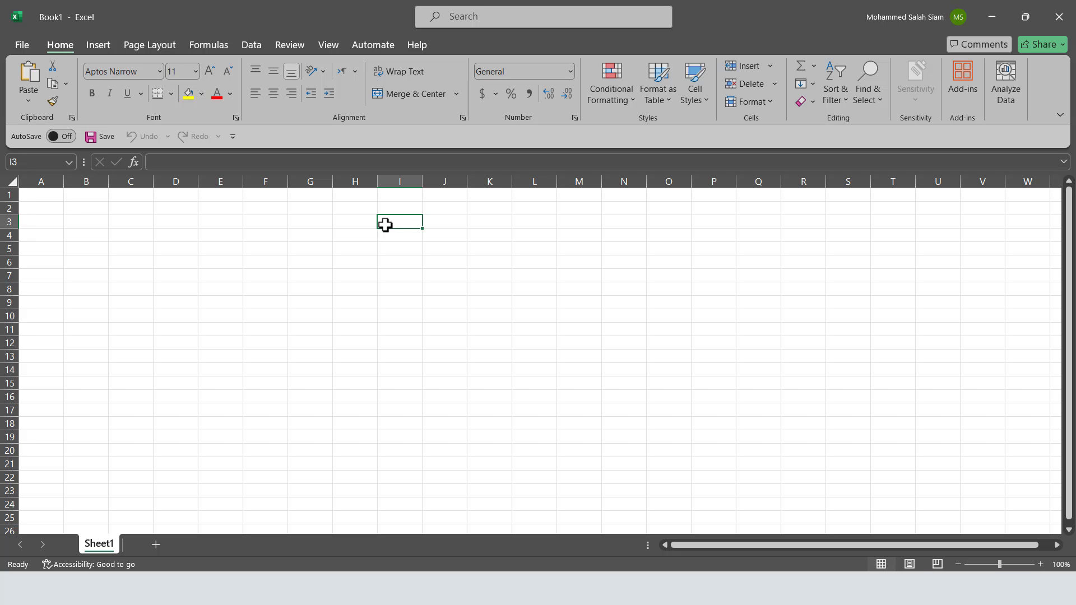
# Enter "setup" in cell I3 and "you can define petty suppliers" in J5, widening column J to fit the text.
pyautogui.write('setup')
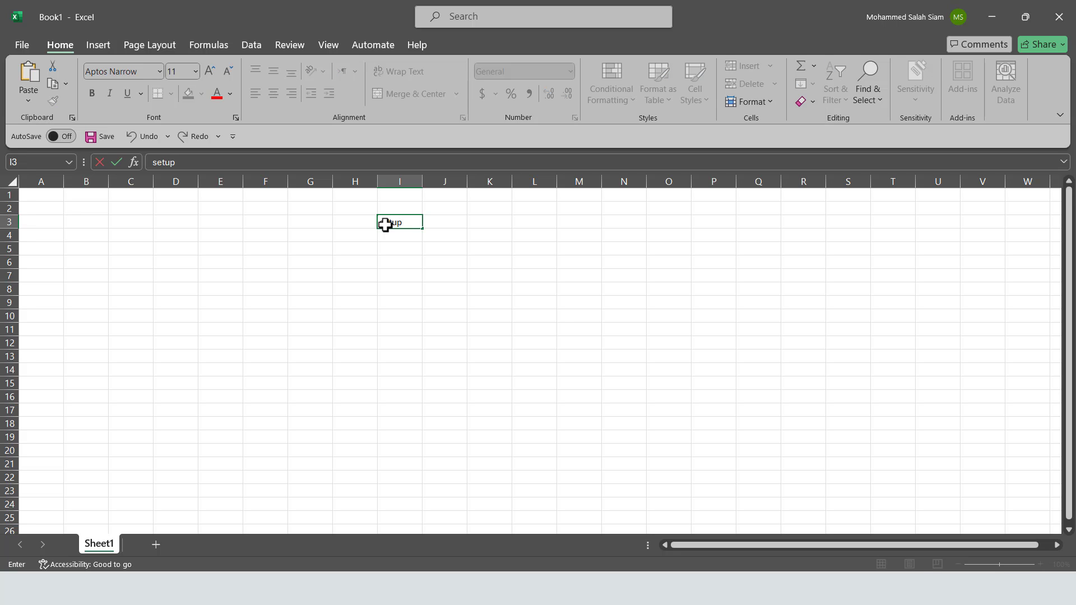
pyautogui.click(447, 251)
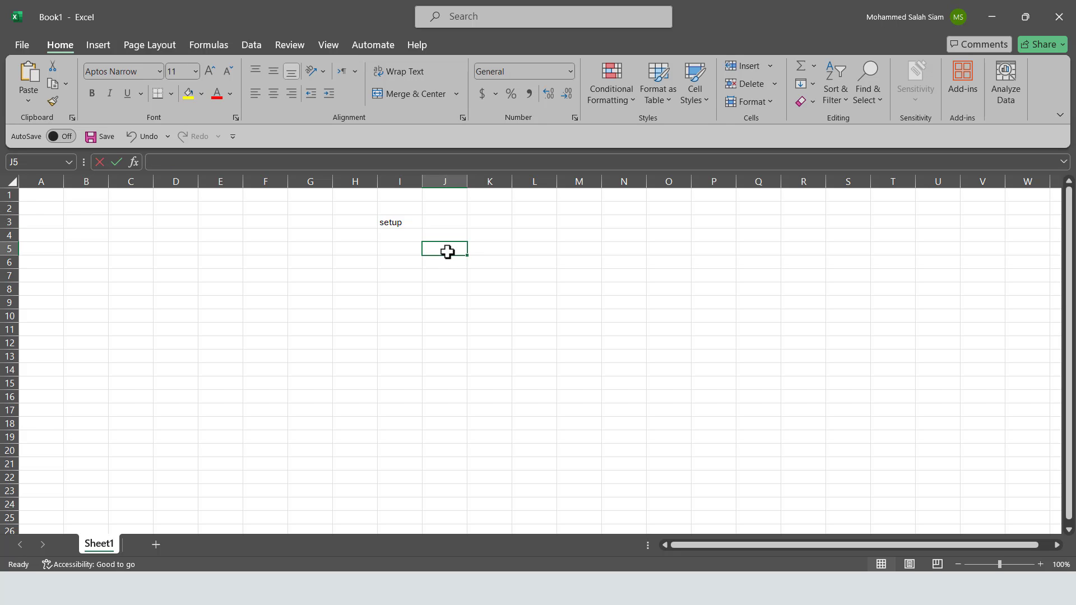
pyautogui.write('you can define')
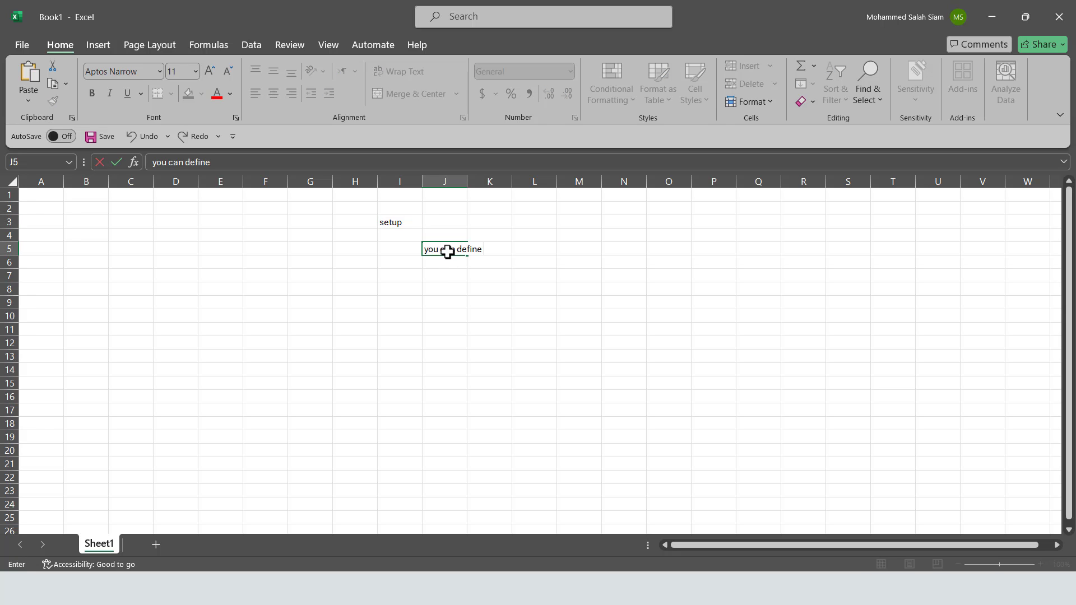
pyautogui.write(' petty suppliers')
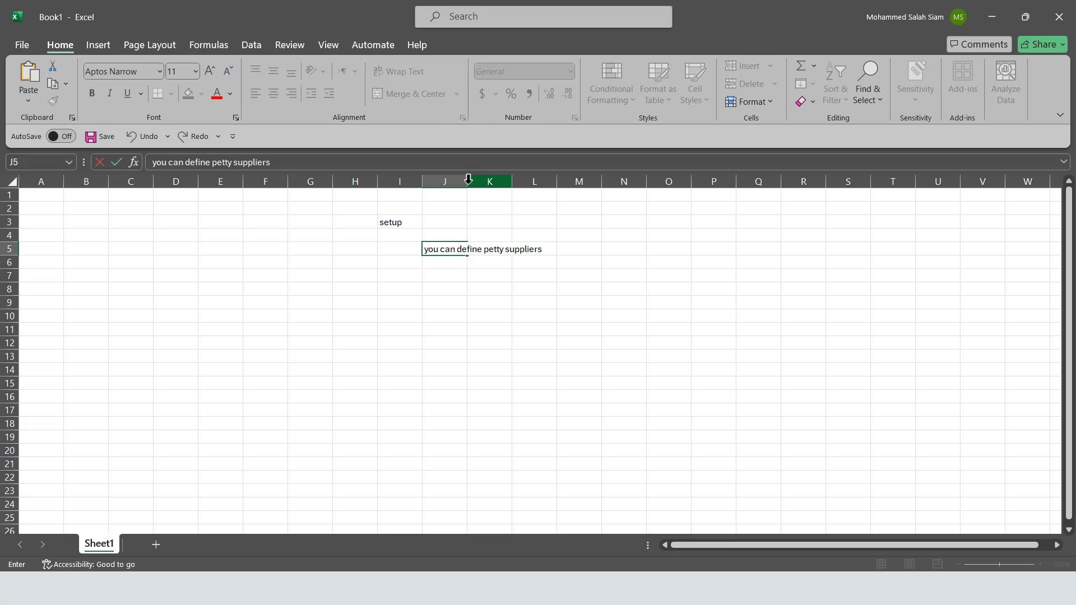
pyautogui.click(449, 196)
pyautogui.moveTo(465, 181); pyautogui.dragTo(549, 181)
pyautogui.click(511, 268)
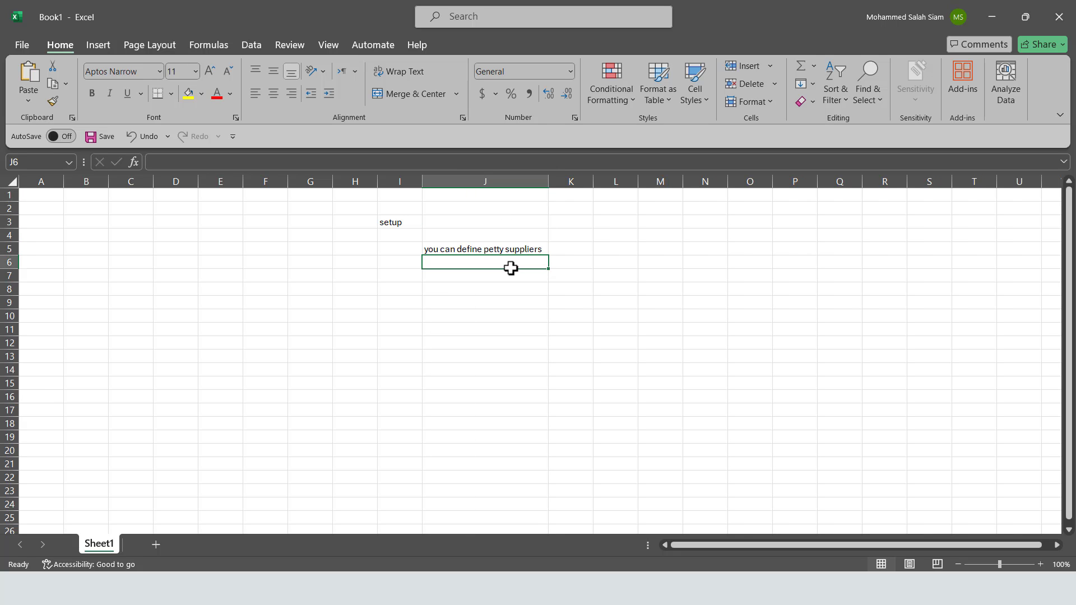
# Enter "specific type" in cell K6 and widen column K to fit the text.
pyautogui.click(563, 264)
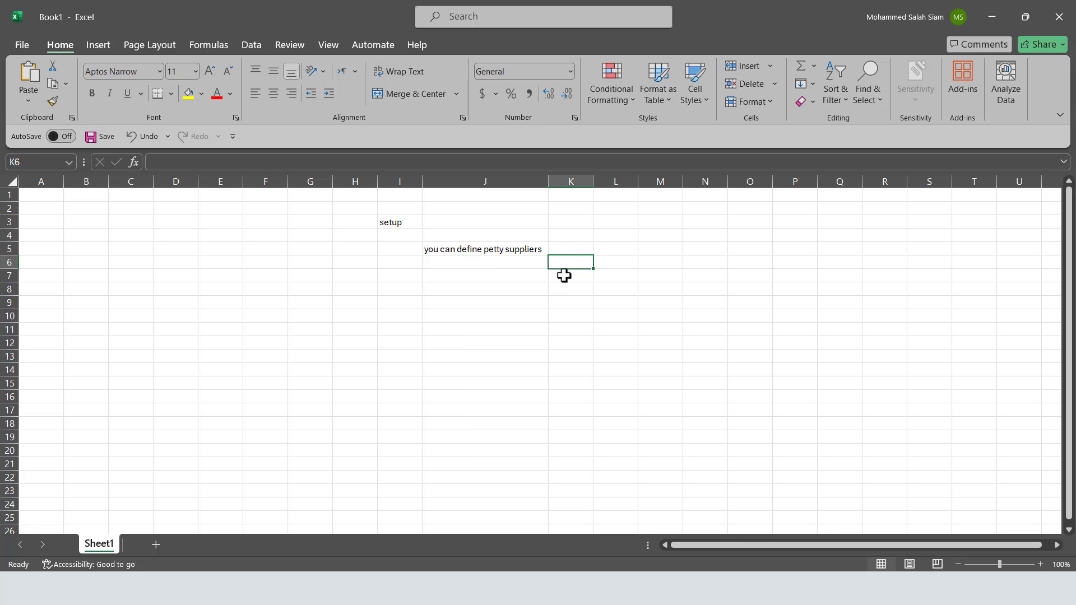
pyautogui.write('spec')
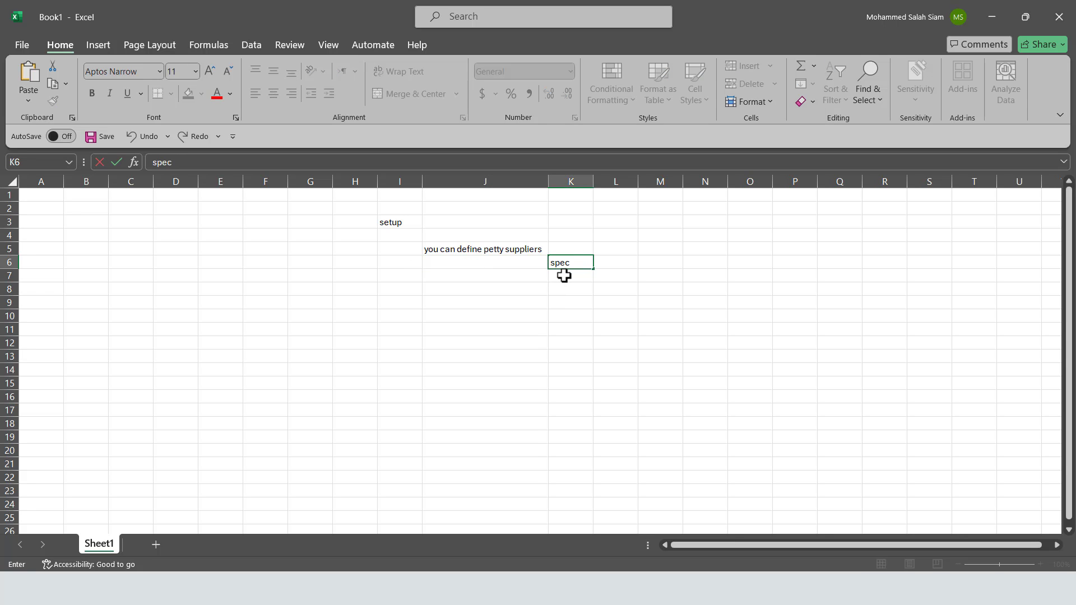
pyautogui.write('ific type')
pyautogui.click(603, 275)
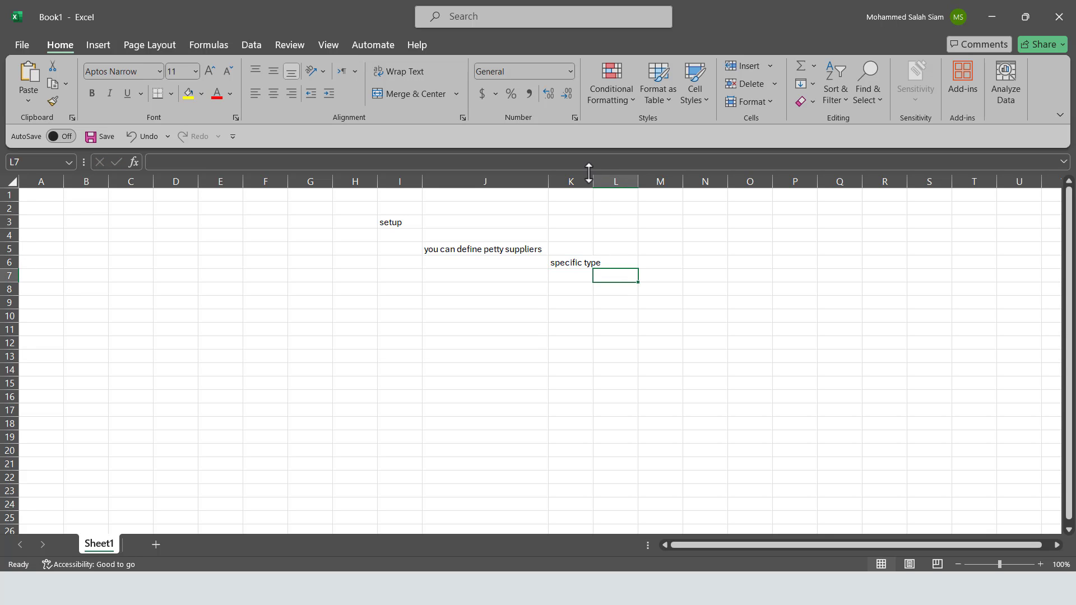
pyautogui.moveTo(590, 187); pyautogui.dragTo(603, 187)
# Enter "specific libility account" in cell L6 and fit column L to its contents.
pyautogui.click(616, 259)
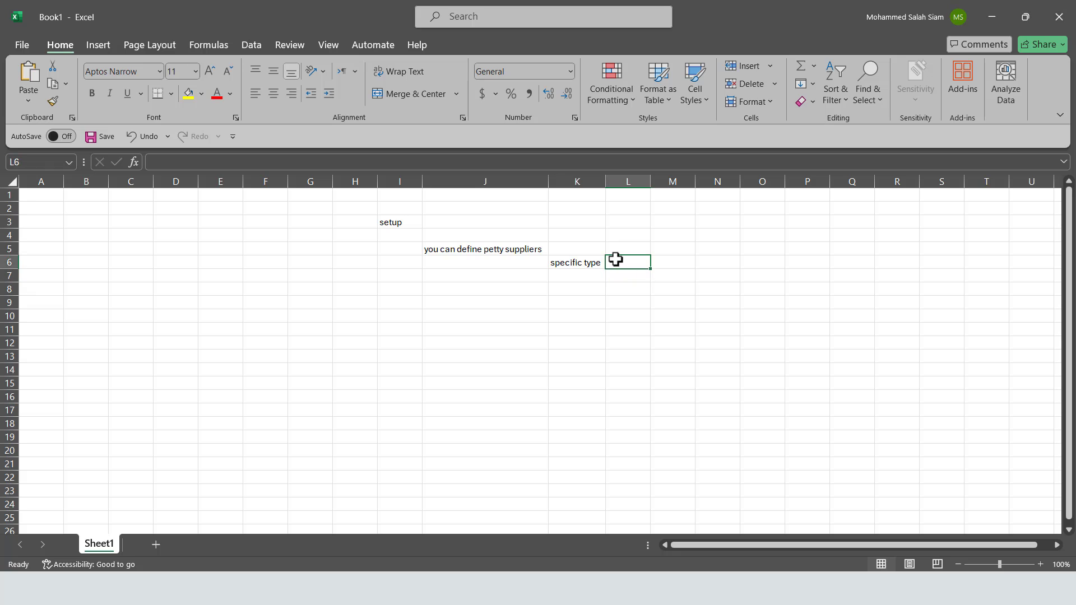
pyautogui.write('spr')
pyautogui.write('cifi')
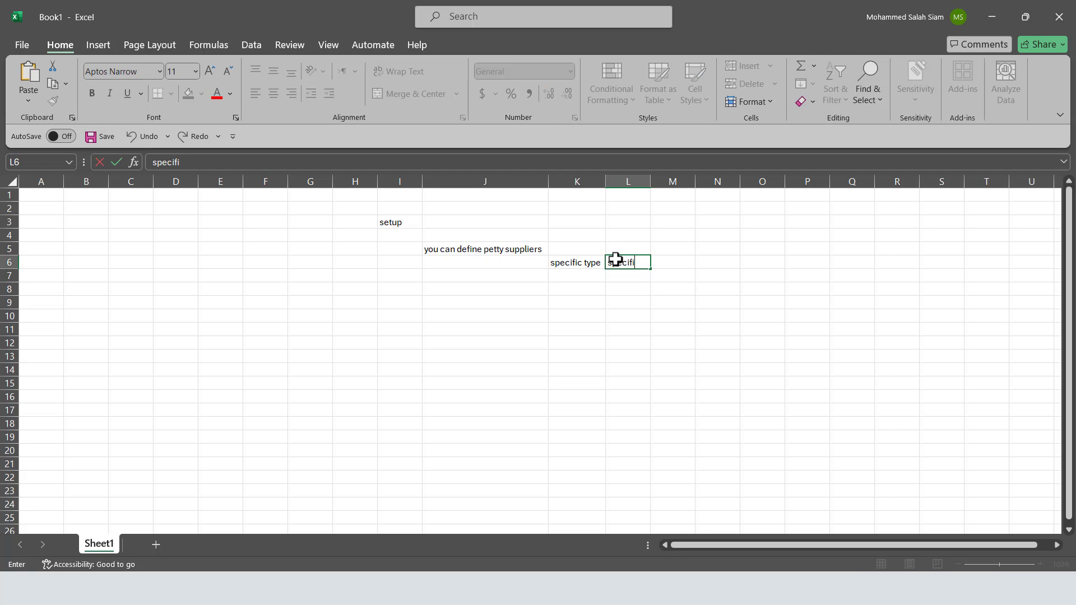
pyautogui.write('c libility account')
pyautogui.click(627, 343)
pyautogui.doubleClick(651, 181)
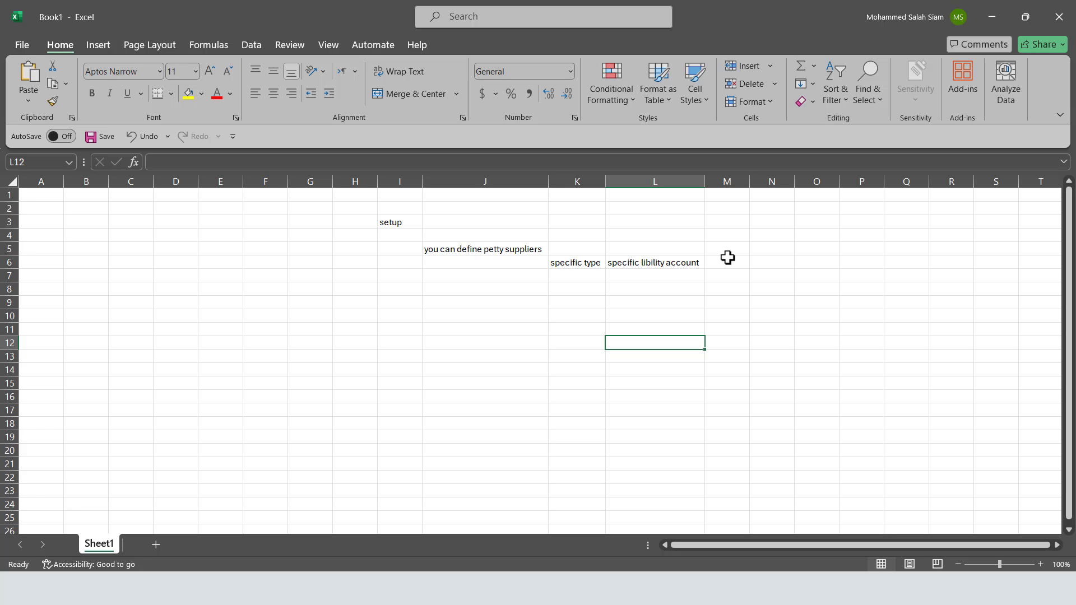
# Switch to Oracle Fusion Cloud Applications in Chrome and open the Create Supplier form in the Procurement Suppliers area.
pyautogui.hotkey('alt', 'Tab')
pyautogui.hotkey('alt', 'Tab')
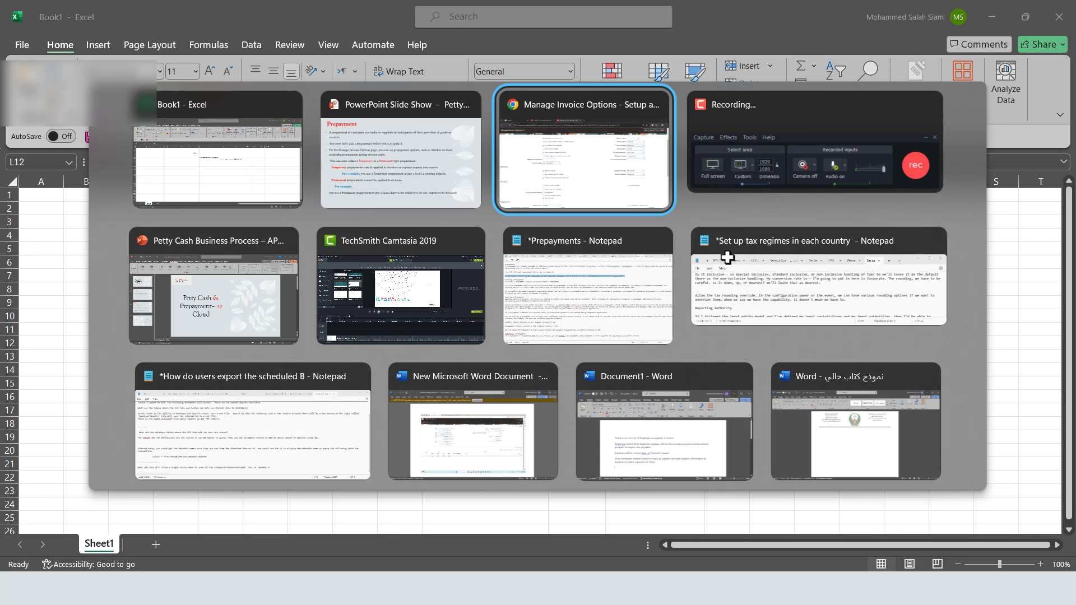
pyautogui.scroll(3, 589, 238)
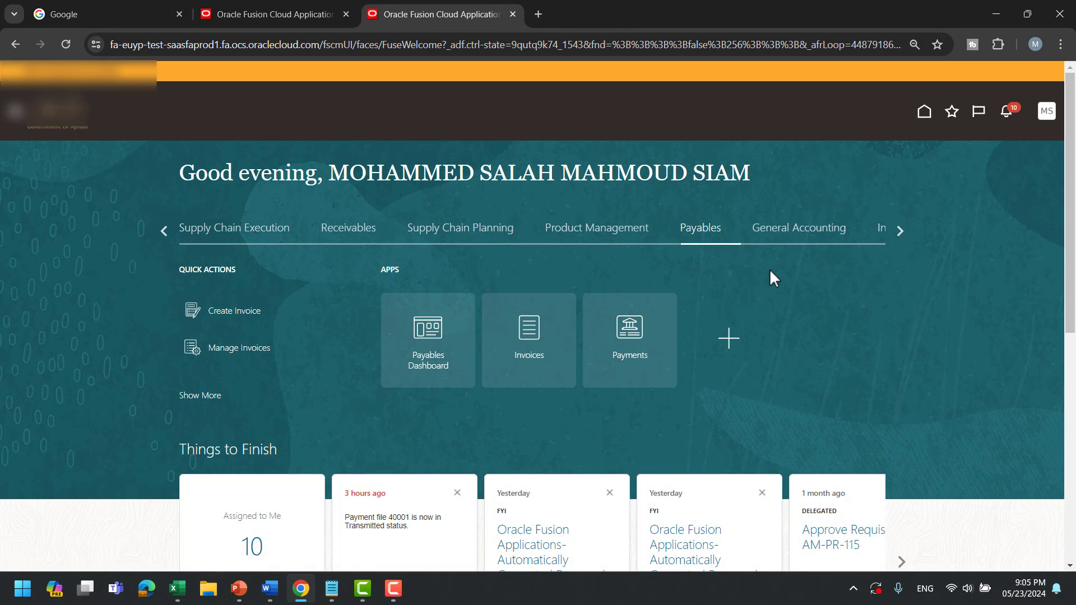
pyautogui.click(900, 231)
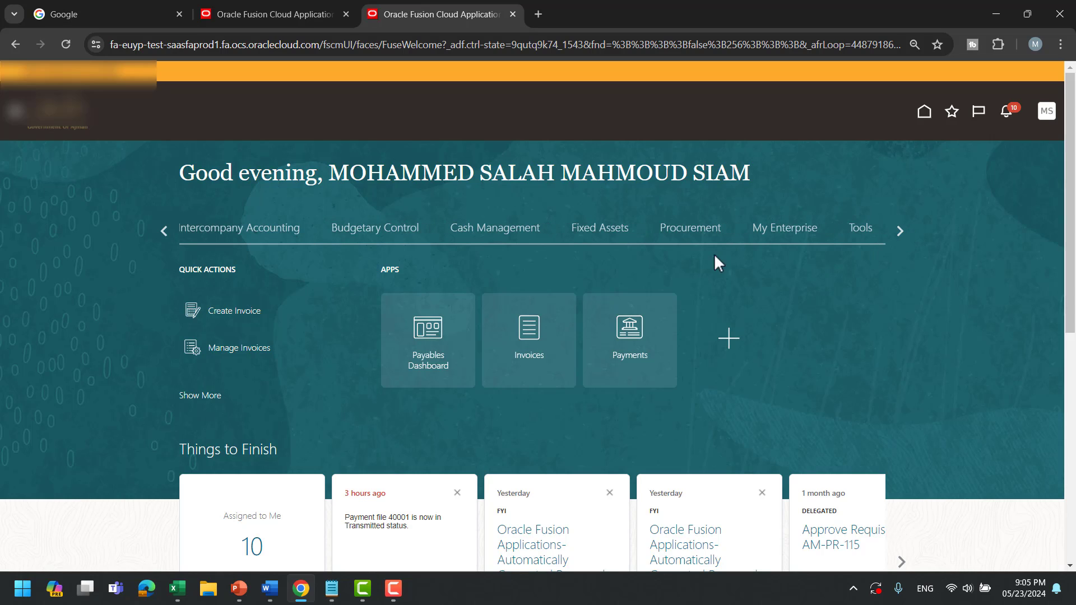
pyautogui.click(710, 234)
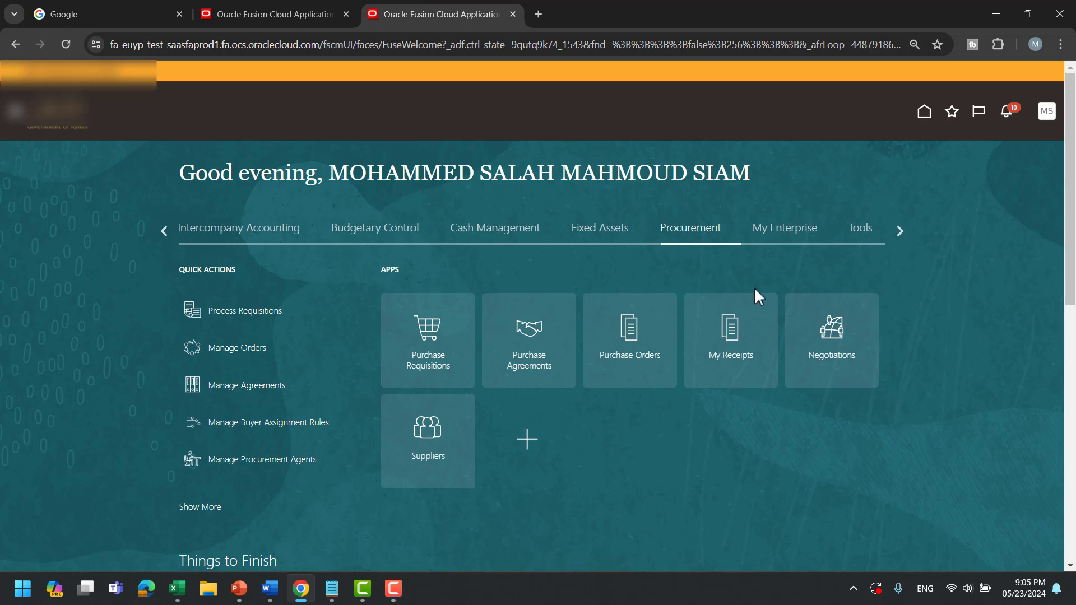
pyautogui.click(428, 433)
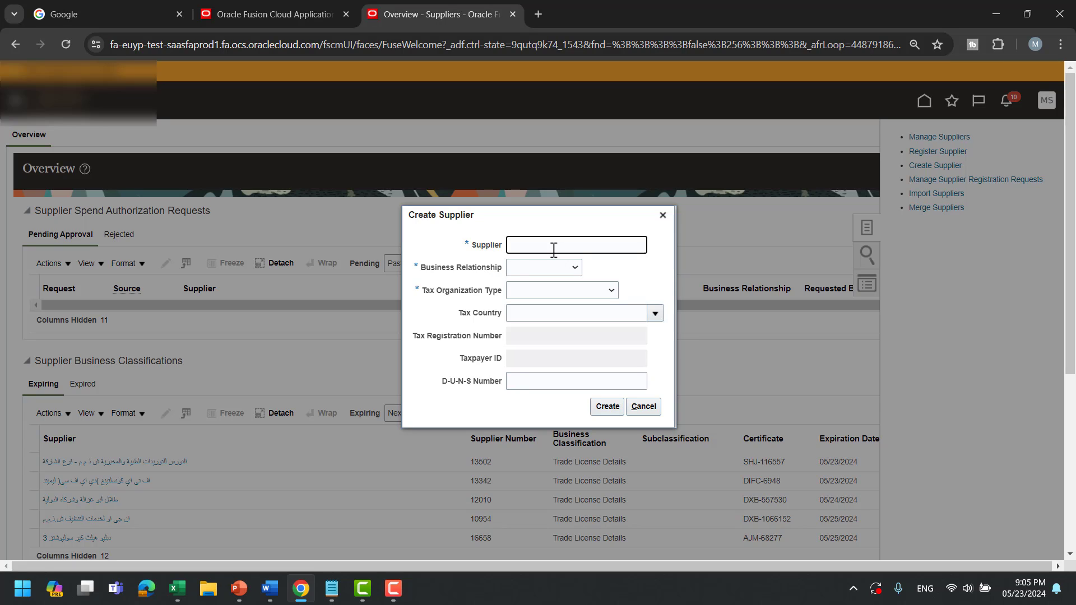
# Create the supplier "Petty Cash Supplier" with business relationship Spend Authorized and tax organization type Individual.
pyautogui.write('Petty Cash Supplier')
pyautogui.press('Tab')
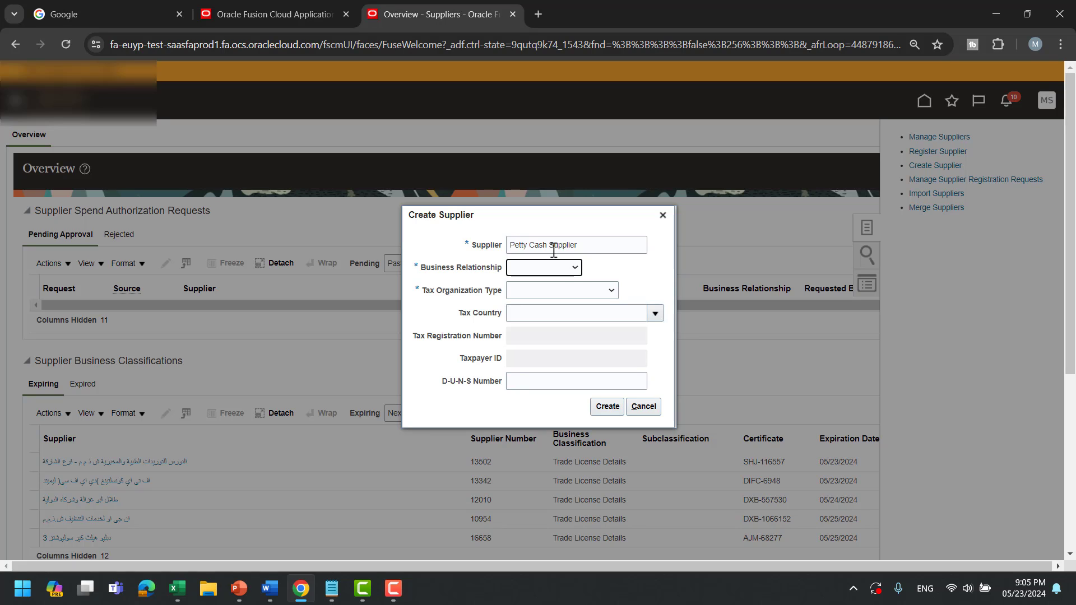
pyautogui.click(555, 268)
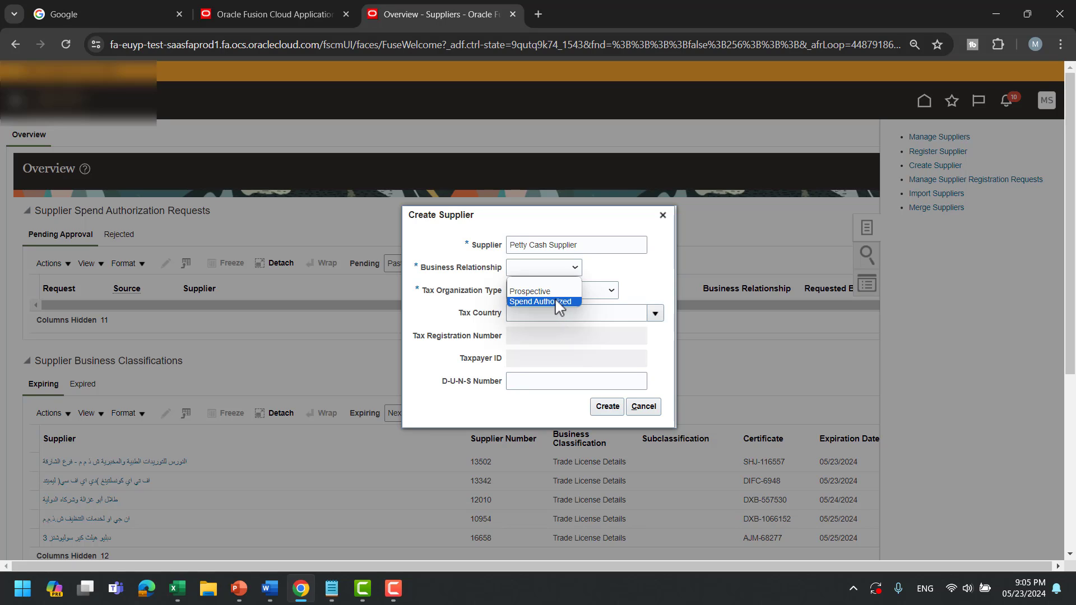
pyautogui.click(555, 301)
pyautogui.click(580, 292)
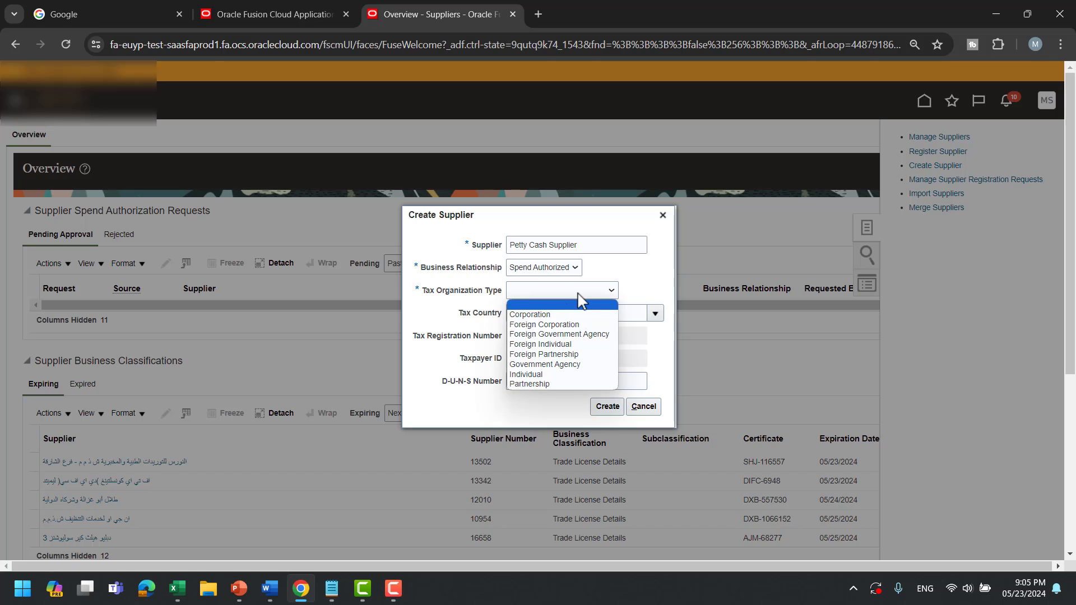
pyautogui.click(563, 375)
pyautogui.click(607, 406)
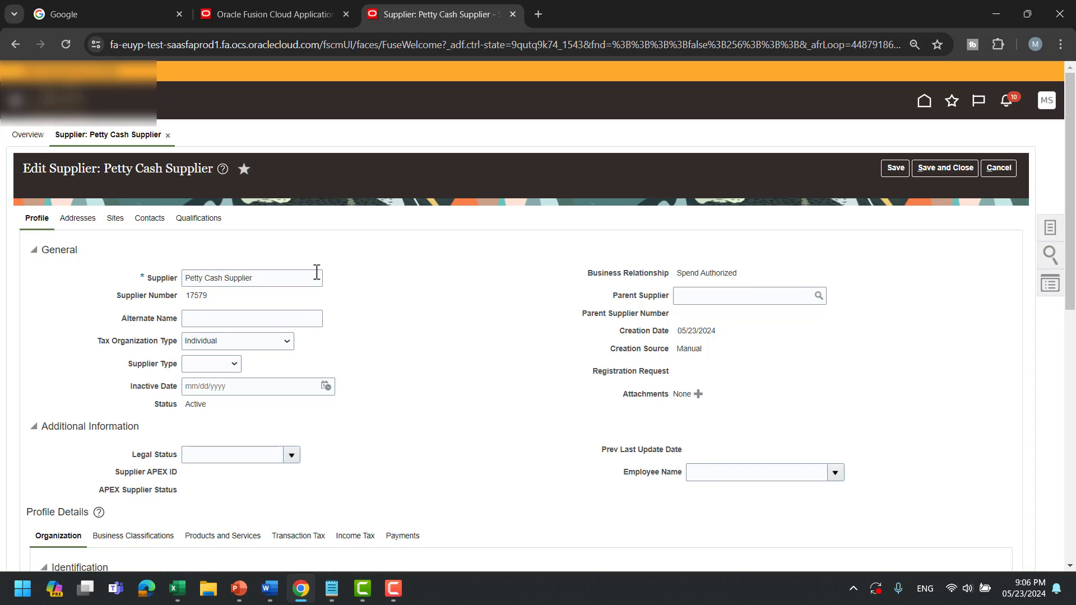
# Copy the supplier name "Petty Cash Supplier" into the alternate name and set the supplier type to Employee.
pyautogui.tripleClick(298, 274)
pyautogui.hotkey('ctrl', 'c')
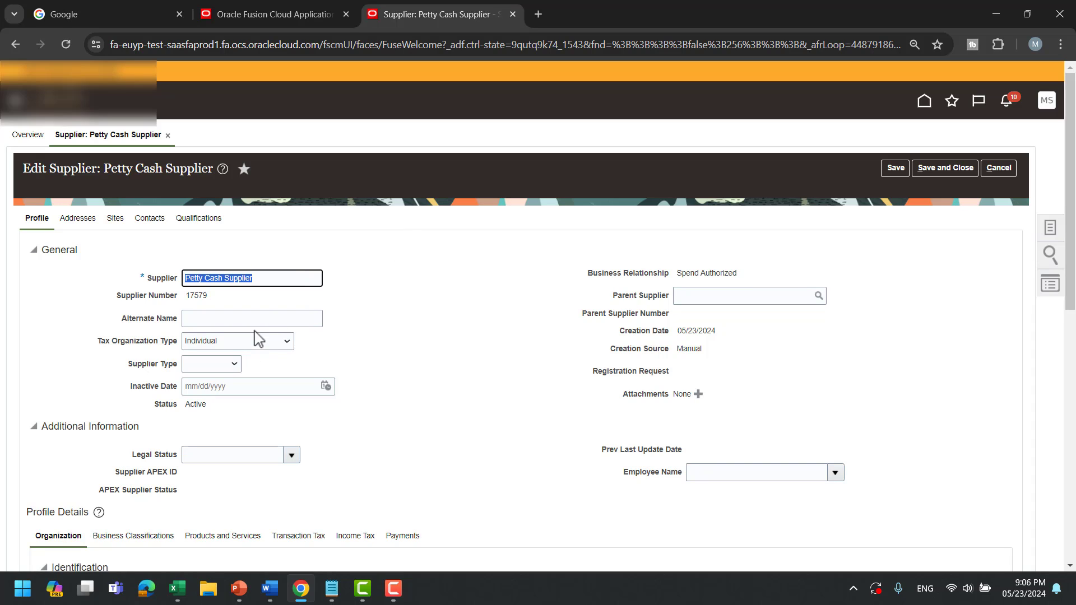
pyautogui.click(255, 318)
pyautogui.hotkey('ctrl', 'v')
pyautogui.click(221, 365)
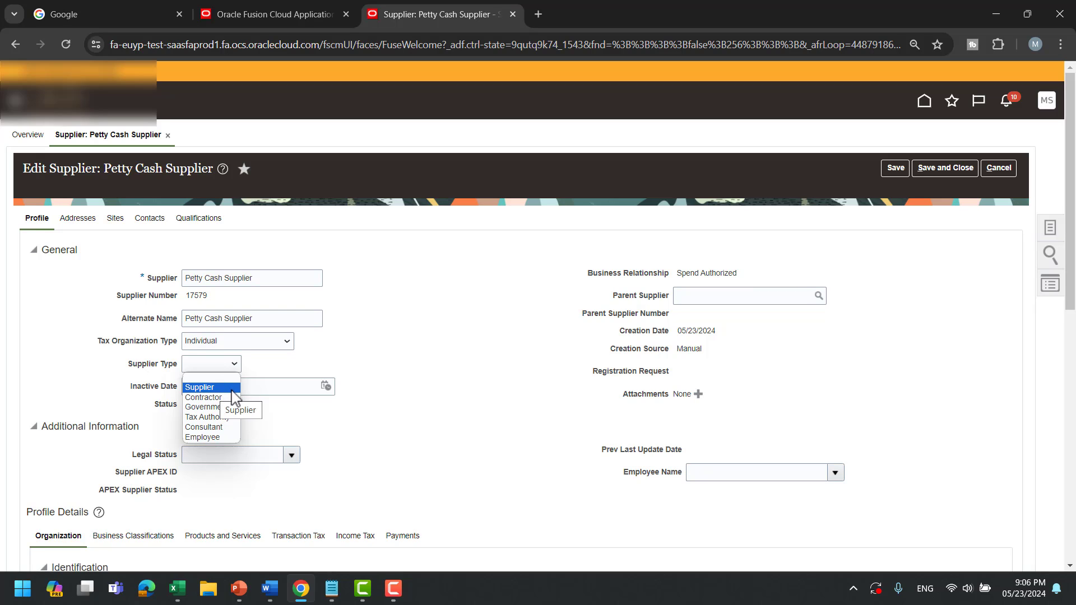
pyautogui.click(211, 436)
# Review the supplier profile's transaction tax defaults, tax registrations, payment methods and bank accounts.
pyautogui.scroll(-7, 438, 313)
pyautogui.scroll(5, 435, 312)
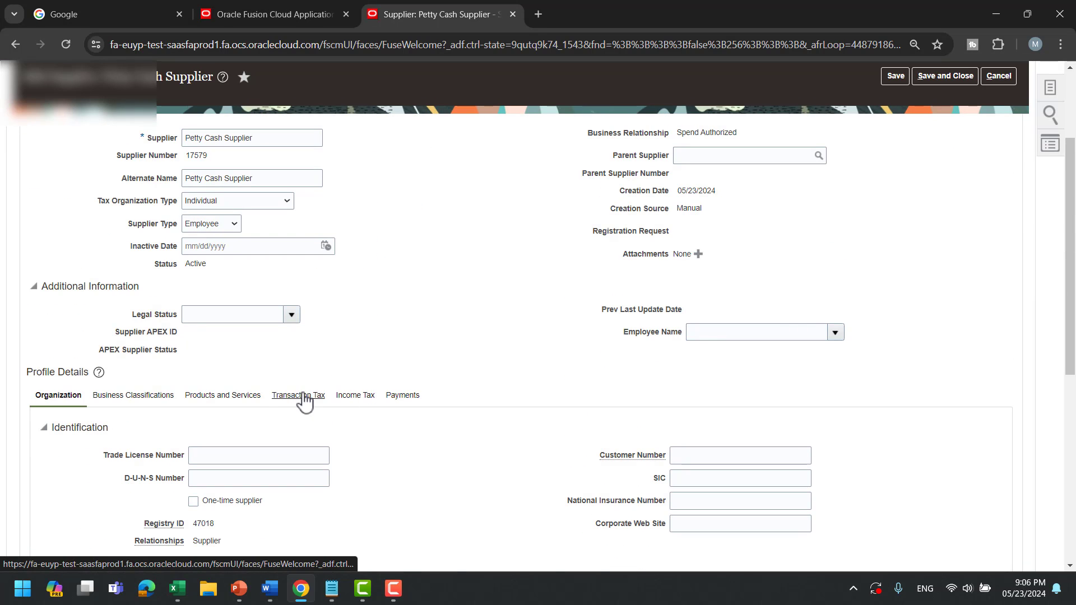
pyautogui.click(300, 398)
pyautogui.scroll(-2, 428, 304)
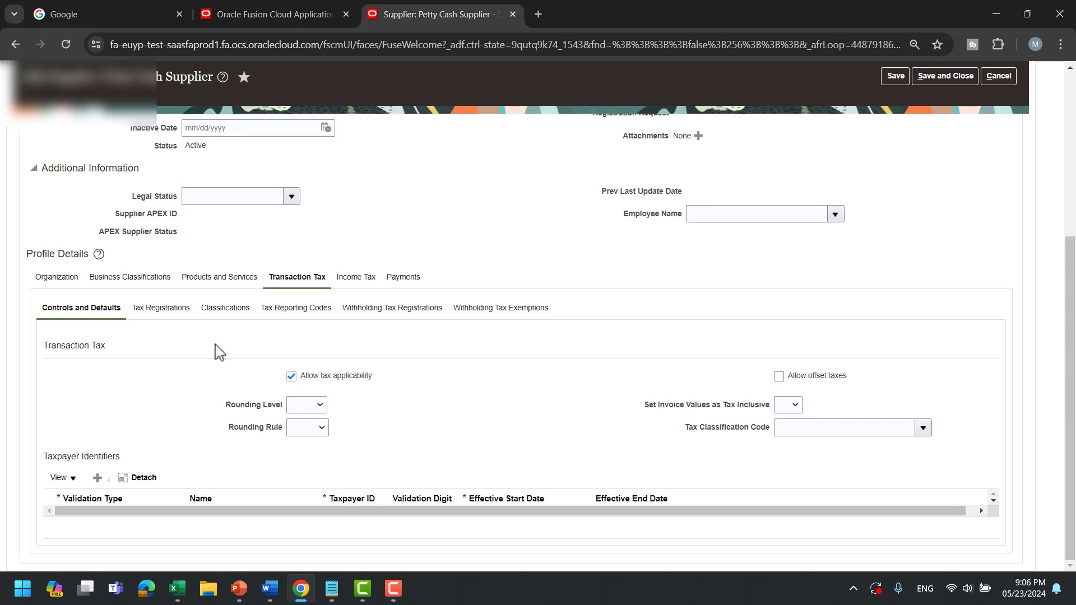
pyautogui.click(163, 312)
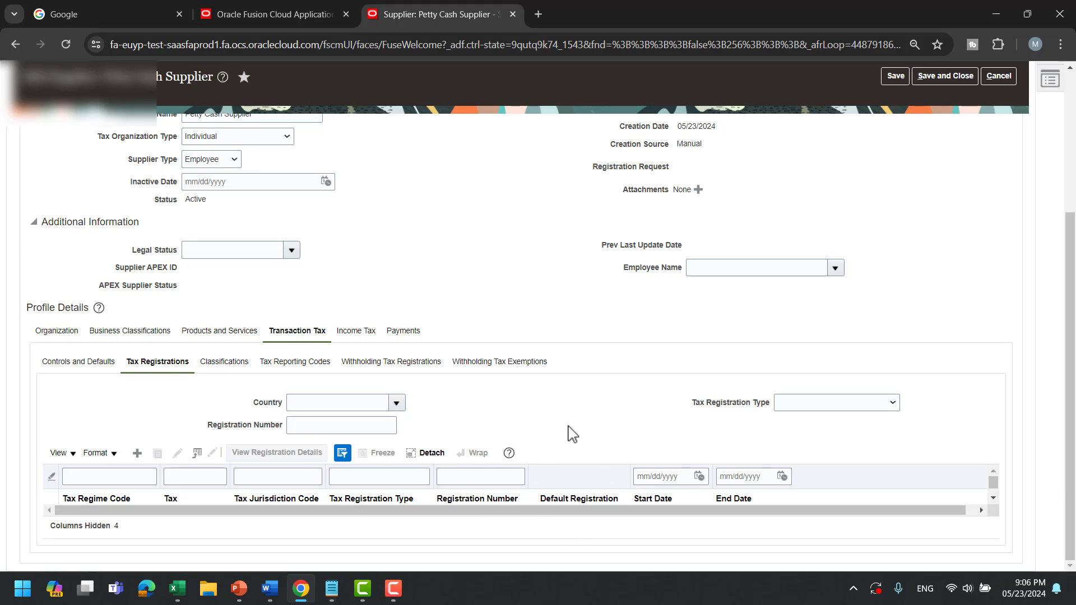
pyautogui.click(404, 331)
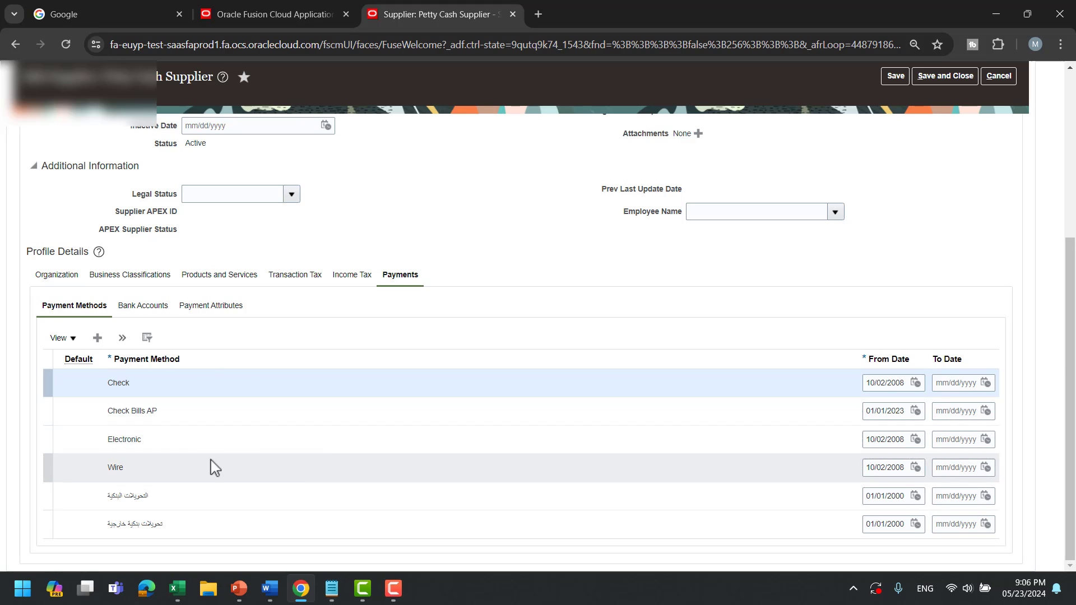
pyautogui.click(151, 306)
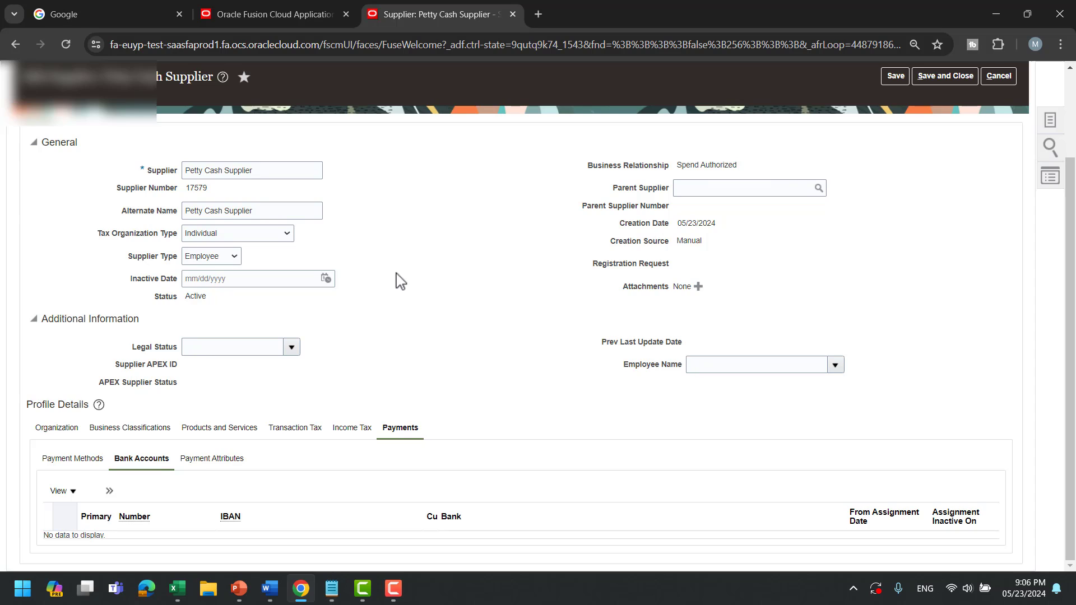
# Start a new address for the supplier and name it "Petty Cash".
pyautogui.scroll(3, 387, 283)
pyautogui.click(75, 220)
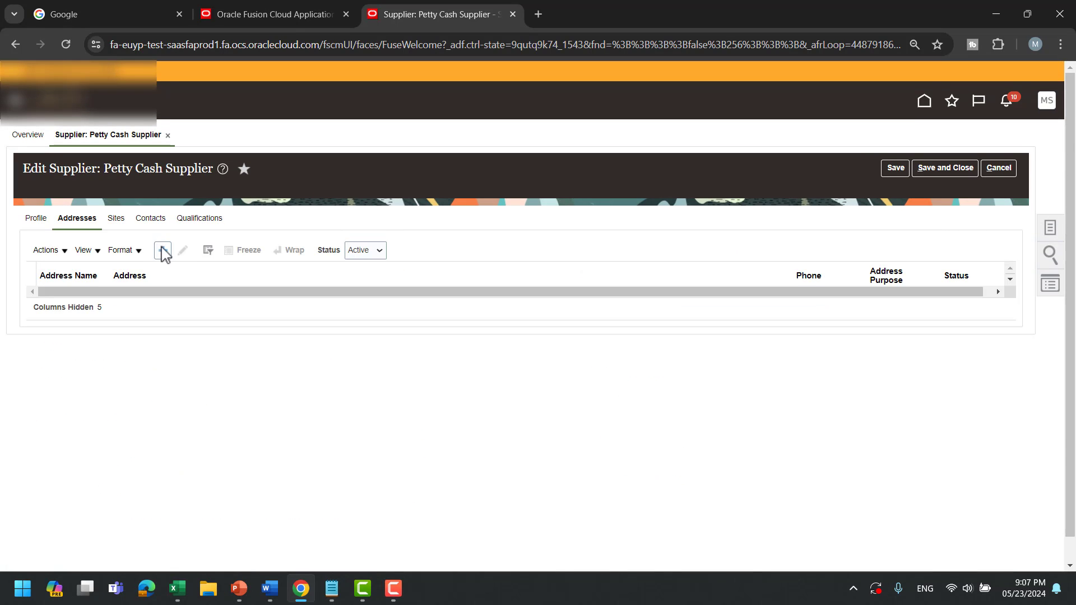
pyautogui.click(163, 251)
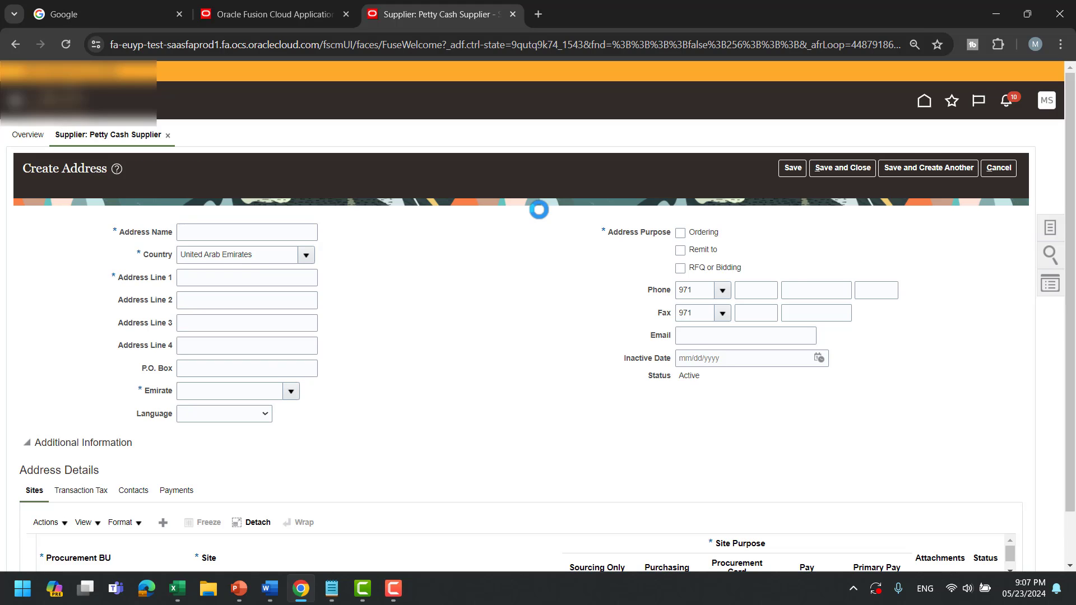
pyautogui.click(276, 233)
pyautogui.write('Pe')
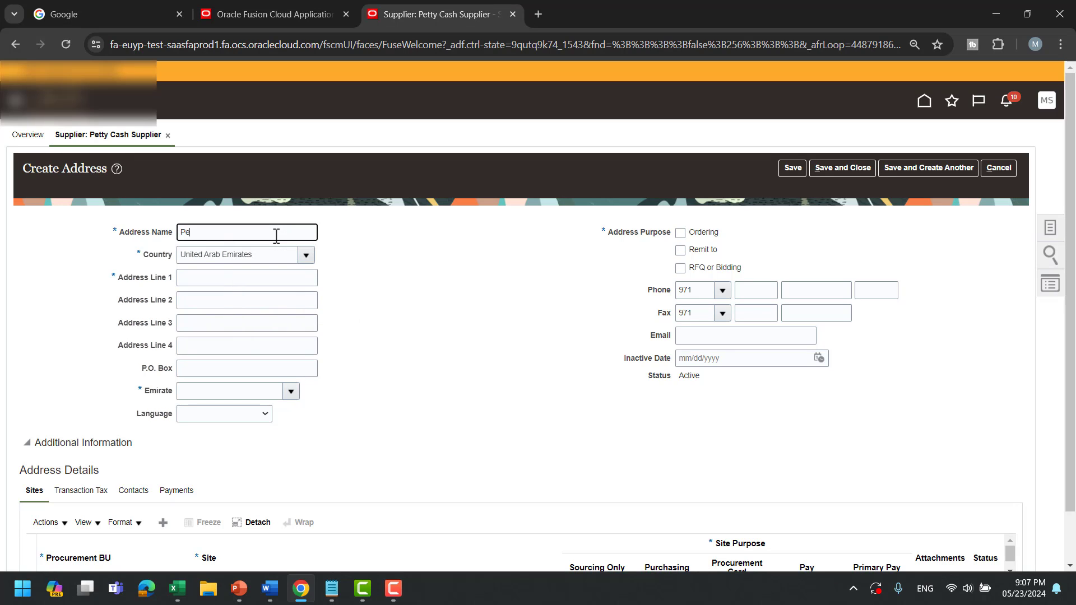
pyautogui.write('tty Cash')
pyautogui.press('Tab')
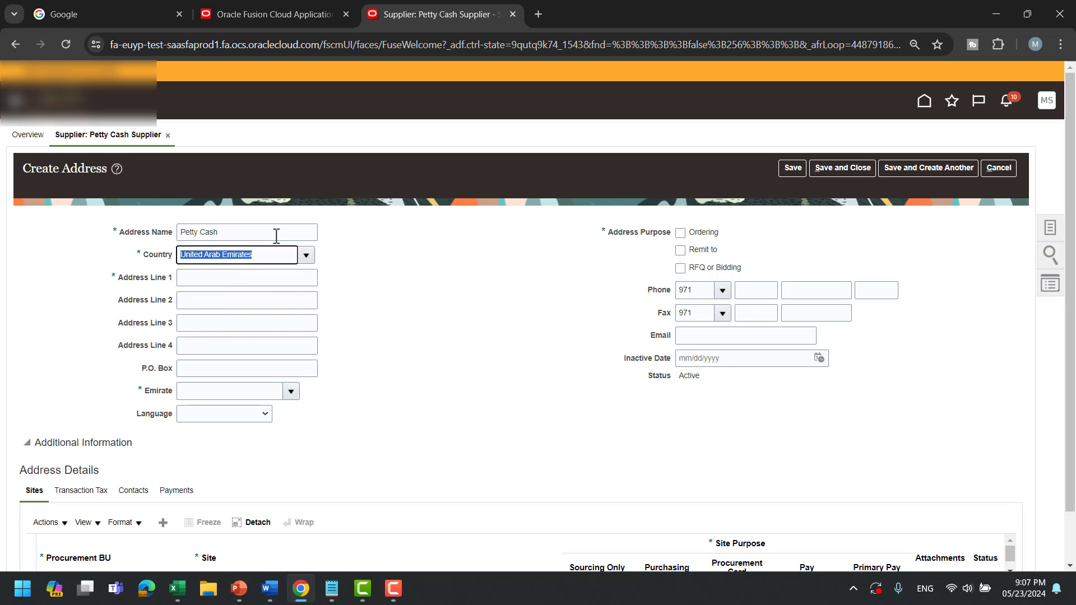
# Fill address line 1 with "Petty Cash" and set the emirate to Abu Dhabi.
pyautogui.tripleClick(277, 236)
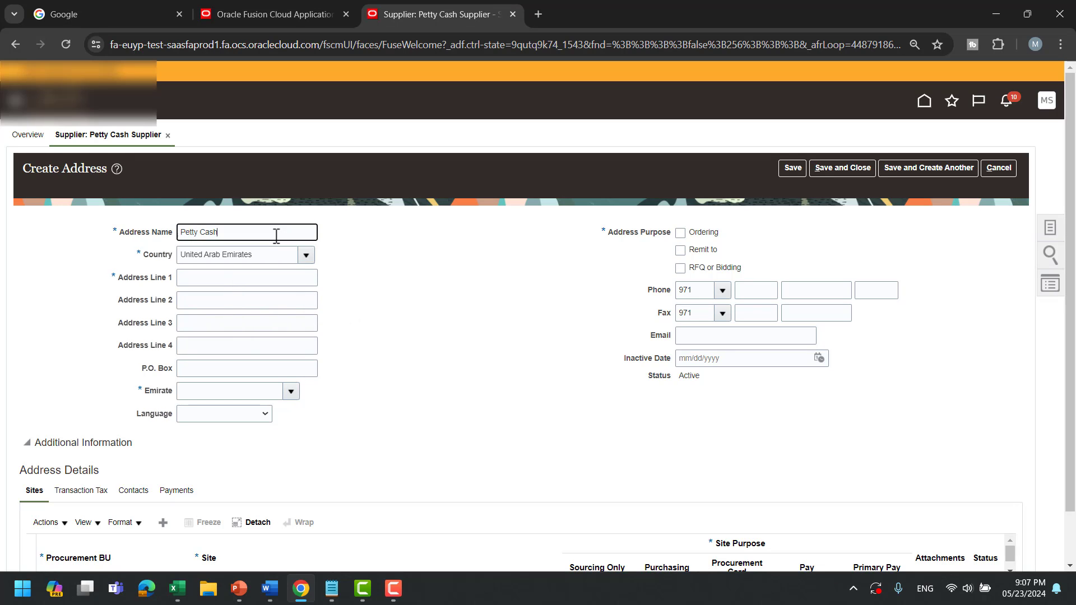
pyautogui.click(231, 278)
pyautogui.hotkey('ctrl', 'v')
pyautogui.click(203, 389)
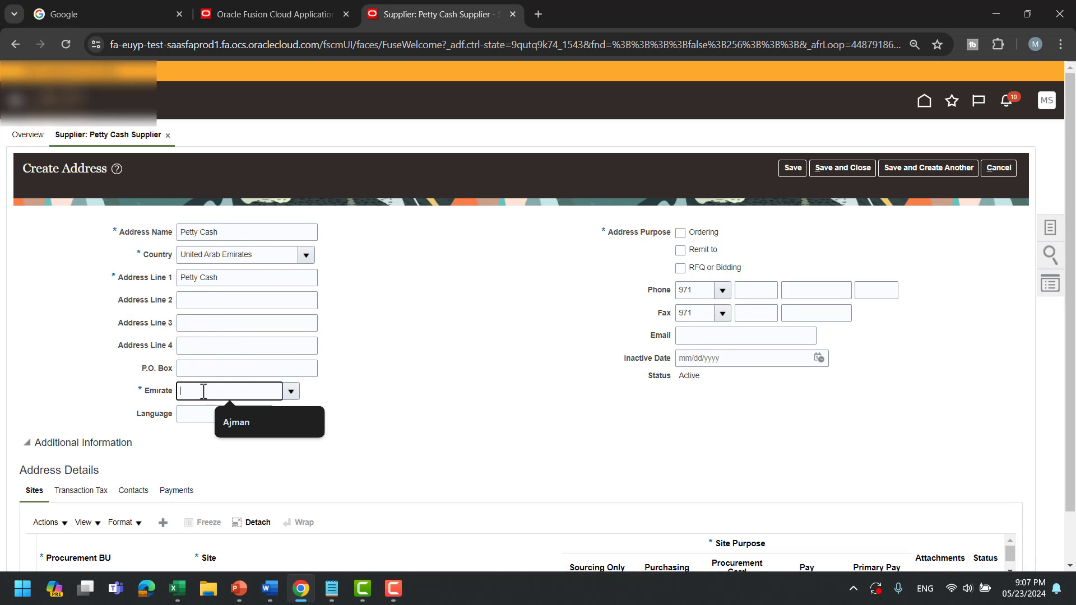
pyautogui.click(290, 391)
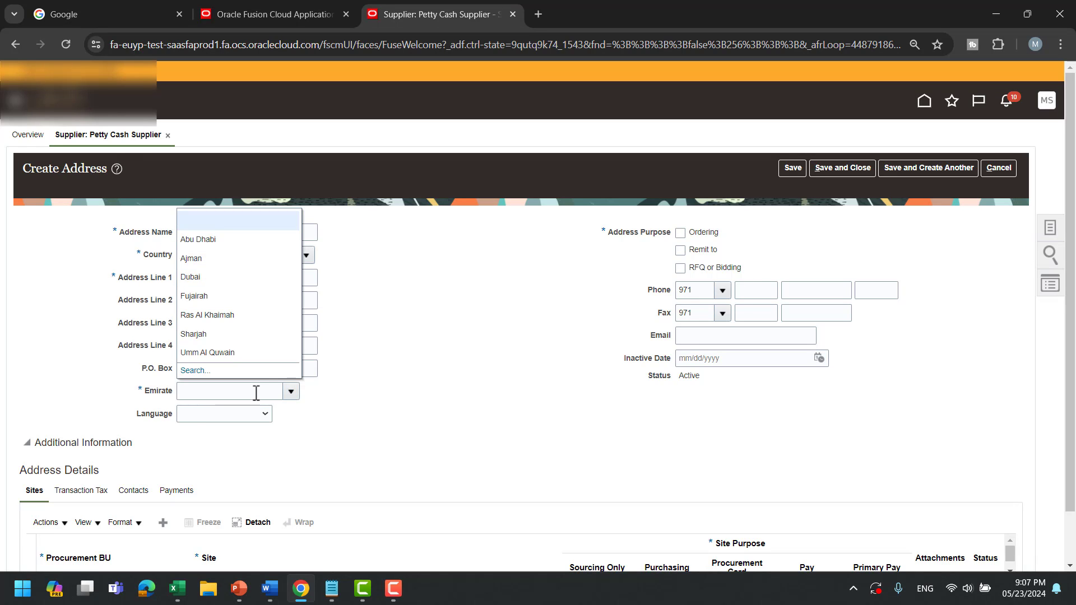
pyautogui.click(220, 235)
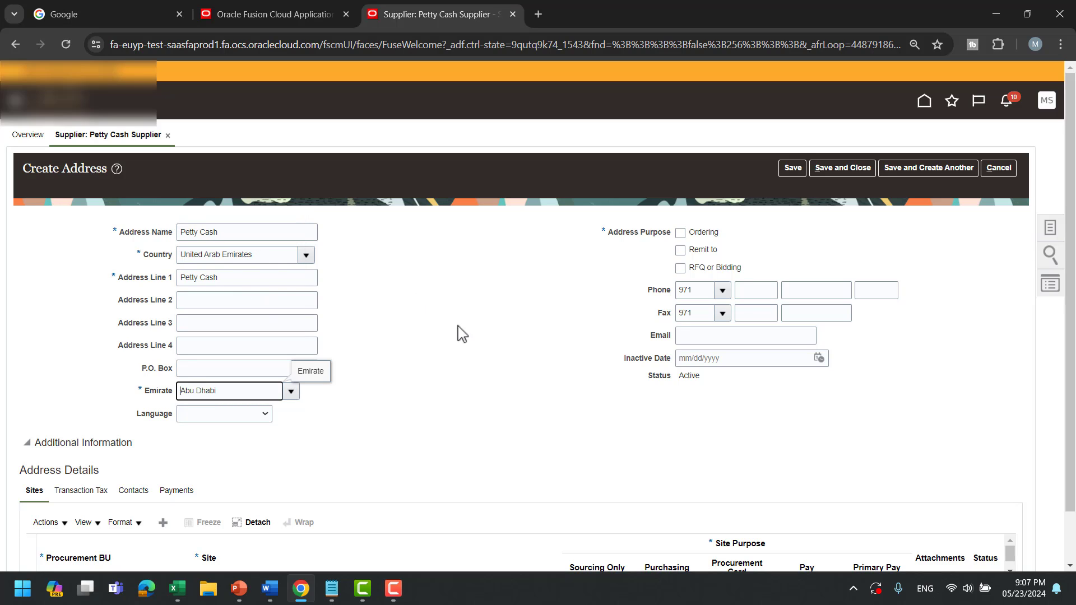
# Set the address purpose to Remit to and save the new Petty Cash address.
pyautogui.click(679, 250)
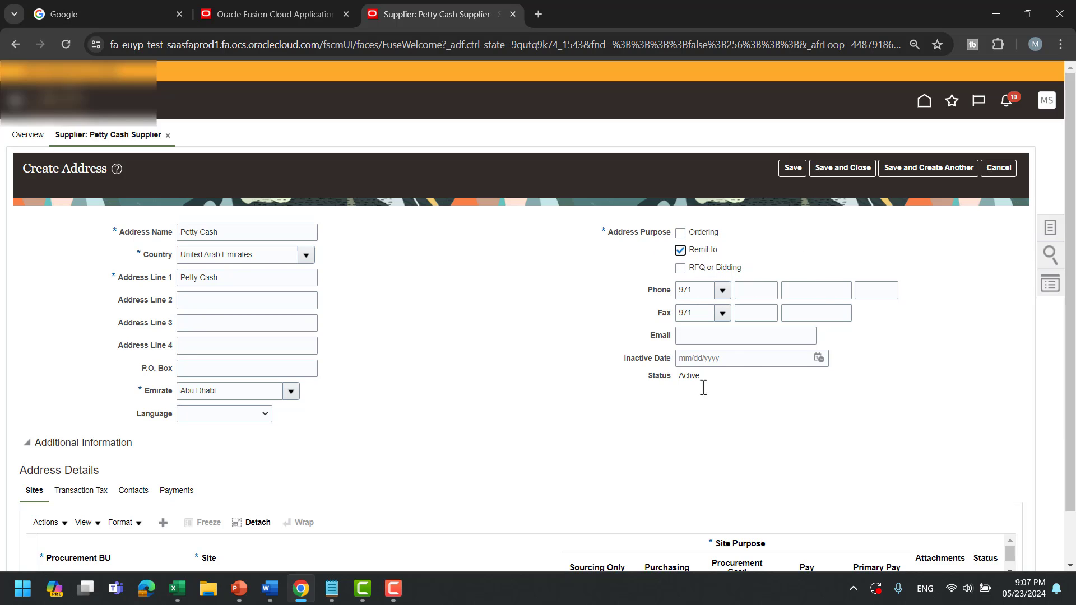
pyautogui.scroll(-1, 191, 409)
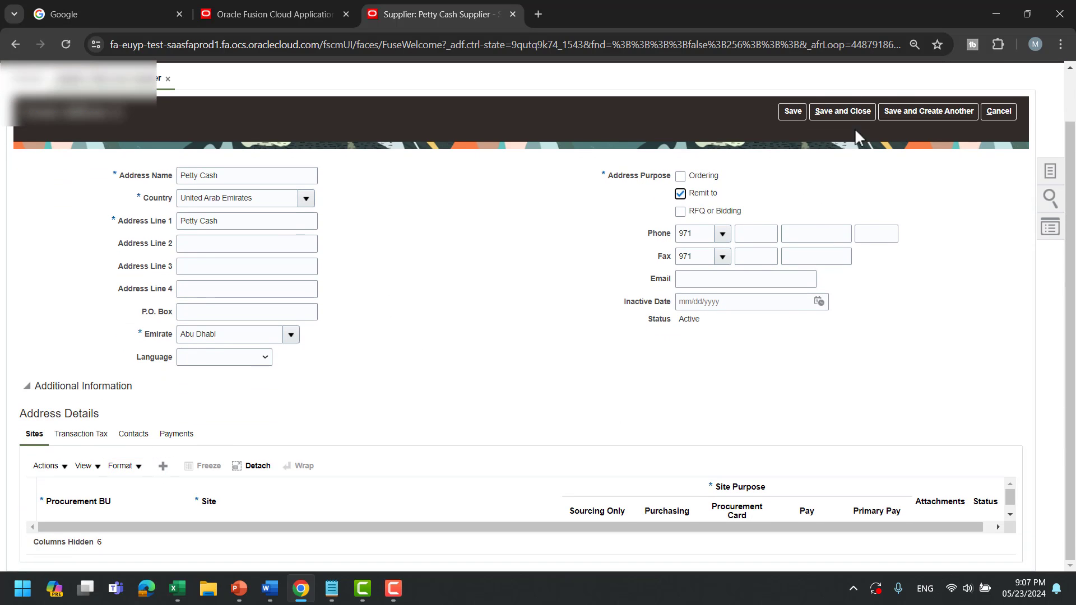
pyautogui.click(793, 111)
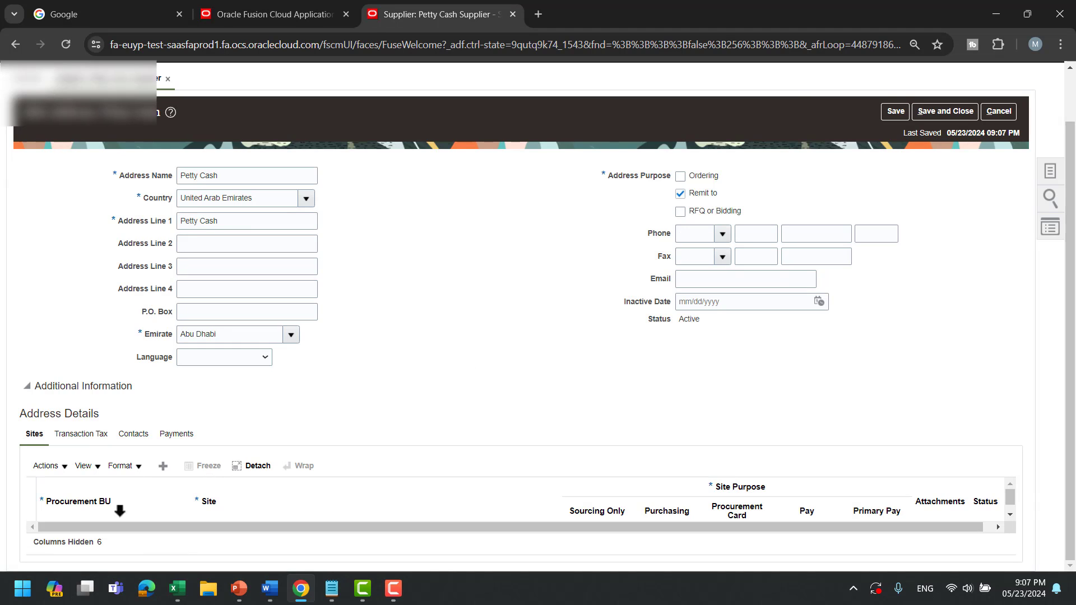
# Add a site to the address for procurement BU "FD.دائرة المالية BU", mark it as Primary Pay, and save and close the address.
pyautogui.click(163, 467)
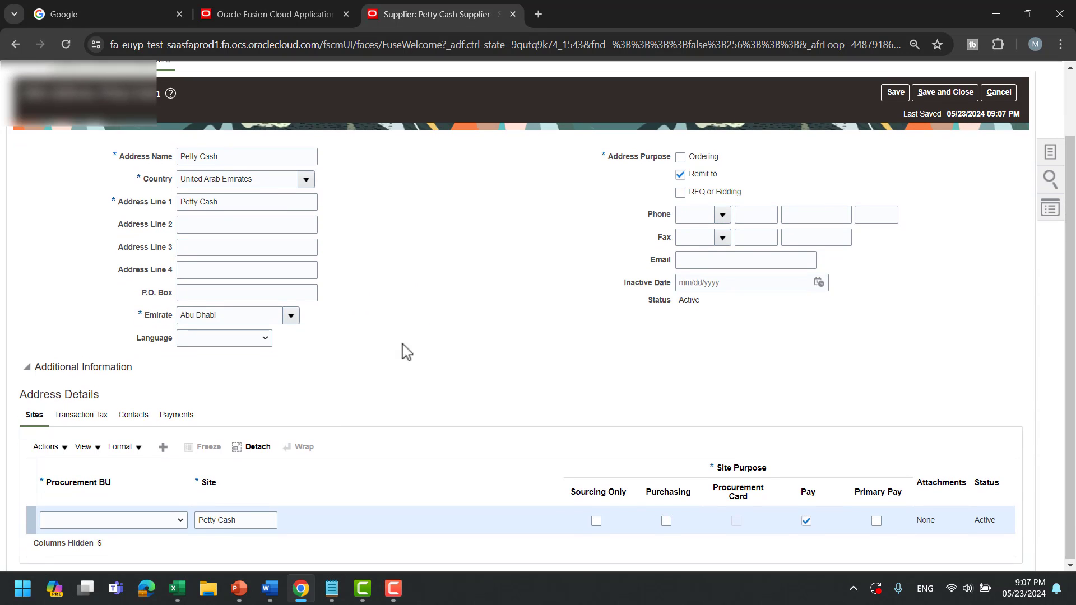
pyautogui.click(153, 521)
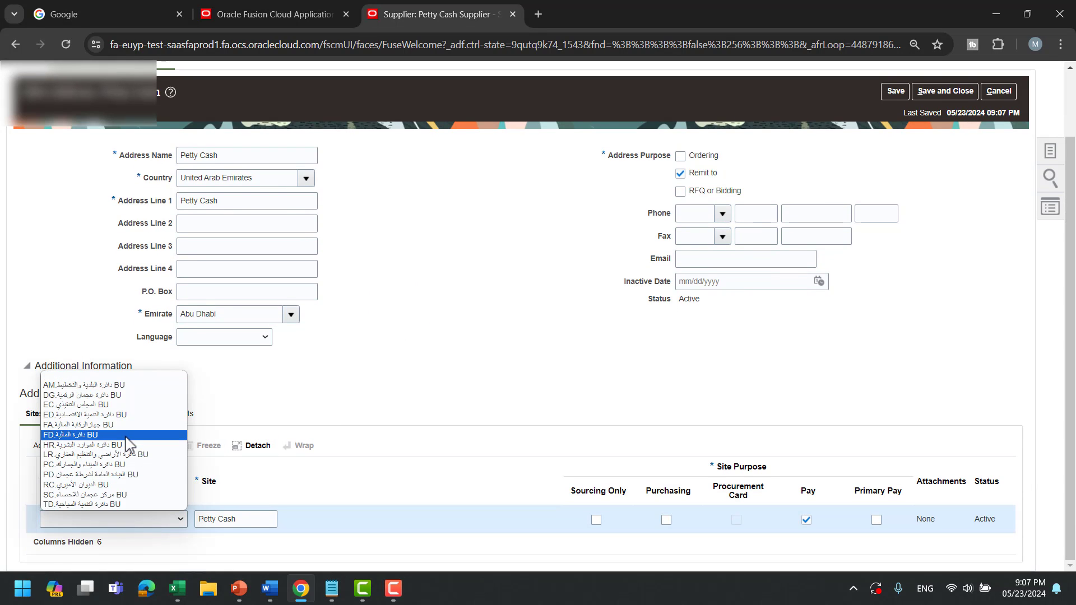
pyautogui.click(134, 436)
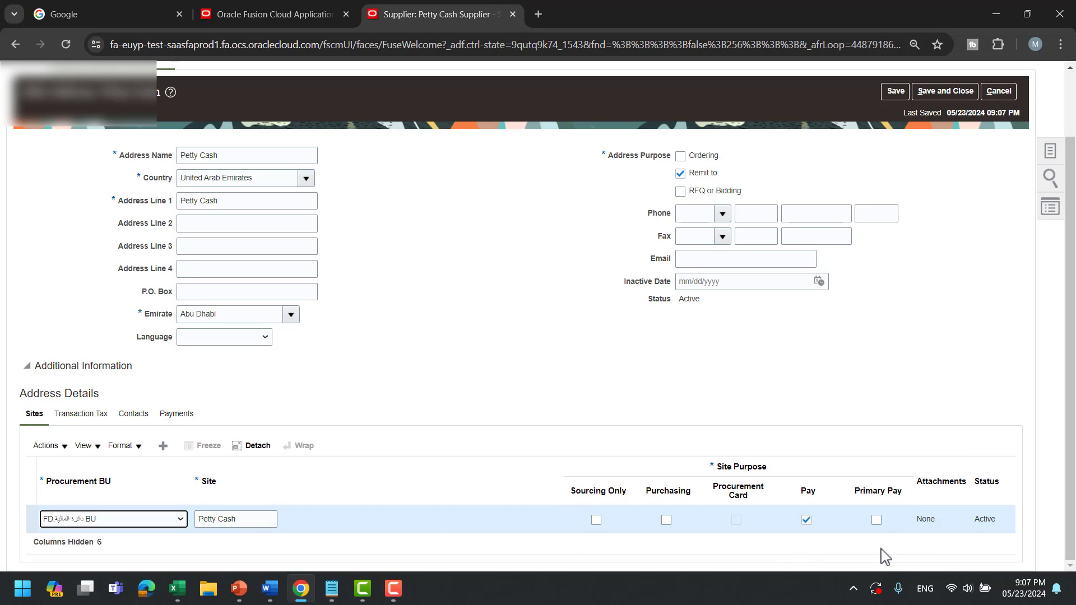
pyautogui.click(875, 521)
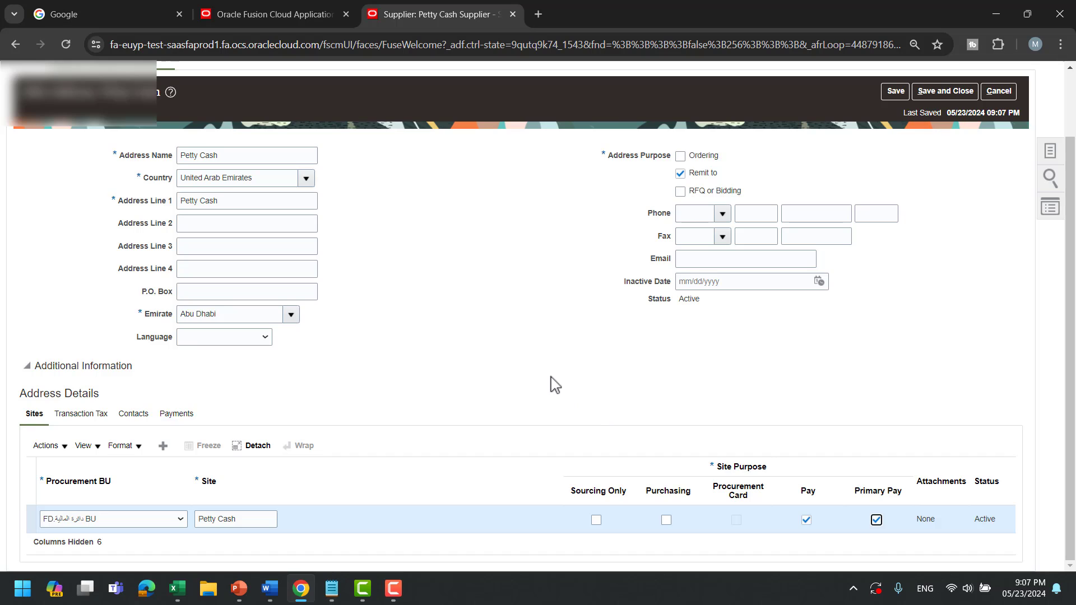
pyautogui.scroll(2, 553, 384)
pyautogui.click(946, 168)
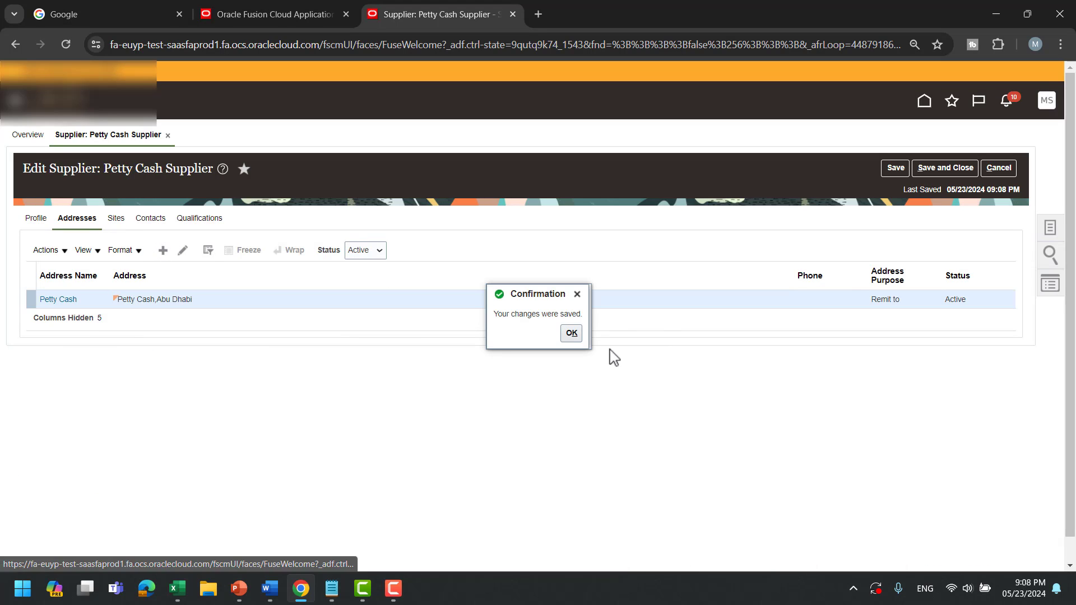
pyautogui.click(571, 333)
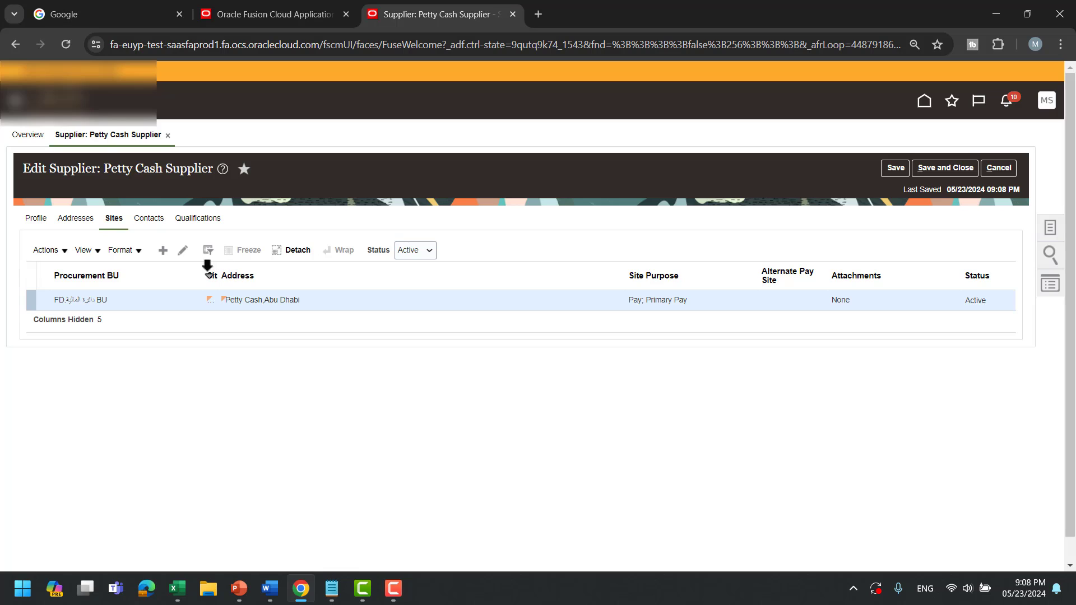
# Edit the supplier's Petty Cash site and autocreate its site assignments, checking the liability account note in Excel.
pyautogui.click(188, 254)
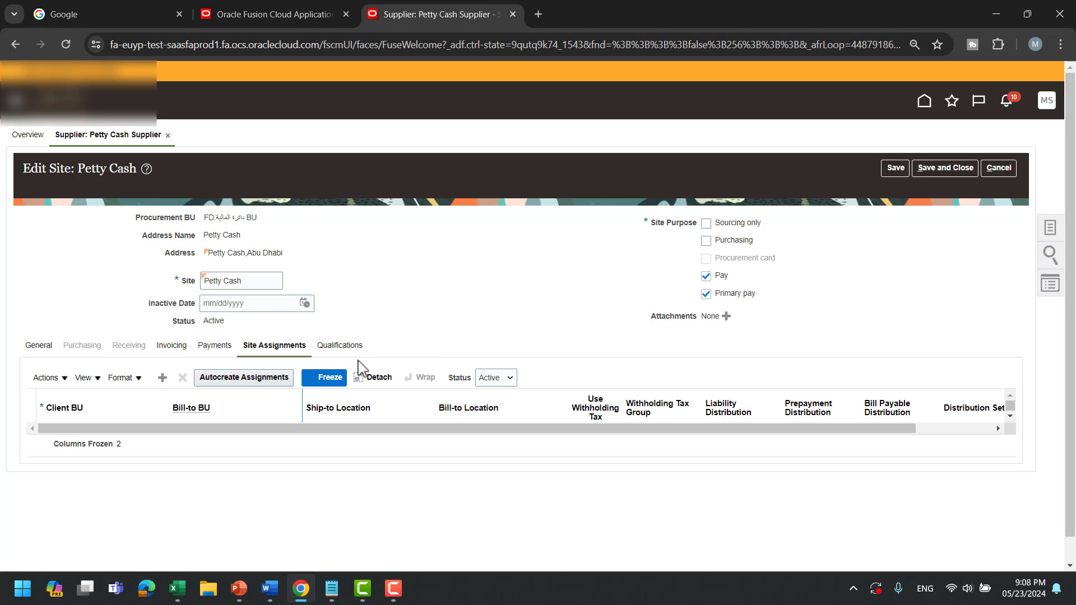
pyautogui.click(258, 382)
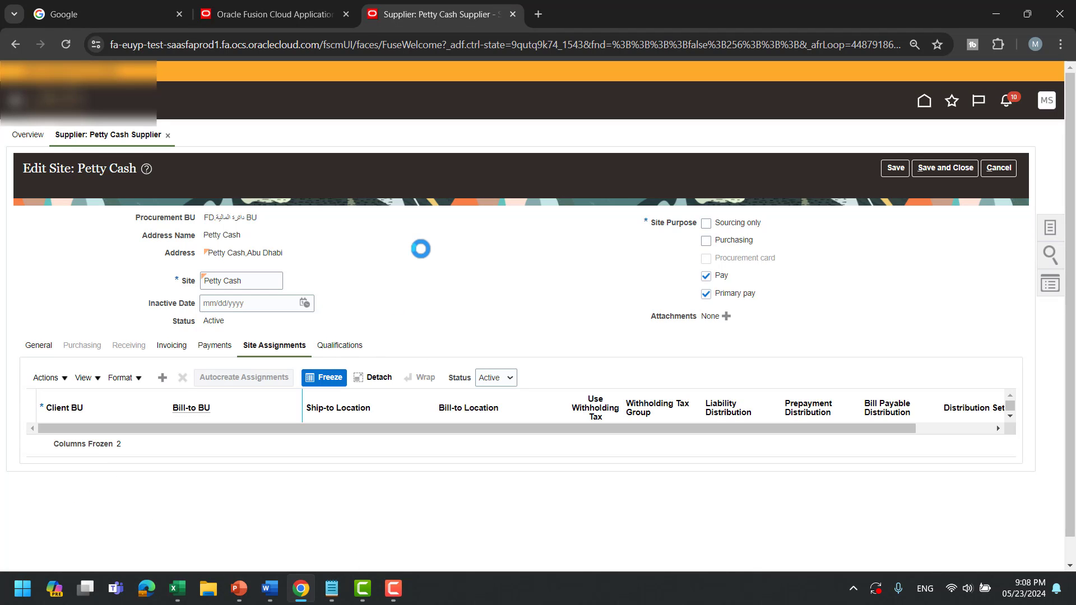
pyautogui.hotkey('alt', 'Tab')
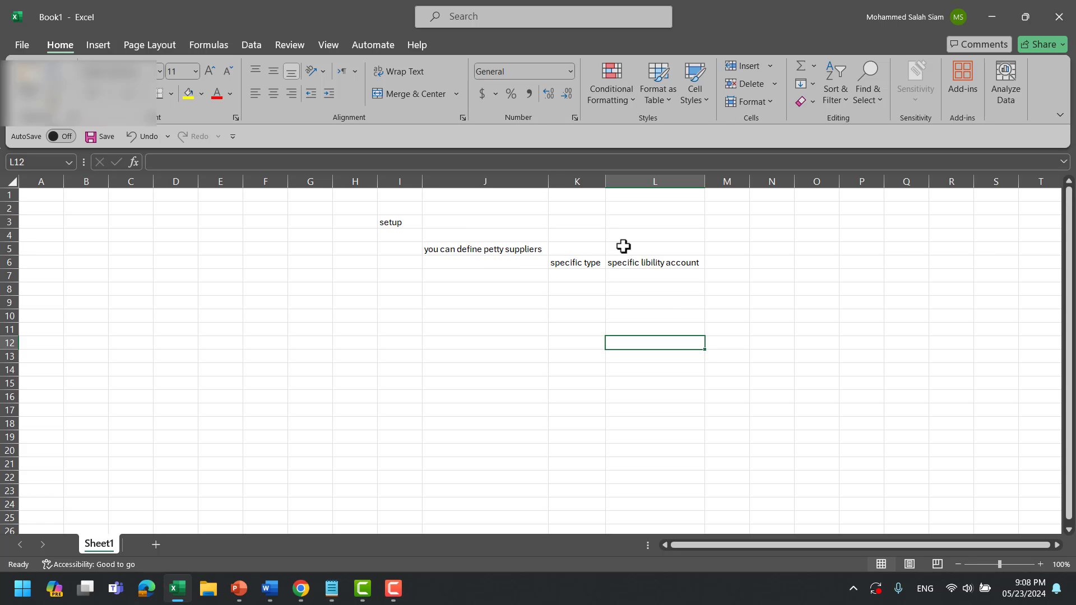
pyautogui.hotkey('alt', 'Tab')
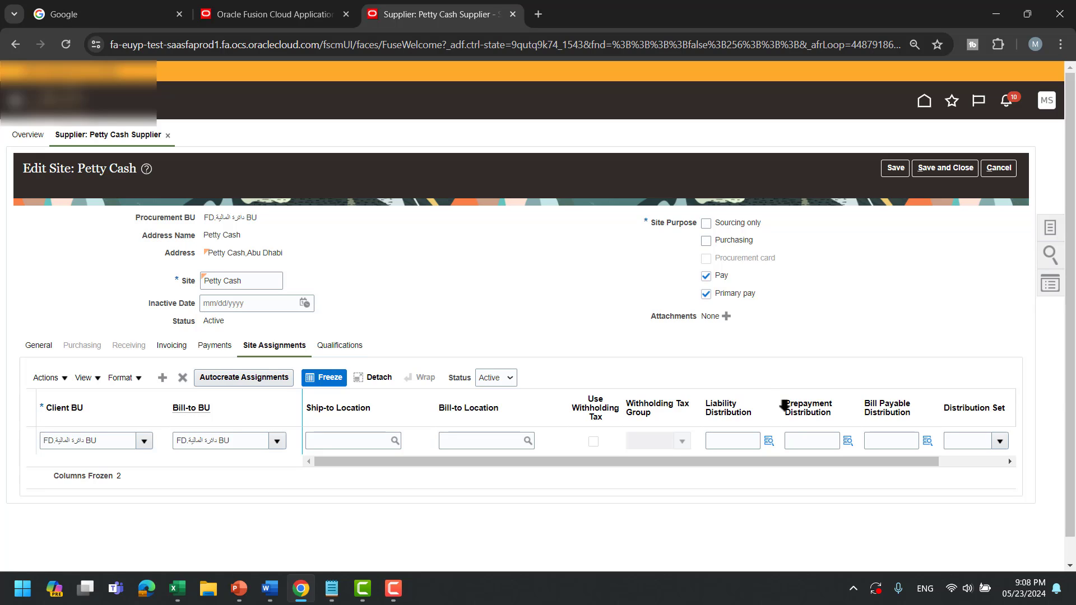
# Widen the Liability Distribution column of the site assignment and view its account segments without choosing any.
pyautogui.moveTo(784, 406); pyautogui.dragTo(889, 404)
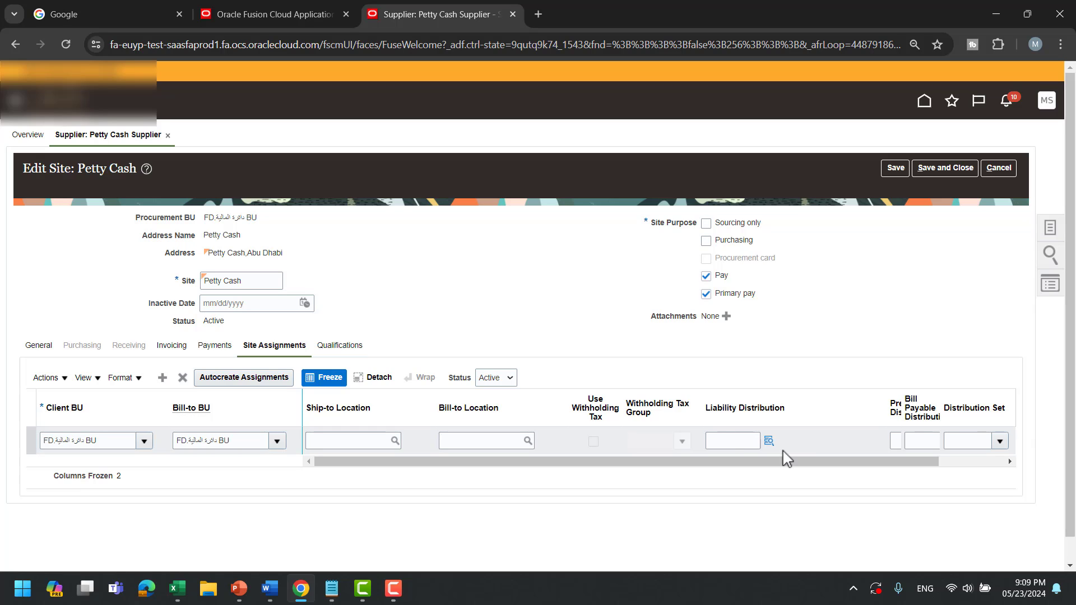
pyautogui.click(769, 441)
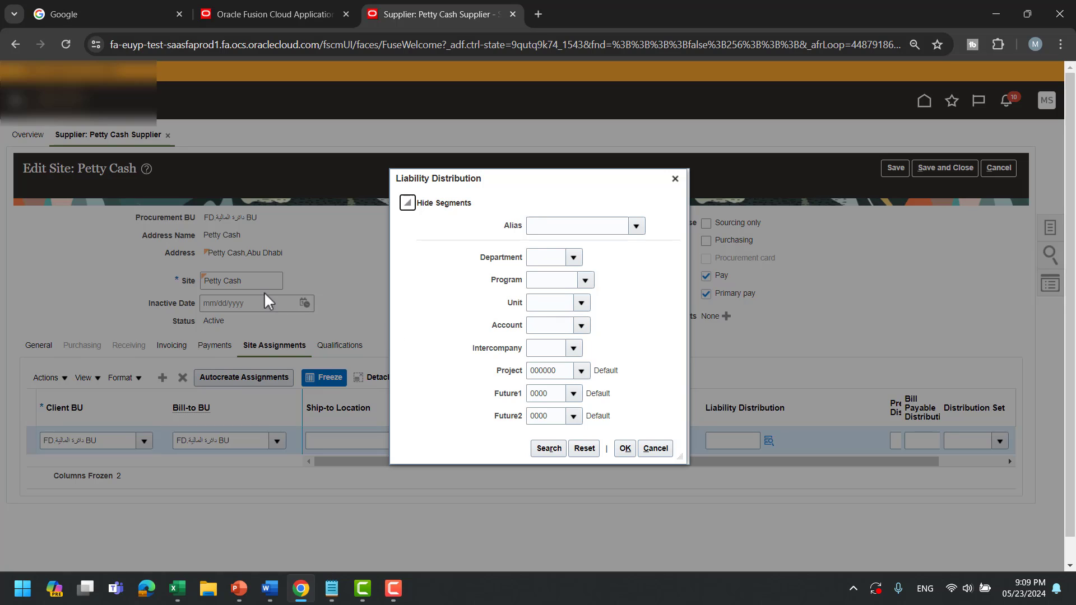
pyautogui.click(676, 178)
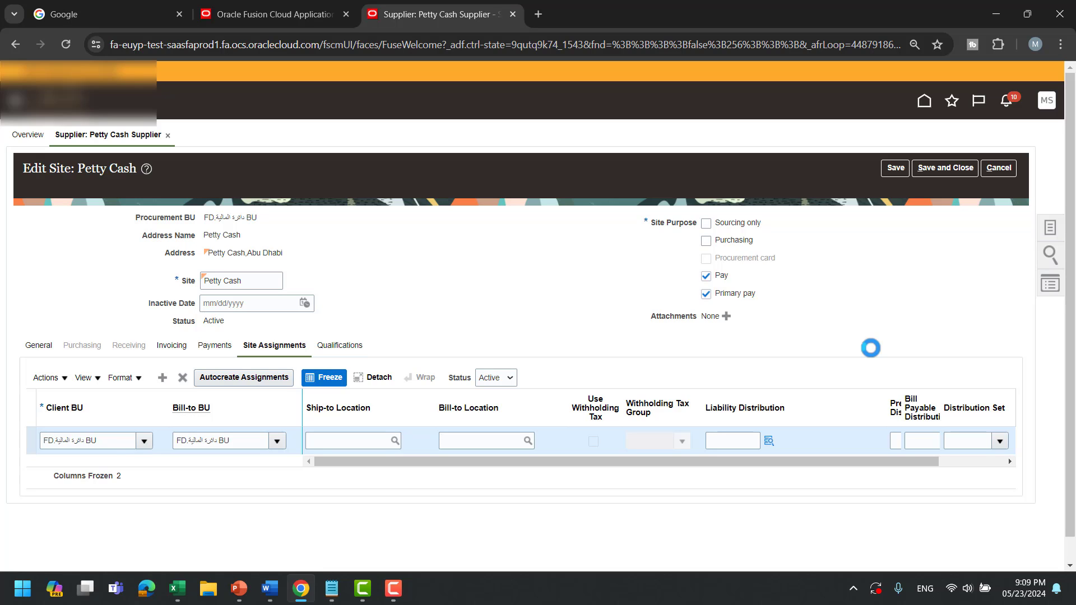
# Save and close the Petty Cash site and the supplier record.
pyautogui.click(947, 167)
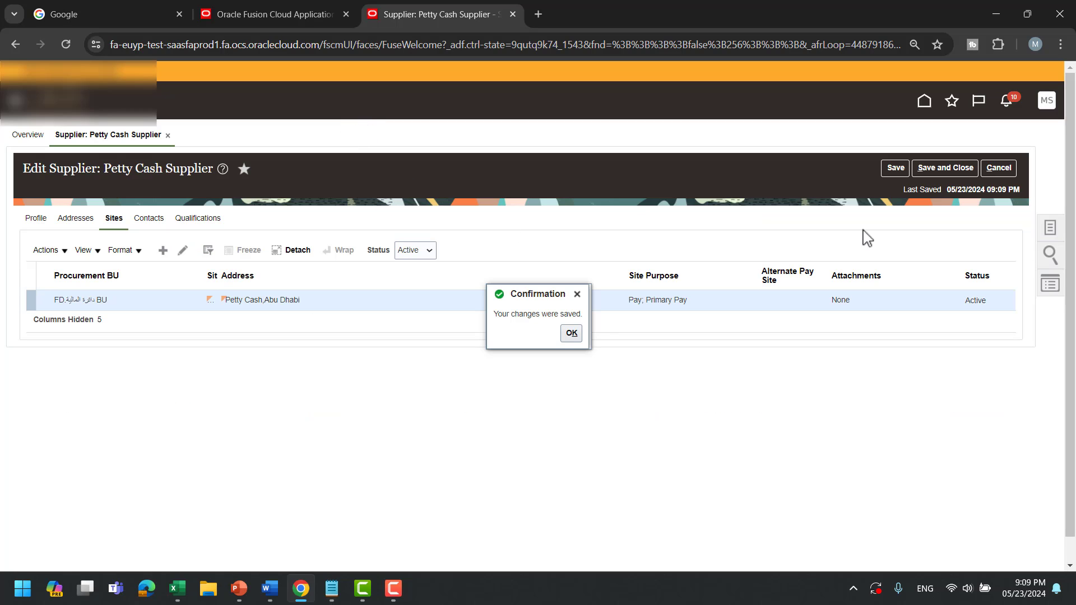
pyautogui.click(571, 335)
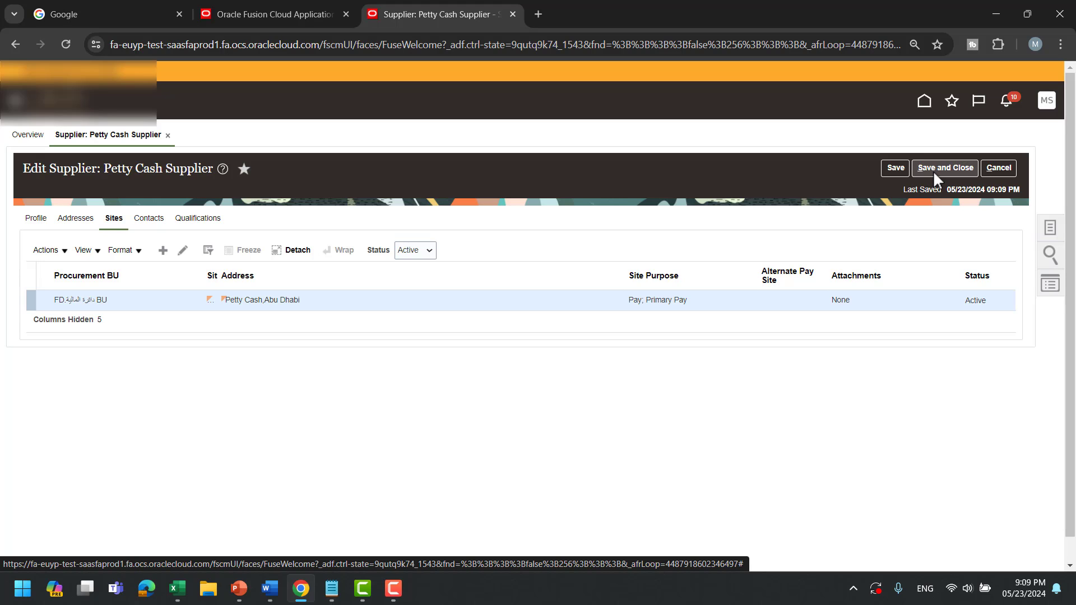
pyautogui.click(933, 170)
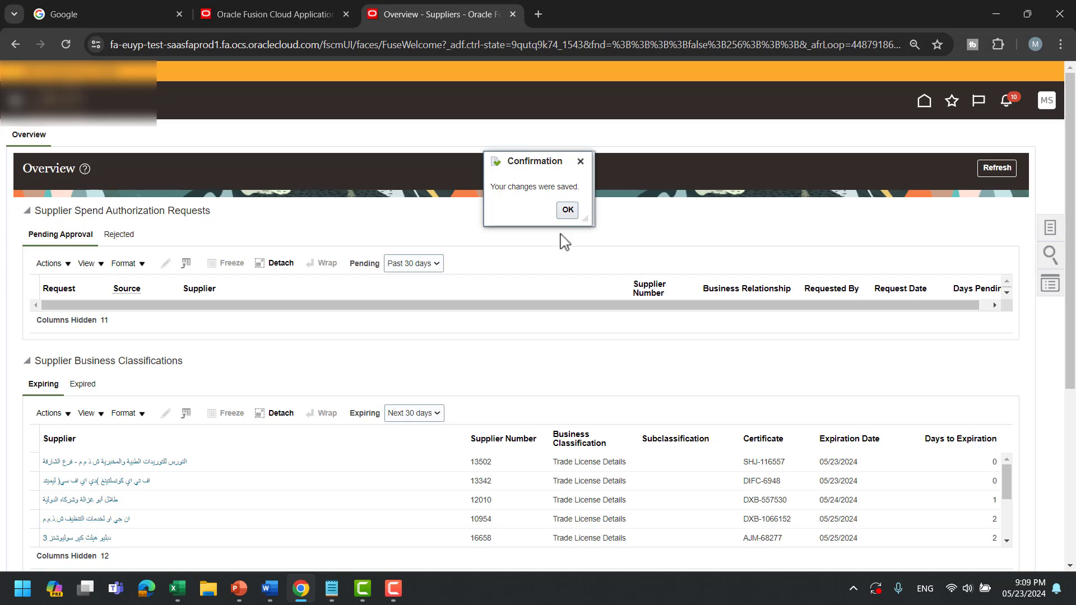
pyautogui.click(568, 209)
# Switch to the Excel notes, enter "3 bussiness cases of petty cash" in cell J10 and widen column J slightly.
pyautogui.hotkey('alt', 'Tab')
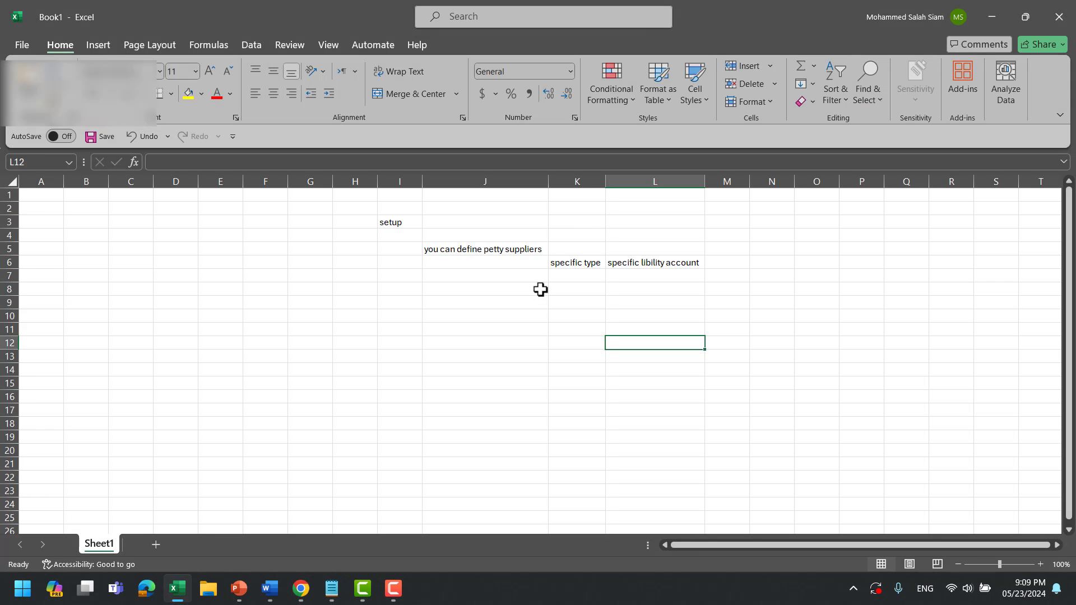
pyautogui.click(481, 315)
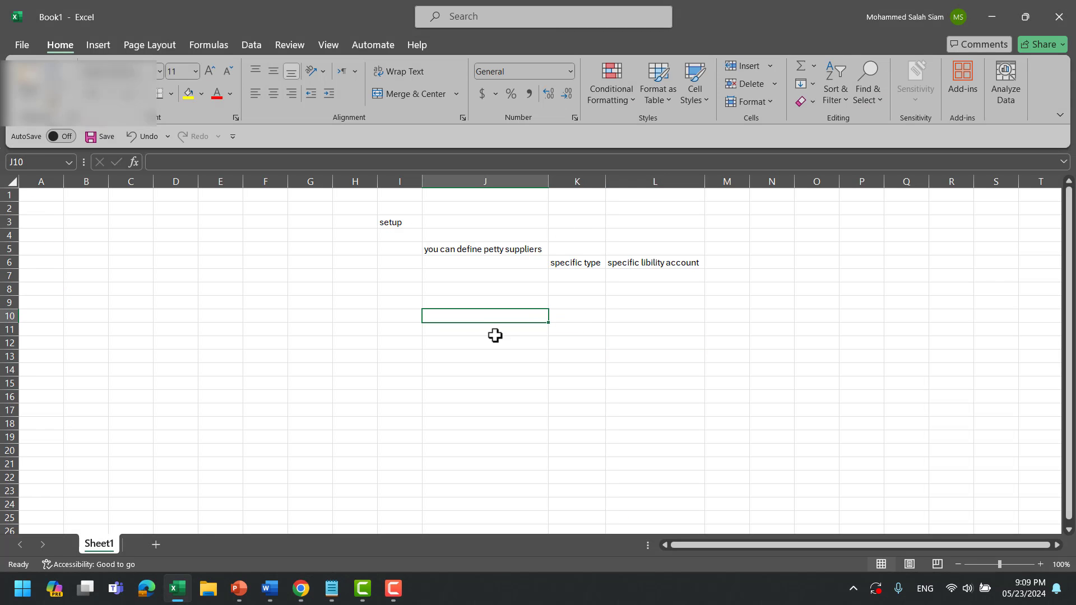
pyautogui.write('ess cases of pet')
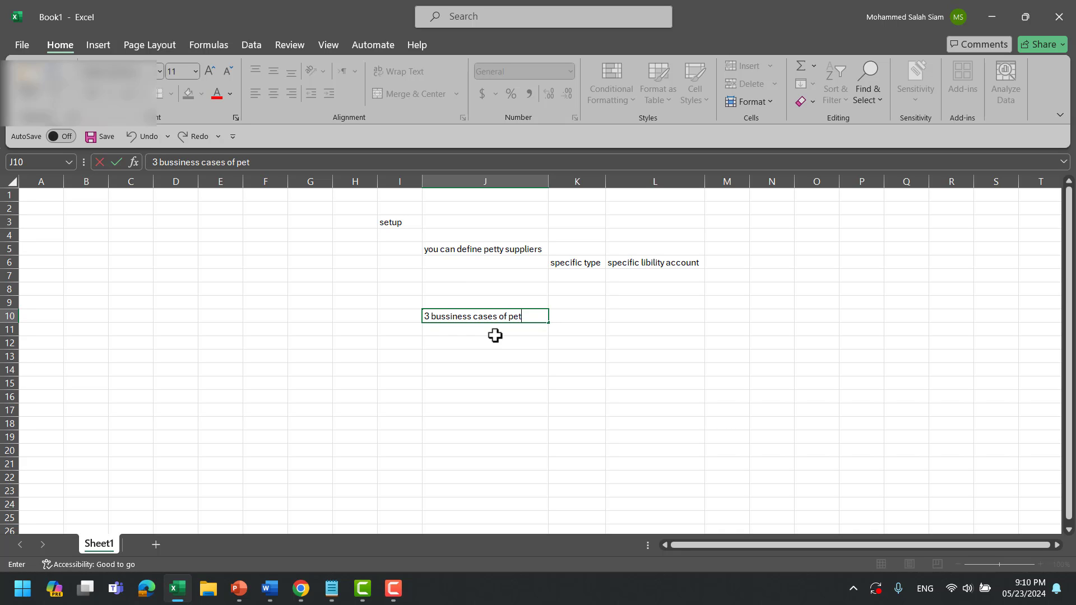
pyautogui.write('cah')
pyautogui.click(523, 359)
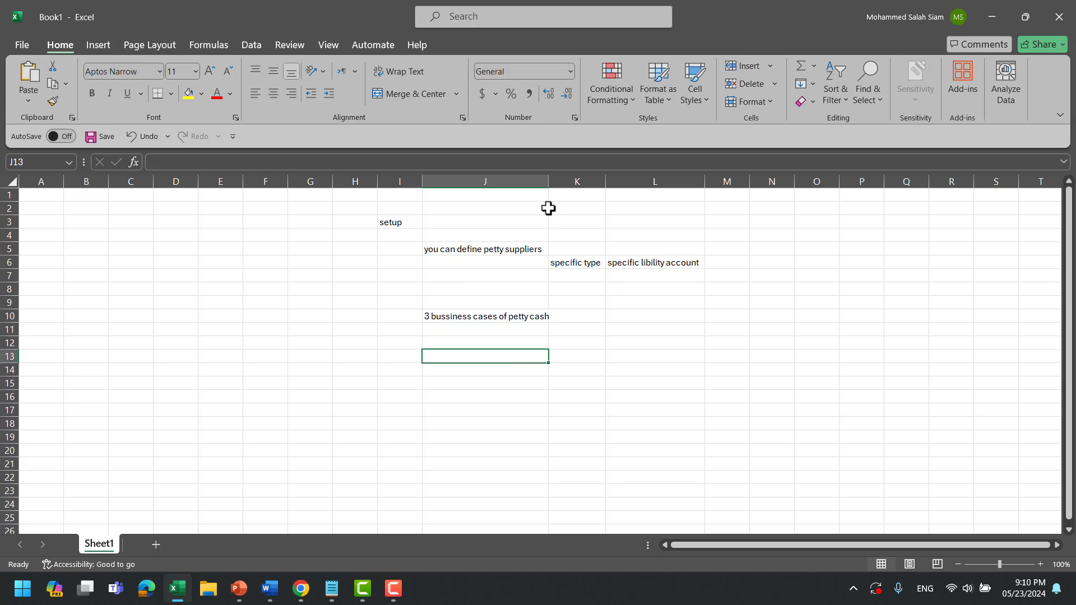
pyautogui.moveTo(548, 179); pyautogui.dragTo(556, 178)
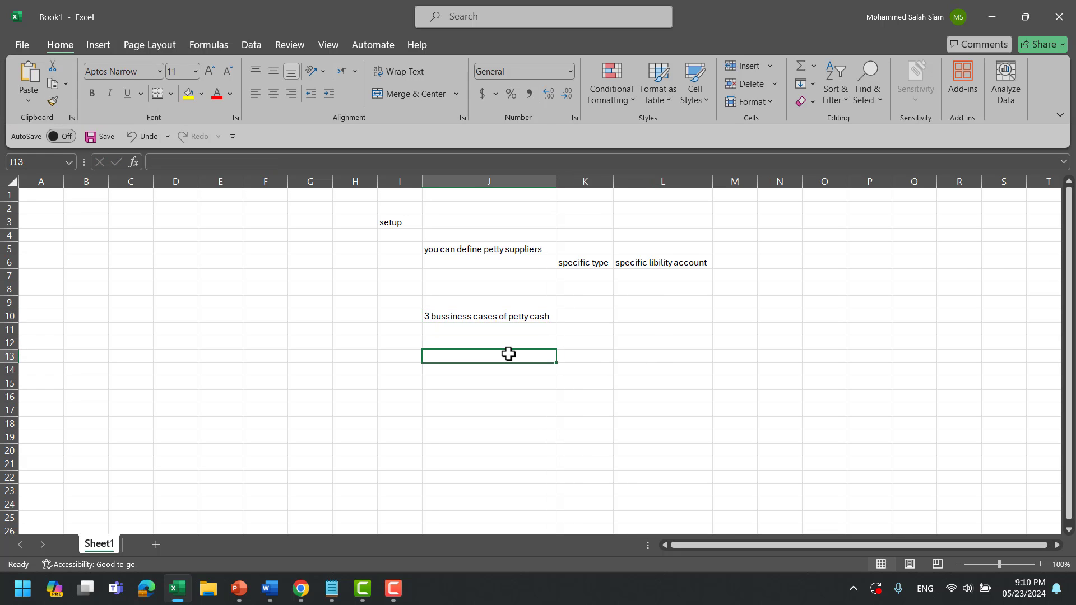
# Move the J10 heading to cell D8, with column D fitted to the text and a yellow fill.
pyautogui.click(519, 317)
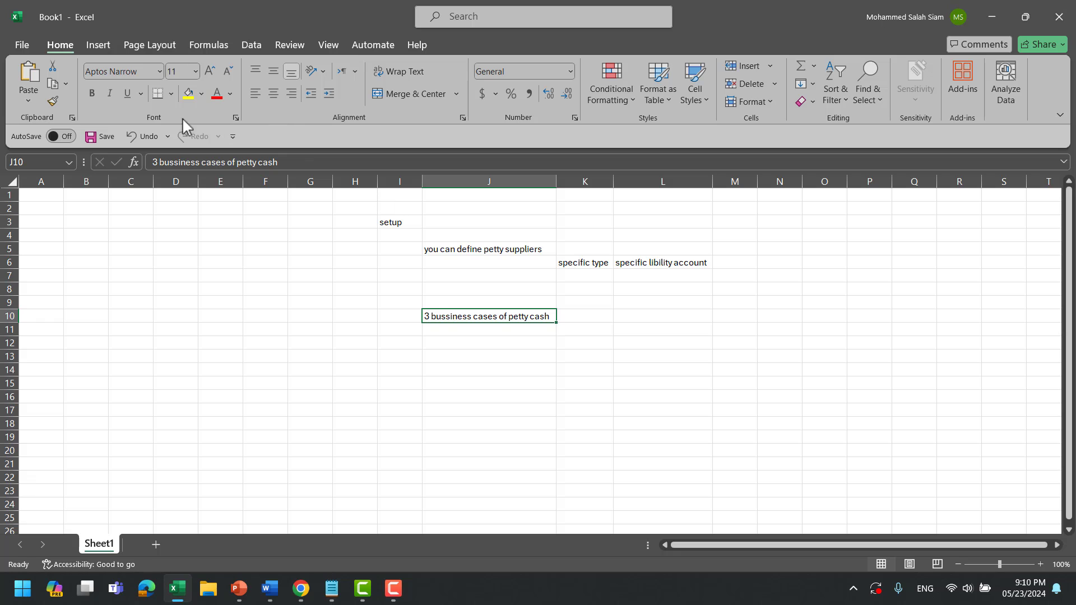
pyautogui.hotkey('ctrl', 'c')
pyautogui.click(176, 287)
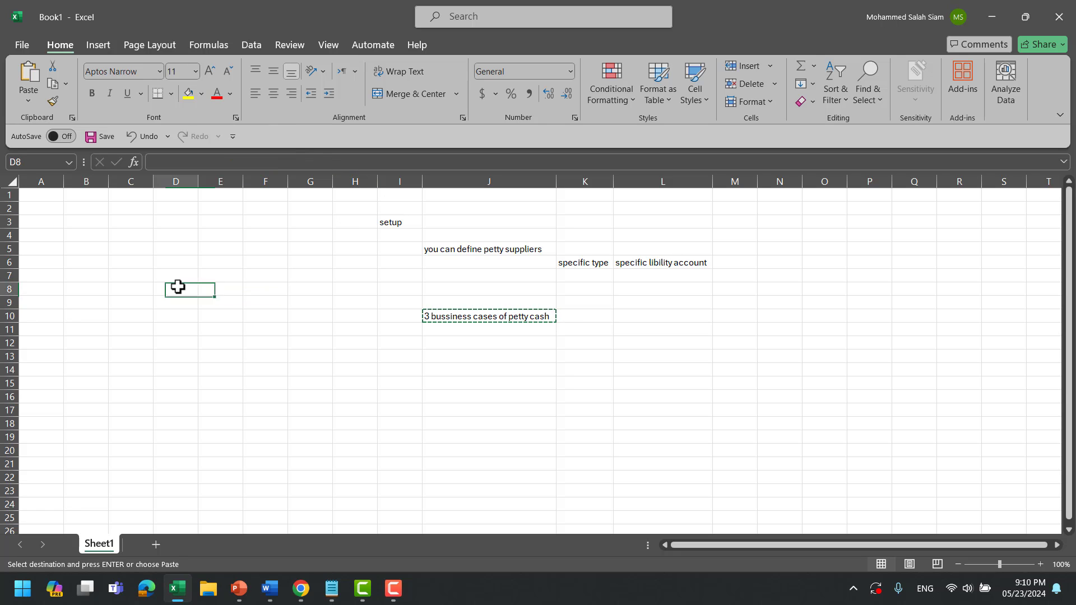
pyautogui.hotkey('ctrl', 'v')
pyautogui.doubleClick(197, 181)
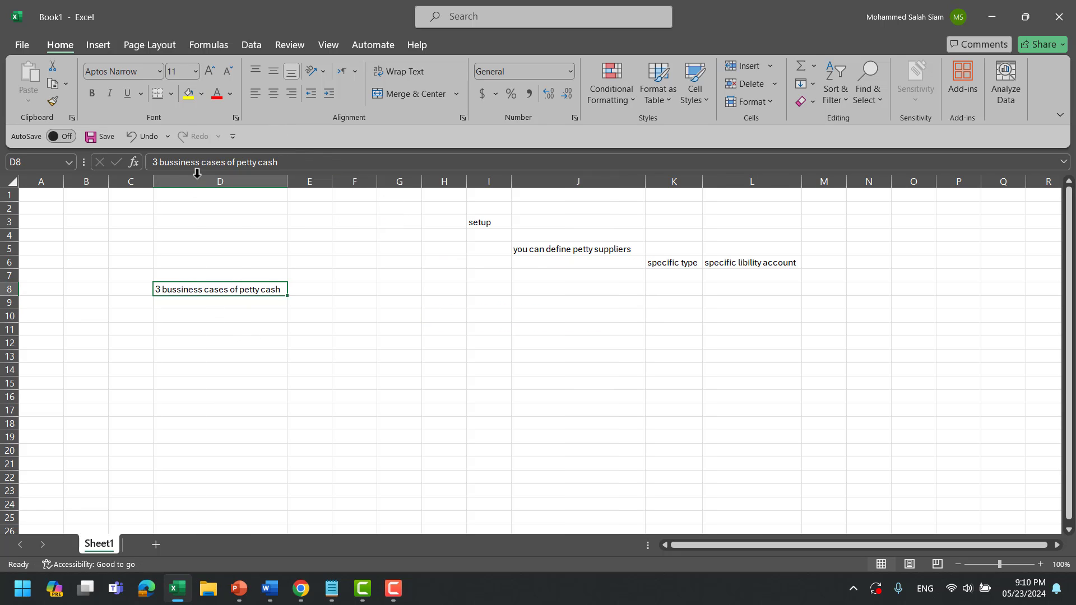
pyautogui.click(189, 93)
# Enter "1 case" in E10 and "I paid 1000 usd for" in F10, fitting column F to its text.
pyautogui.click(323, 318)
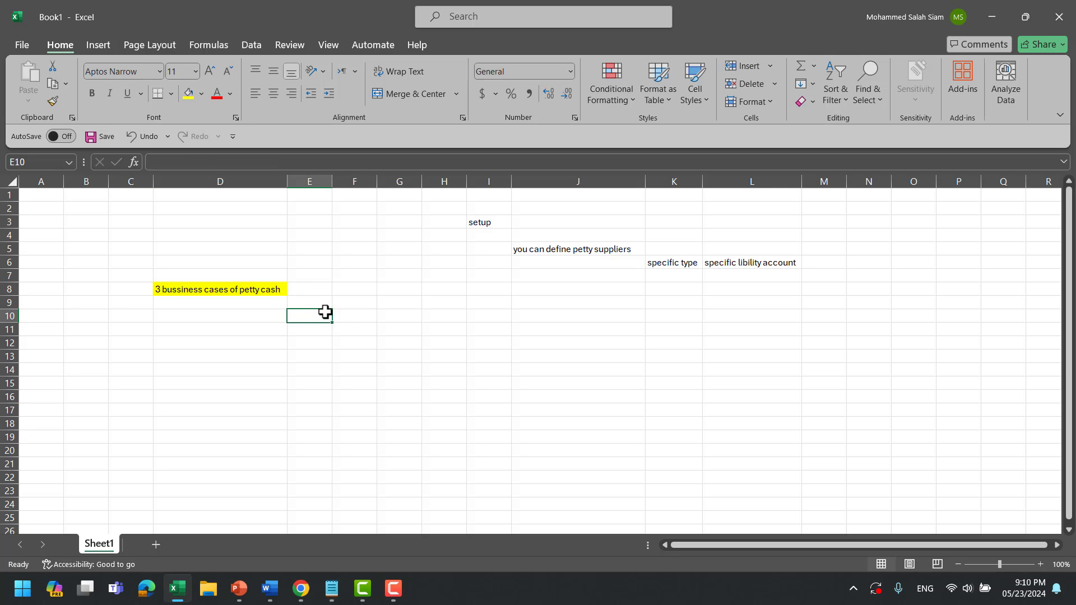
pyautogui.write('1 case')
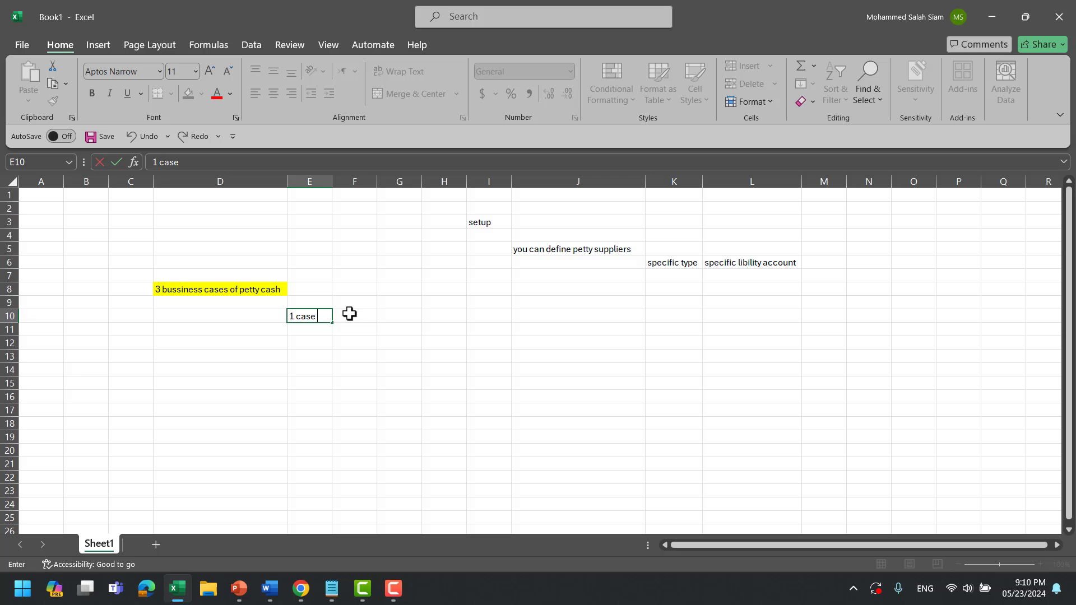
pyautogui.click(359, 316)
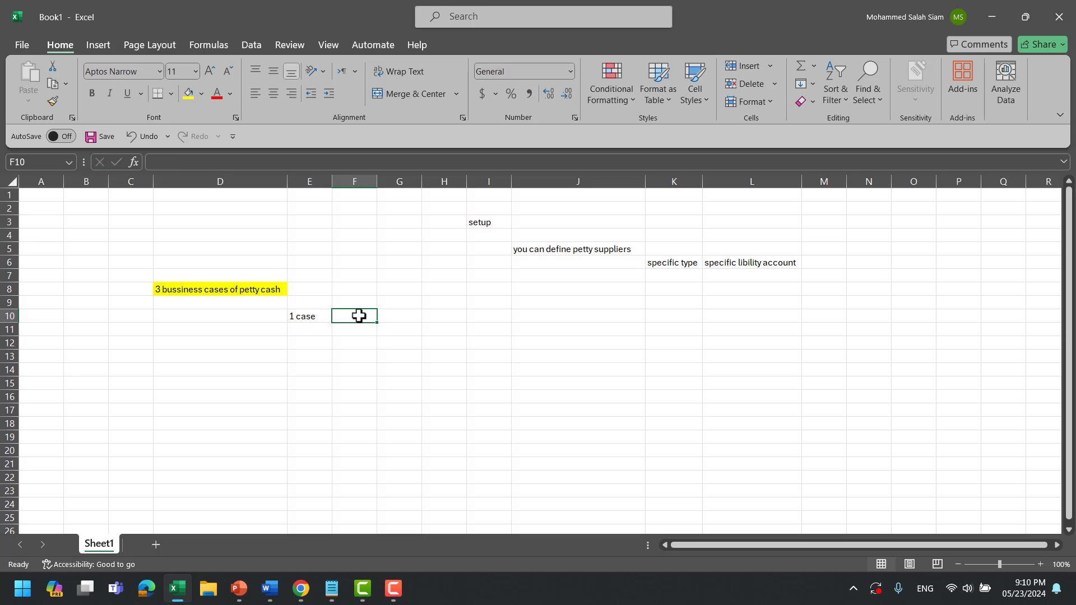
pyautogui.write('I pa')
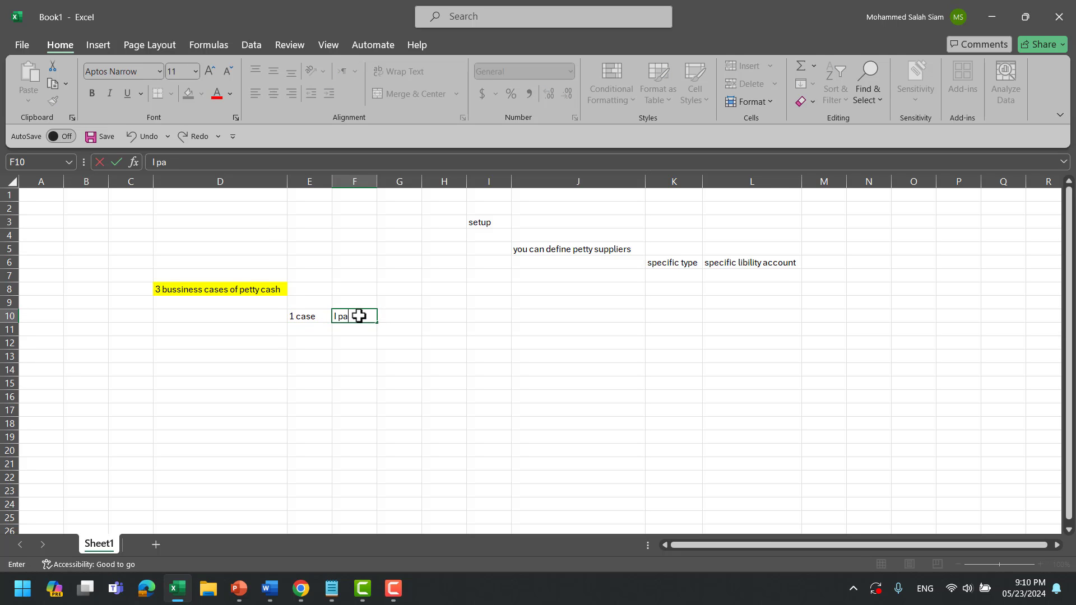
pyautogui.write('id 1000 usd for')
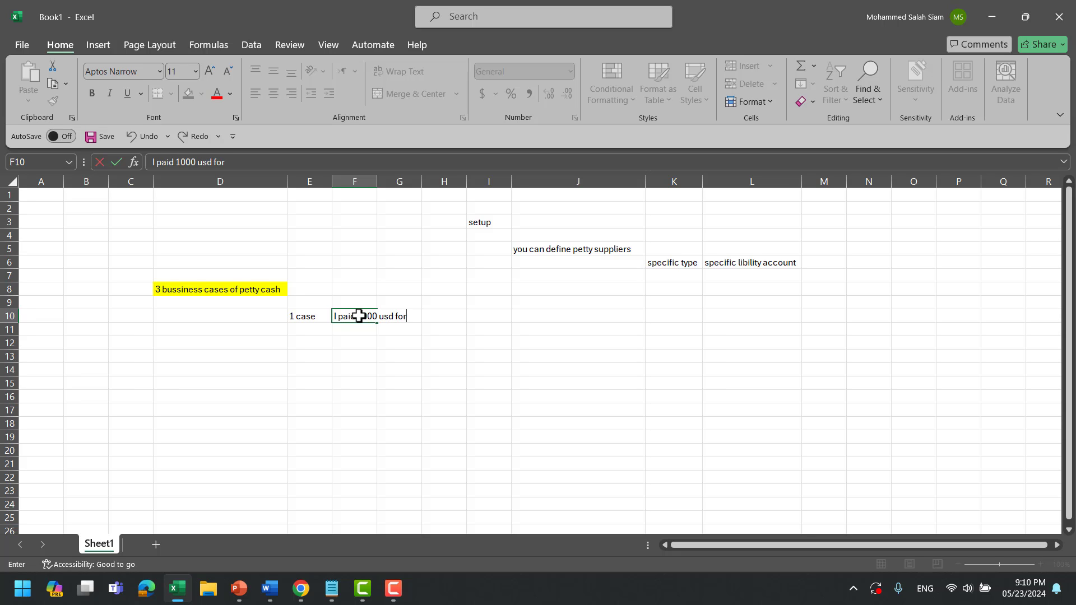
pyautogui.click(427, 395)
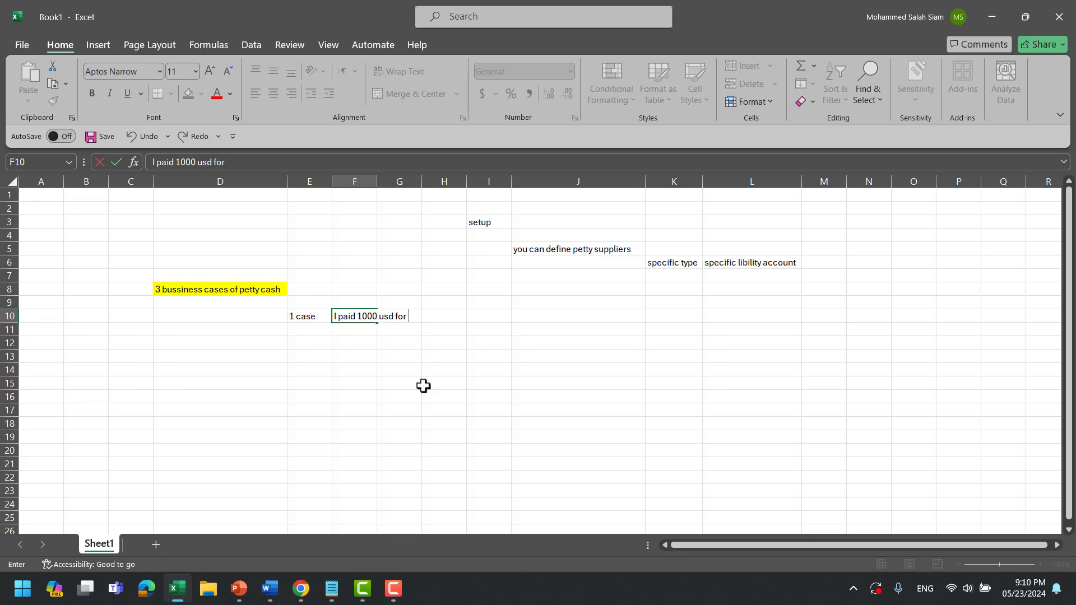
pyautogui.doubleClick(377, 181)
pyautogui.click(365, 316)
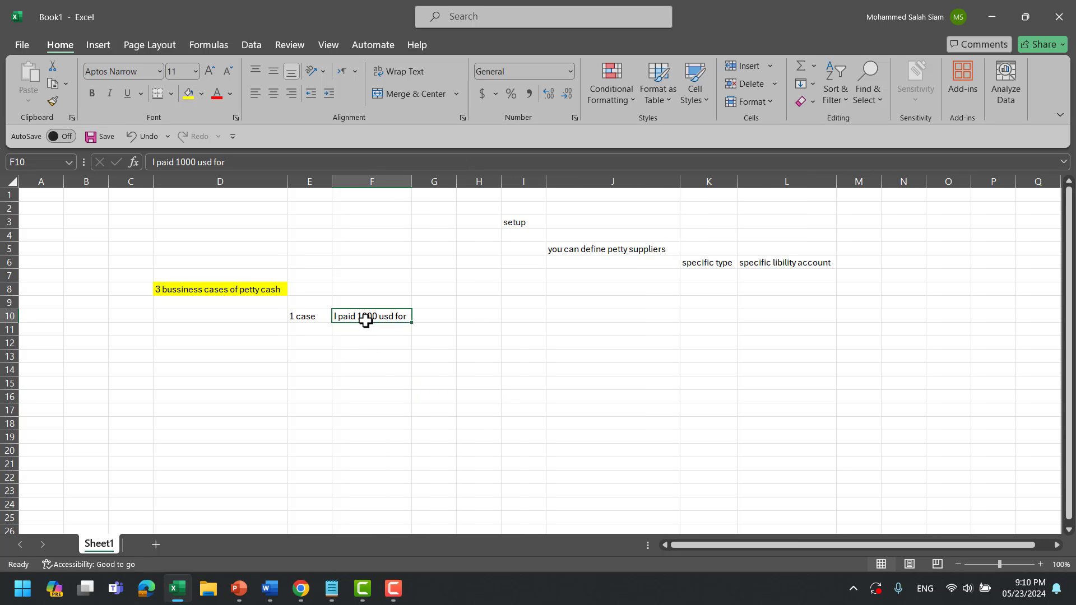
pyautogui.click(382, 340)
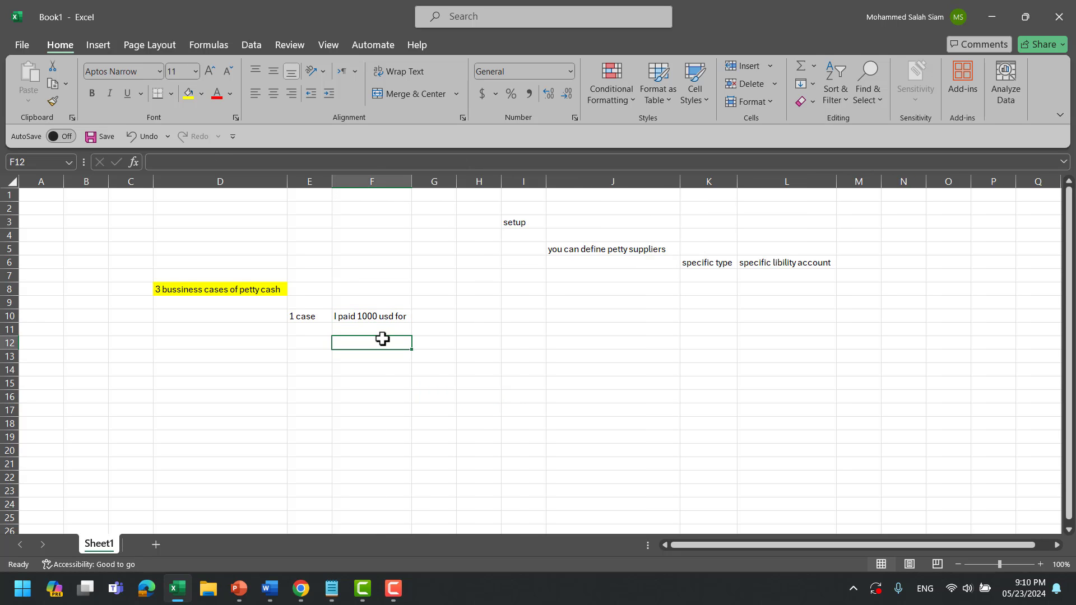
# Enter "make prepayment 1000usd" in F12 and "make it fully paid 1000usd" in F13, fitting column F to the text.
pyautogui.write('make prepayment')
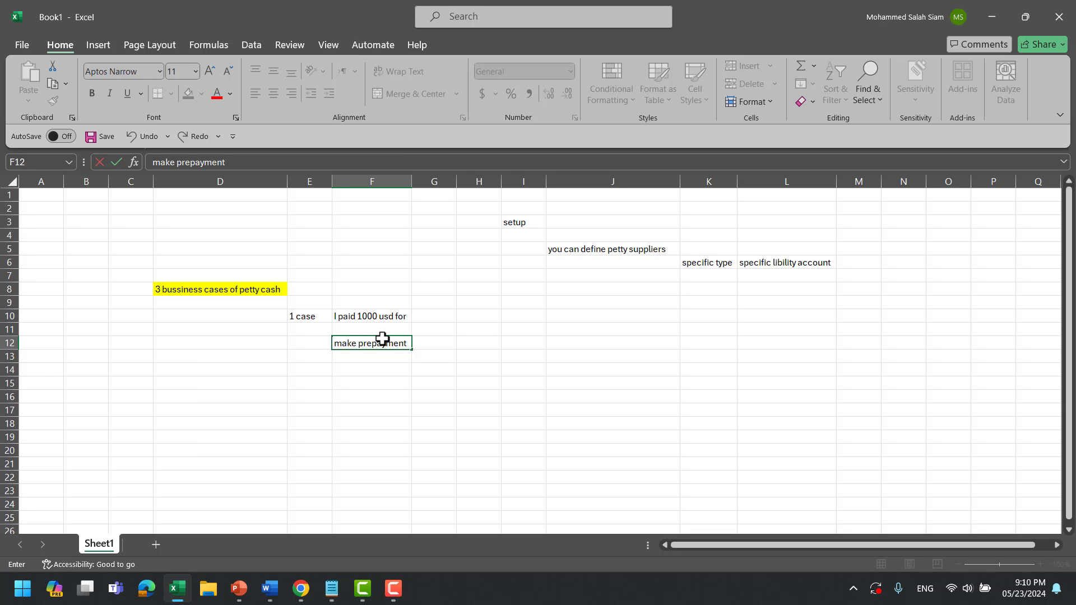
pyautogui.write(' 1000')
pyautogui.write('use')
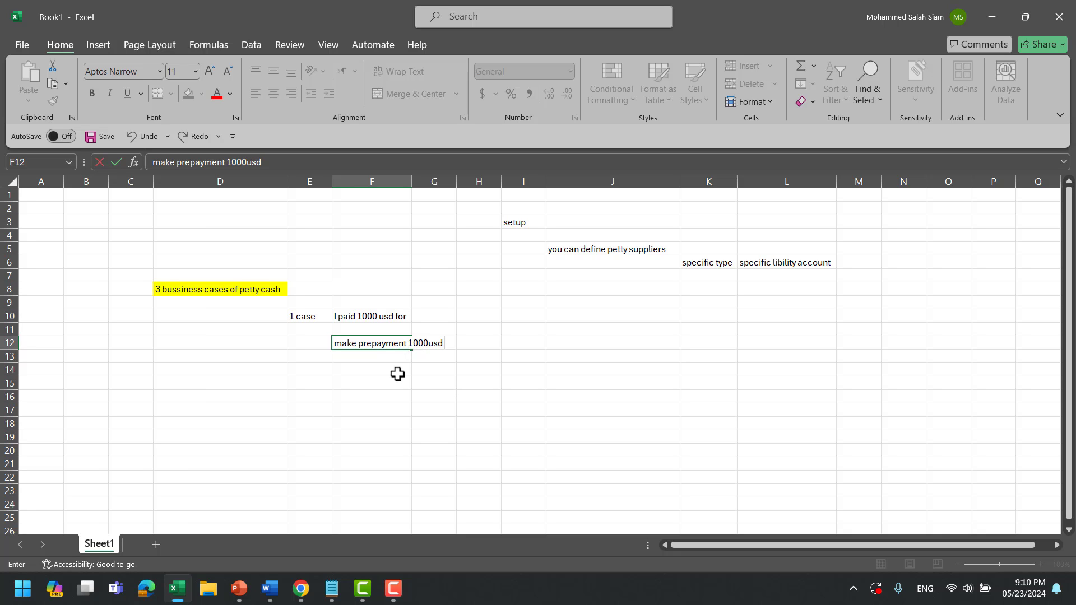
pyautogui.click(373, 357)
pyautogui.write('make p')
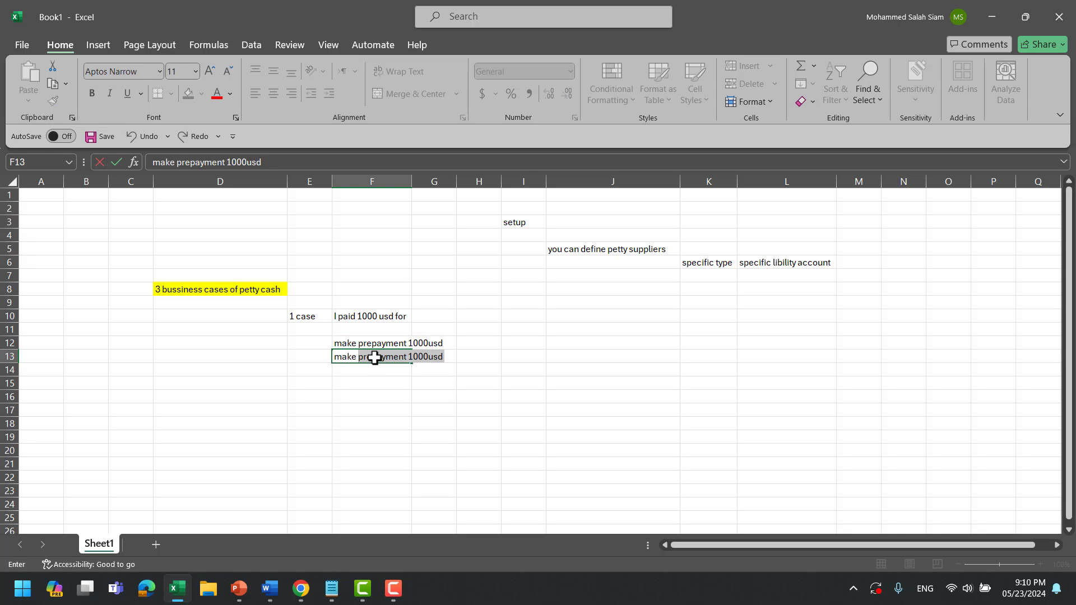
pyautogui.write('it fu')
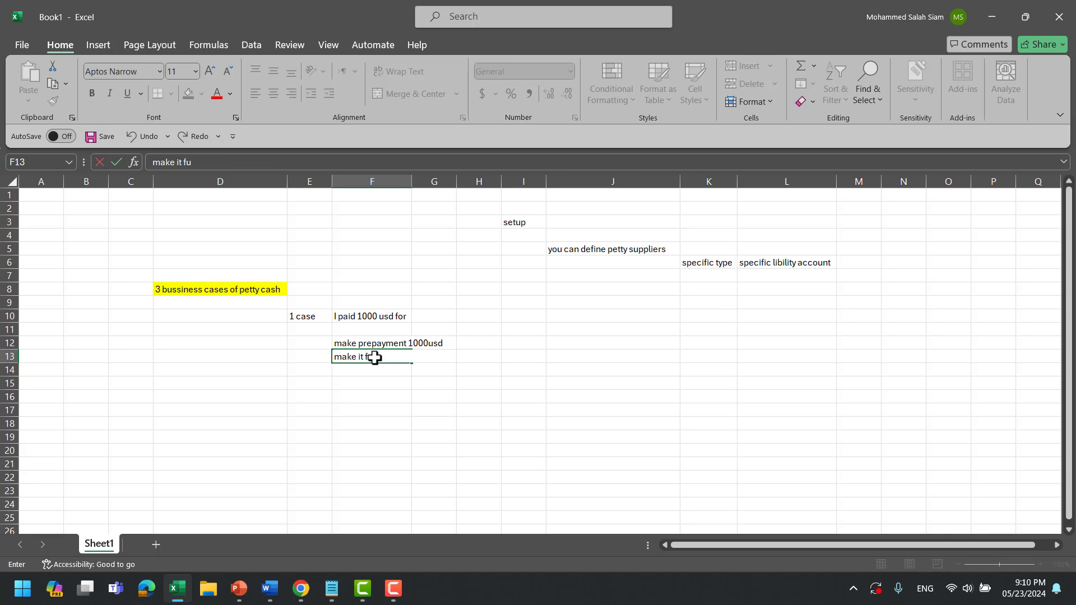
pyautogui.write('lly paid 1000usd')
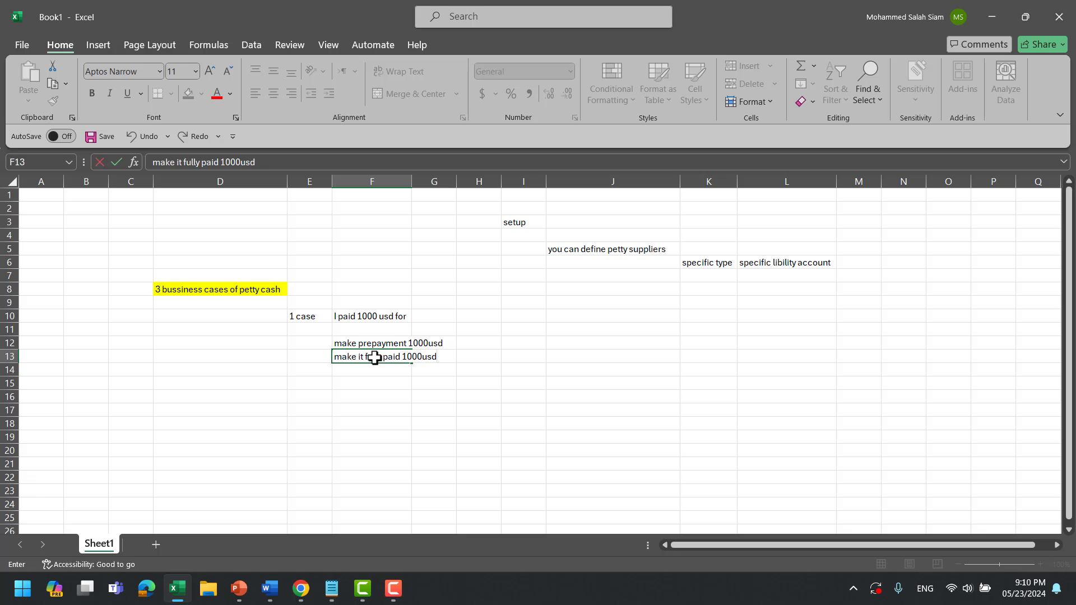
pyautogui.click(432, 438)
pyautogui.doubleClick(412, 181)
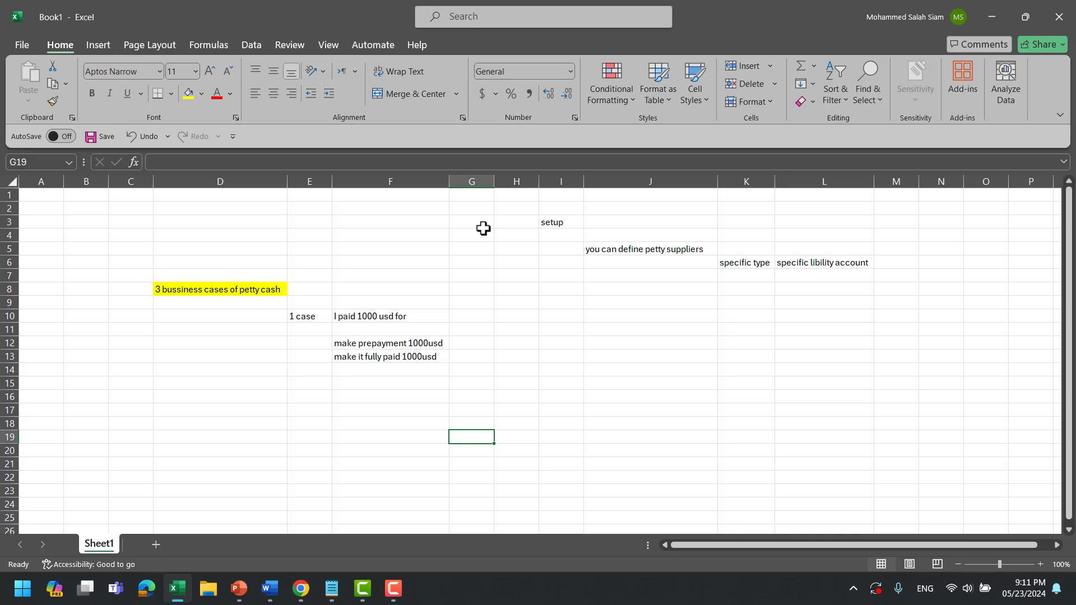
# Enter "std invoice for 1000 usd" in F15 and "apply/unapply prepayment" in F17.
pyautogui.click(402, 382)
pyautogui.write('std invoice')
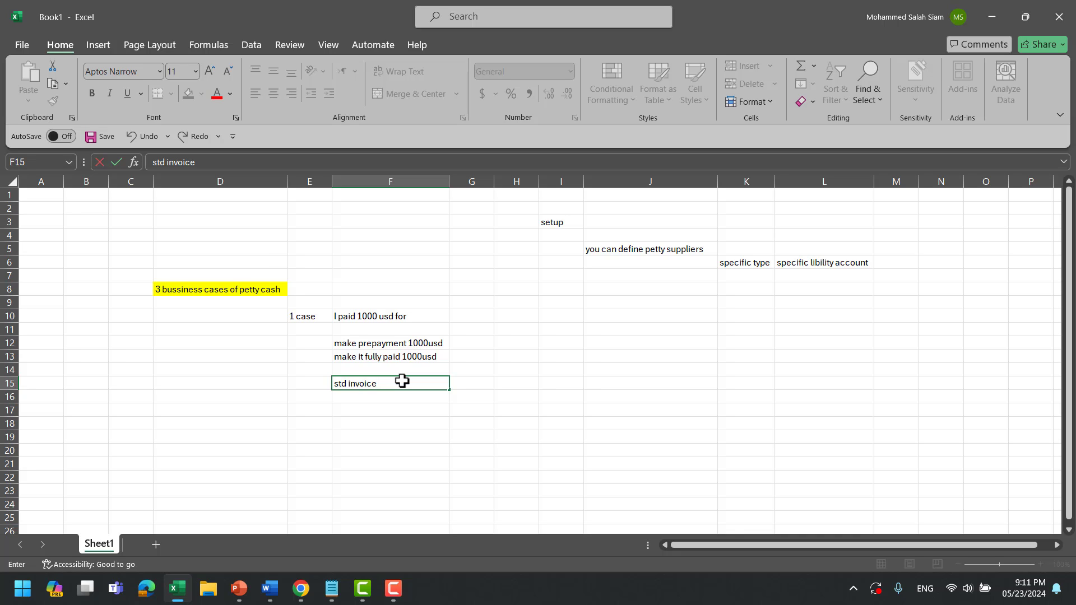
pyautogui.write(' for 1000 usd')
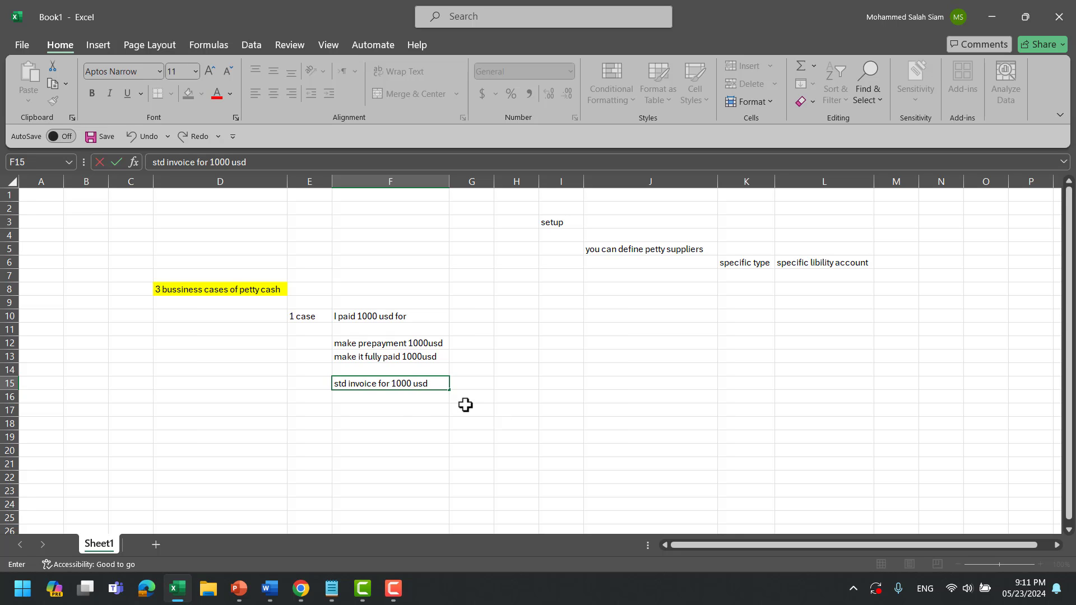
pyautogui.click(465, 408)
pyautogui.click(417, 413)
pyautogui.write('app')
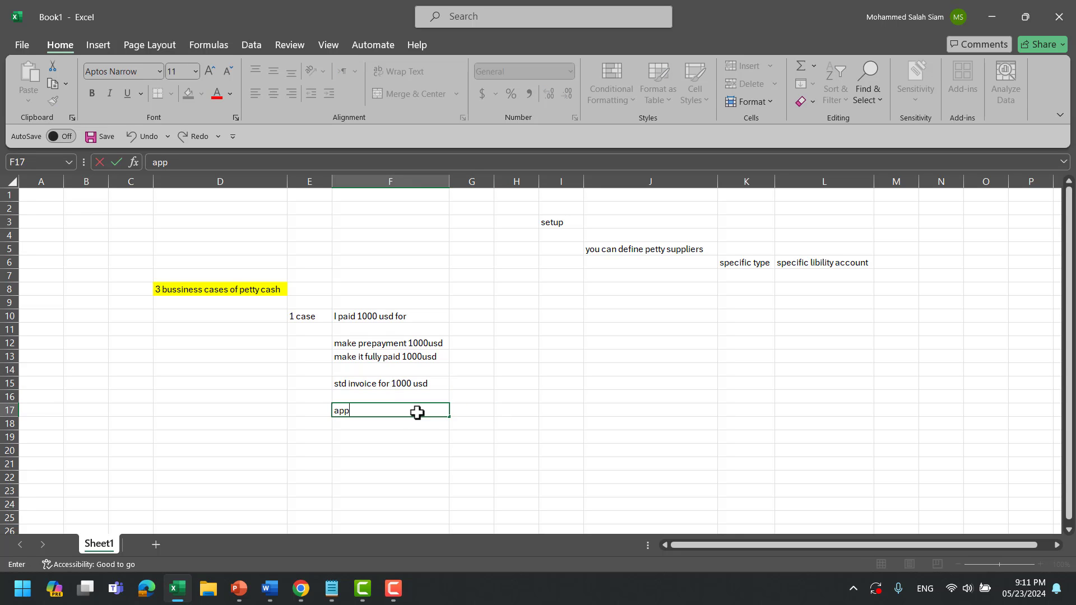
pyautogui.write('ly/unapply prepayment')
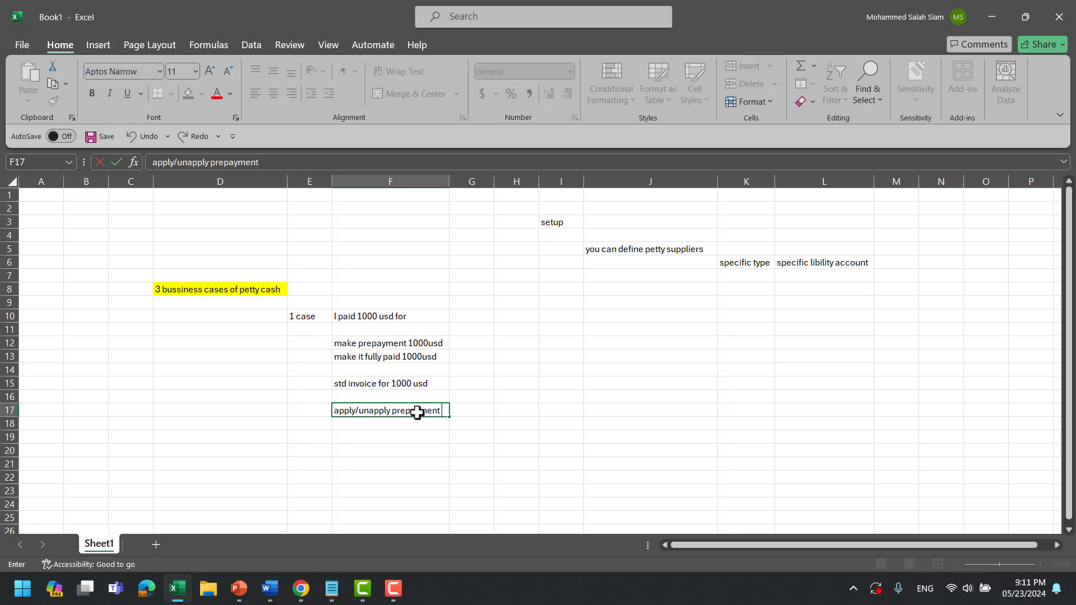
pyautogui.click(373, 357)
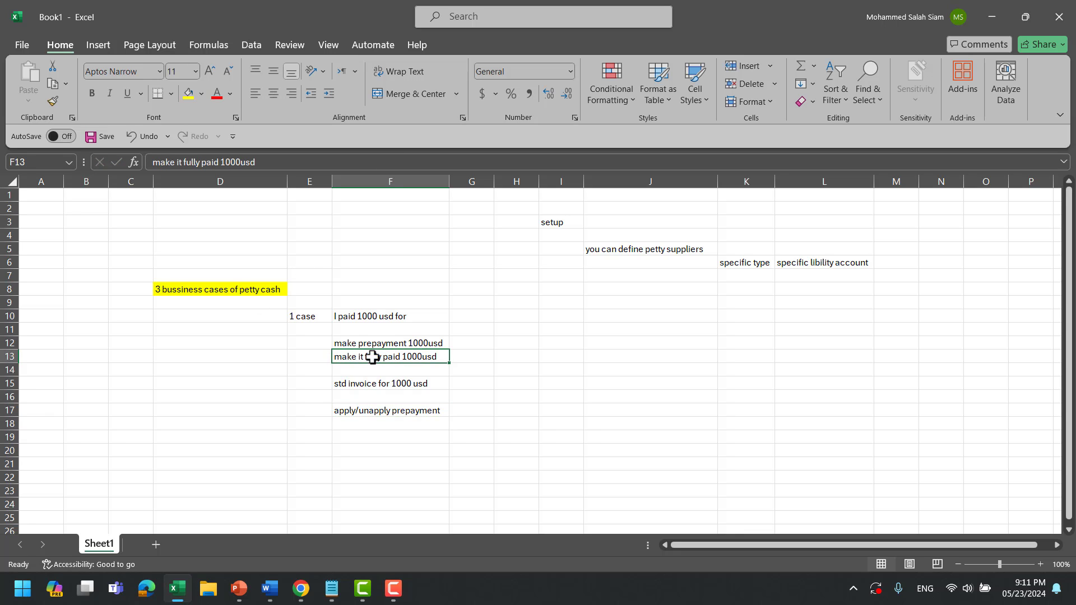
pyautogui.click(383, 451)
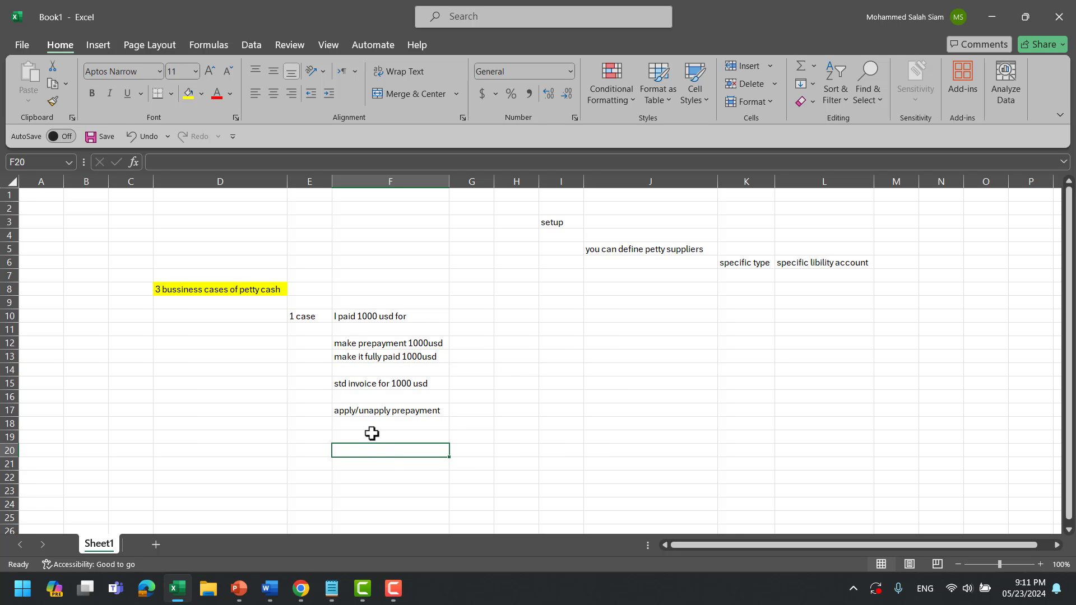
# Widen column E slightly and fill the "1 case" cell E10 with yellow.
pyautogui.moveTo(334, 180); pyautogui.dragTo(344, 180)
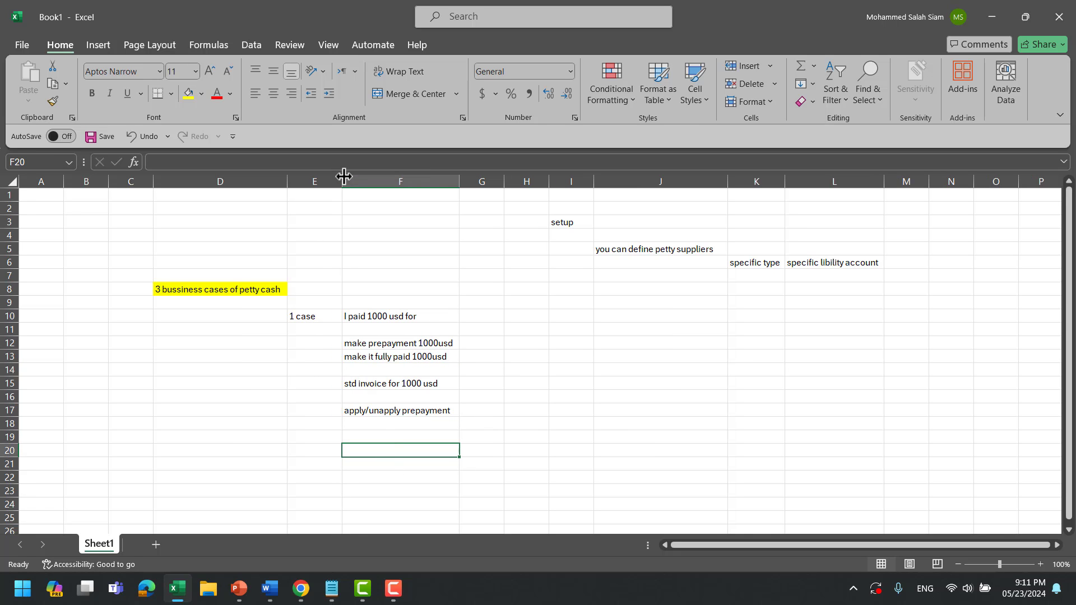
pyautogui.click(319, 315)
pyautogui.click(194, 96)
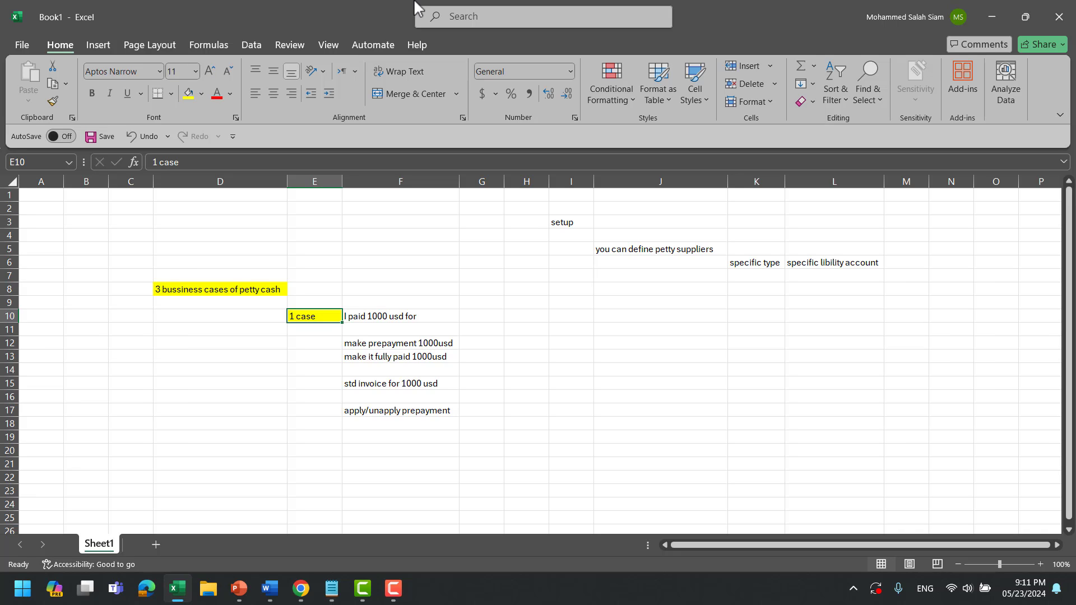
# Review the first case's notes in column F, from the prepayment and its payment to the standard invoice and prepayment application.
pyautogui.click(389, 345)
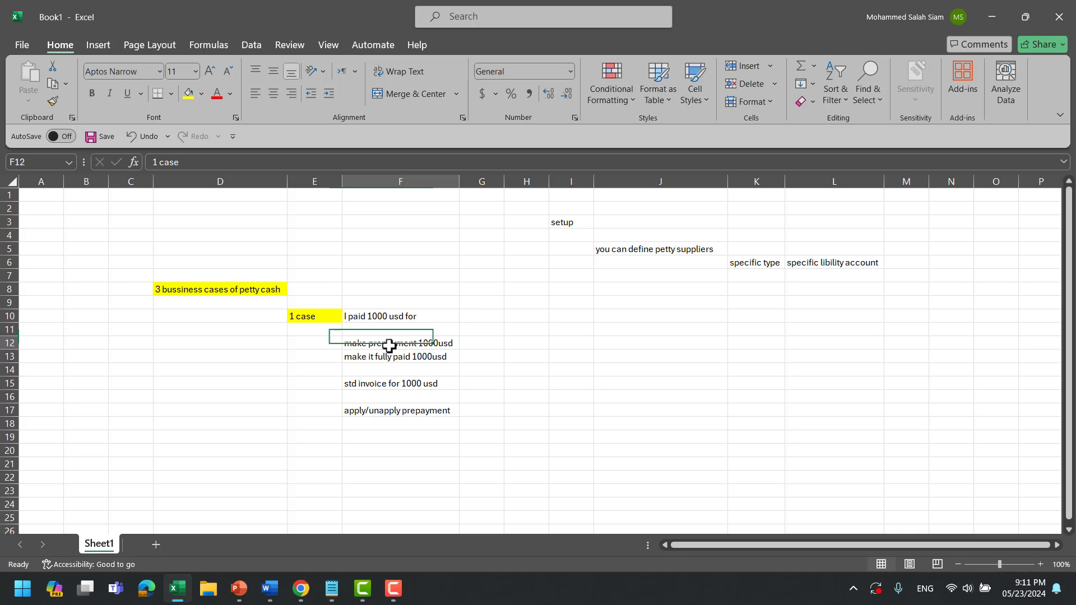
pyautogui.click(426, 359)
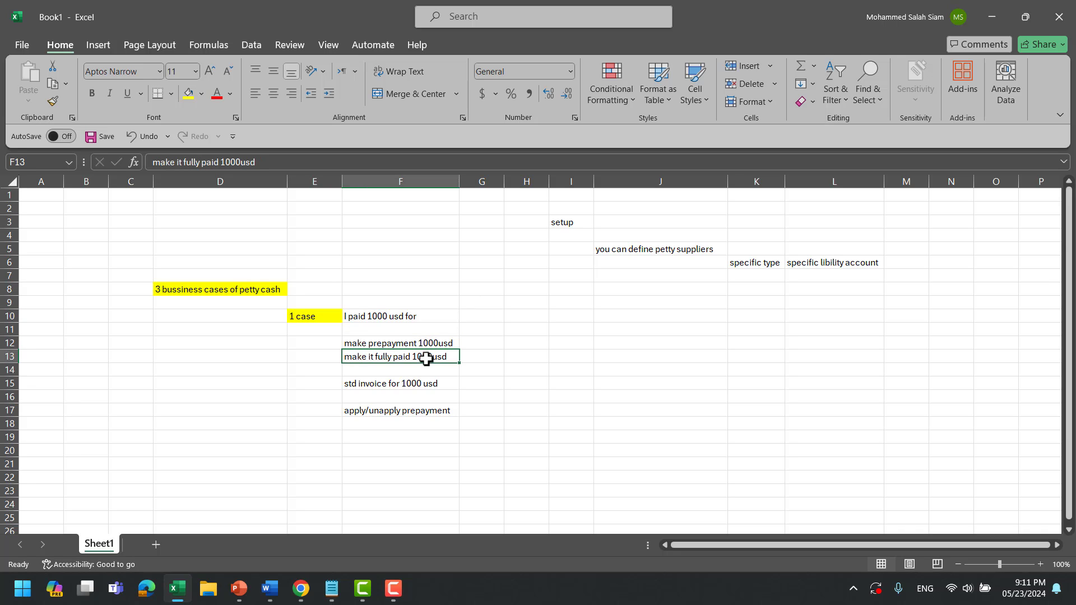
pyautogui.click(391, 385)
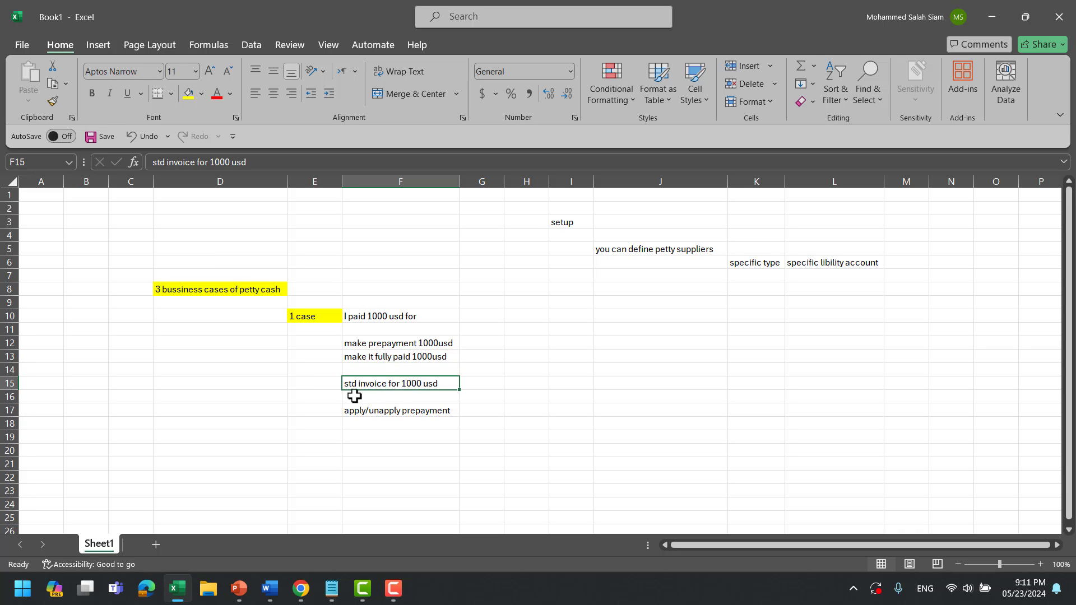
pyautogui.click(307, 383)
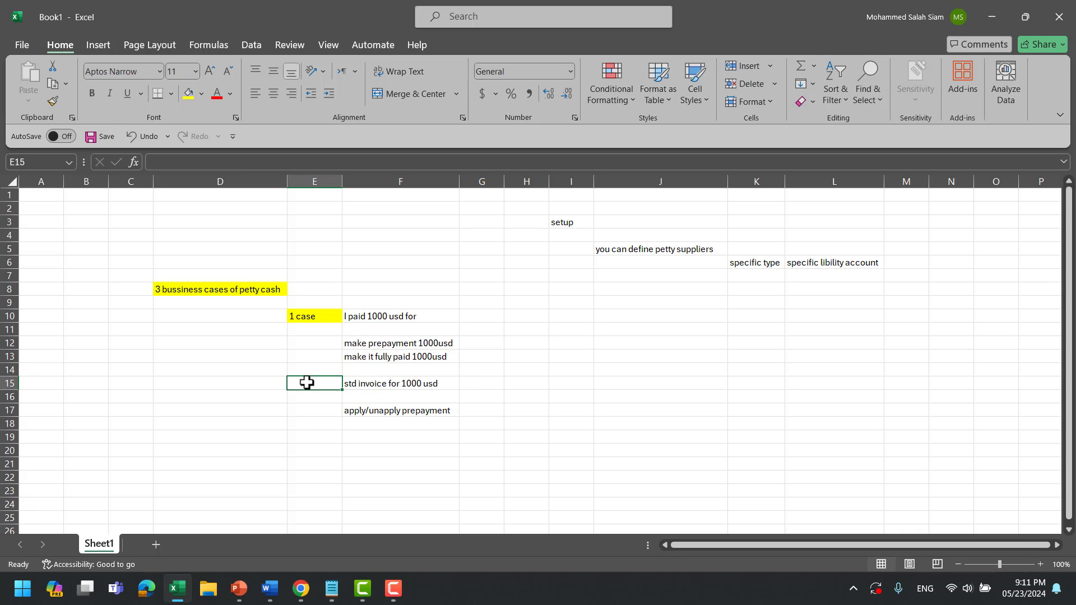
pyautogui.click(323, 411)
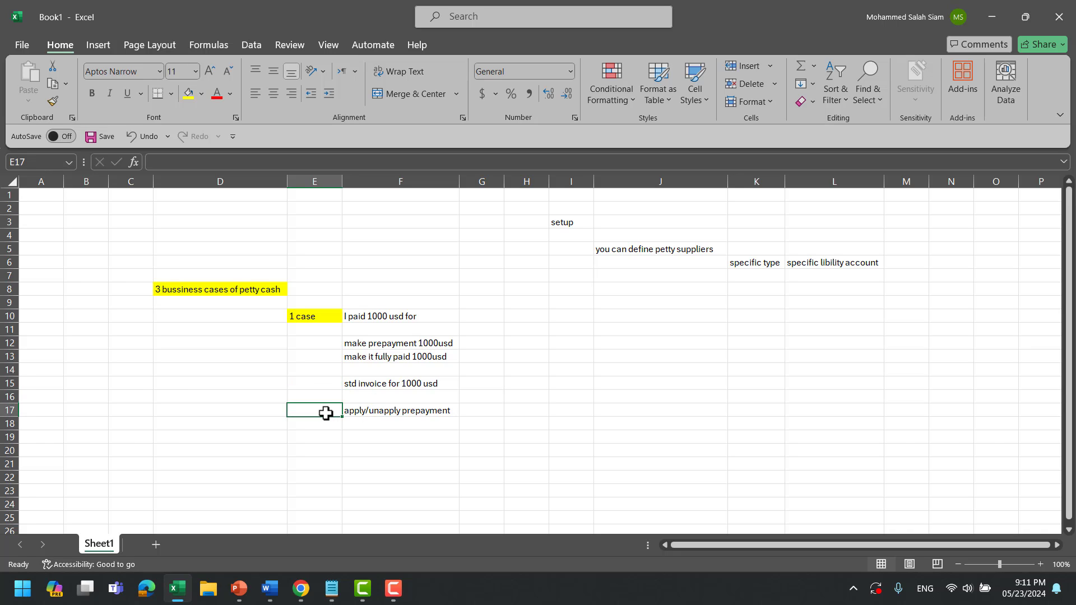
pyautogui.click(319, 399)
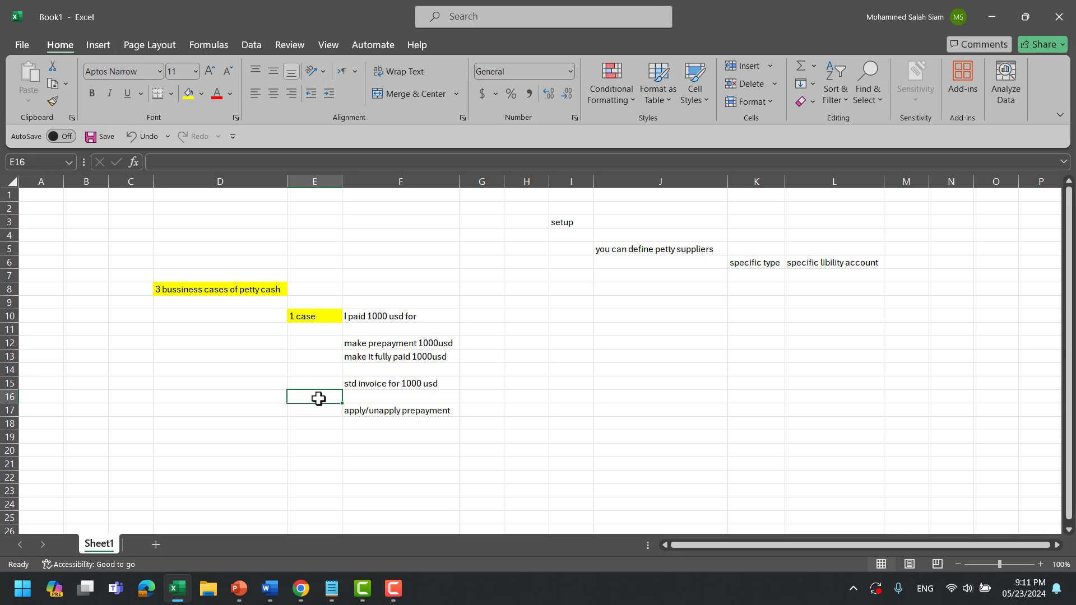
pyautogui.click(392, 407)
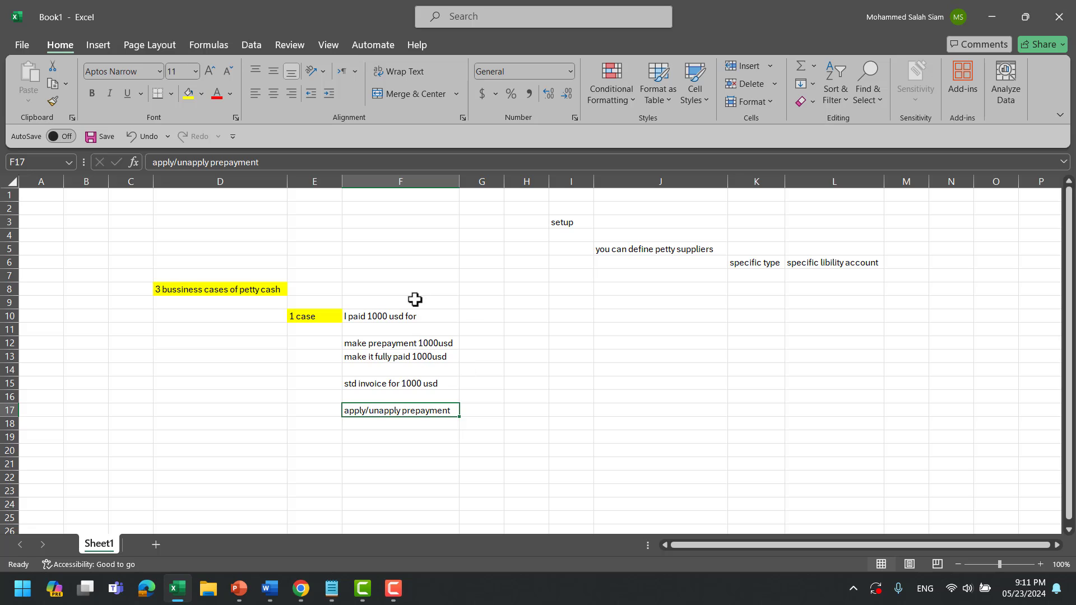
pyautogui.click(419, 317)
pyautogui.click(454, 356)
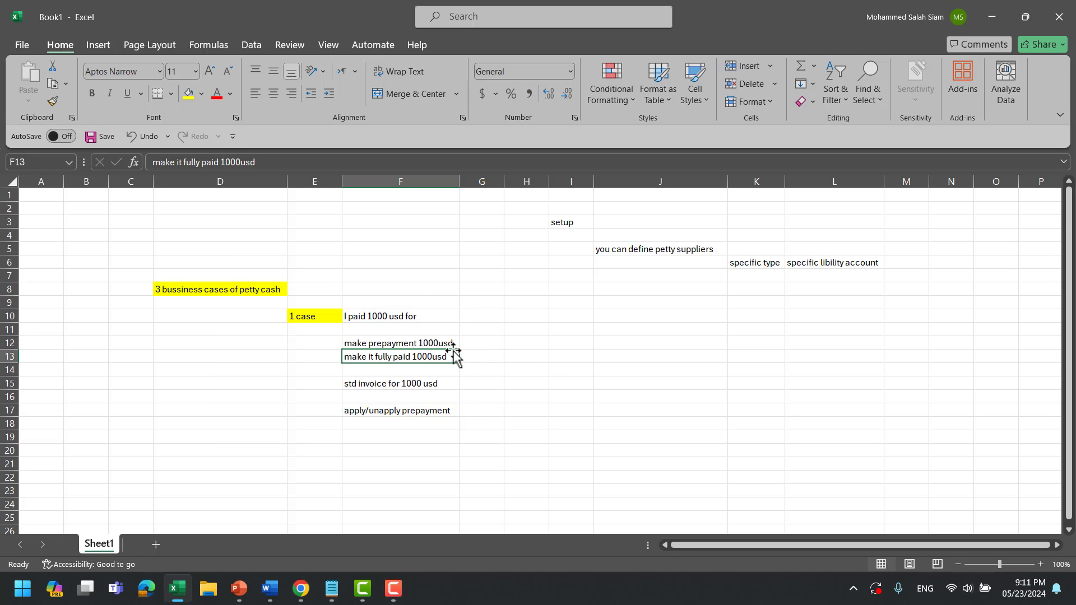
# Enter "2 case" in E20 and copy the first case's notes F10:F17 to the range starting at F20.
pyautogui.click(316, 451)
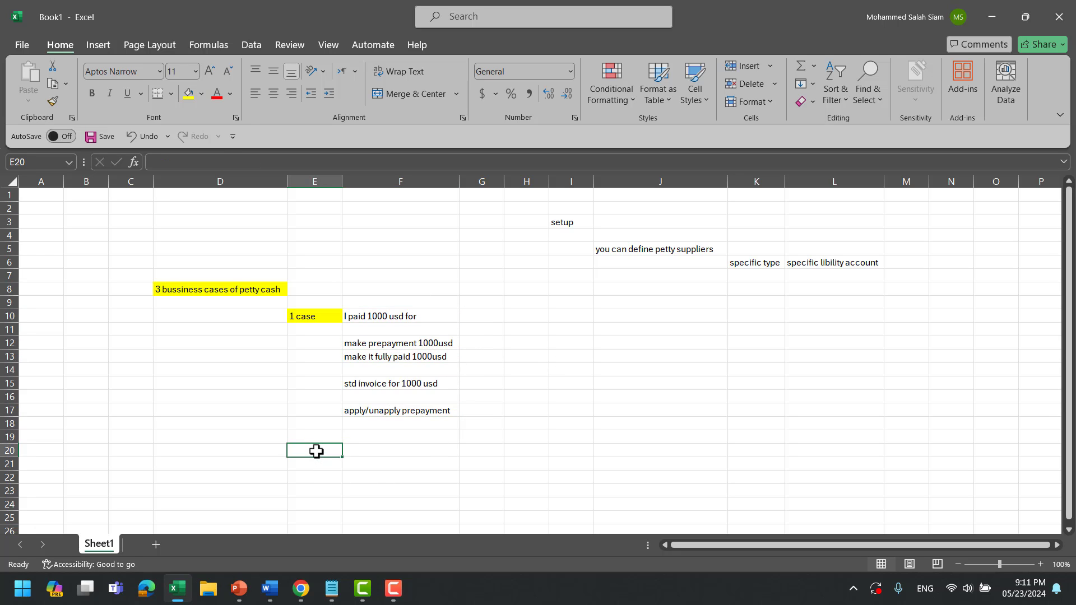
pyautogui.write('2 case')
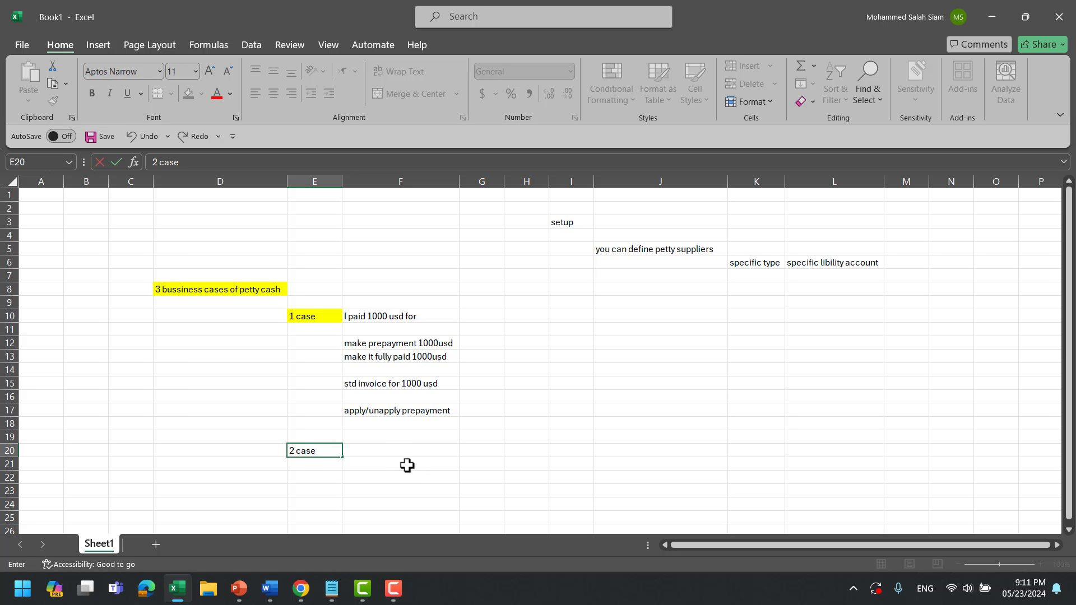
pyautogui.click(393, 454)
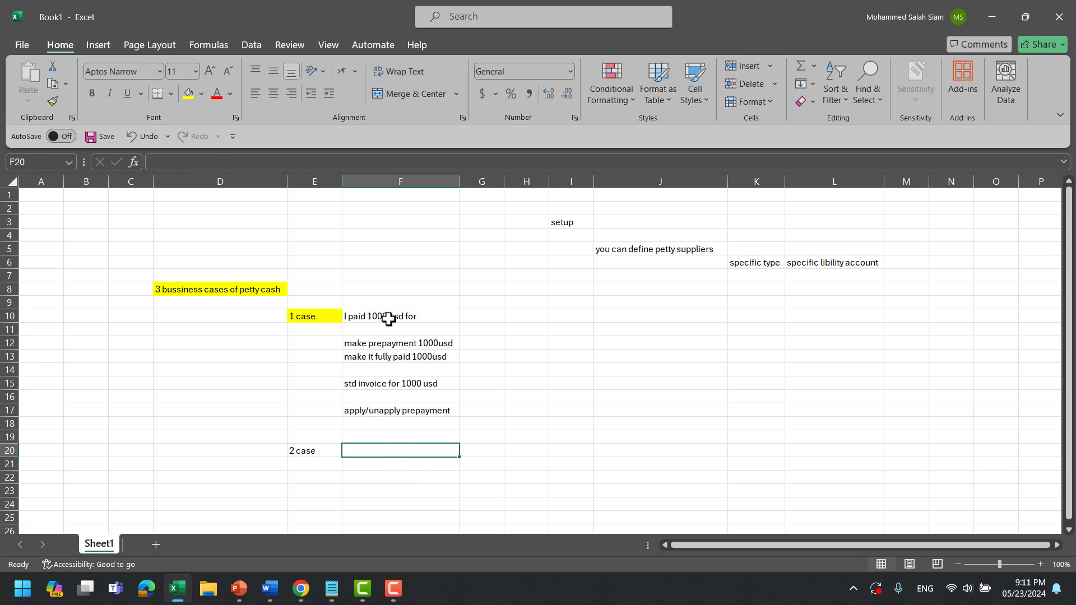
pyautogui.moveTo(388, 315); pyautogui.dragTo(399, 408)
pyautogui.hotkey('ctrl', 'c')
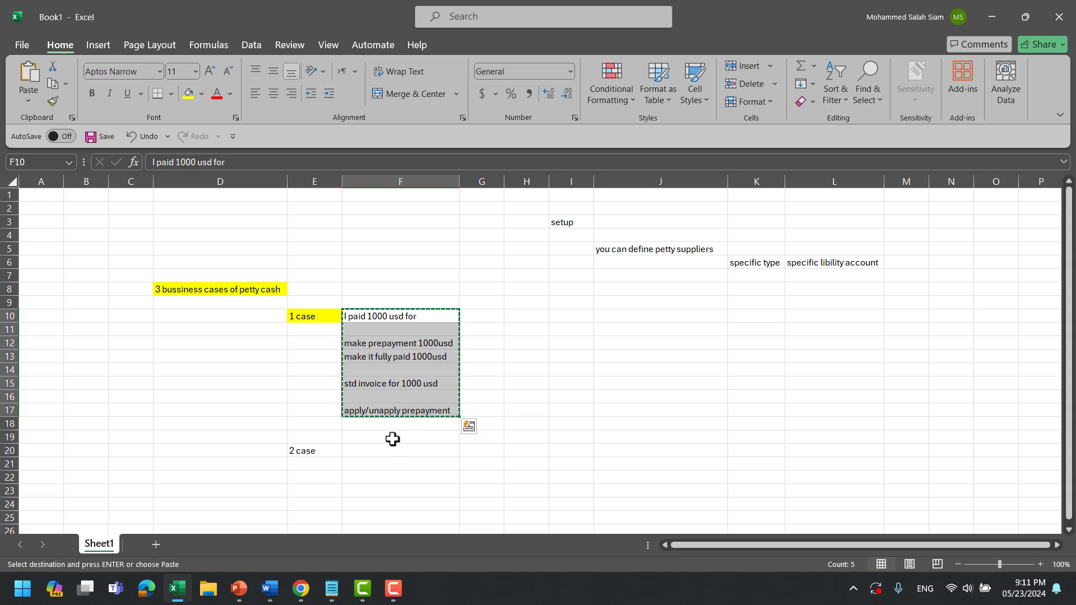
pyautogui.click(389, 449)
pyautogui.hotkey('ctrl', 'v')
pyautogui.scroll(-1, 426, 418)
# Edit the second case's prepayment note in F22 to read "make prepayment 1000 usd".
pyautogui.click(387, 434)
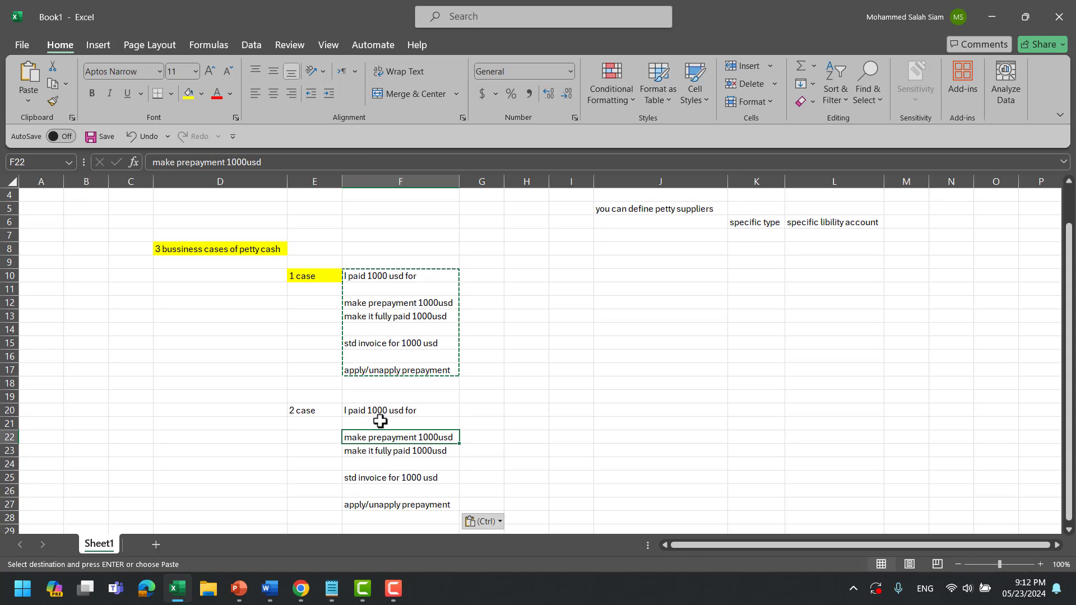
pyautogui.doubleClick(377, 410)
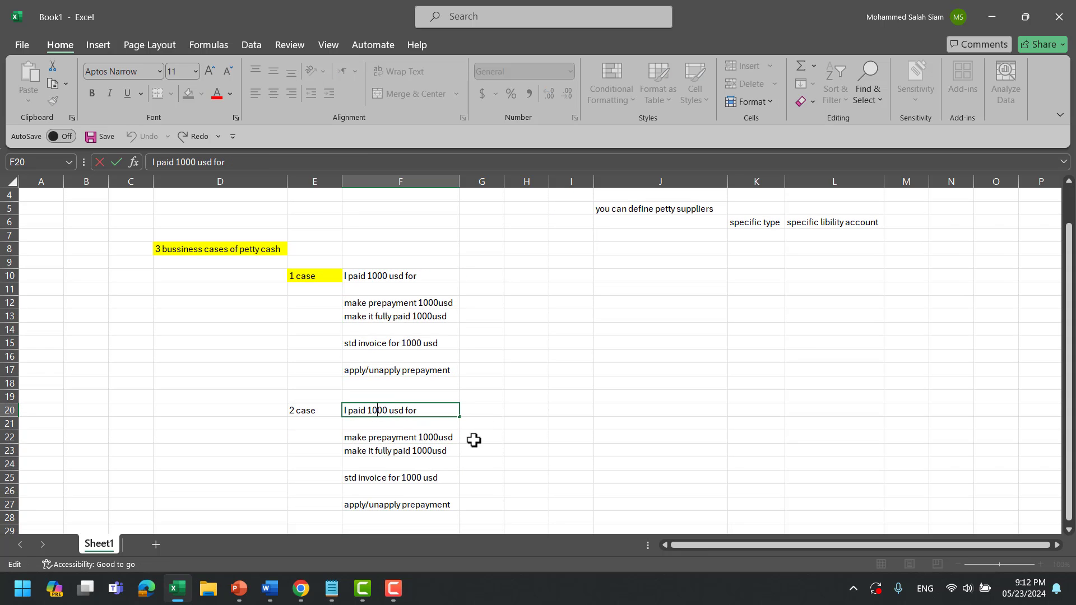
pyautogui.doubleClick(437, 436)
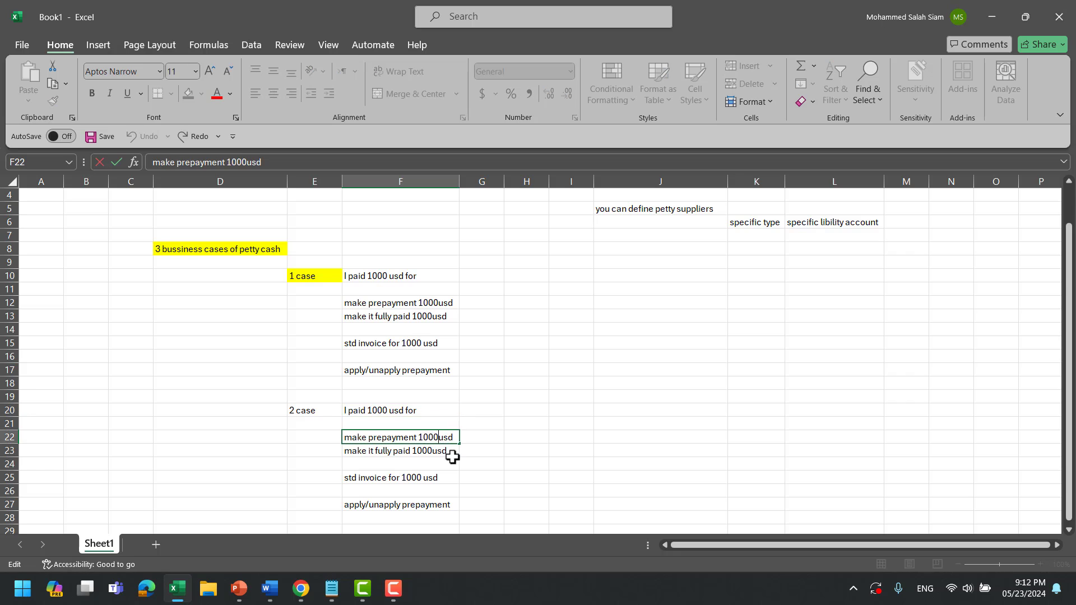
pyautogui.doubleClick(430, 438)
pyautogui.click(489, 464)
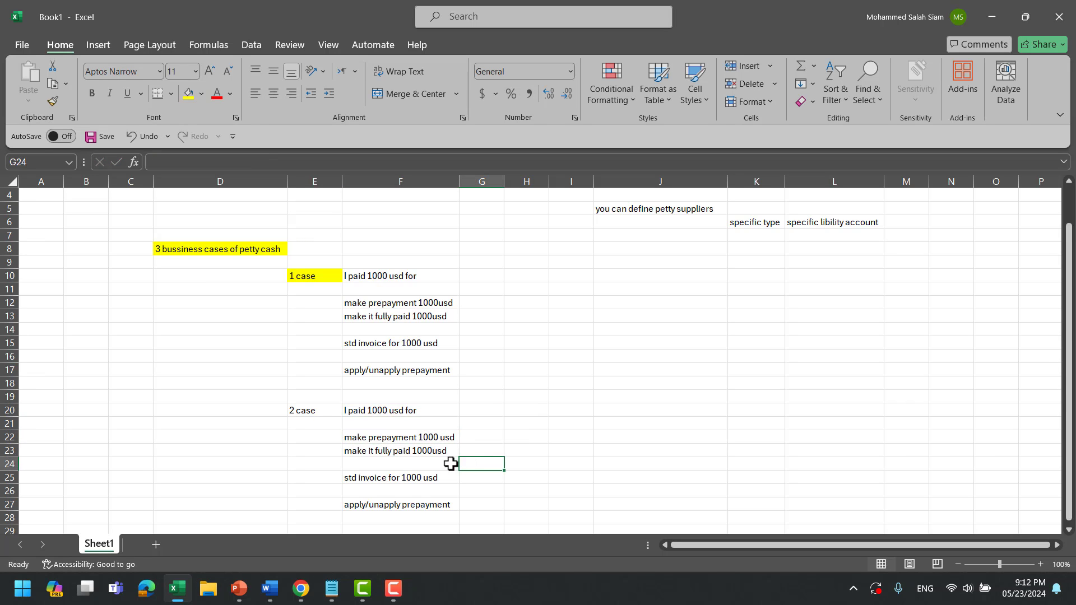
# Change the second case's invoice note in F25 to "std invoice for 1500 usd".
pyautogui.click(411, 487)
pyautogui.doubleClick(412, 477)
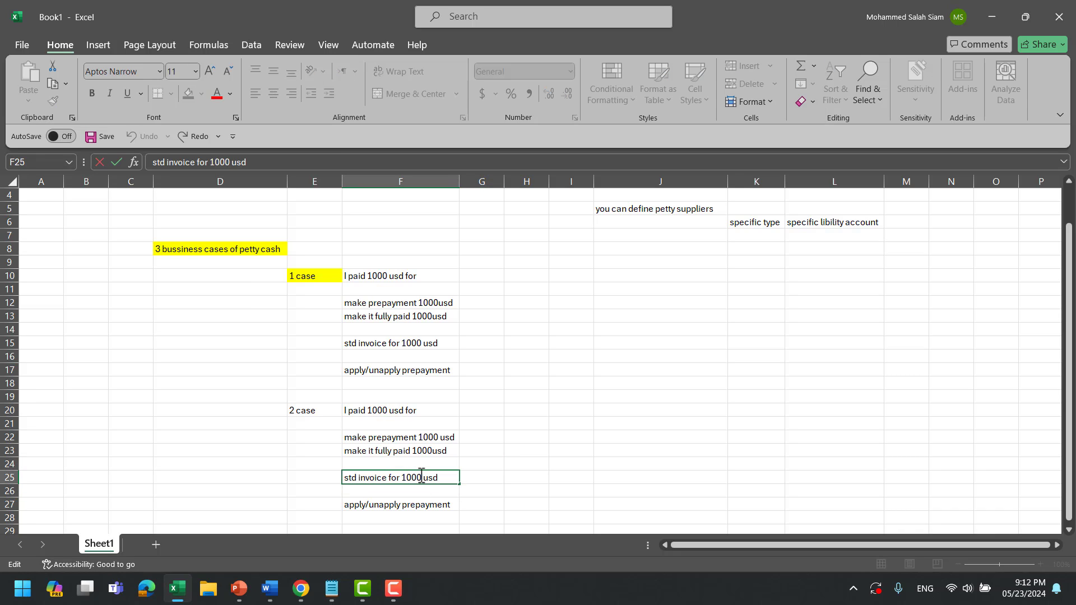
pyautogui.moveTo(422, 478); pyautogui.dragTo(406, 478)
pyautogui.press('BackSpace')
pyautogui.write('500')
pyautogui.click(579, 468)
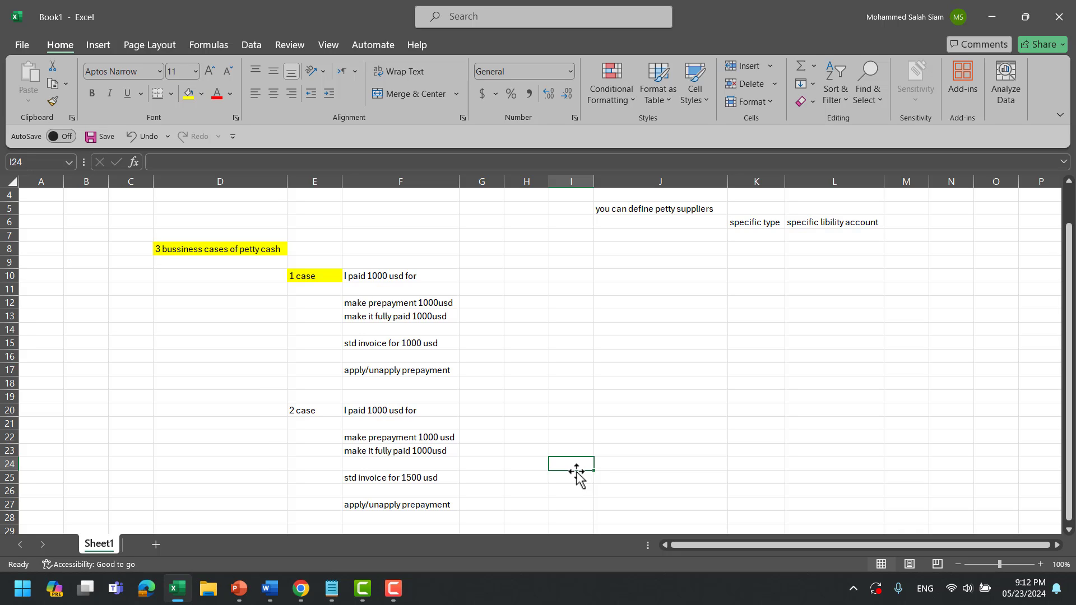
pyautogui.click(427, 435)
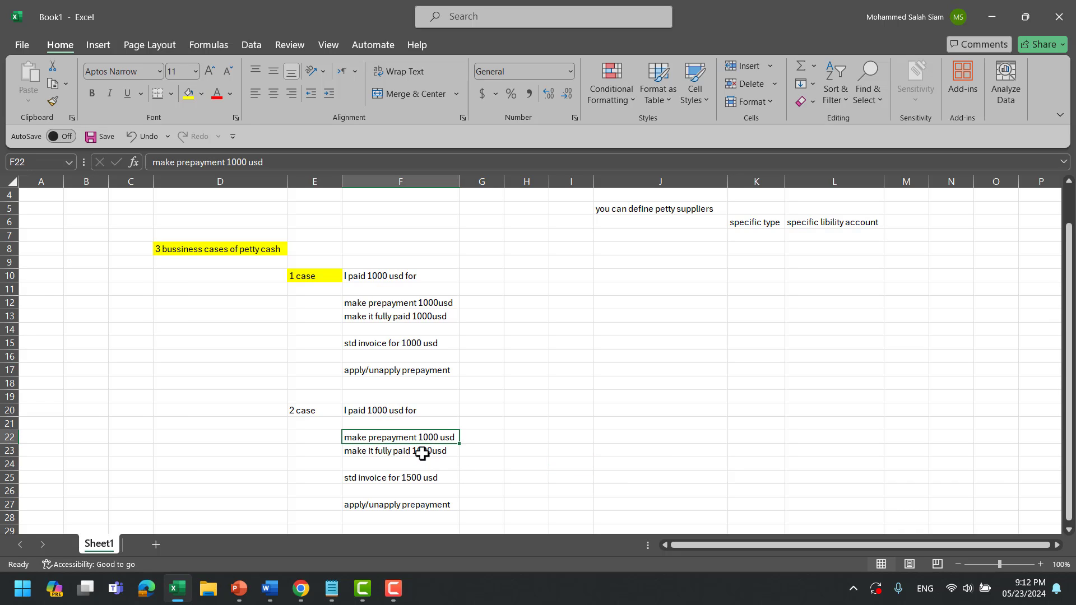
pyautogui.click(423, 453)
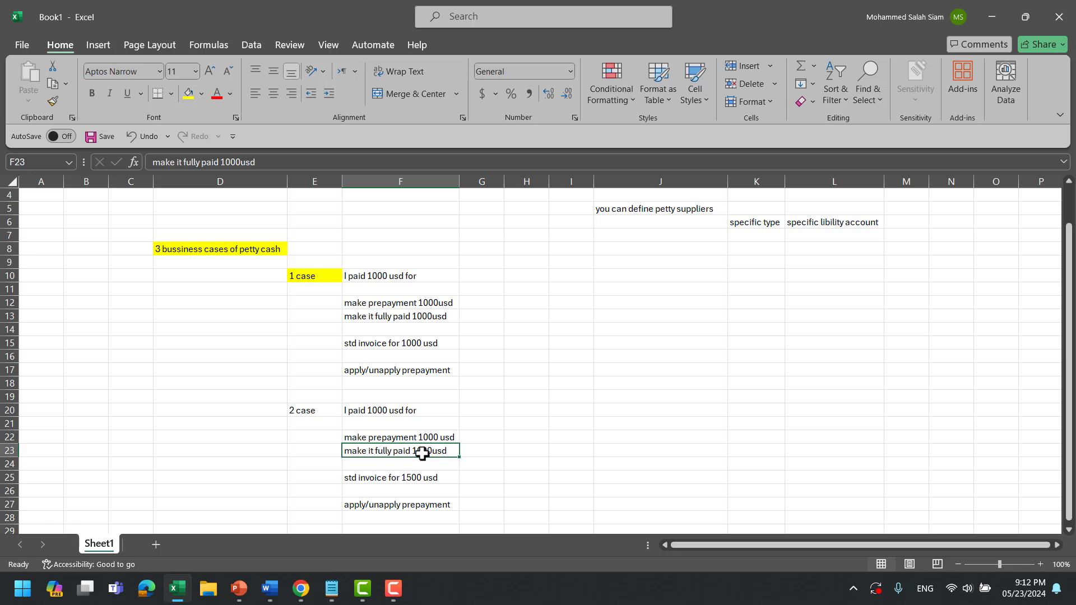
pyautogui.click(413, 477)
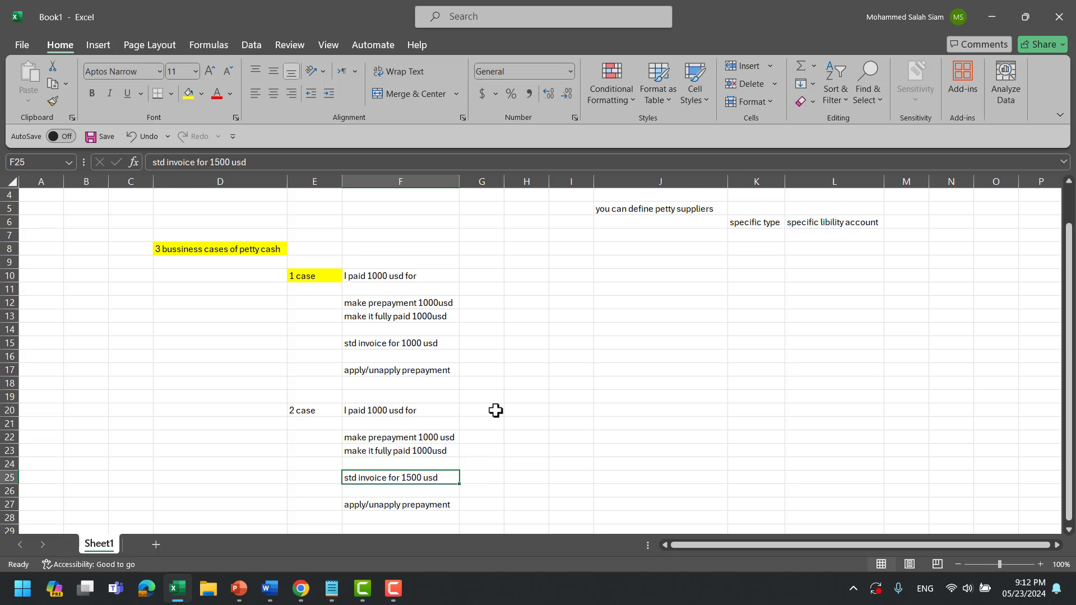
# Extend the second case's note in F27 to "apply/unapply prepayment 1000 usd" and autofit column F to its text.
pyautogui.scroll(-1, 481, 385)
pyautogui.scroll(-1, 481, 385)
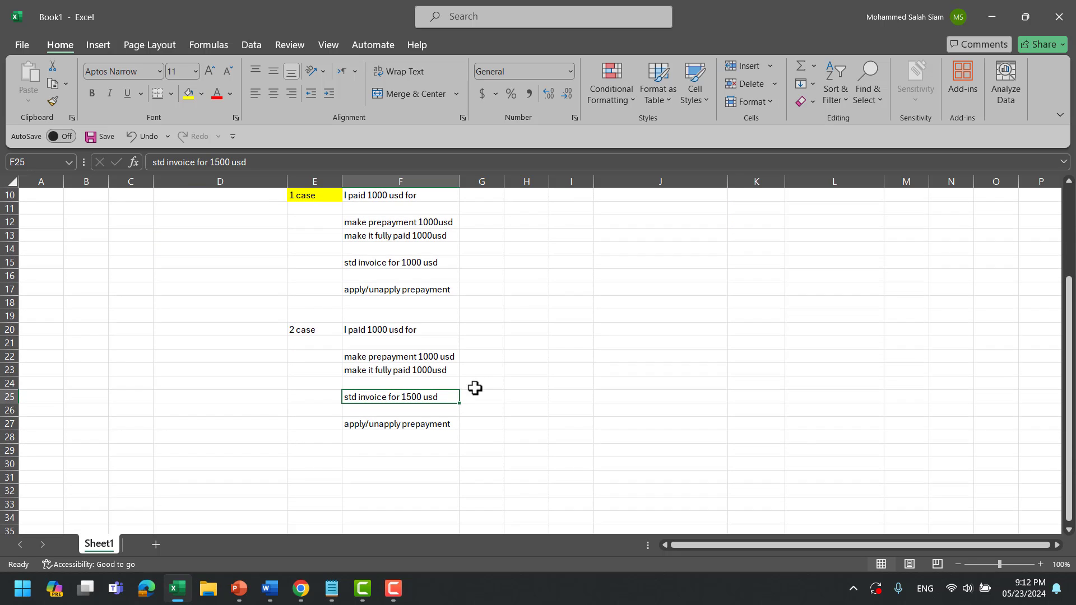
pyautogui.click(387, 425)
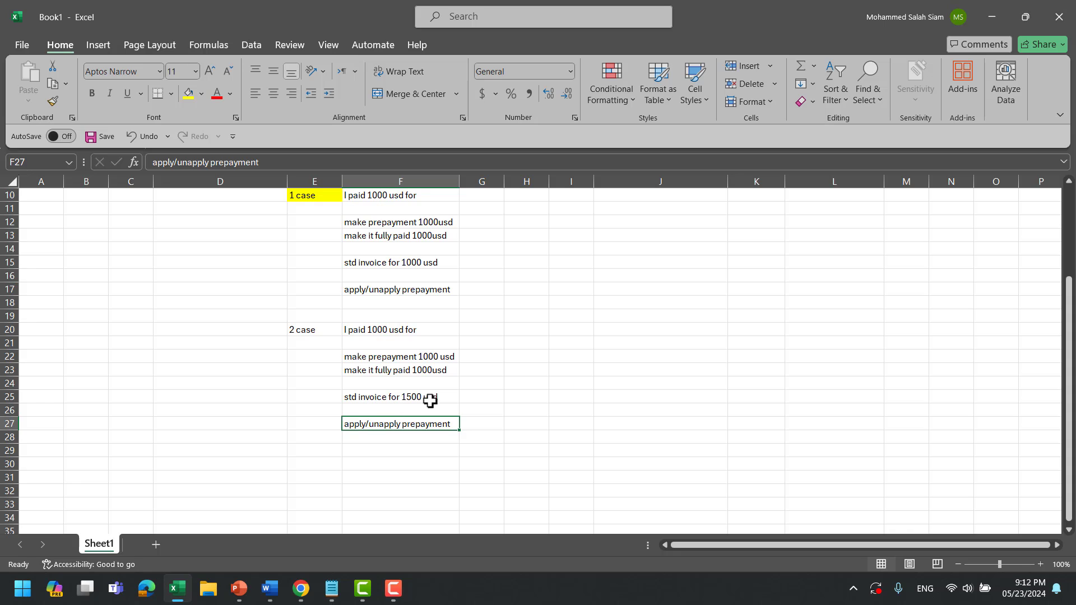
pyautogui.doubleClick(455, 425)
pyautogui.write('1000')
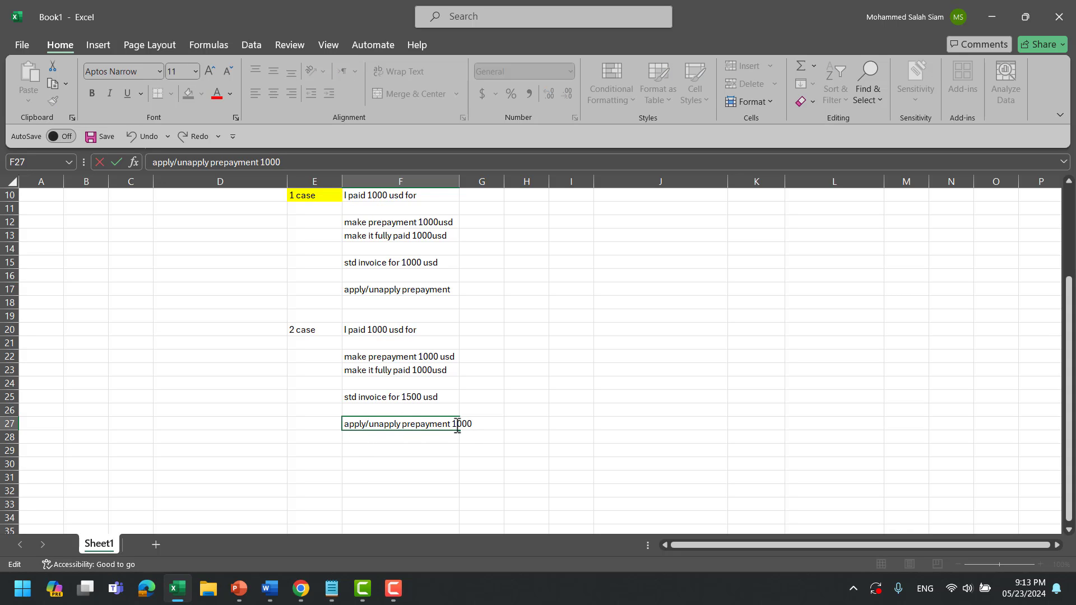
pyautogui.write(' usd')
pyautogui.click(481, 474)
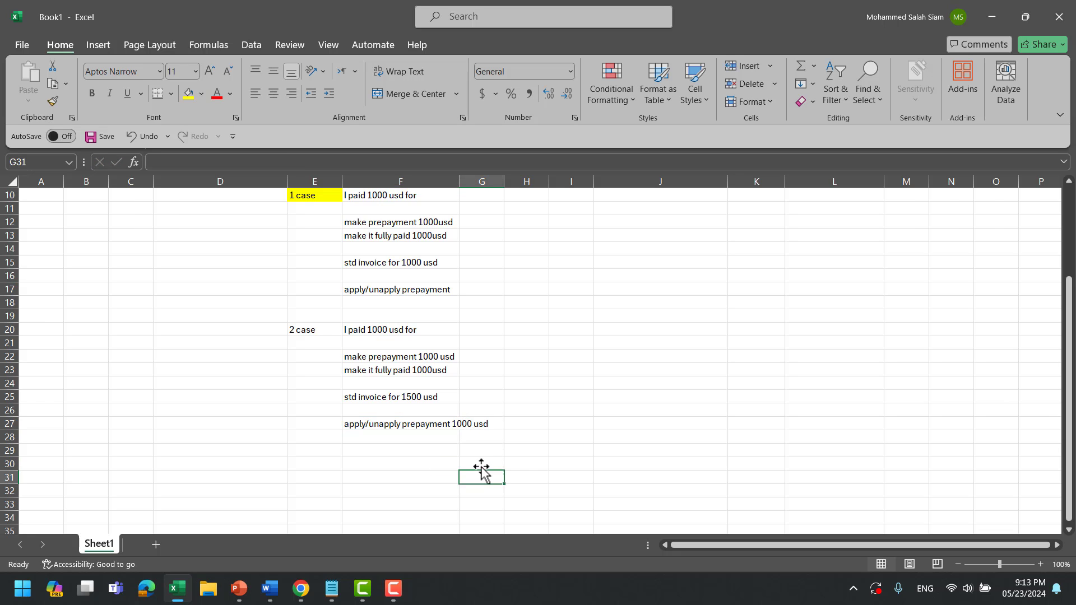
pyautogui.doubleClick(459, 181)
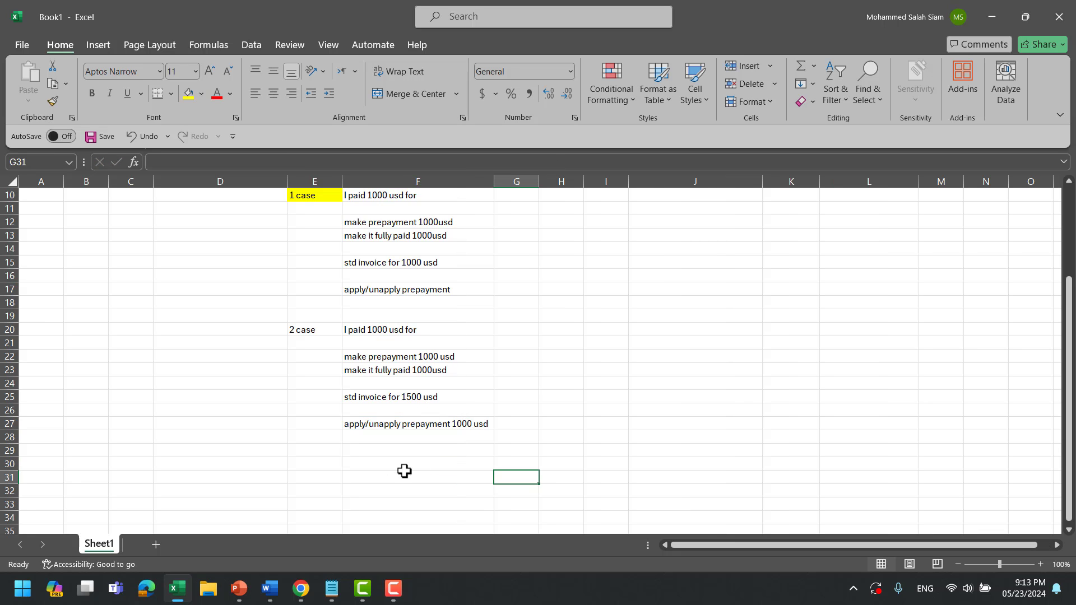
pyautogui.click(420, 425)
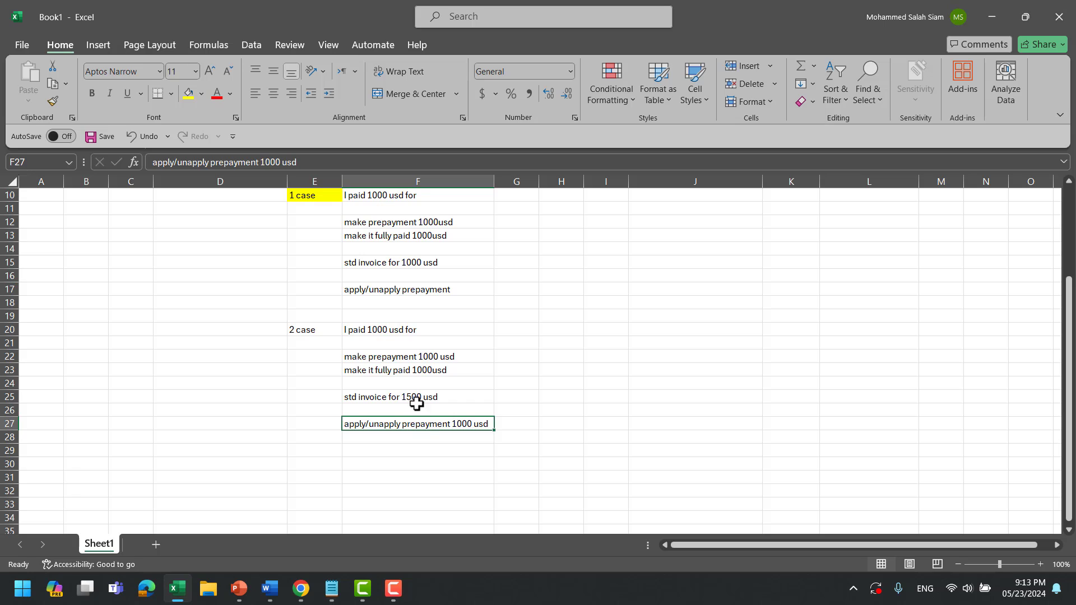
pyautogui.click(416, 399)
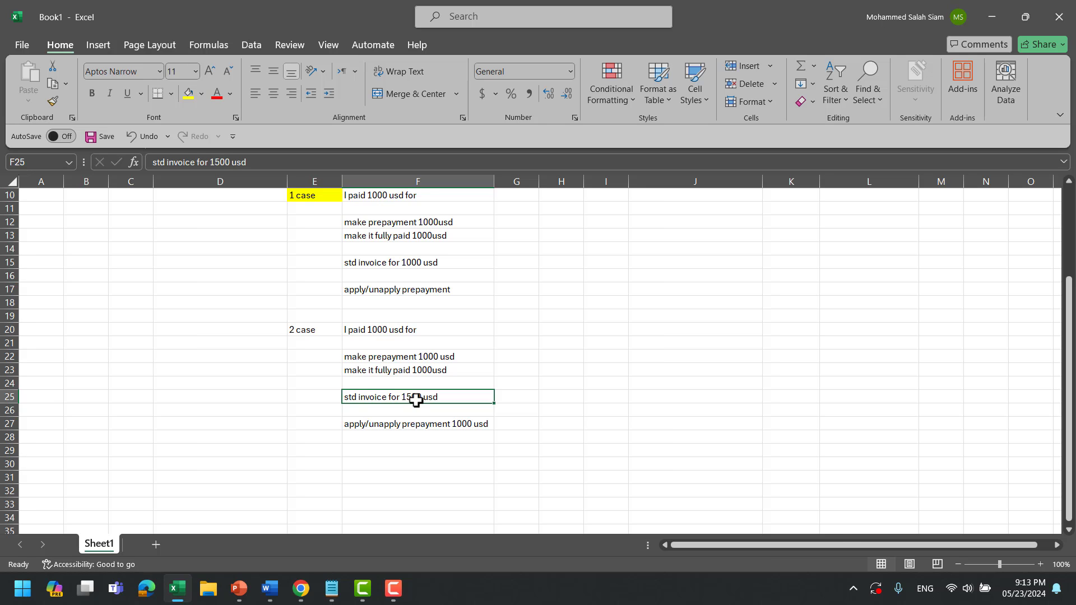
pyautogui.click(393, 590)
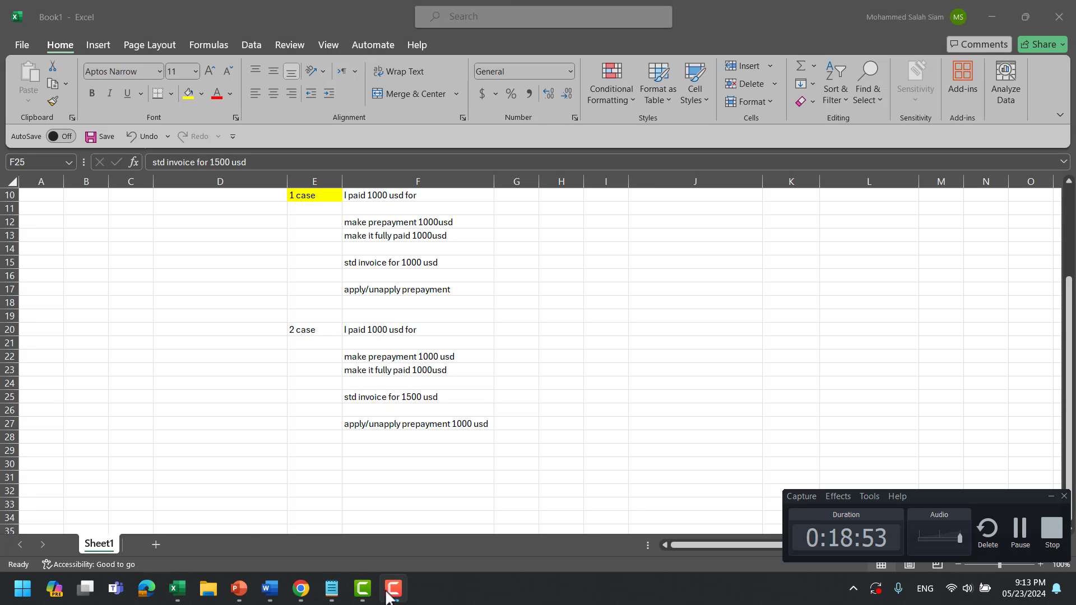
pyautogui.click(392, 590)
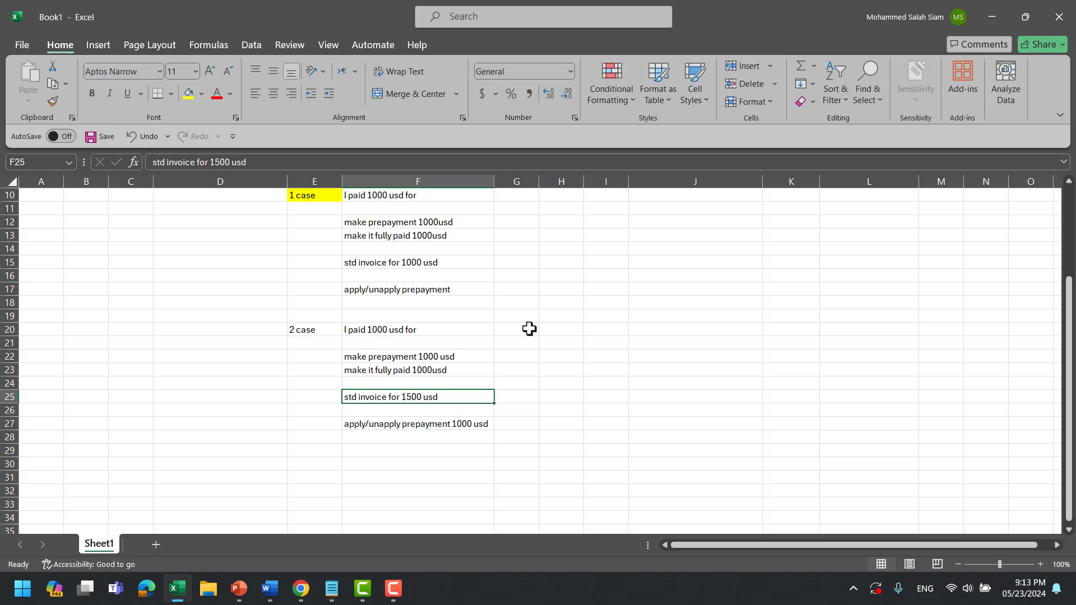
# Enter "more payment with 500 usd" in F29 as the second case's final note.
pyautogui.click(415, 453)
pyautogui.write('more')
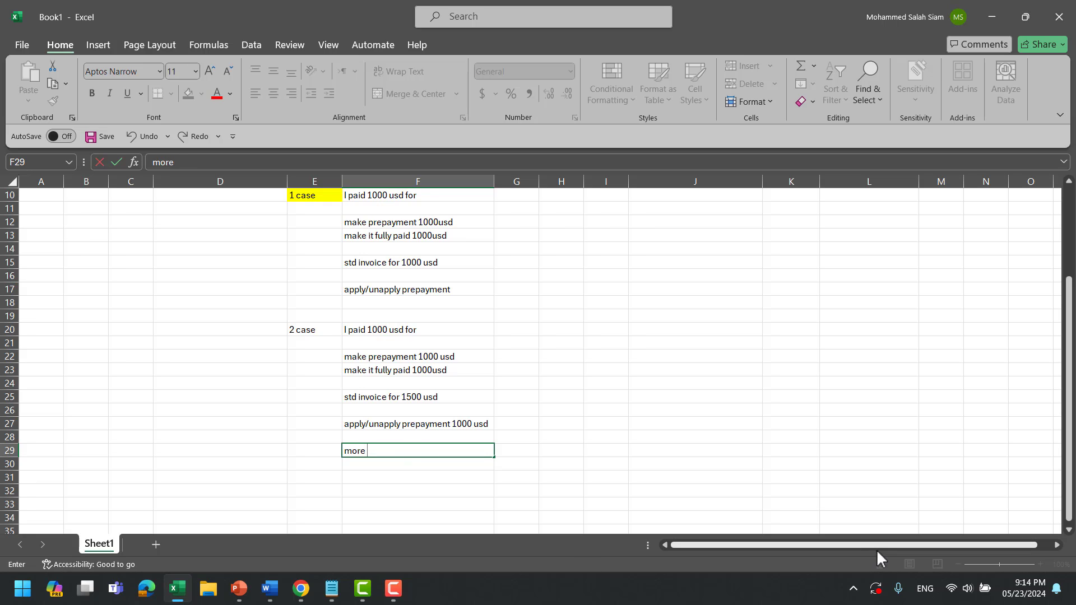
pyautogui.write(' payment with 5000')
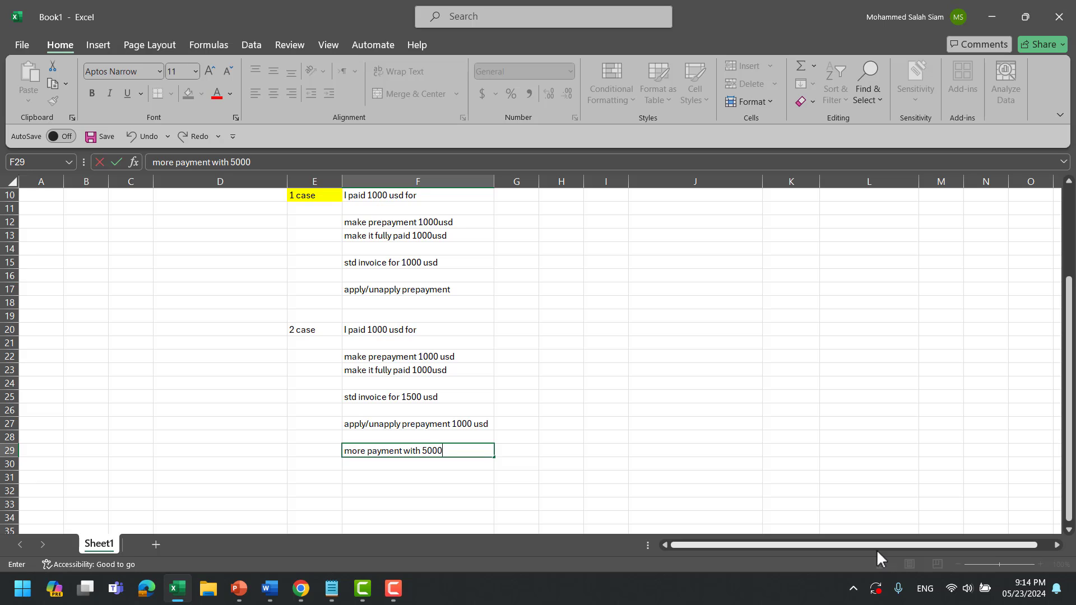
pyautogui.press('BackSpace')
pyautogui.write('usd')
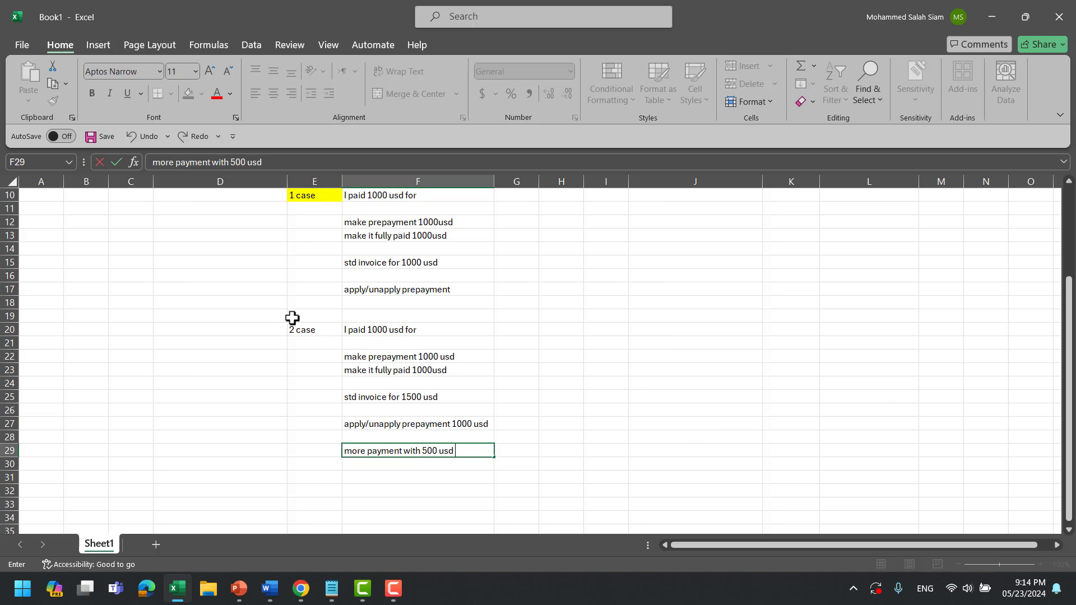
# Fill the "2 case" cell E20 with the standard light green color.
pyautogui.click(315, 330)
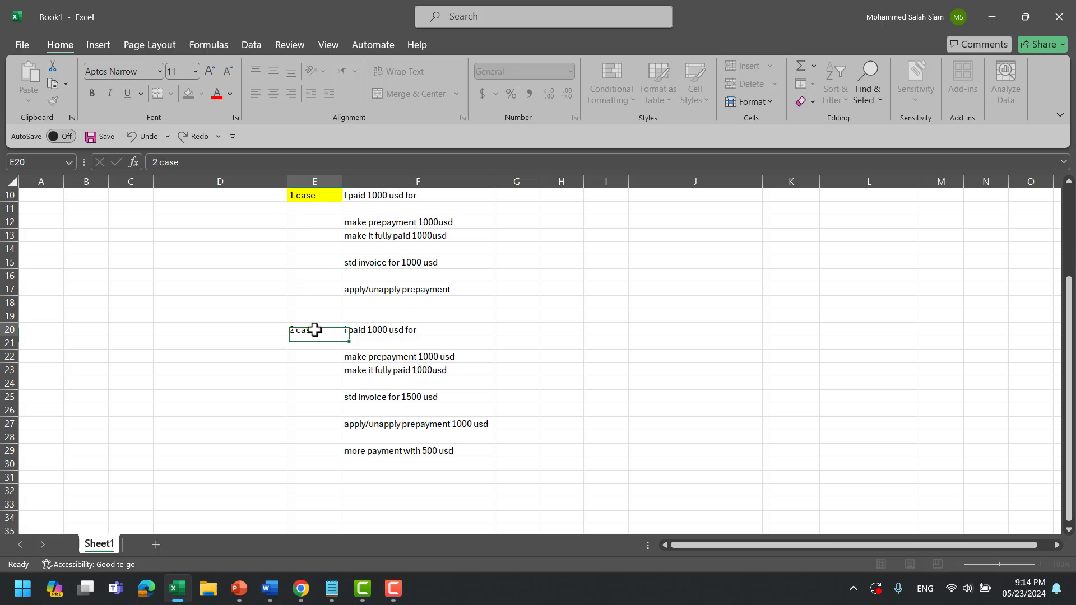
pyautogui.click(202, 94)
pyautogui.click(230, 224)
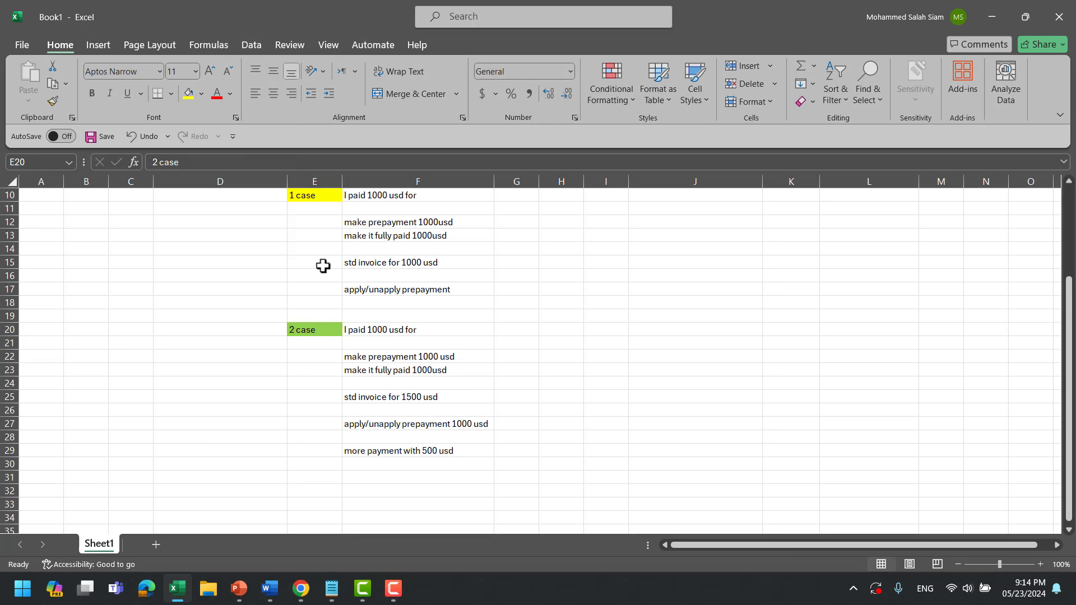
# Review the second case's prepayment and extra payment notes, and widen column F slightly.
pyautogui.click(461, 304)
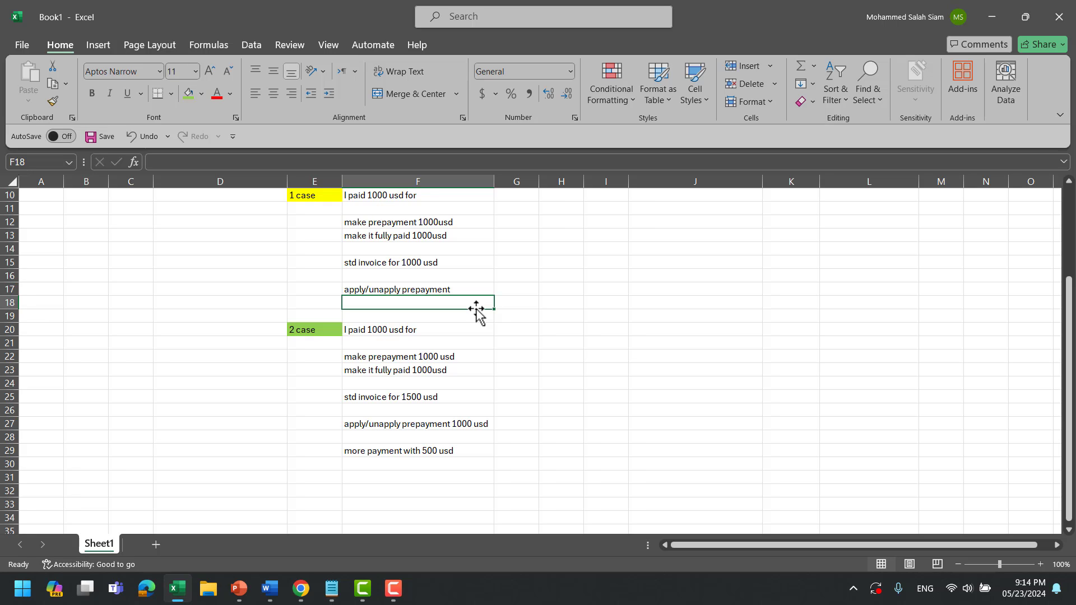
pyautogui.click(431, 359)
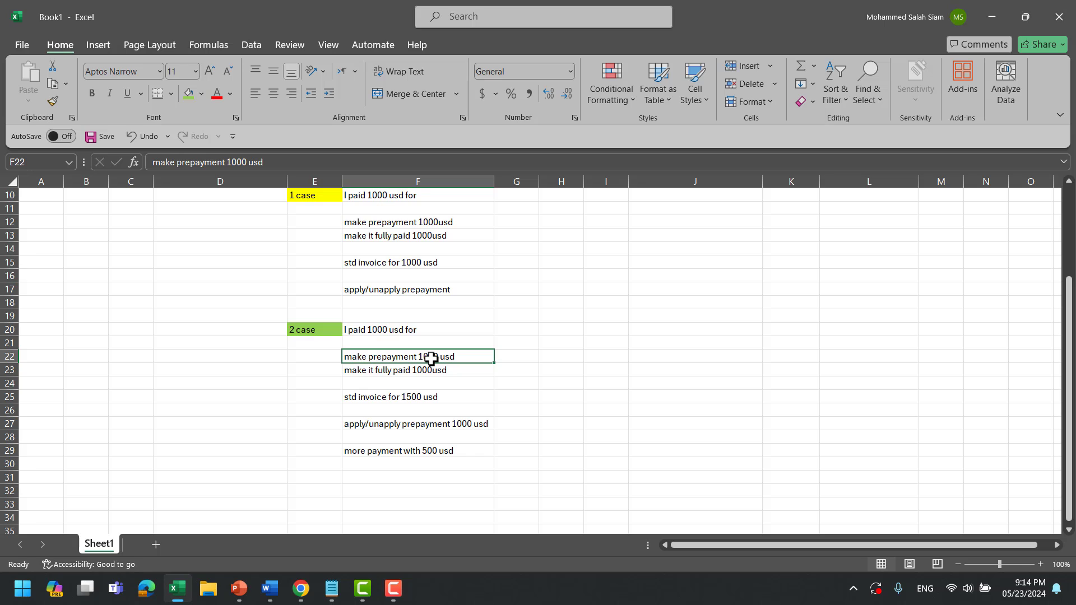
pyautogui.click(412, 455)
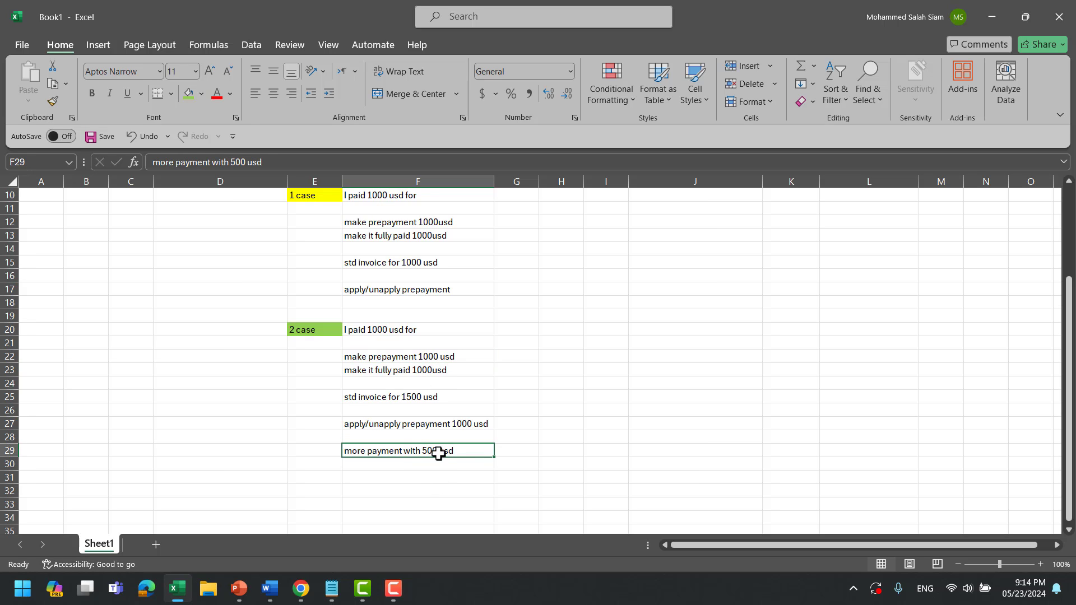
pyautogui.click(431, 360)
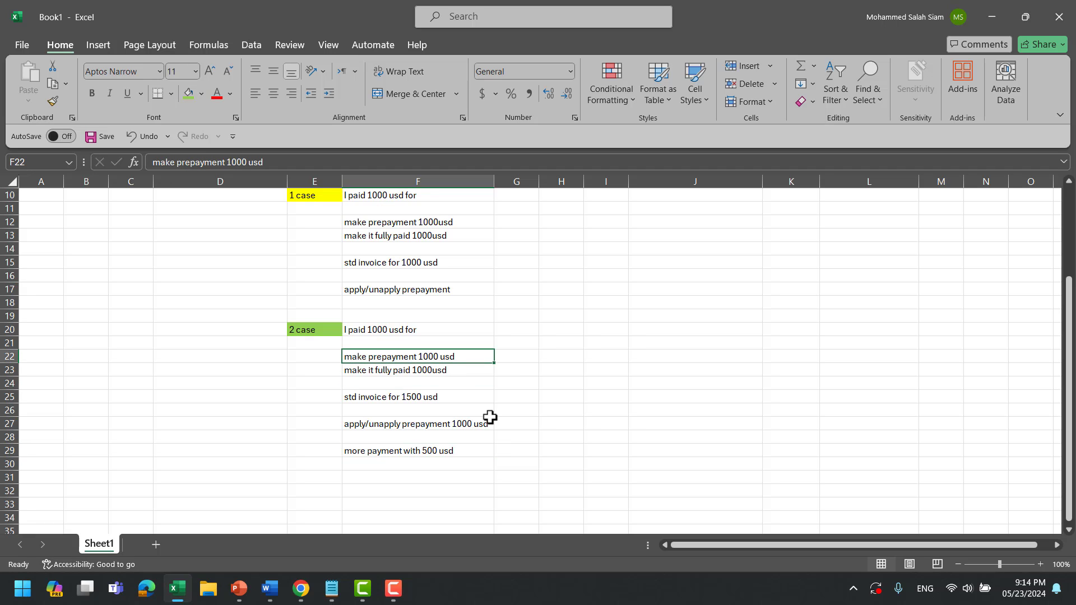
pyautogui.moveTo(493, 181); pyautogui.dragTo(500, 181)
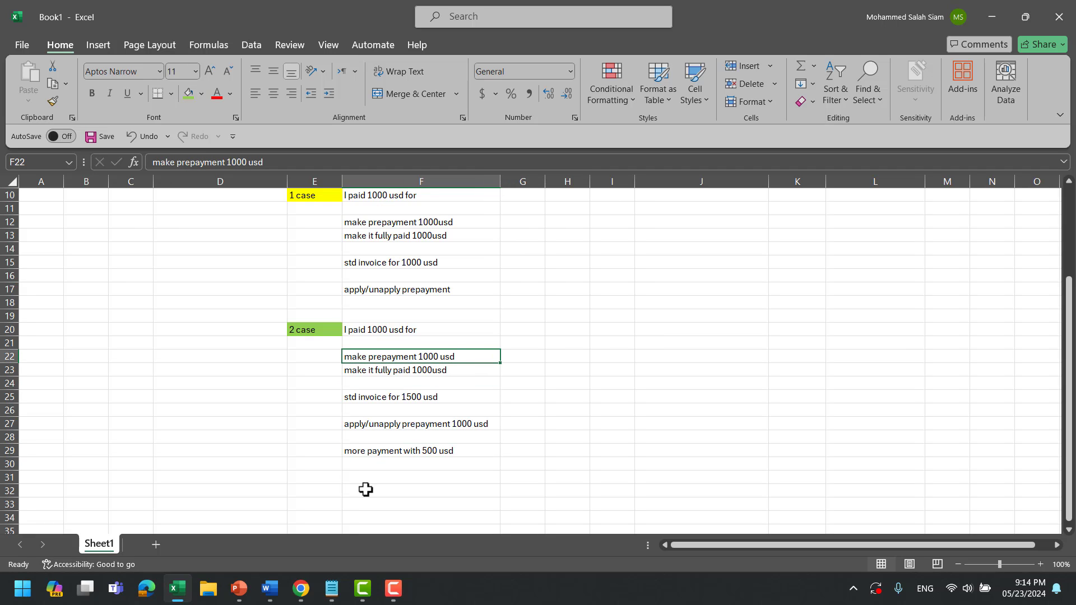
# Enter "3 case" in E32 and copy the second case's notes F20:F29 to the range starting at F32.
pyautogui.click(313, 488)
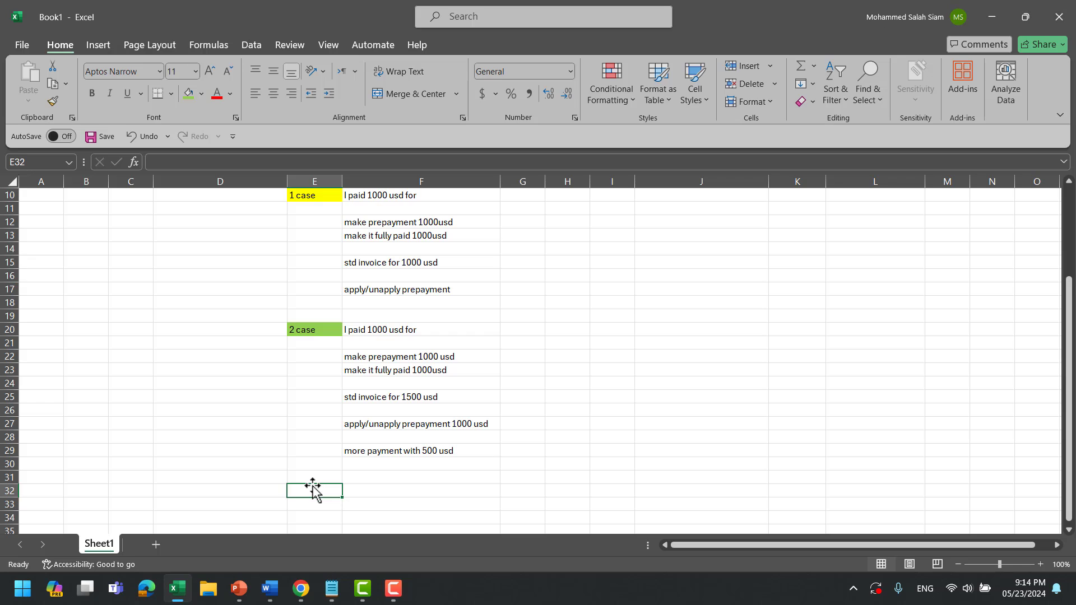
pyautogui.write('3 case')
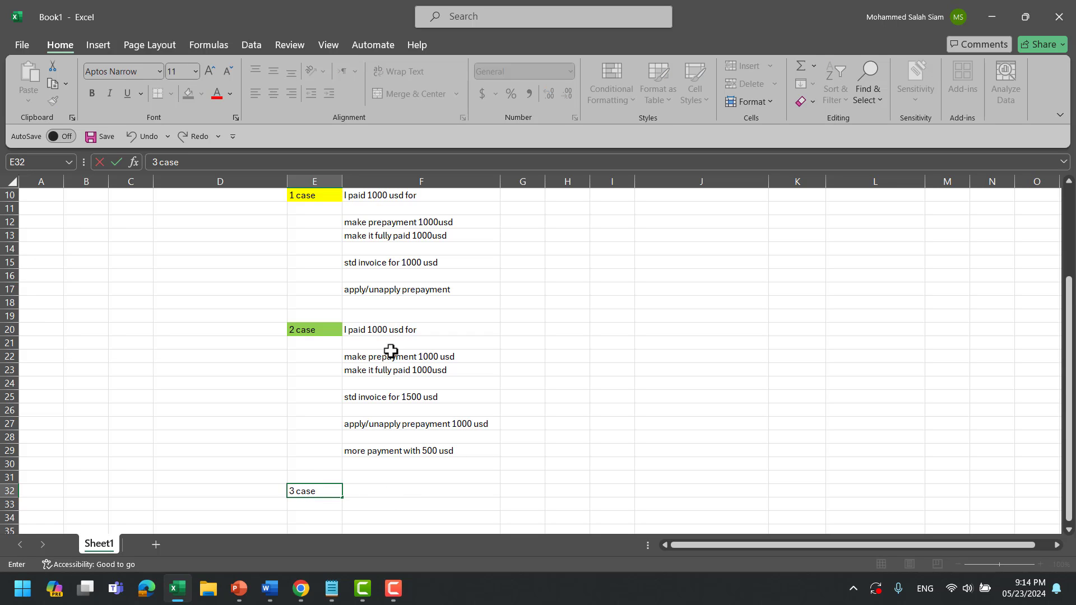
pyautogui.moveTo(389, 328); pyautogui.dragTo(419, 455)
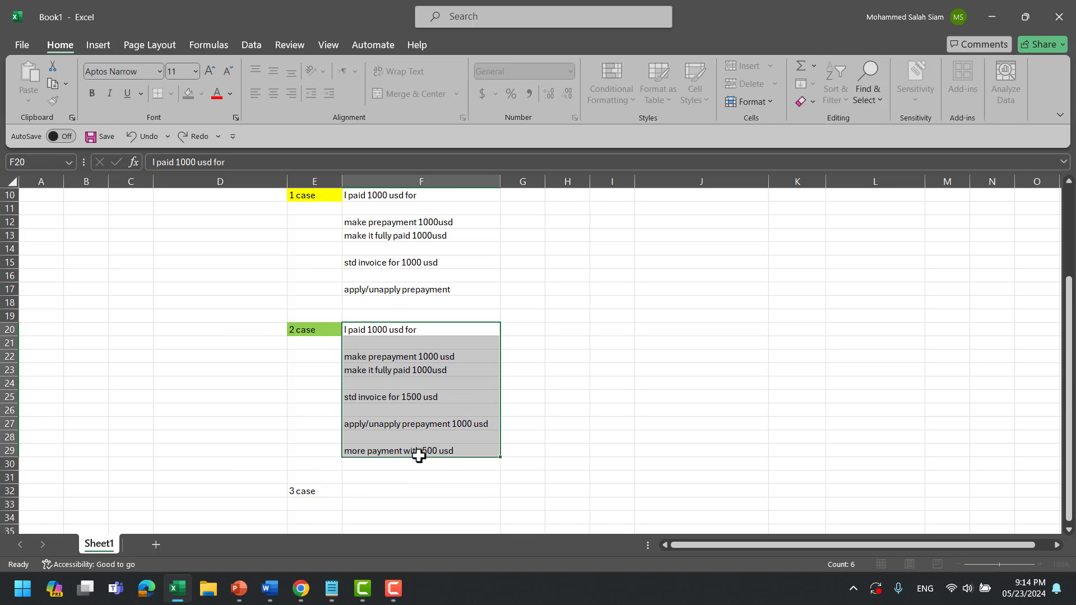
pyautogui.hotkey('ctrl', 'c')
pyautogui.scroll(-4, 449, 420)
pyautogui.click(385, 332)
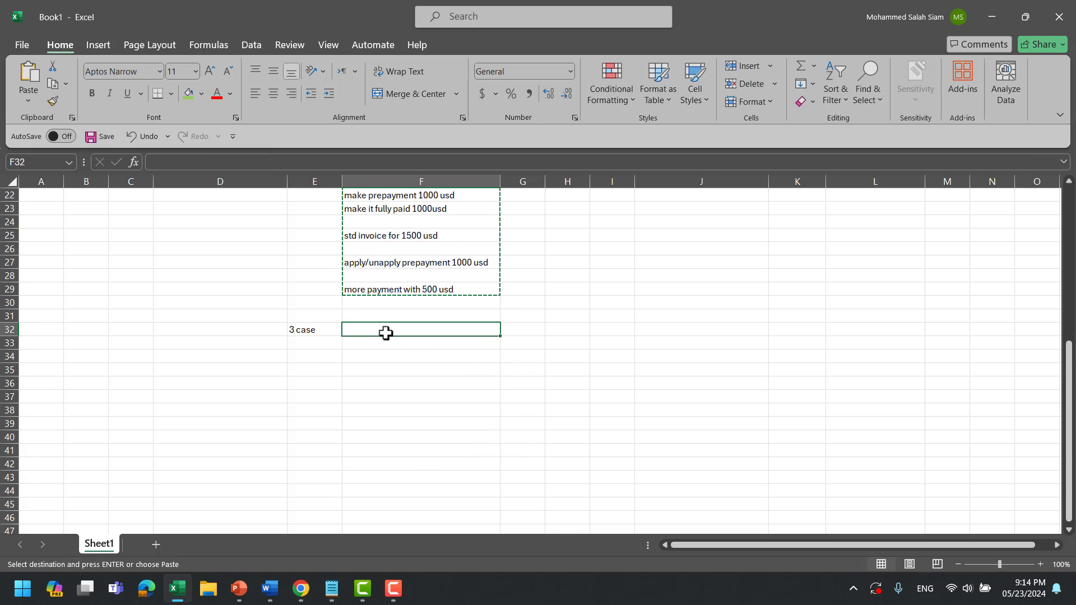
pyautogui.hotkey('ctrl', 'v')
pyautogui.click(426, 333)
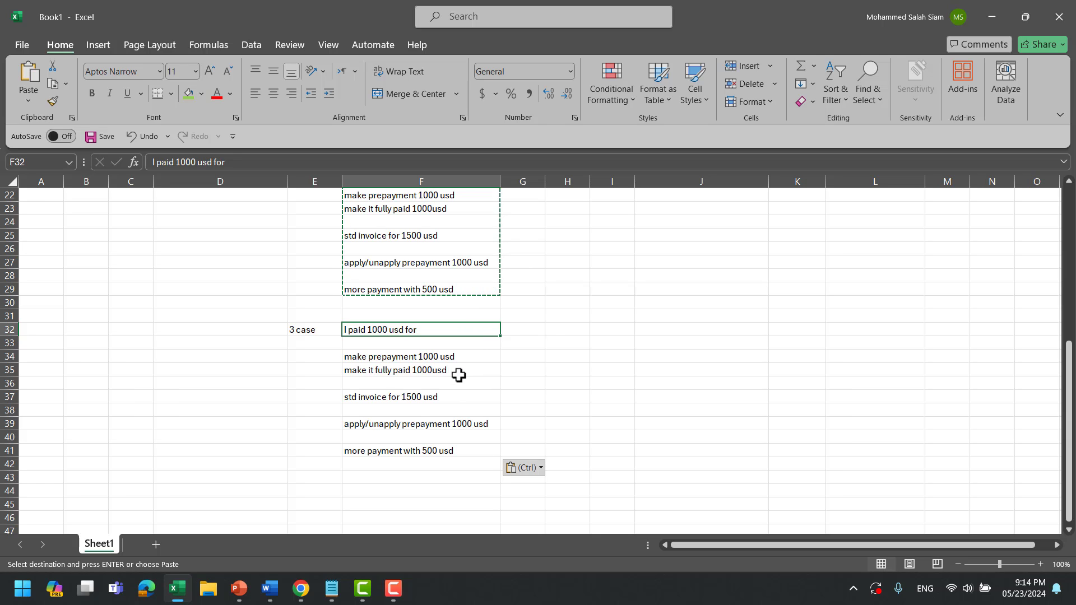
# Fill the "3 case" cell E32 with the standard light blue color.
pyautogui.click(323, 332)
pyautogui.click(201, 93)
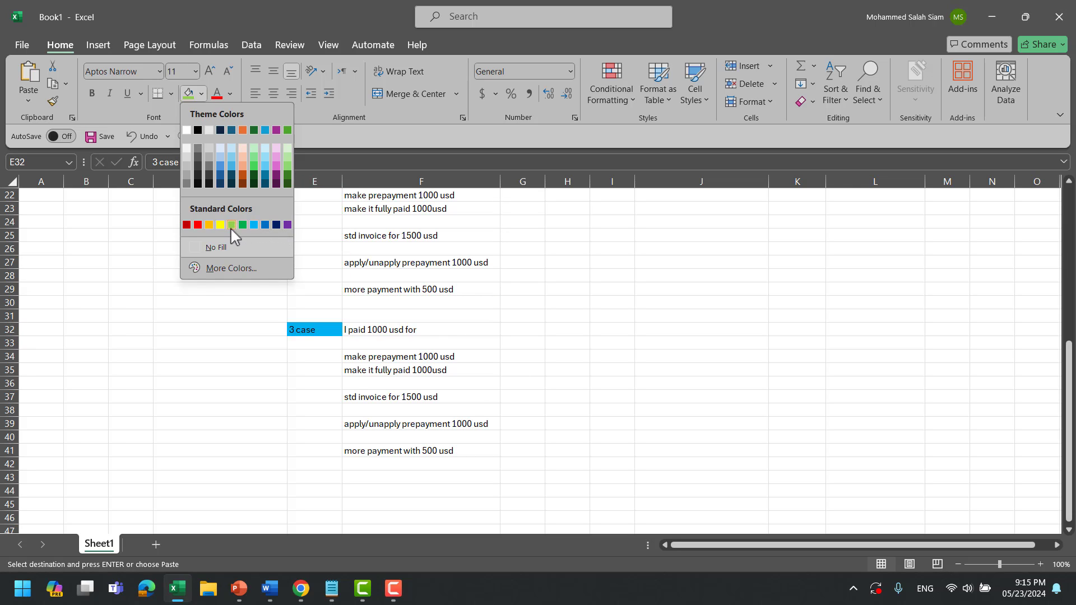
pyautogui.click(253, 224)
# Change the third case's invoice note in F37 to "std invoice for 900 usd".
pyautogui.click(481, 369)
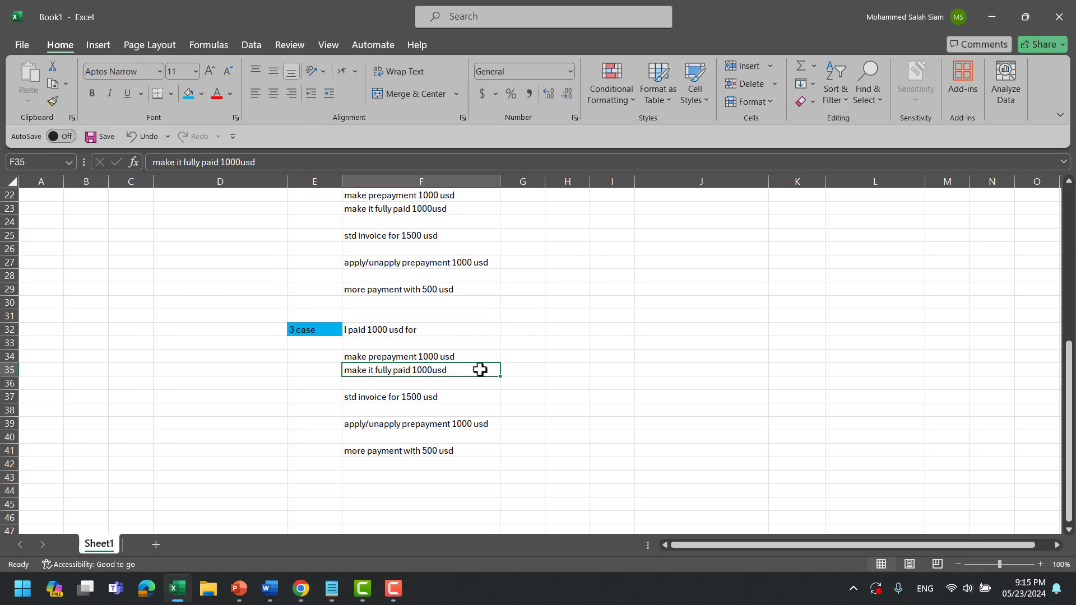
pyautogui.click(405, 398)
pyautogui.doubleClick(427, 397)
pyautogui.moveTo(428, 397); pyautogui.dragTo(406, 399)
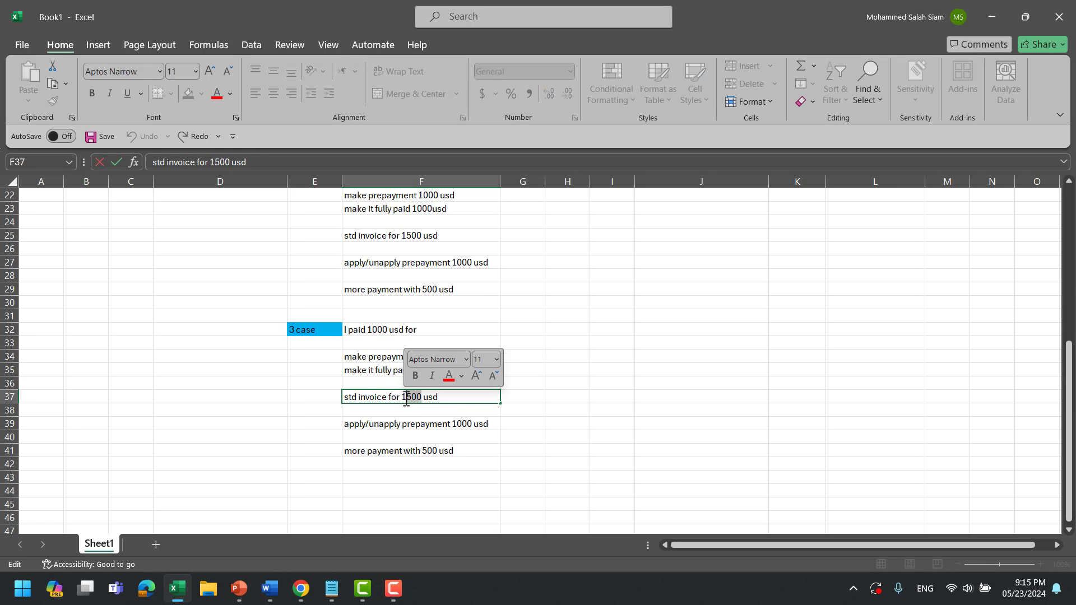
pyautogui.write('900')
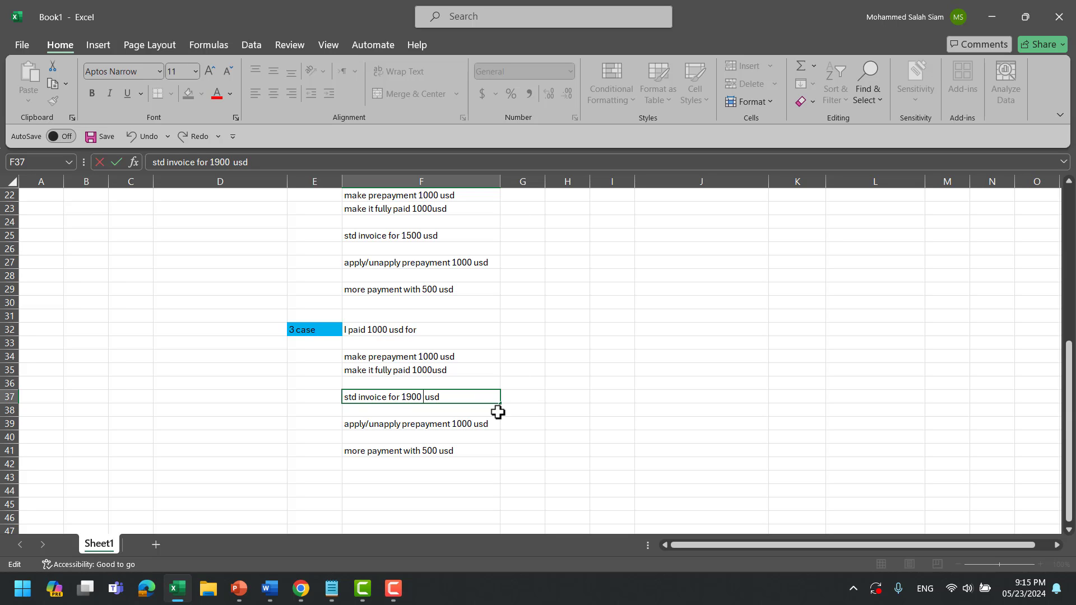
pyautogui.press('BackSpace')
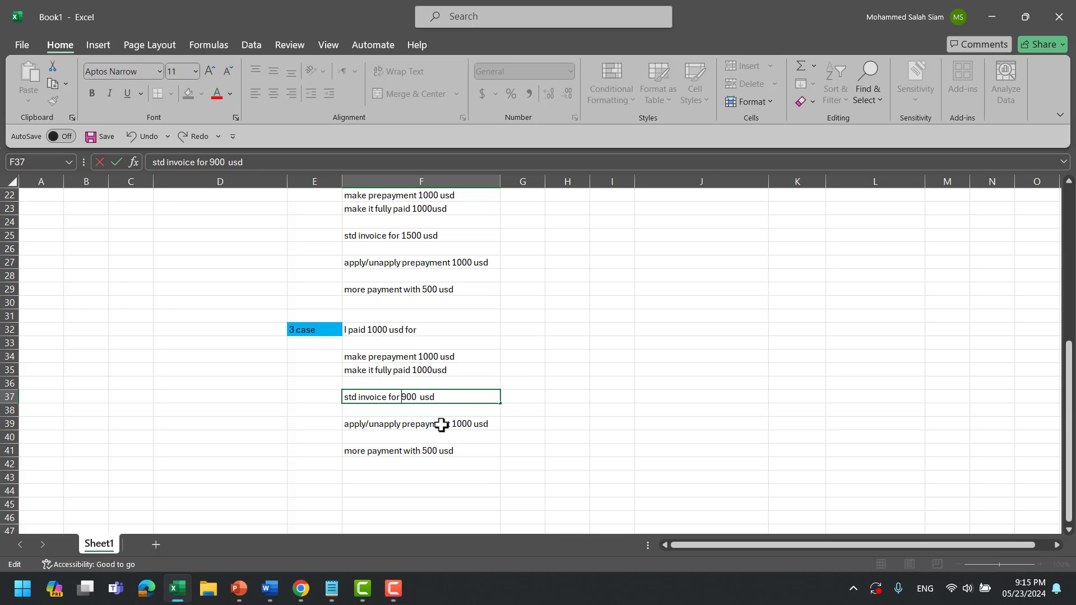
pyautogui.click(583, 408)
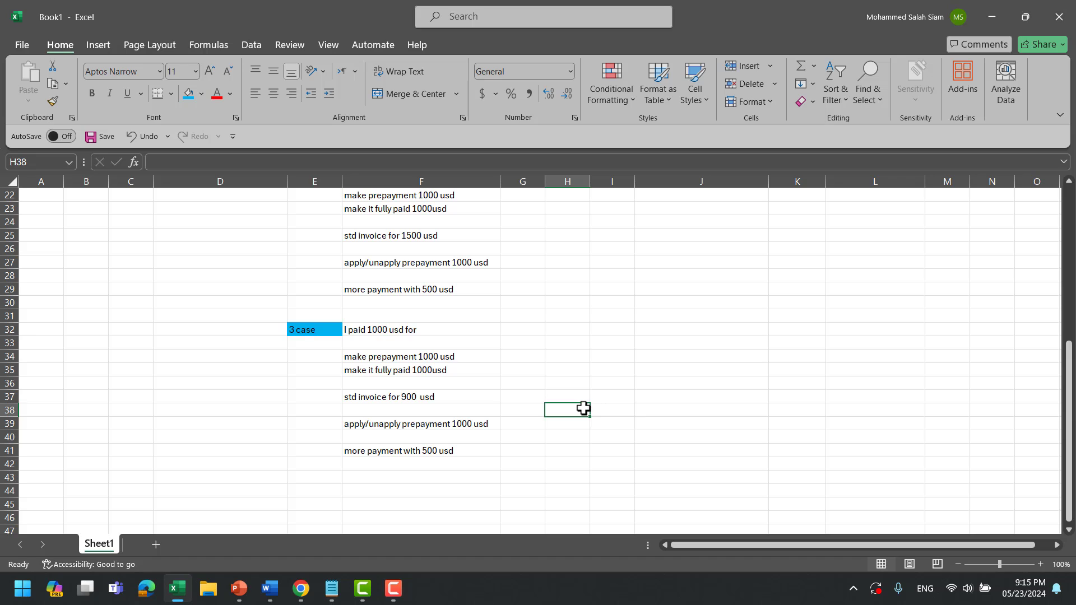
pyautogui.doubleClick(474, 424)
pyautogui.press('BackSpace')
pyautogui.press('BackSpace')
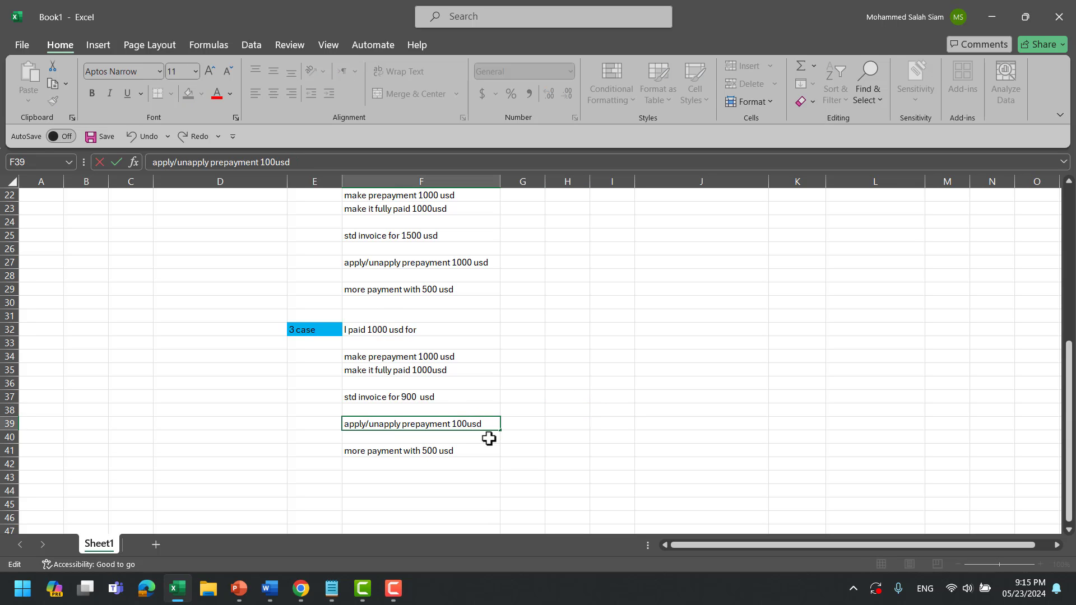
pyautogui.write('0')
pyautogui.click(449, 396)
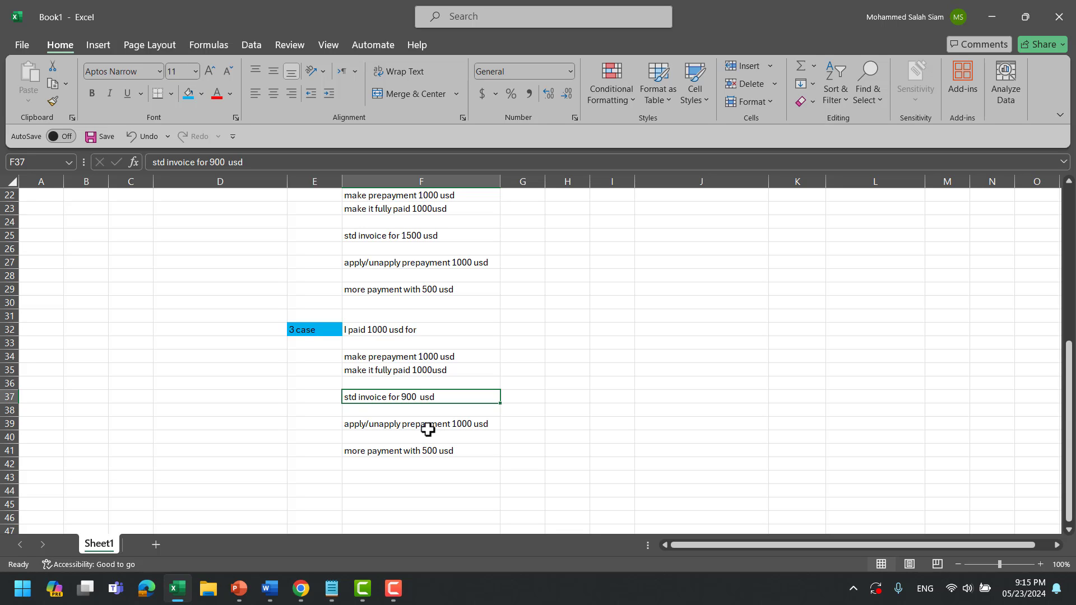
# Enter "prepayment 100 still applicable to apply to another invoice" in F42 and widen column F until the note fits.
pyautogui.click(383, 466)
pyautogui.write('prepay')
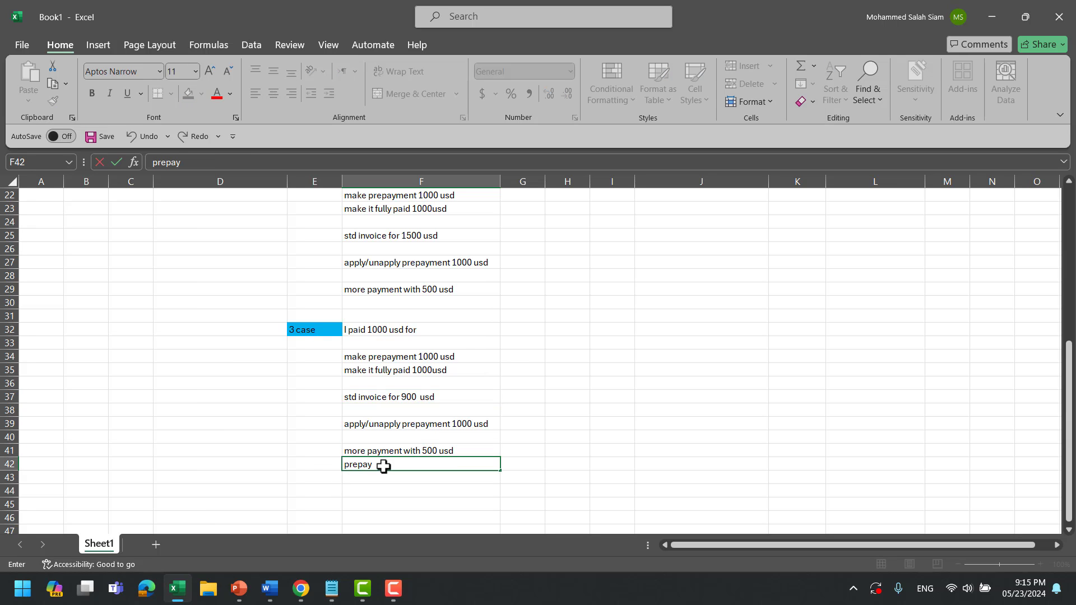
pyautogui.write('ment 100 still appli')
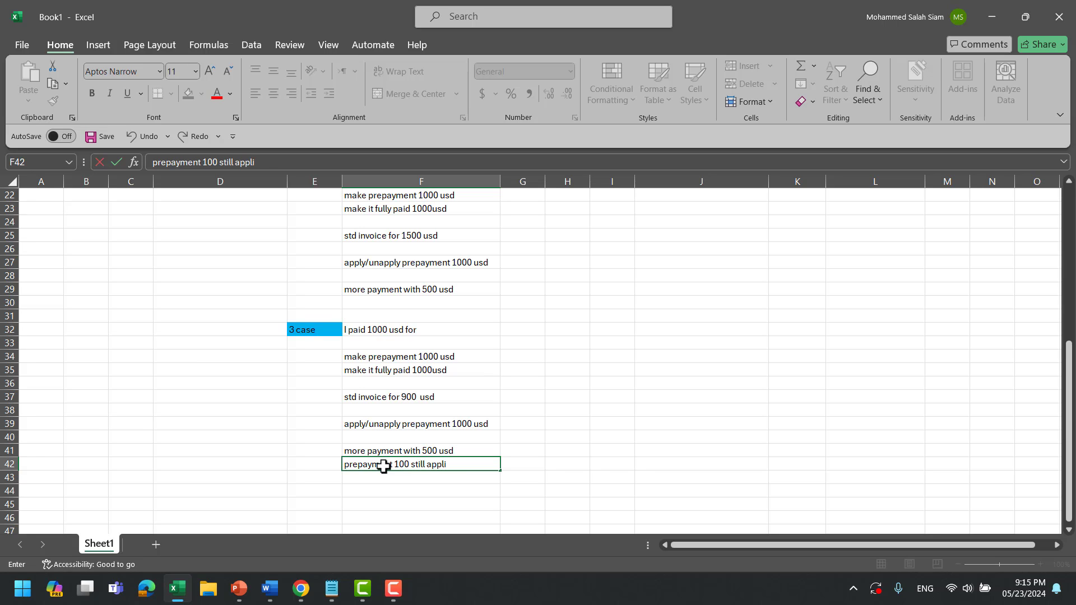
pyautogui.write('cable to apply to anothe')
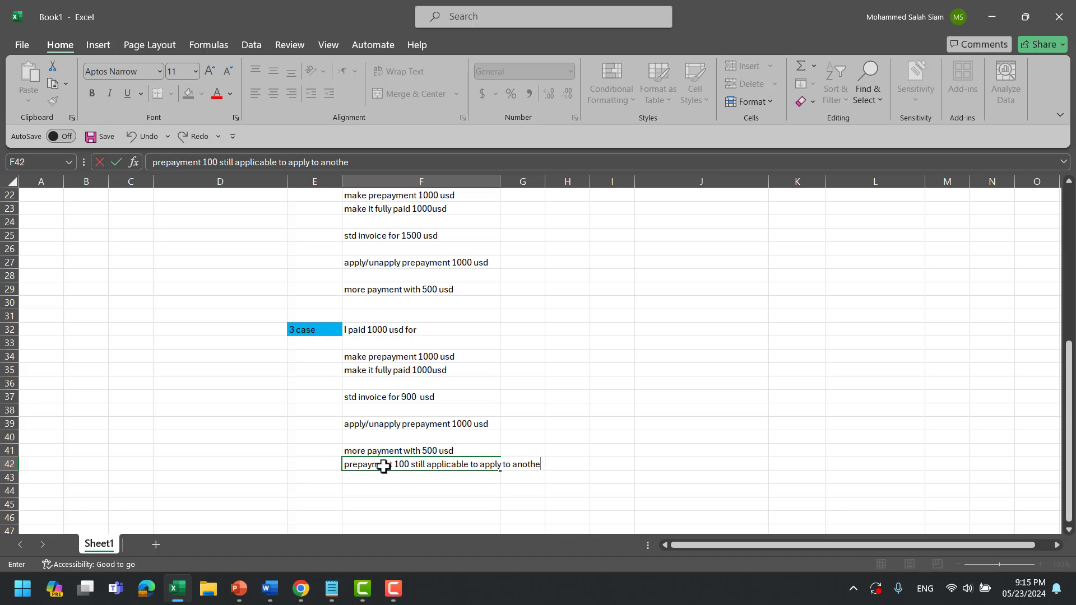
pyautogui.write('r invoice')
pyautogui.click(526, 263)
pyautogui.moveTo(501, 180); pyautogui.dragTo(583, 181)
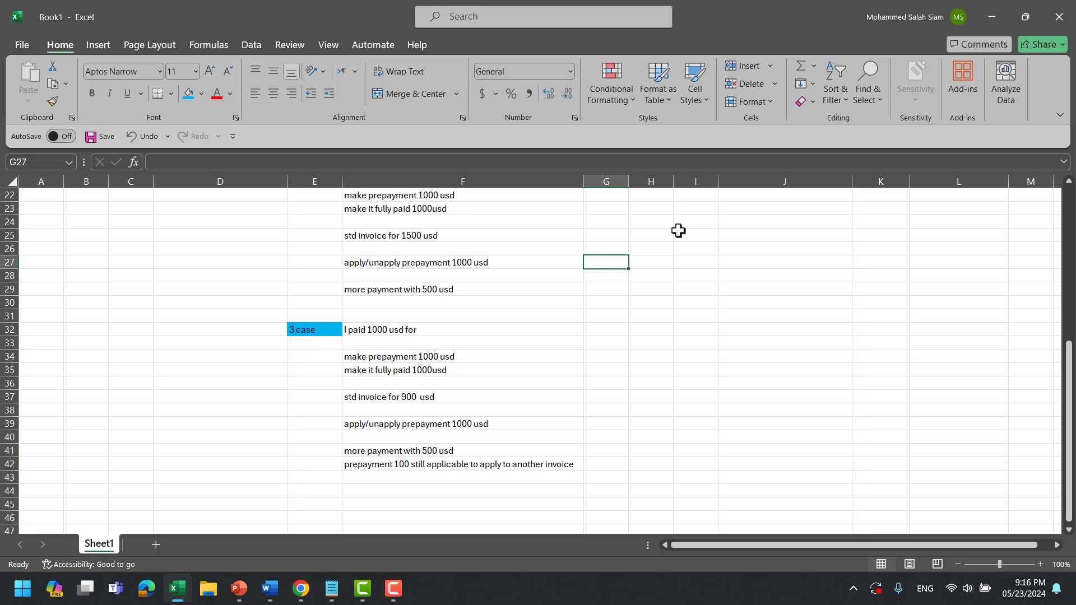
# Enter "100 use remining" in G34 beside the third case's prepayment and auto-fit column G to the text.
pyautogui.click(493, 353)
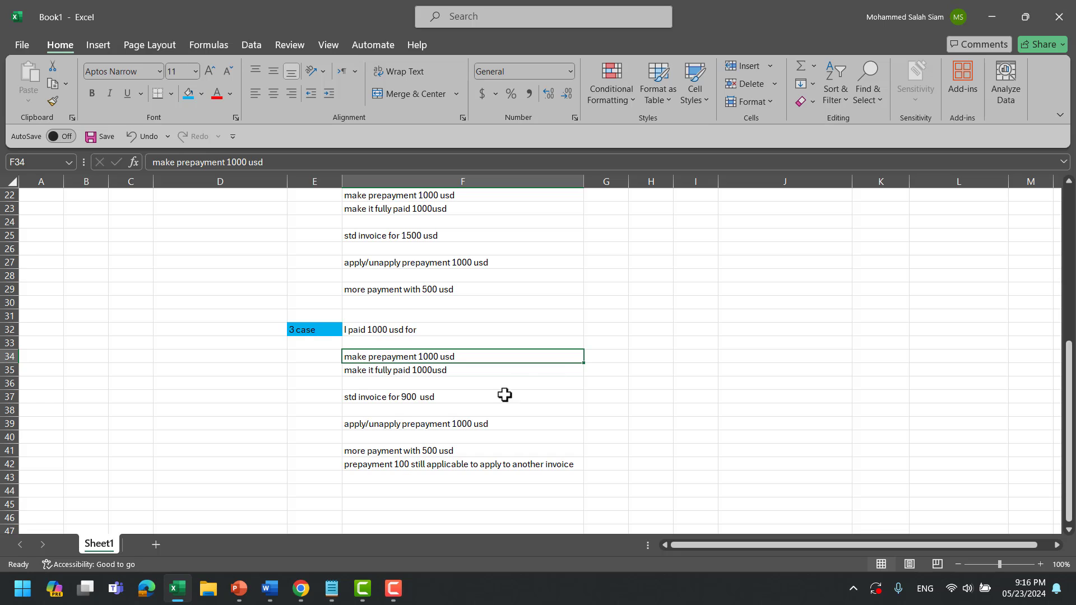
pyautogui.click(443, 398)
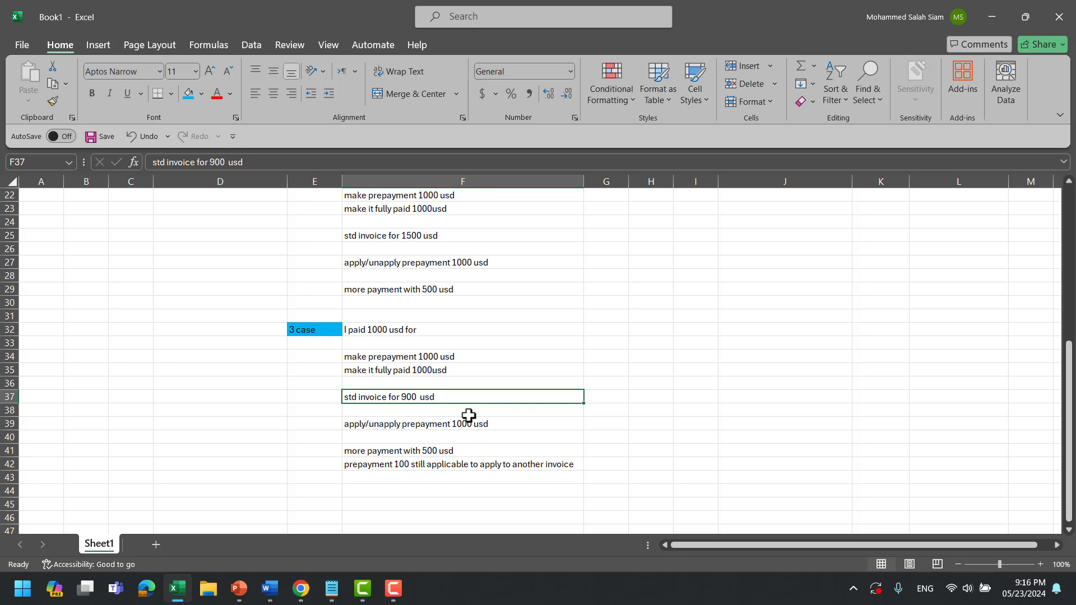
pyautogui.click(606, 428)
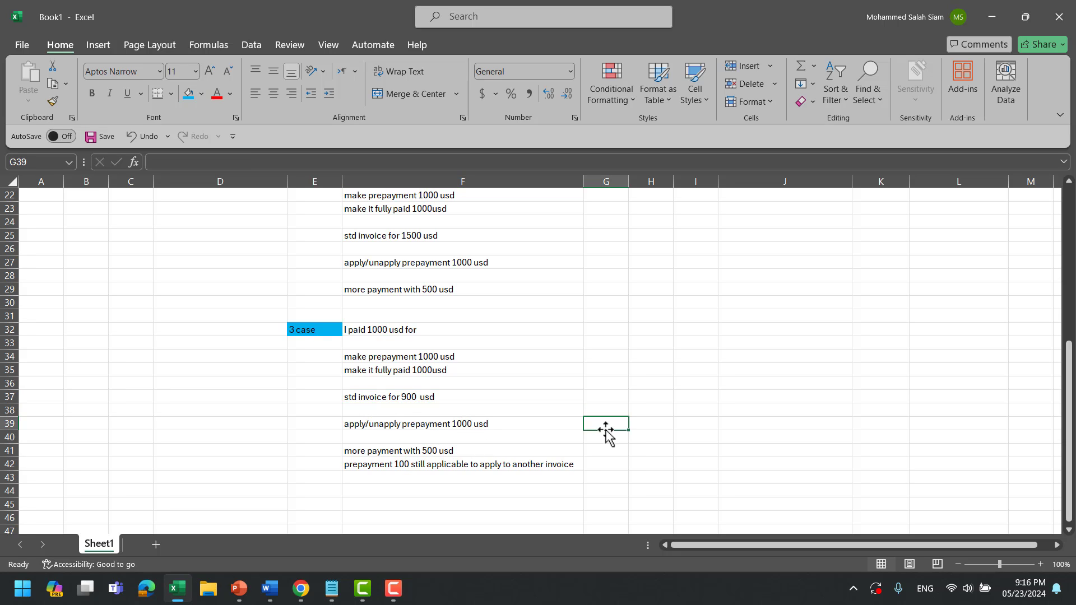
pyautogui.click(609, 359)
pyautogui.write('1')
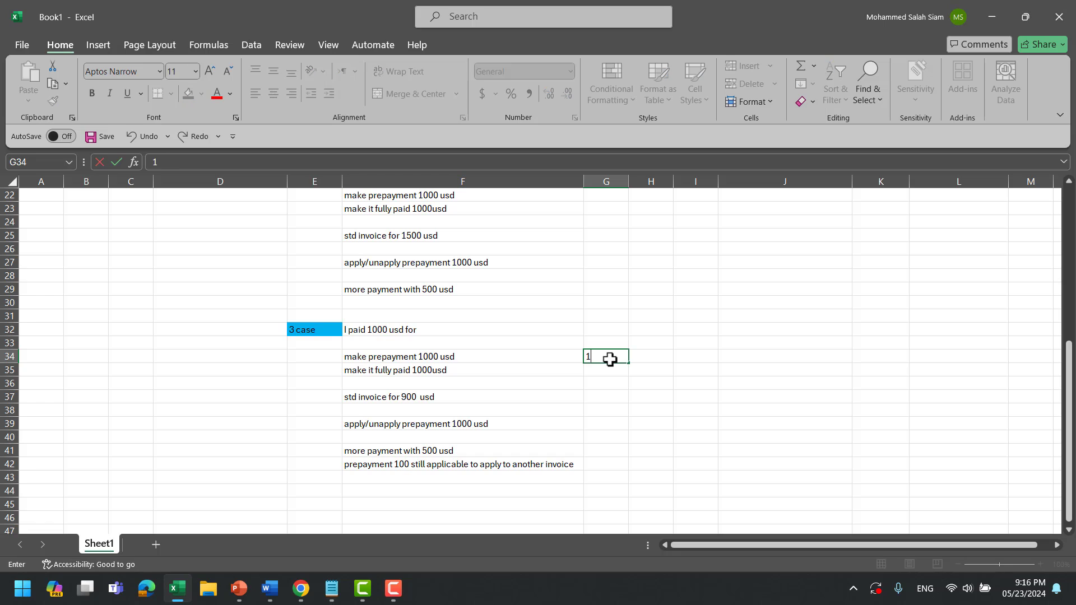
pyautogui.write('00 use rema9ining')
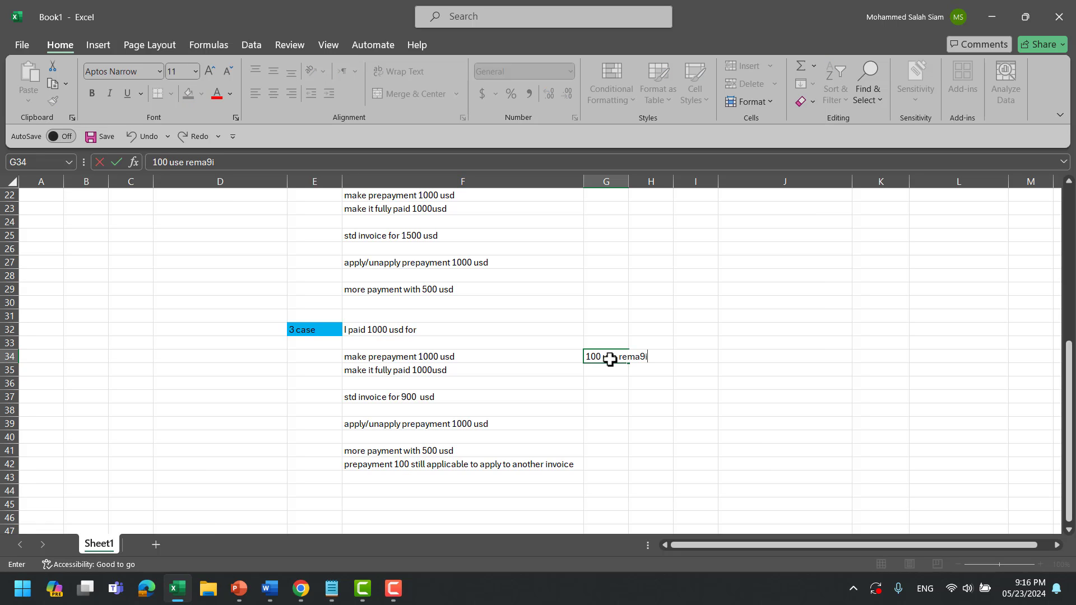
pyautogui.press('BackSpace')
pyautogui.press('BackSpace')
pyautogui.press('BackSpace')
pyautogui.press('BackSpace')
pyautogui.press('BackSpace')
pyautogui.press('BackSpace')
pyautogui.write('ining')
pyautogui.click(652, 443)
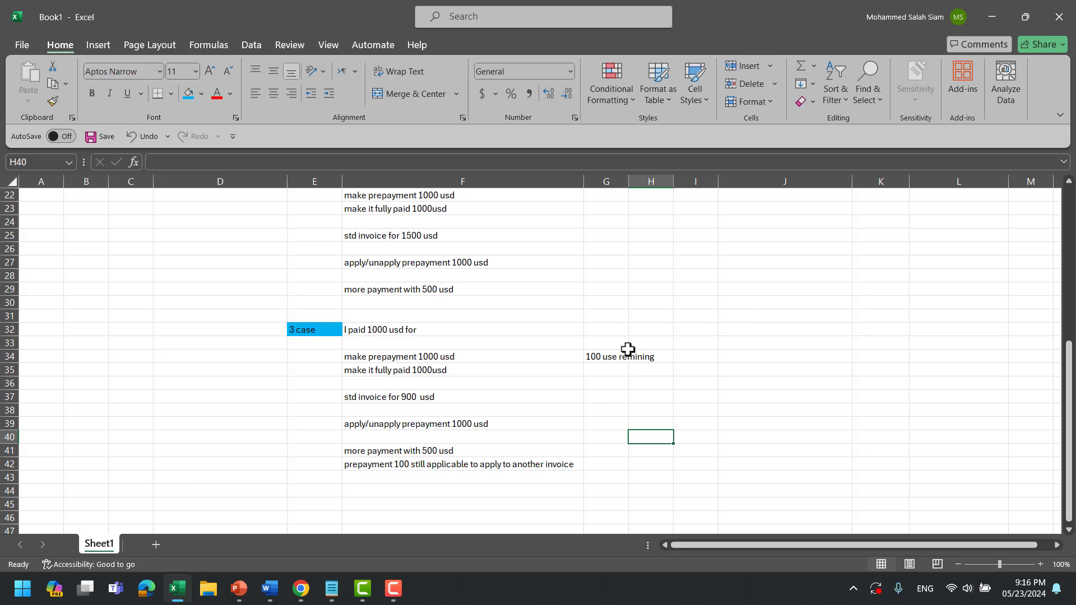
pyautogui.doubleClick(628, 181)
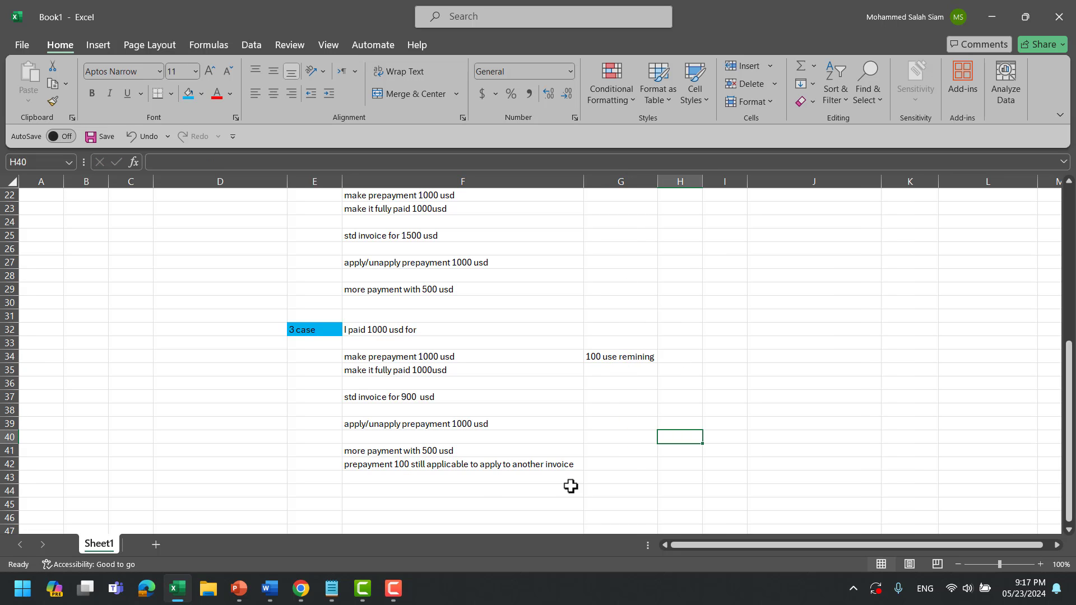
# Enter "2 more invoices" in E44 below the third case and auto-fit column E to the text.
pyautogui.click(309, 492)
pyautogui.write('2')
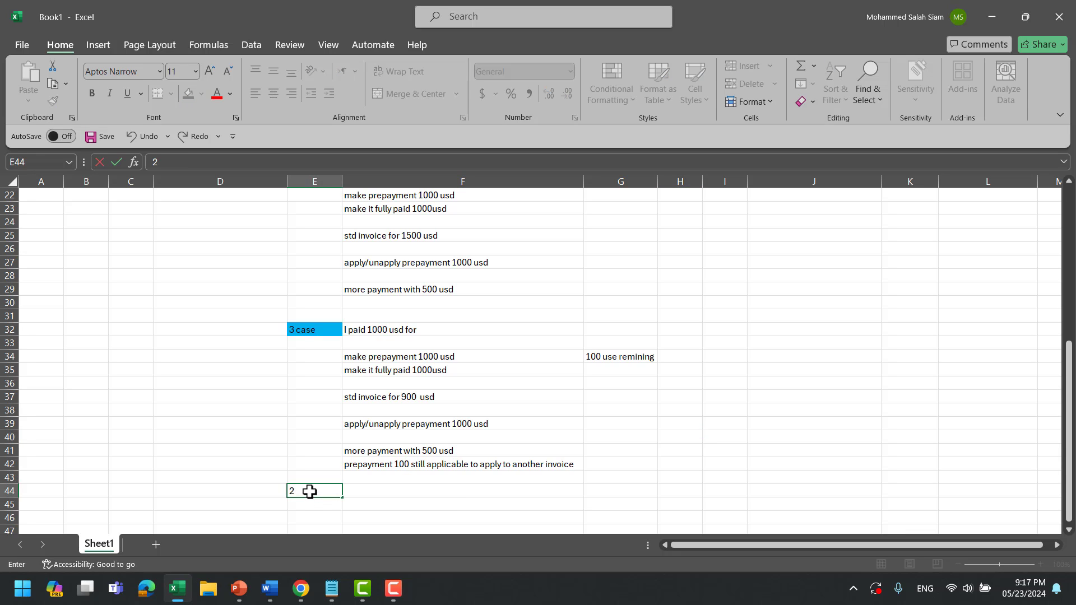
pyautogui.write(' more invoices')
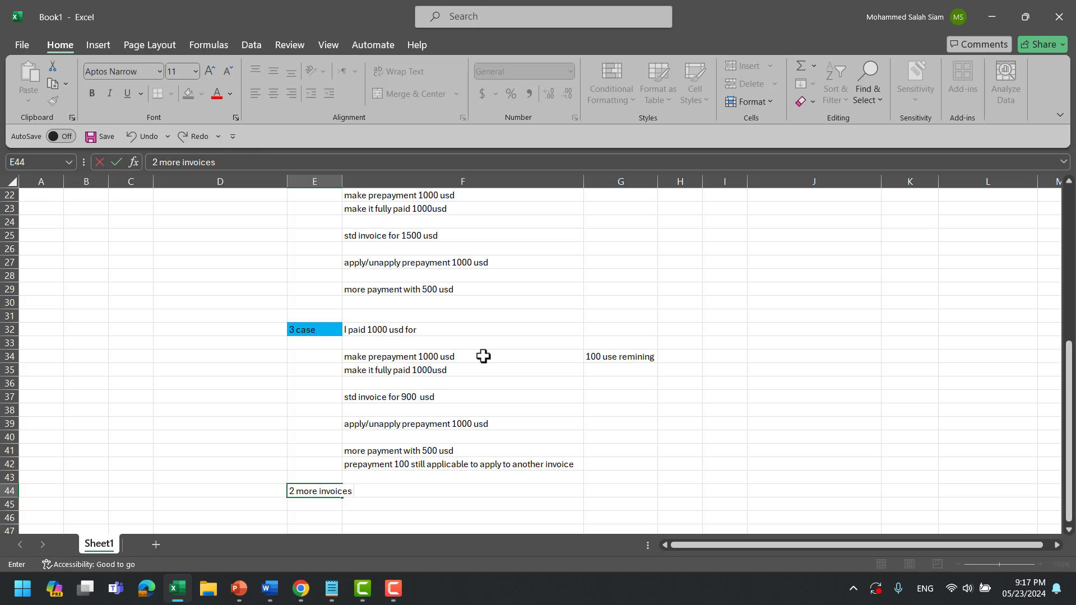
pyautogui.click(483, 356)
pyautogui.doubleClick(342, 181)
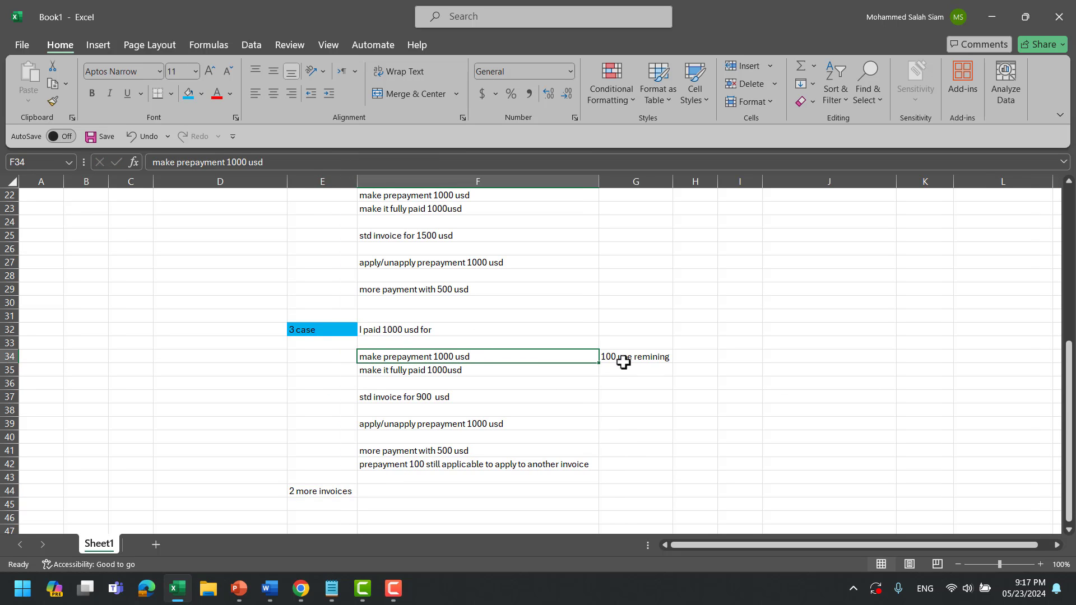
# Enter "std invoice for 100 usd / ap/ap clearing" in F44 beside the "2 more invoices" label.
pyautogui.click(408, 492)
pyautogui.write('std')
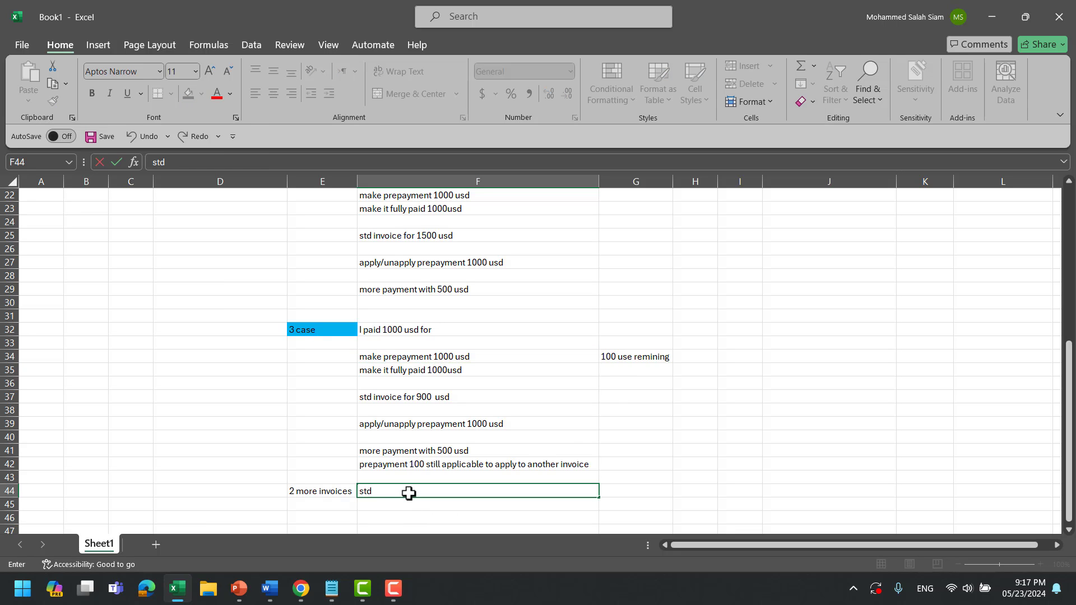
pyautogui.write(' invoice for 100 usd')
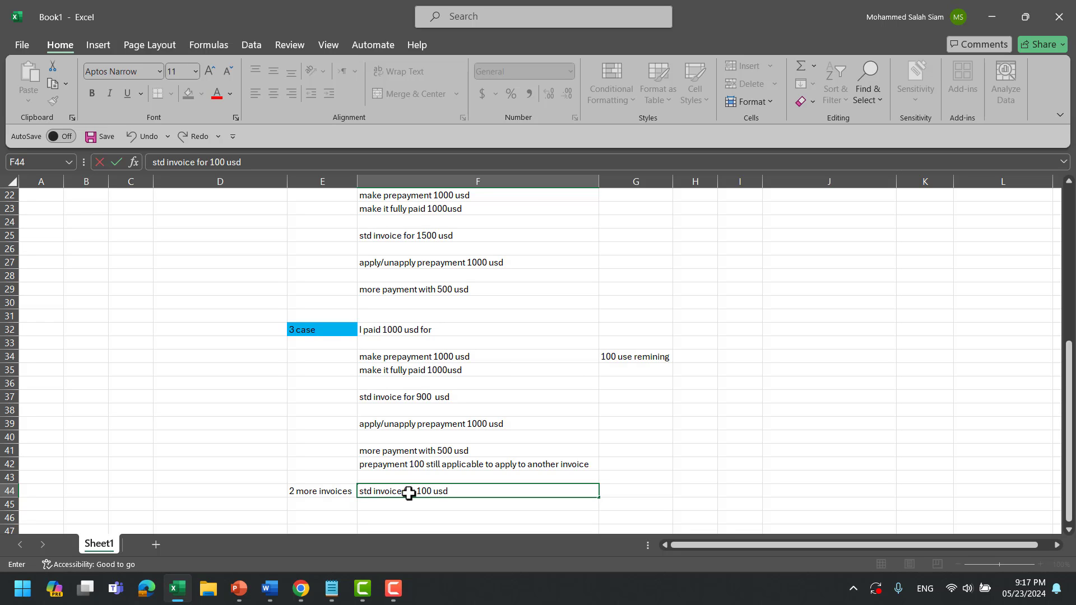
pyautogui.write(' / ap/ap clearing')
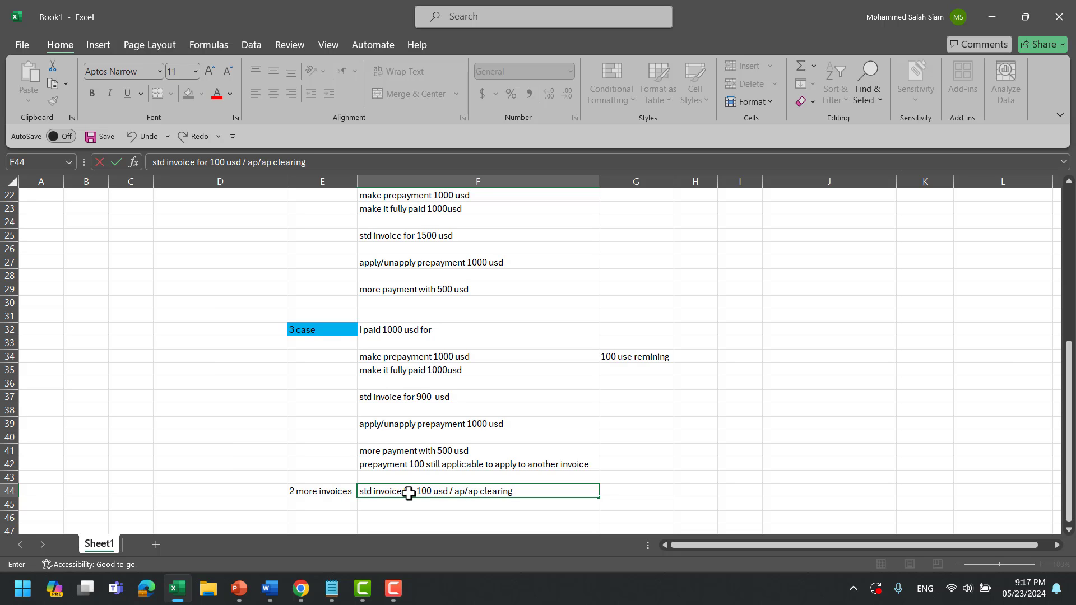
pyautogui.scroll(-1, 466, 440)
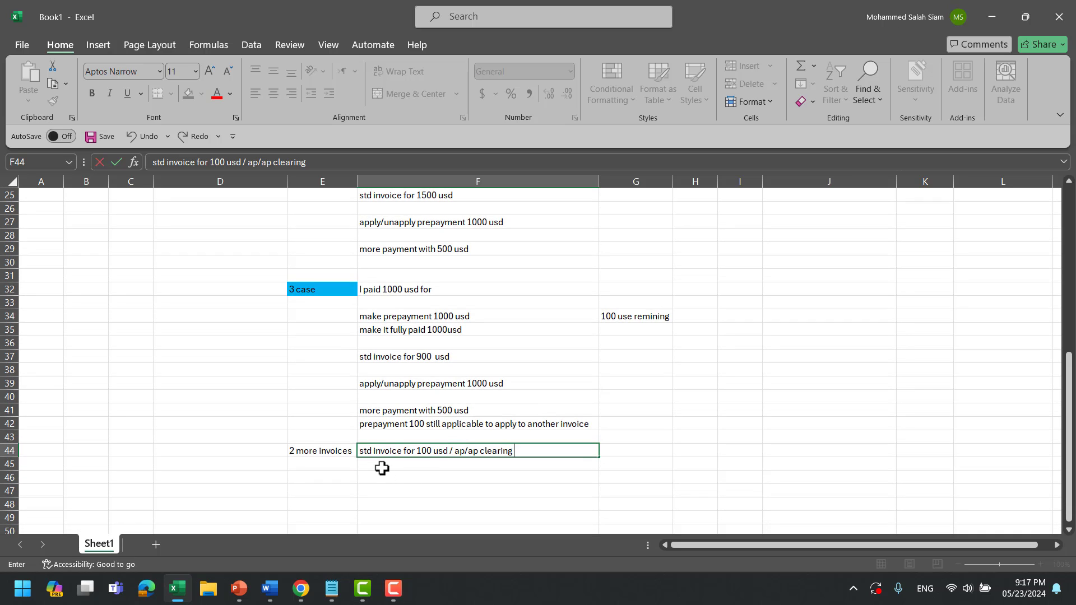
pyautogui.press('Return')
# Enter "debit memo 100 usd ap/ap clearing" in F45 below the 100 usd standard invoice note.
pyautogui.write('debit memo')
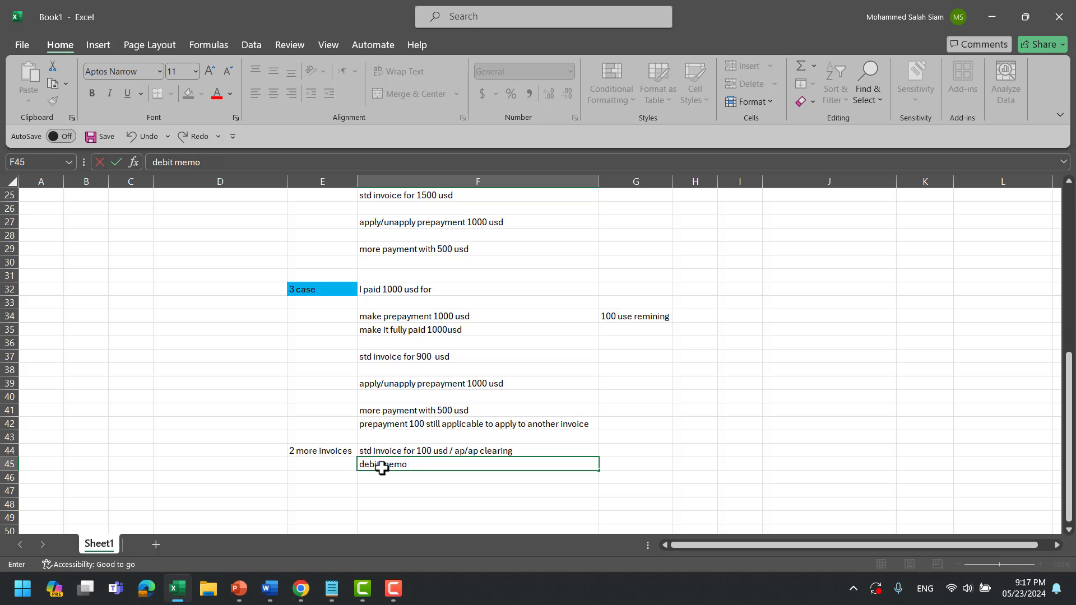
pyautogui.write('100 usd ap/ap clearing')
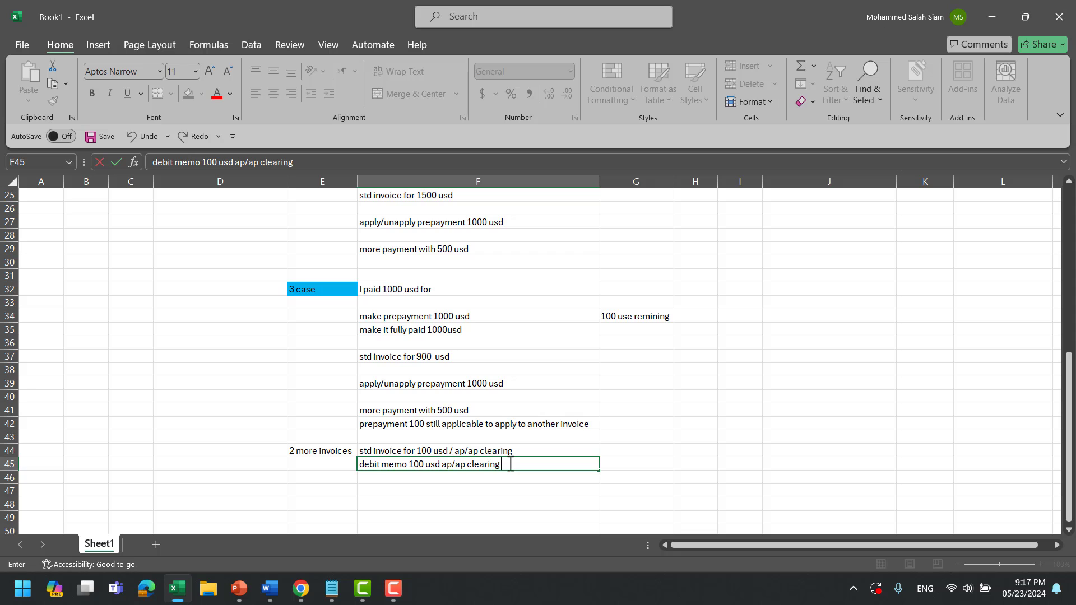
pyautogui.click(444, 490)
# Enter "apply to the prepayment" in G44 beside the 100 usd standard invoice note.
pyautogui.click(503, 454)
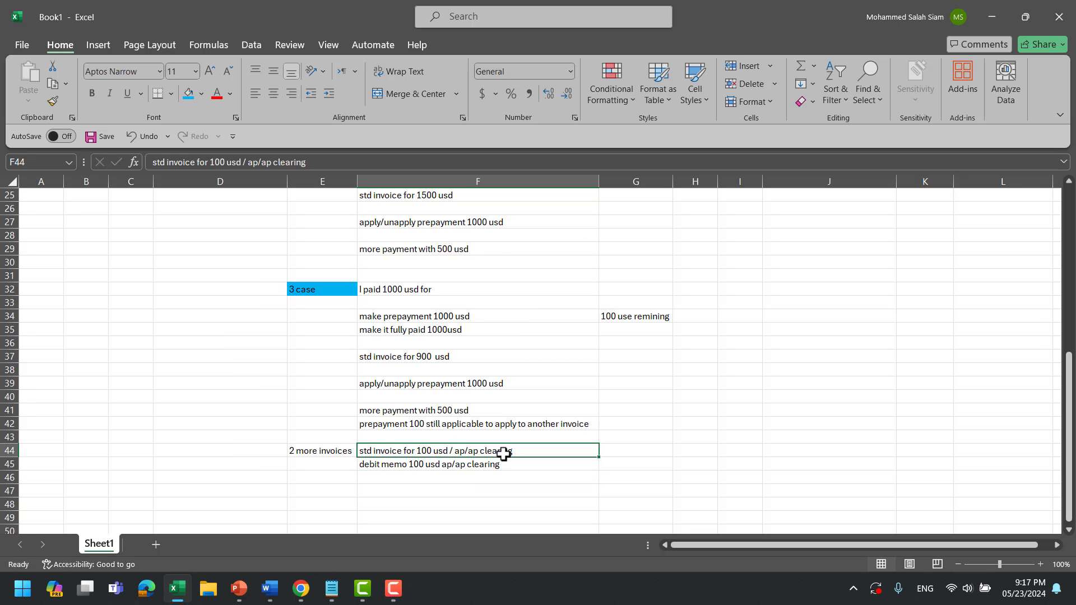
pyautogui.click(619, 451)
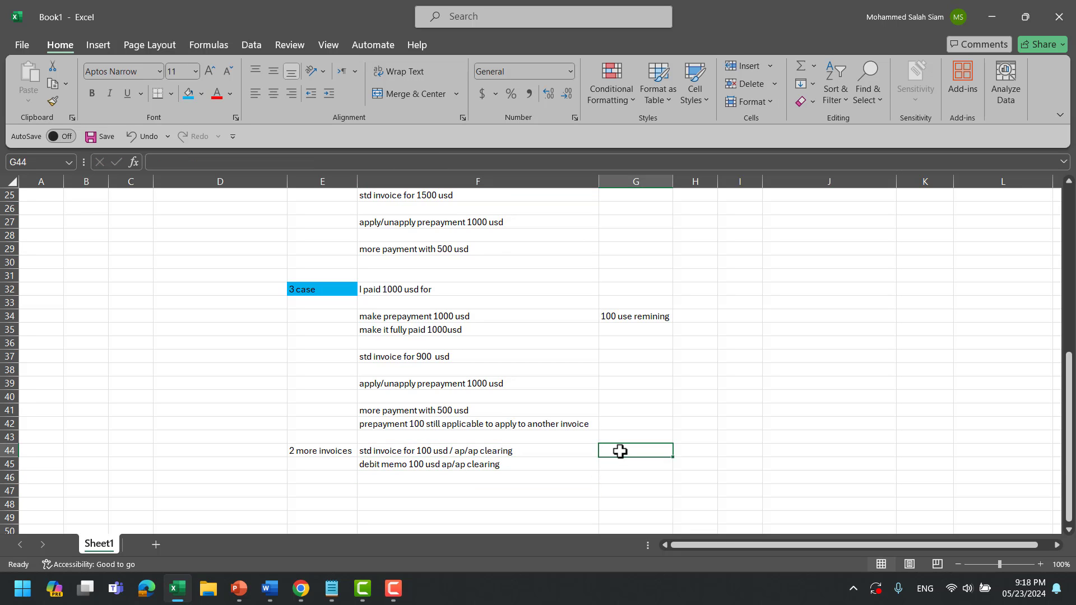
pyautogui.write('apply to')
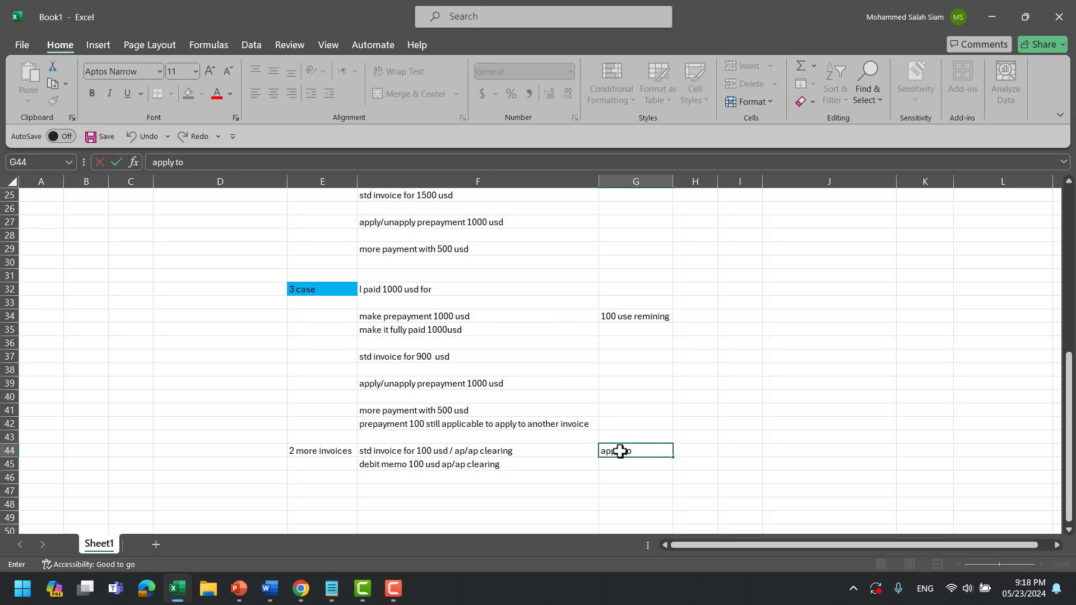
pyautogui.write(' the prepayment')
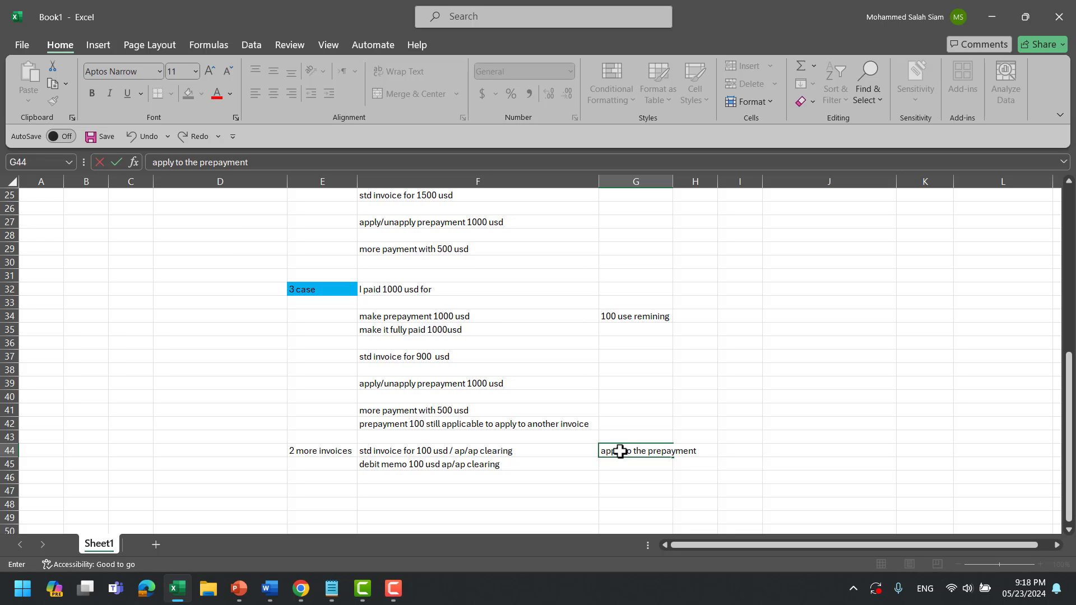
pyautogui.click(925, 379)
# Fill G34 ("100 use remining") and G44 ("apply to the prepayment") with light blue.
pyautogui.click(631, 317)
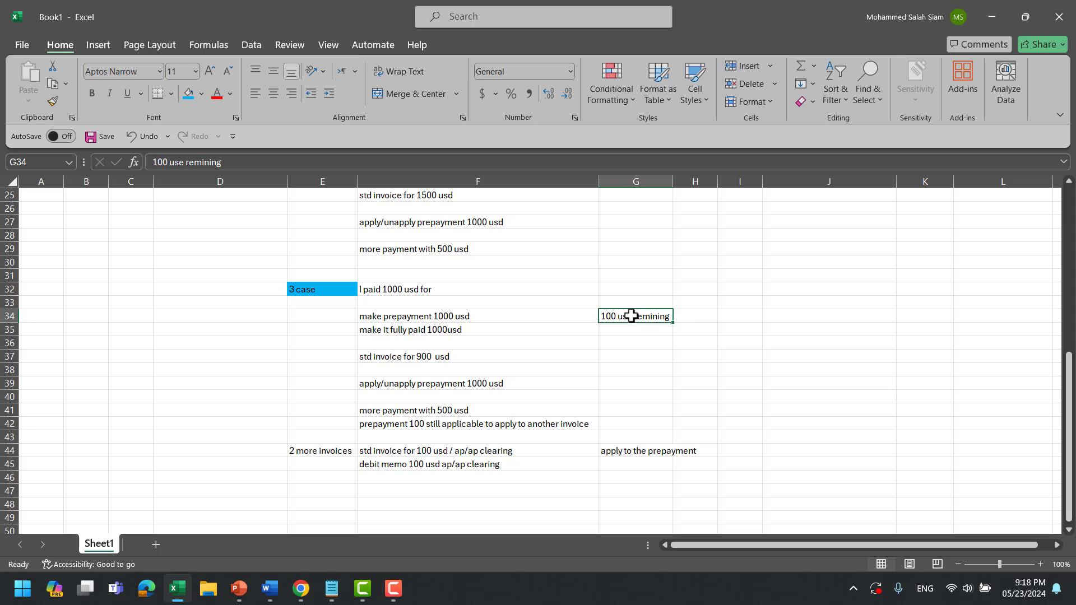
pyautogui.click(189, 93)
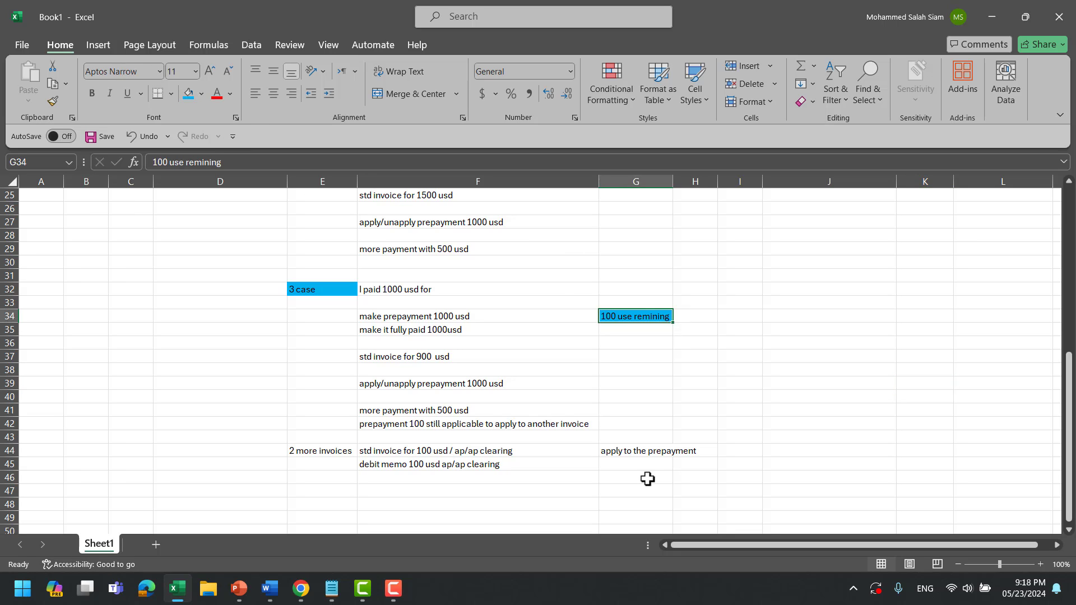
pyautogui.click(623, 451)
pyautogui.click(188, 93)
pyautogui.click(768, 357)
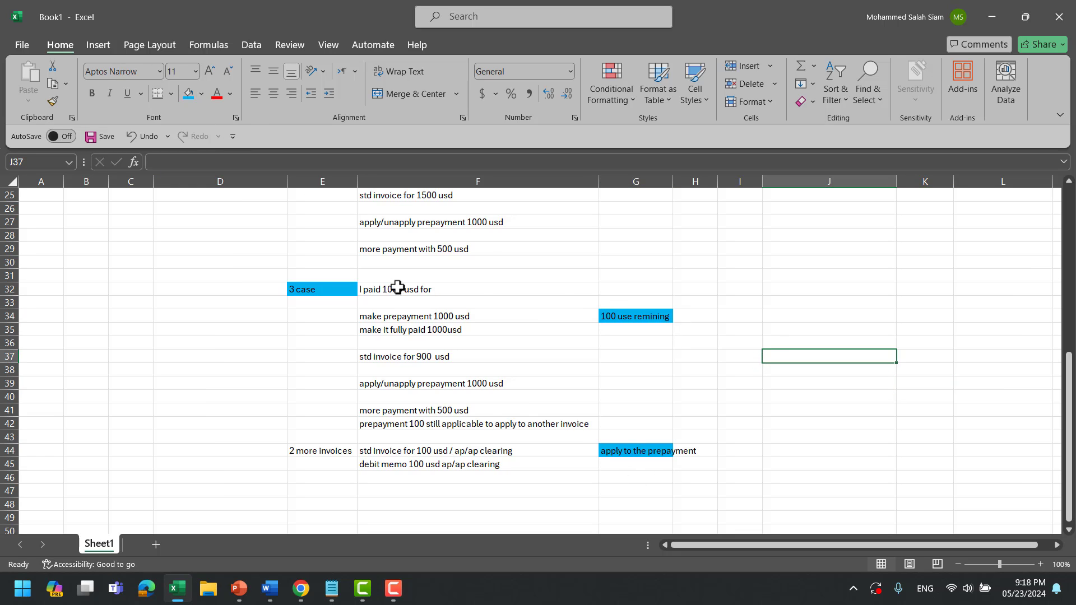
# Change the fill of the "3 case" cell E32 to the orange theme color.
pyautogui.click(323, 290)
pyautogui.click(201, 93)
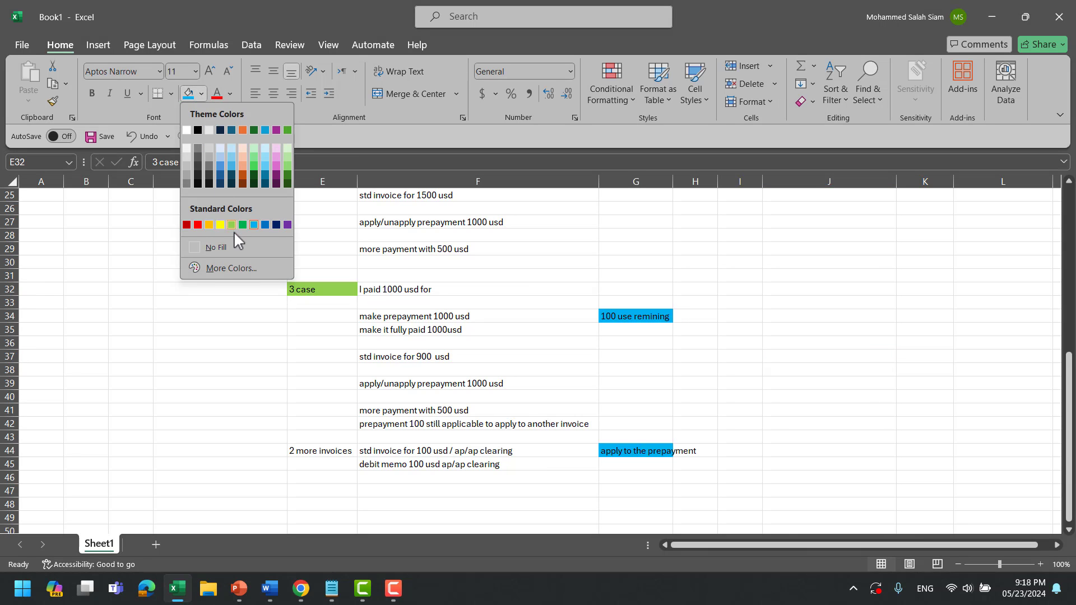
pyautogui.click(232, 225)
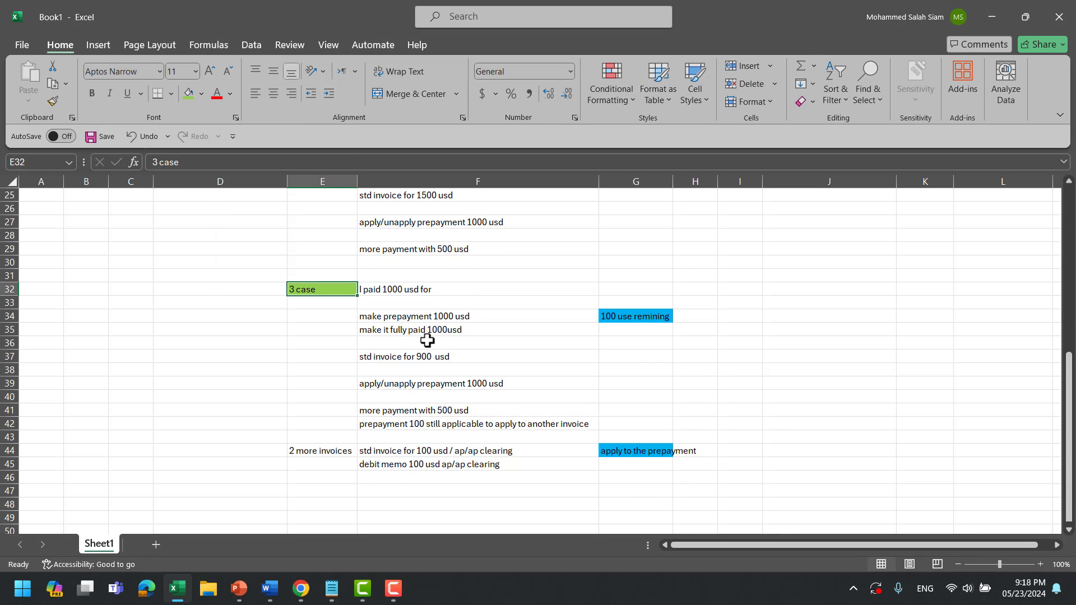
pyautogui.scroll(1, 427, 340)
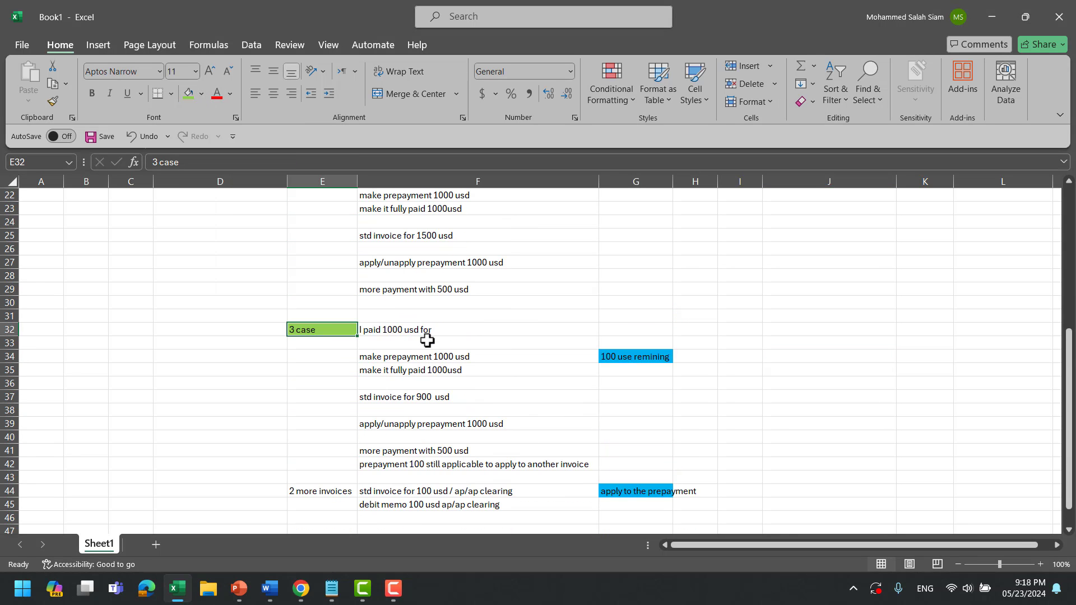
pyautogui.click(201, 94)
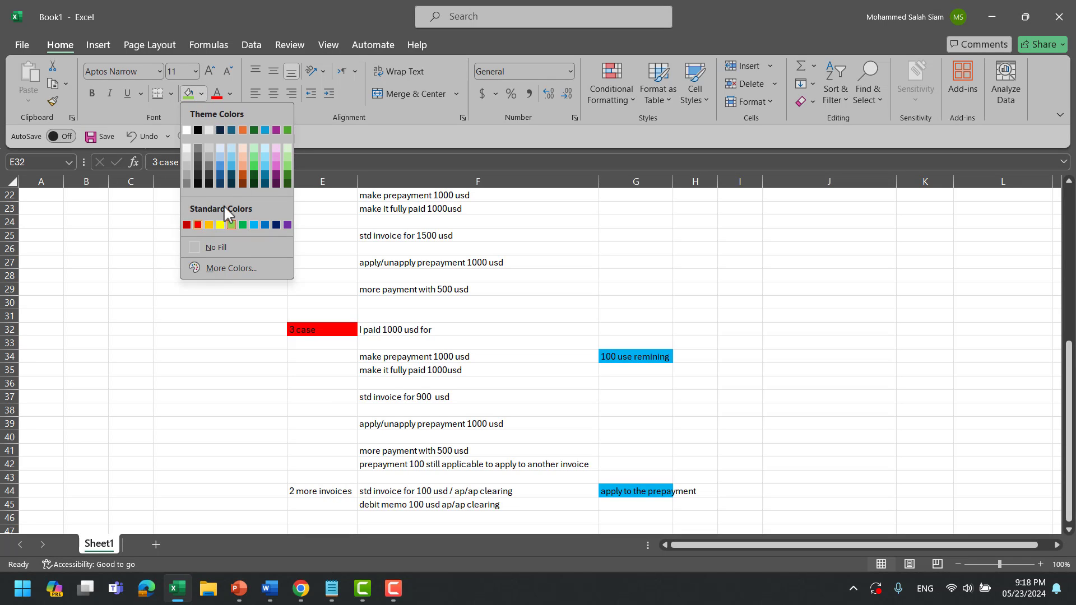
pyautogui.click(243, 130)
pyautogui.click(562, 305)
# Enter "make payment for the debit it will show like Refund" in G45 beside the debit memo note.
pyautogui.scroll(-3, 567, 311)
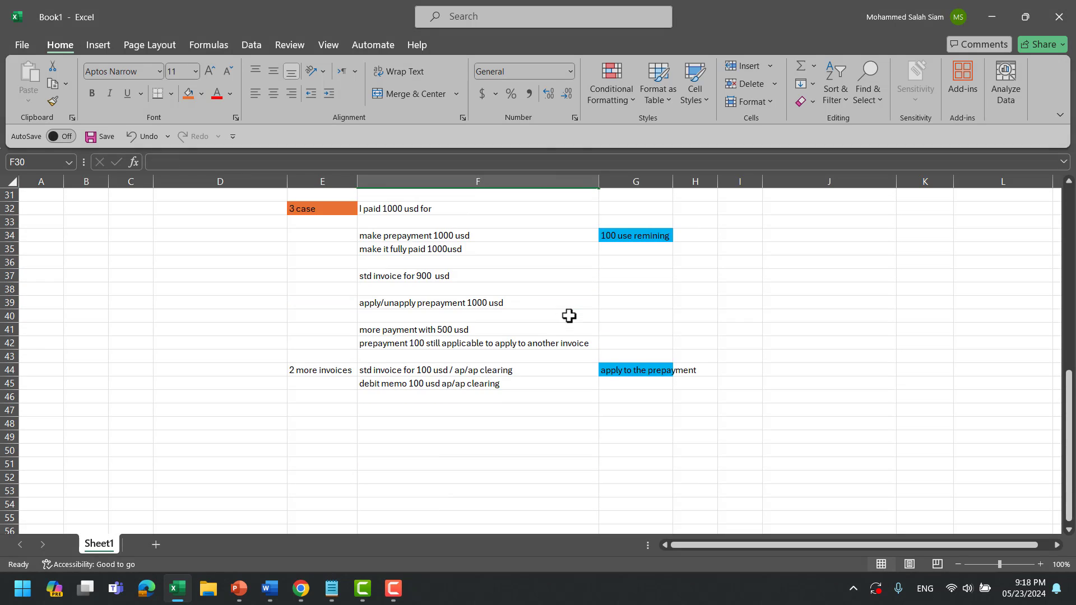
pyautogui.click(542, 387)
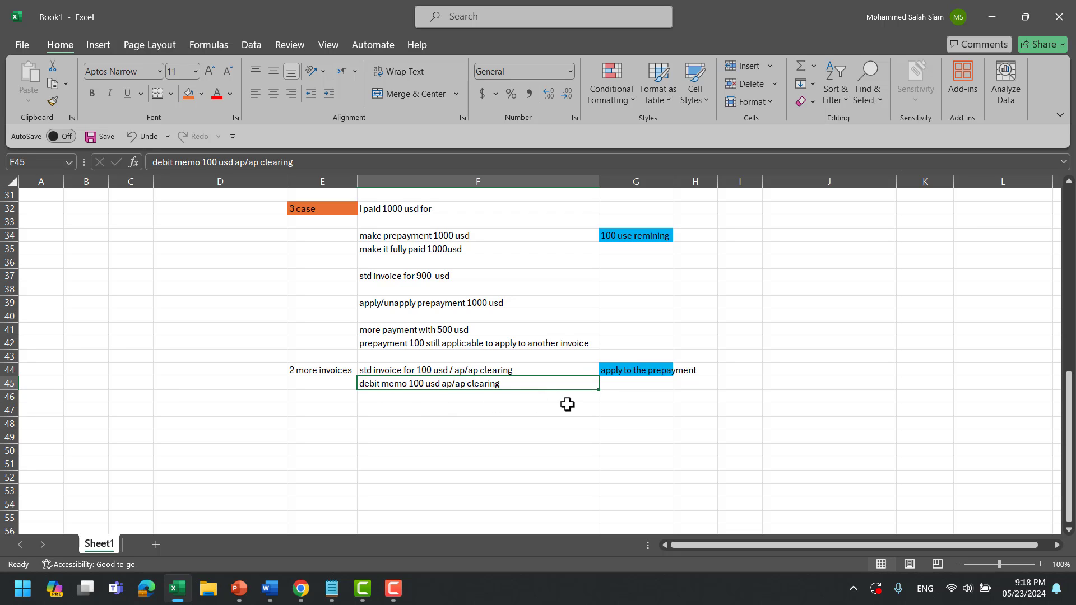
pyautogui.click(616, 385)
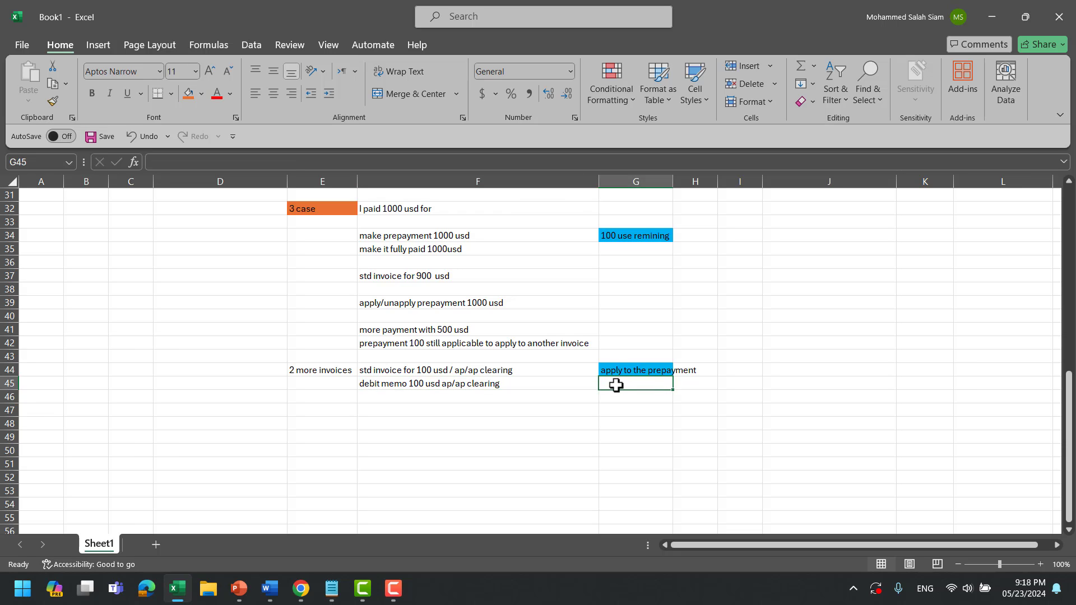
pyautogui.write('ma')
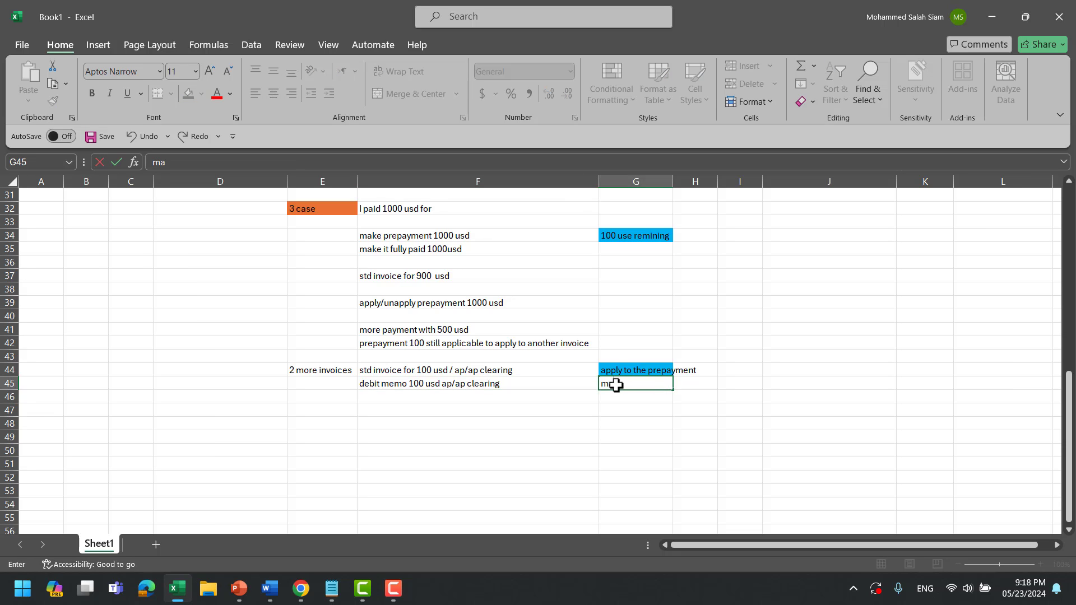
pyautogui.write('ke payment for the d')
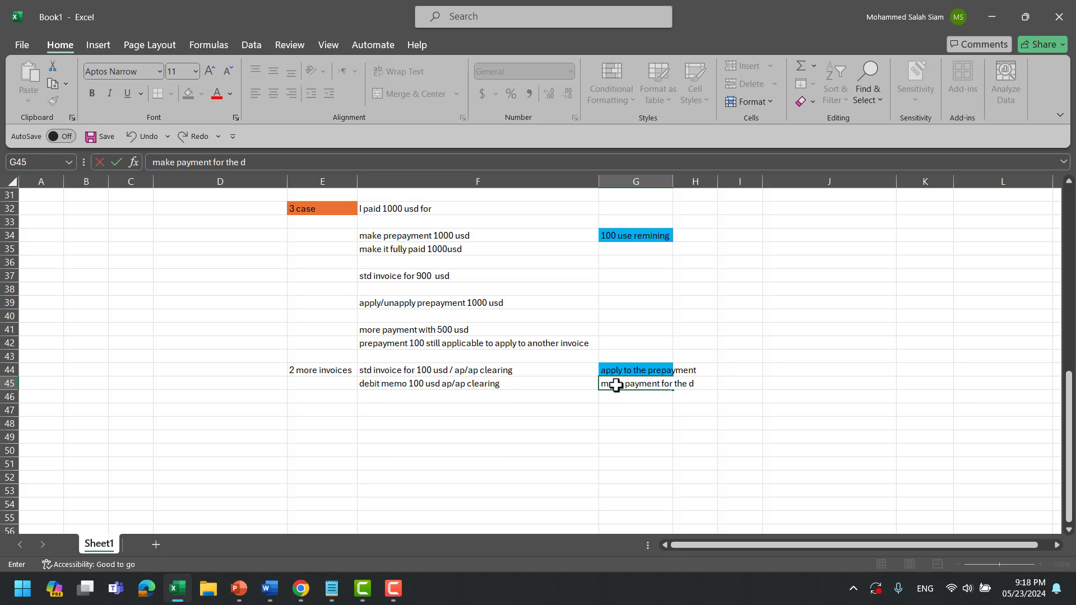
pyautogui.write('ebi')
pyautogui.press('BackSpace')
pyautogui.write('bit it will show like')
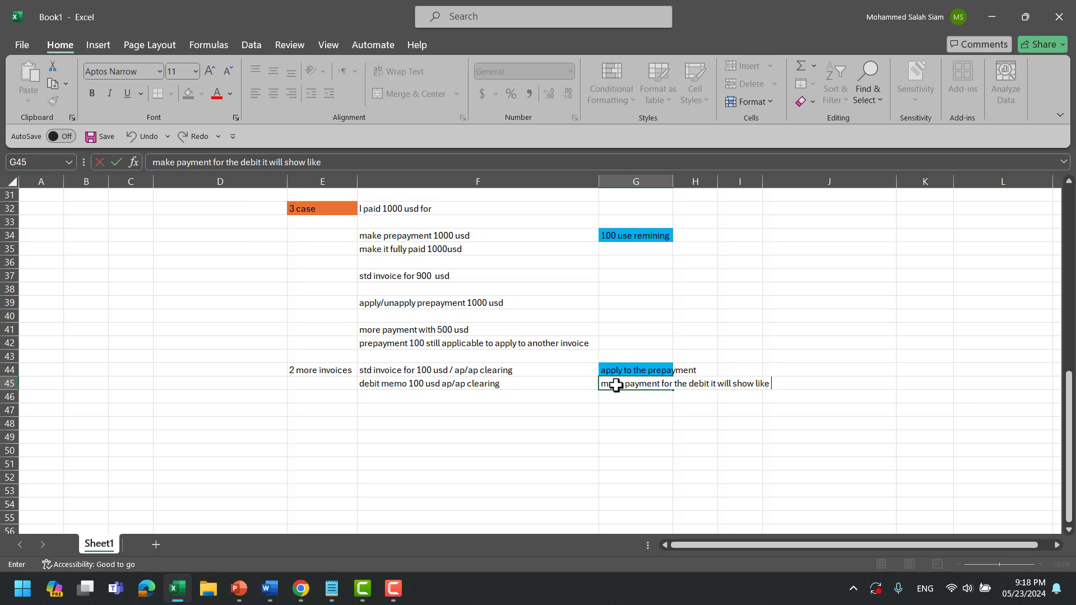
pyautogui.write(' Refund')
pyautogui.click(661, 410)
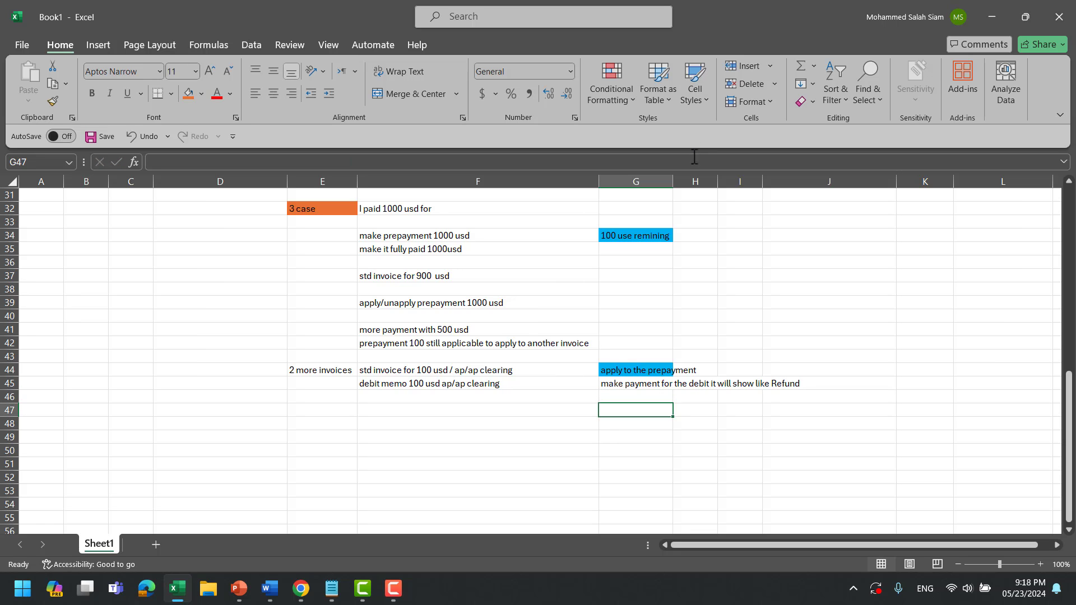
# Append "100 usd" to the refund note in G45 and widen column G to fit the full text.
pyautogui.doubleClick(673, 182)
pyautogui.click(718, 383)
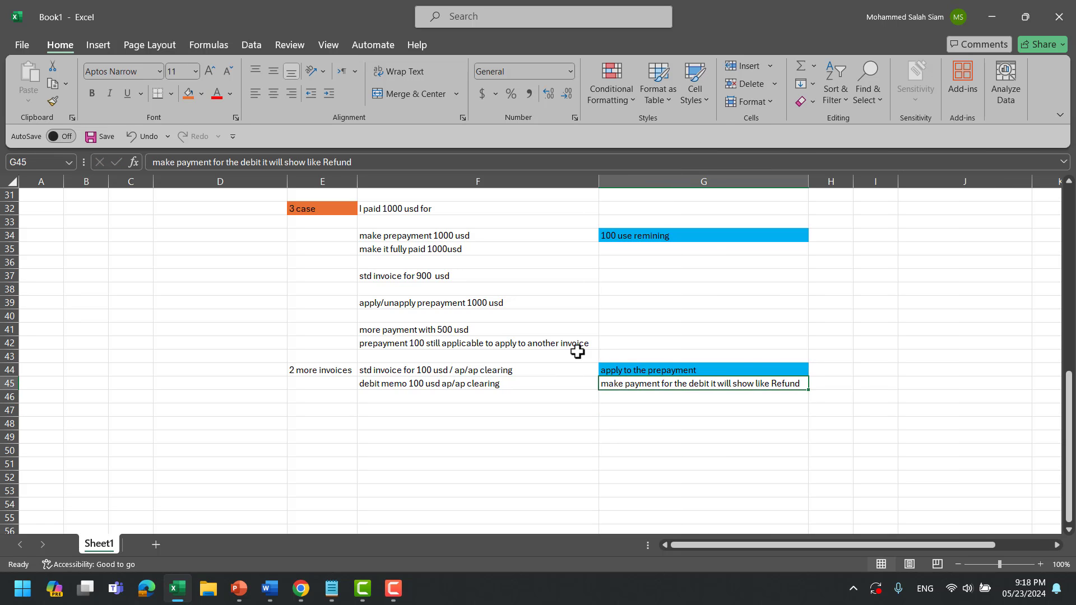
pyautogui.doubleClick(803, 383)
pyautogui.write('100 usd')
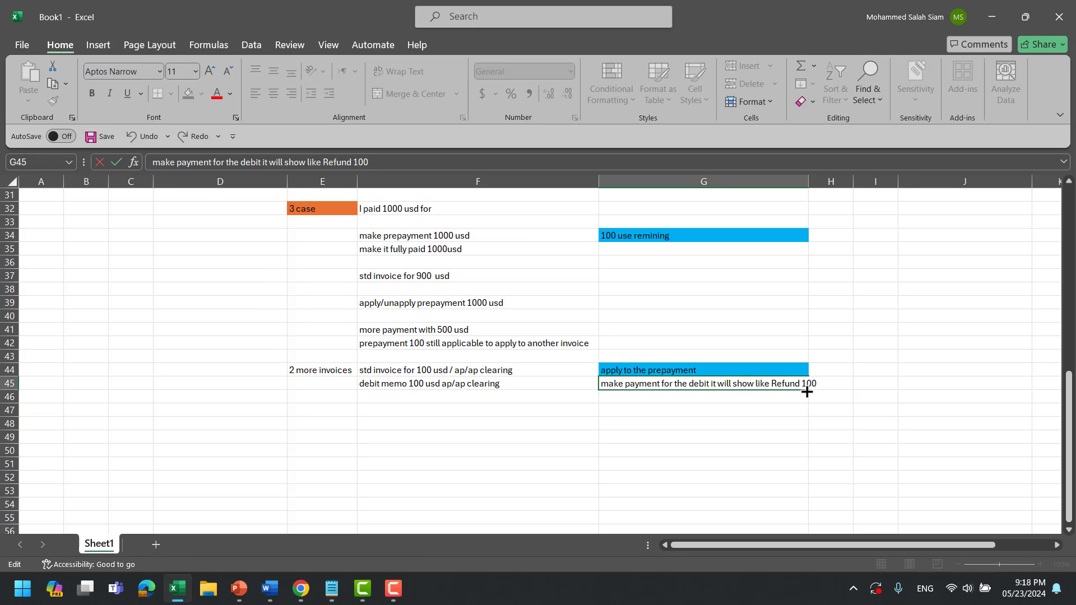
pyautogui.click(798, 412)
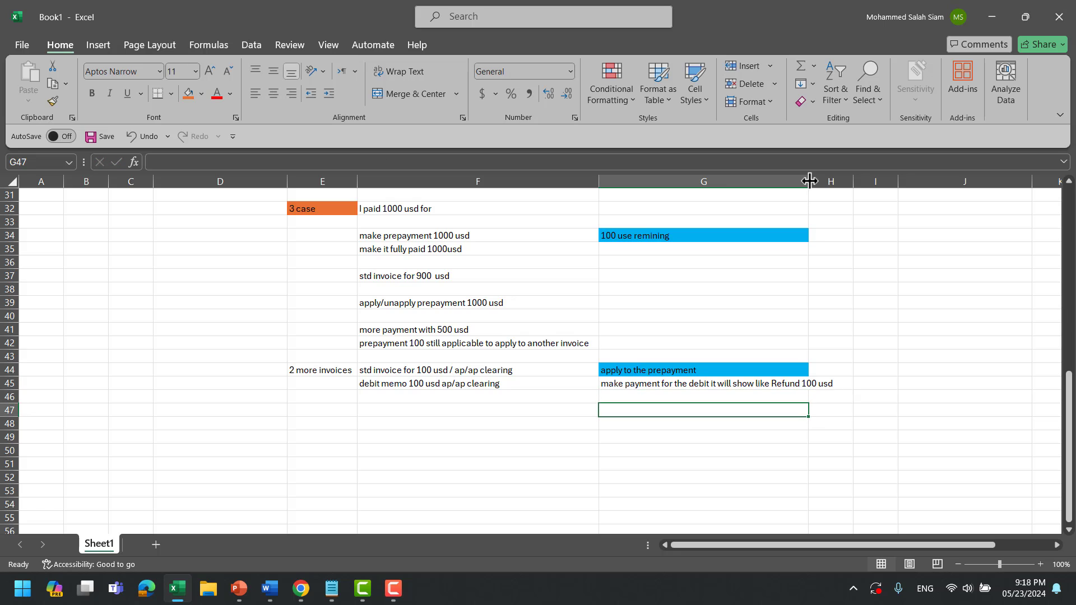
pyautogui.moveTo(808, 181); pyautogui.dragTo(842, 181)
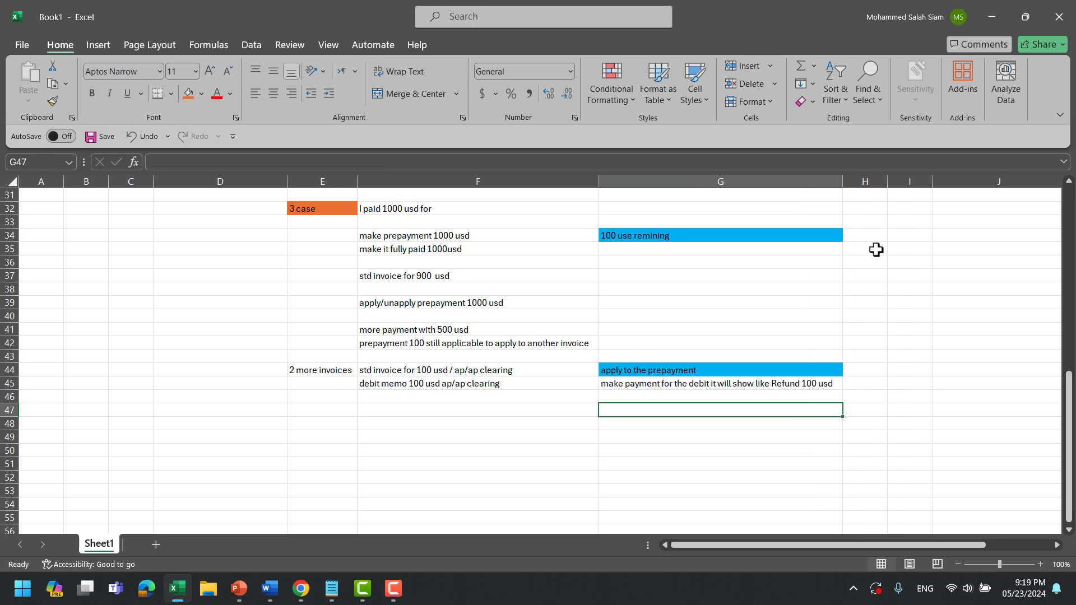
# Fill the refund note cell G45 with standard yellow.
pyautogui.click(738, 384)
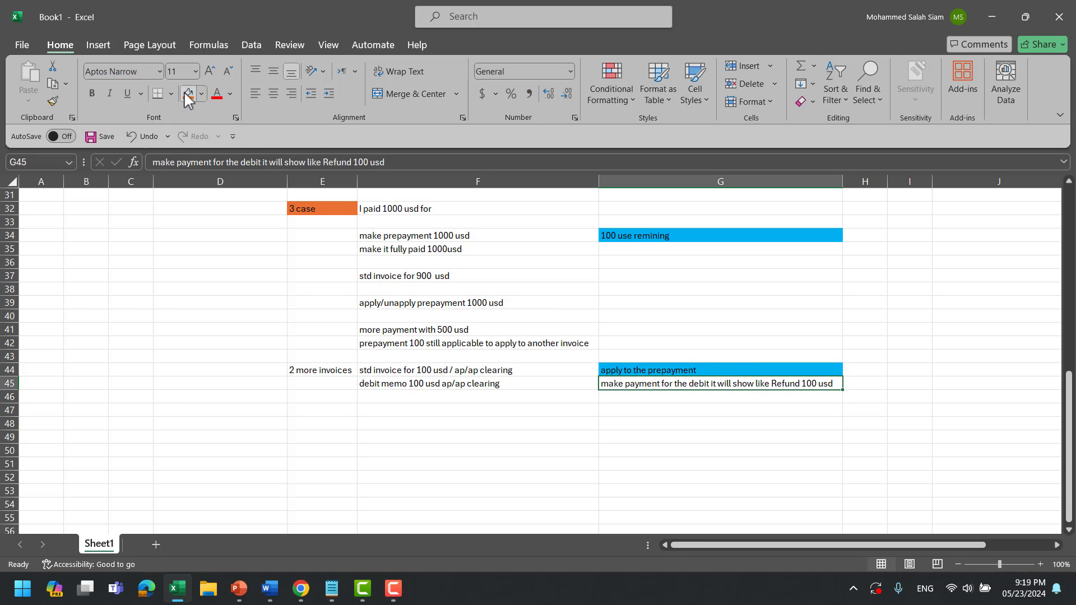
pyautogui.click(201, 93)
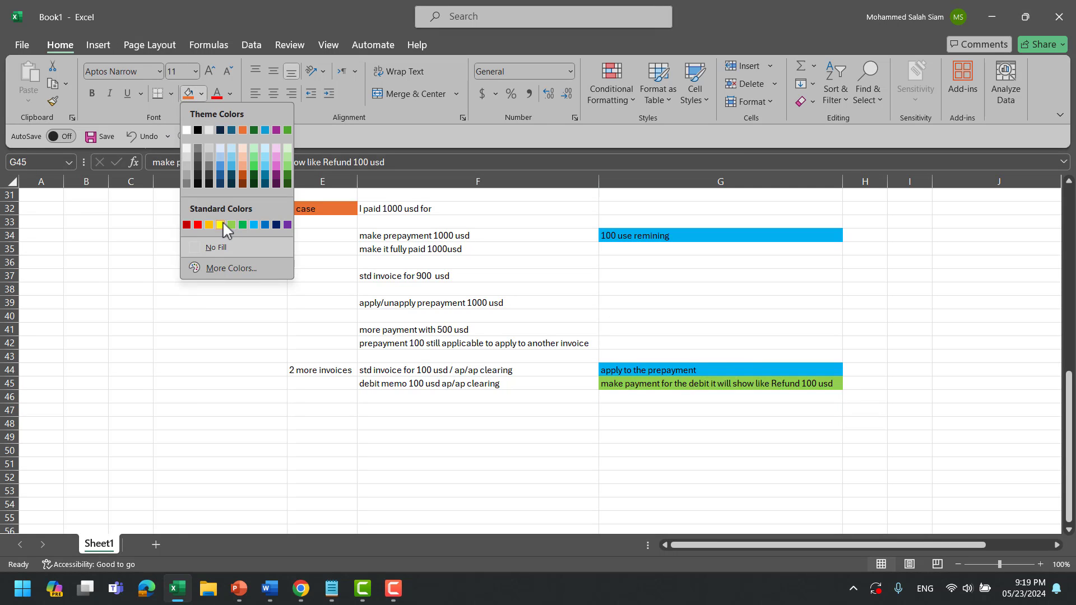
pyautogui.click(221, 224)
pyautogui.click(684, 413)
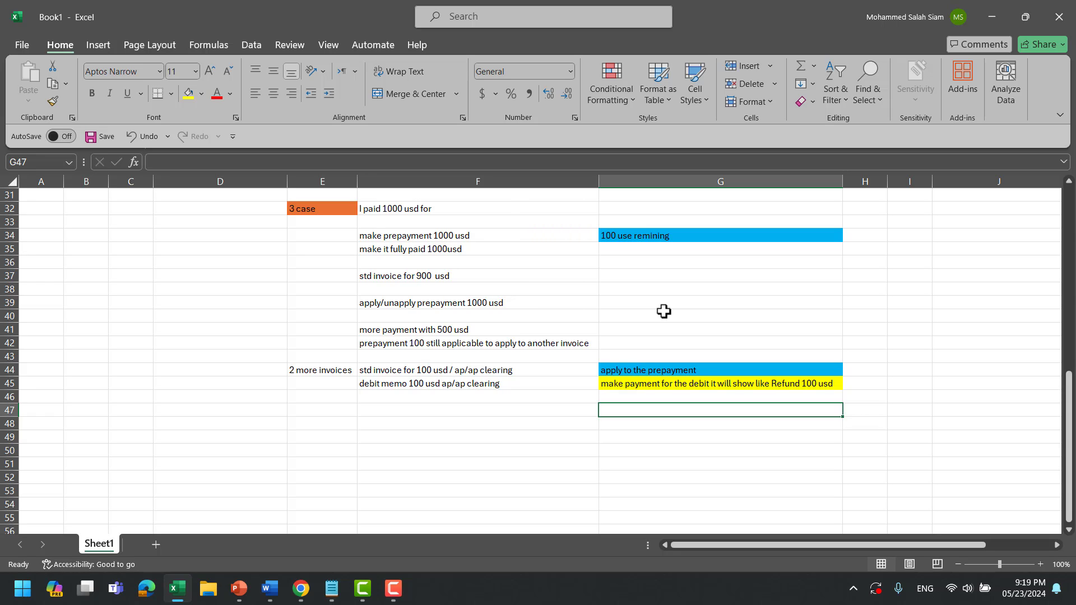
# Review the three petty cash cases on the sheet, from the setup notes down to the two additional invoices.
pyautogui.scroll(9, 663, 311)
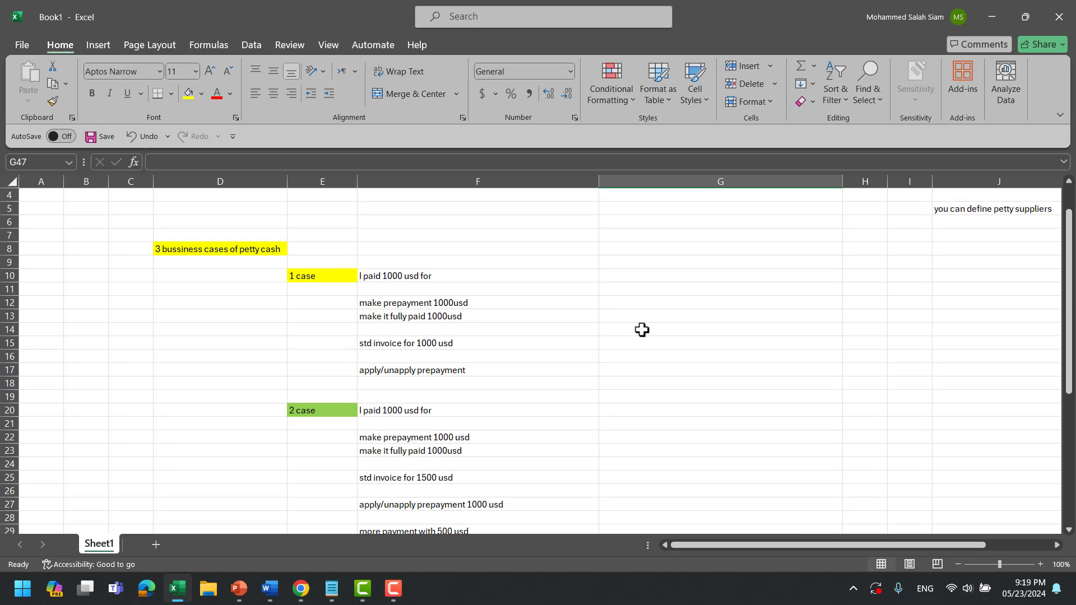
pyautogui.scroll(-1, 642, 330)
pyautogui.scroll(2, 641, 330)
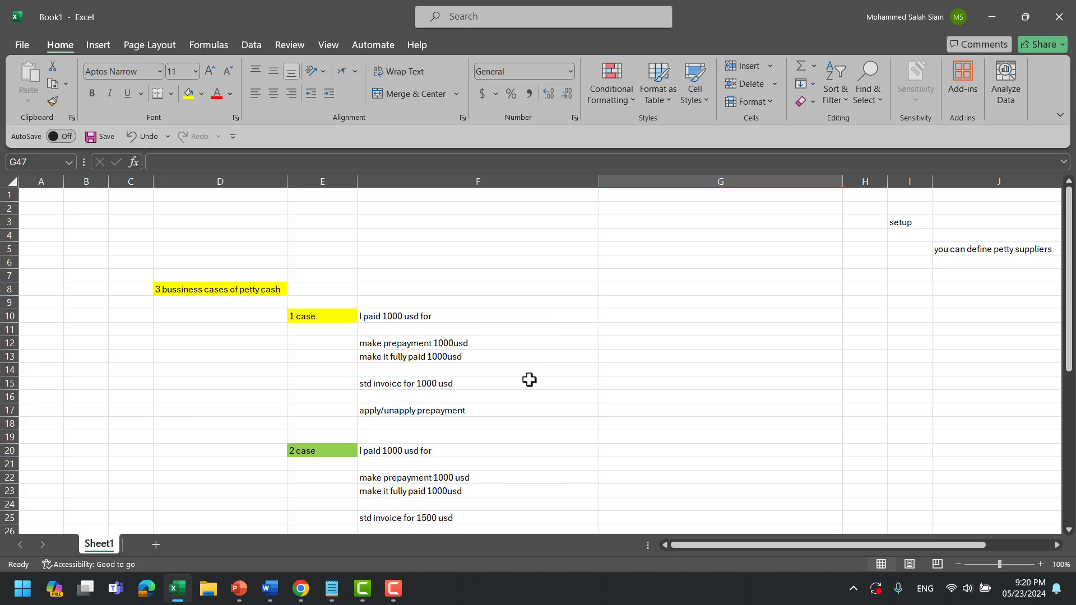
pyautogui.scroll(-3, 526, 375)
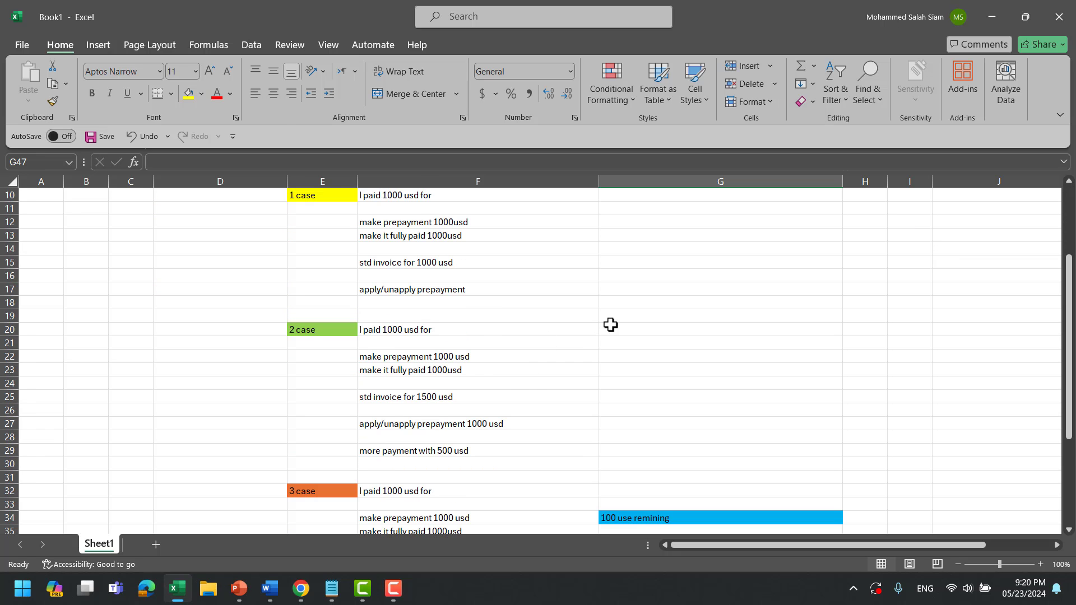
pyautogui.scroll(-1, 610, 326)
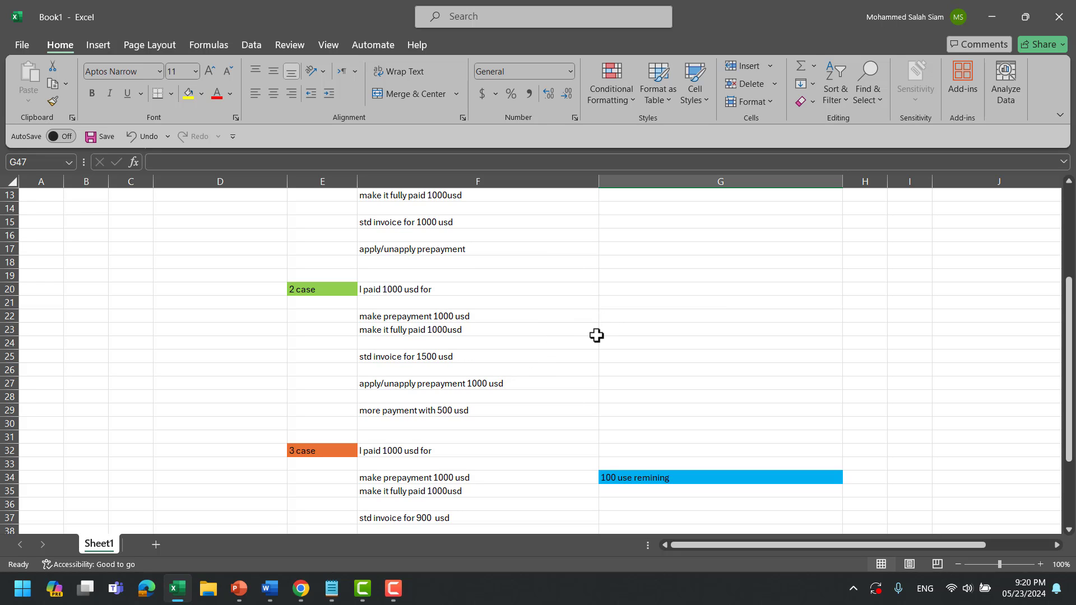
pyautogui.scroll(-2, 531, 328)
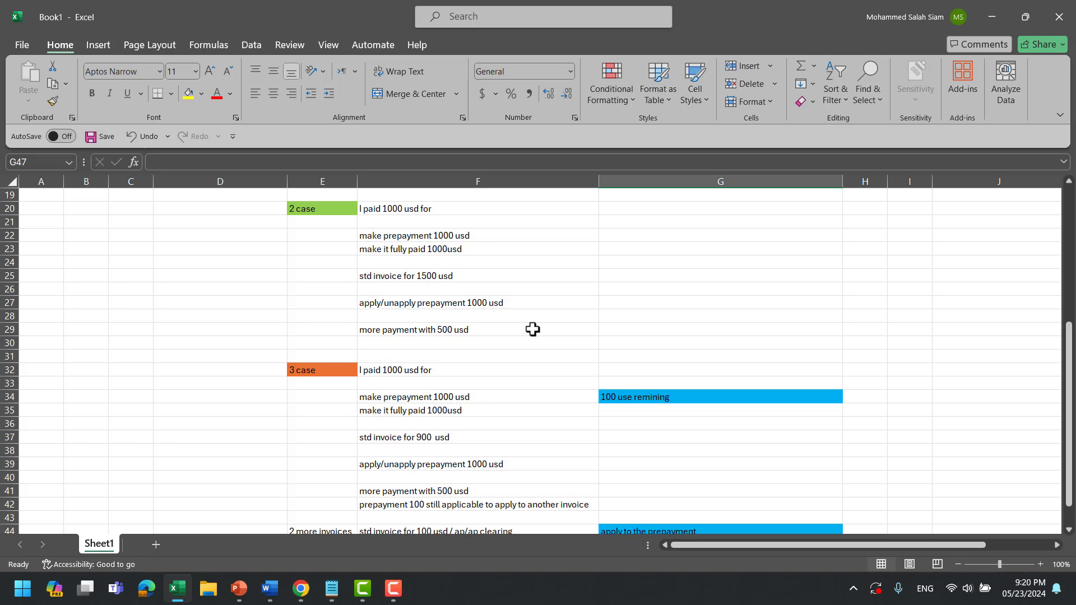
pyautogui.scroll(-4, 557, 326)
pyautogui.scroll(1, 557, 326)
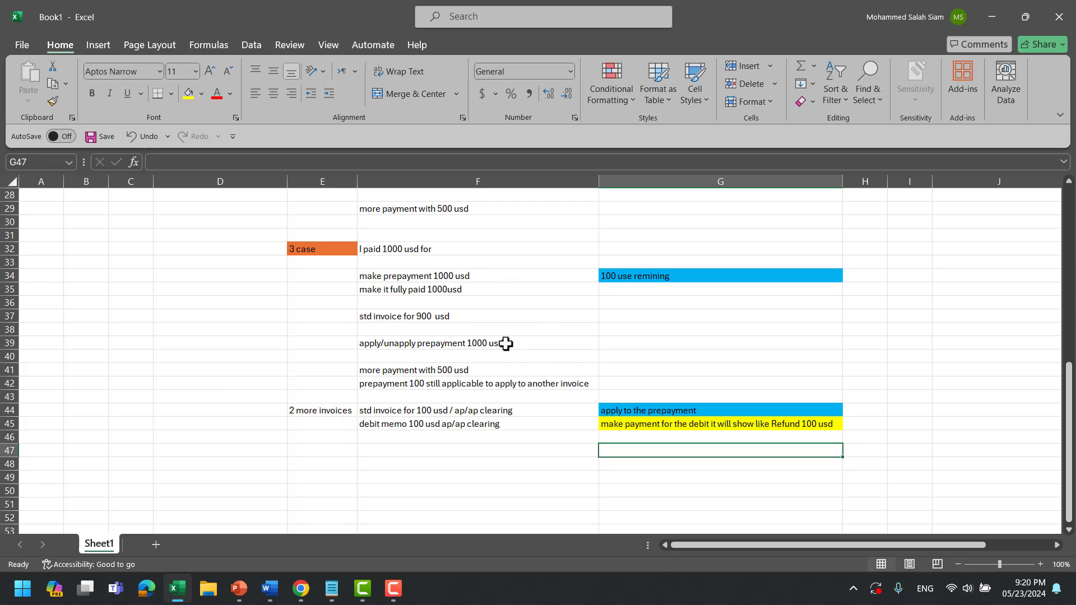
# Fill the "2 more invoices" cell E44 with standard red.
pyautogui.click(327, 413)
pyautogui.click(201, 93)
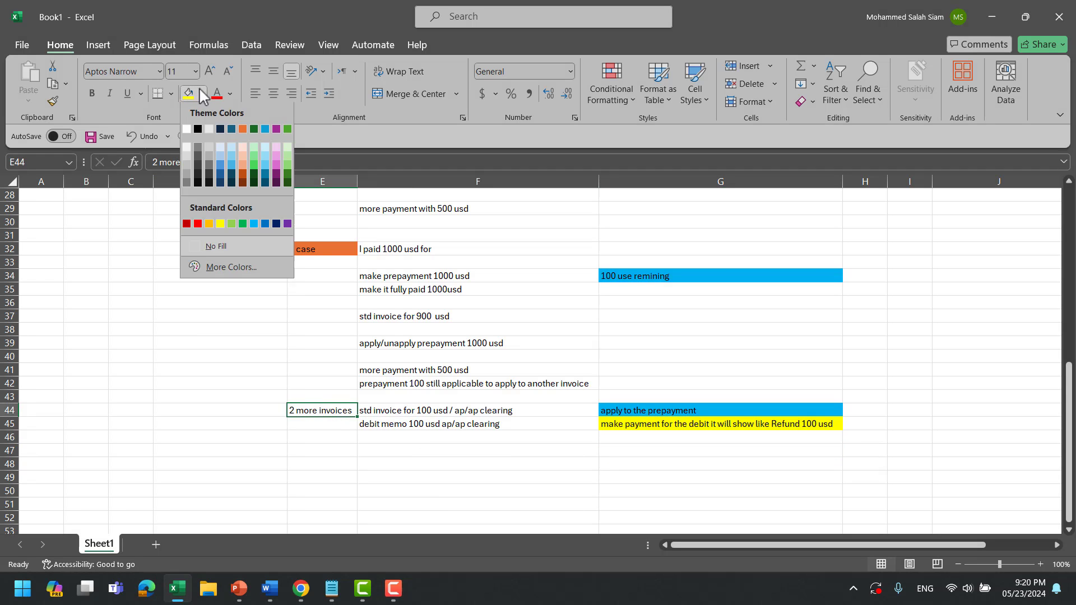
pyautogui.click(201, 225)
# Append "/ close" to the "apply to the prepayment" note in G44.
pyautogui.click(680, 412)
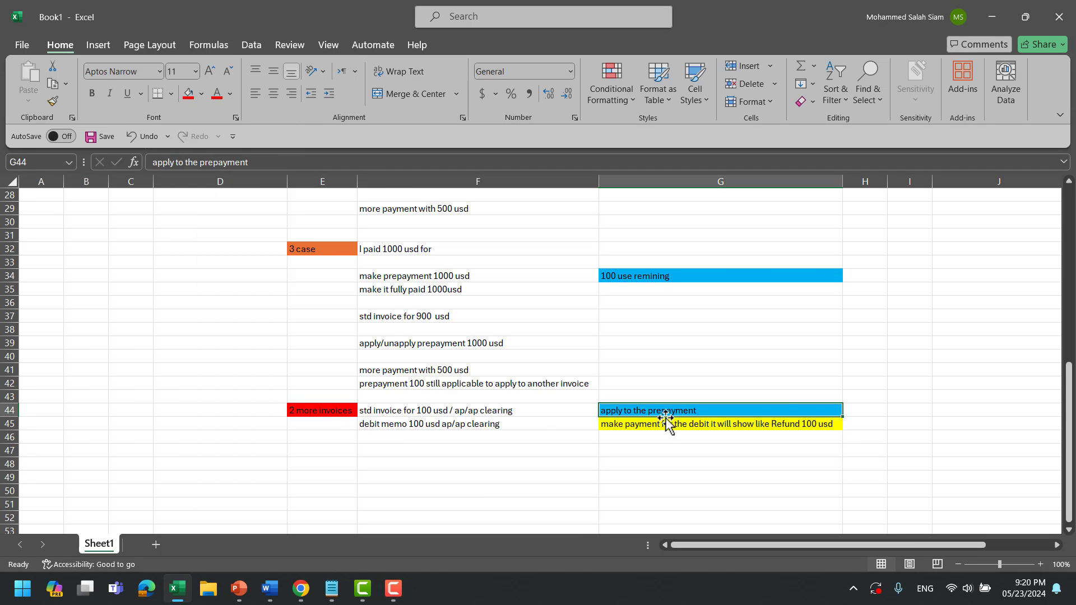
pyautogui.click(498, 413)
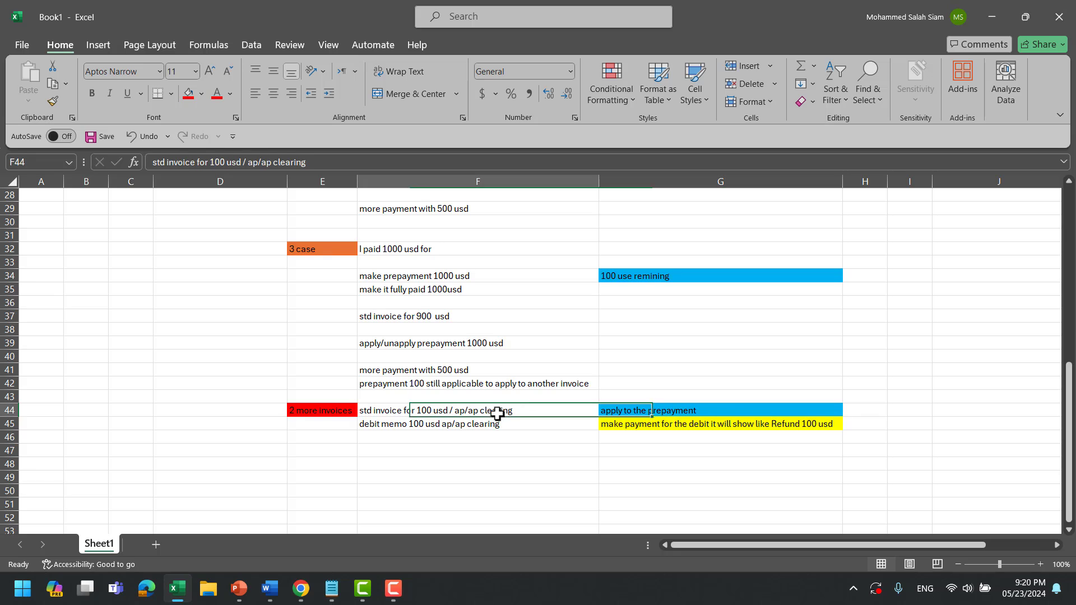
pyautogui.click(740, 420)
pyautogui.doubleClick(740, 412)
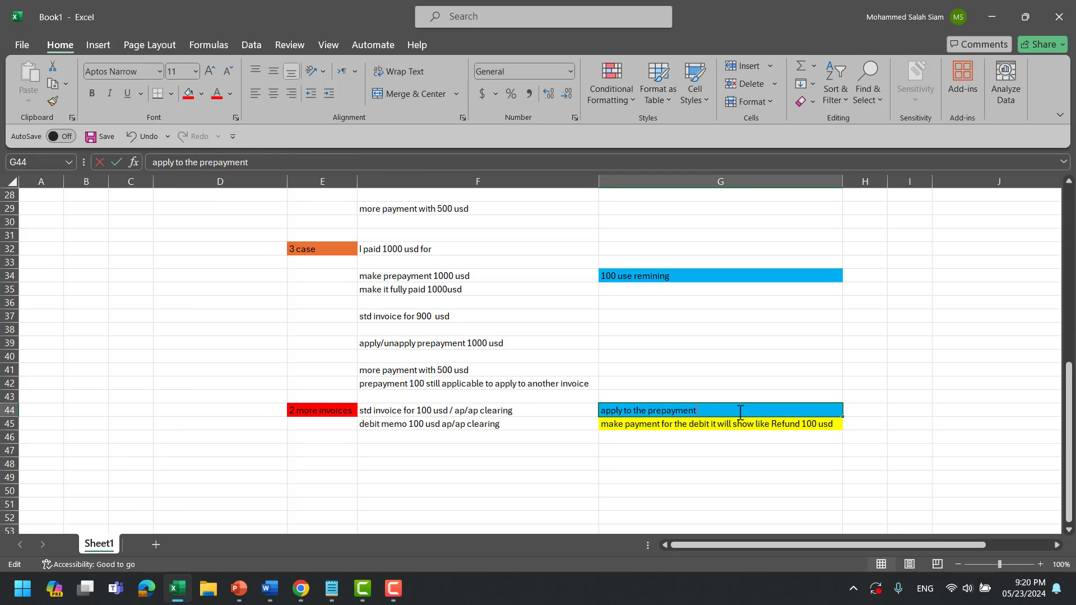
pyautogui.write('/ close')
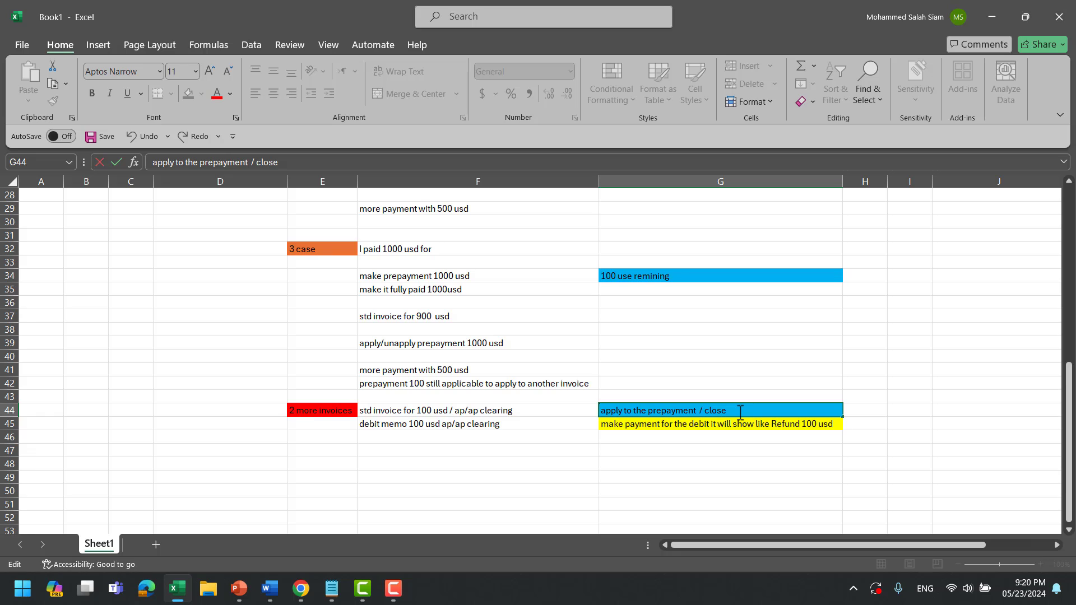
pyautogui.click(866, 425)
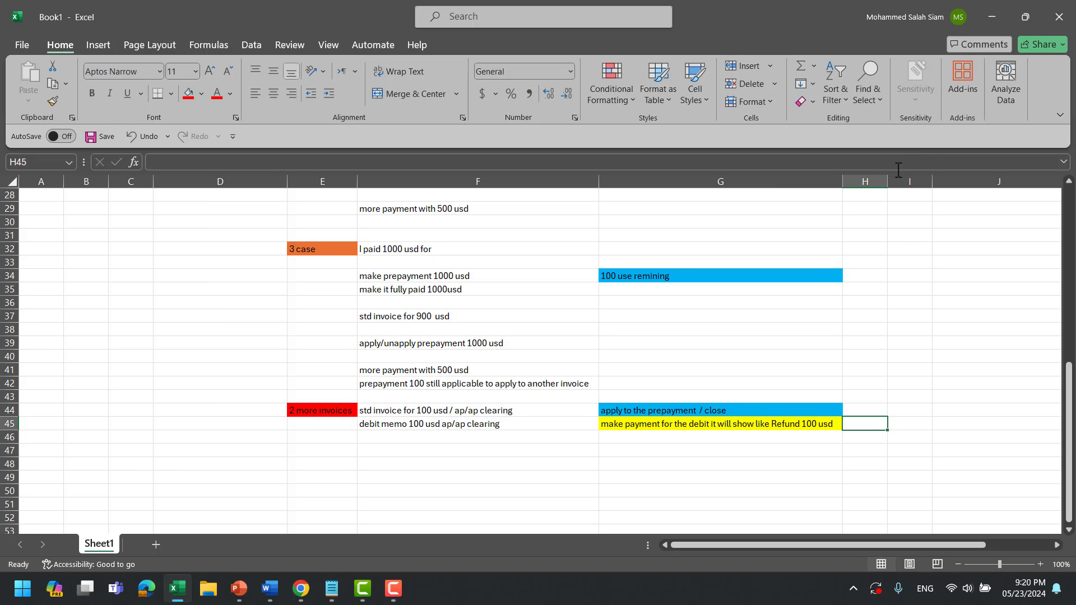
# Enter "to refund the remining amount" in H45 and fit column H to the text.
pyautogui.moveTo(891, 176); pyautogui.dragTo(890, 176)
pyautogui.write('t')
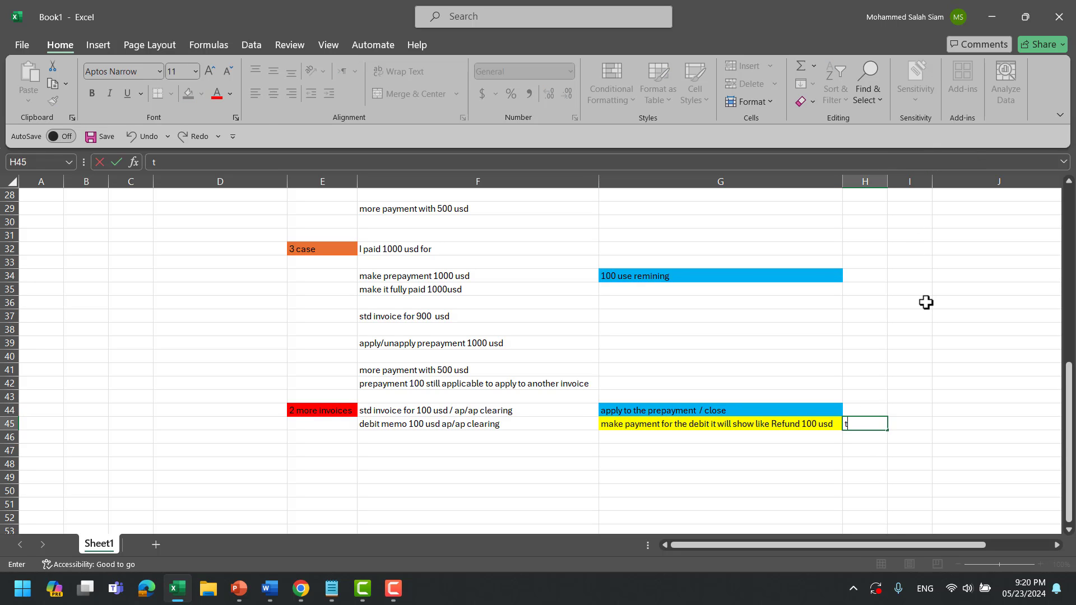
pyautogui.write('o refund the remining')
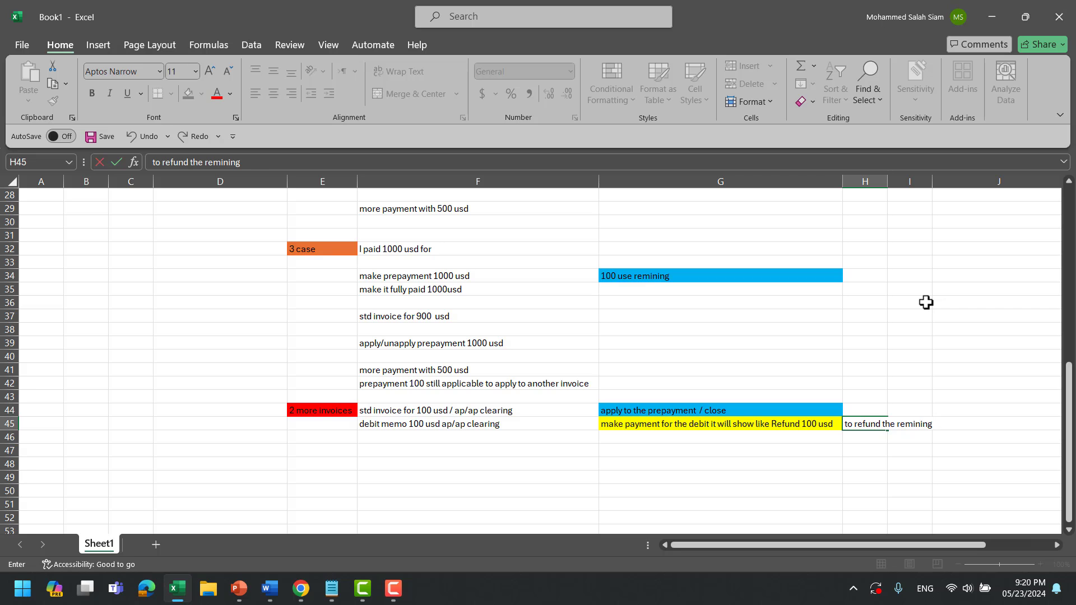
pyautogui.write(' amount')
pyautogui.click(926, 303)
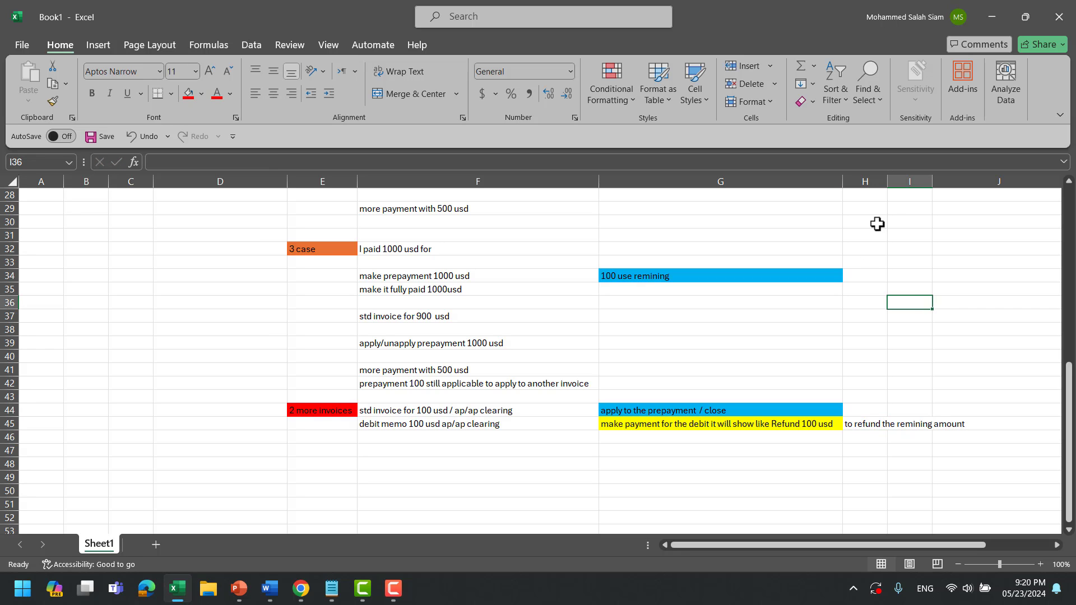
pyautogui.doubleClick(888, 181)
# Switch to Oracle Fusion in Chrome, minimize the recorder window and return to the home page.
pyautogui.scroll(8, 557, 297)
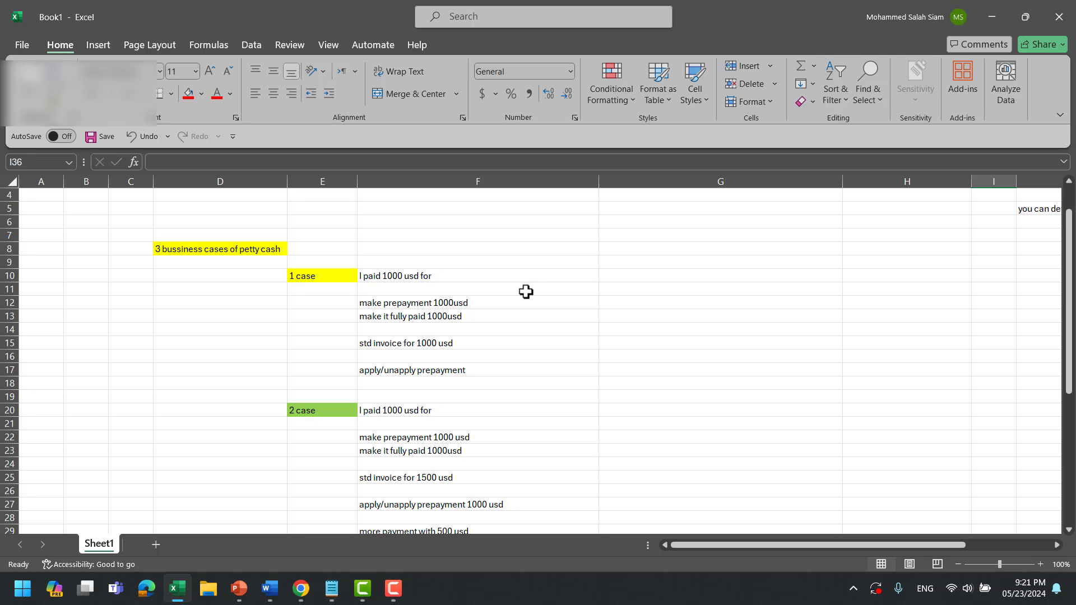
pyautogui.hotkey('alt', 'Tab')
pyautogui.hotkey('alt', 'Tab')
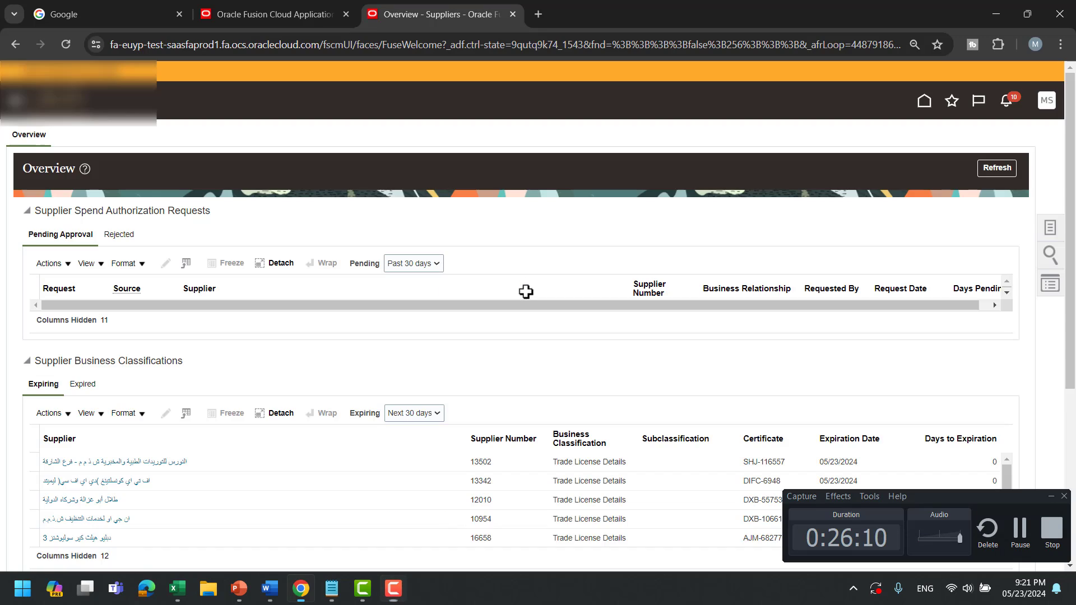
pyautogui.click(1051, 497)
pyautogui.click(927, 104)
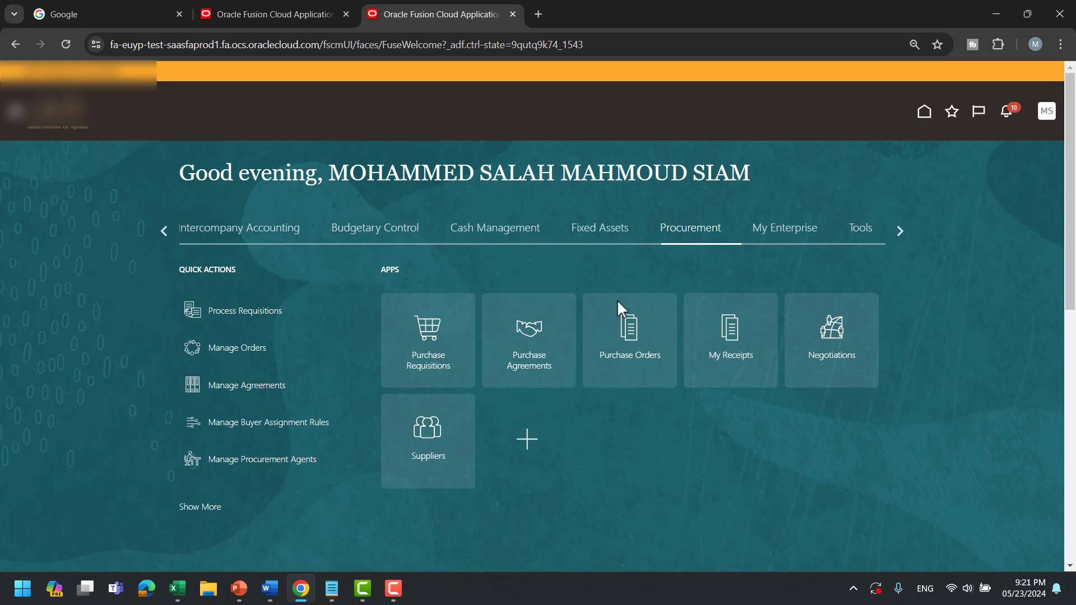
# Open the Create Invoice page from the Payables quick actions.
pyautogui.click(165, 231)
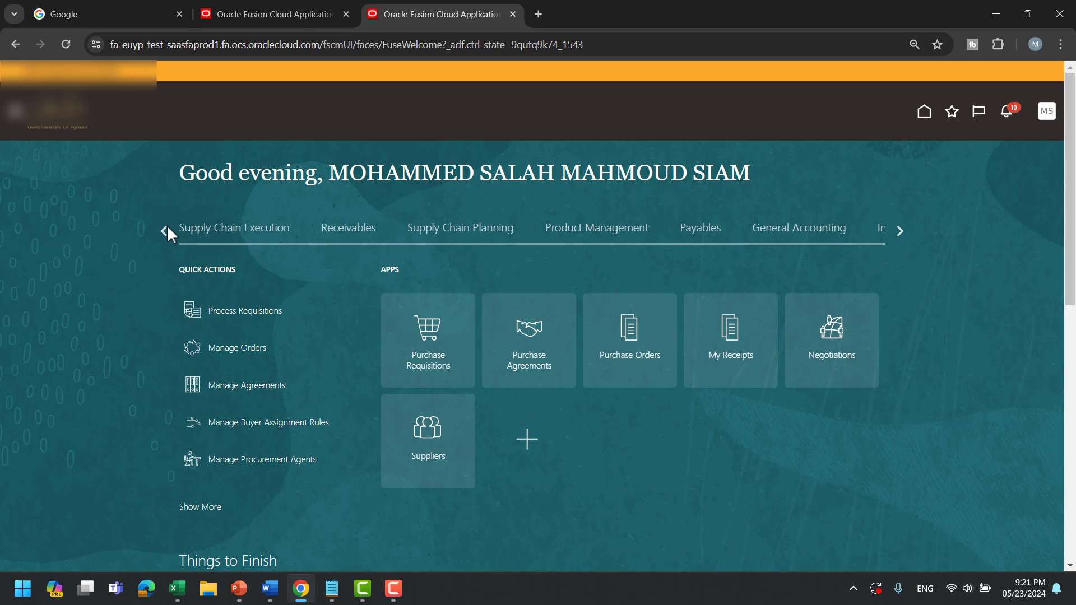
pyautogui.click(699, 231)
pyautogui.click(262, 309)
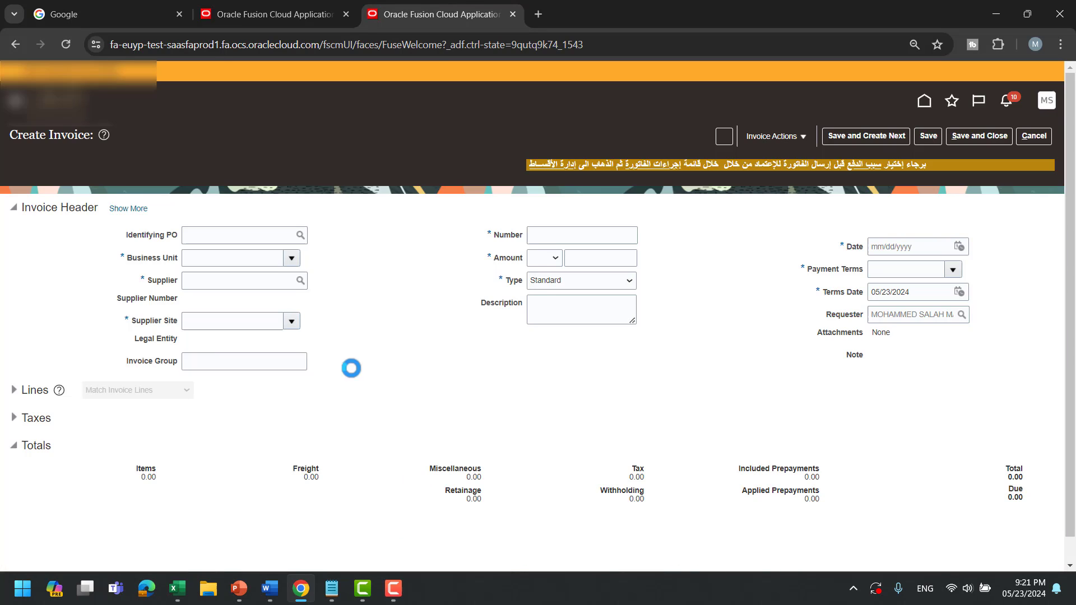
# Review case 1's prepayment, full payment and standard invoice entries in the Excel workbook, and return to the Create Invoice page in Chrome.
pyautogui.hotkey('alt', 'Tab')
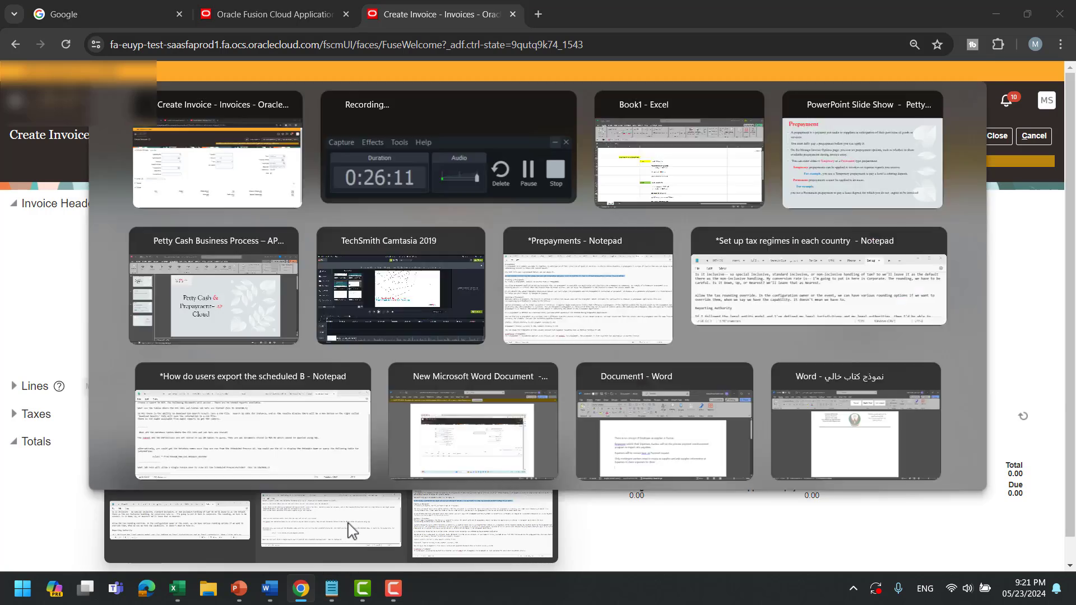
pyautogui.hotkey('alt', 'Tab')
pyautogui.press('Tab')
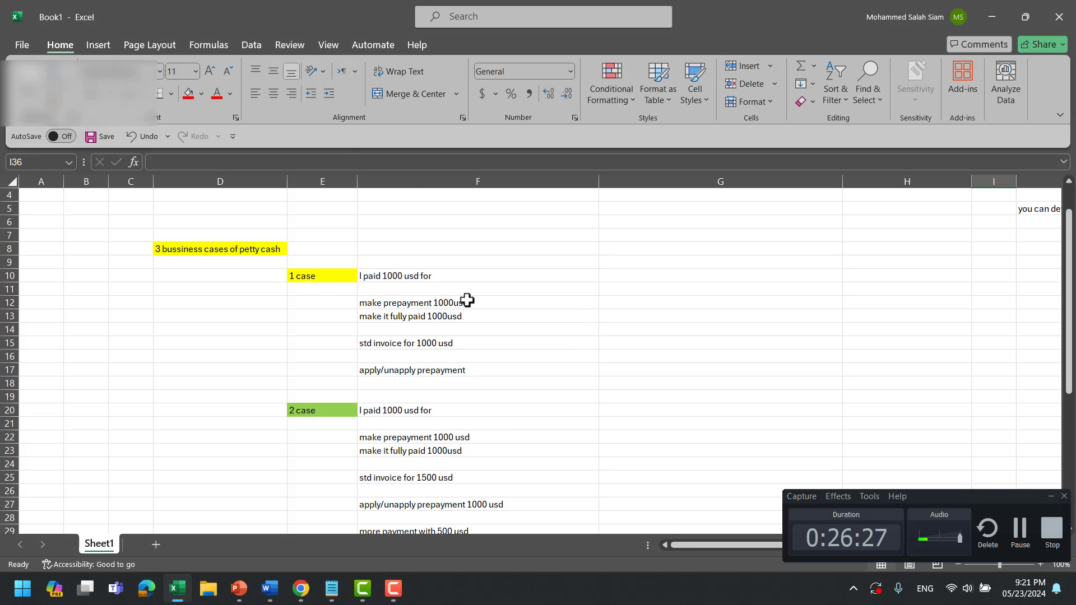
pyautogui.click(373, 274)
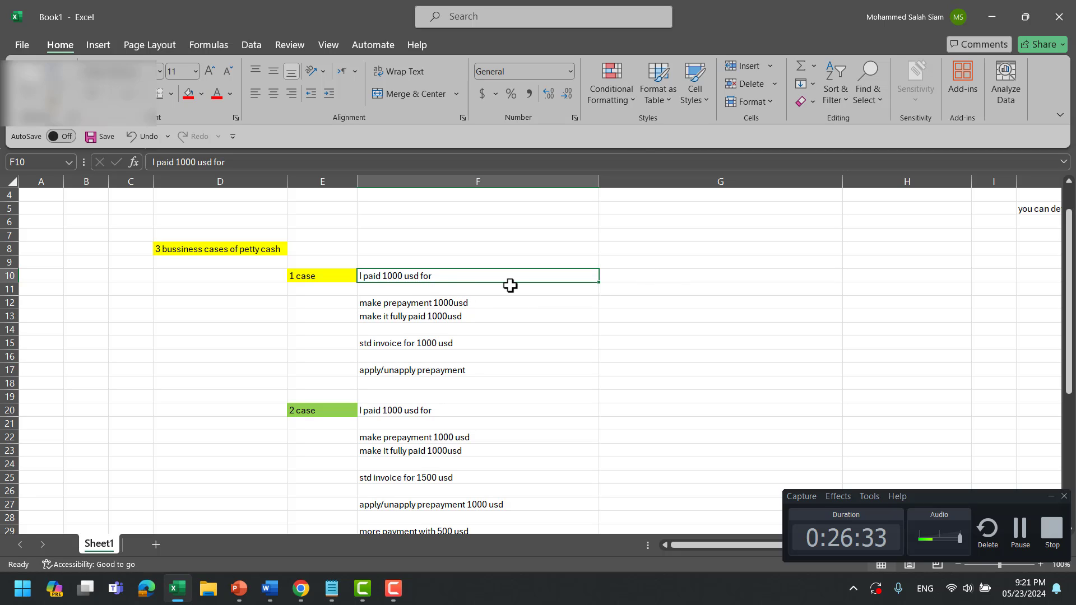
pyautogui.click(399, 318)
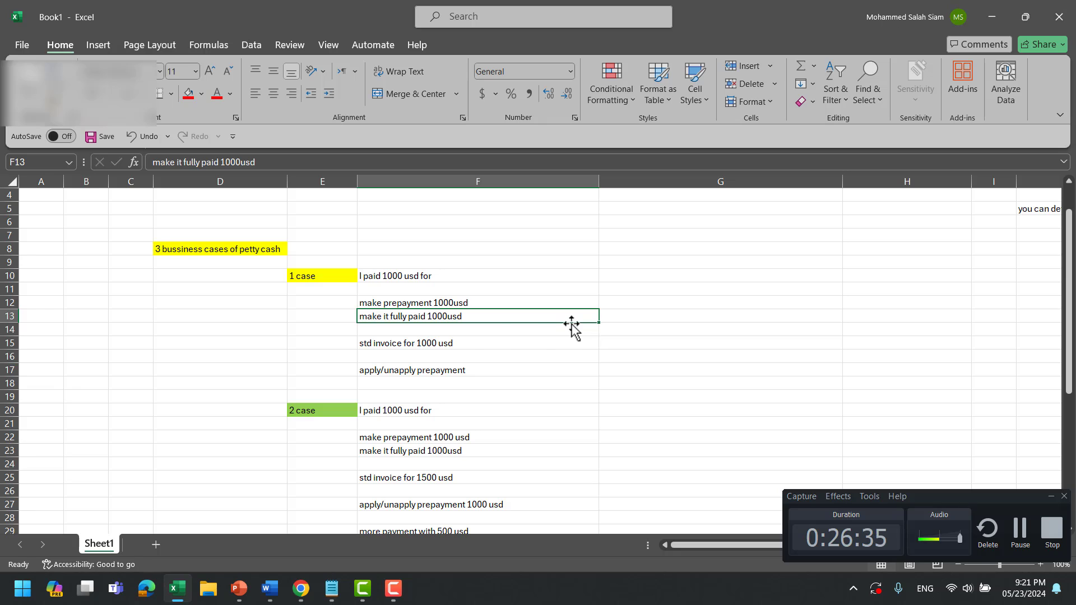
pyautogui.click(401, 345)
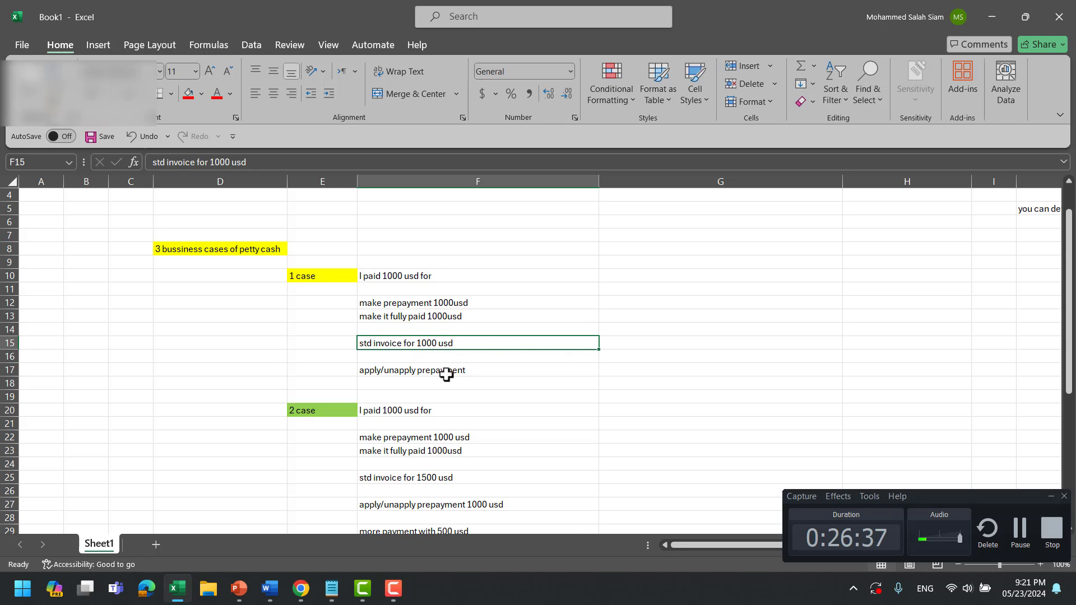
pyautogui.click(1051, 497)
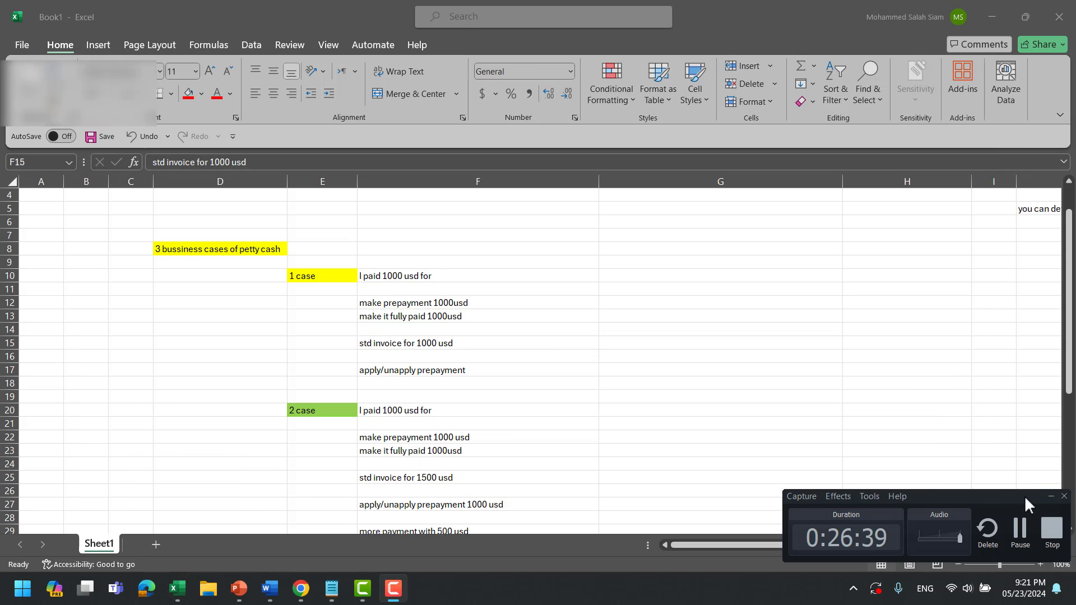
pyautogui.click(1051, 496)
pyautogui.hotkey('alt', 'Tab')
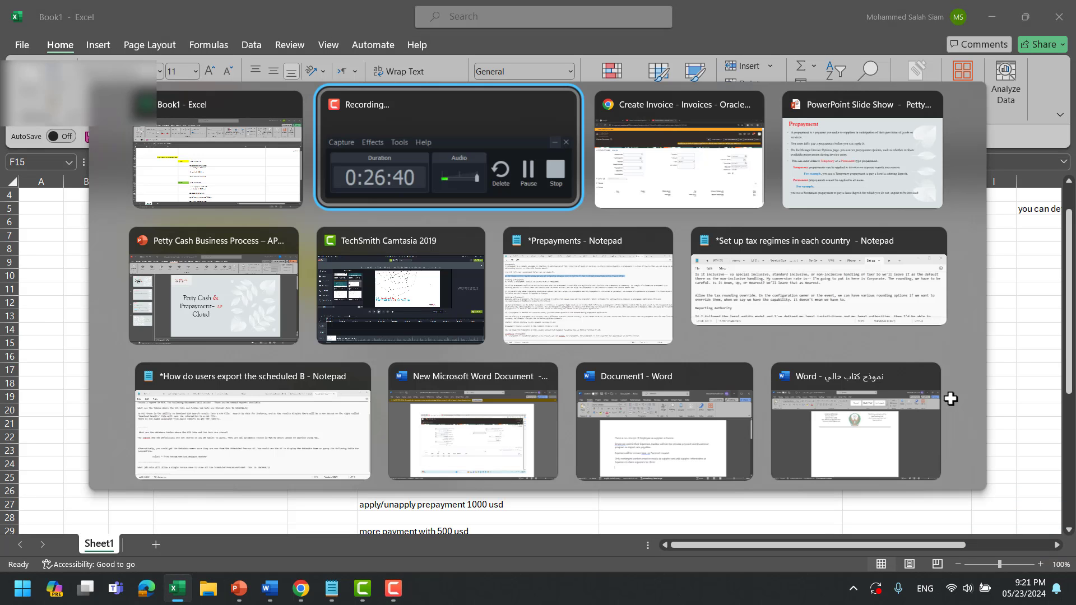
pyautogui.hotkey('alt', 'Tab')
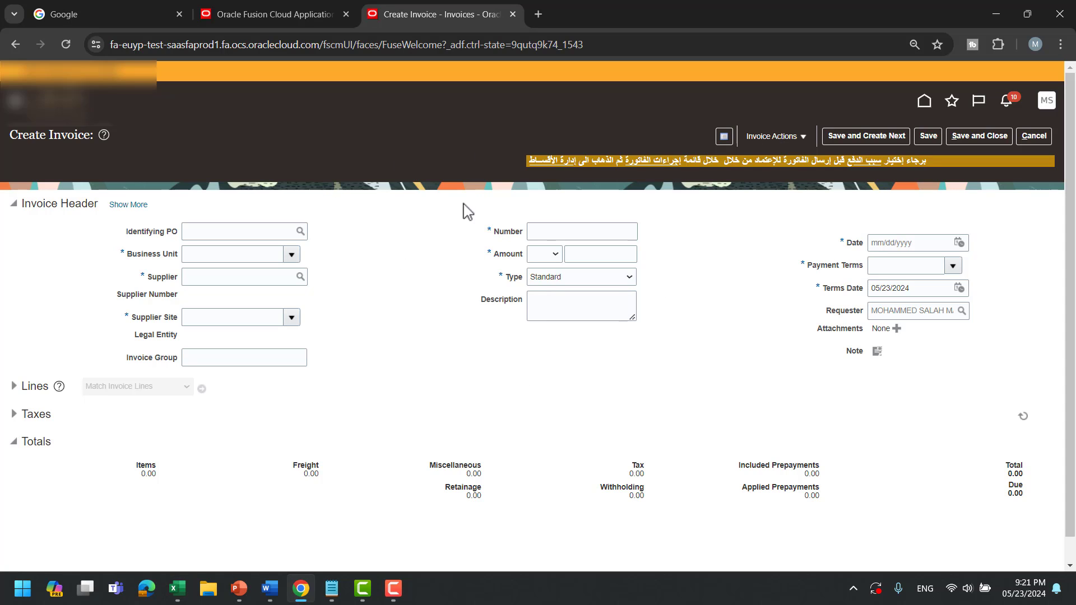
# Set the invoice's business unit to FD.دائرة المالية BU and the supplier to Petty Cash Supplier.
pyautogui.click(292, 257)
pyautogui.click(259, 297)
pyautogui.click(272, 278)
pyautogui.write('pe')
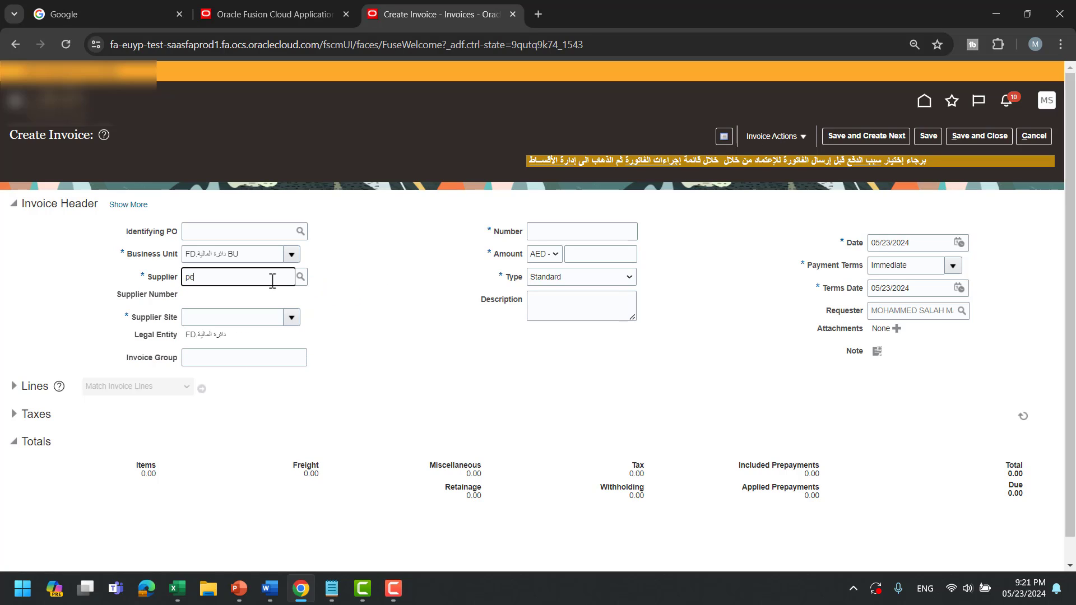
pyautogui.write('tty')
pyautogui.press('Tab')
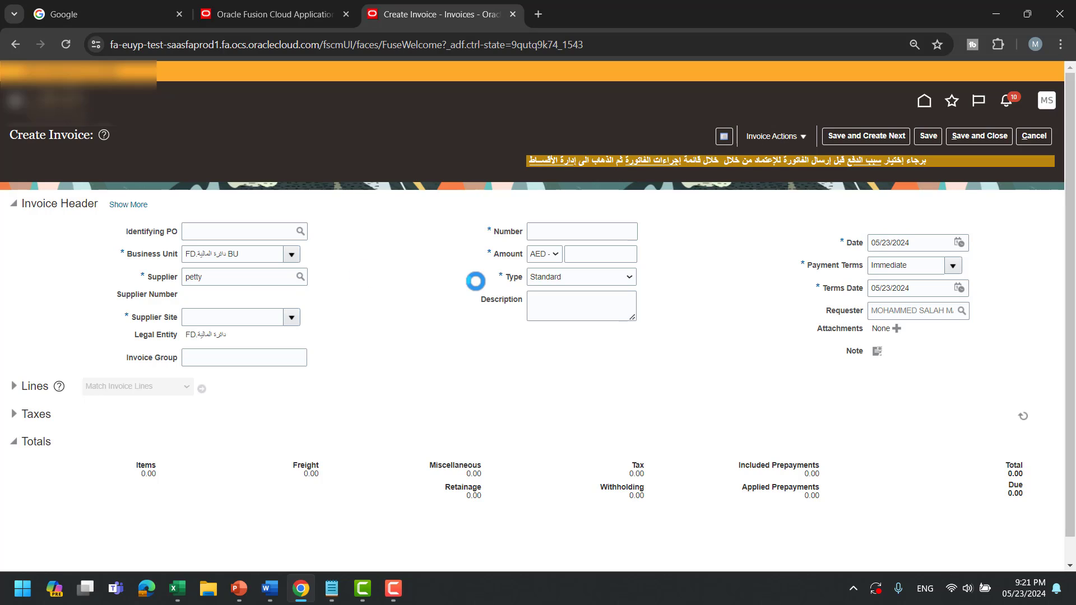
# Enter pre1 as the invoice number and 1,000 AED as the amount, and set the invoice type to Prepayment.
pyautogui.click(587, 233)
pyautogui.write('prep')
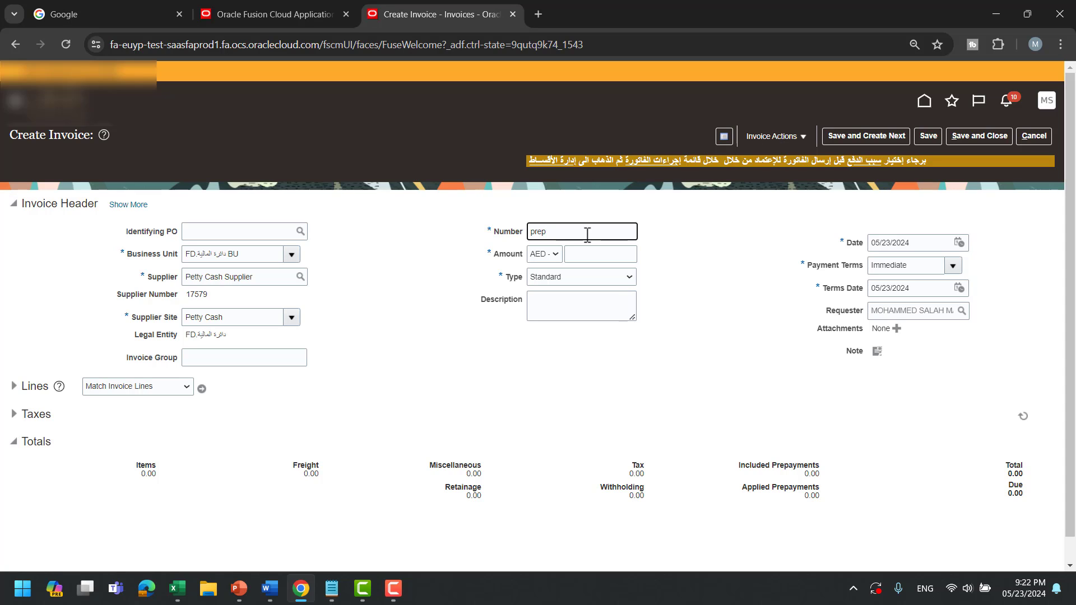
pyautogui.press('Tab')
pyautogui.press('Tab')
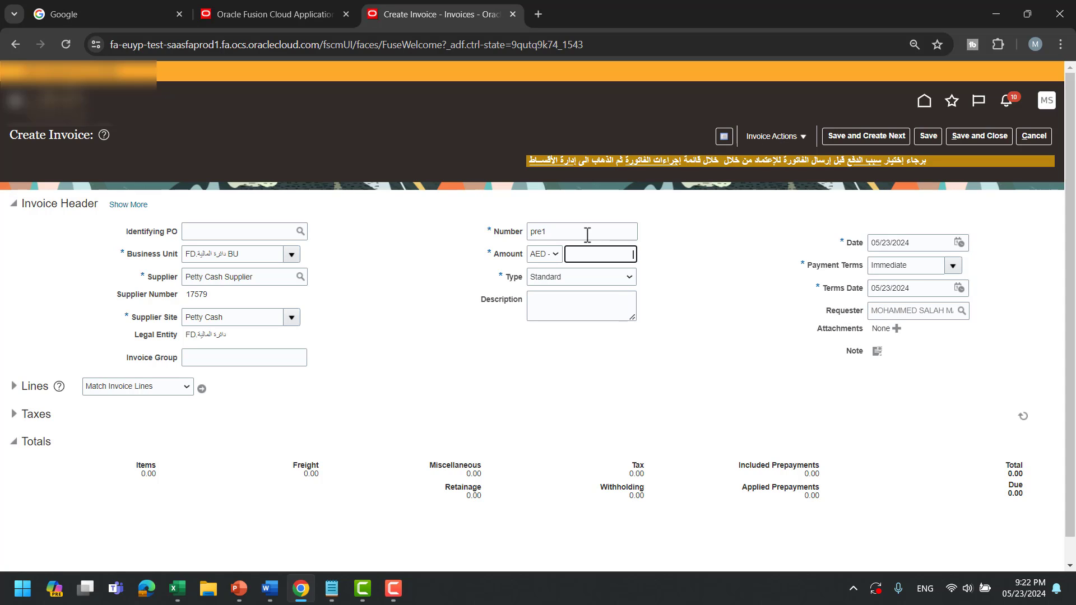
pyautogui.write('1000')
pyautogui.press('Tab')
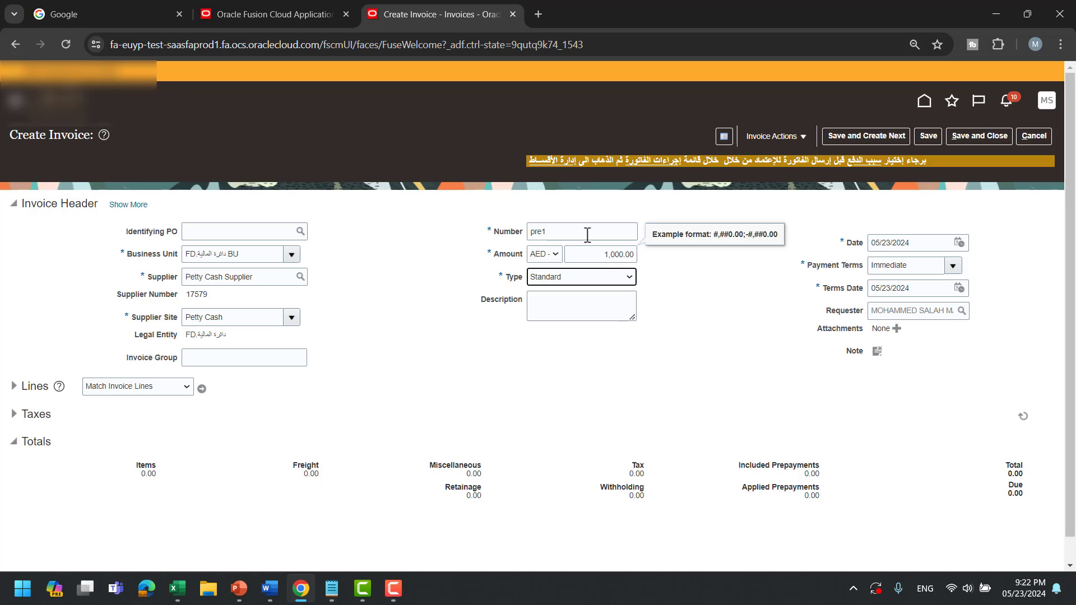
pyautogui.click(589, 284)
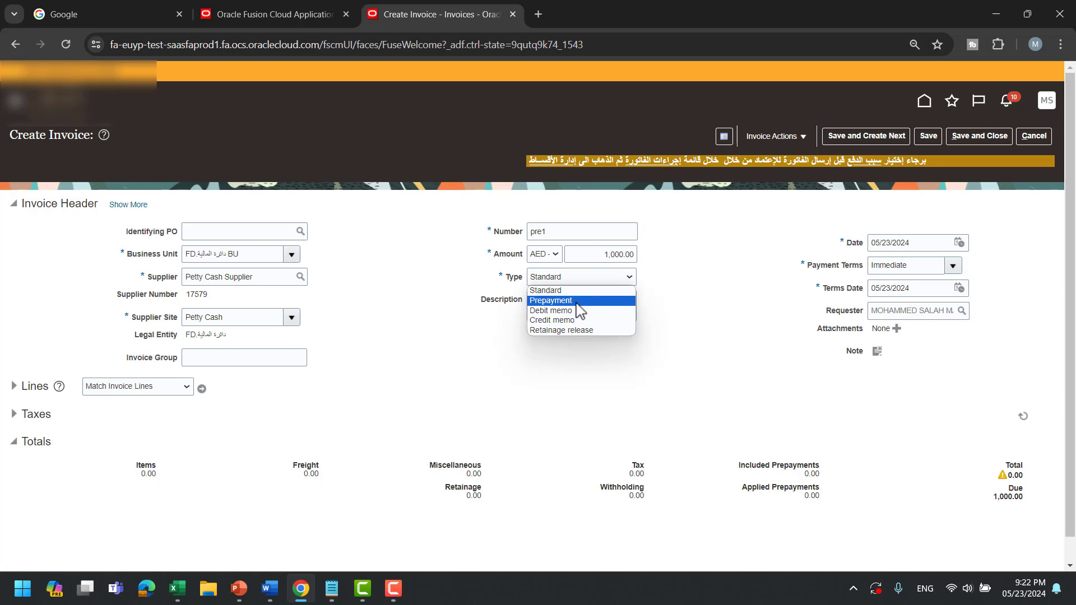
pyautogui.click(578, 301)
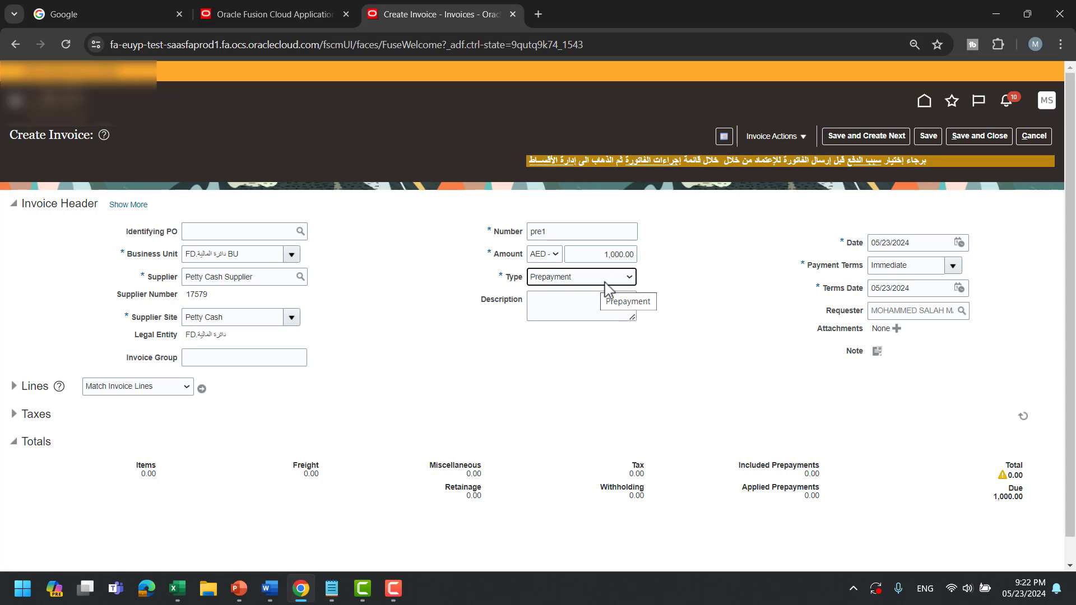
# Show the full invoice header, turn Allow prepayment application off and back on, and view the available invoice actions in between.
pyautogui.click(130, 205)
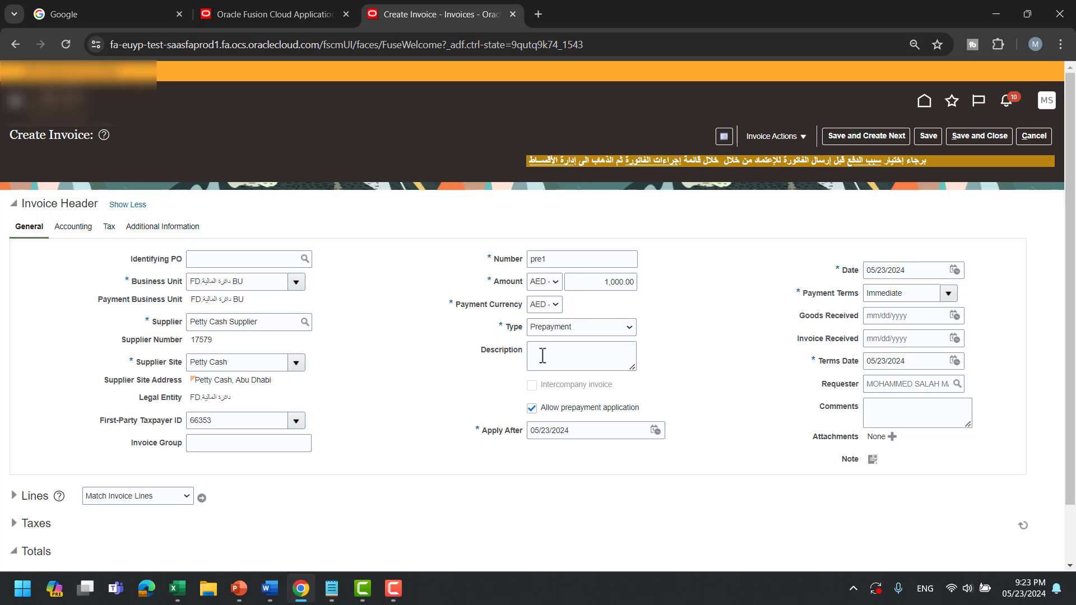
pyautogui.click(532, 408)
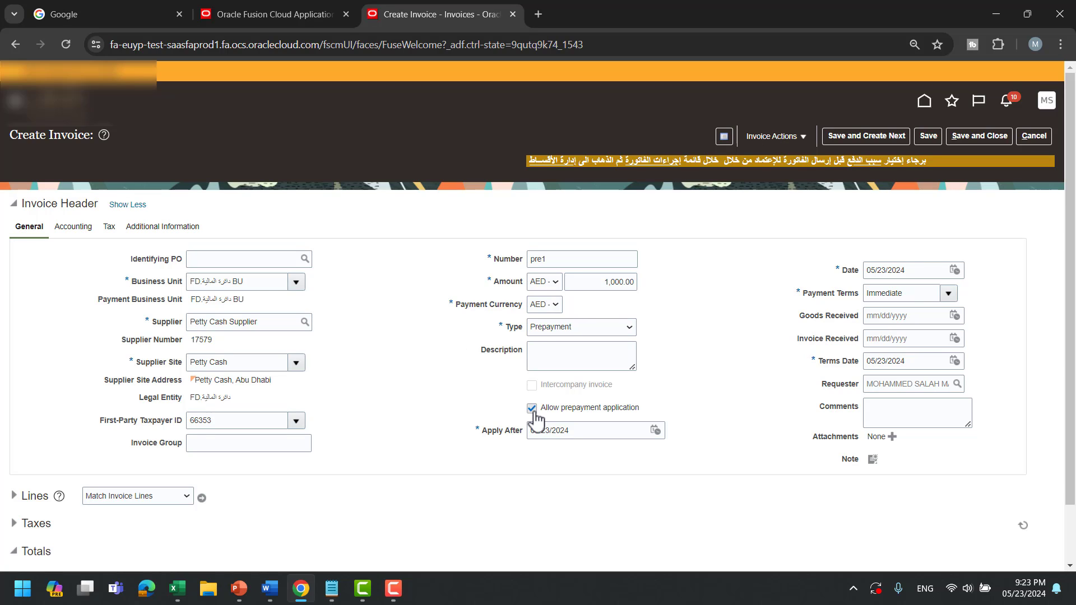
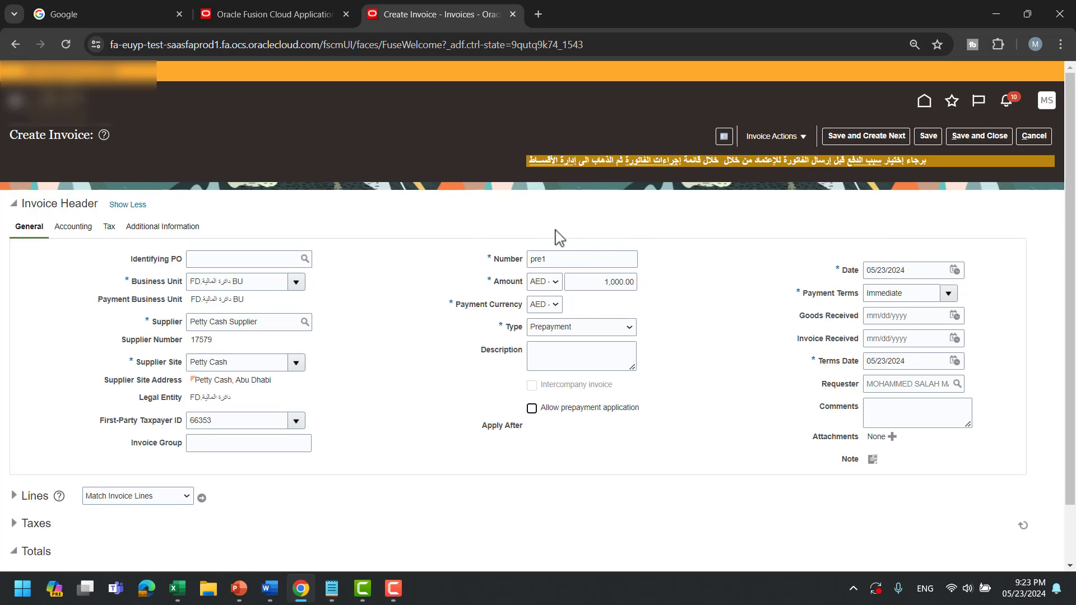
pyautogui.click(792, 139)
pyautogui.click(704, 224)
pyautogui.click(807, 136)
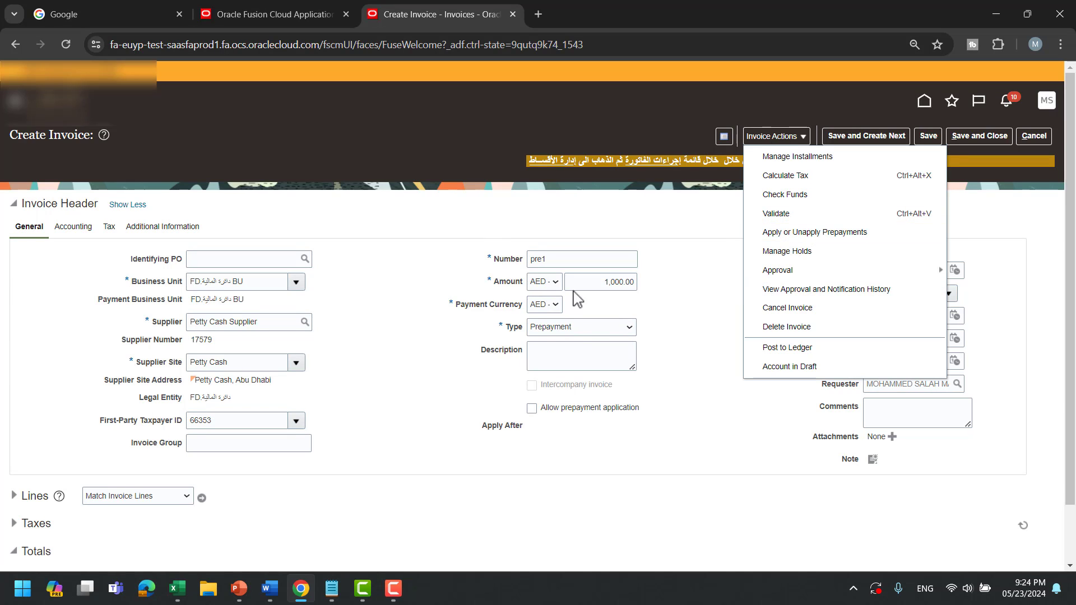
pyautogui.click(678, 304)
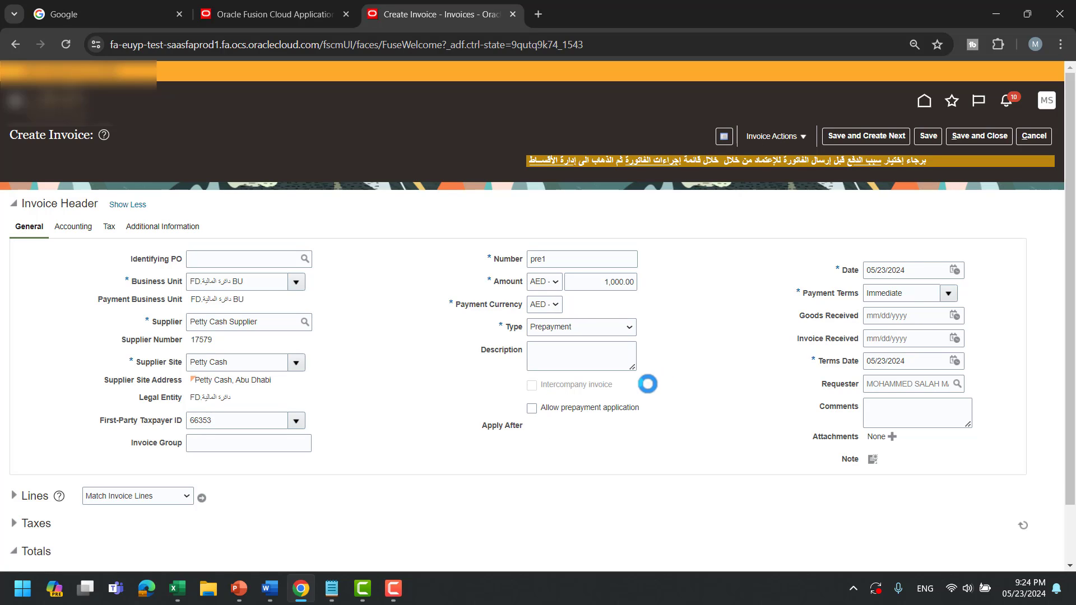
pyautogui.click(532, 408)
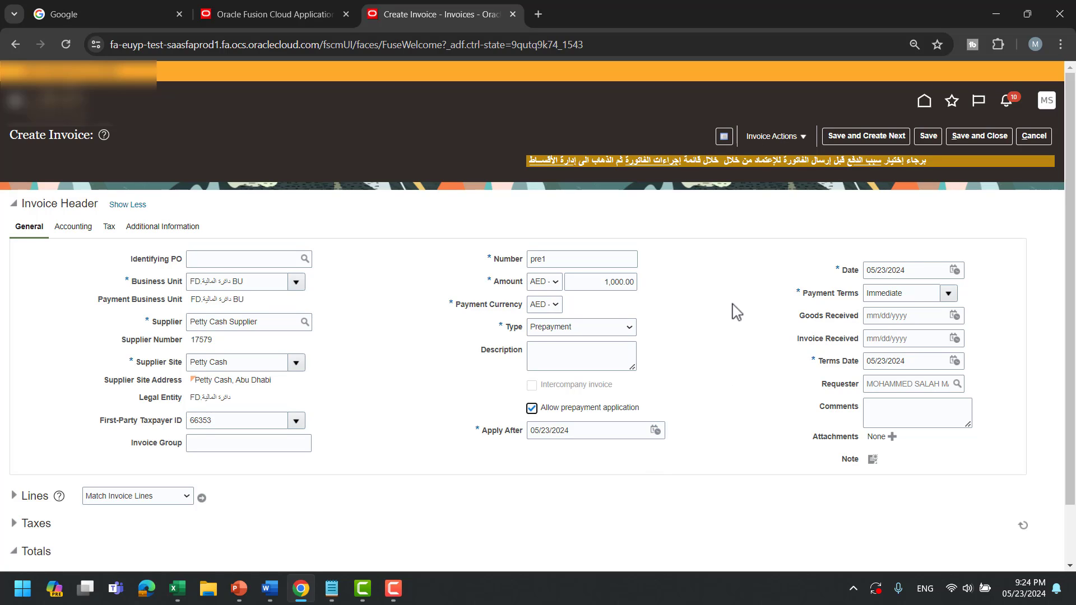
# Expand the invoice lines, widen the Distribution Combination column and set line 1's amount to 1,000.
pyautogui.scroll(-1, 10, 415)
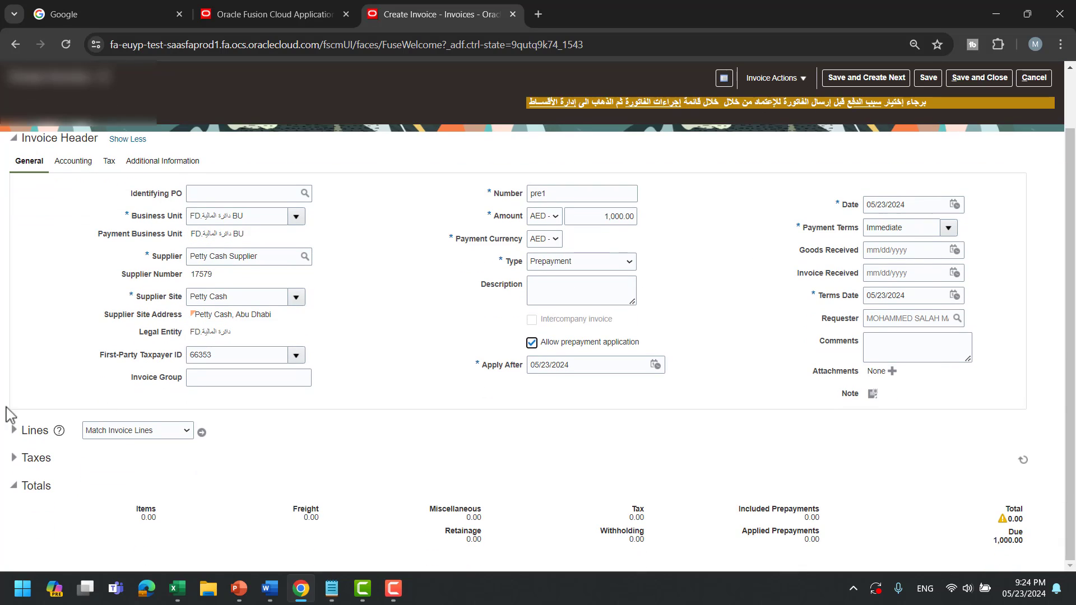
pyautogui.click(25, 431)
pyautogui.scroll(-2, 385, 279)
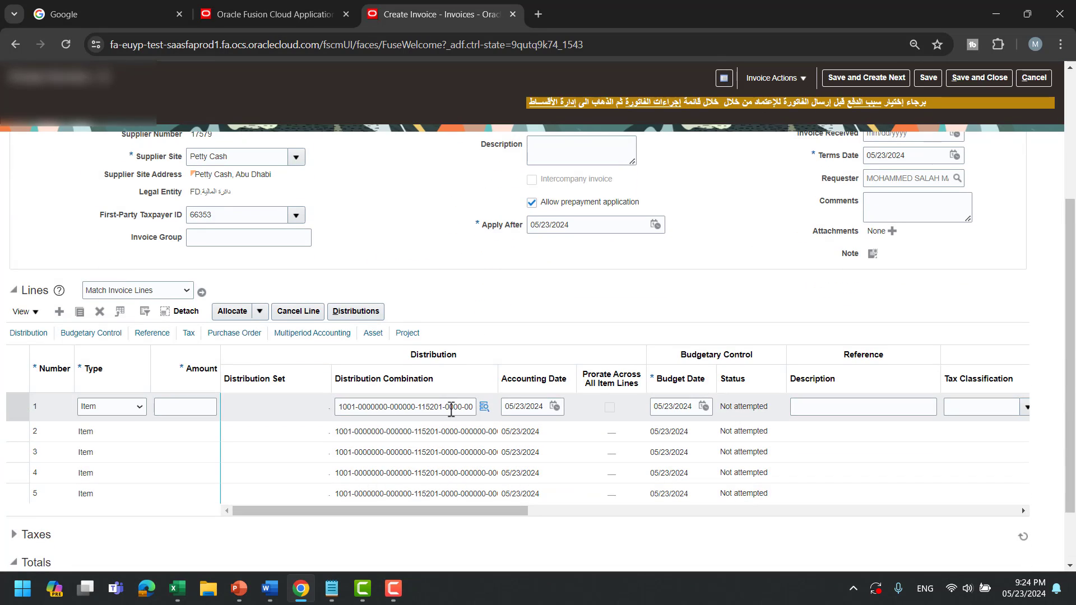
pyautogui.moveTo(498, 372); pyautogui.dragTo(584, 367)
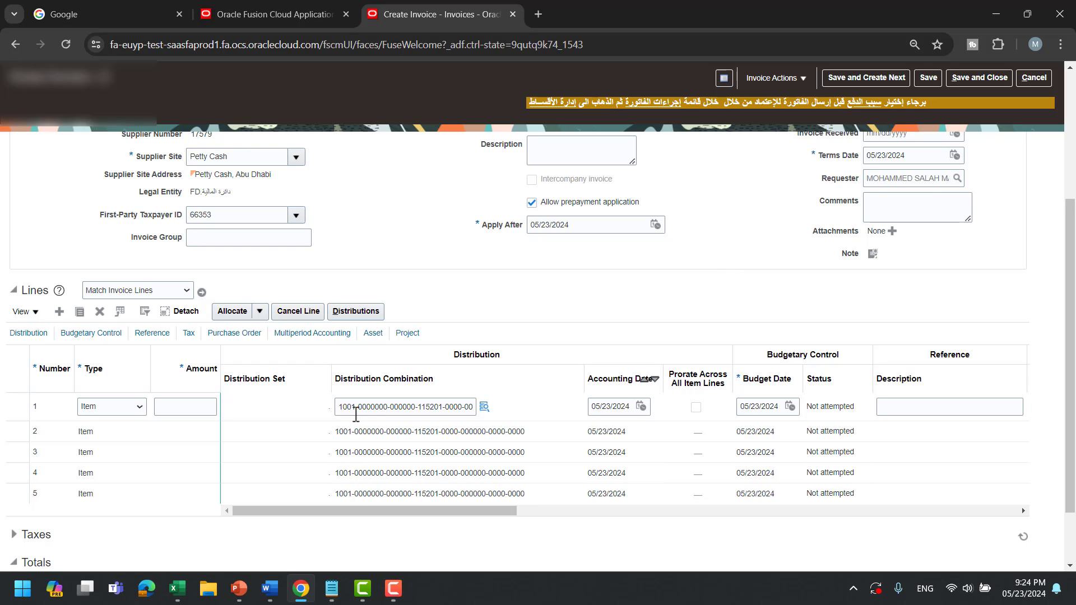
pyautogui.click(210, 407)
pyautogui.scroll(2, 437, 264)
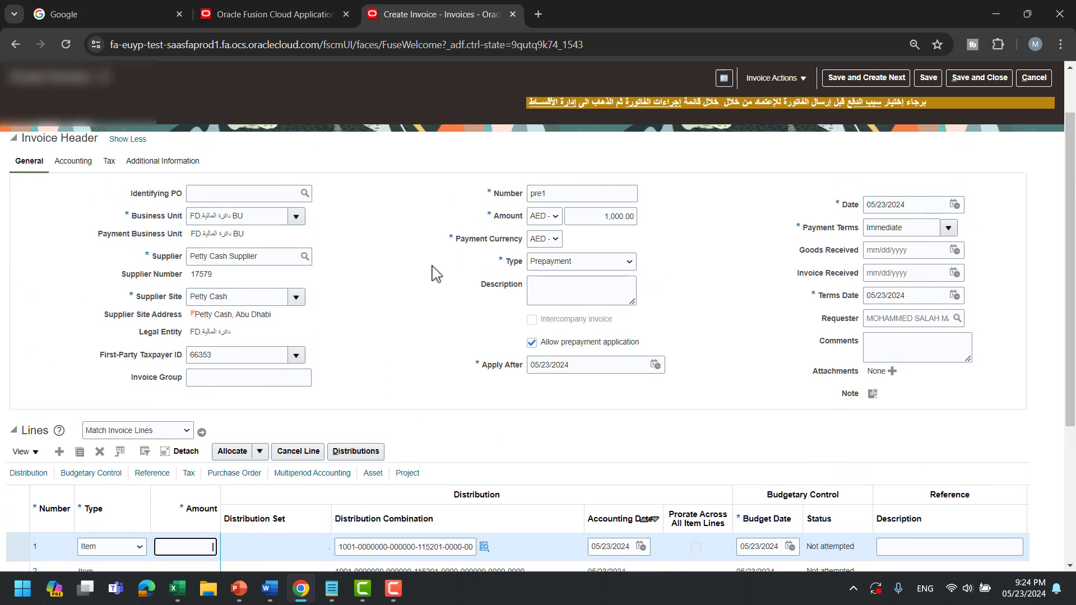
pyautogui.scroll(-1, 436, 275)
pyautogui.write('1000')
pyautogui.press('Tab')
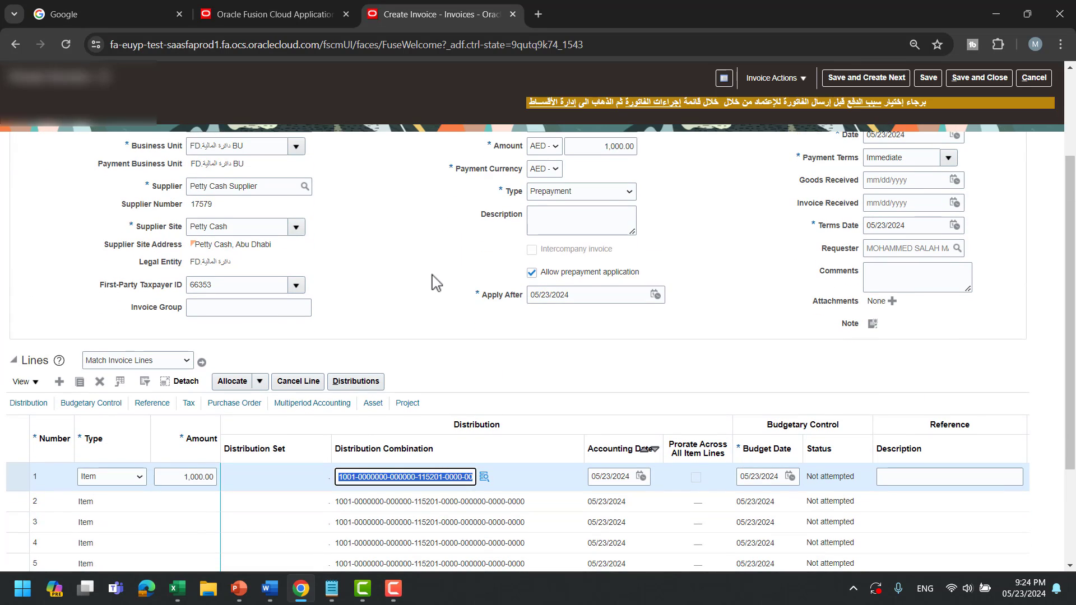
pyautogui.press('Tab')
# Set line 1's User-Defined Fiscal Classification to Not Applicable.
pyautogui.scroll(-3, 751, 279)
pyautogui.moveTo(464, 431); pyautogui.dragTo(596, 430)
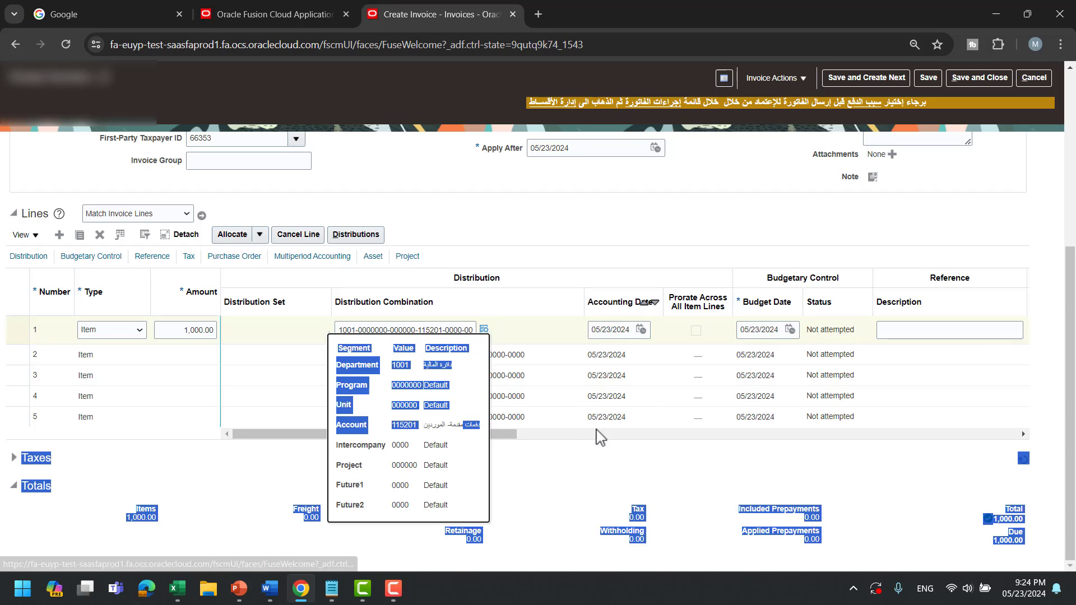
pyautogui.moveTo(510, 435); pyautogui.dragTo(698, 437)
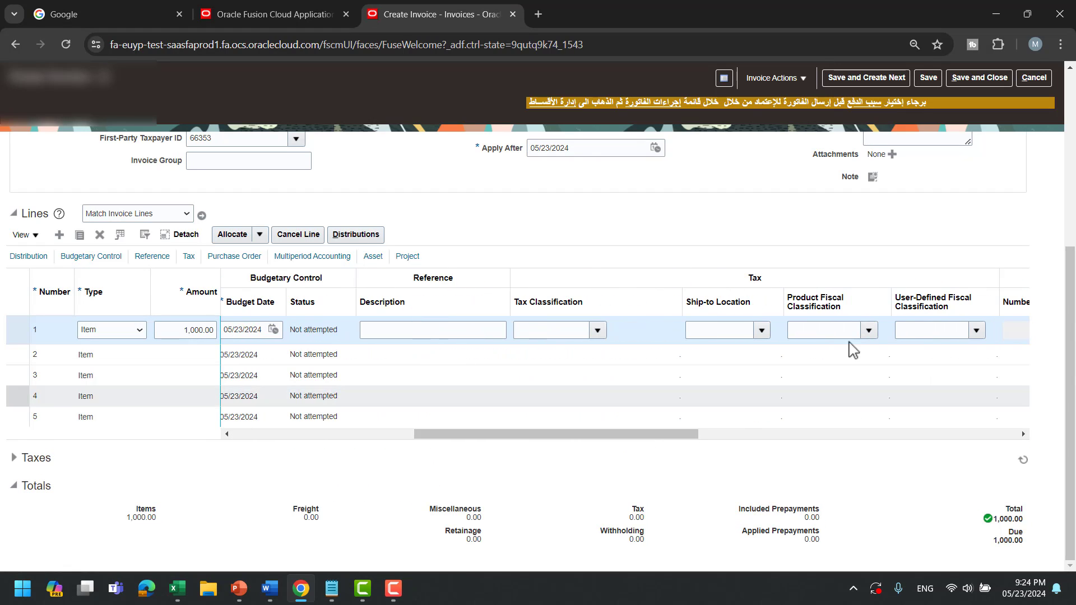
pyautogui.click(978, 330)
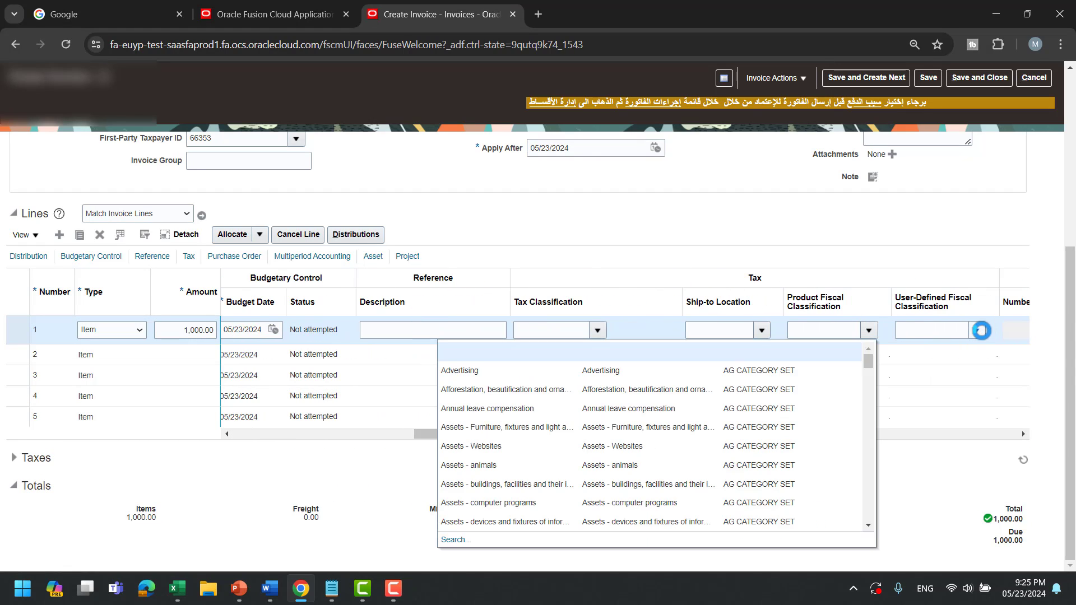
pyautogui.click(982, 331)
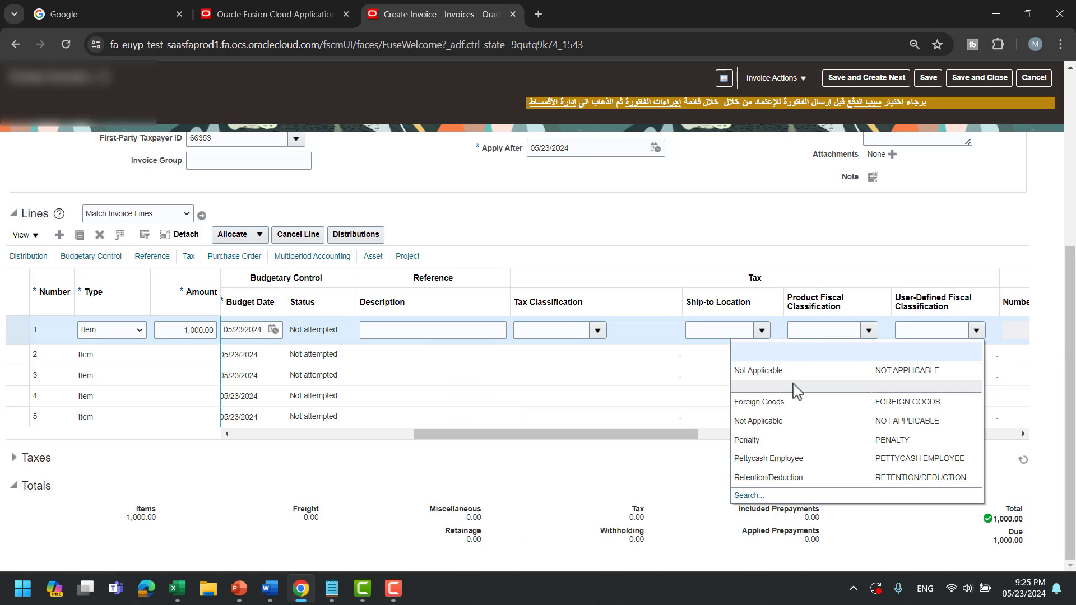
pyautogui.click(780, 379)
pyautogui.moveTo(665, 444); pyautogui.dragTo(697, 440)
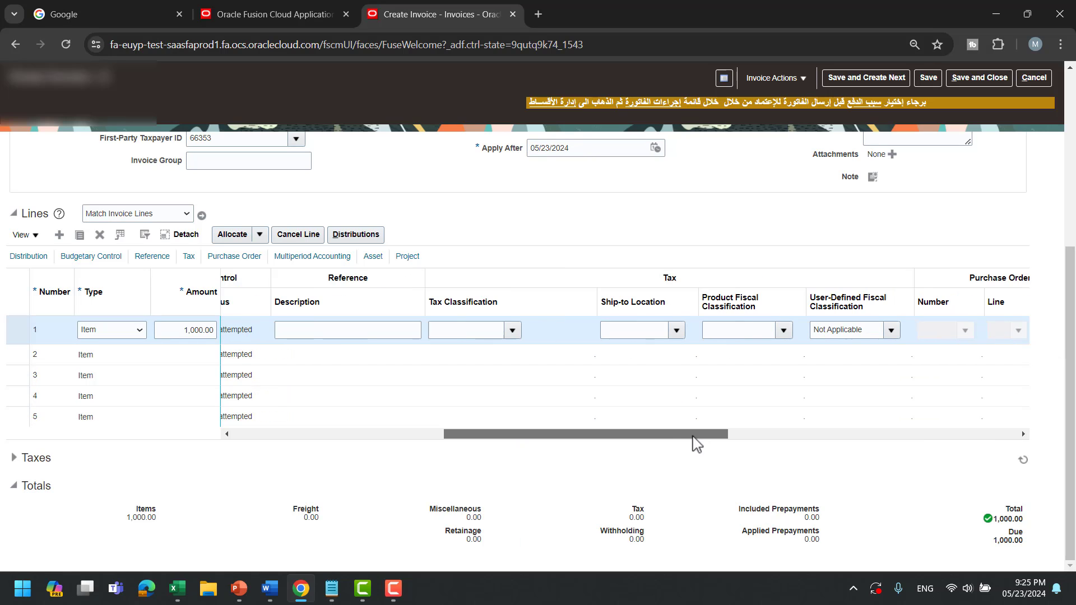
pyautogui.scroll(3, 726, 269)
pyautogui.scroll(1, 725, 269)
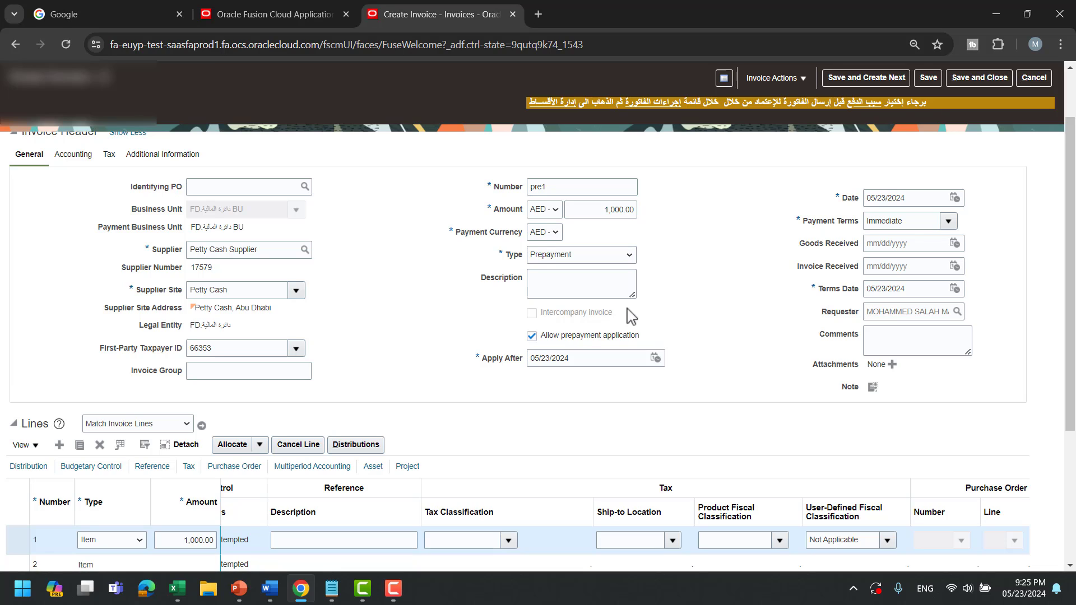
pyautogui.scroll(-1, 754, 310)
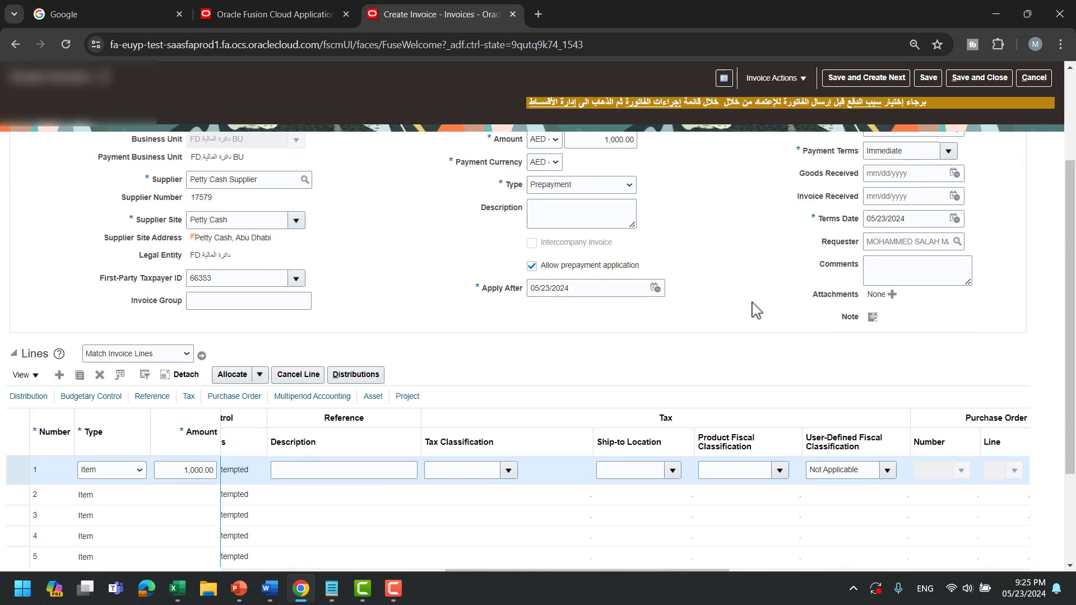
pyautogui.scroll(-2, 754, 310)
pyautogui.scroll(3, 750, 302)
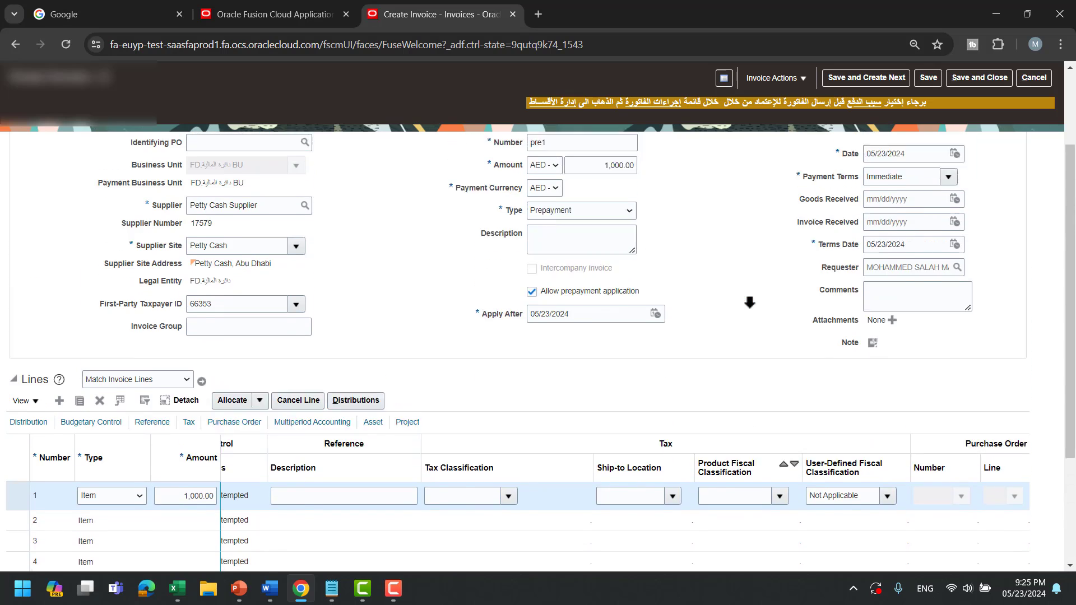
pyautogui.scroll(-1, 754, 310)
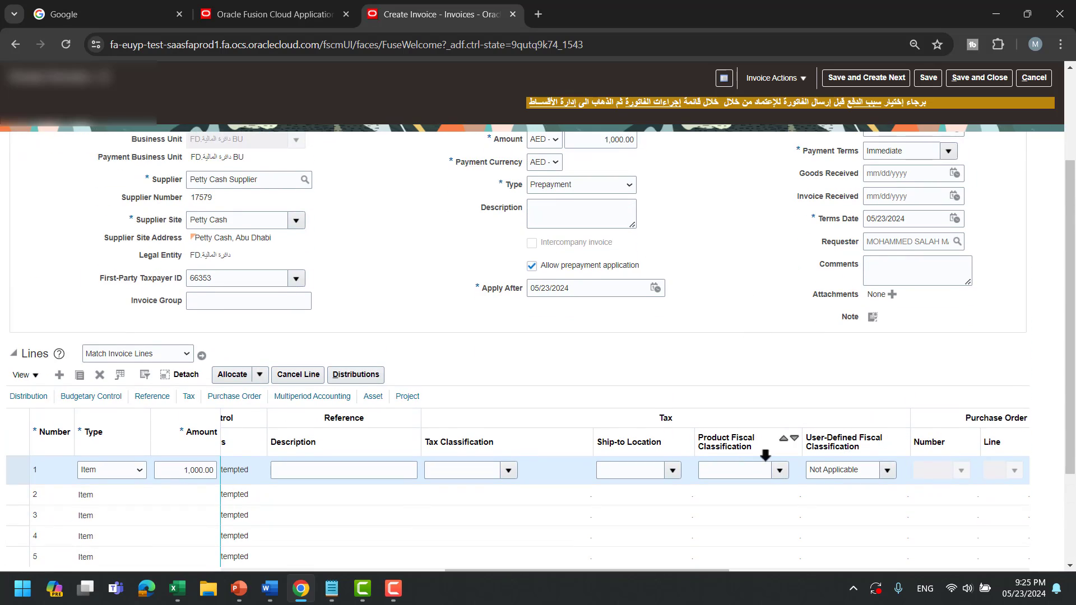
# Review the invoice lines and totals, save the pre1 prepayment invoice and validate it.
pyautogui.scroll(-2, 671, 410)
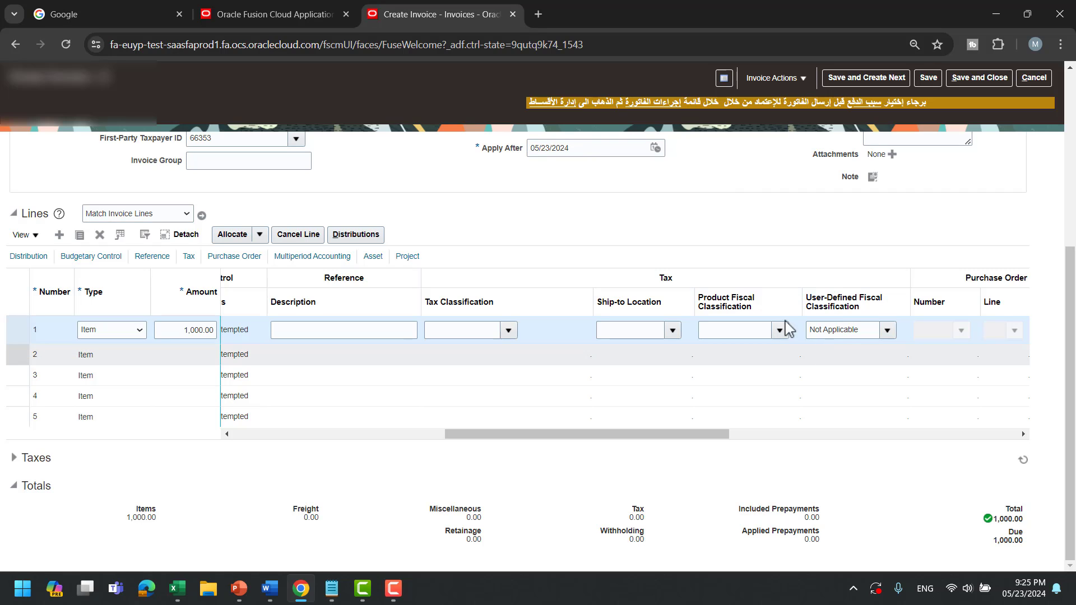
pyautogui.scroll(2, 741, 234)
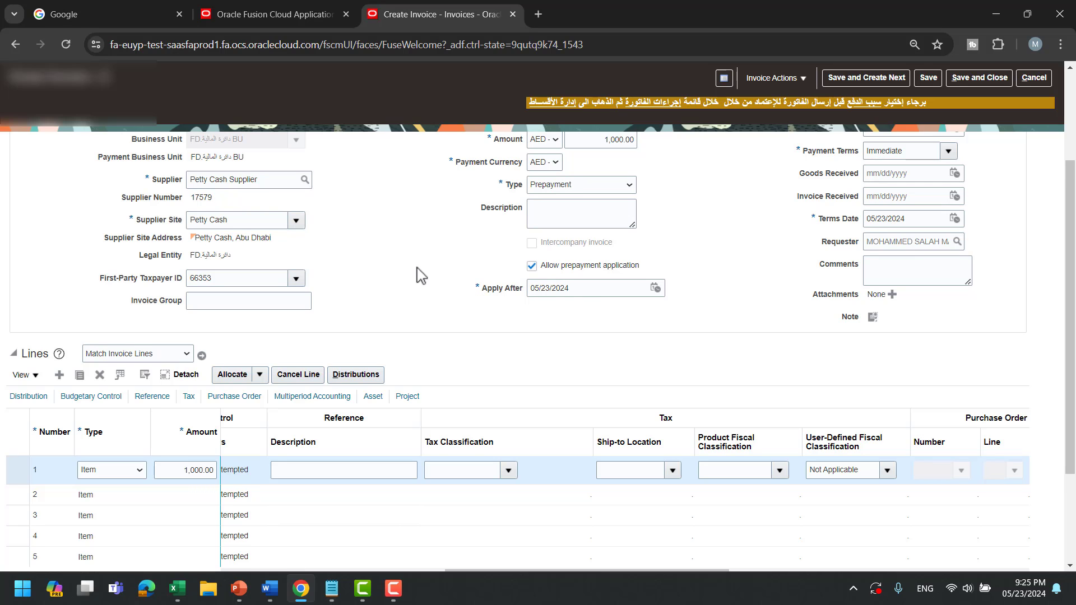
pyautogui.scroll(-3, 425, 277)
pyautogui.scroll(6, 889, 253)
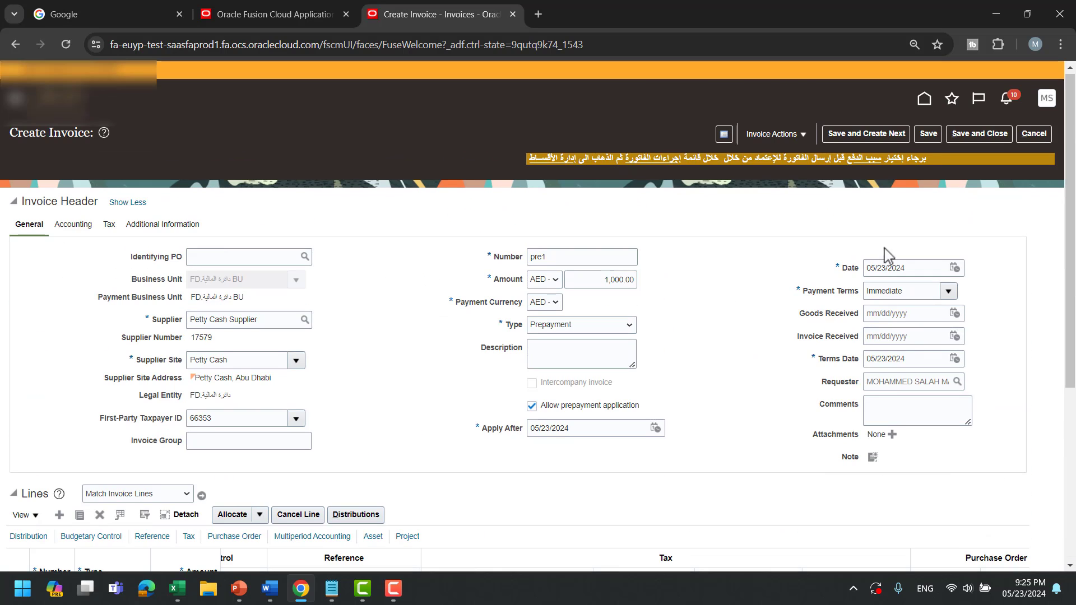
pyautogui.click(931, 134)
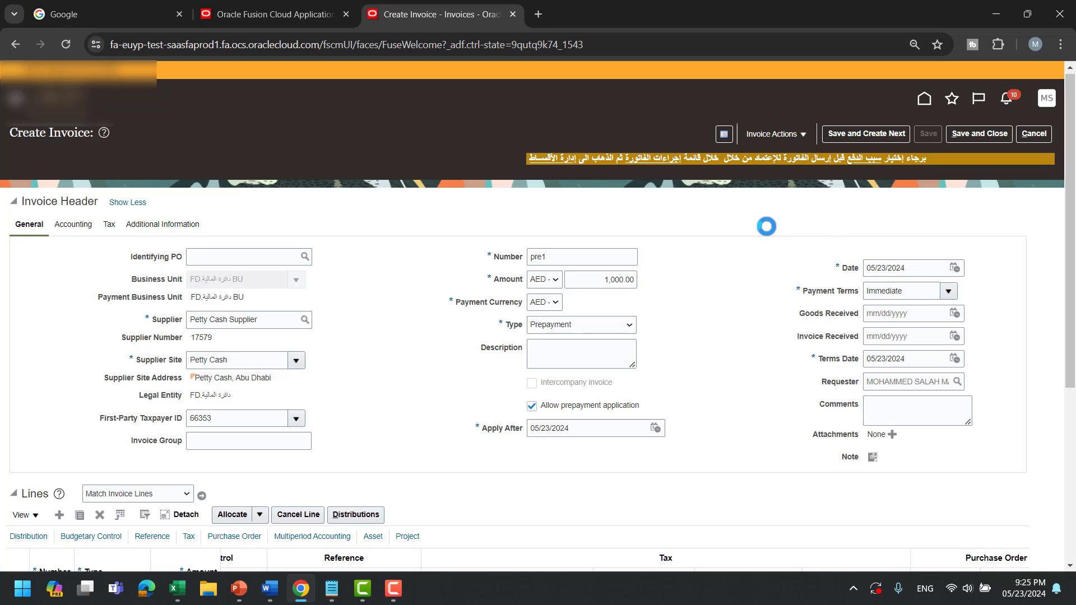
pyautogui.click(776, 134)
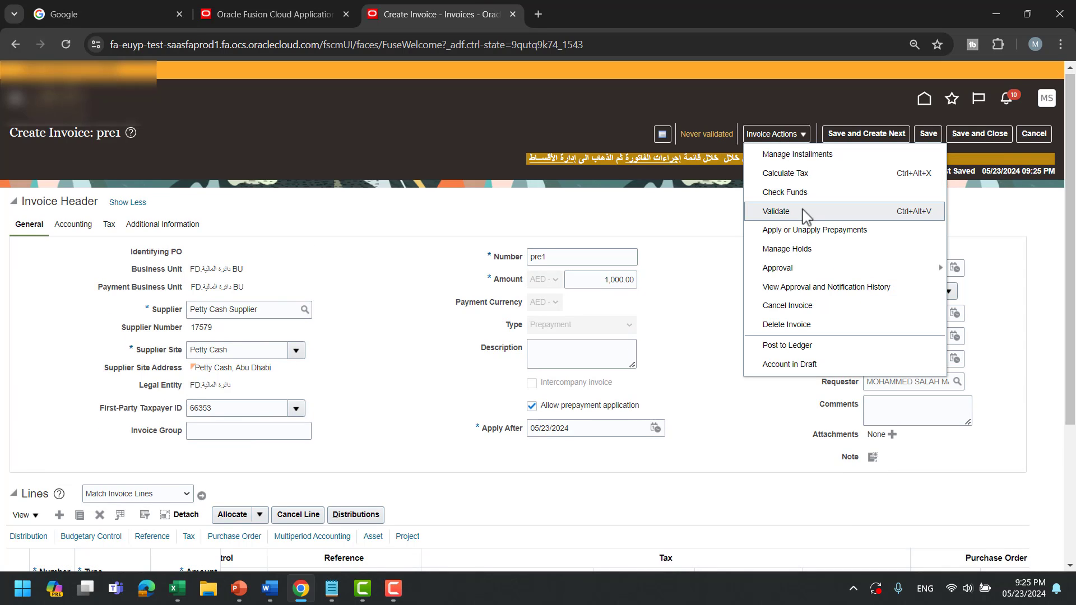
pyautogui.click(805, 213)
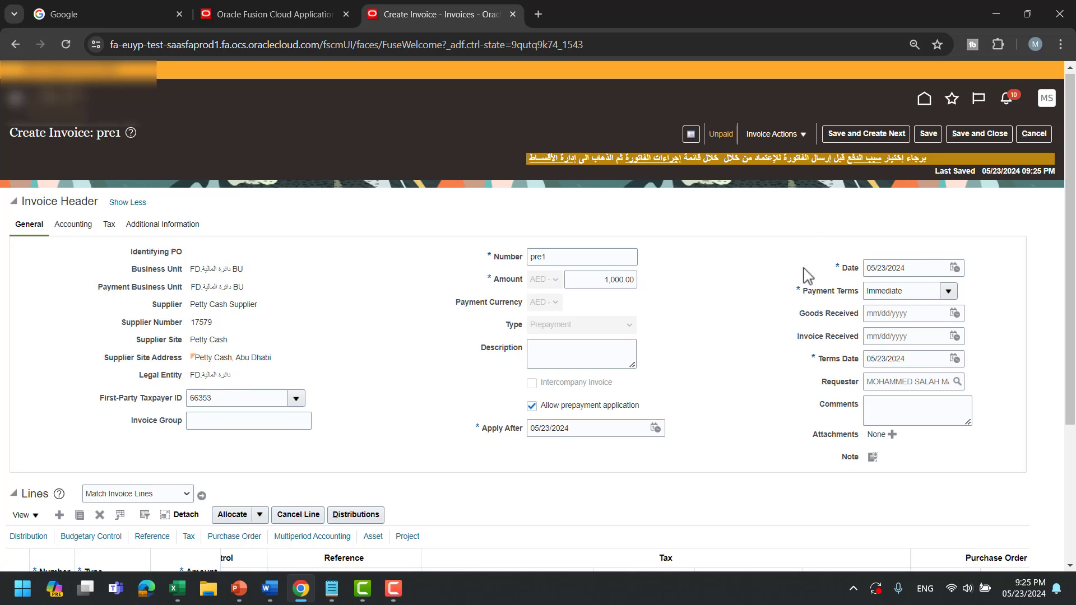
# Try to post the validated pre1 invoice to the ledger.
pyautogui.click(776, 134)
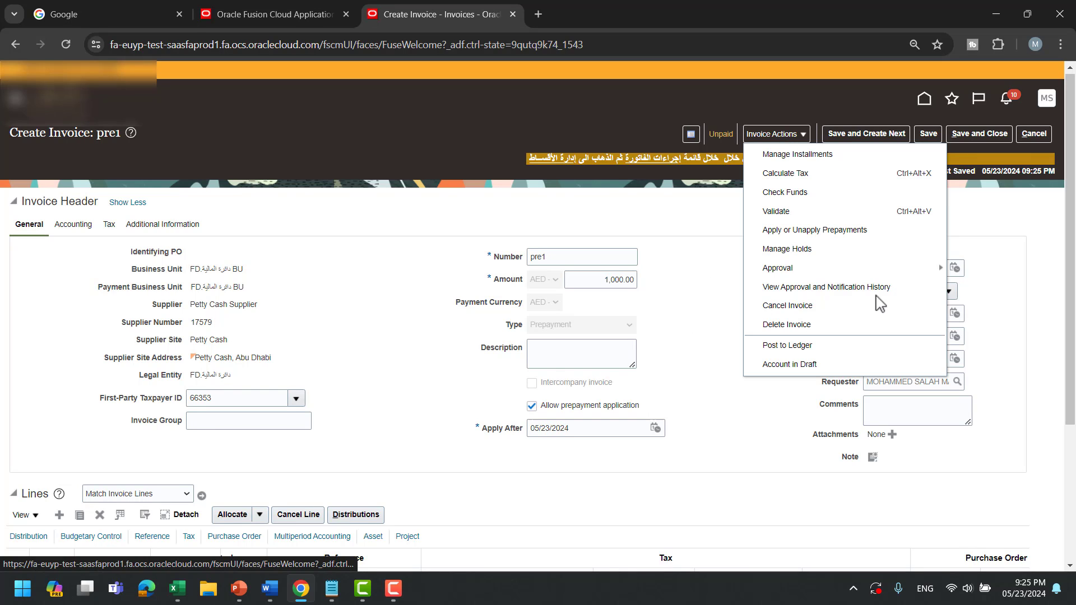
pyautogui.click(850, 350)
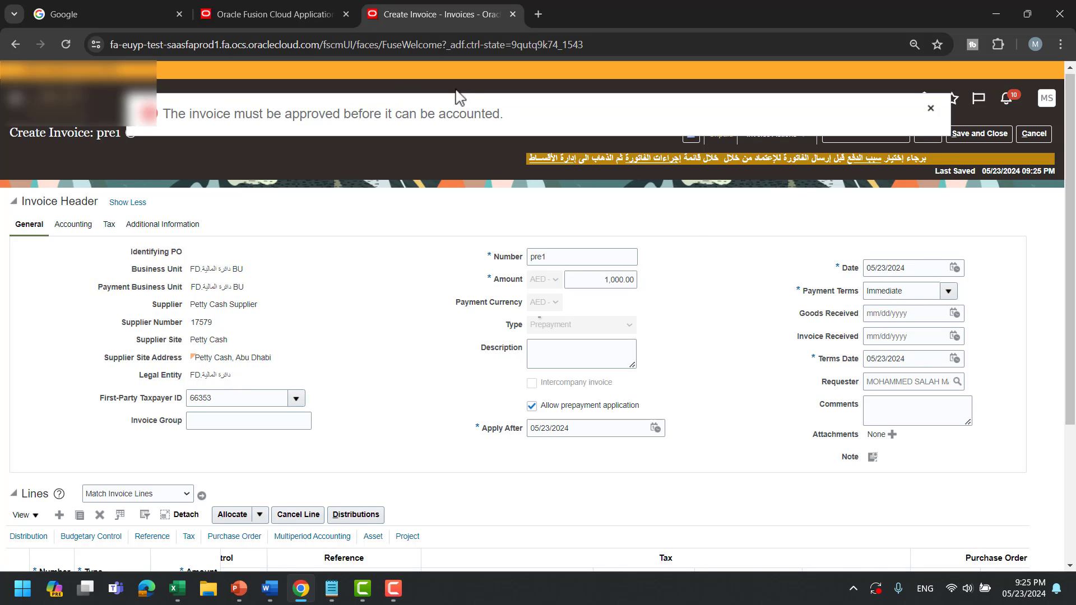
pyautogui.click(933, 112)
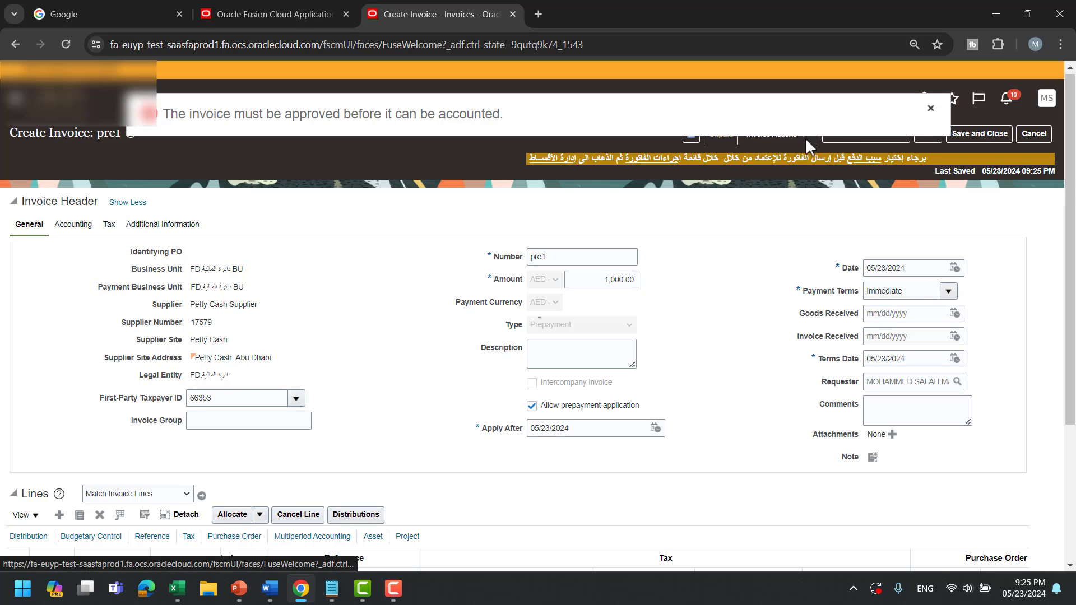
# Force approve the pre1 prepayment invoice.
pyautogui.click(776, 134)
pyautogui.moveTo(887, 273)
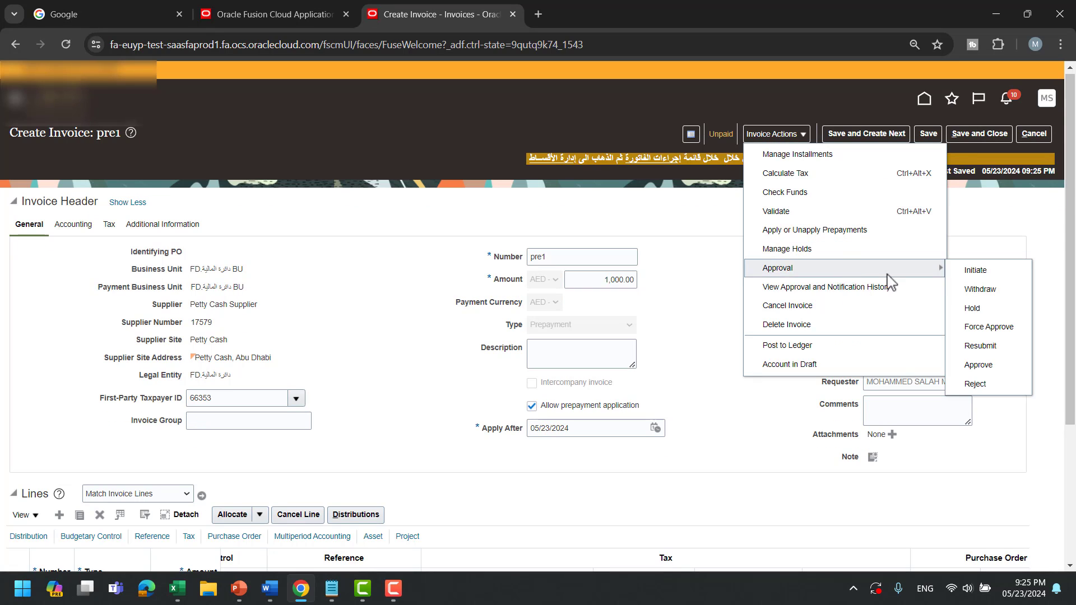
pyautogui.click(1004, 326)
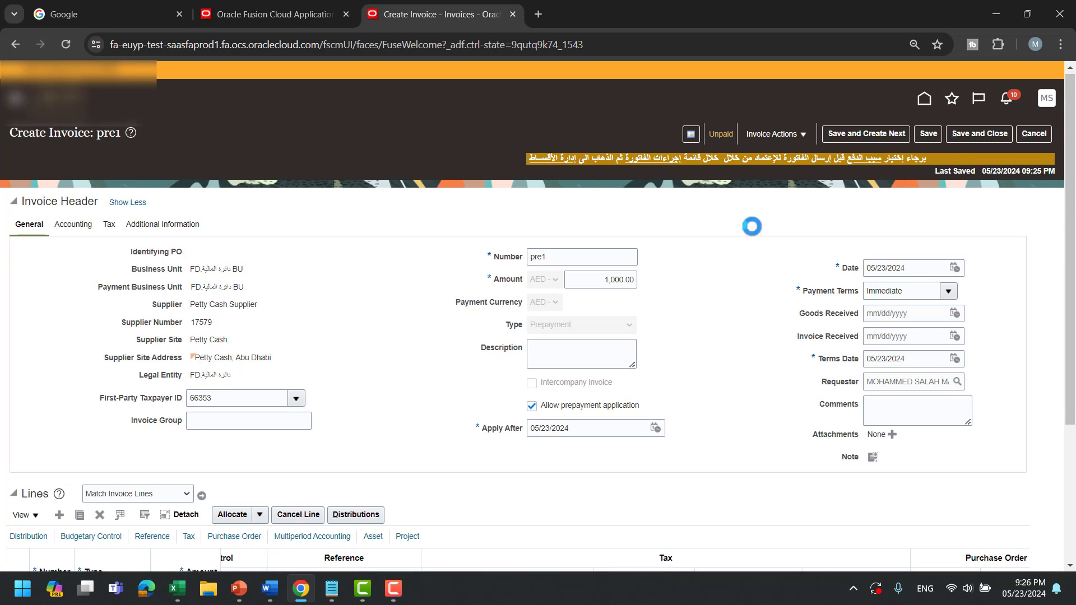
# Try again to post the force-approved invoice to the ledger, and check its approval and accounting status in the invoice summary.
pyautogui.click(768, 134)
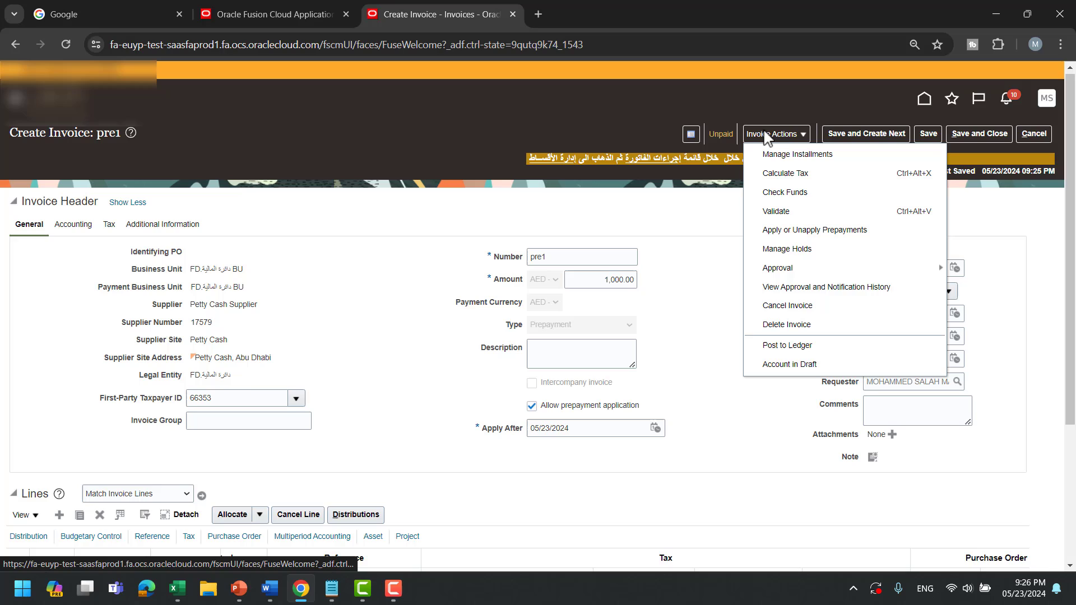
pyautogui.click(840, 346)
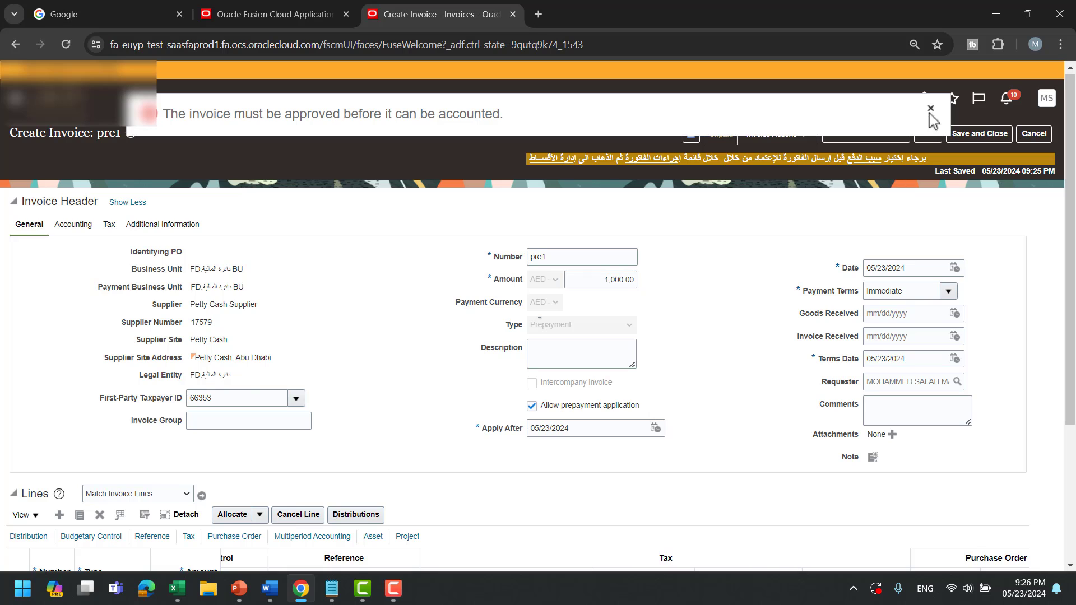
pyautogui.click(931, 111)
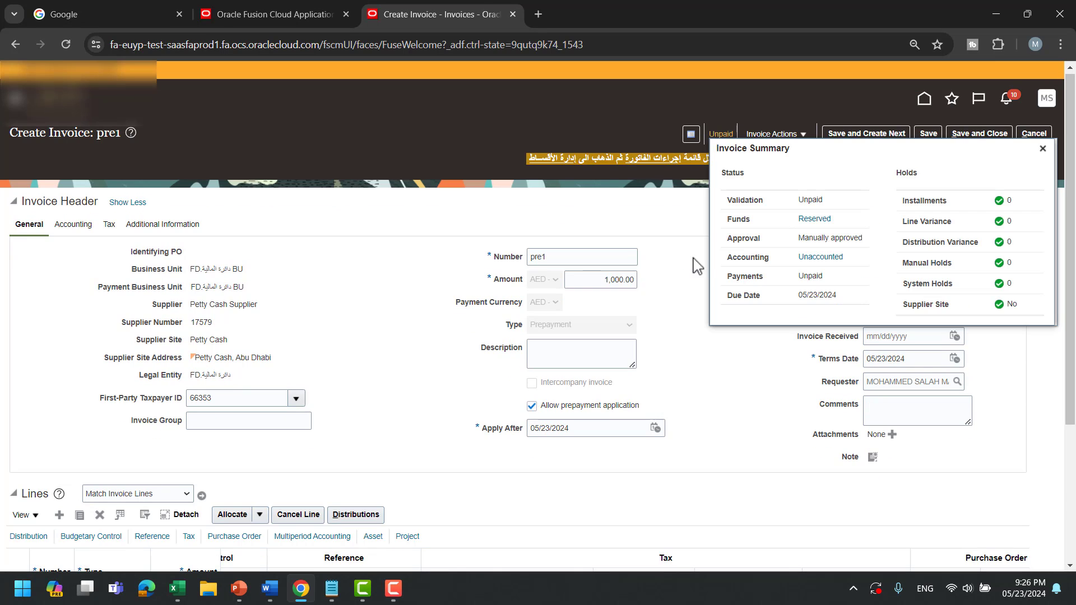
pyautogui.click(1042, 148)
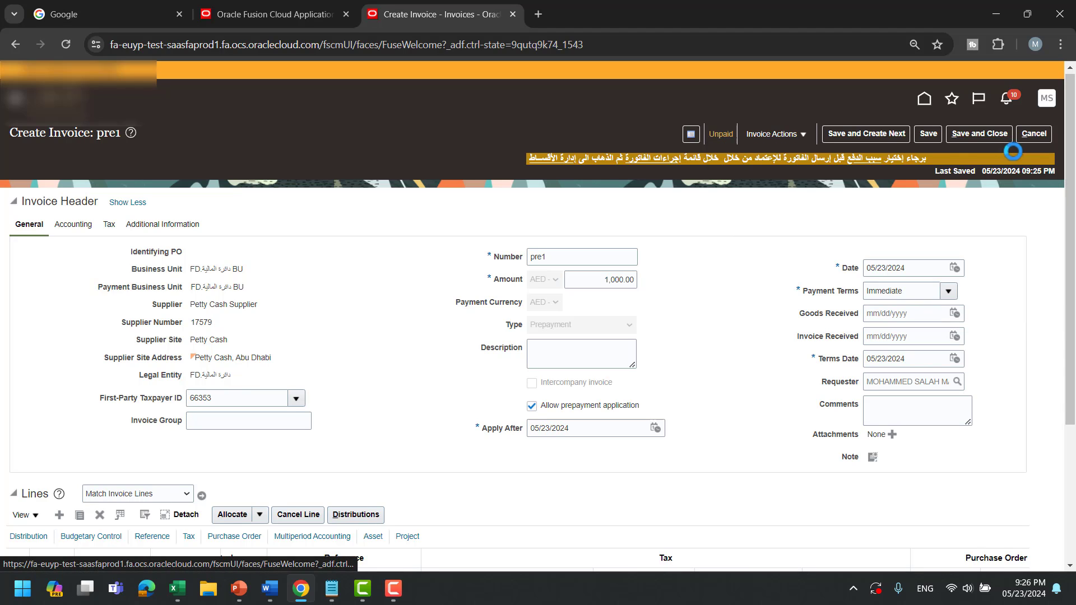
# Save invoice pre1, post it to the ledger and review the resulting prepaid expense and liability accounting lines.
pyautogui.click(928, 135)
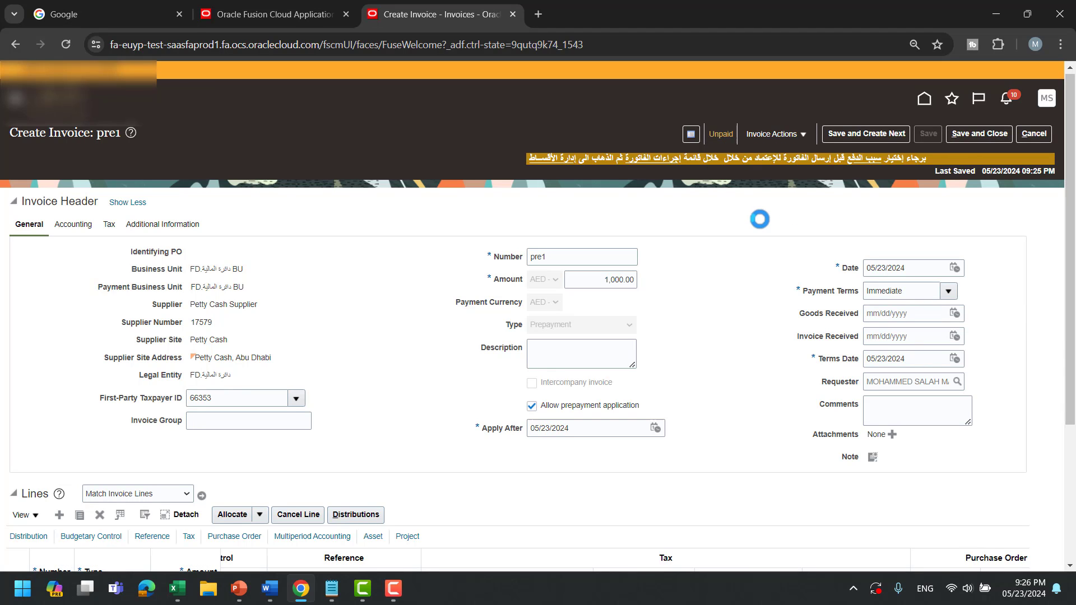
pyautogui.click(771, 134)
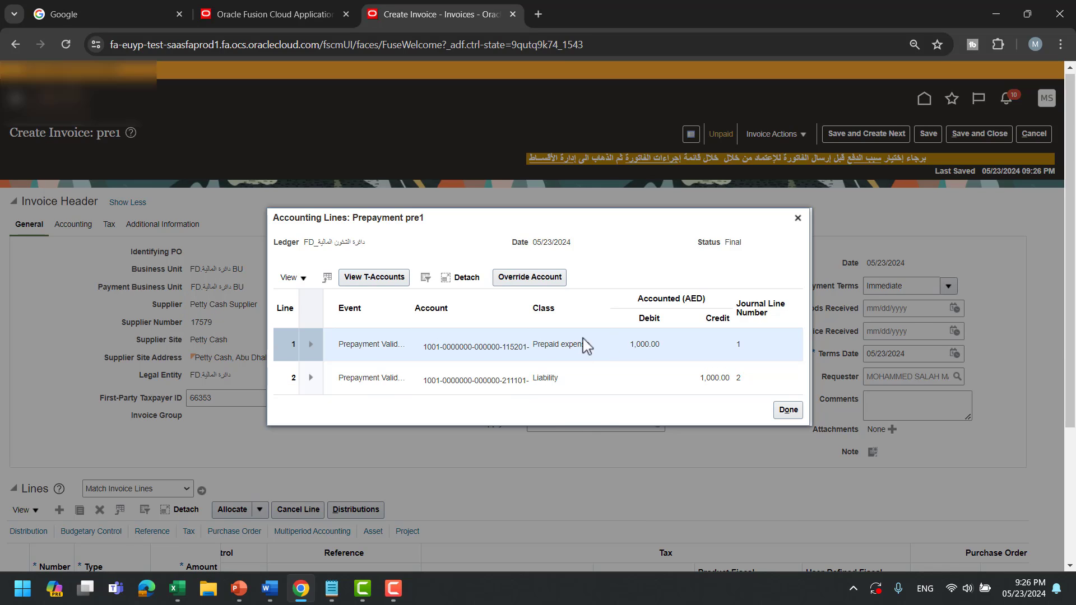
pyautogui.moveTo(515, 231); pyautogui.dragTo(266, 175)
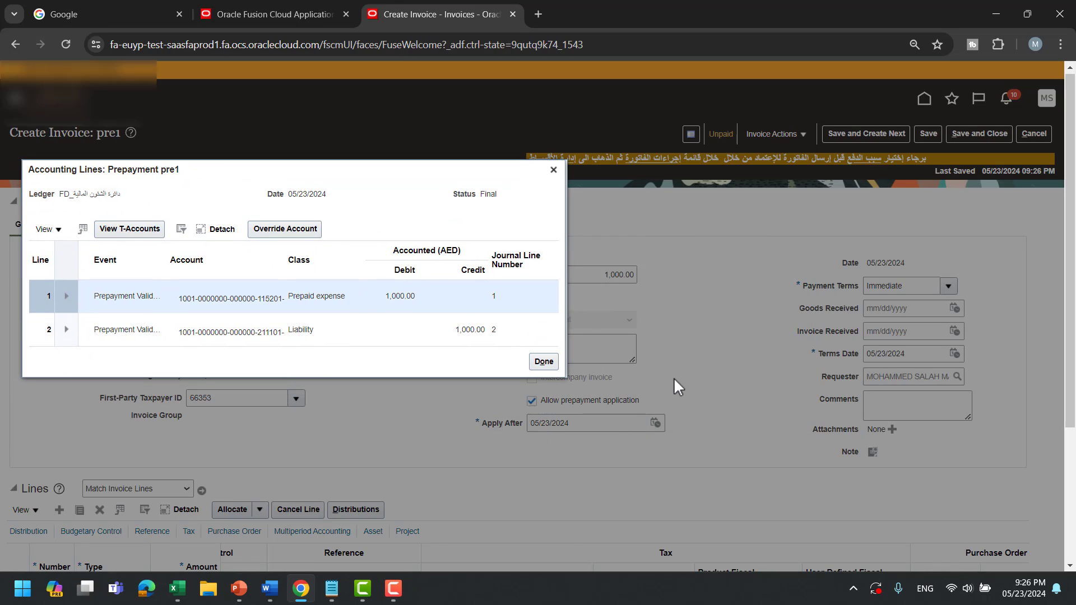
pyautogui.moveTo(354, 188); pyautogui.dragTo(542, 230)
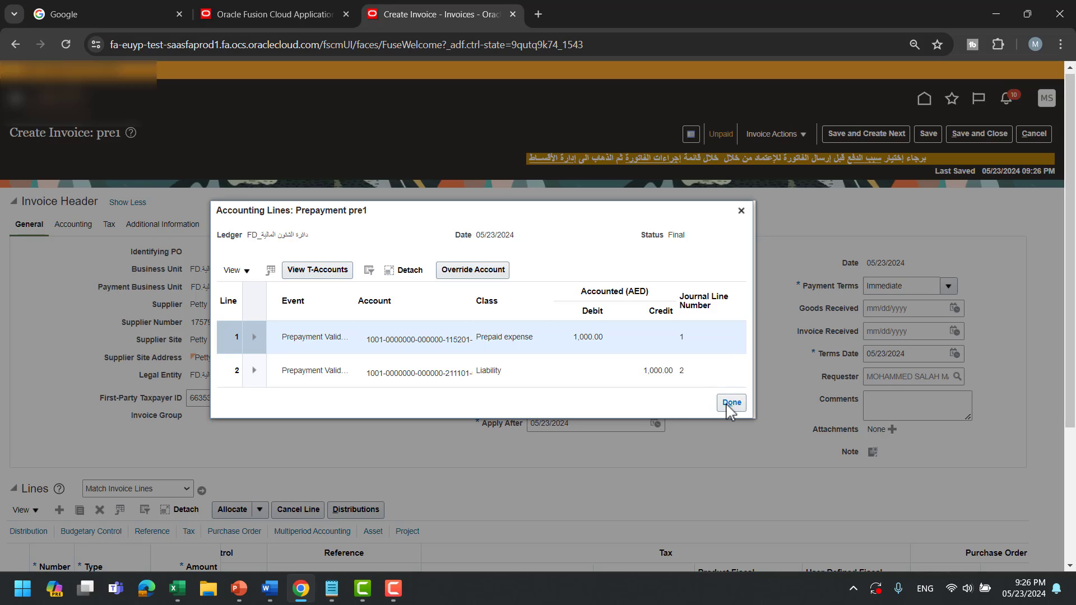
pyautogui.click(741, 210)
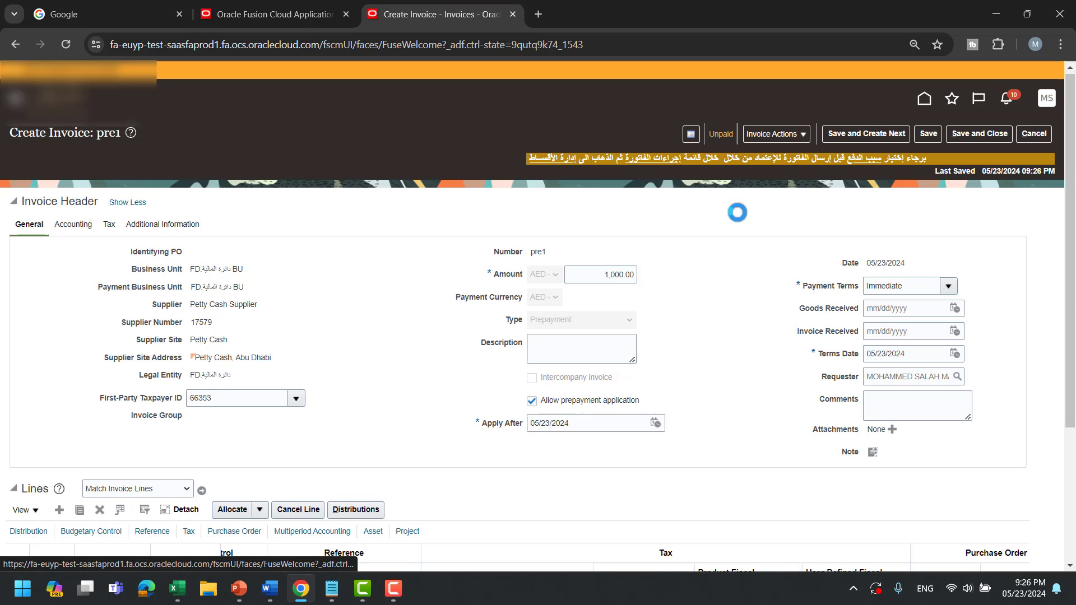
# Save and close the pre1 invoice and start creating a payment in the Payments work area.
pyautogui.click(963, 133)
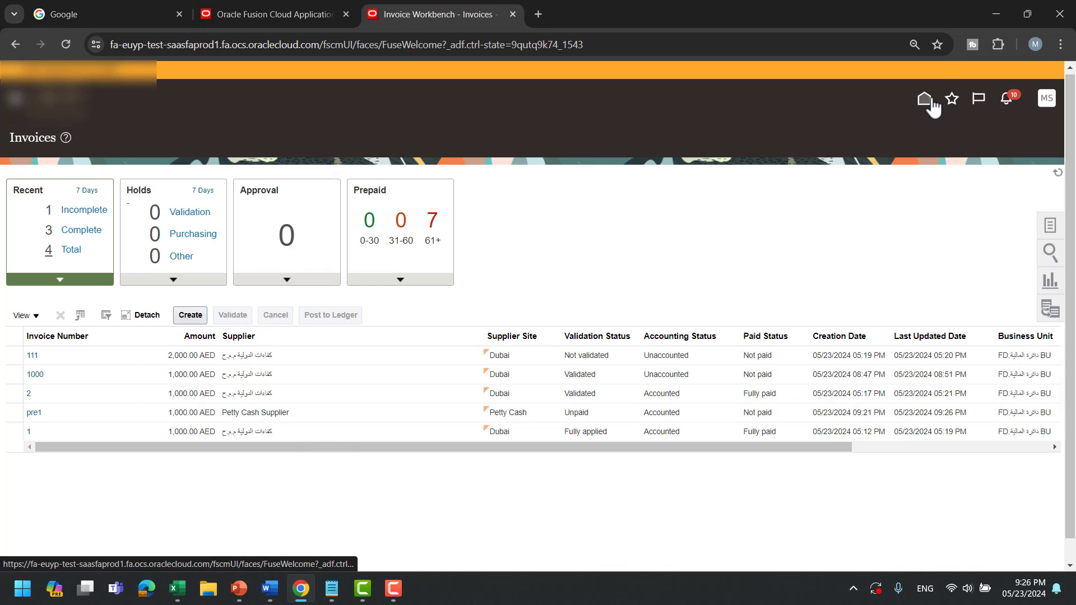
pyautogui.click(924, 99)
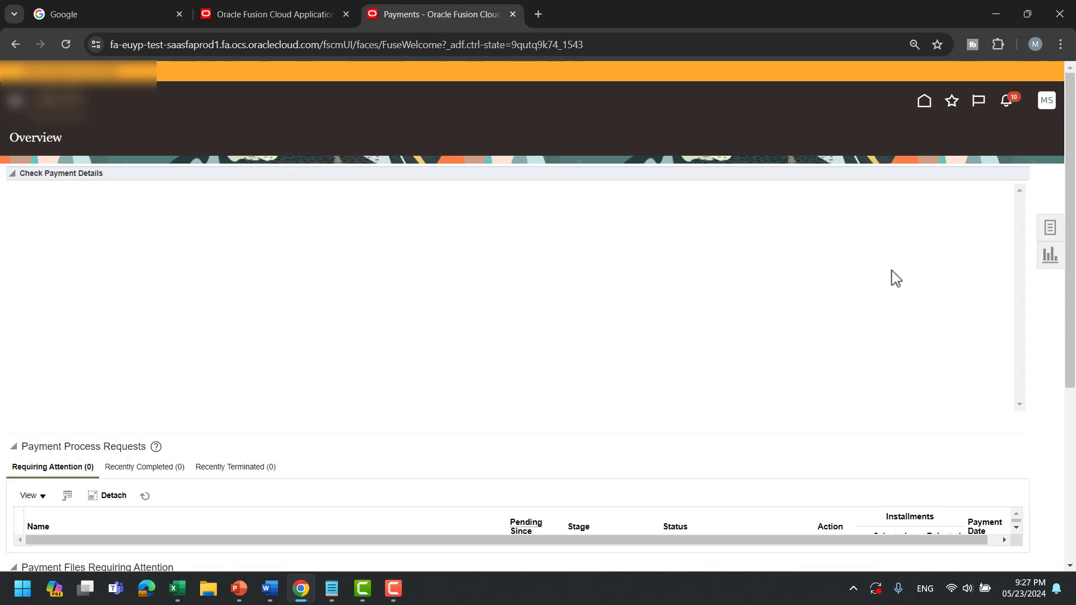
pyautogui.click(1050, 227)
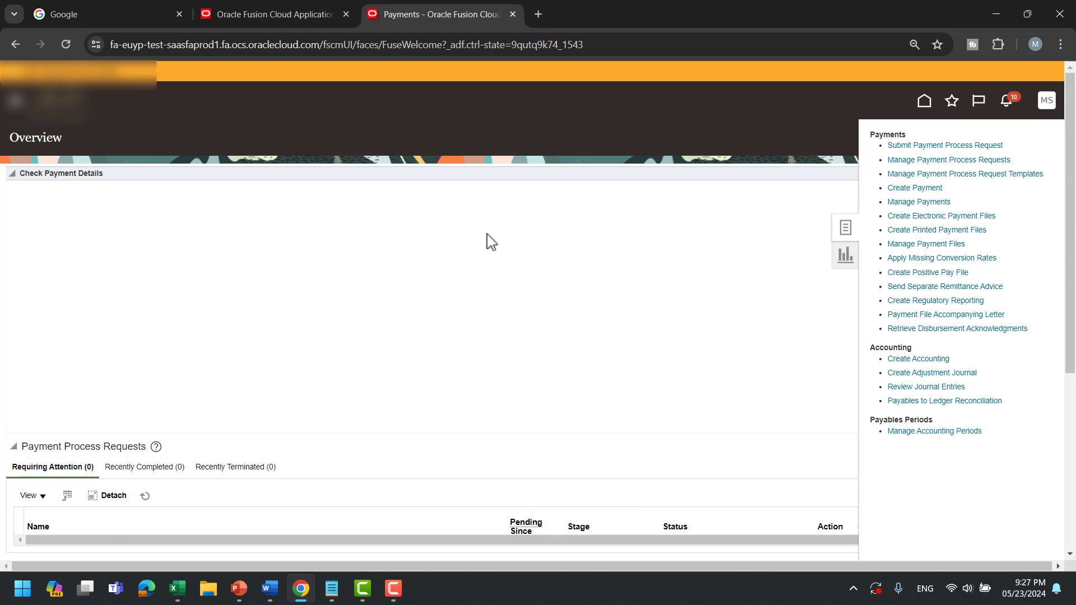
# Set the payment's business unit to FD.دائرة المالية BU and its supplier to Petty Cash Supplier.
pyautogui.click(400, 212)
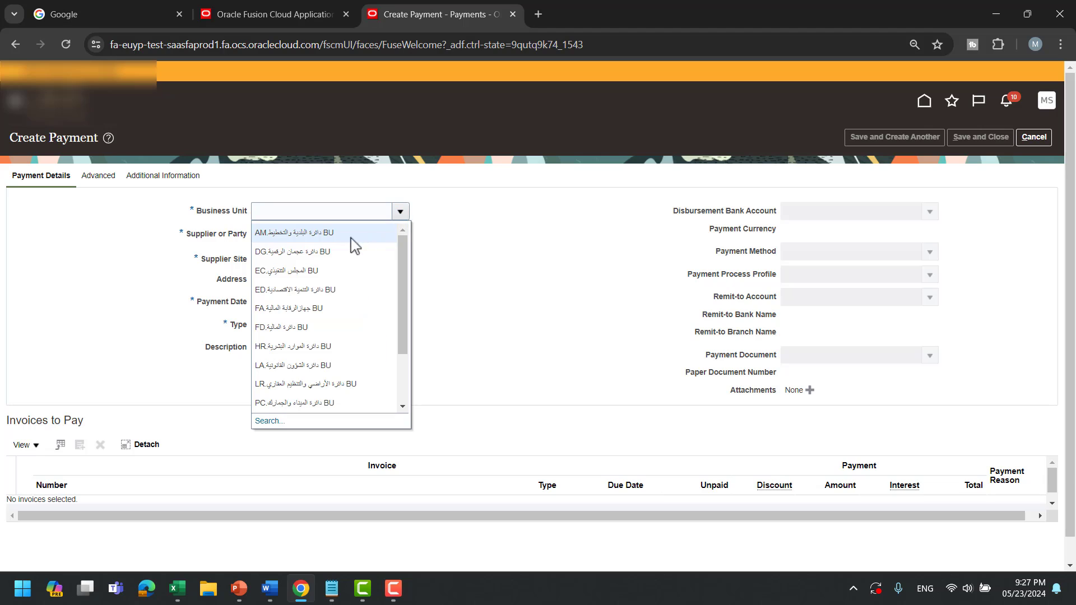
pyautogui.click(330, 324)
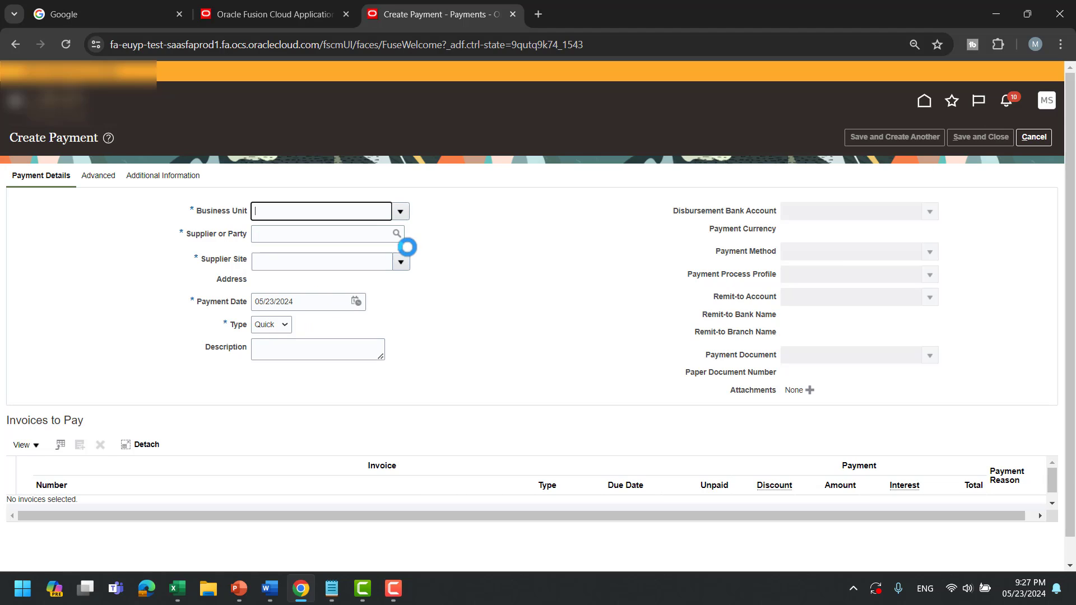
pyautogui.click(376, 236)
pyautogui.write('pe')
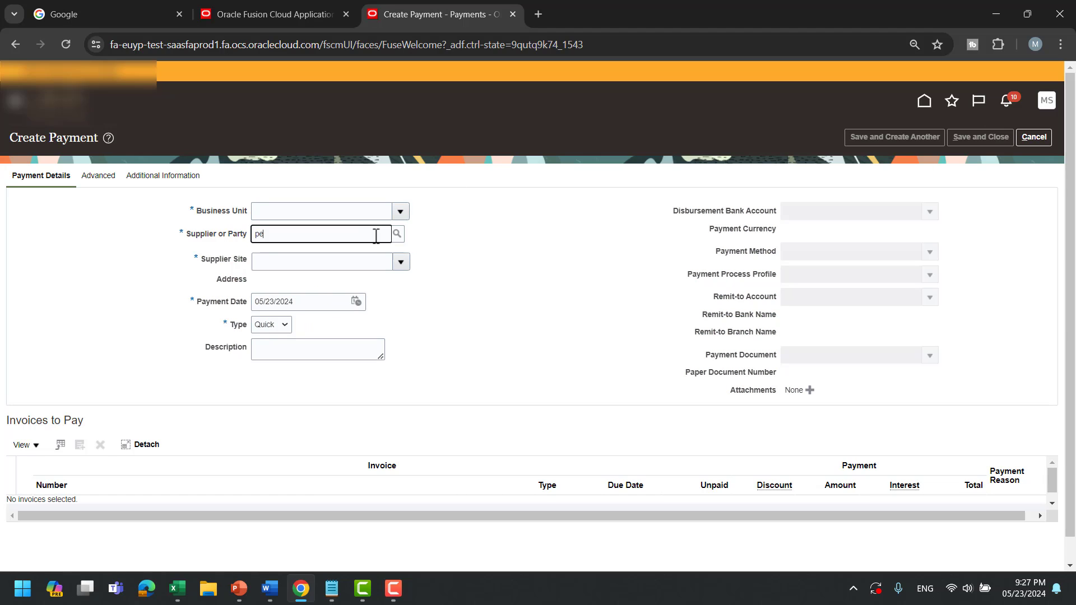
pyautogui.write('tty Cash Supplier')
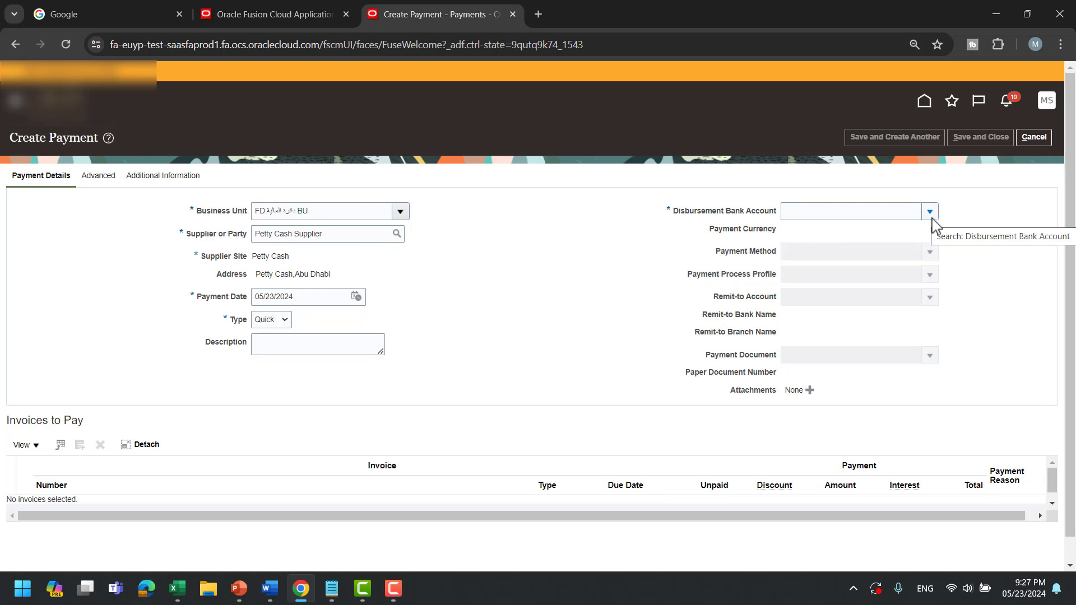
# Duplicate the payment's browser tab, reload the Oracle Fusion home page there and open invoice pre1 from the Invoices work area.
pyautogui.rightClick(417, 15)
pyautogui.click(492, 138)
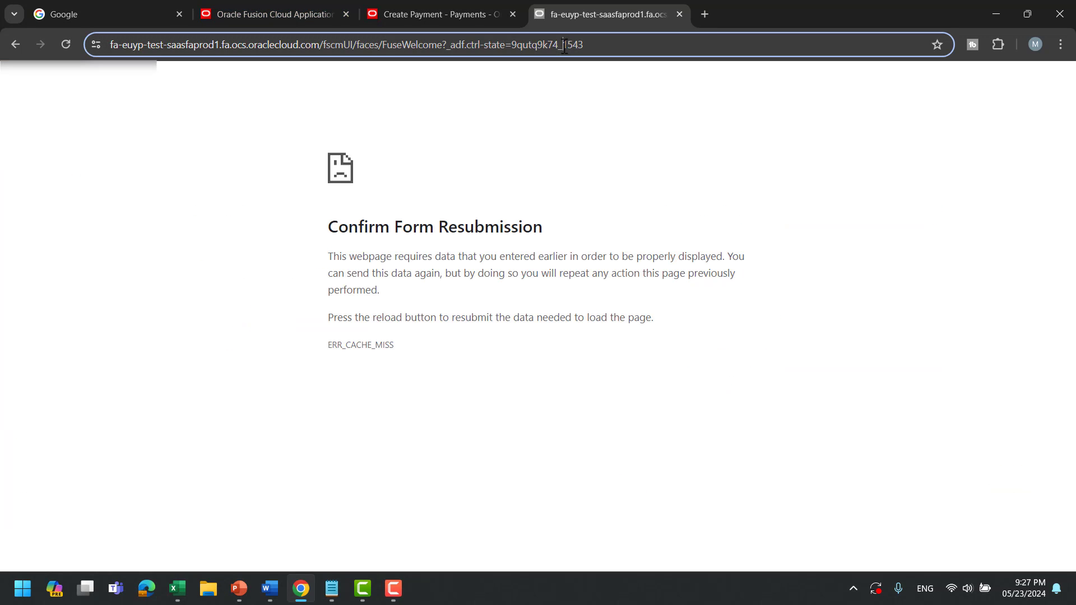
pyautogui.click(565, 46)
pyautogui.press('Return')
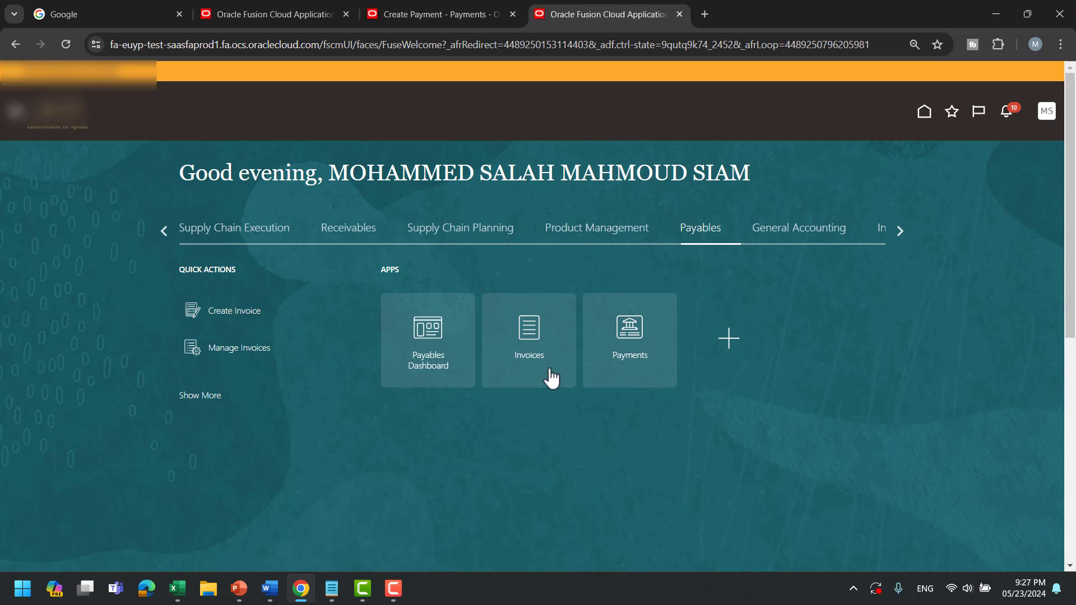
pyautogui.click(552, 378)
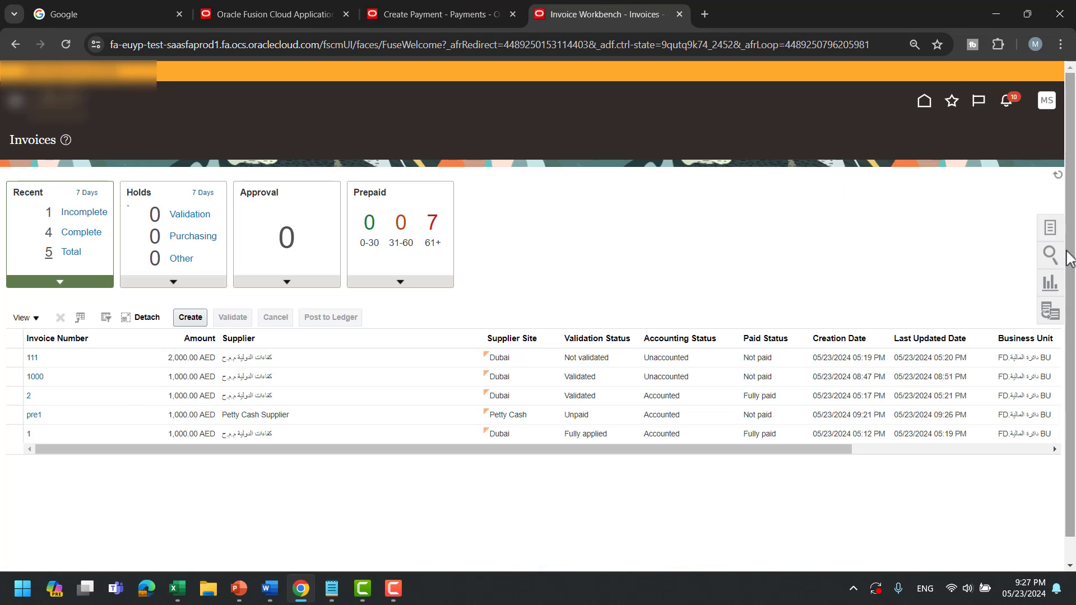
pyautogui.click(1051, 256)
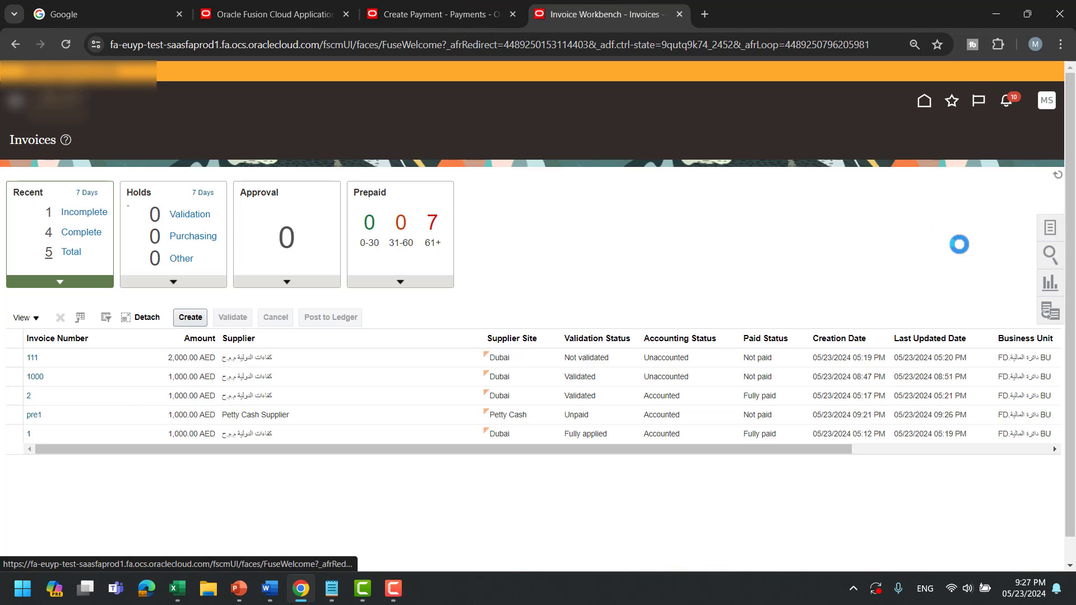
pyautogui.click(32, 418)
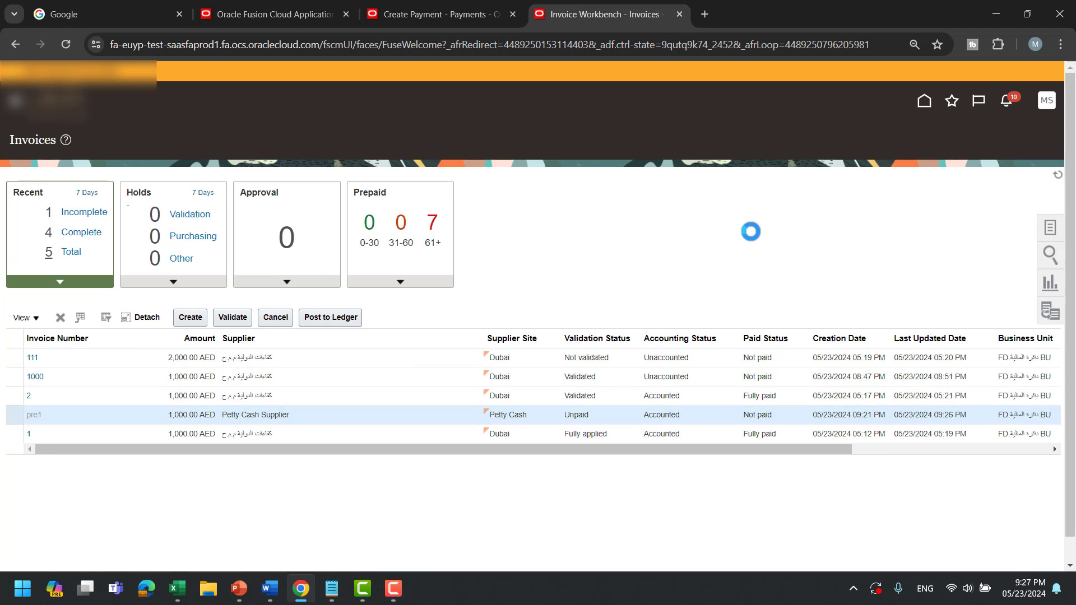
# Set the payment reason of invoice pre1's installment to Government goods and services embassies etc, and save and close it.
pyautogui.click(868, 137)
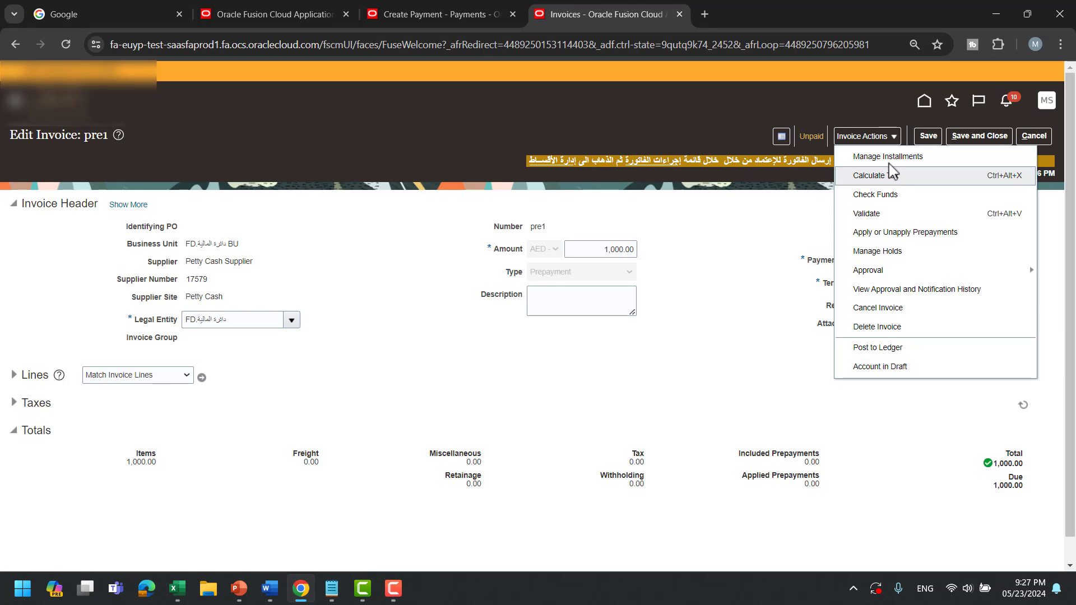
pyautogui.click(889, 171)
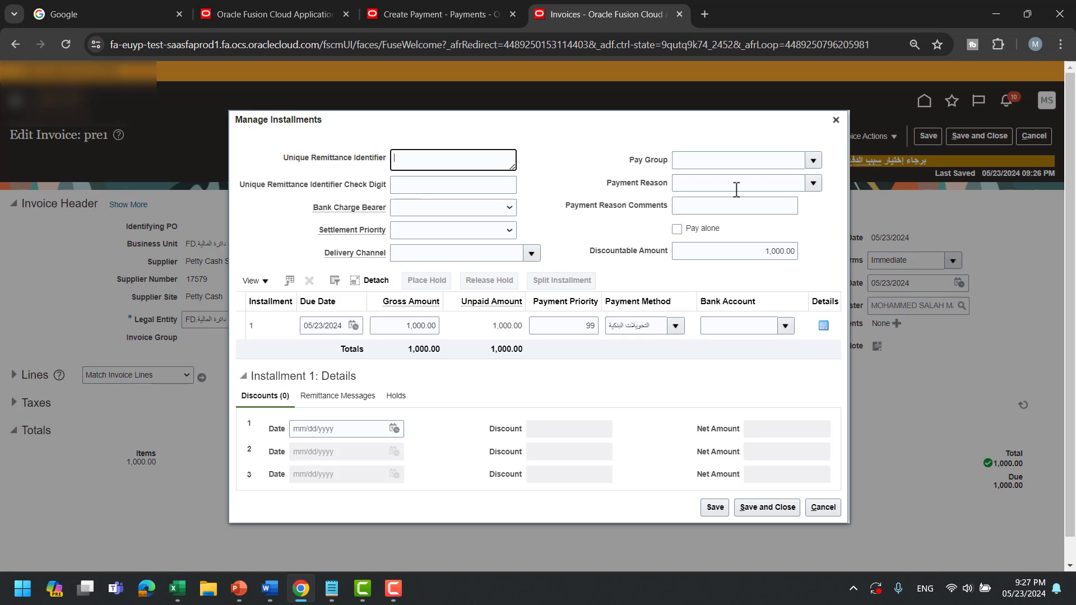
pyautogui.click(733, 184)
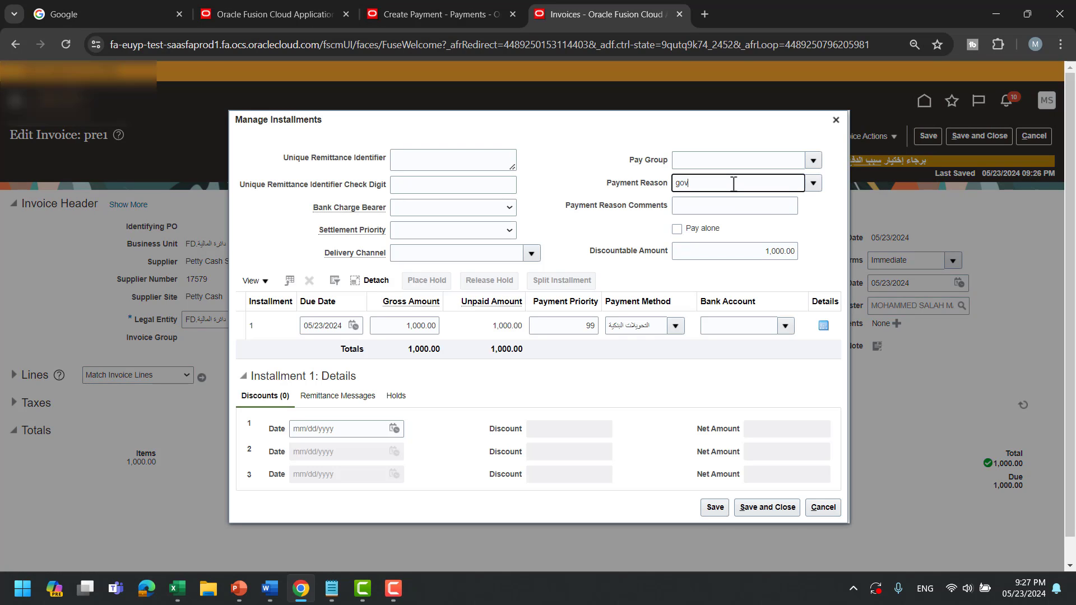
pyautogui.press('Tab')
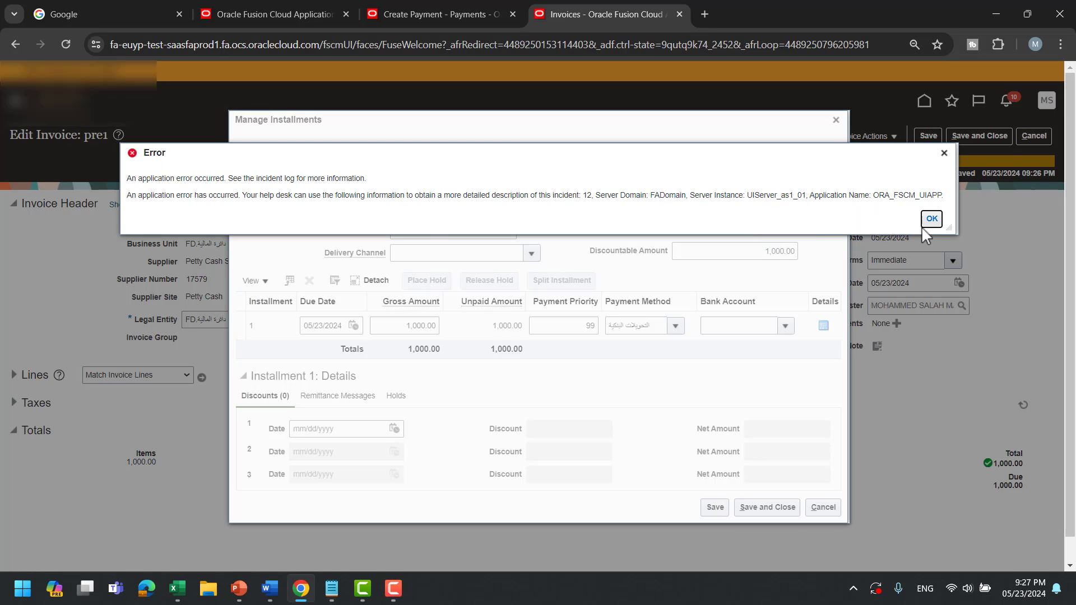
pyautogui.click(925, 225)
pyautogui.click(741, 184)
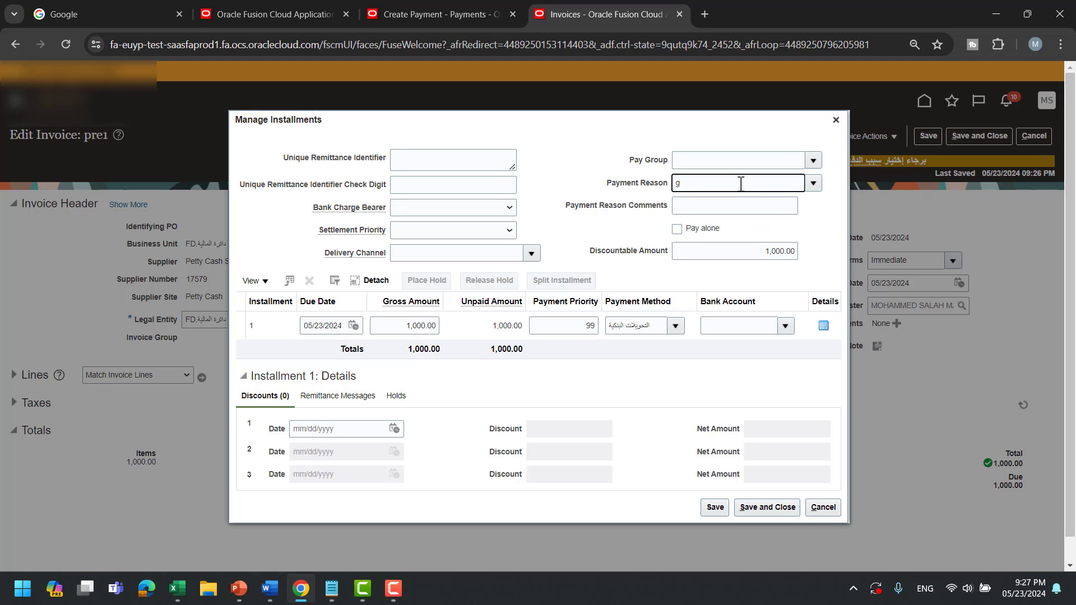
pyautogui.write('ov')
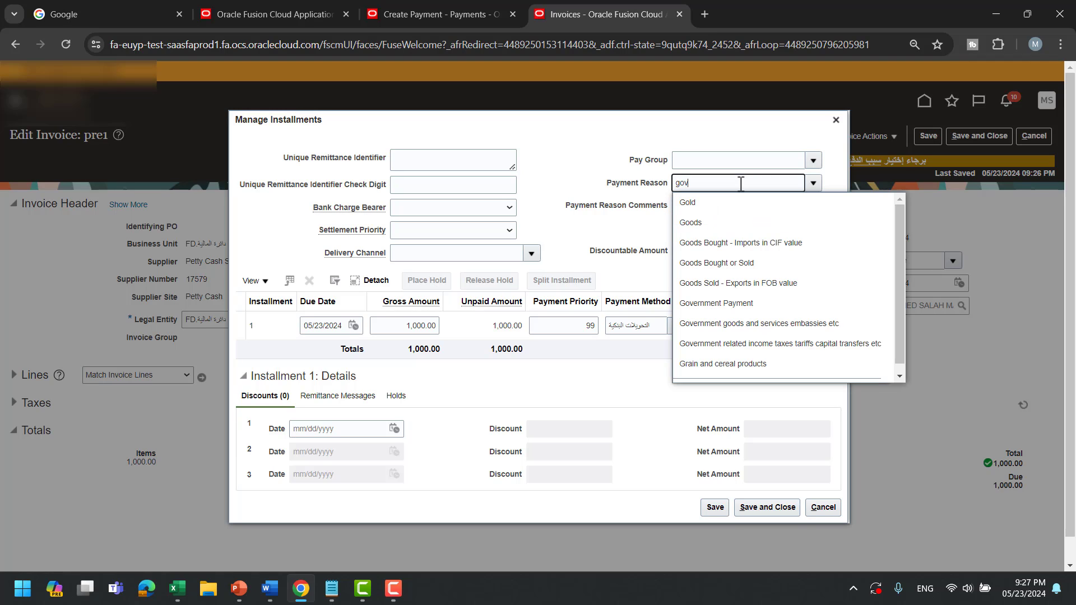
pyautogui.click(741, 224)
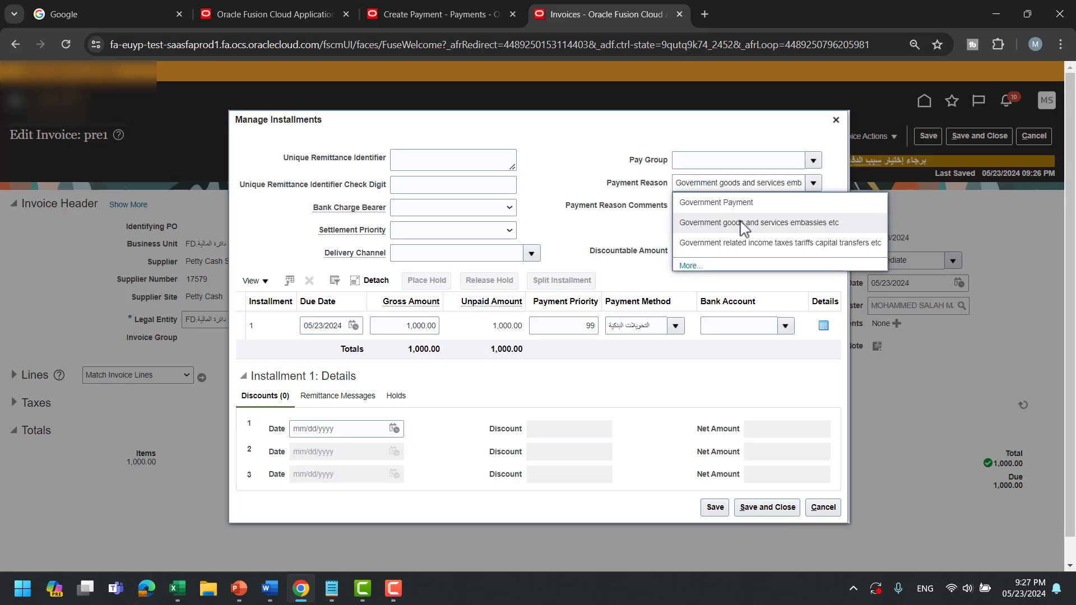
pyautogui.click(767, 511)
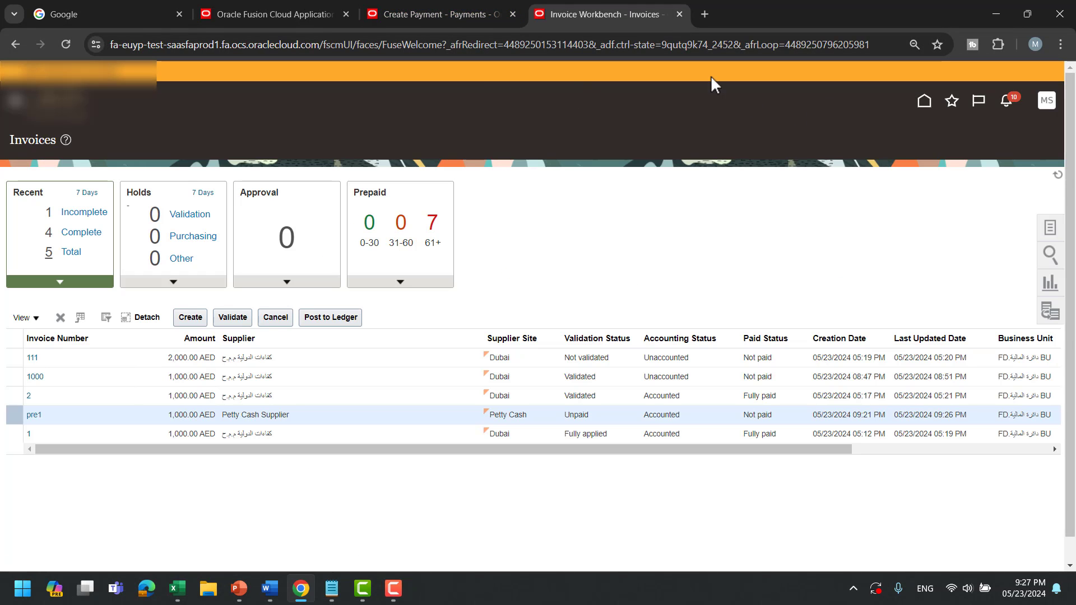
# Return to the payment being created and choose دبي الإسلامي – مدفوعات as its disbursement bank account.
pyautogui.click(417, 12)
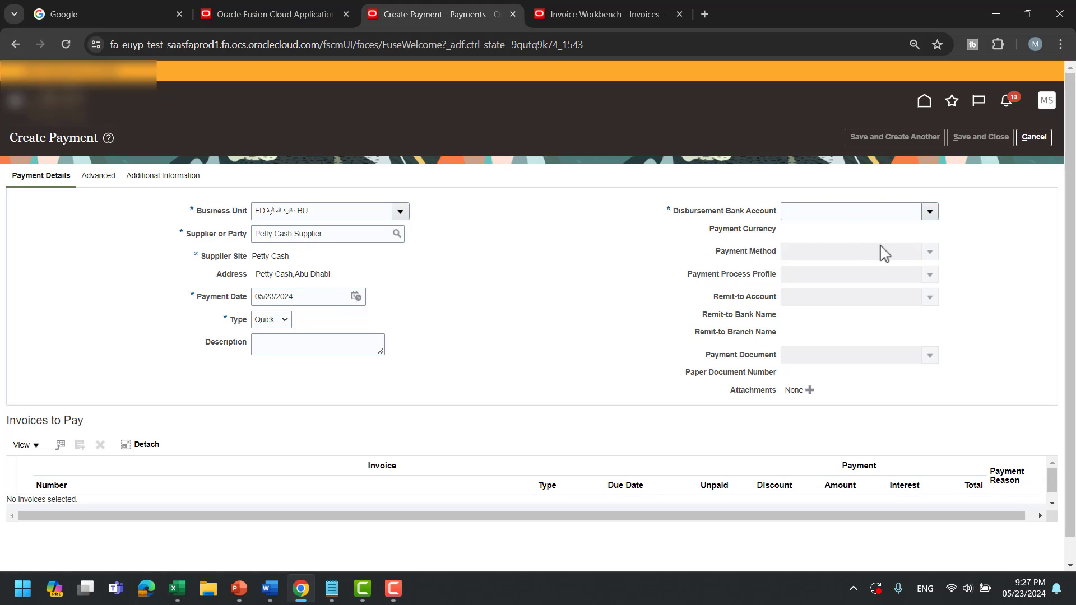
pyautogui.click(871, 212)
pyautogui.scroll(-5, 897, 314)
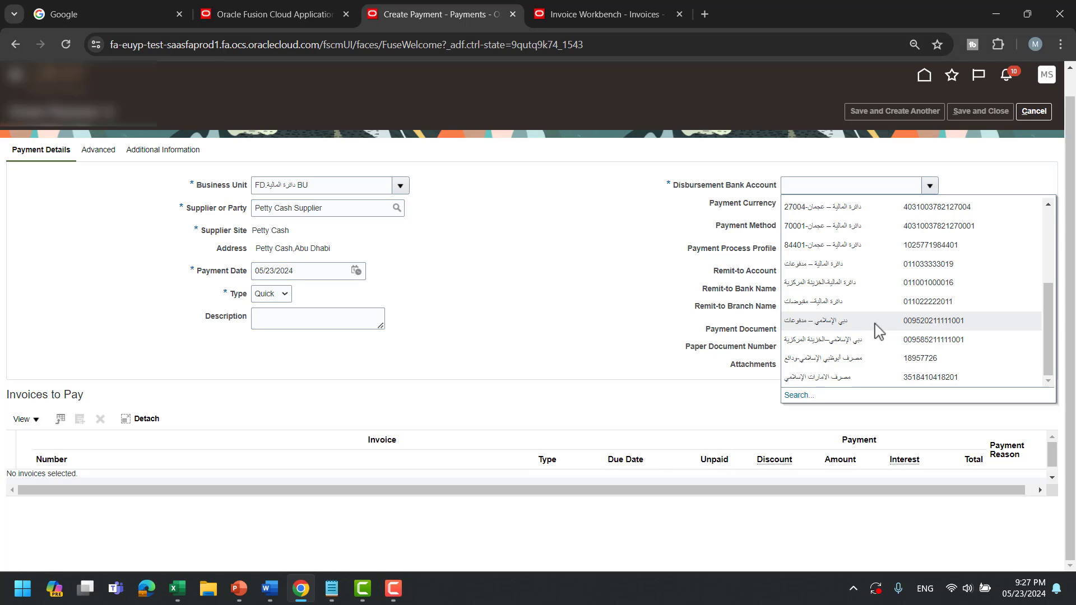
pyautogui.click(875, 324)
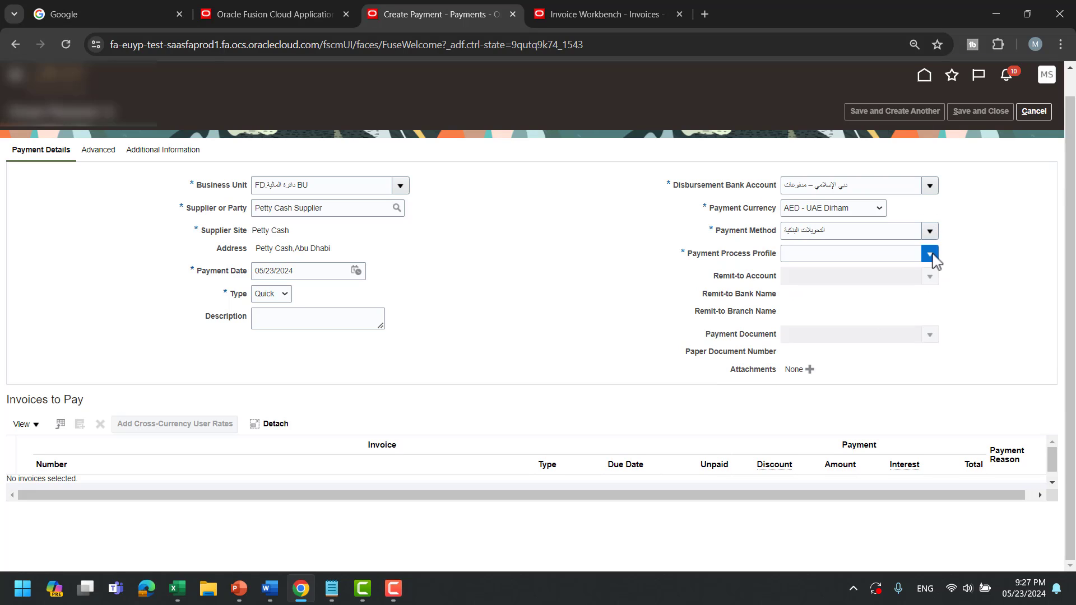
# Set the payment process profile to DIB Electronic Transfers and the payment document to Bank Transfer.
pyautogui.click(933, 255)
pyautogui.click(759, 282)
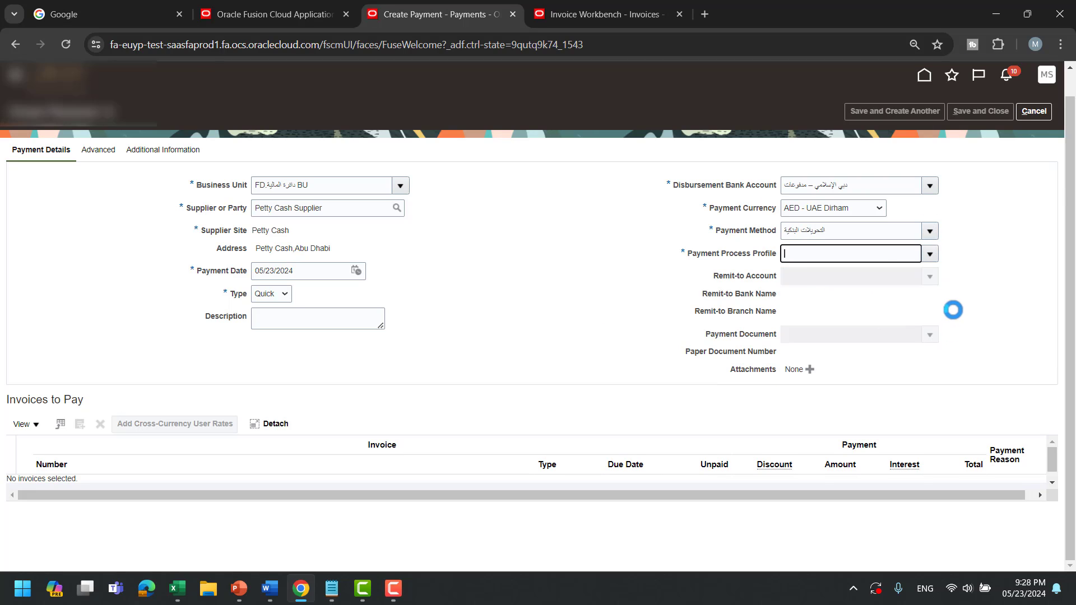
pyautogui.click(930, 335)
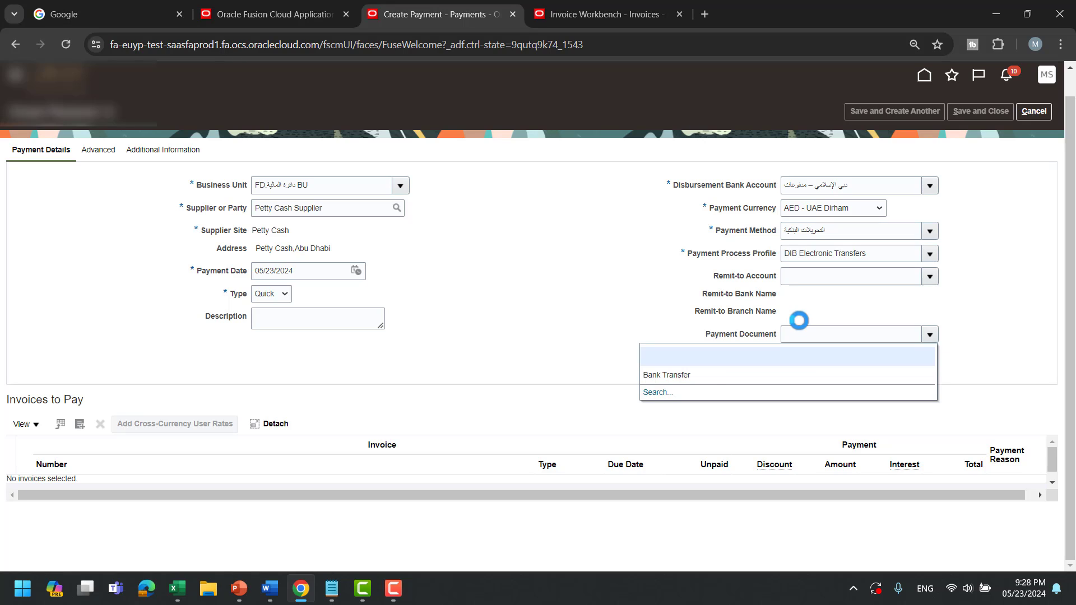
pyautogui.click(708, 375)
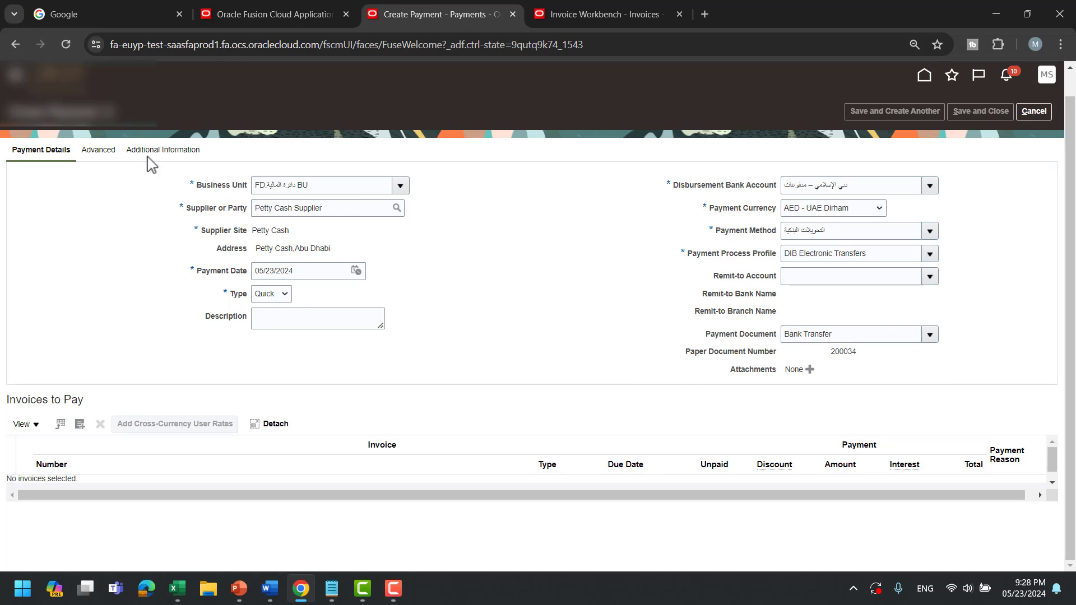
# Enter prep as the payment reason in the additional information and add prepayment pre1 to the invoices to pay.
pyautogui.click(165, 150)
pyautogui.click(158, 184)
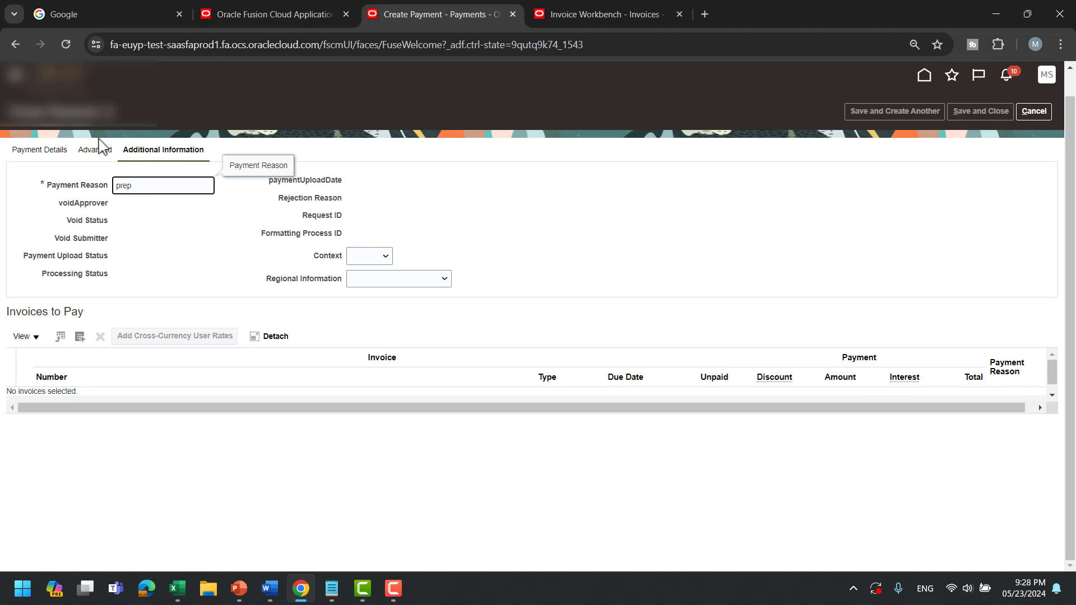
pyautogui.click(79, 336)
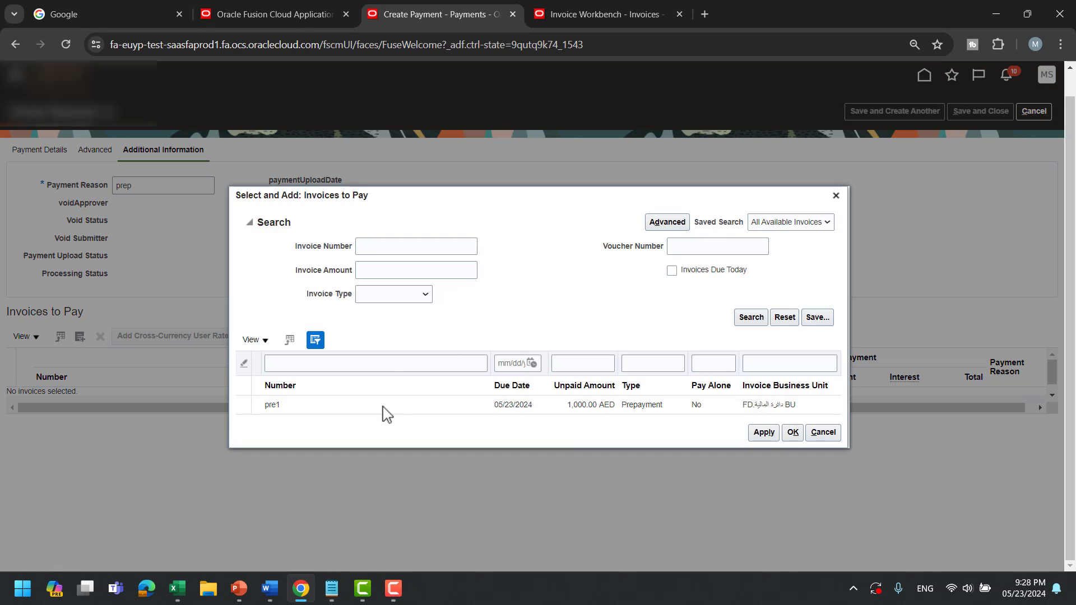
pyautogui.click(383, 405)
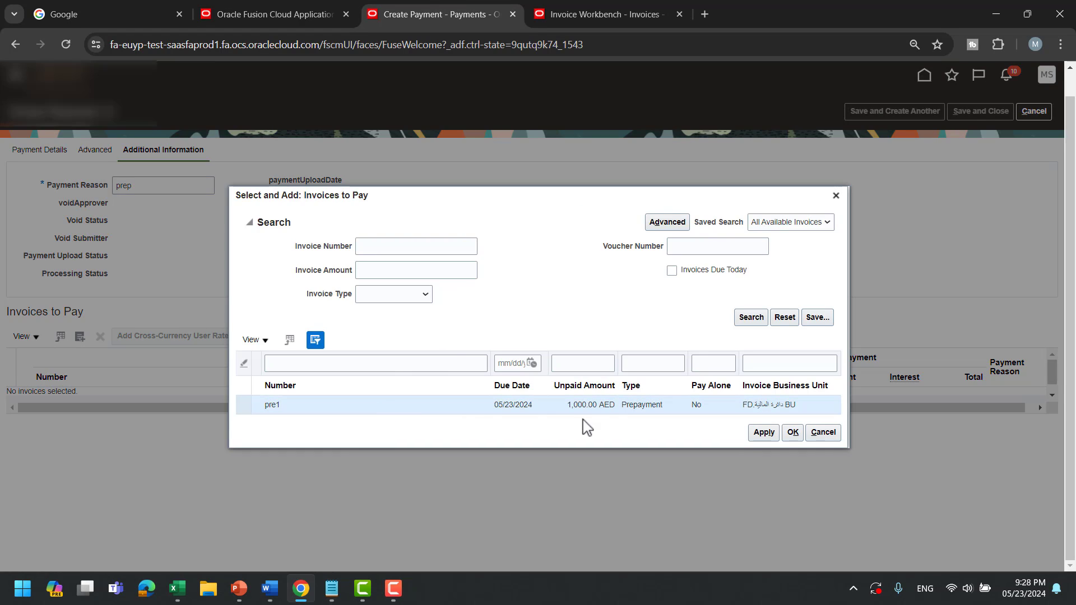
pyautogui.click(792, 433)
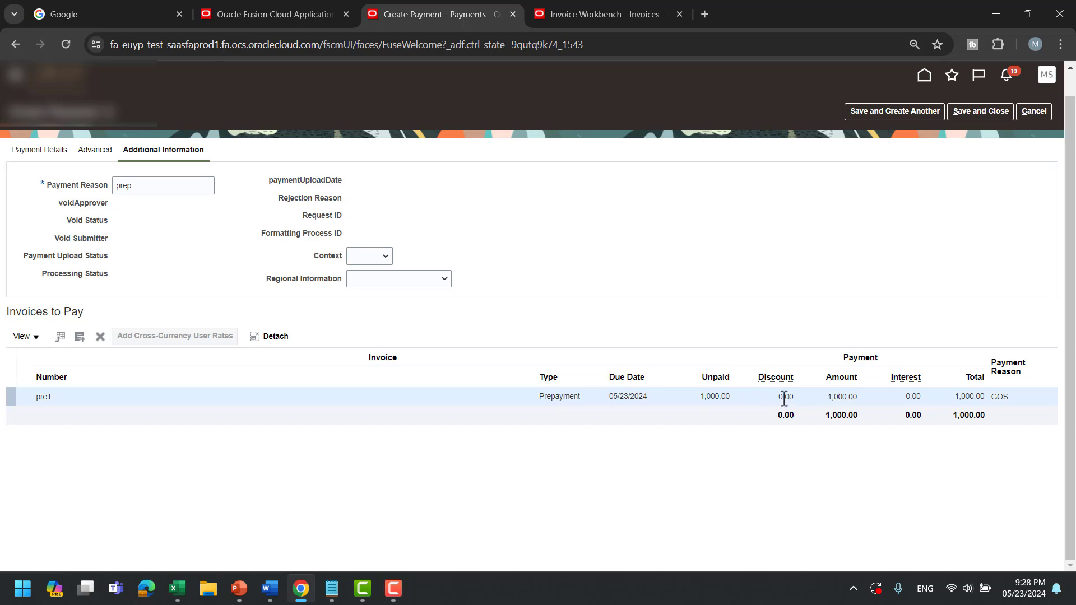
pyautogui.click(841, 398)
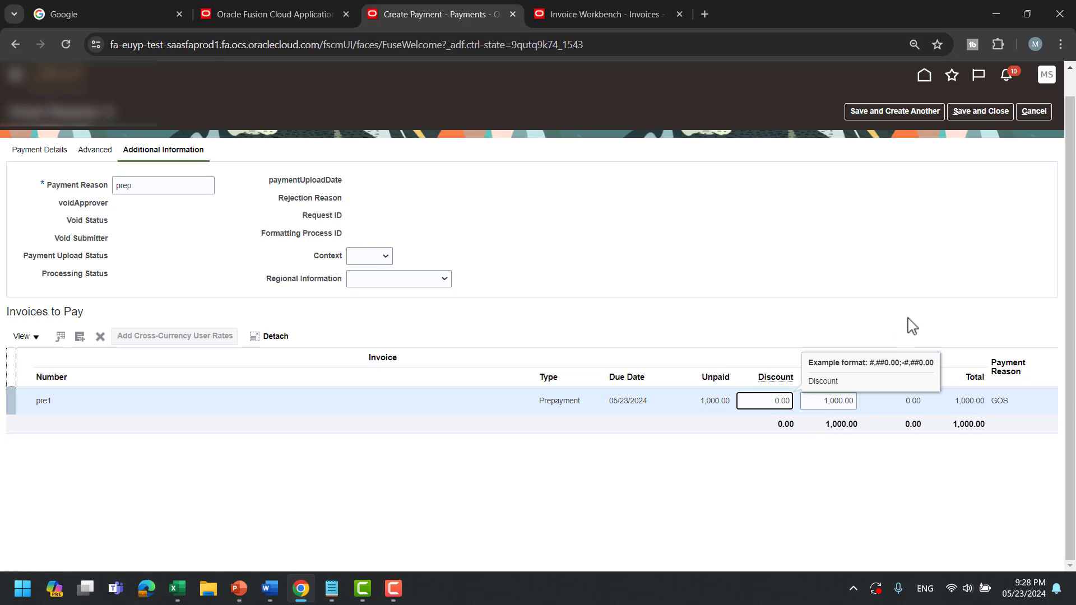
pyautogui.click(838, 262)
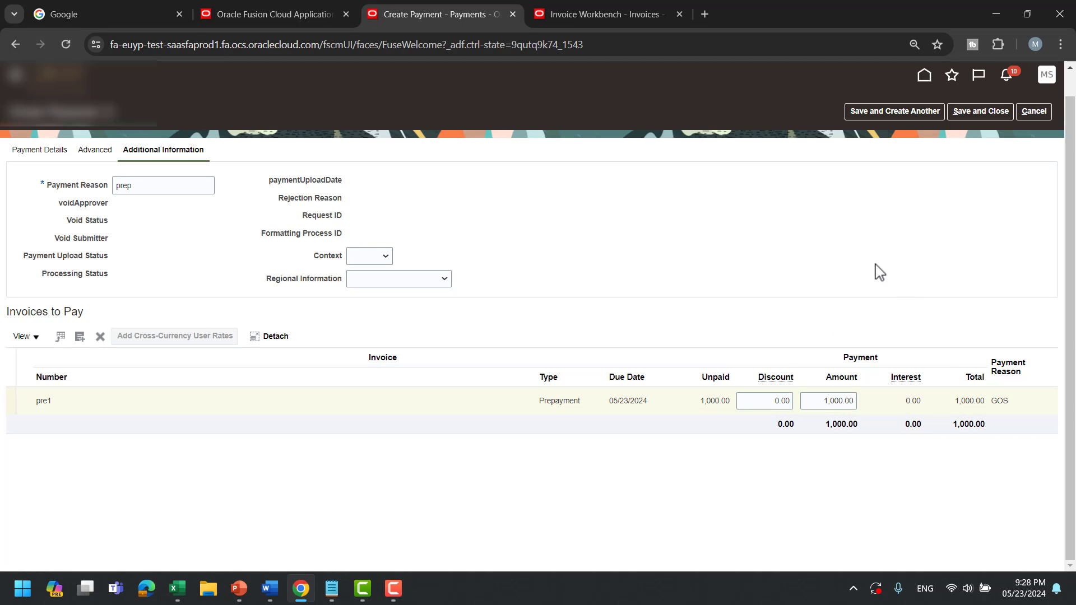
# Try to save and close the payment, and remove pre1 from the invoices to pay.
pyautogui.click(980, 113)
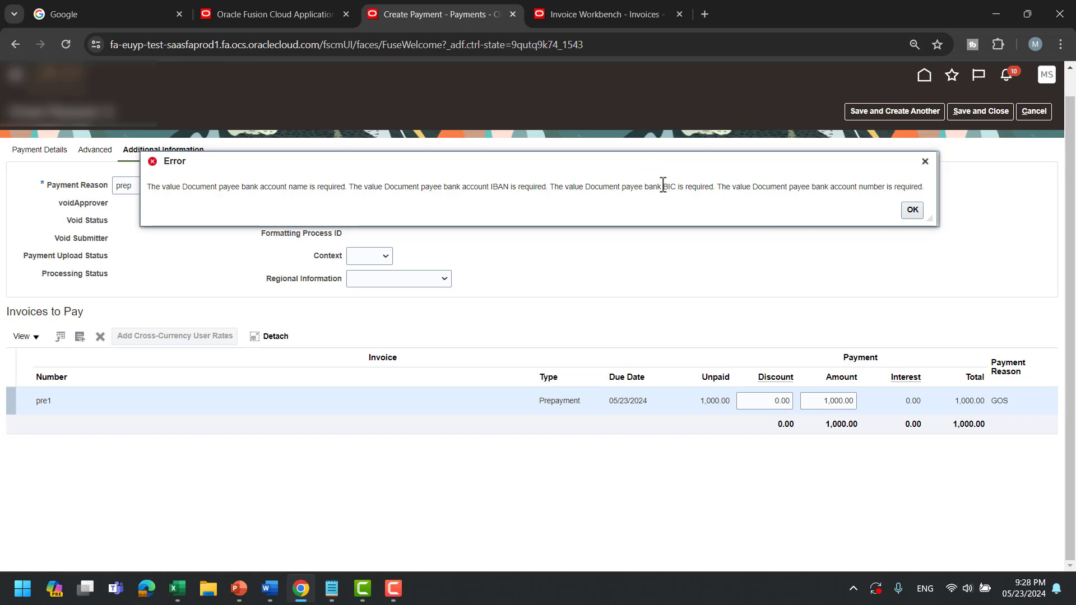
pyautogui.click(912, 210)
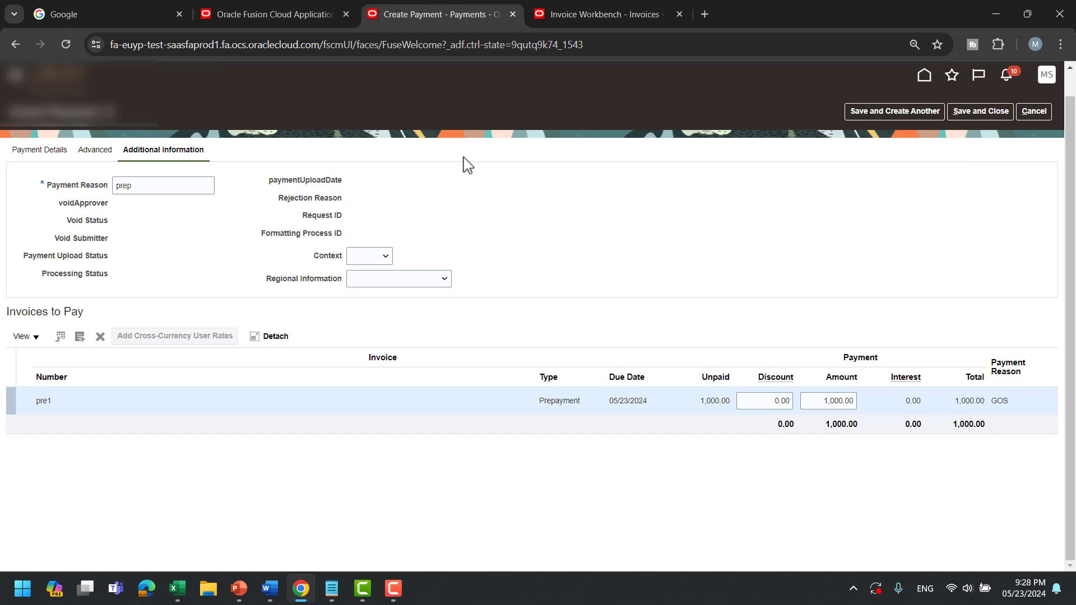
pyautogui.click(40, 150)
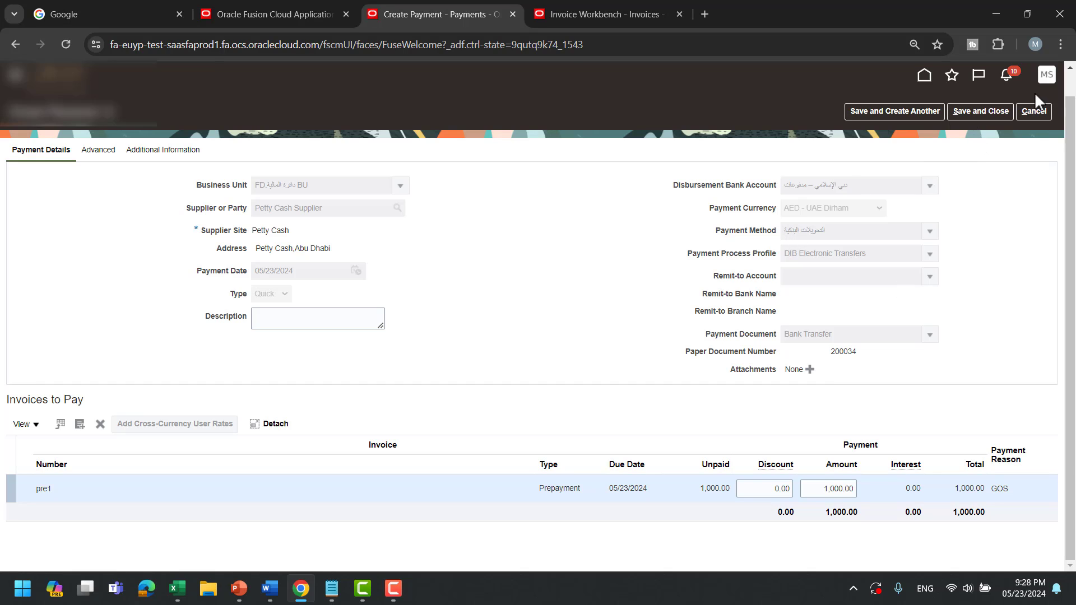
pyautogui.click(101, 425)
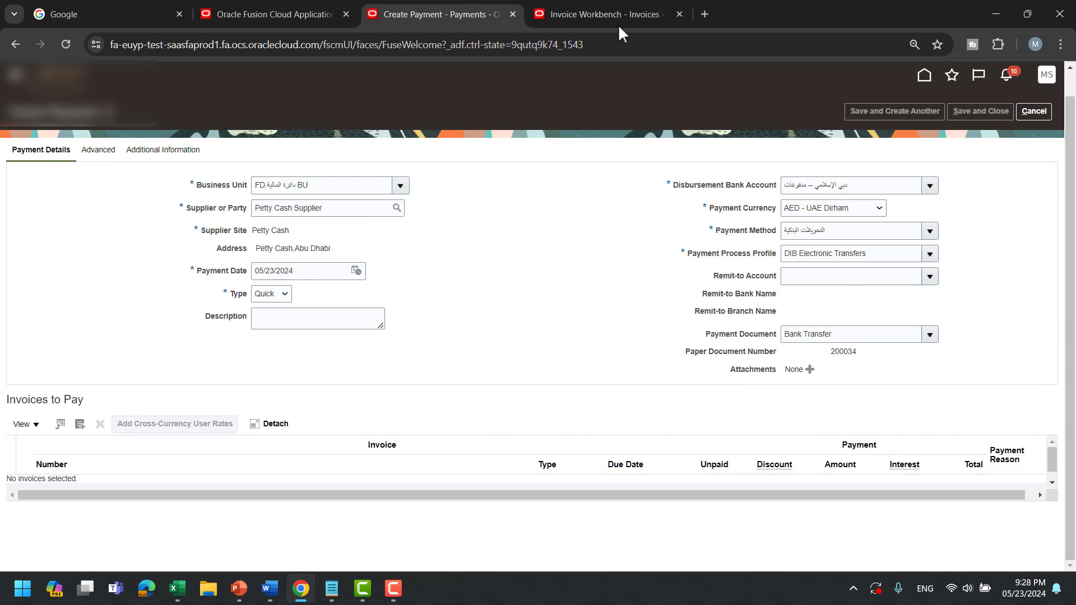
# Reopen invoice pre1, change its installment's payment method to Check, and save and close the invoice.
pyautogui.click(617, 19)
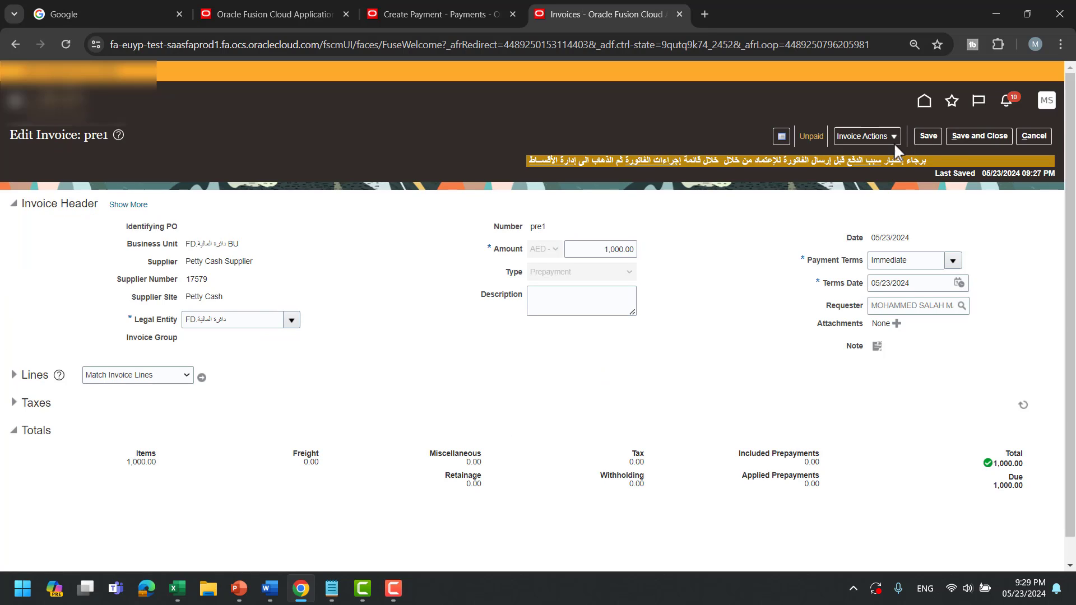
pyautogui.click(892, 136)
pyautogui.click(908, 170)
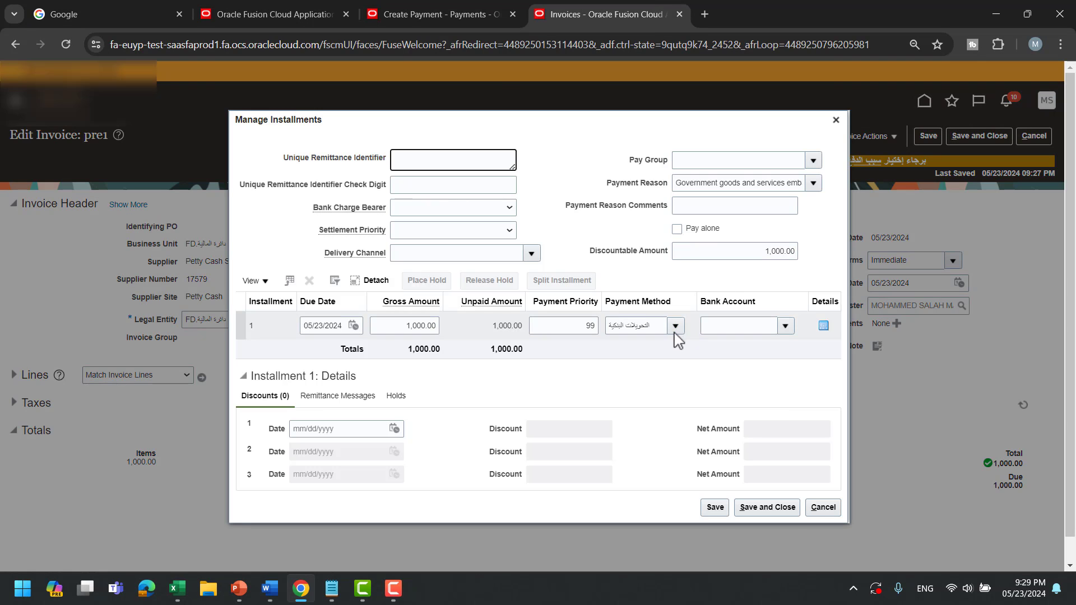
pyautogui.click(675, 328)
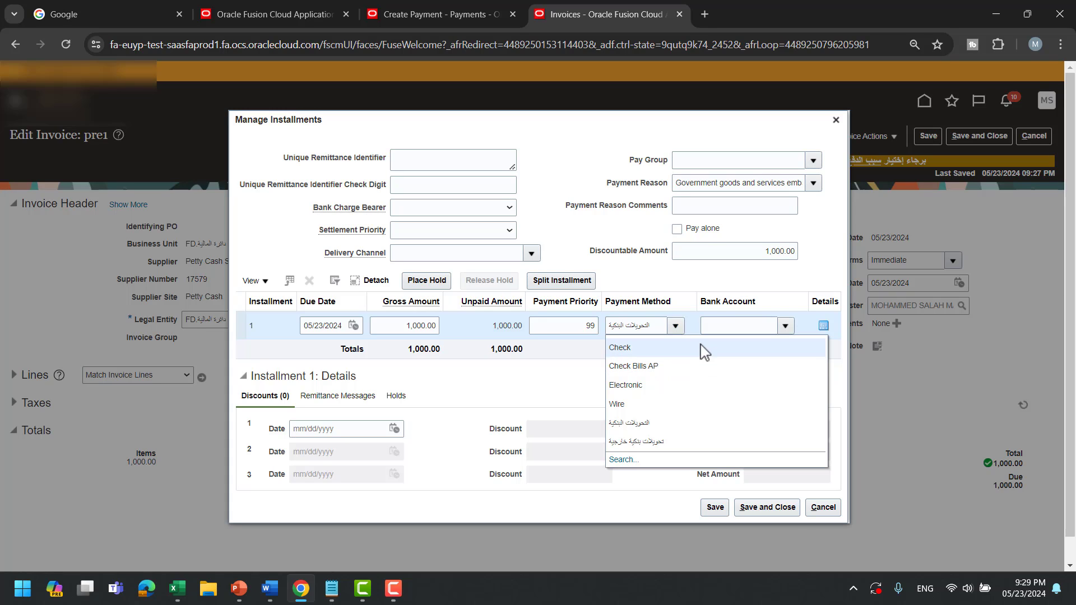
pyautogui.click(743, 250)
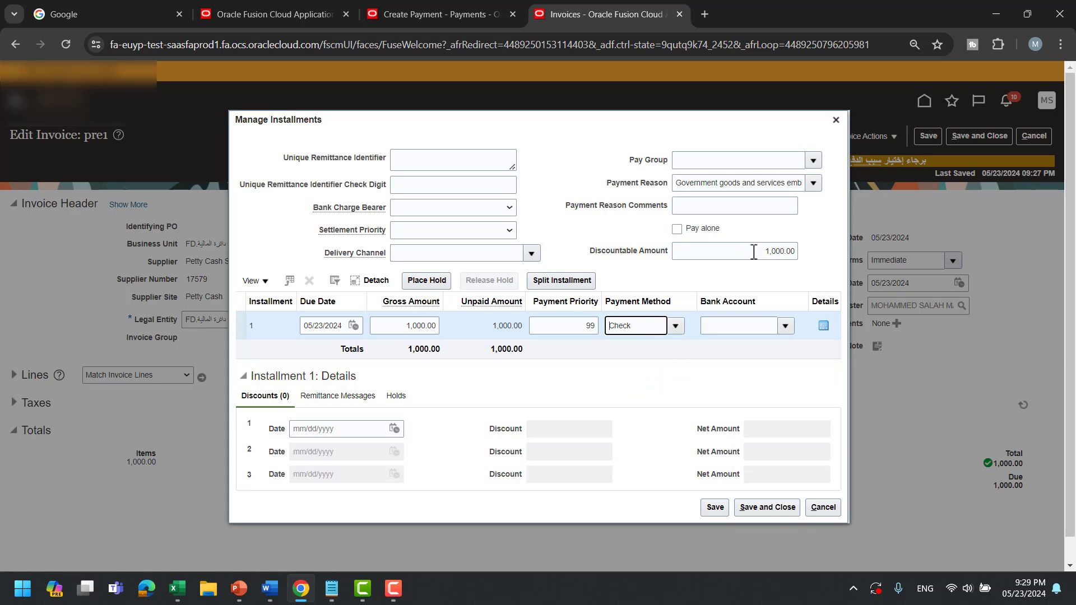
pyautogui.click(772, 510)
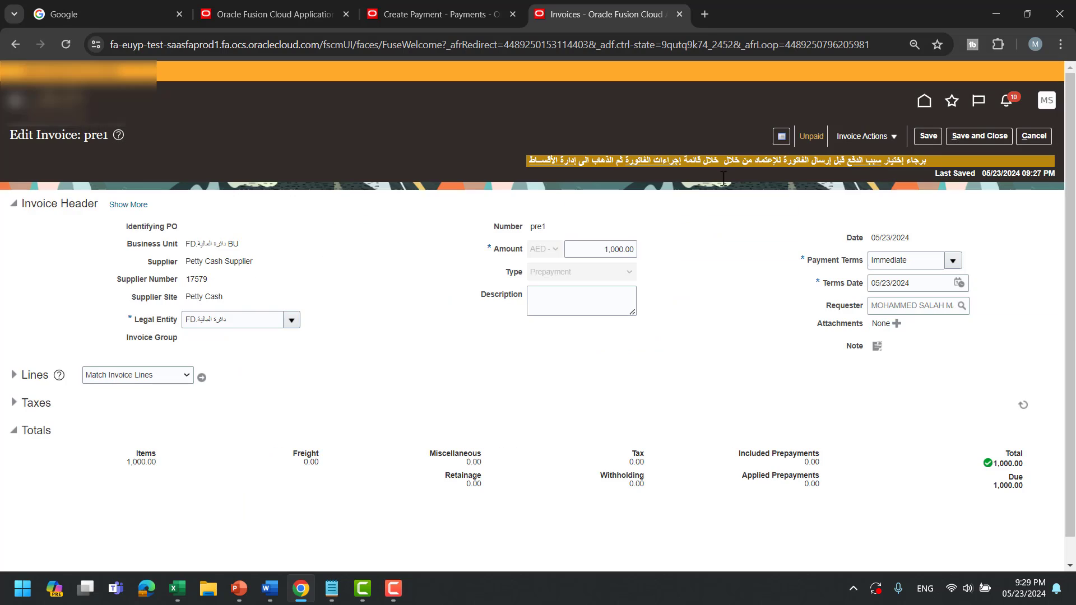
pyautogui.click(984, 136)
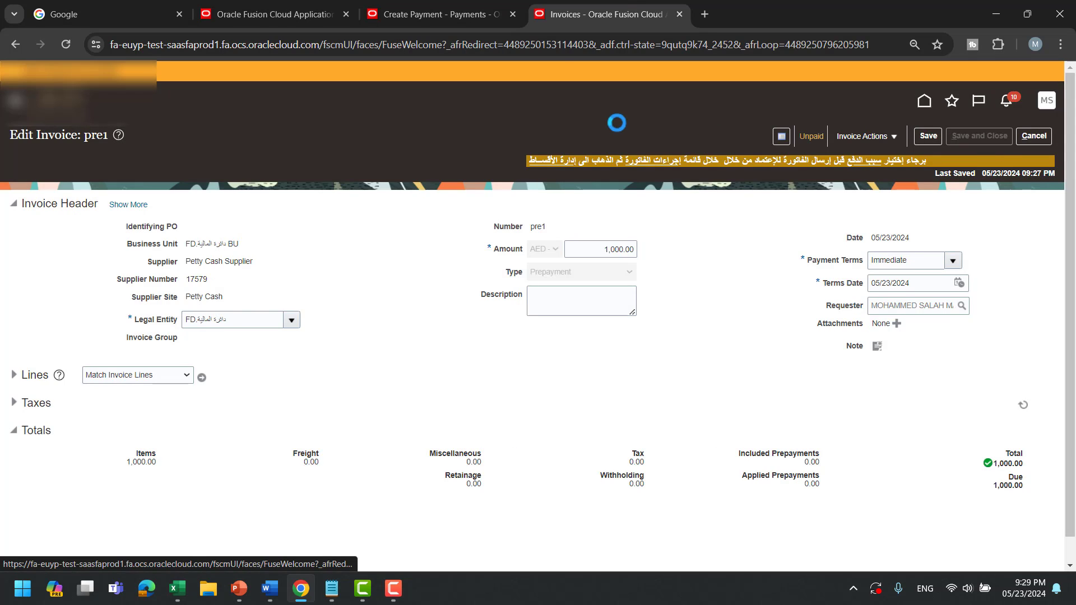
# In the open payment, set the payment method to Check, the process profile to DIB Electronic Checks and the payment document to FD Corporate Check.
pyautogui.click(474, 12)
pyautogui.click(931, 230)
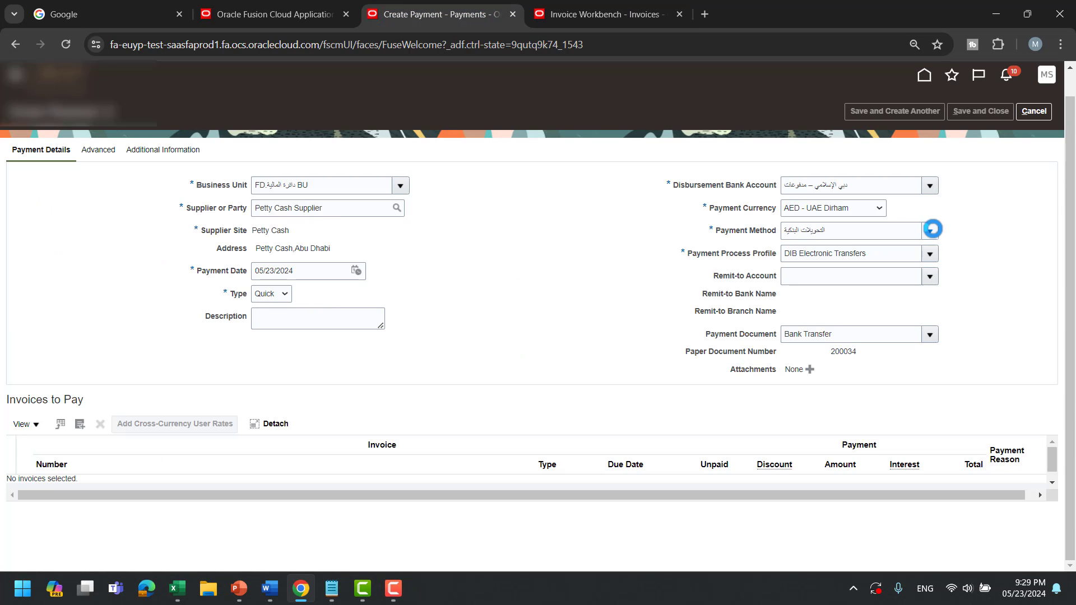
pyautogui.click(869, 248)
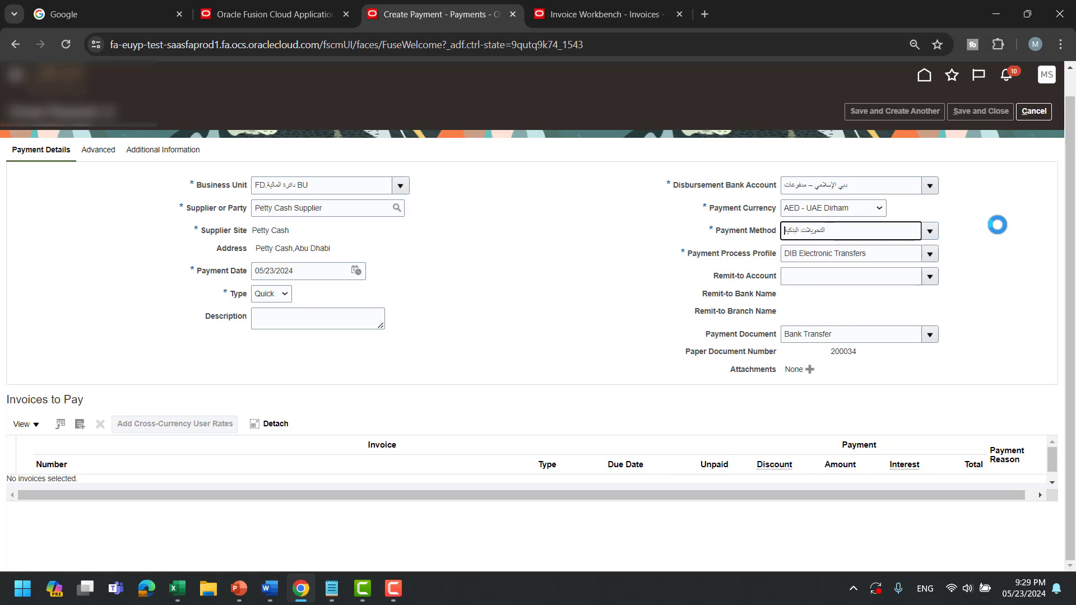
pyautogui.click(930, 255)
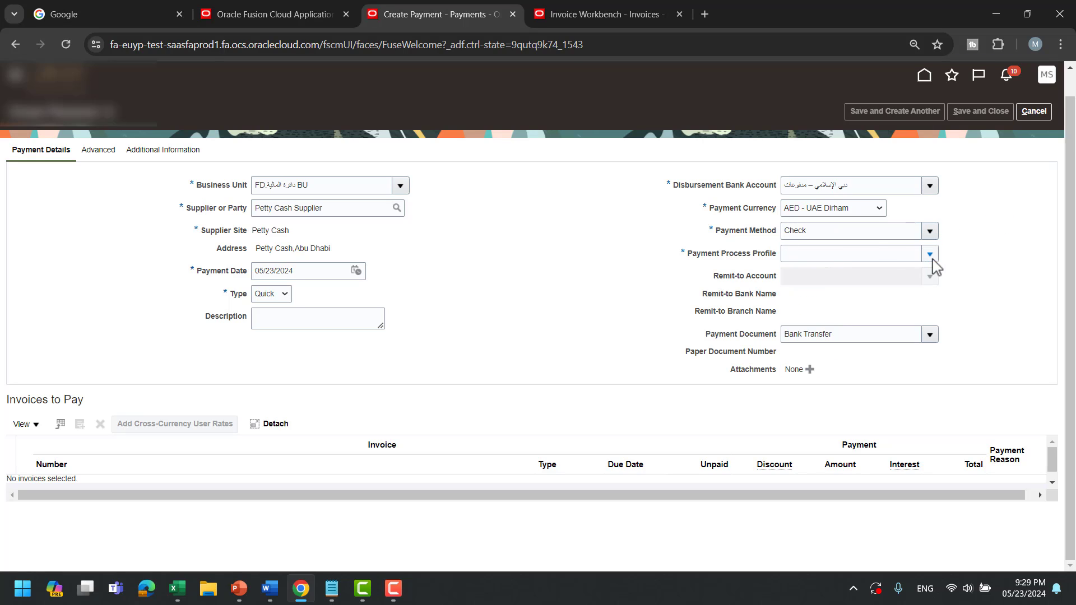
pyautogui.click(654, 274)
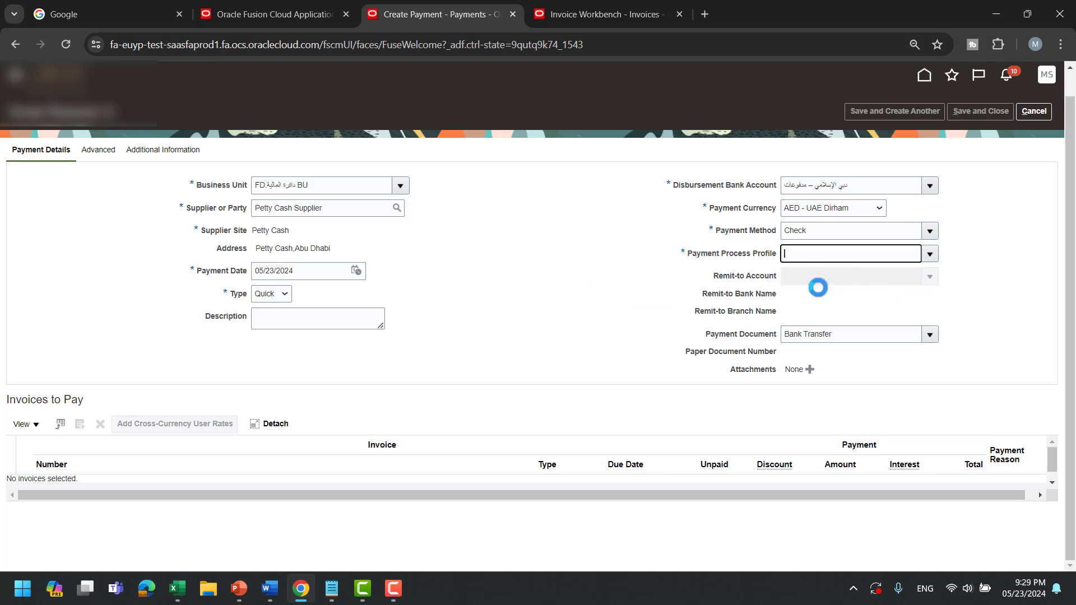
pyautogui.click(930, 334)
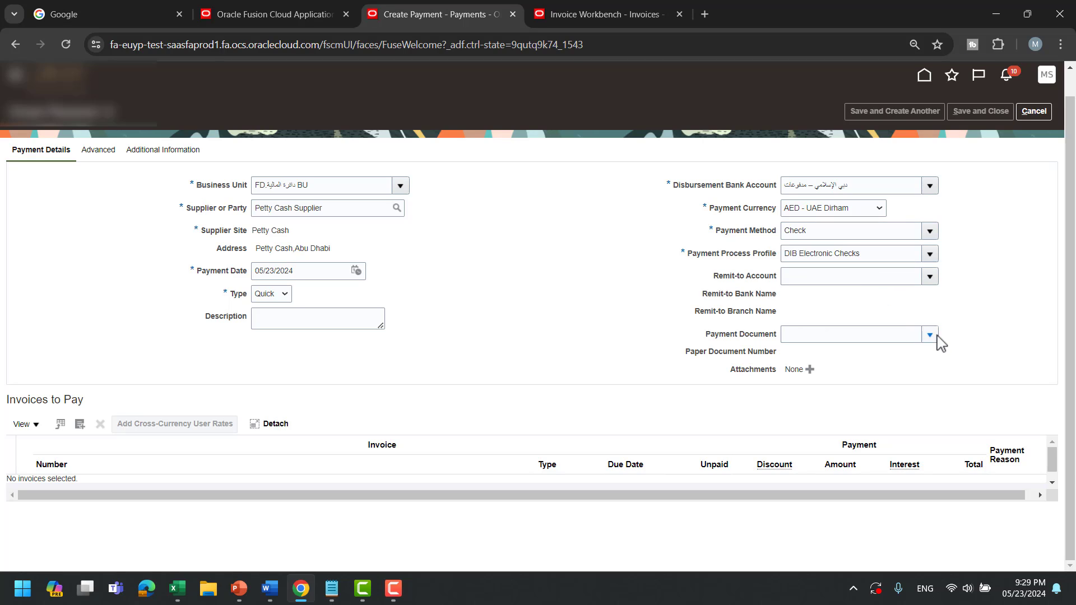
pyautogui.click(713, 374)
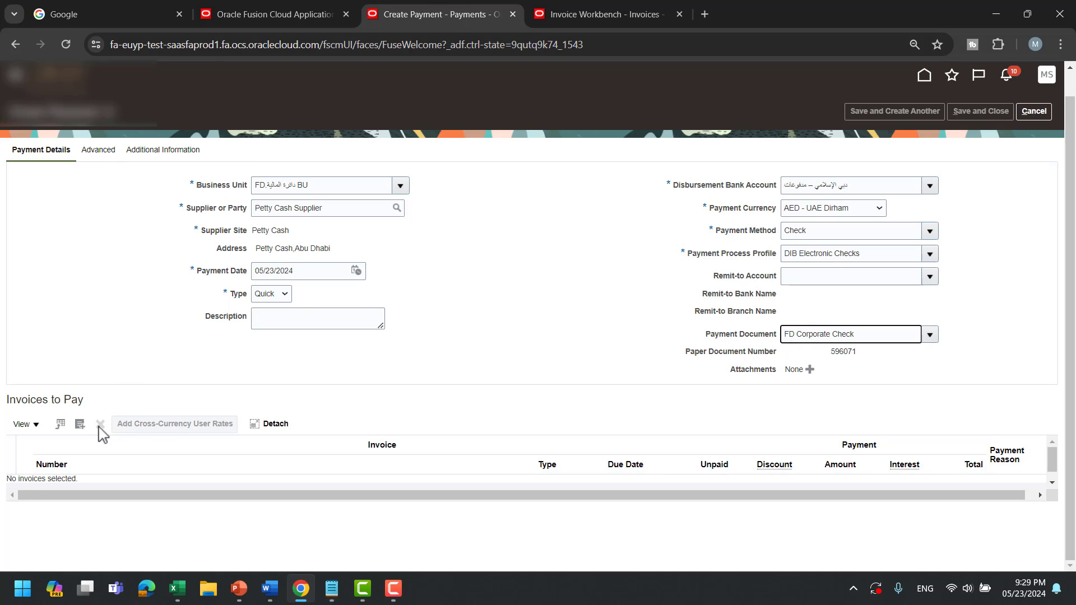
# Add prepayment pre1 to the invoices to pay, then save and close the payment.
pyautogui.click(79, 424)
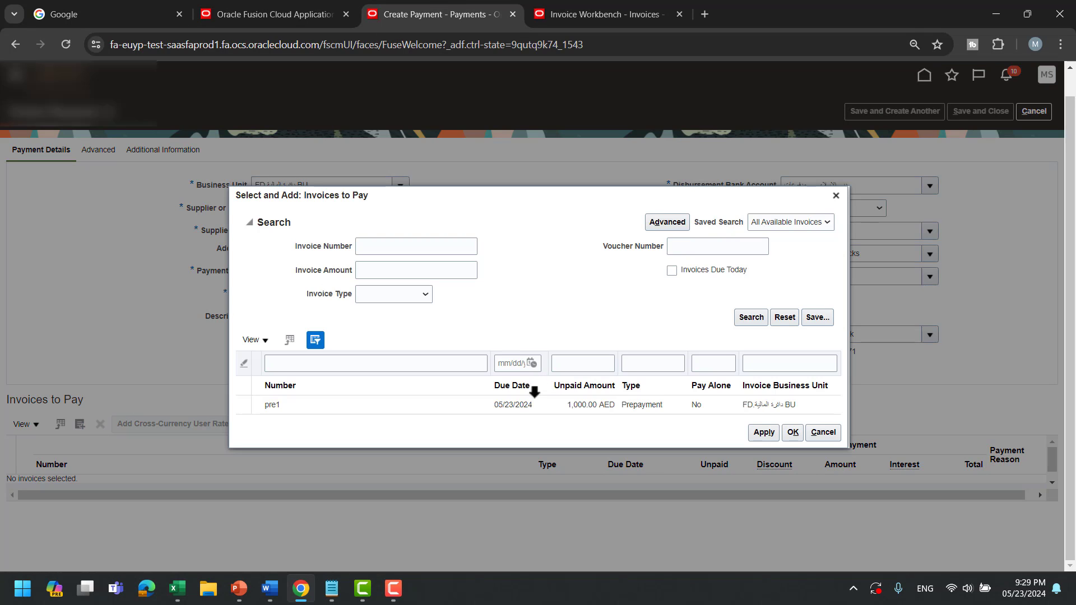
pyautogui.click(239, 399)
pyautogui.click(801, 436)
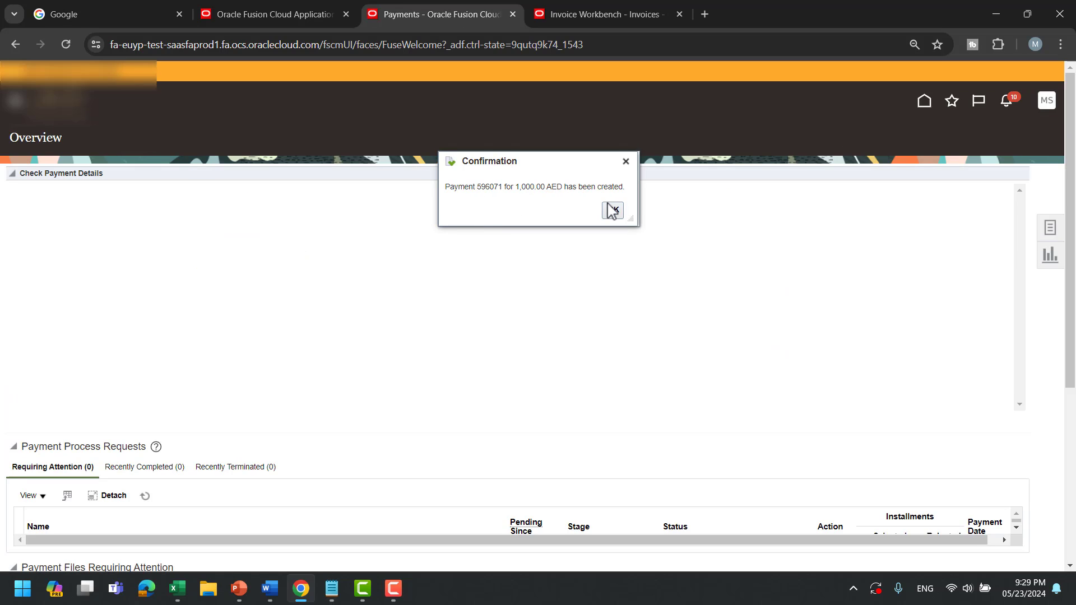
pyautogui.click(613, 210)
# Reopen invoice pre1 from the invoice workbench, check its prepayment status, and save and close it.
pyautogui.click(604, 14)
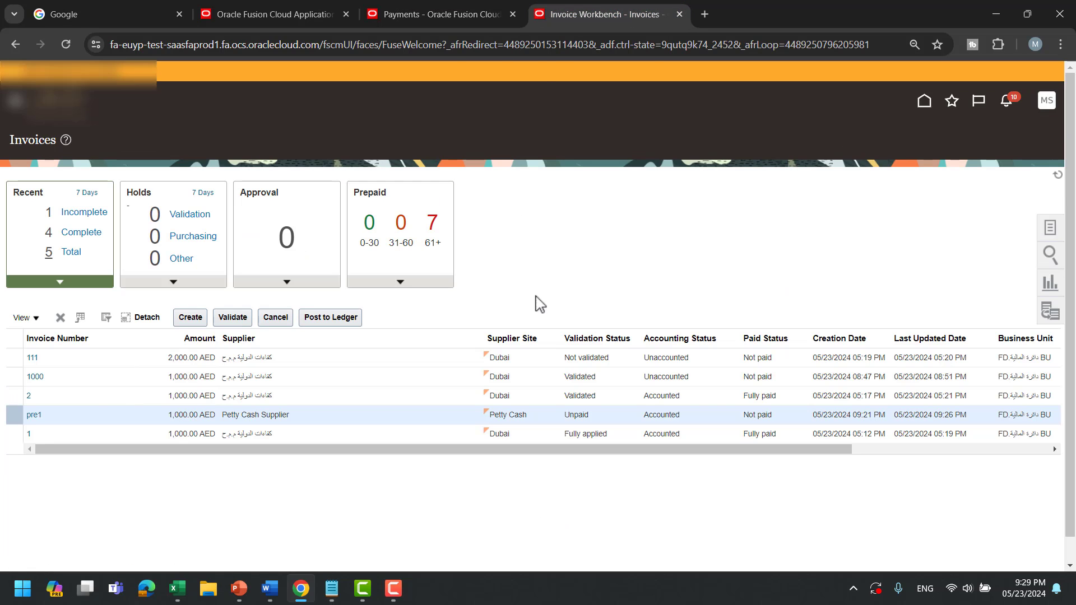
pyautogui.click(35, 420)
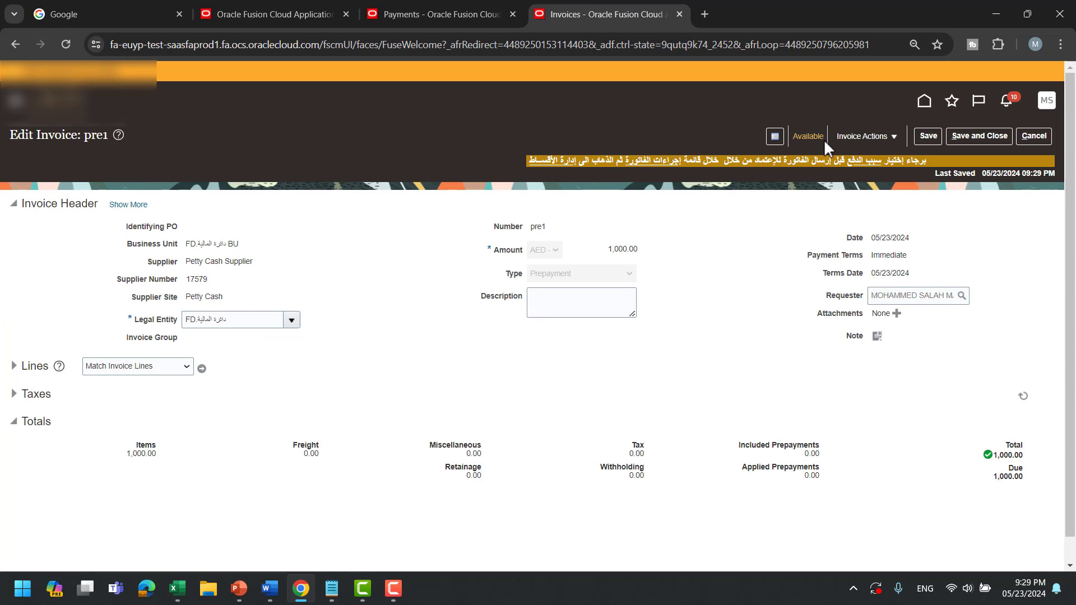
pyautogui.click(809, 137)
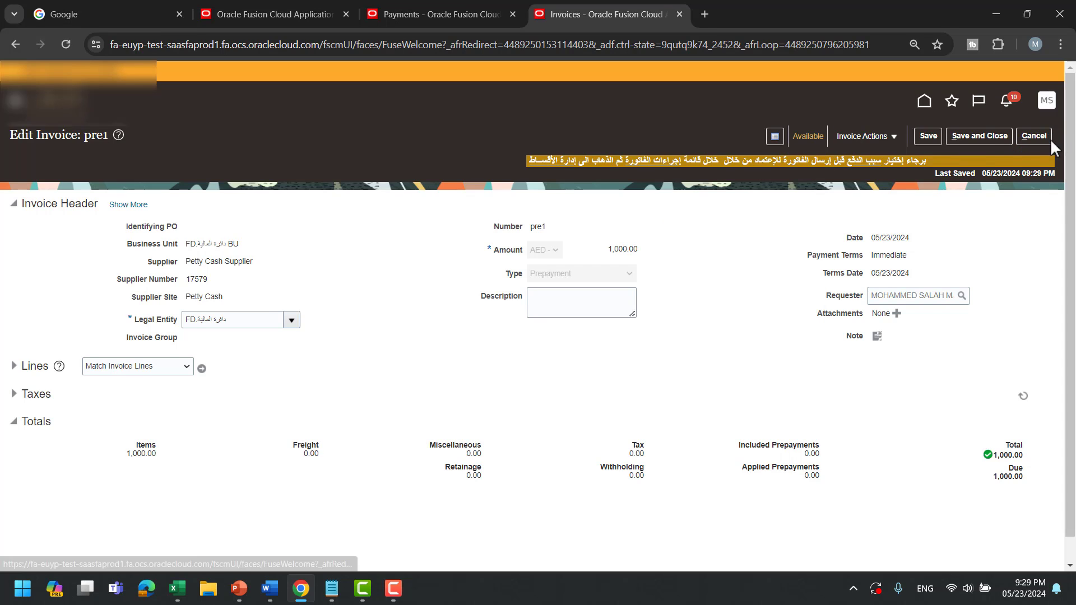
pyautogui.click(985, 137)
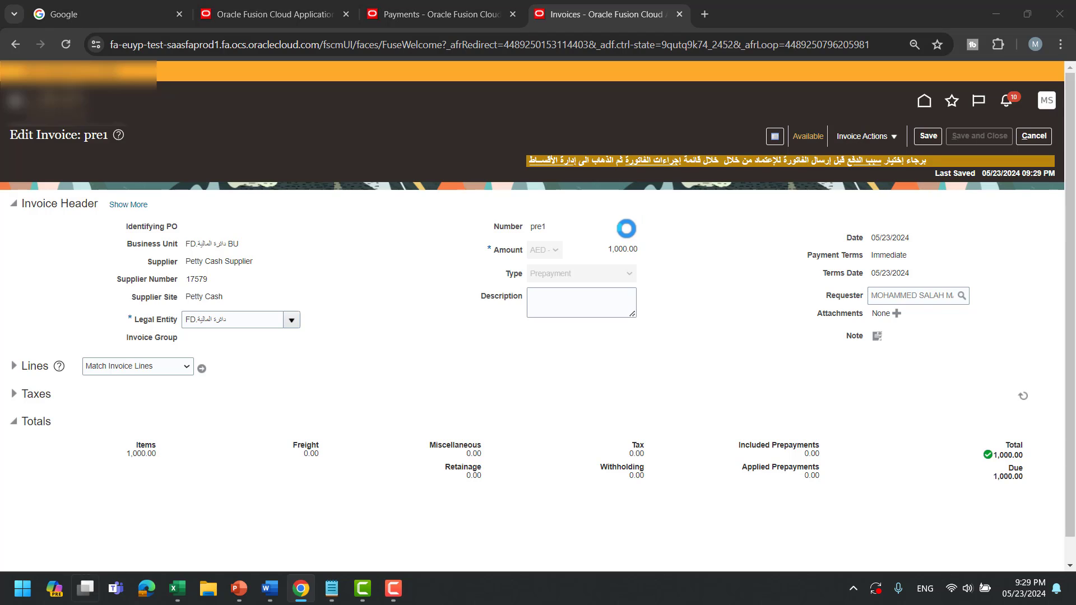
# Switch to the Book1 workbook in Excel and review case 1's prepayment, payment and standard invoice steps.
pyautogui.press('super+Tab')
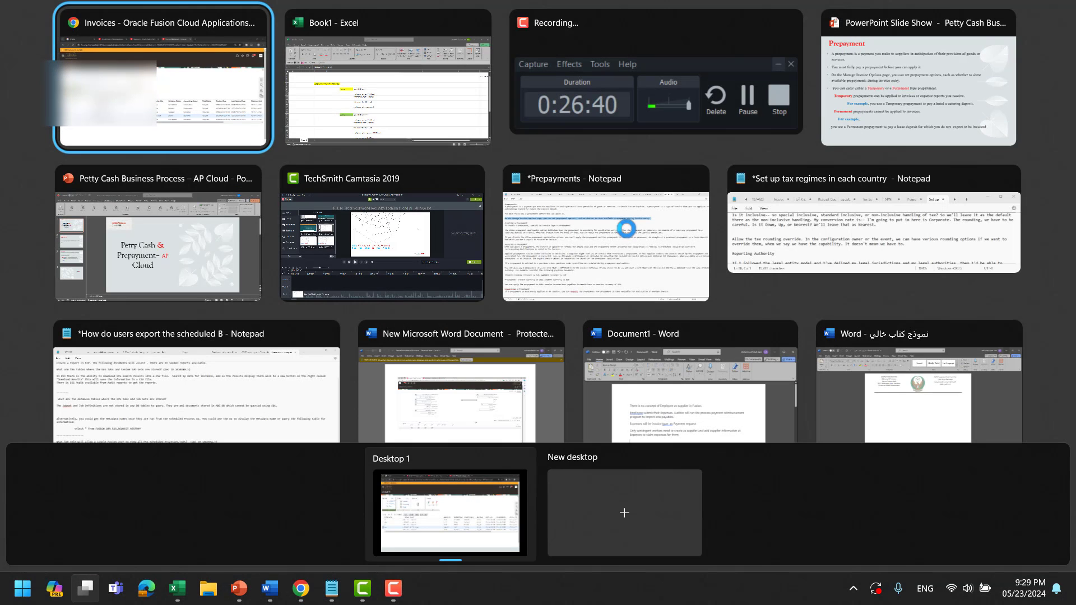
pyautogui.click(401, 109)
pyautogui.click(441, 278)
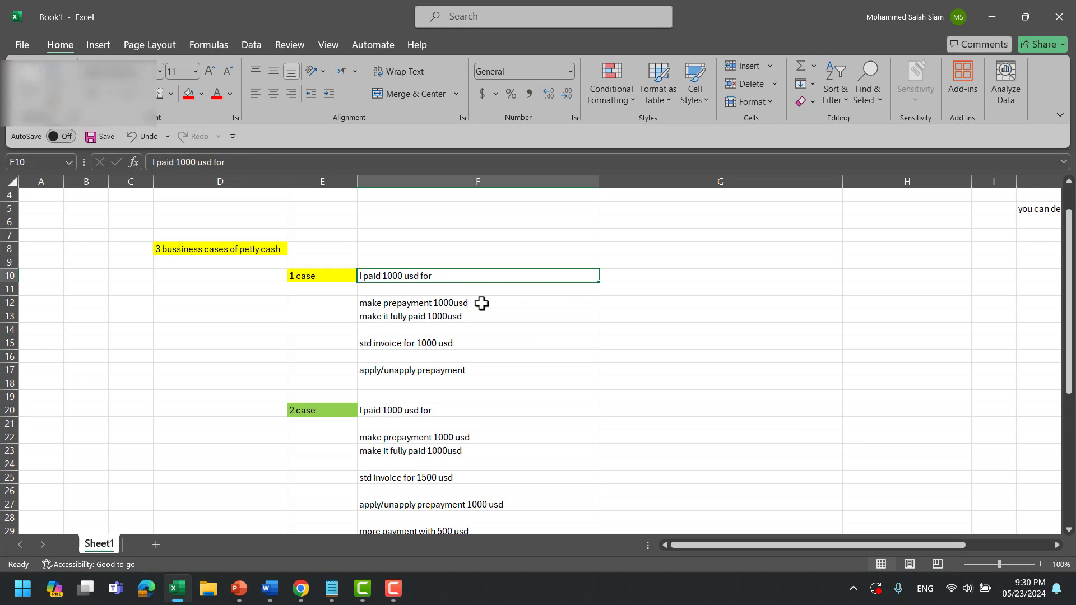
pyautogui.moveTo(476, 303); pyautogui.dragTo(611, 315)
pyautogui.click(483, 343)
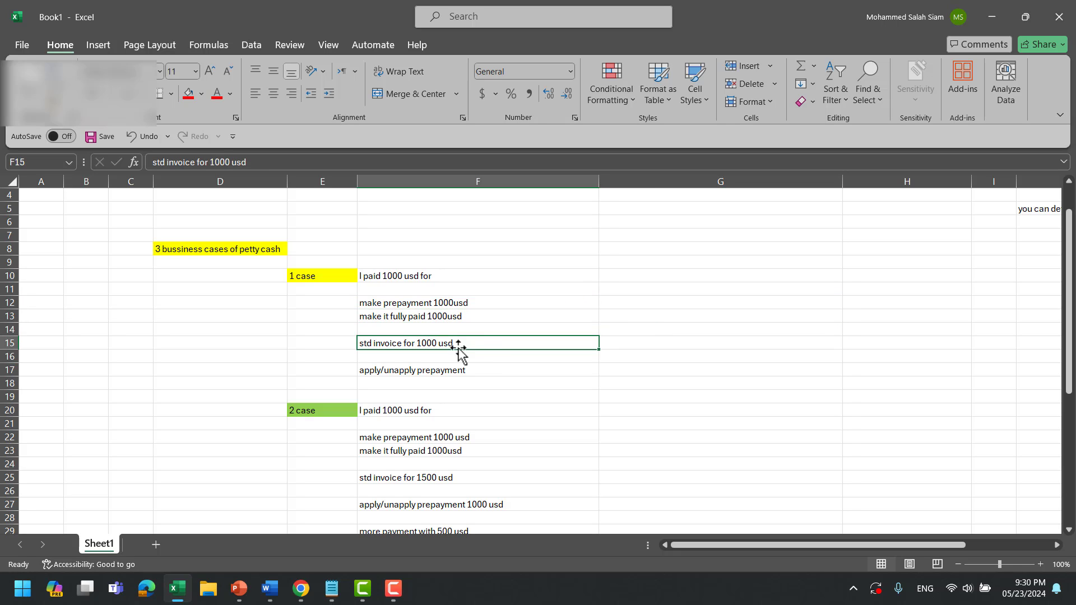
pyautogui.click(294, 342)
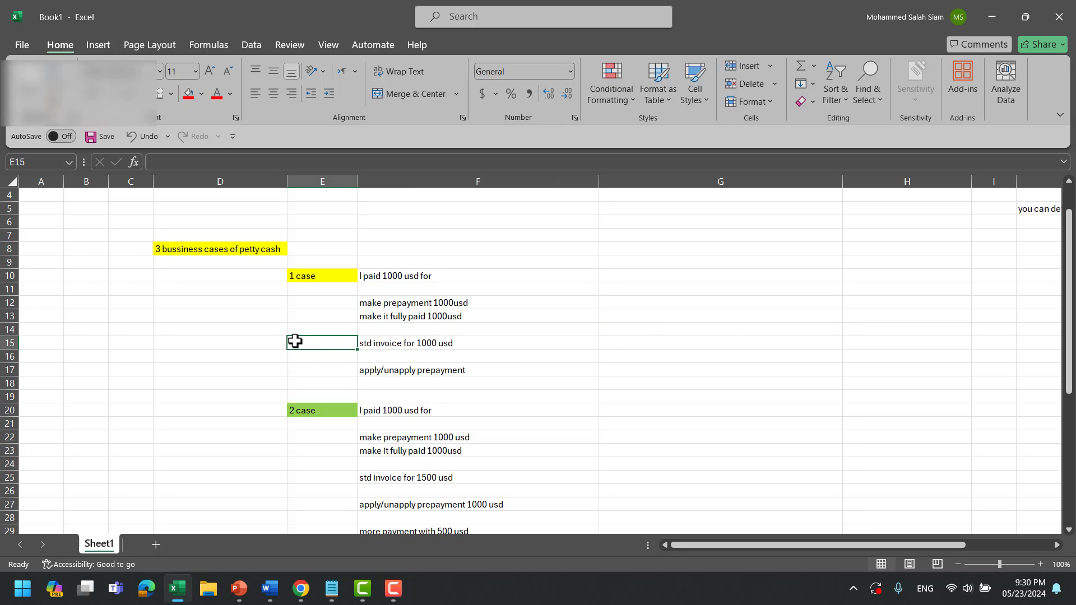
# Add the note "petty supp bring expense invoices" in E15 beside the case 1 standard invoice and widen column E to fit it.
pyautogui.write('petty supp bring')
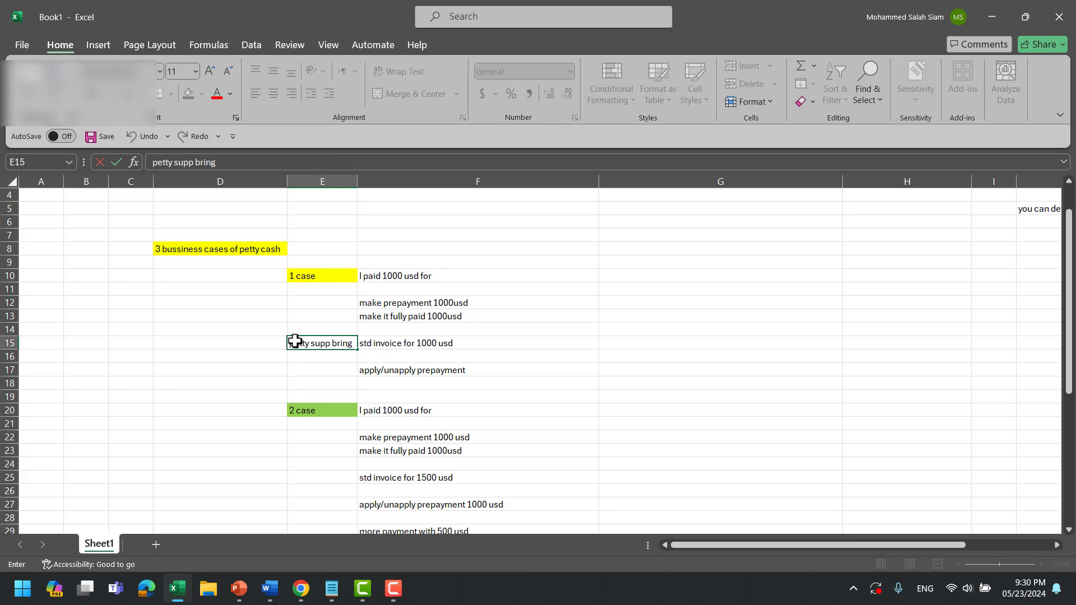
pyautogui.write(' expense invoices')
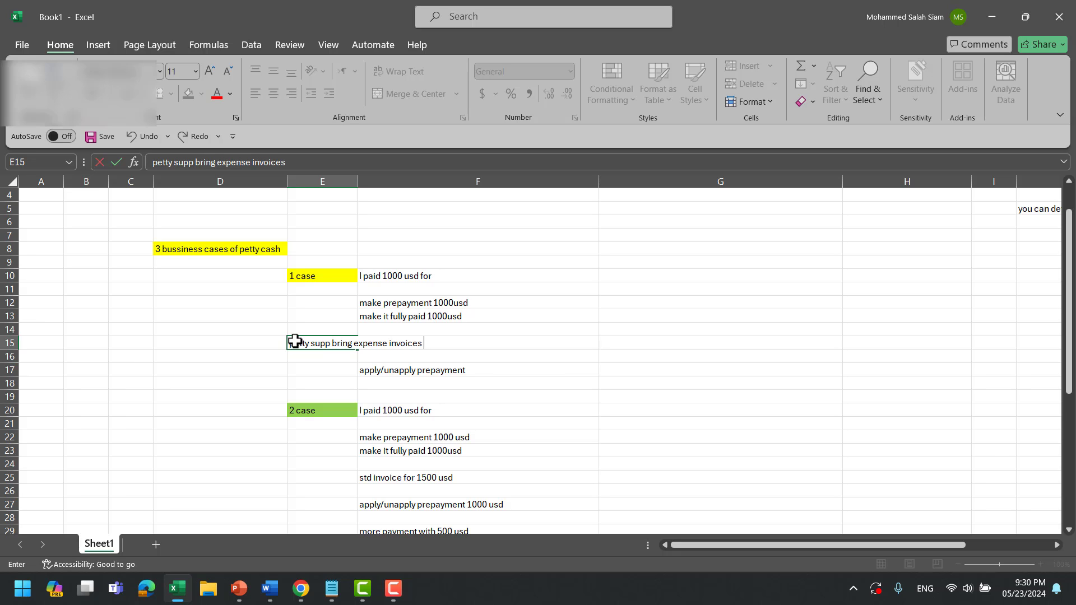
pyautogui.click(658, 344)
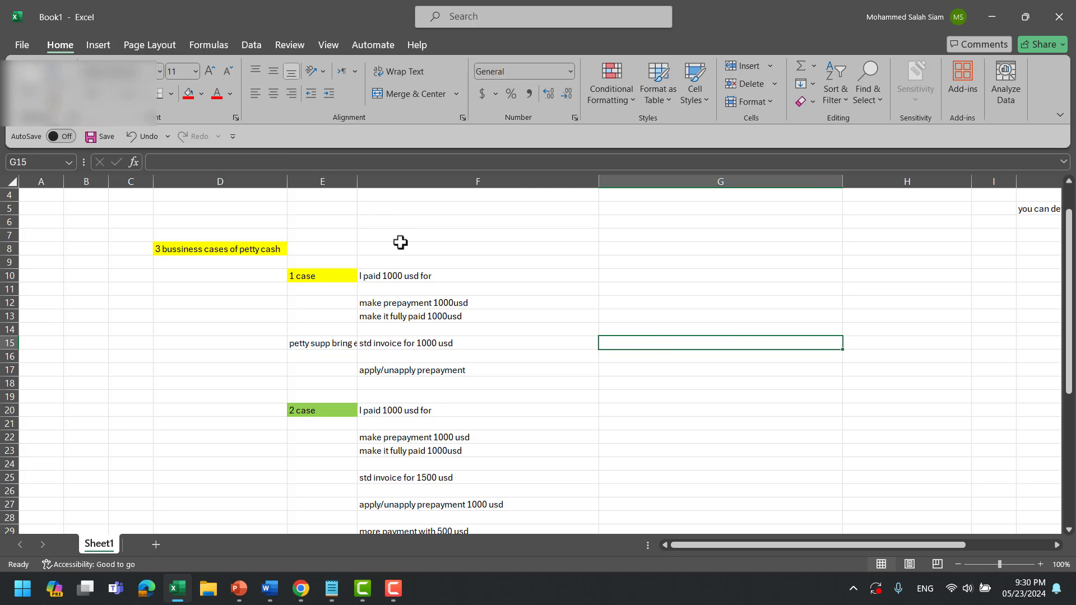
pyautogui.doubleClick(357, 181)
pyautogui.click(483, 344)
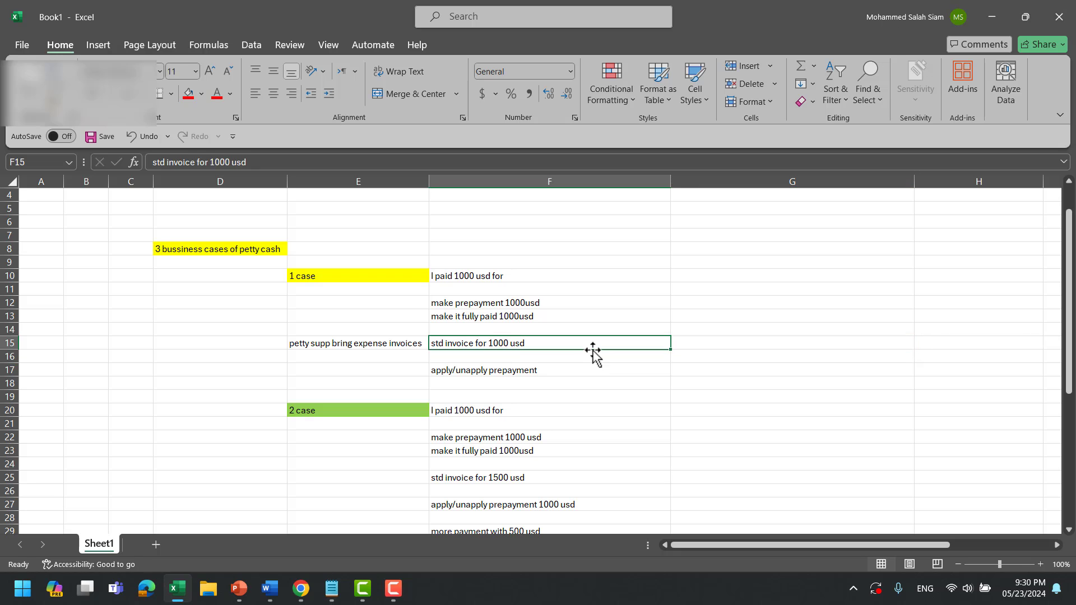
# Switch to Oracle Fusion and start a new invoice for business unit FD دائرة المالية BU with Petty Cash Supplier as the supplier.
pyautogui.hotkey('alt', 'Tab')
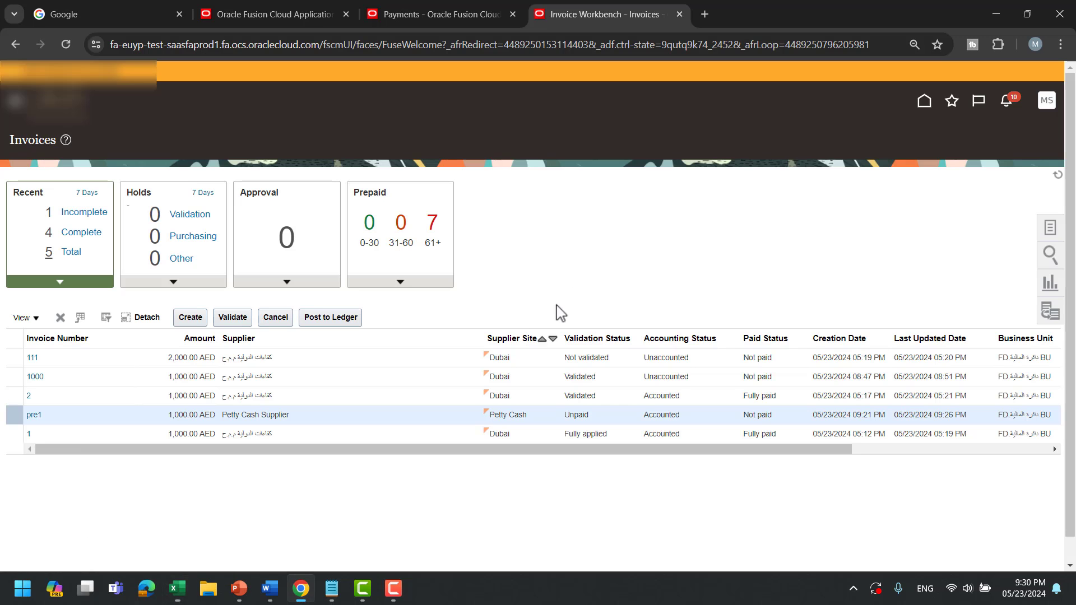
pyautogui.click(190, 318)
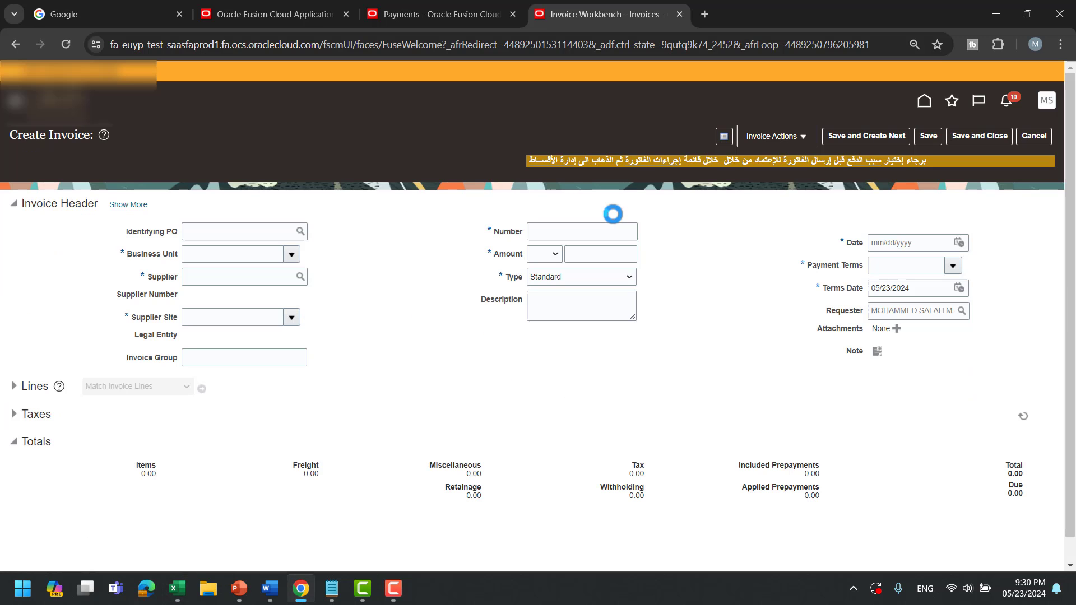
pyautogui.click(291, 254)
pyautogui.click(245, 295)
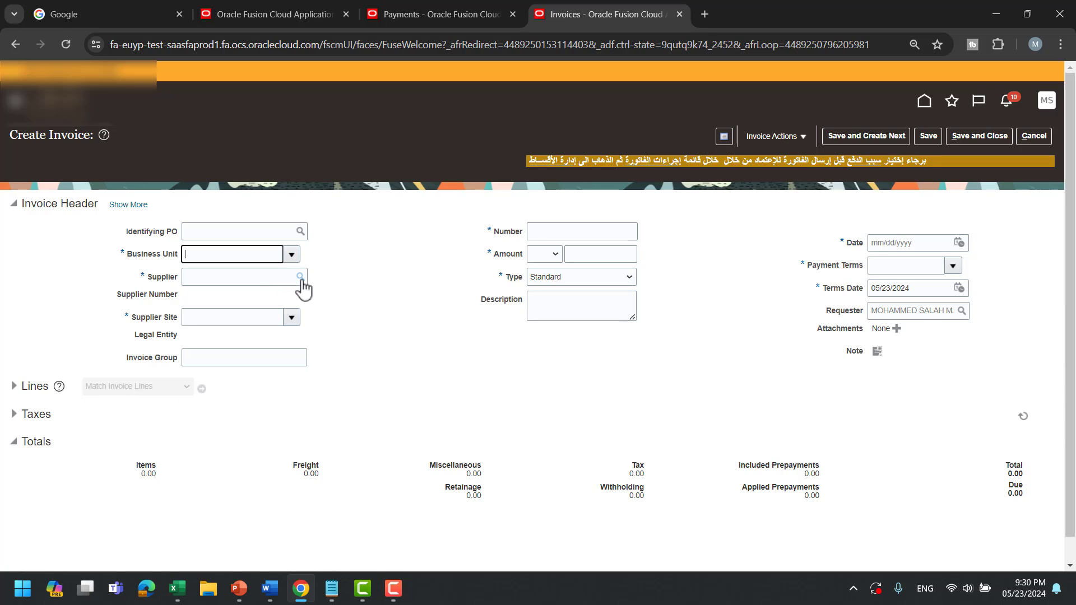
pyautogui.click(250, 276)
pyautogui.write('petty')
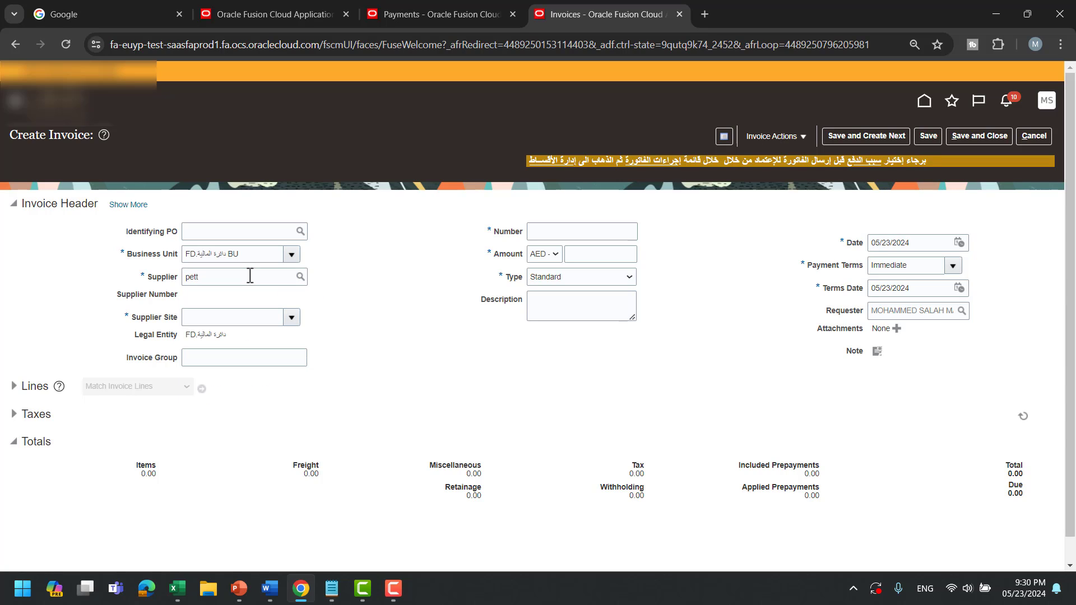
# Give the standard invoice the number "exp pre1" and an amount of 1,000.00 AED.
pyautogui.click(569, 236)
pyautogui.write('1000')
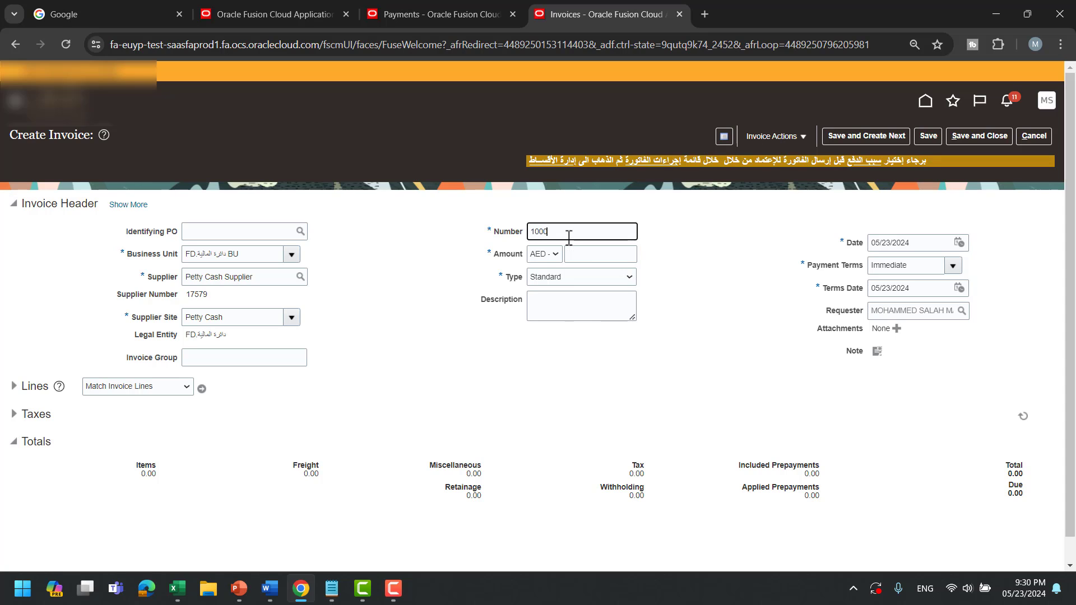
pyautogui.press('Tab')
pyautogui.click(580, 233)
pyautogui.write('exp pre1')
pyautogui.click(589, 249)
pyautogui.write('1000')
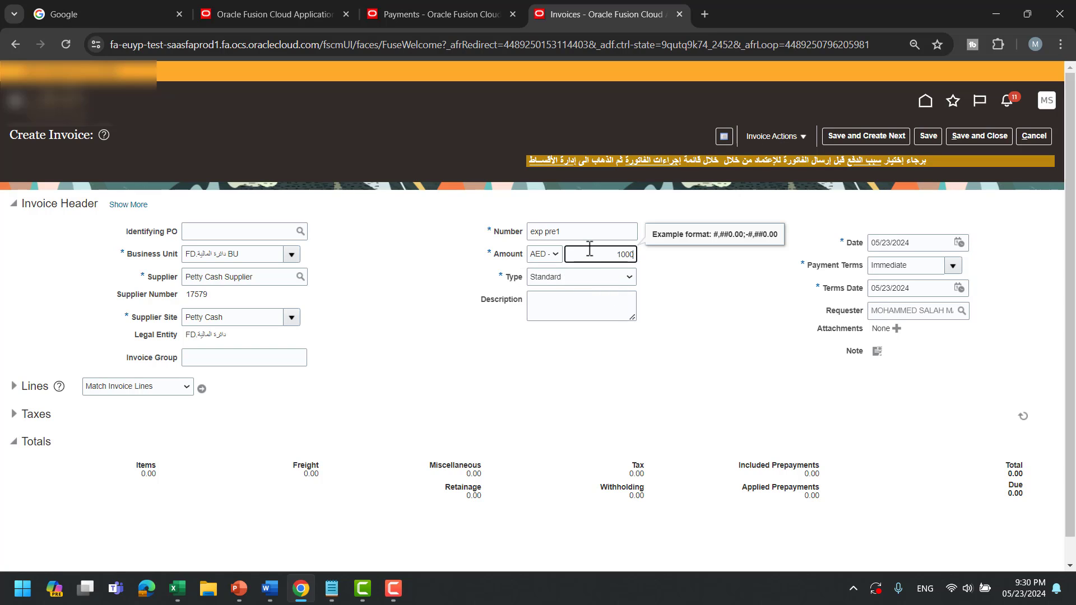
pyautogui.press('Tab')
pyautogui.click(578, 306)
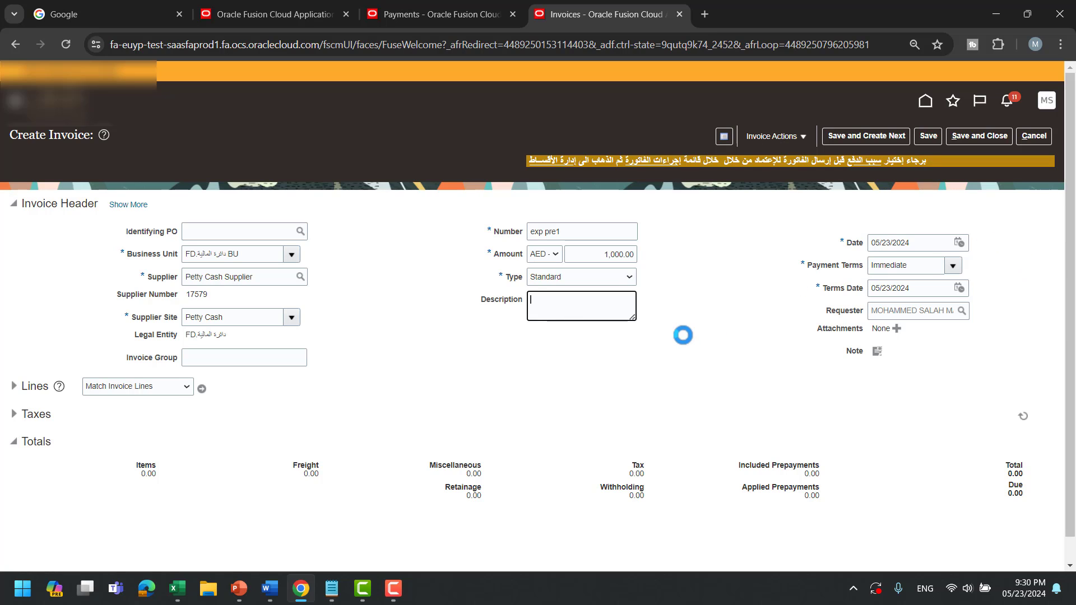
# Expand the invoice lines and set the amount of the first item line to 1000.
pyautogui.scroll(-1, 224, 371)
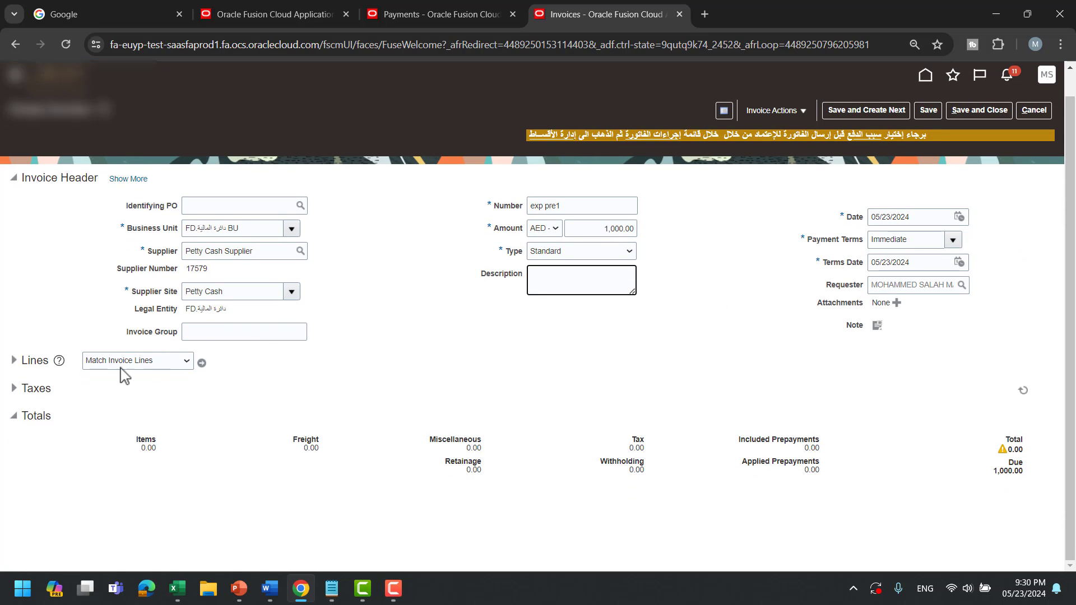
pyautogui.click(16, 362)
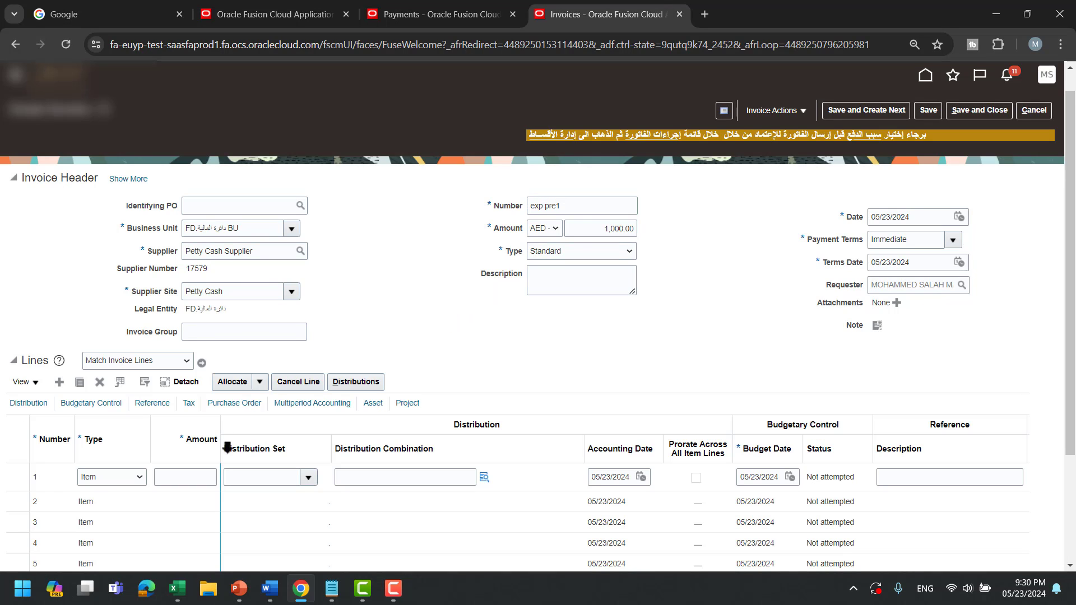
pyautogui.click(190, 477)
pyautogui.write('1000')
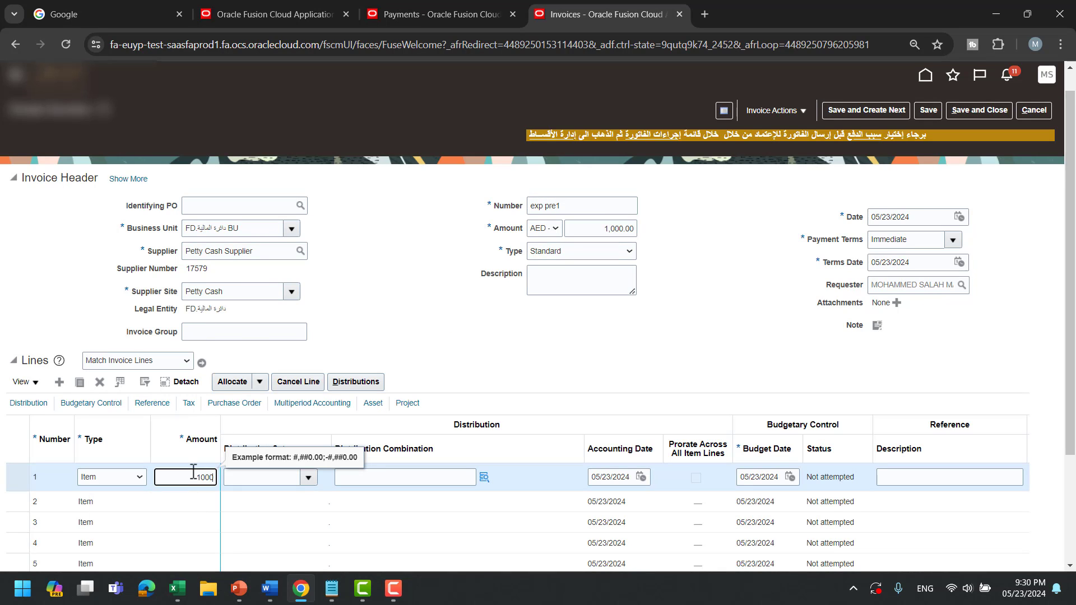
pyautogui.press('Tab')
# Assign line 1 a distribution combination using the Defualt Alias, department 1001 and account 513203.
pyautogui.scroll(-1, 457, 326)
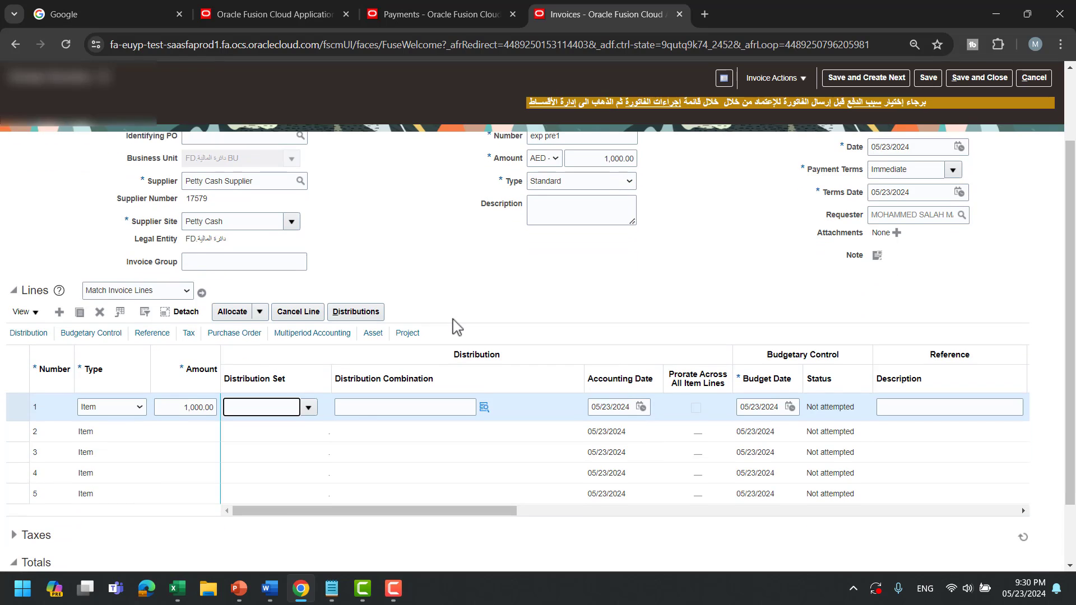
pyautogui.click(484, 408)
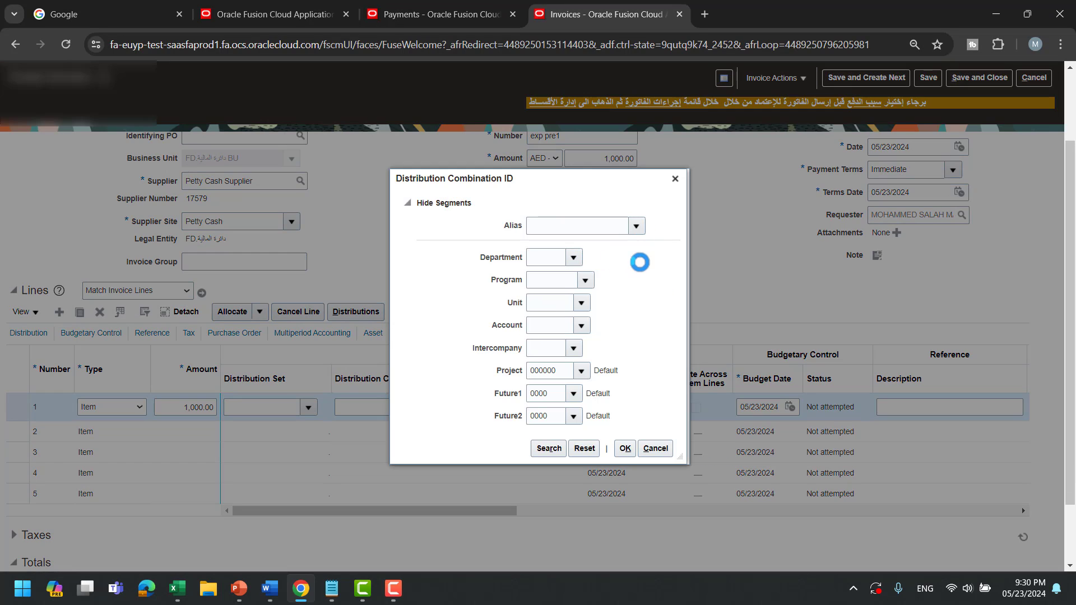
pyautogui.click(648, 254)
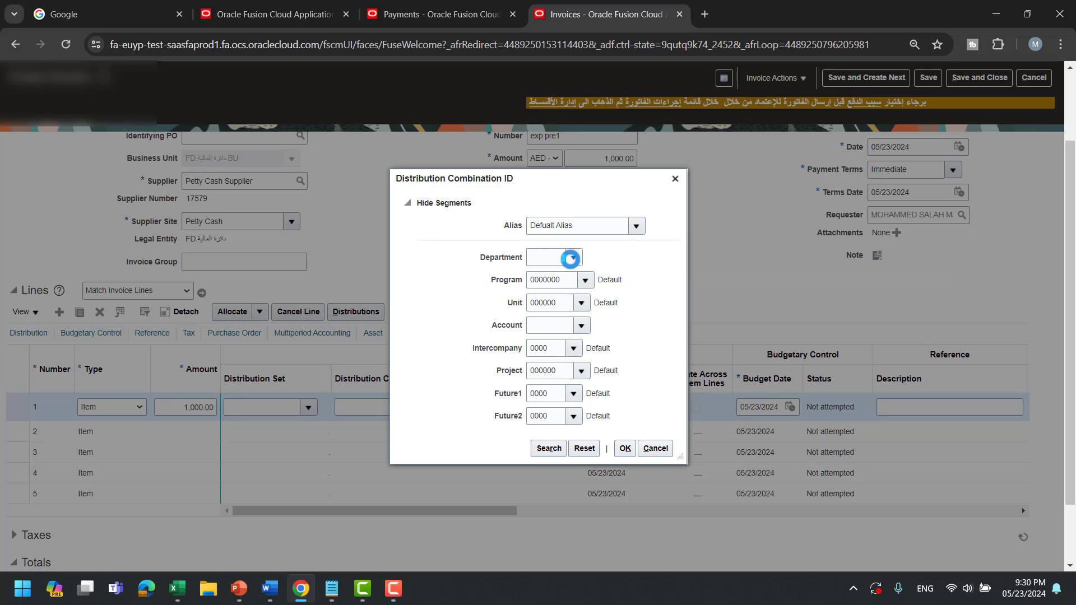
pyautogui.click(571, 258)
pyautogui.click(583, 278)
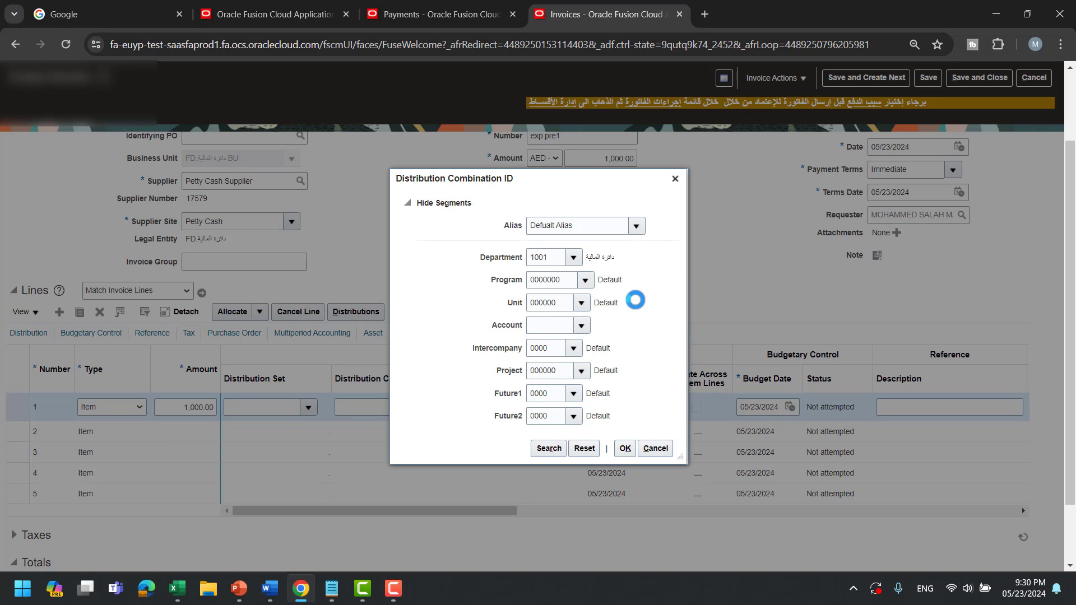
pyautogui.click(513, 349)
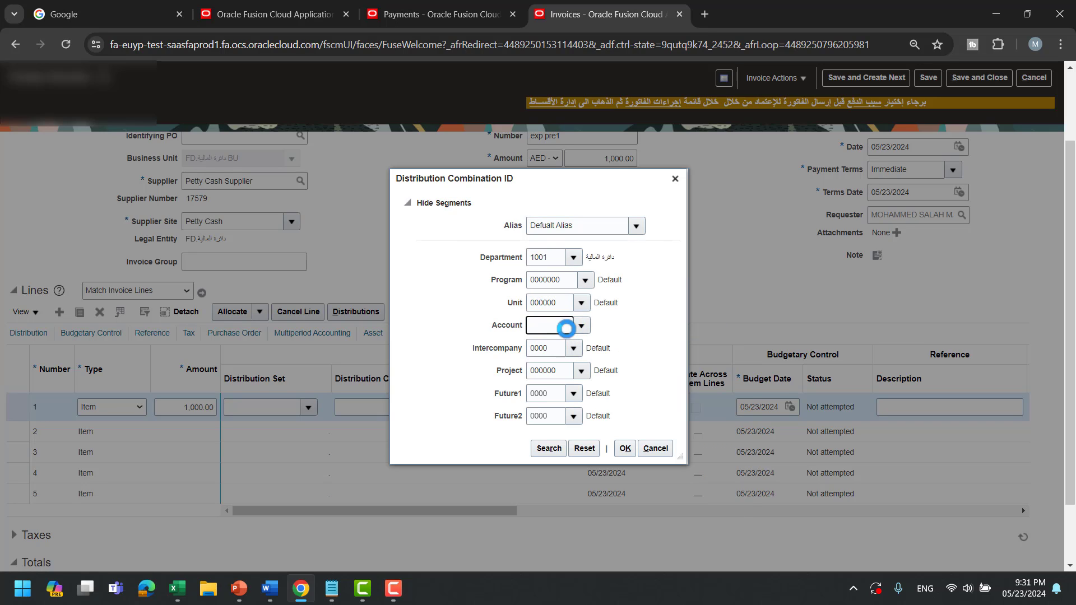
pyautogui.click(625, 447)
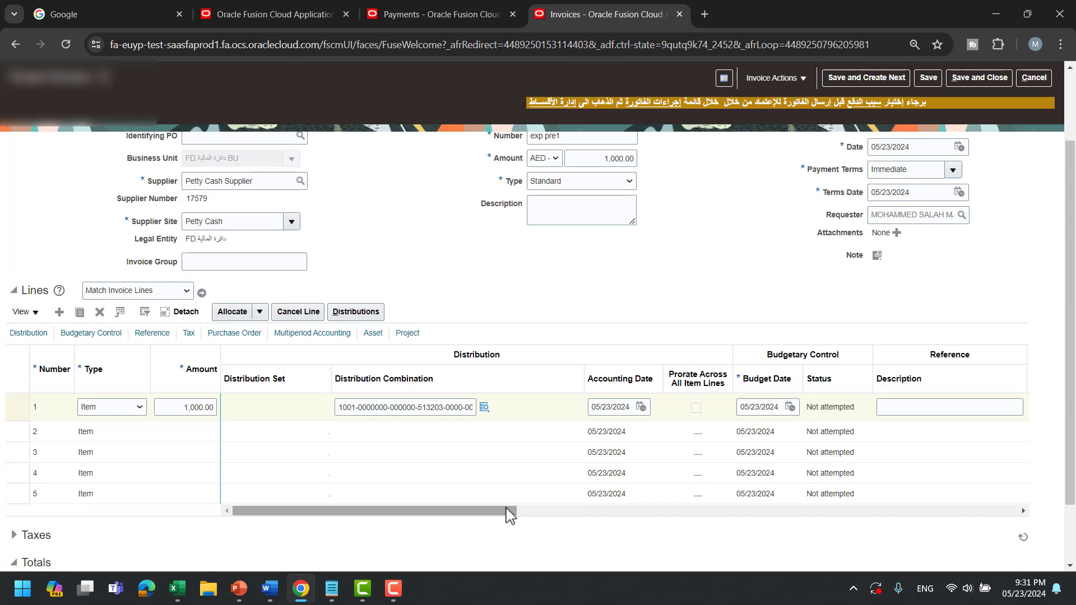
# Set the user-defined fiscal classification of line 1 to Not Applicable.
pyautogui.moveTo(507, 512); pyautogui.dragTo(759, 511)
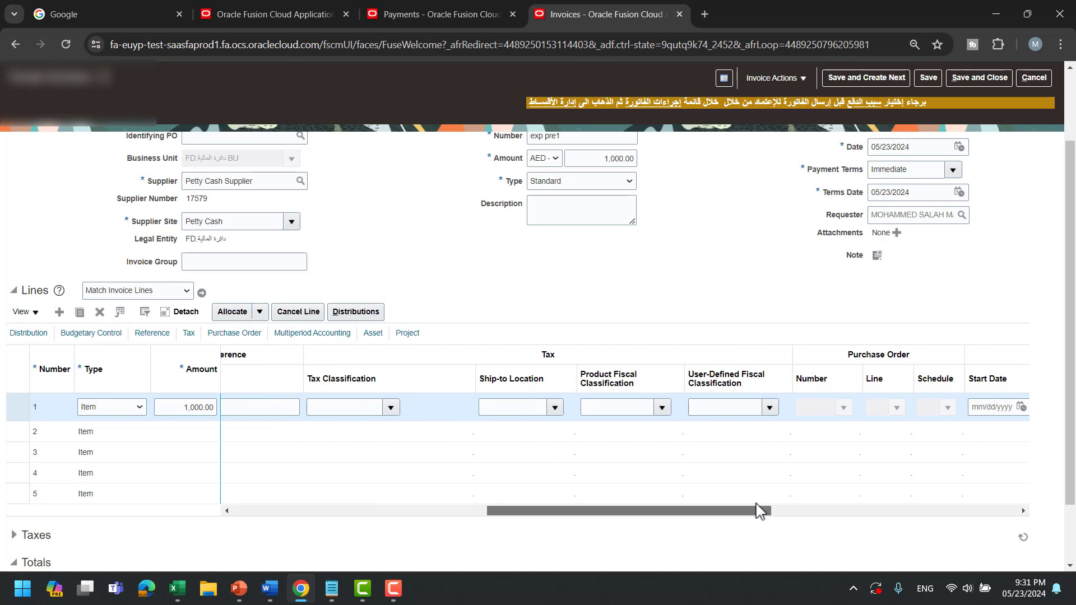
pyautogui.click(771, 408)
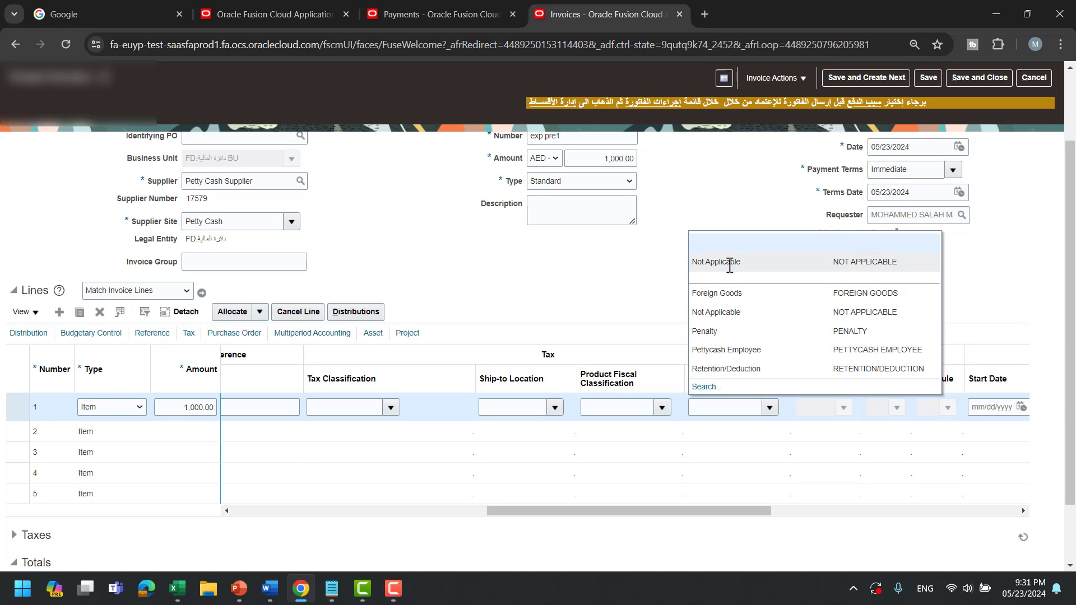
pyautogui.click(728, 258)
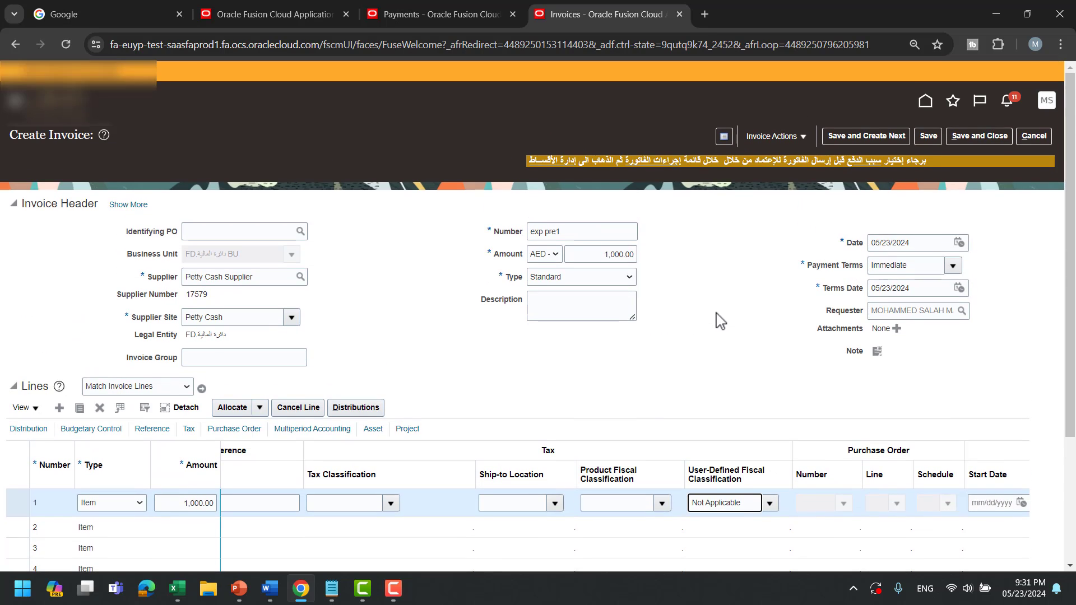
# Save the exp pre1 invoice and validate it.
pyautogui.click(928, 136)
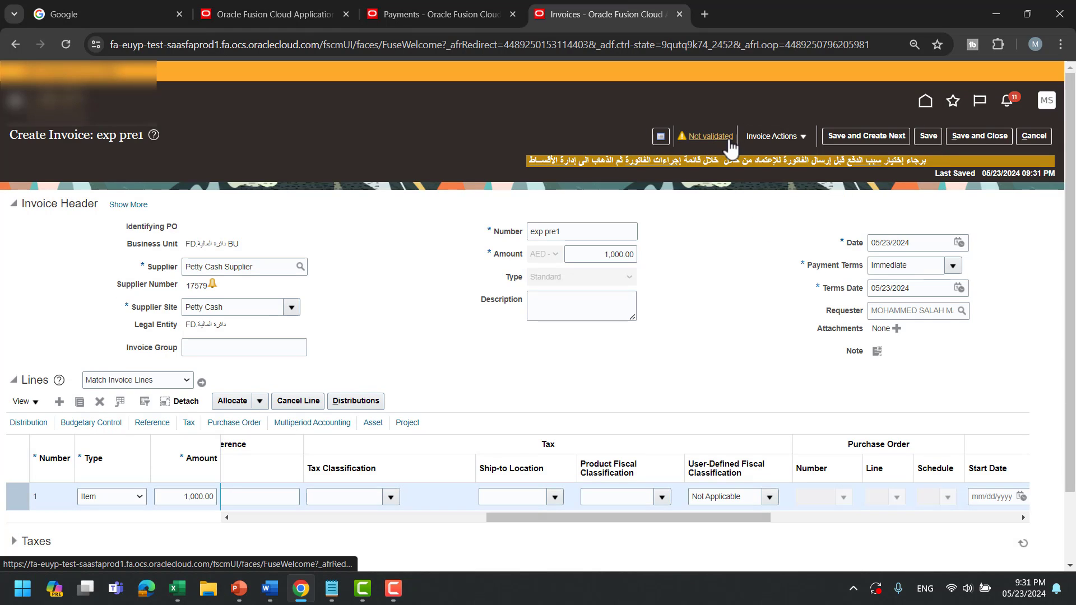
pyautogui.click(789, 139)
pyautogui.click(803, 214)
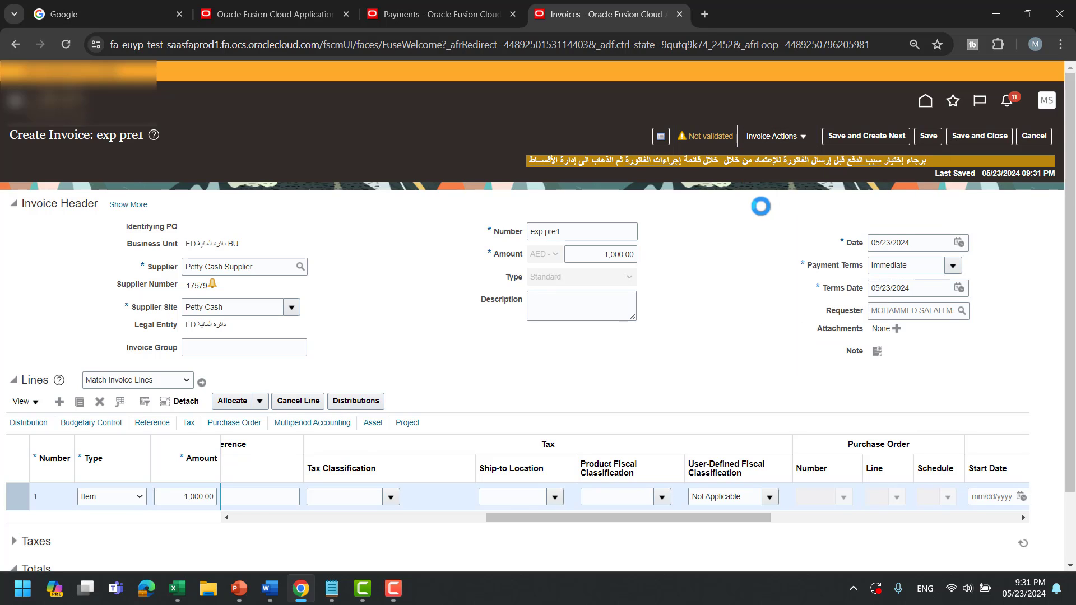
# Try to post the validated invoice to the ledger.
pyautogui.click(772, 137)
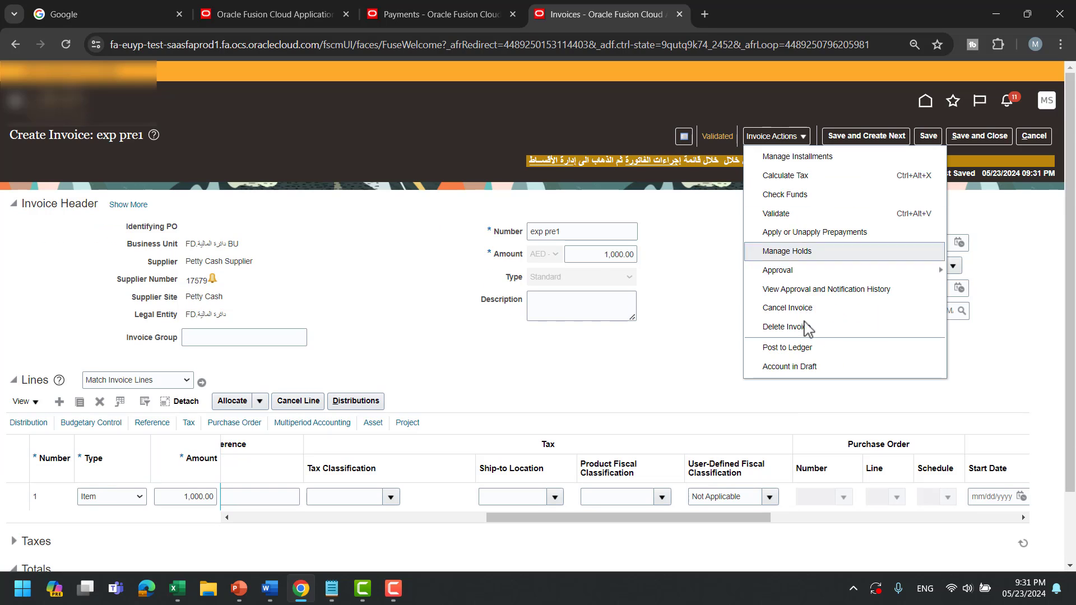
pyautogui.click(810, 350)
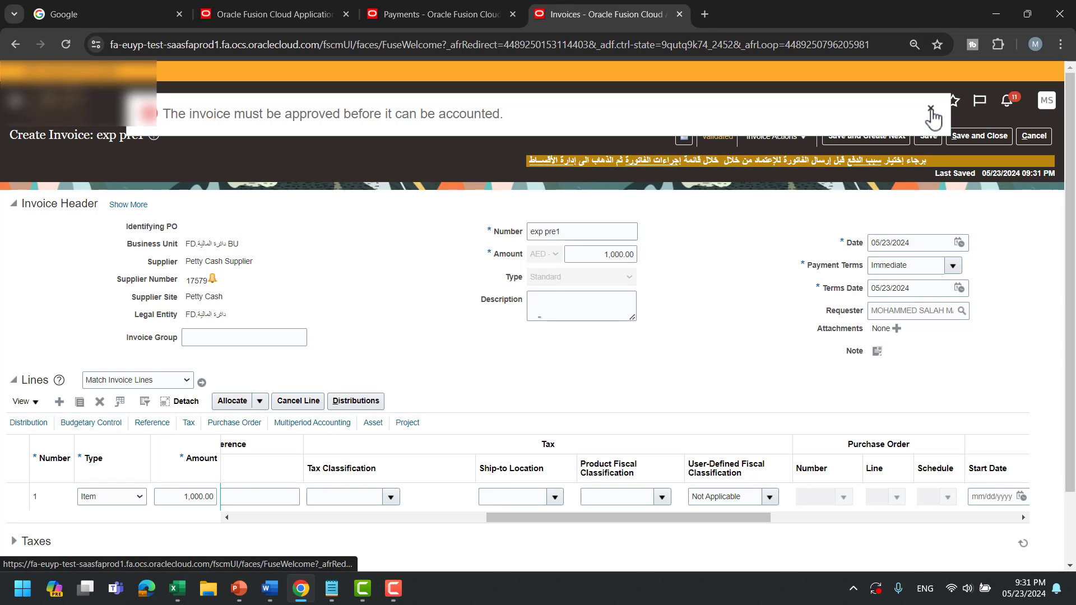
# Approve the exp pre1 invoice so that it can be accounted.
pyautogui.click(807, 138)
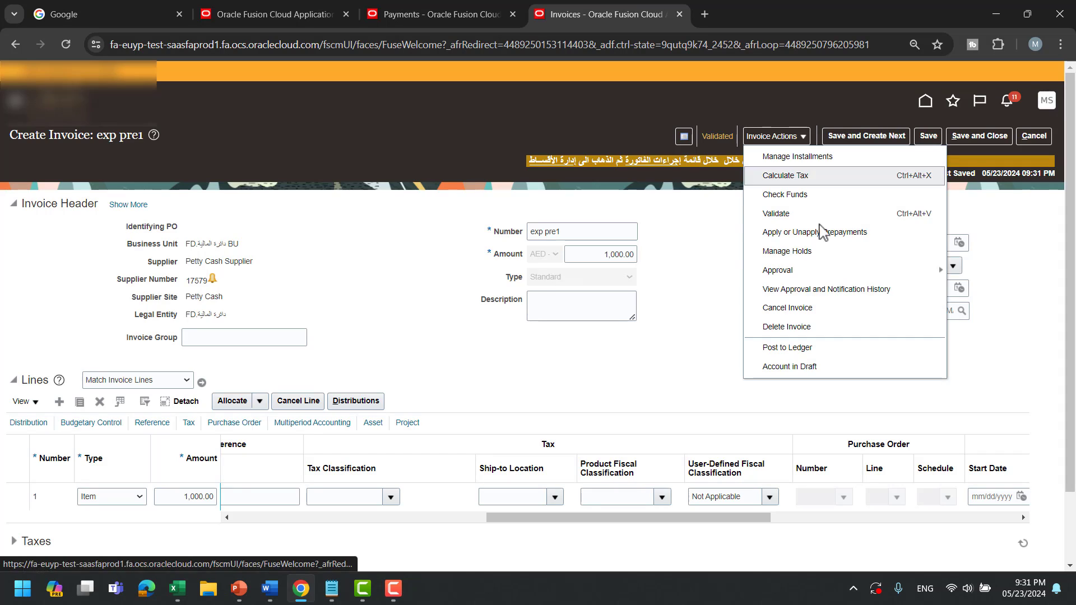
pyautogui.moveTo(834, 276)
pyautogui.click(1013, 320)
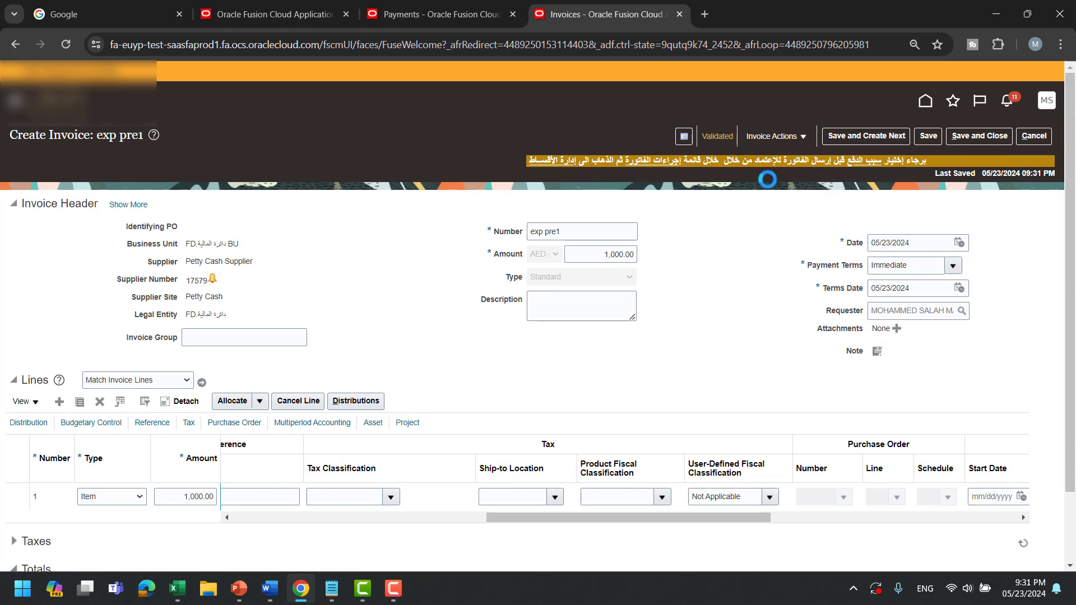
# Save the approved invoice and post it to the ledger.
pyautogui.click(928, 136)
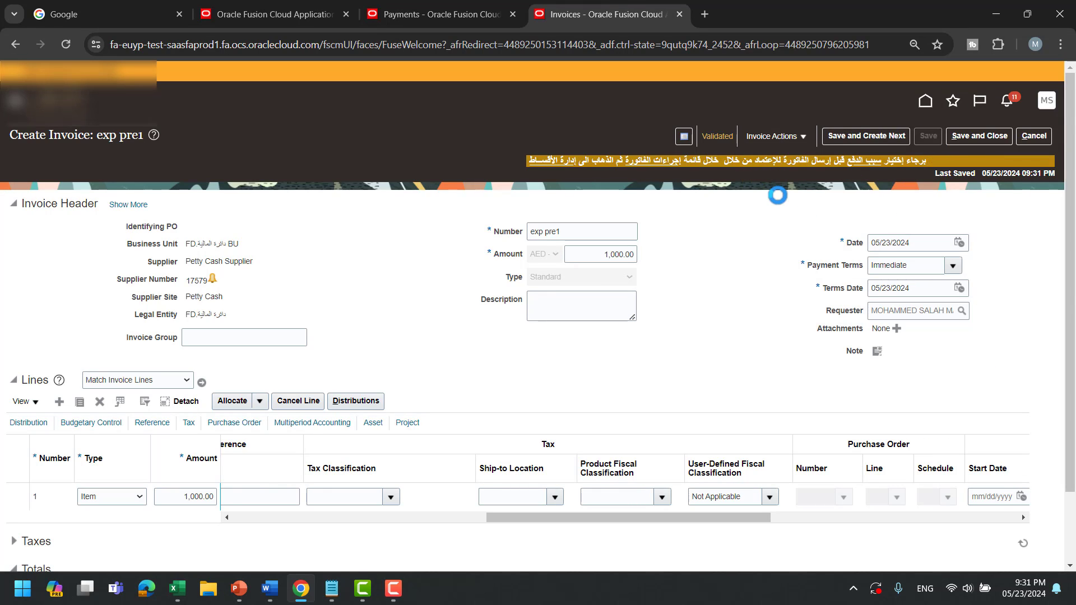
pyautogui.click(774, 137)
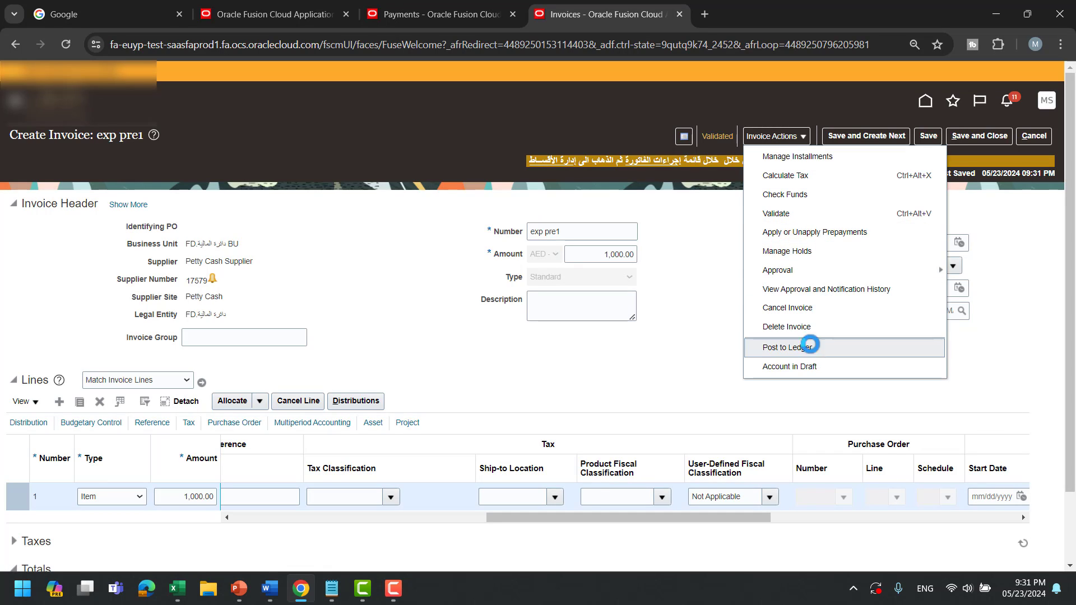
pyautogui.click(809, 346)
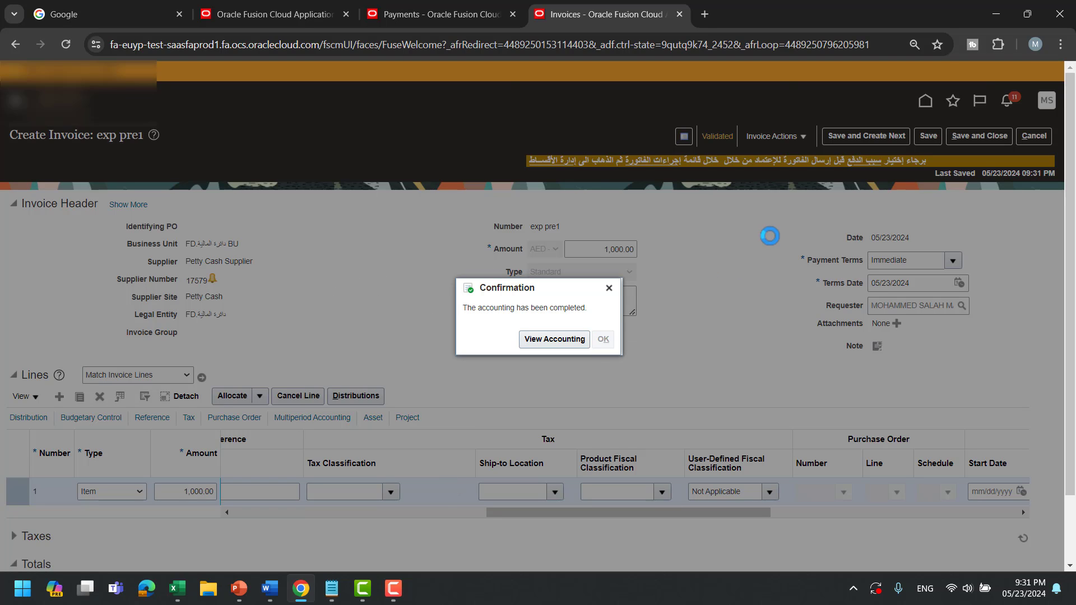
# Switch to the Excel case outline and check the apply/unapply prepayment step of case 1.
pyautogui.hotkey('alt', 'Tab')
pyautogui.click(464, 374)
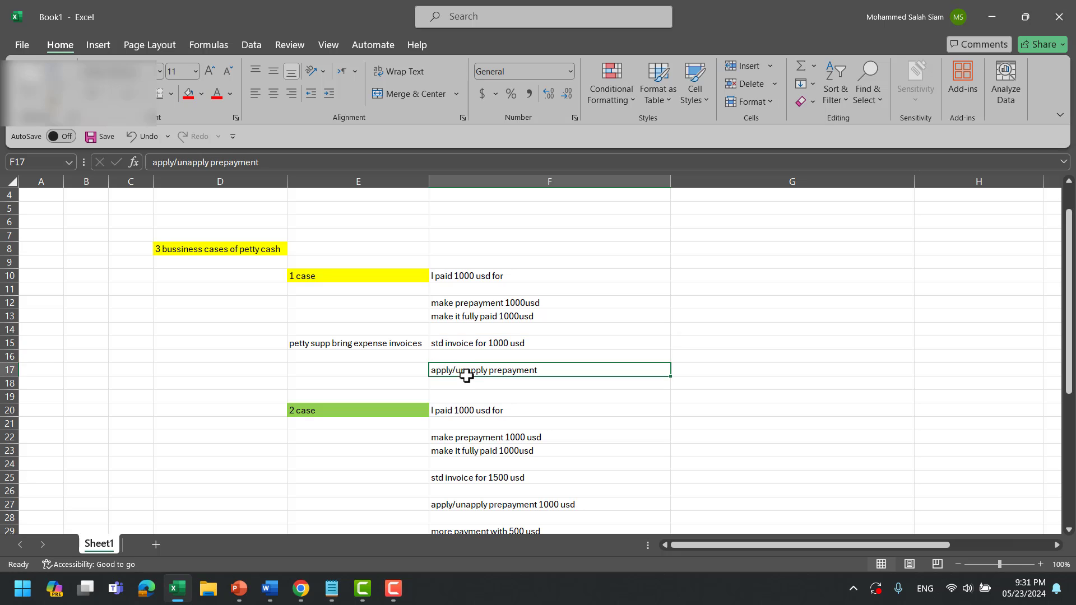
pyautogui.click(394, 374)
pyautogui.hotkey('alt', 'Tab')
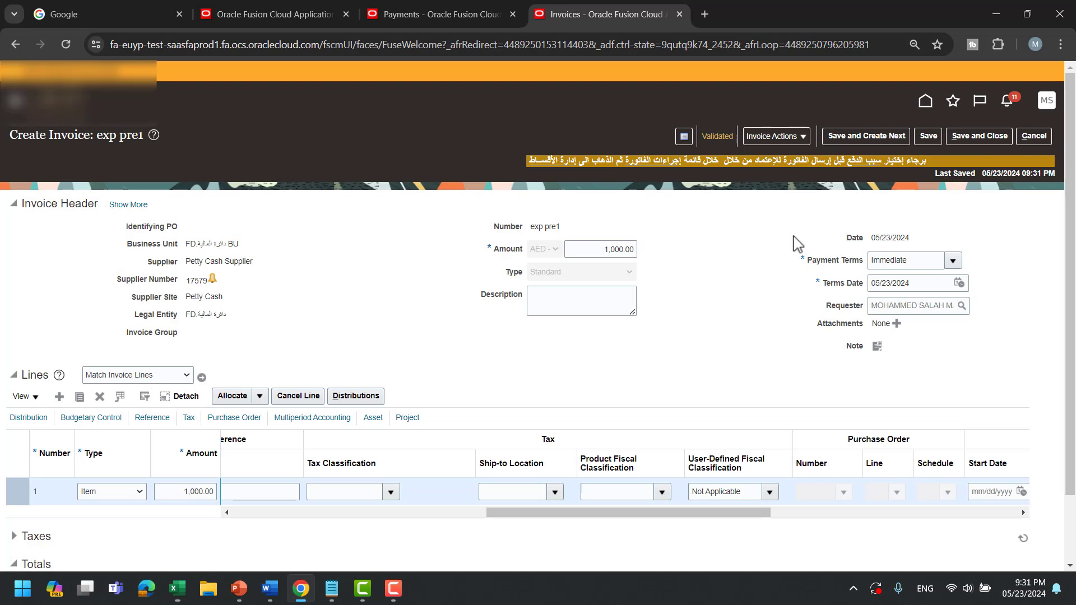
pyautogui.hotkey('alt', 'Tab')
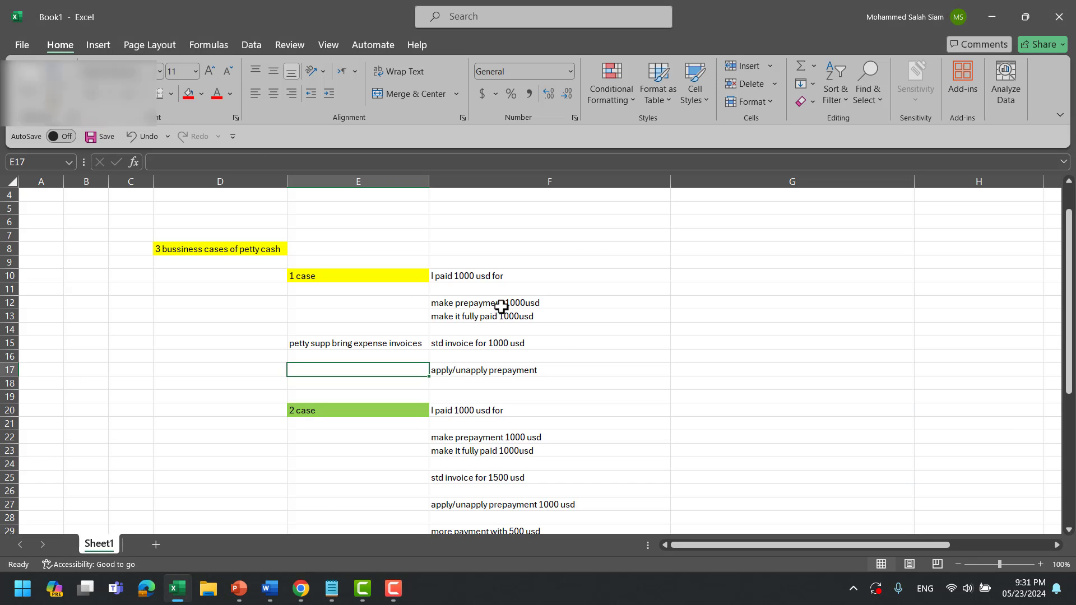
# Switch back to Oracle Fusion and apply 1,000.00 of the pre1 prepayment to the exp pre1 invoice, accounting date 05/23/2024.
pyautogui.moveTo(508, 306); pyautogui.dragTo(497, 320)
pyautogui.hotkey('alt', 'Tab')
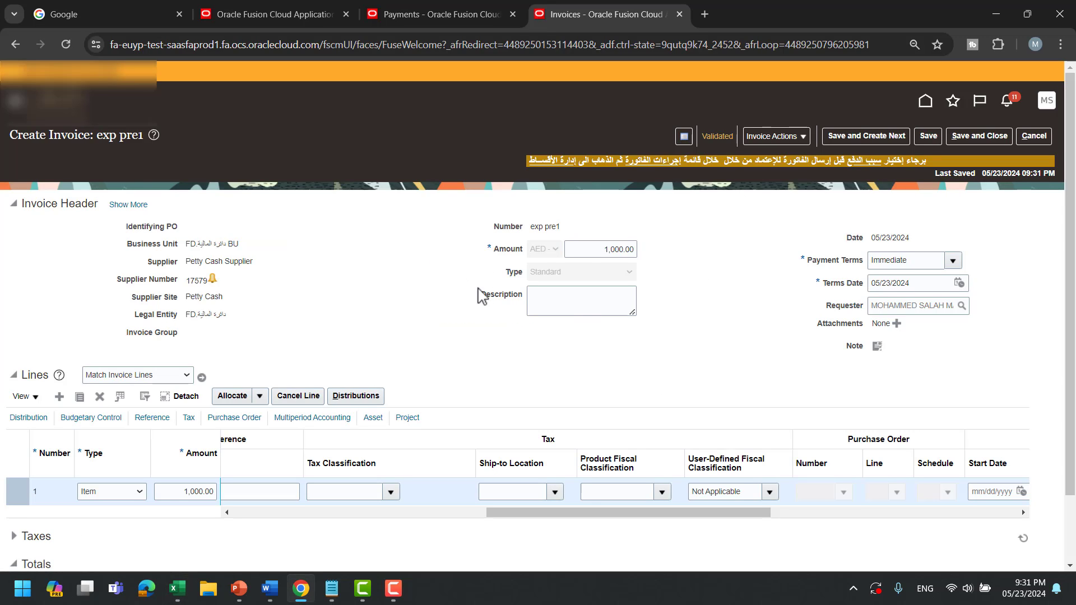
pyautogui.click(777, 140)
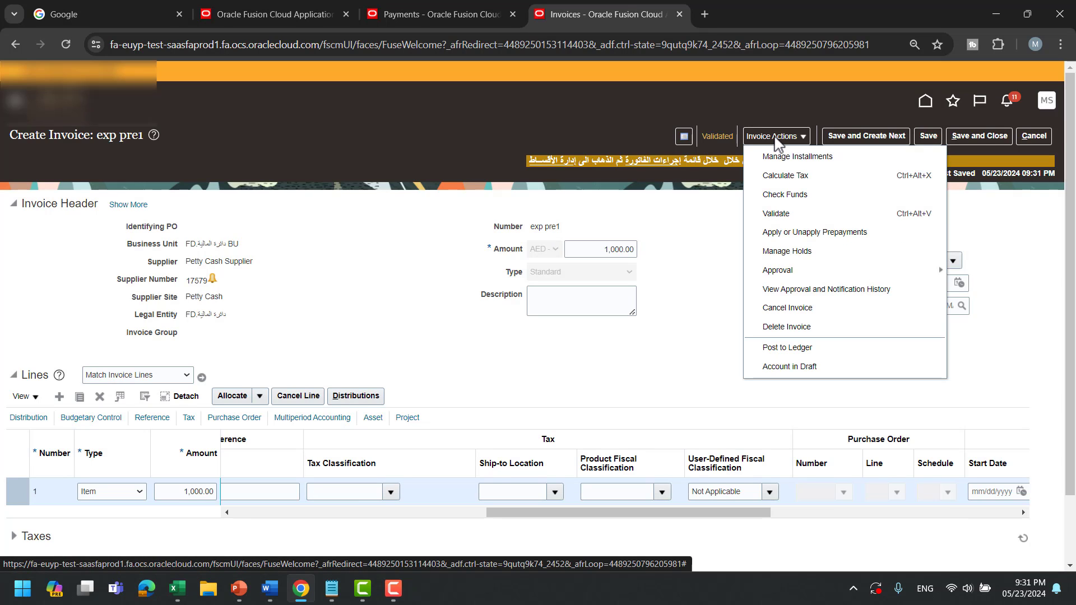
pyautogui.click(849, 235)
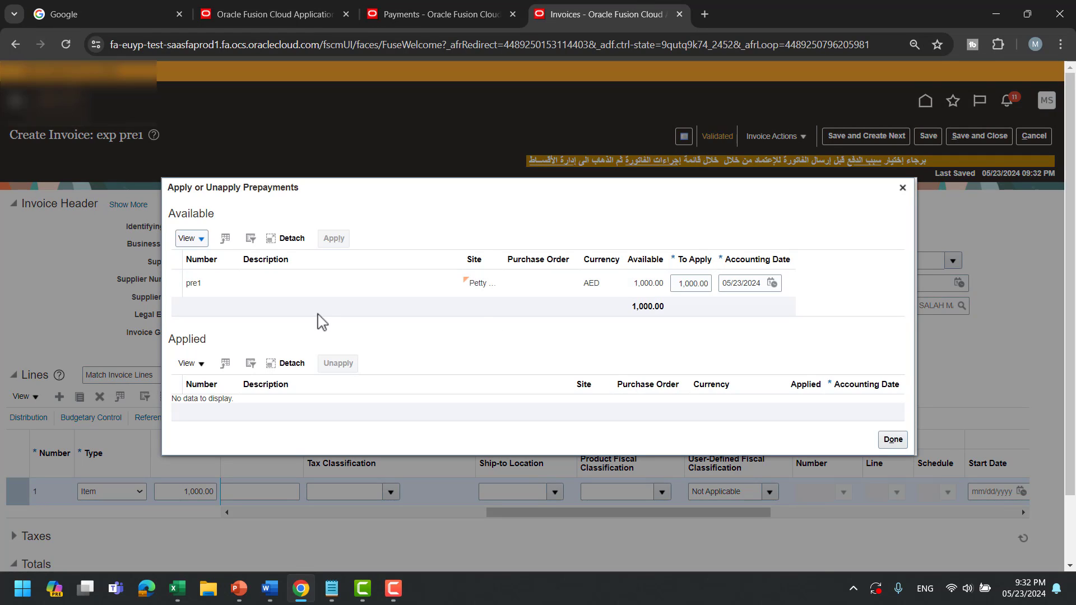
pyautogui.click(291, 289)
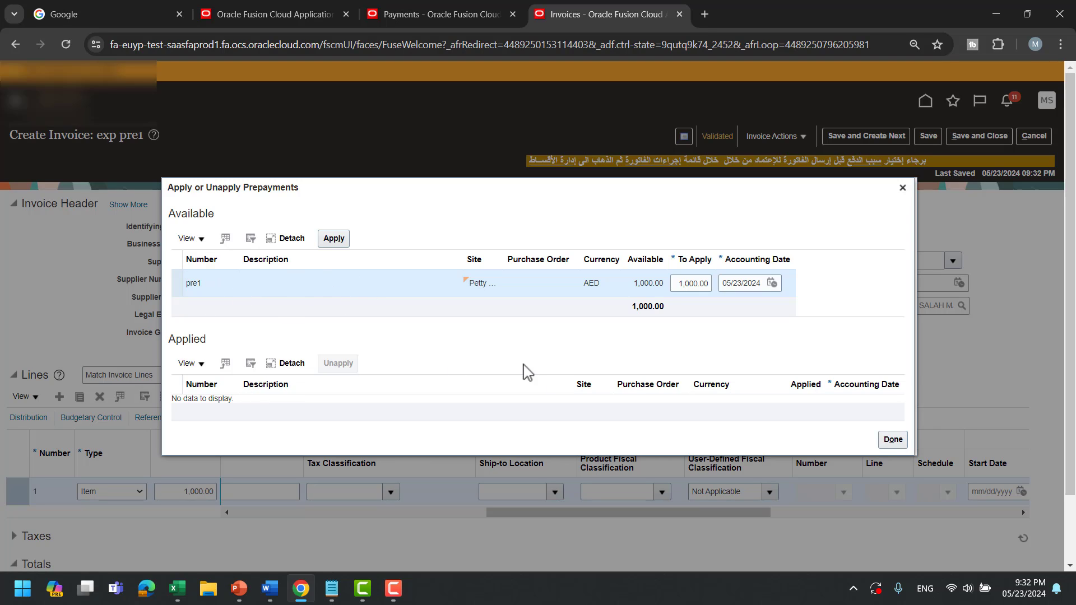
pyautogui.click(705, 290)
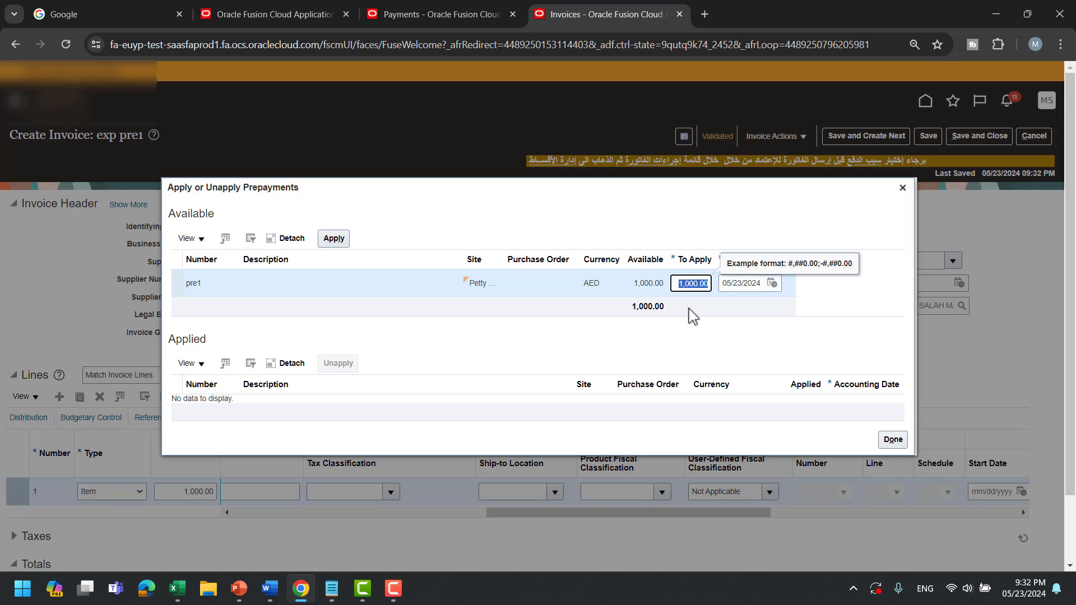
pyautogui.click(783, 314)
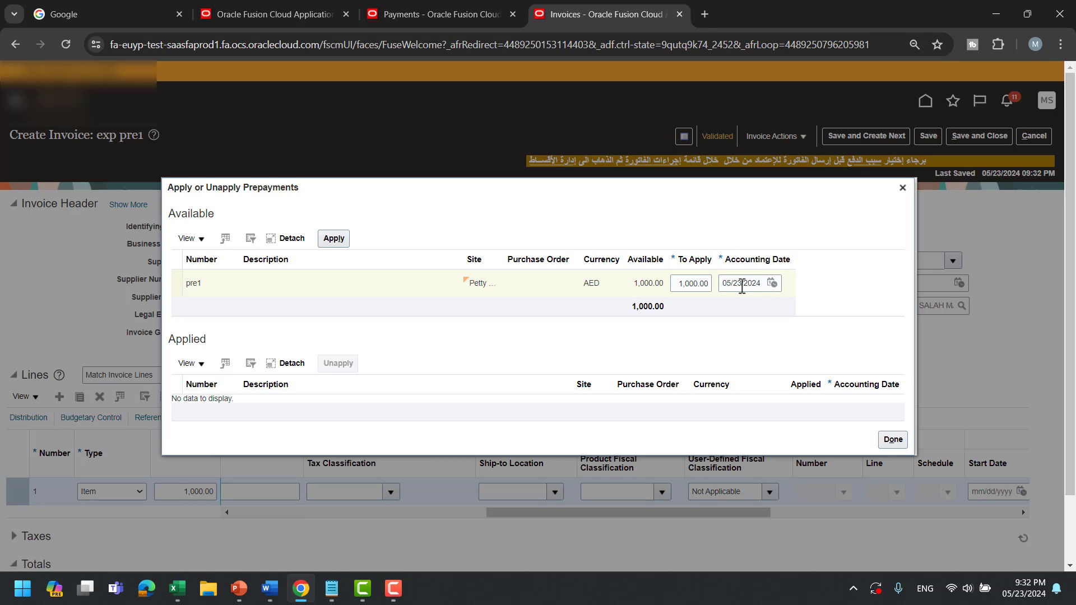
pyautogui.click(334, 239)
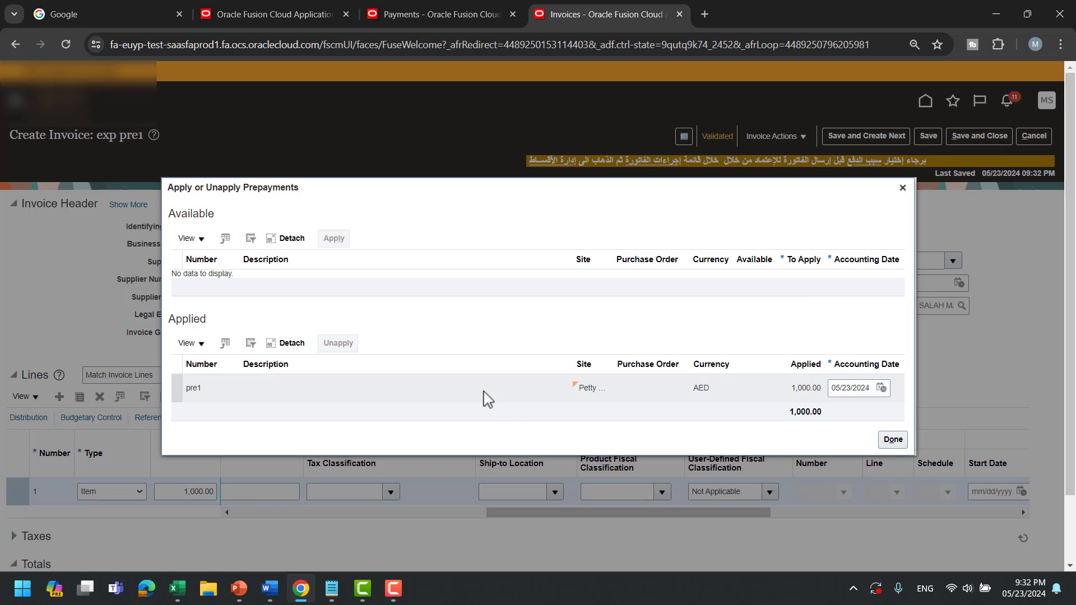
pyautogui.click(894, 440)
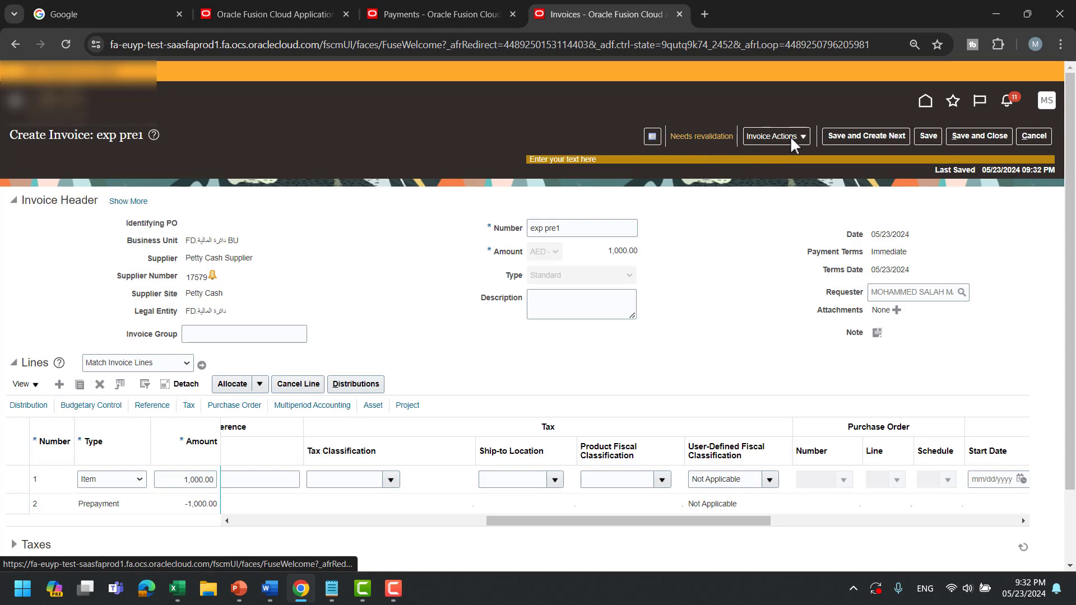
# Revalidate the exp pre1 invoice with its applied prepayment and post it to the ledger.
pyautogui.click(790, 136)
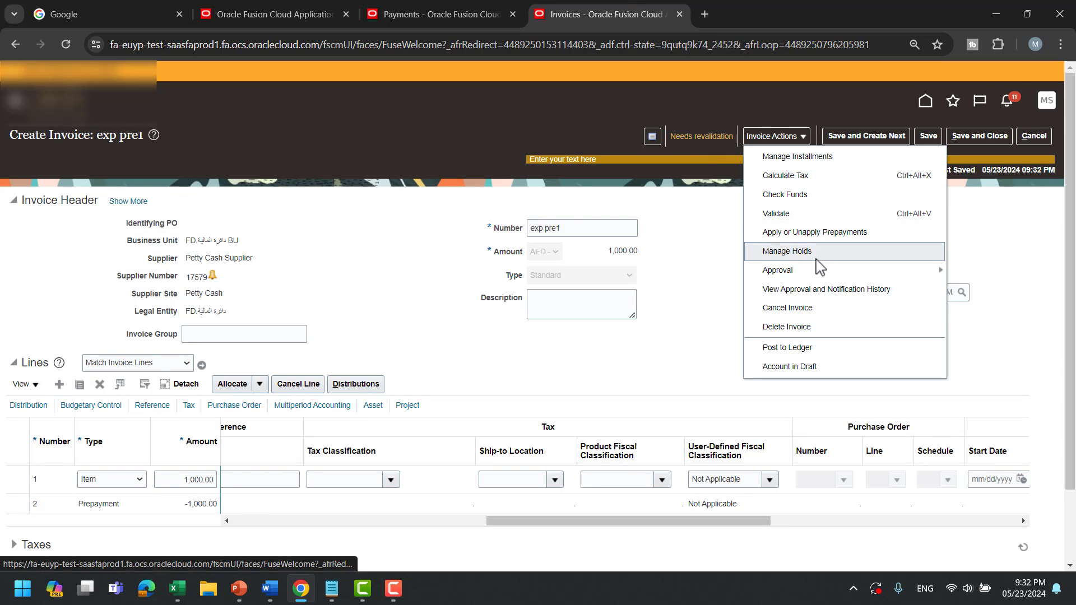
pyautogui.click(784, 213)
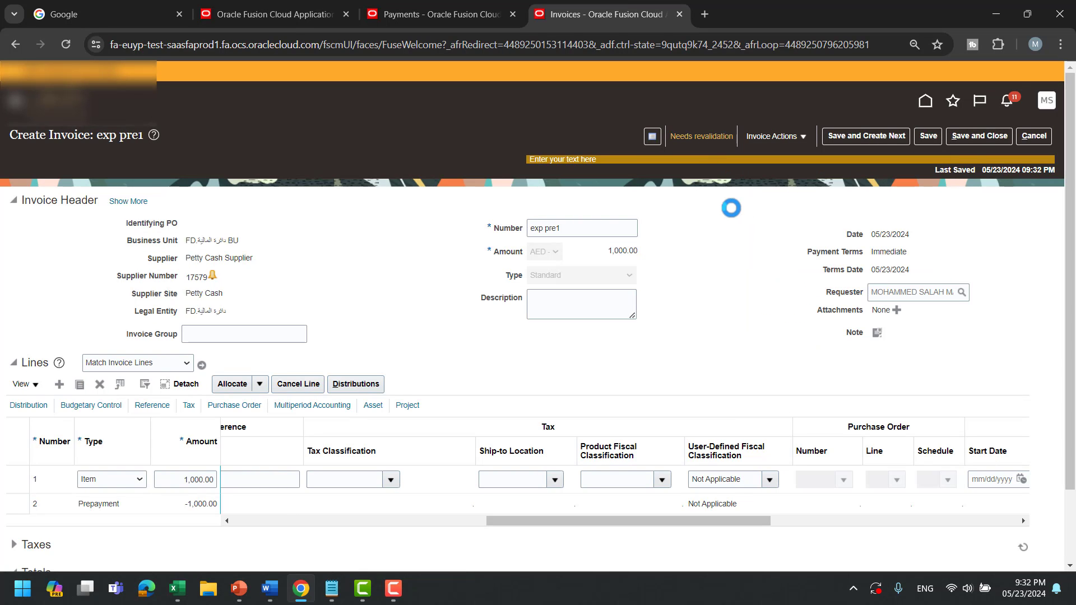
pyautogui.click(777, 140)
pyautogui.click(827, 351)
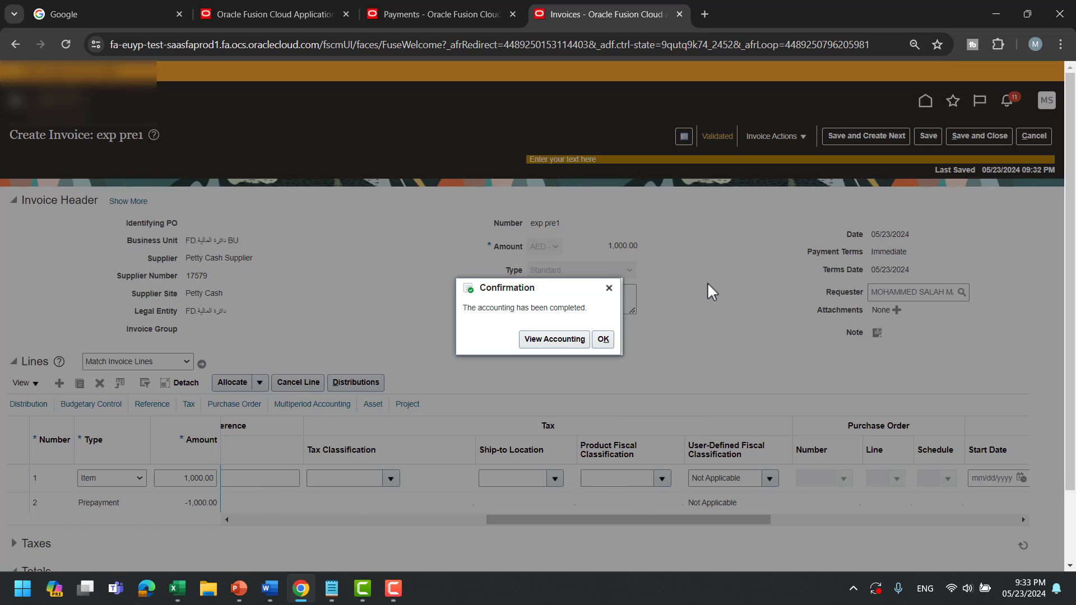
# Review the accounting lines of exp pre1, and save and close the invoice.
pyautogui.click(554, 339)
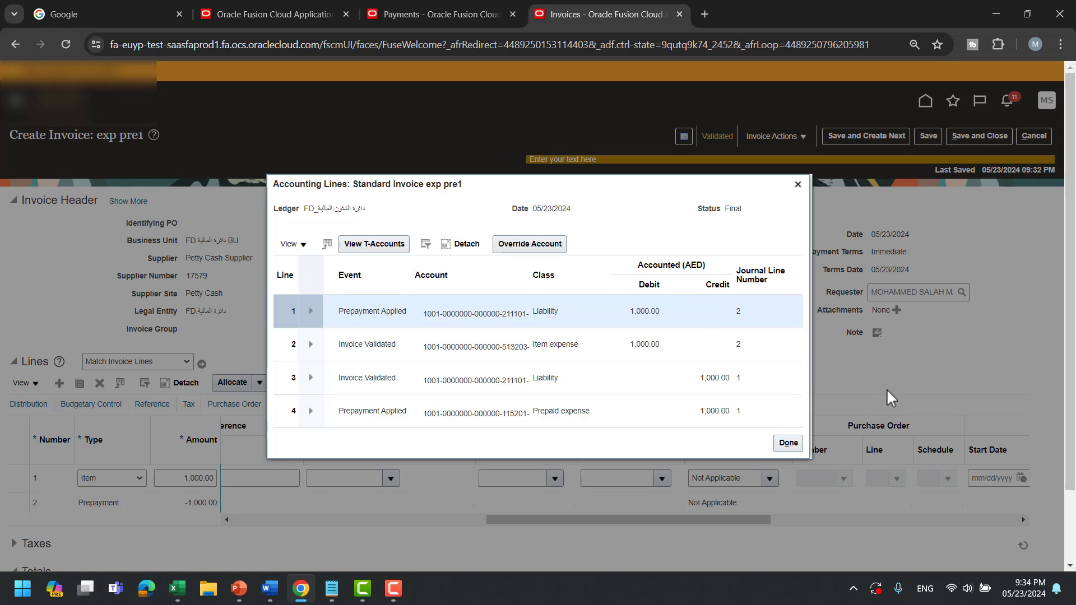
pyautogui.click(789, 443)
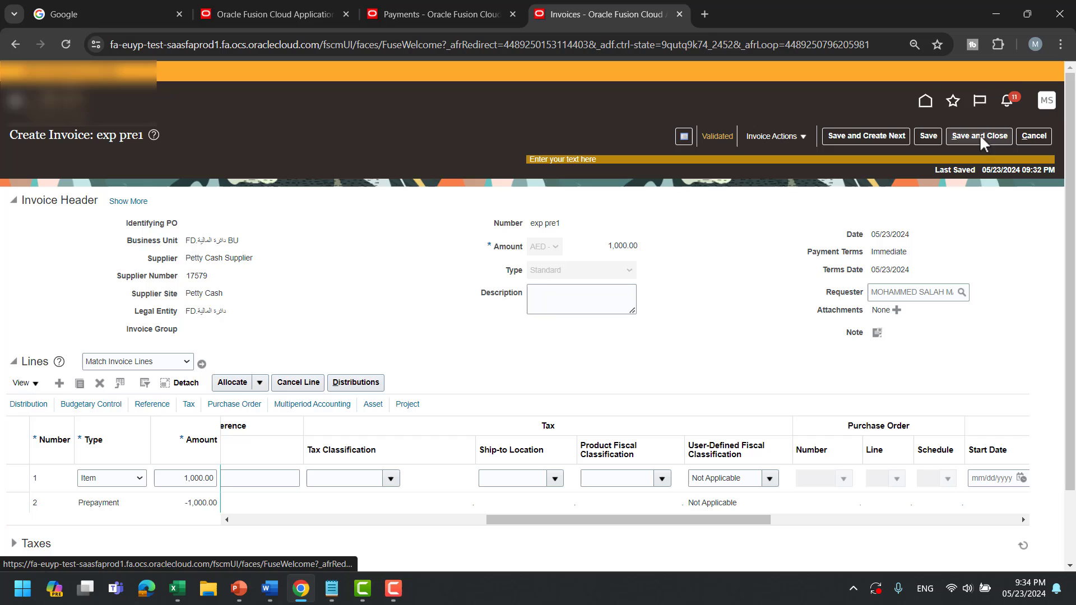
pyautogui.click(979, 135)
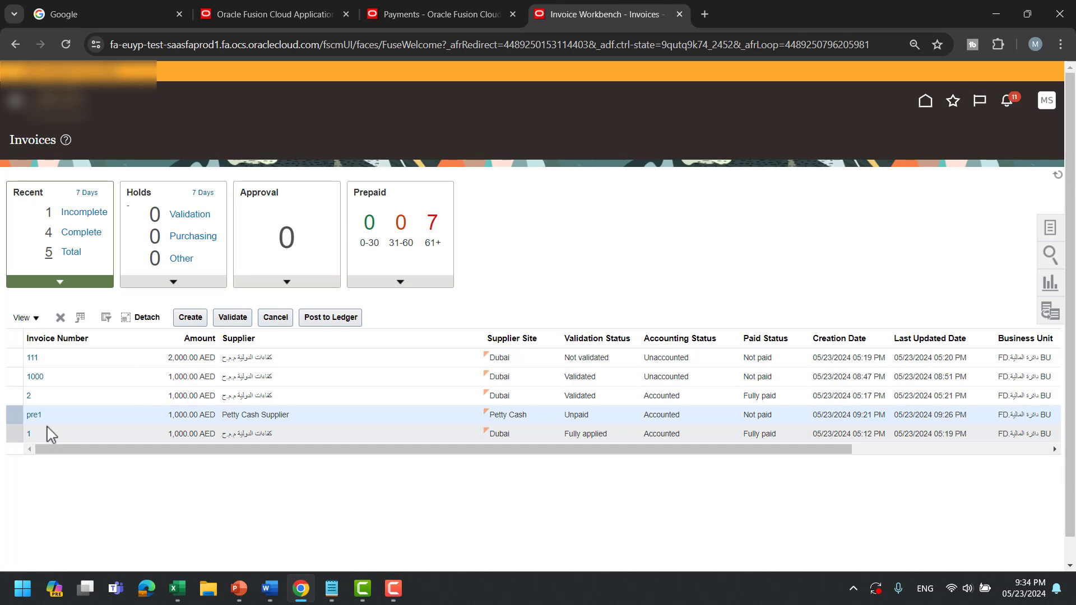
# Check the application status of the pre1 prepayment invoice, and read the case 2 outline in Excel.
pyautogui.click(34, 415)
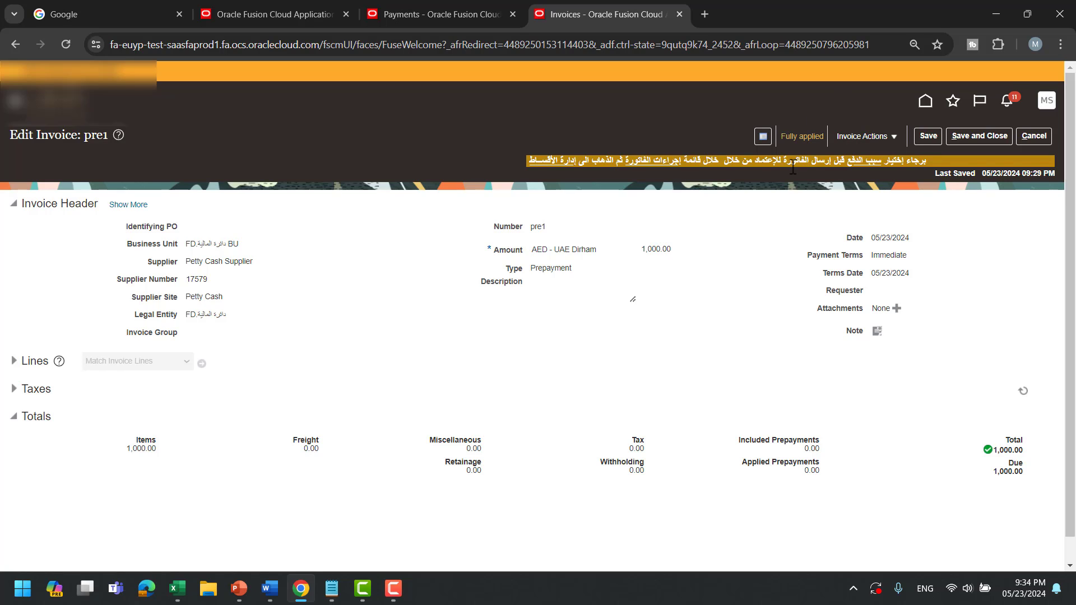
pyautogui.click(980, 136)
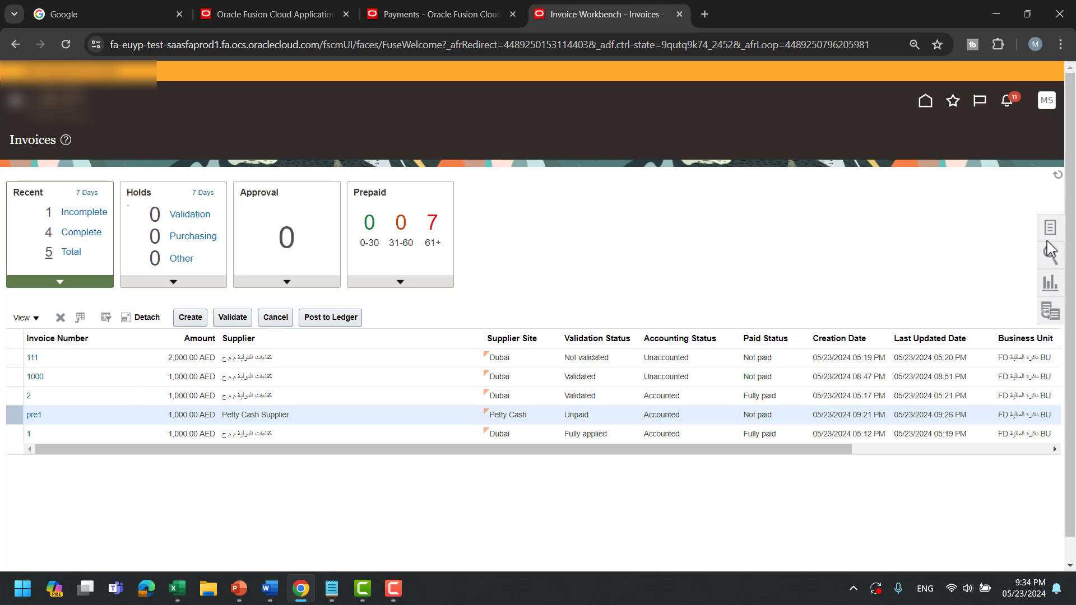
pyautogui.hotkey('alt', 'Tab')
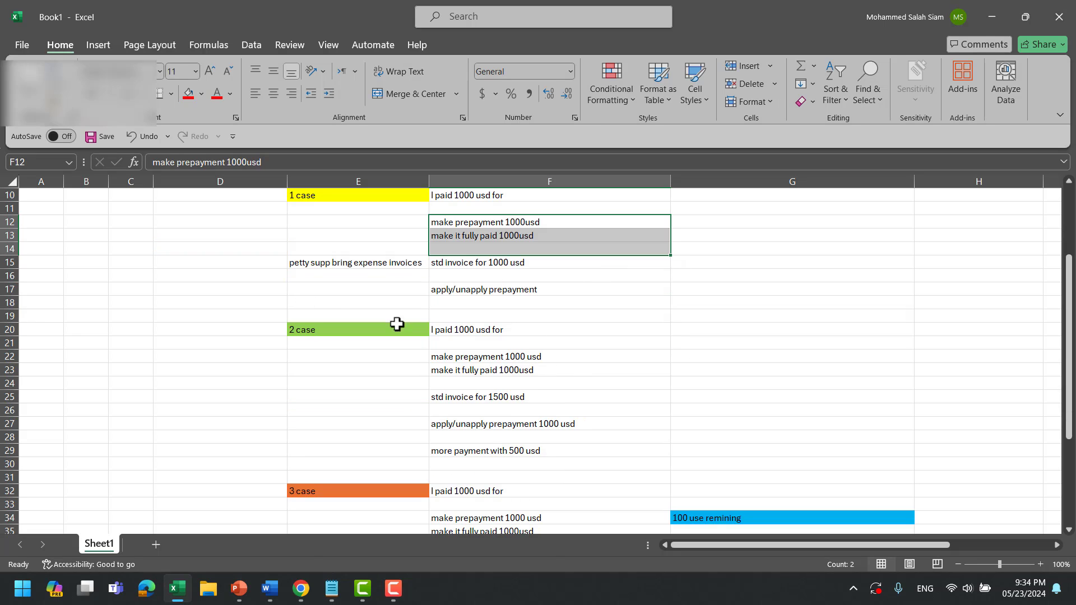
pyautogui.click(494, 331)
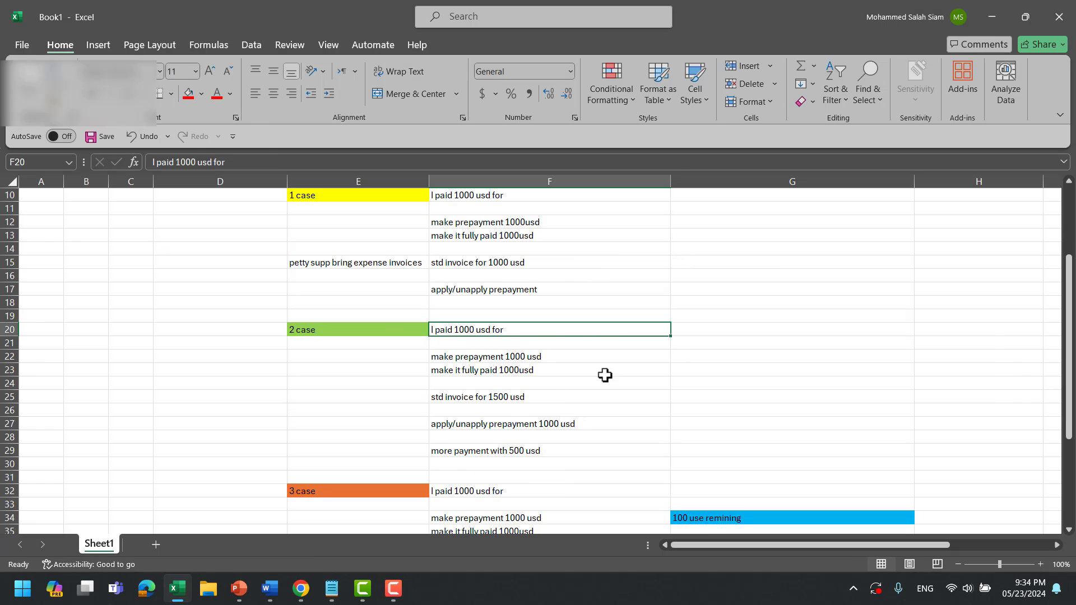
# Switch back to Oracle Fusion and start a new invoice for the FD دائرة المالية BU business unit.
pyautogui.hotkey('alt', 'Tab')
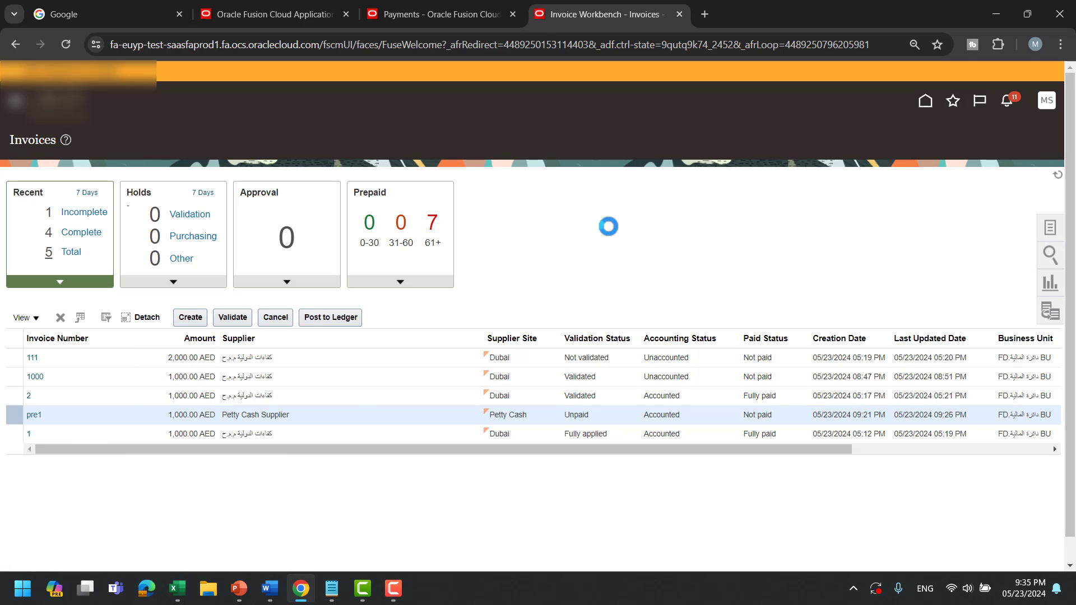
pyautogui.click(886, 227)
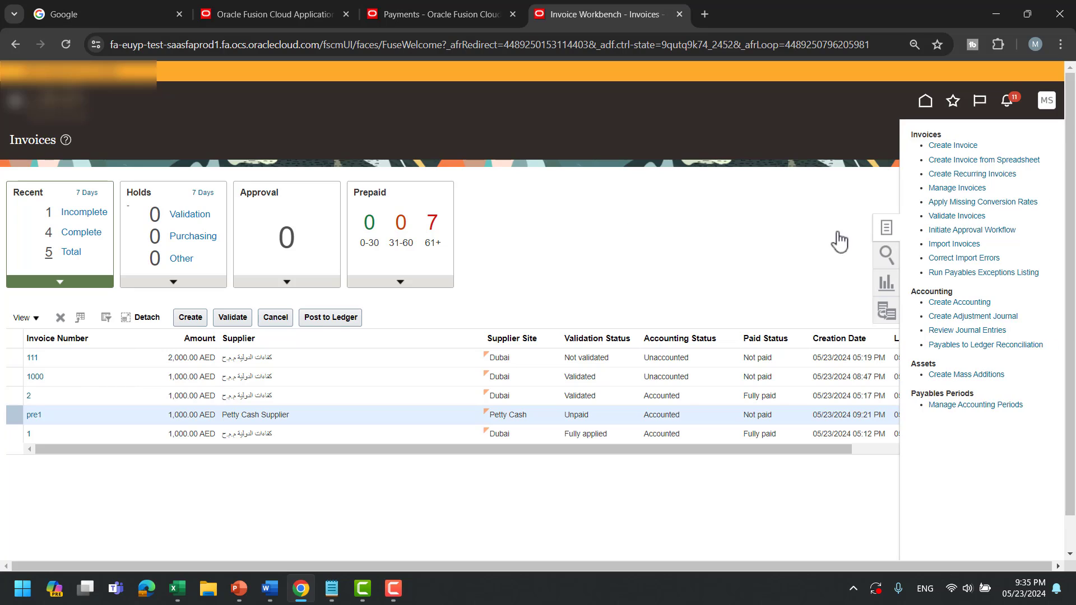
pyautogui.click(192, 319)
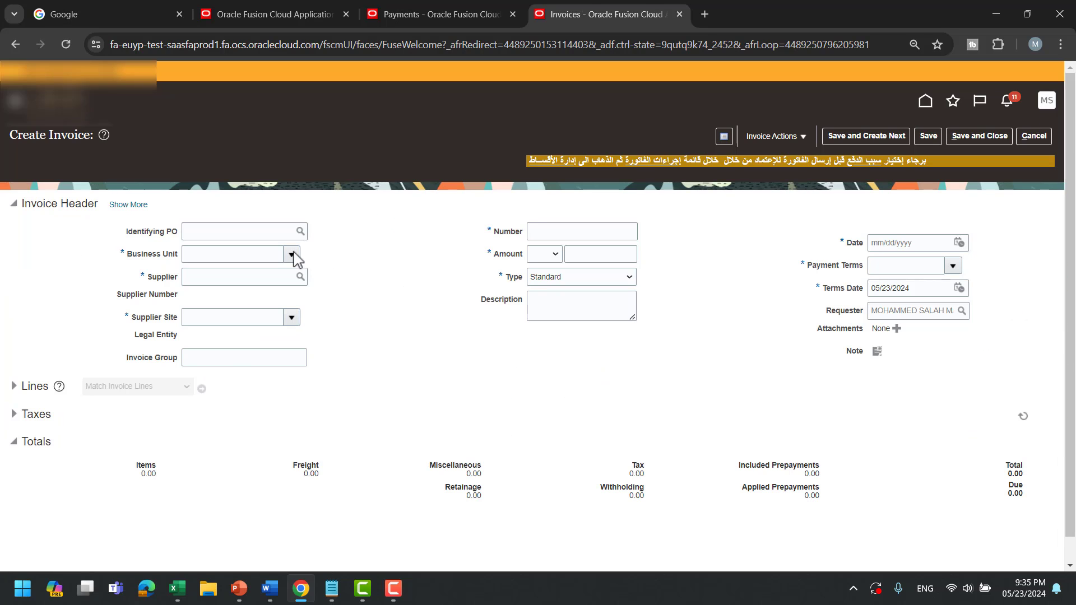
pyautogui.click(292, 255)
pyautogui.click(252, 296)
# Set the new invoice's supplier to Petty Cash Supplier.
pyautogui.click(256, 281)
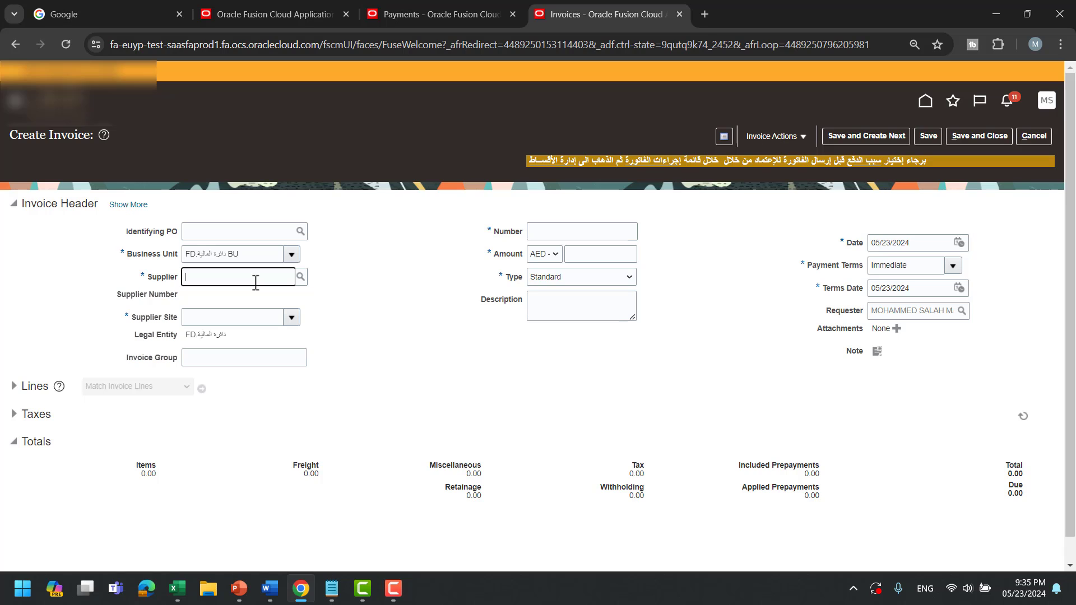
pyautogui.write('peet')
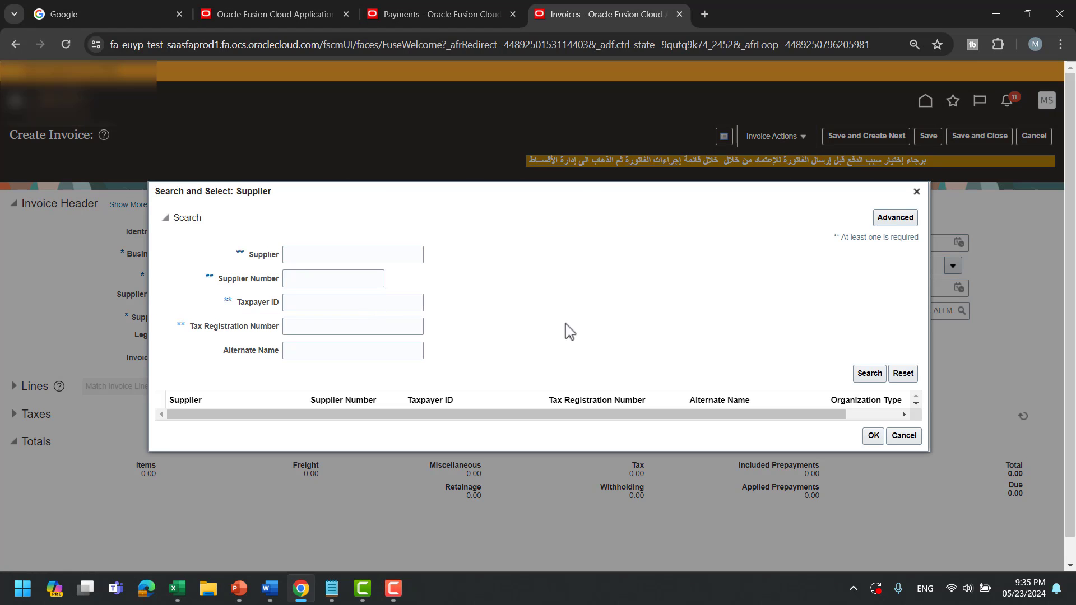
pyautogui.click(916, 188)
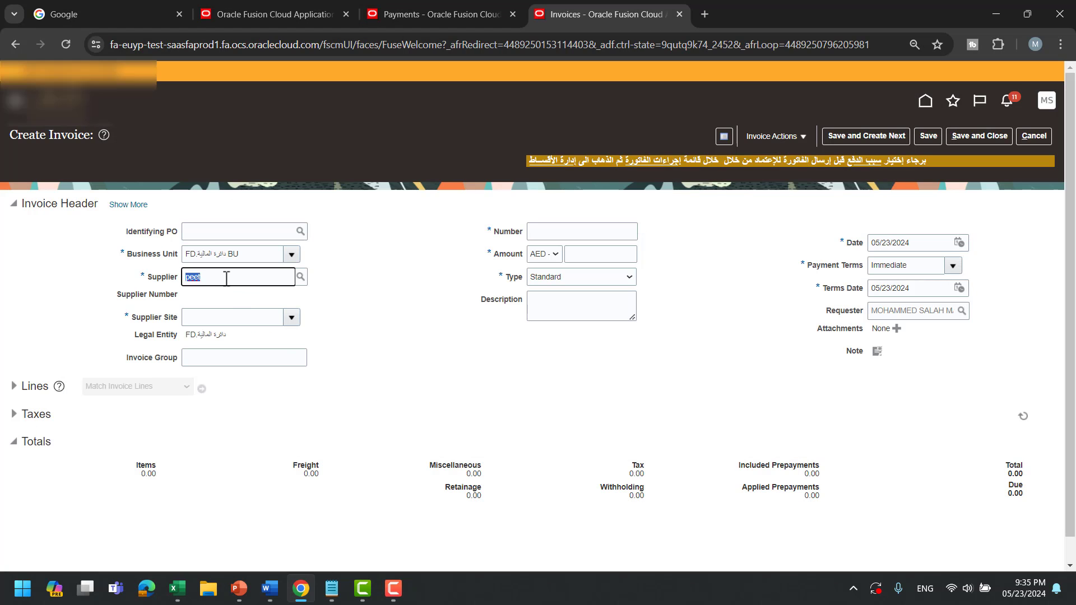
pyautogui.write('peet')
pyautogui.press('BackSpace')
pyautogui.press('BackSpace')
pyautogui.press('BackSpace')
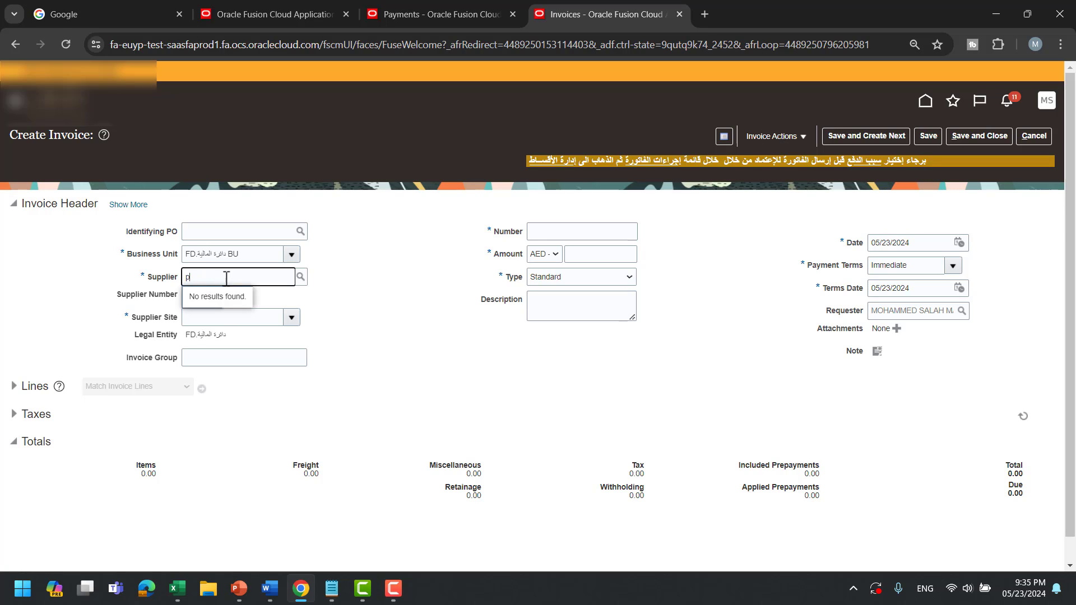
pyautogui.write('ett')
pyautogui.press('Tab')
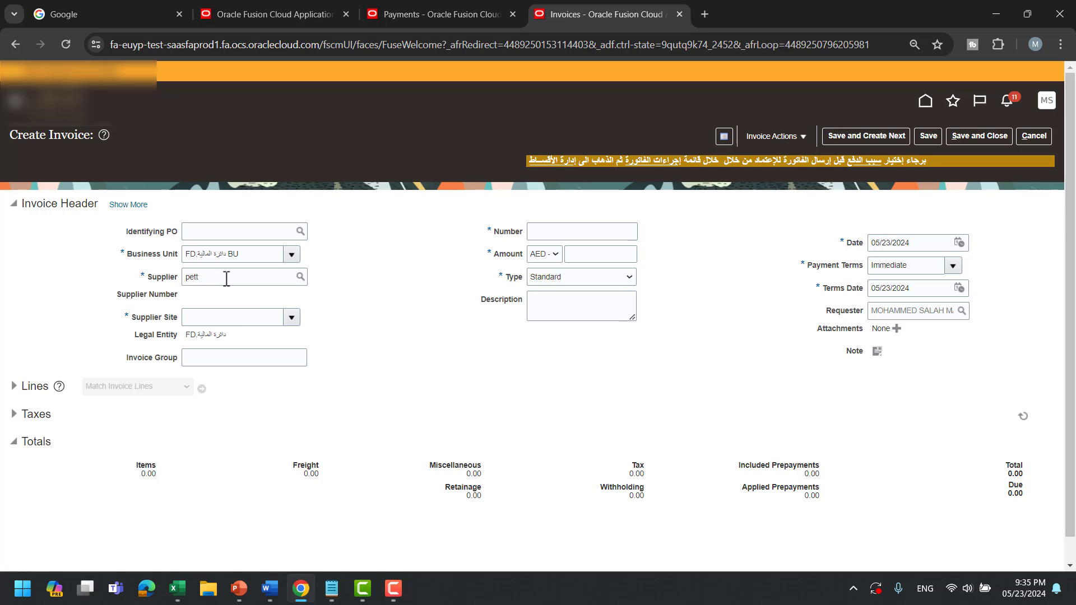
# Number the invoice pre2, set its amount to 2,000 AED and its type to Prepayment.
pyautogui.click(551, 232)
pyautogui.write('pl')
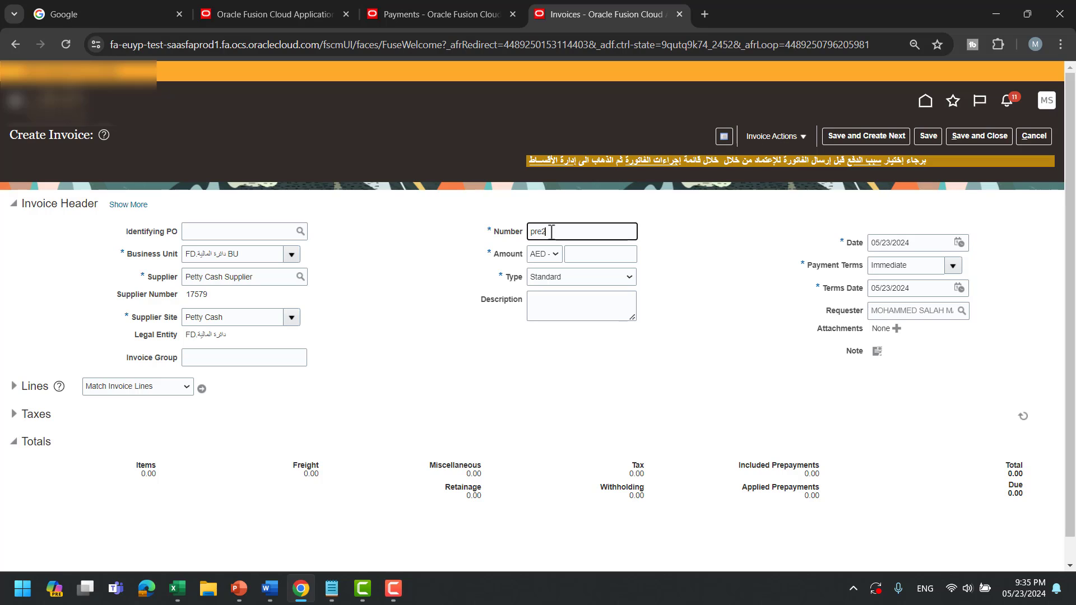
pyautogui.press('Tab')
pyautogui.press('Tab')
pyautogui.write('2000')
pyautogui.press('Tab')
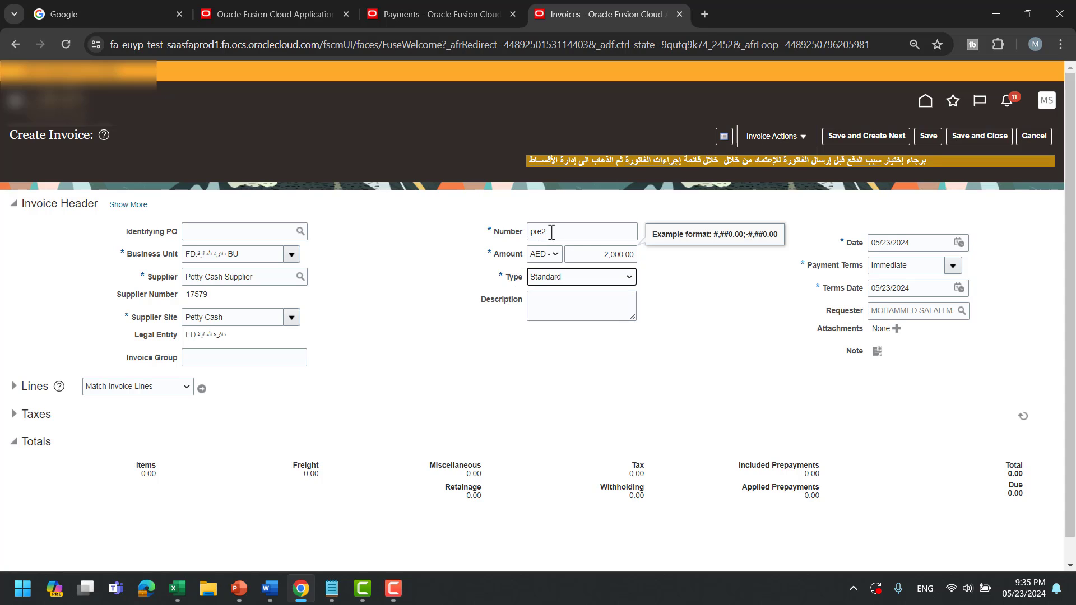
pyautogui.click(583, 278)
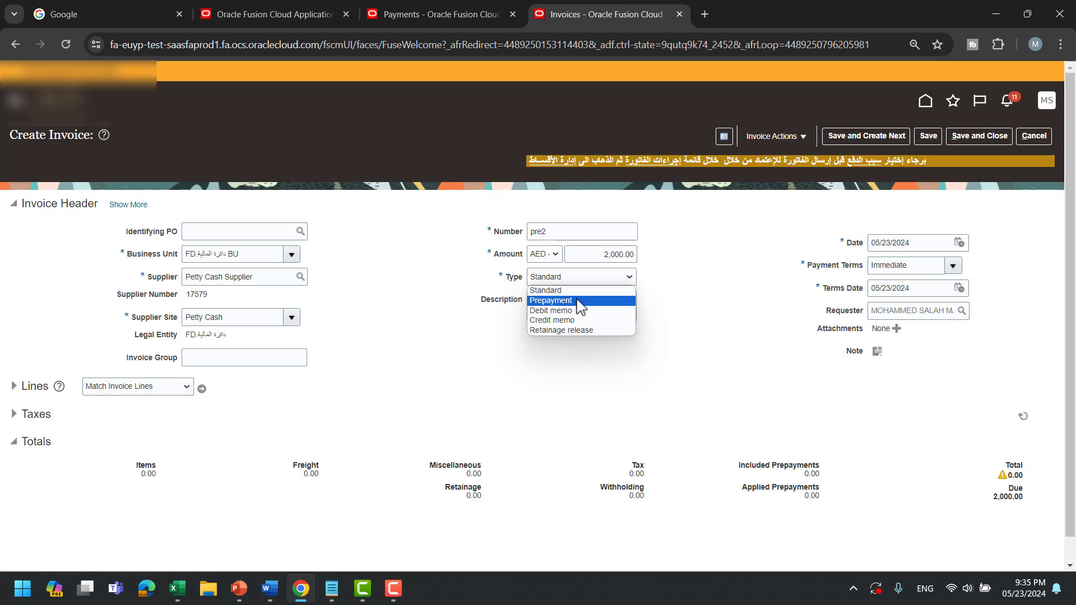
pyautogui.click(579, 301)
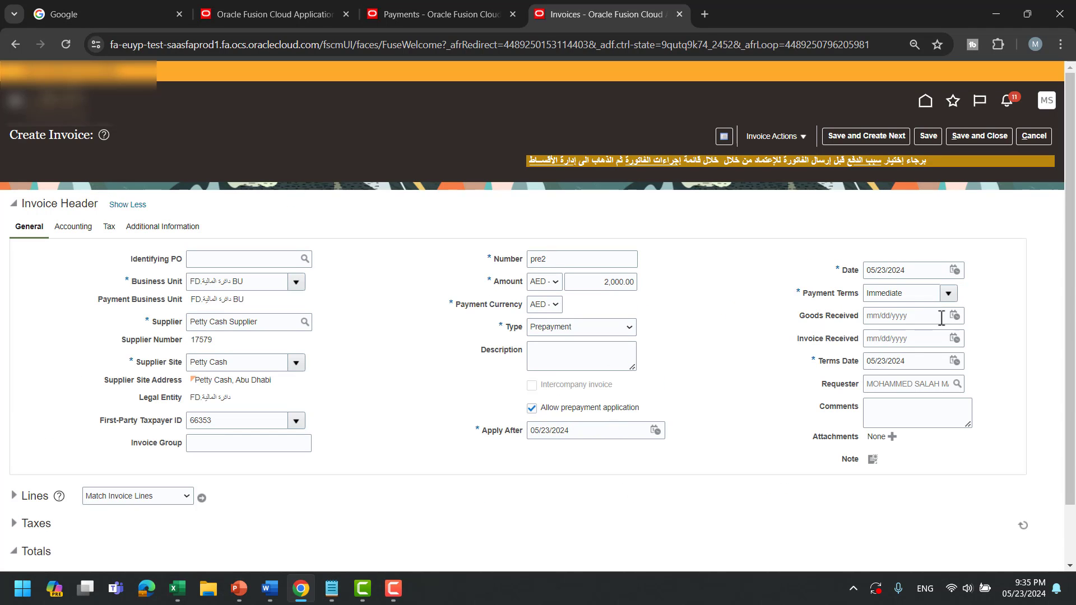
# Enter 2,000 as the amount of invoice line 1 and set its user-defined fiscal classification to Not Applicable.
pyautogui.scroll(-1, 205, 361)
pyautogui.click(26, 430)
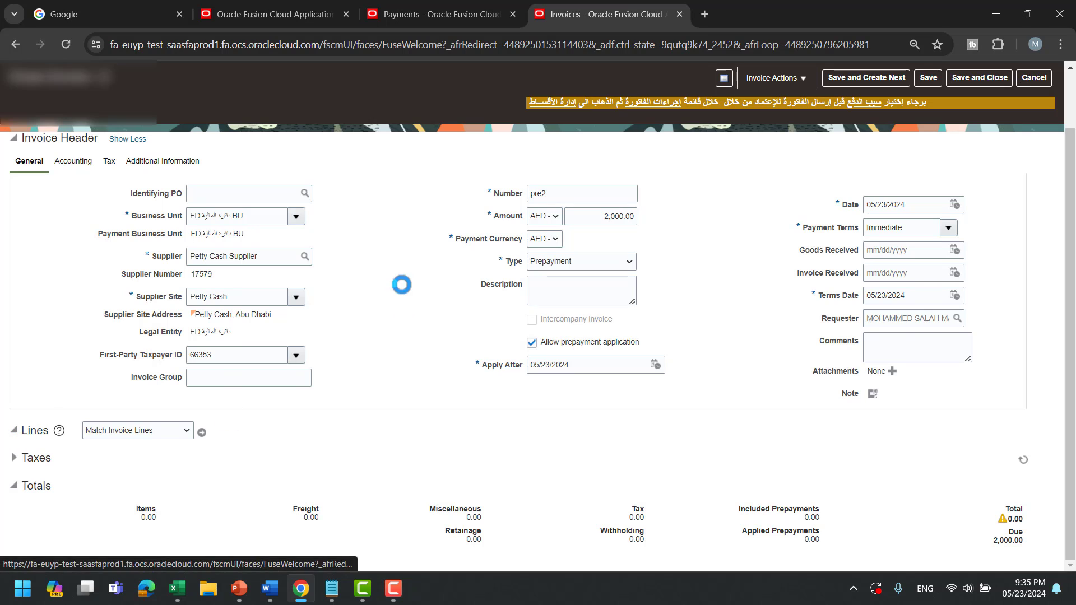
pyautogui.scroll(-3, 446, 483)
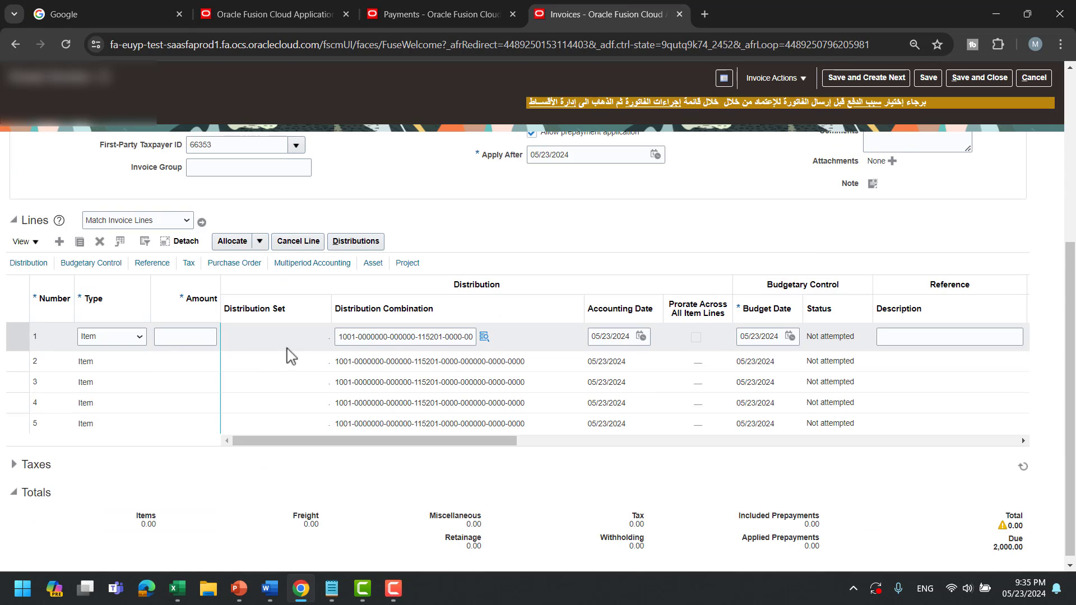
pyautogui.click(190, 337)
pyautogui.write('2,000')
pyautogui.press('Tab')
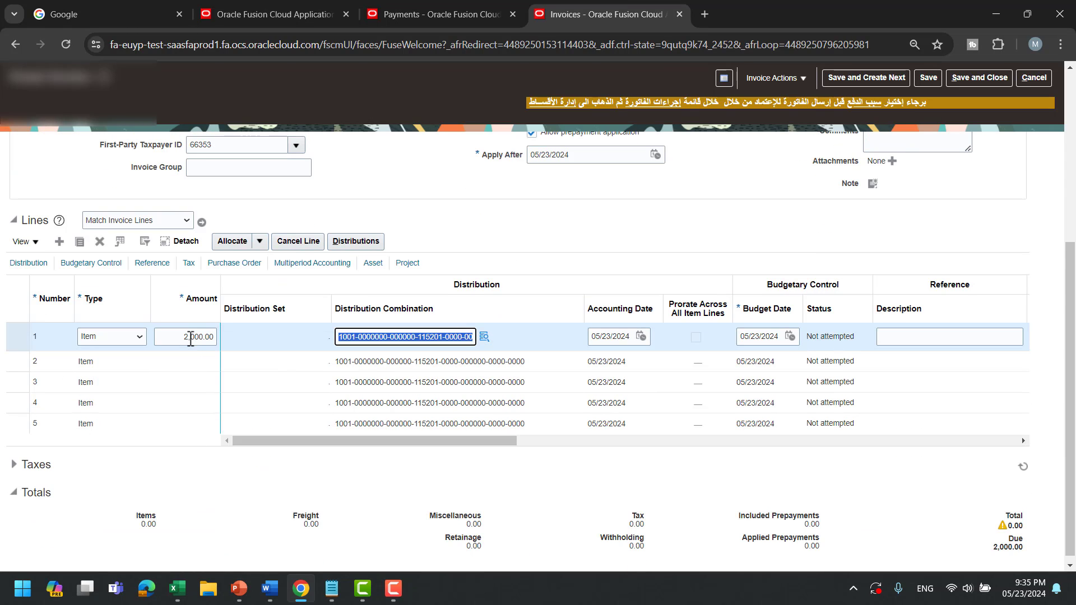
pyautogui.click(551, 442)
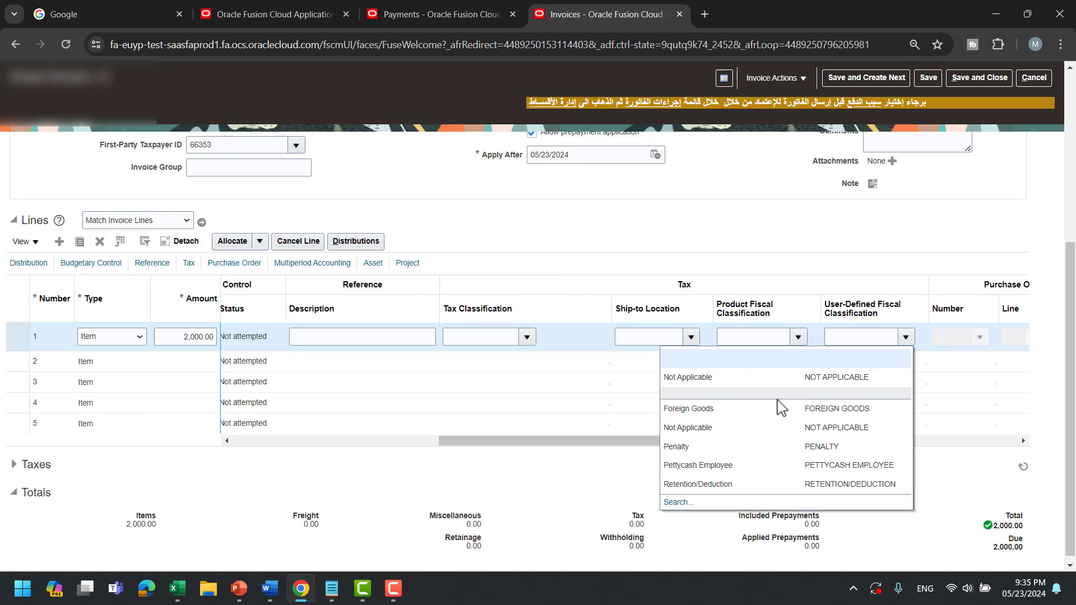
pyautogui.click(717, 381)
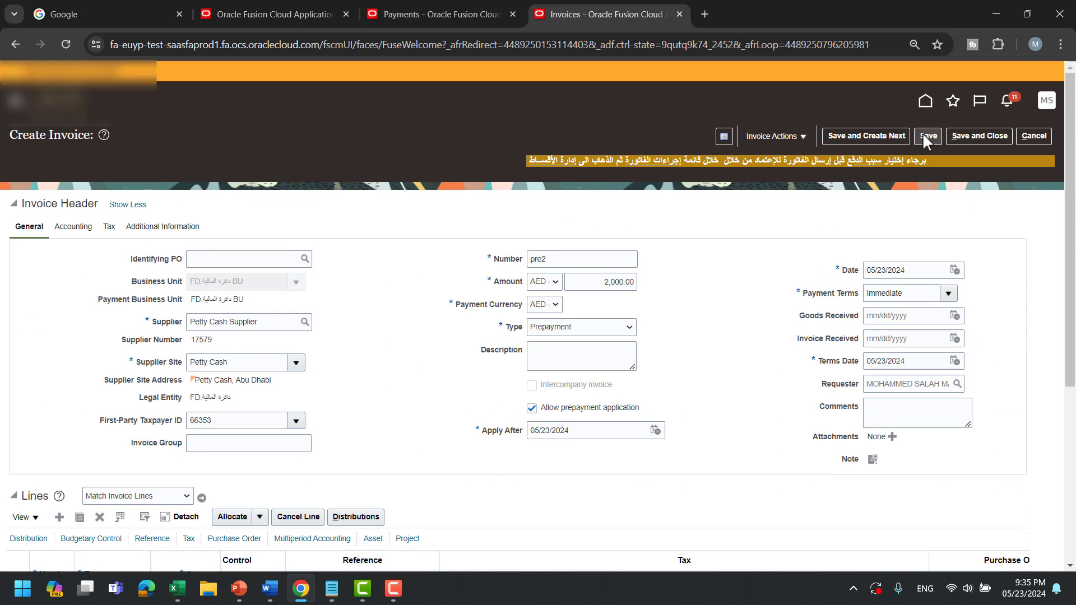
# Save the new prepayment invoice pre2 and validate it.
pyautogui.click(926, 136)
pyautogui.click(782, 137)
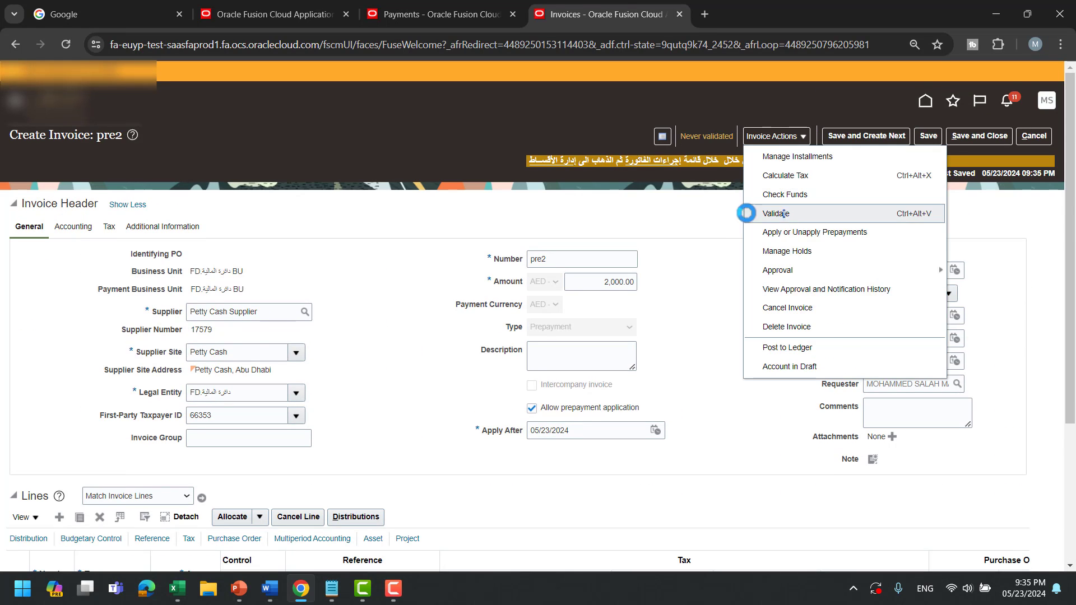
pyautogui.click(774, 211)
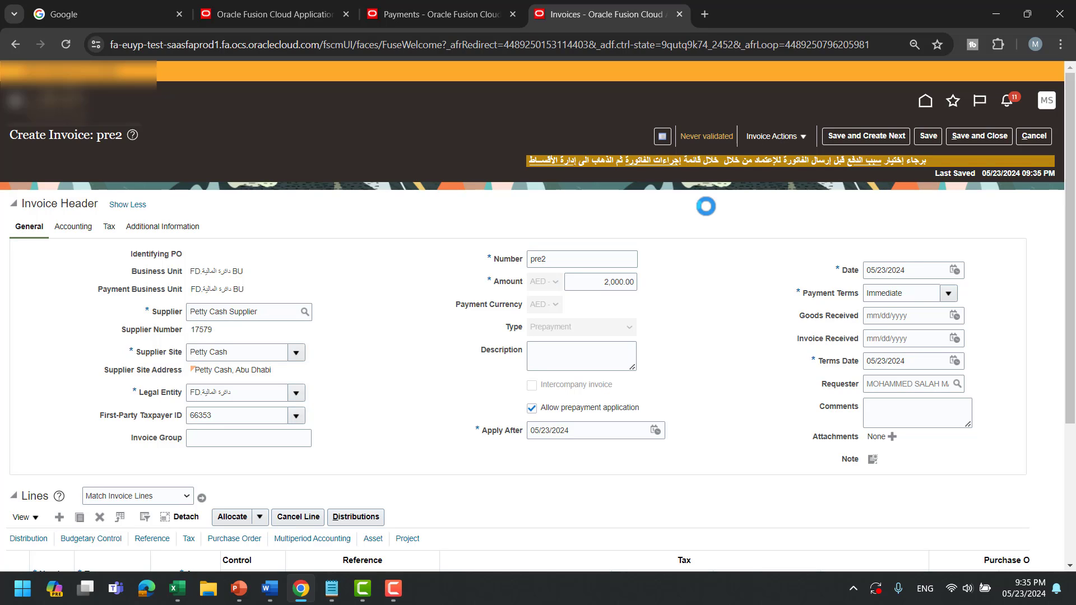
# Manually approve the validated prepayment invoice pre2.
pyautogui.click(784, 138)
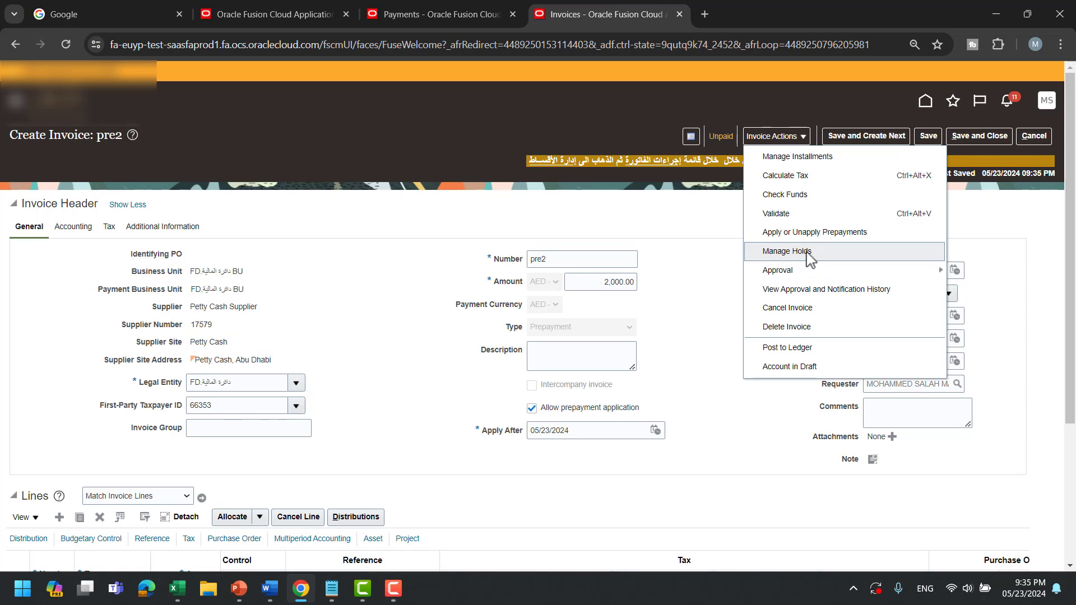
pyautogui.moveTo(806, 270)
pyautogui.click(999, 331)
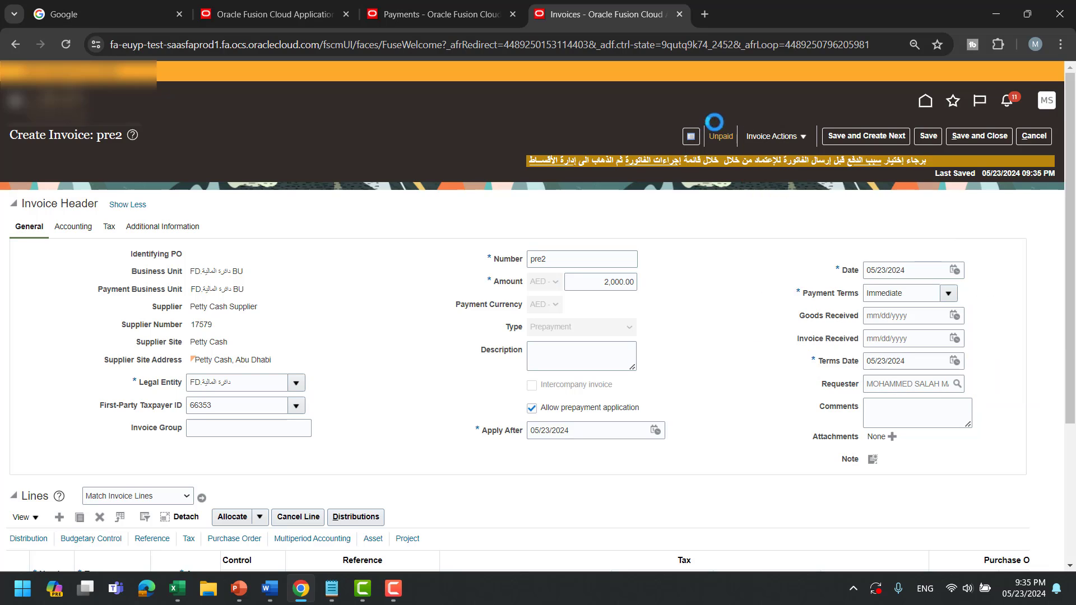
# Try to post prepayment pre2 to the ledger and check its status in the invoice summary.
pyautogui.click(774, 136)
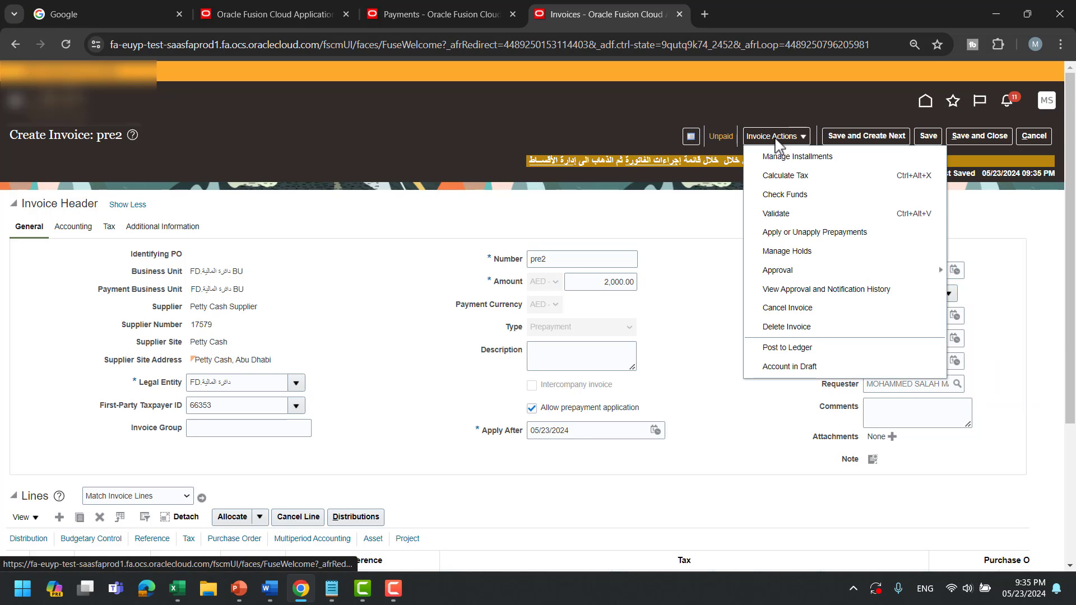
pyautogui.click(797, 329)
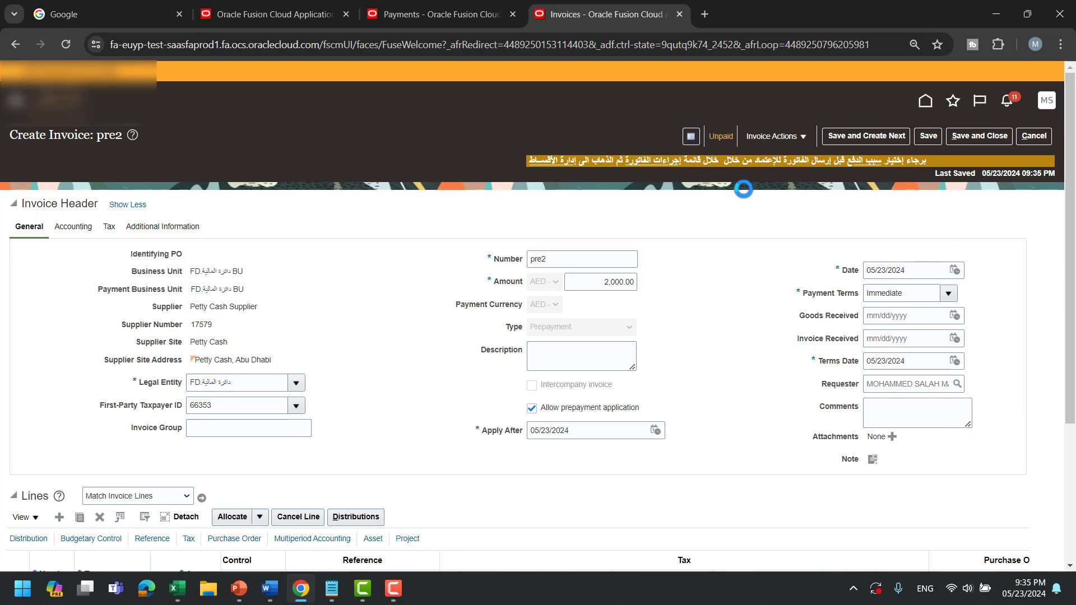
pyautogui.click(785, 137)
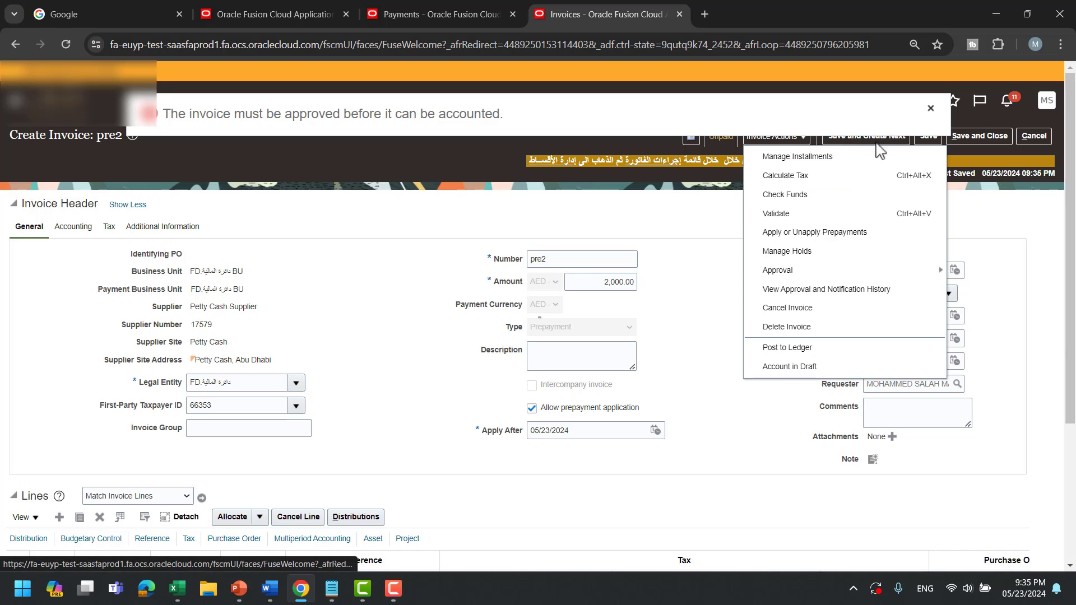
pyautogui.click(932, 115)
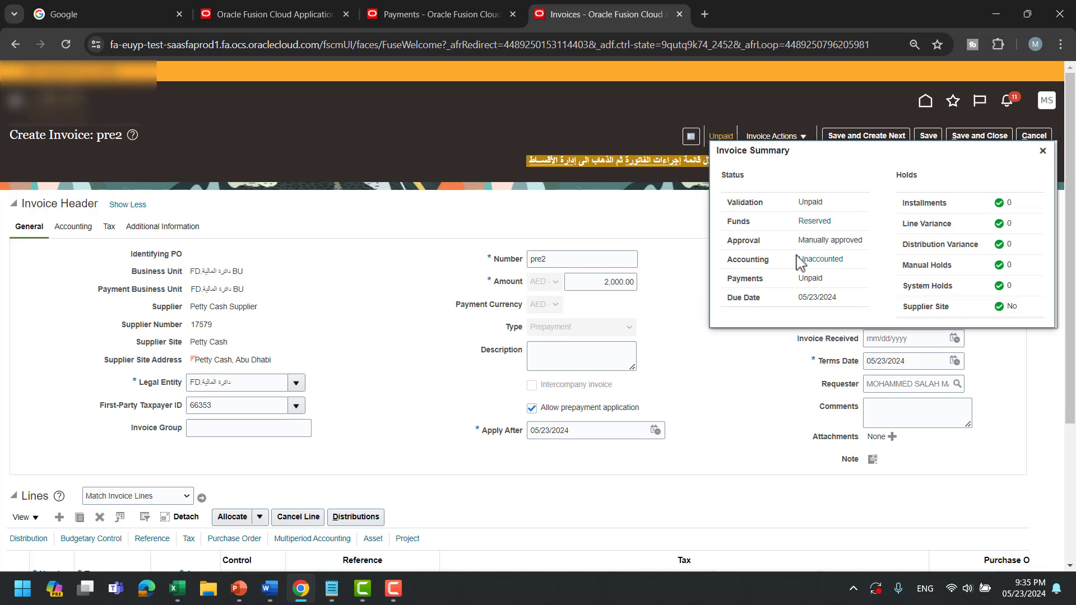
pyautogui.click(1043, 150)
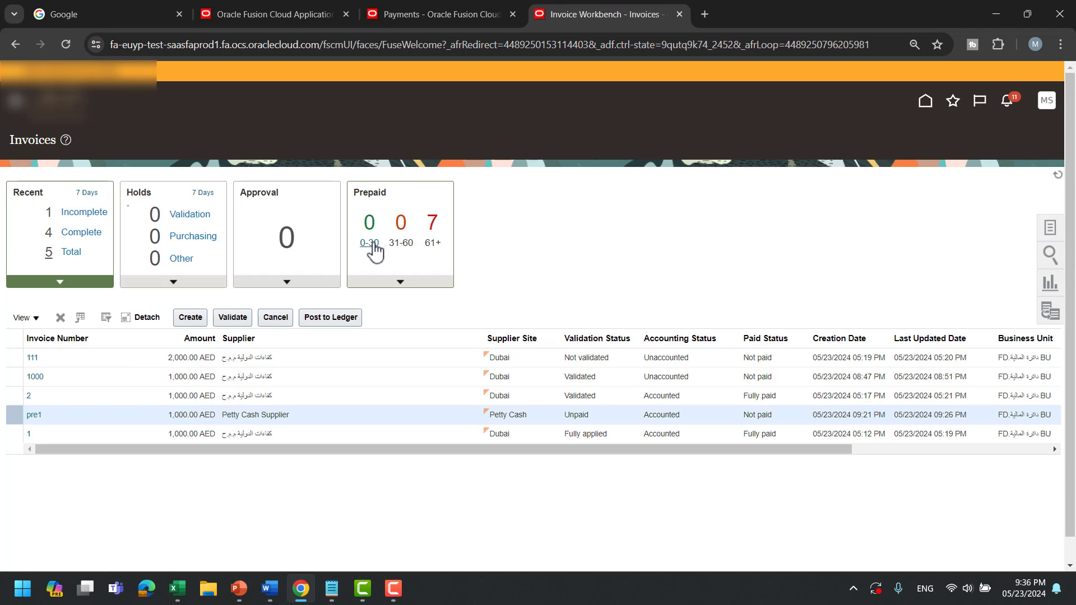
# Search the invoices for number pre2 and open its details.
pyautogui.click(1051, 255)
pyautogui.click(955, 188)
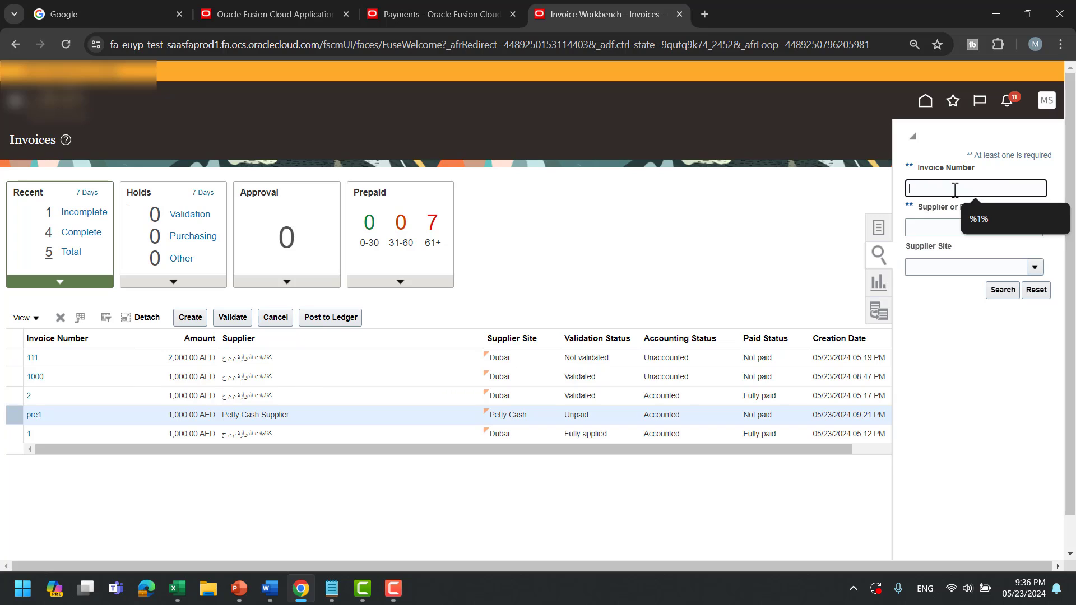
pyautogui.write('pre2')
pyautogui.press('Return')
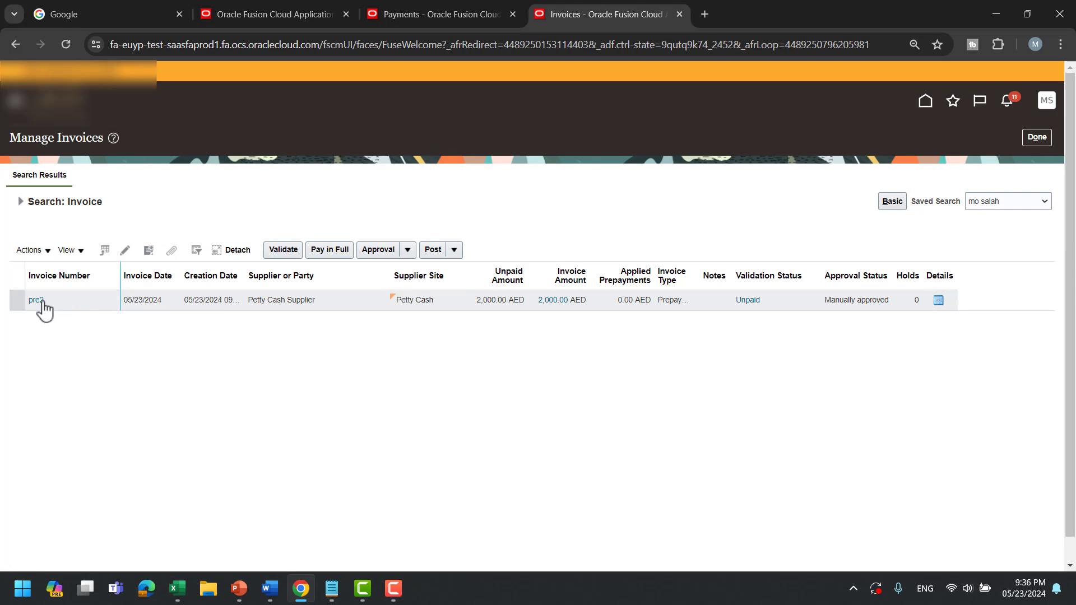
pyautogui.click(41, 301)
# Open prepayment pre2 for editing from its details page.
pyautogui.click(890, 197)
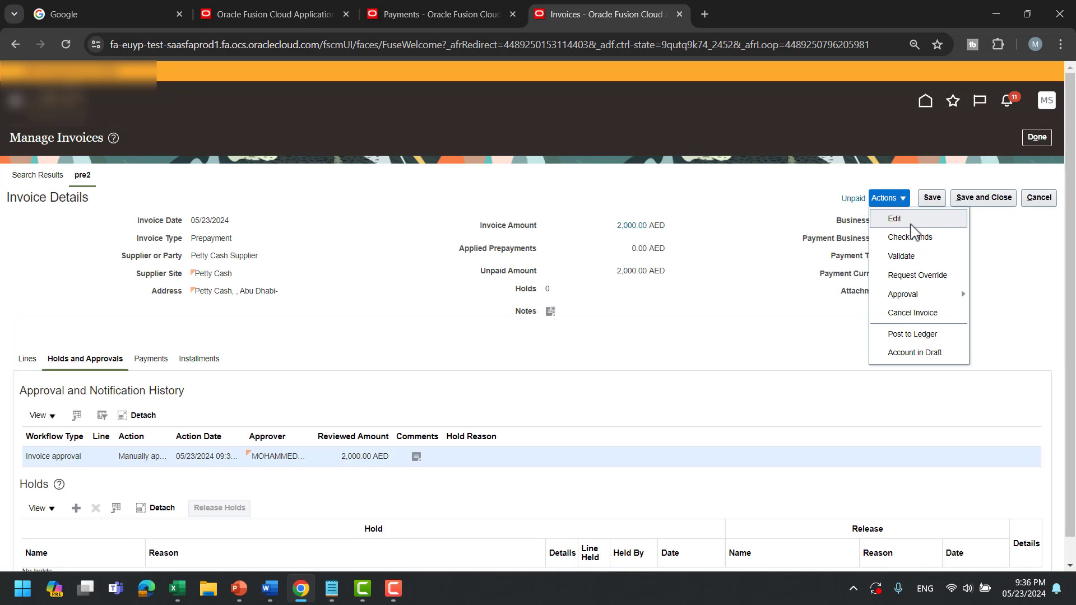
pyautogui.click(911, 230)
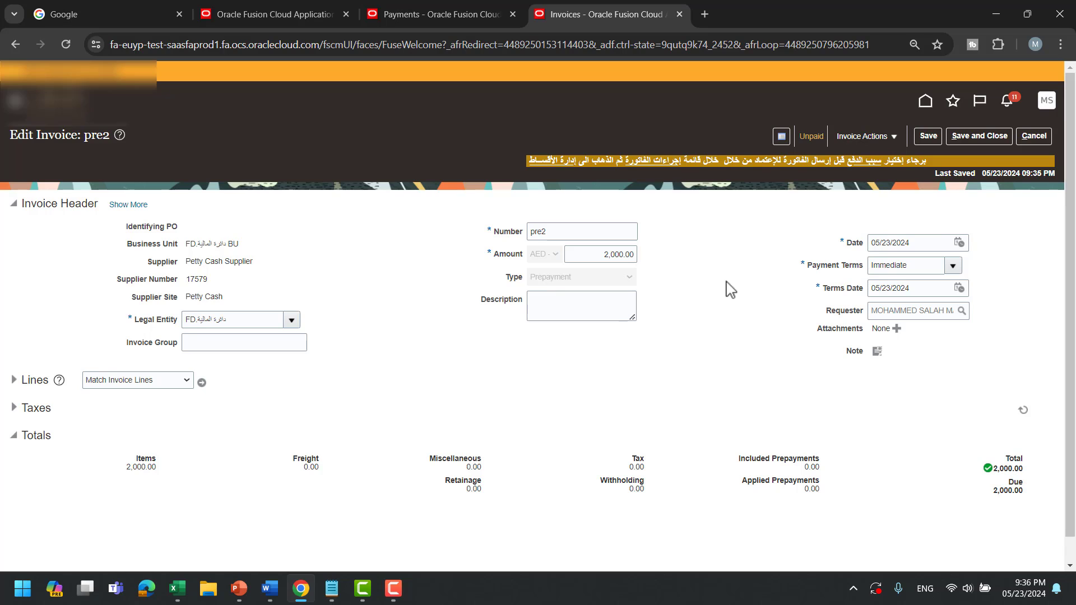
pyautogui.click(1034, 136)
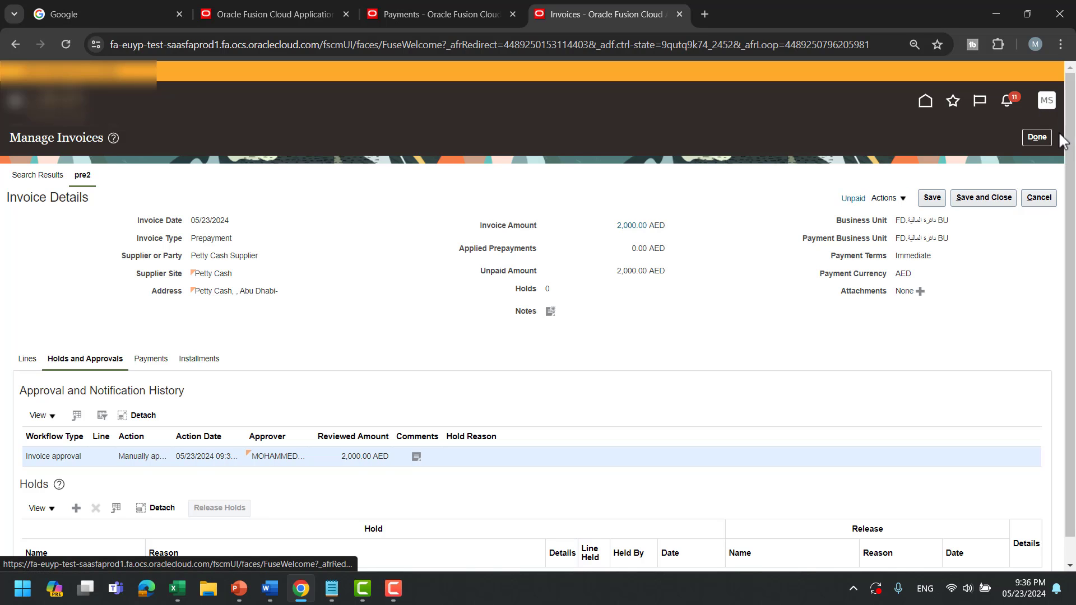
pyautogui.click(885, 198)
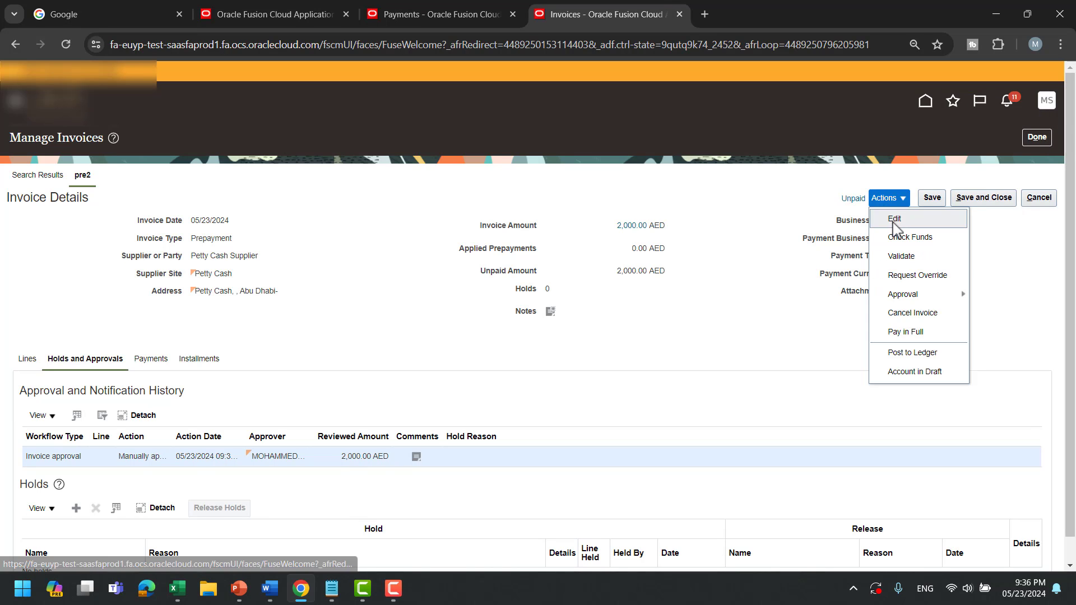
pyautogui.click(902, 230)
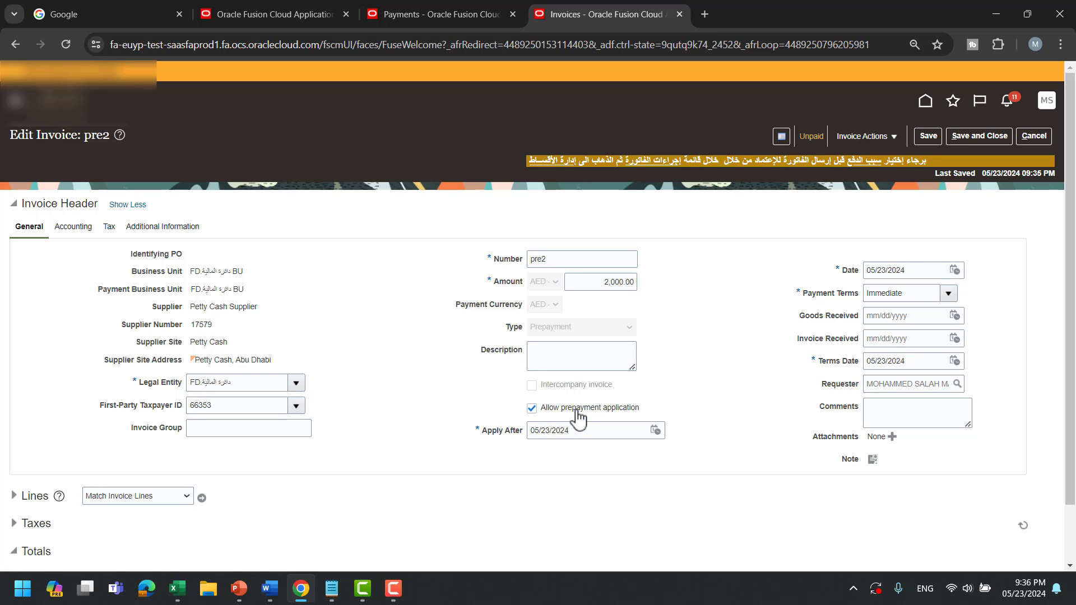
# Post prepayment pre2 to the ledger and review its accounting lines.
pyautogui.click(881, 138)
pyautogui.click(884, 348)
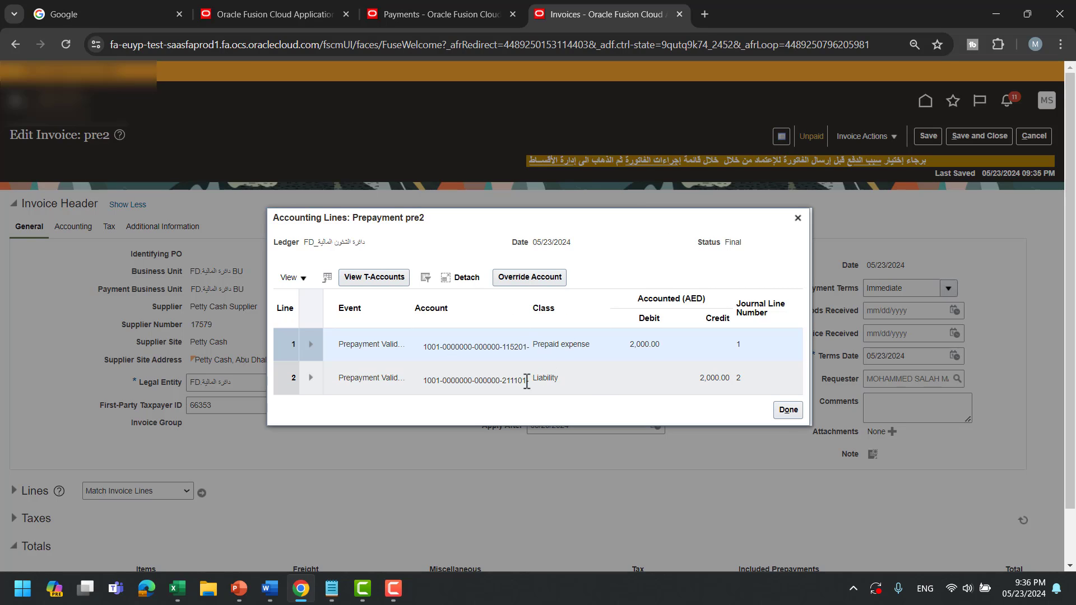
pyautogui.click(798, 219)
# Set the payment method of pre2's installment 1 to Check and save the installment.
pyautogui.click(879, 135)
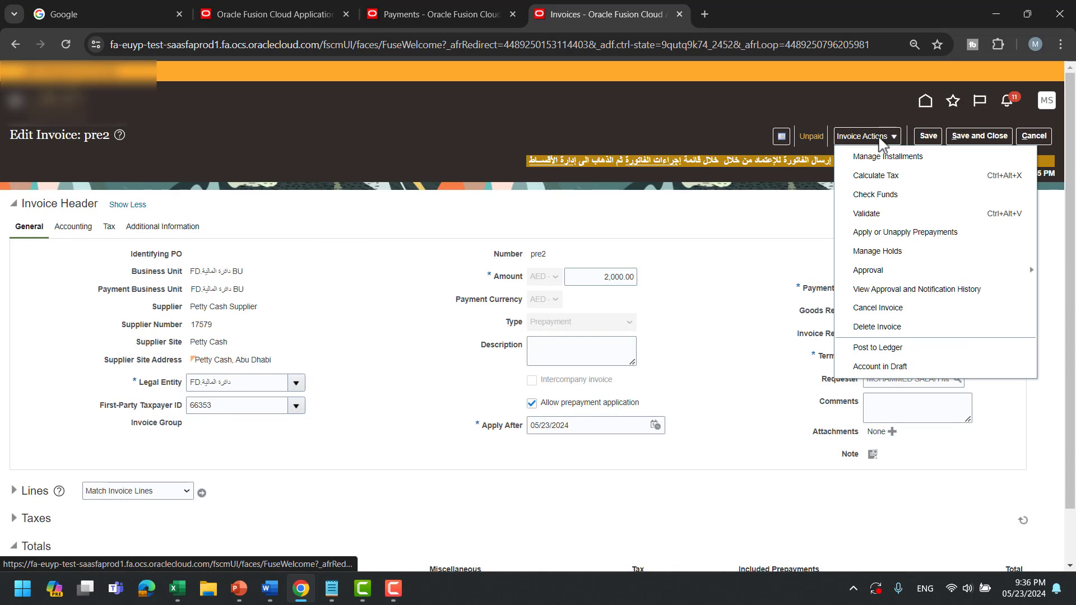
pyautogui.click(896, 160)
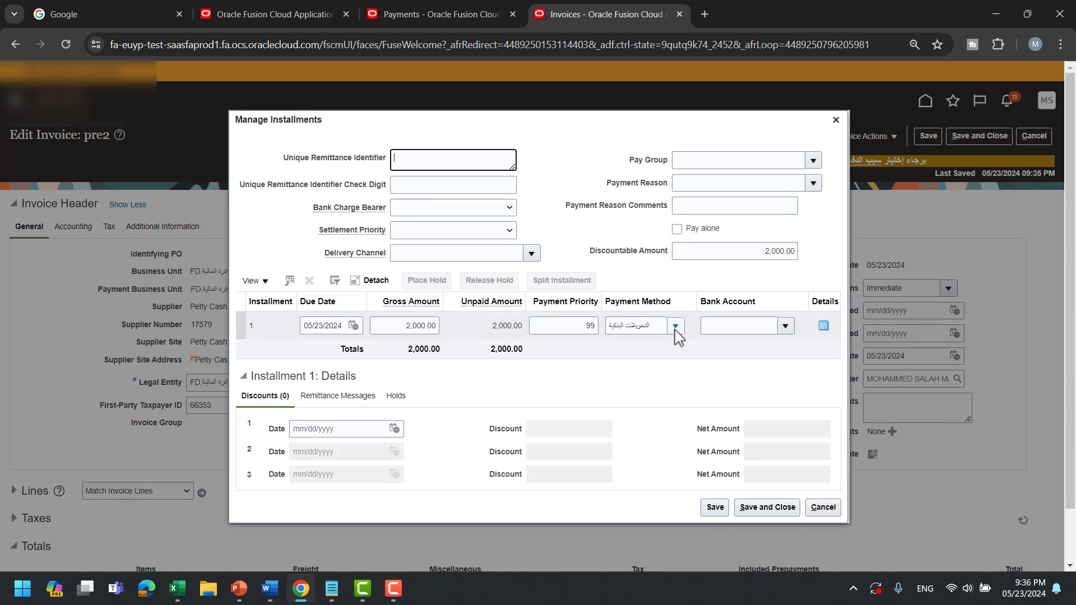
pyautogui.click(675, 329)
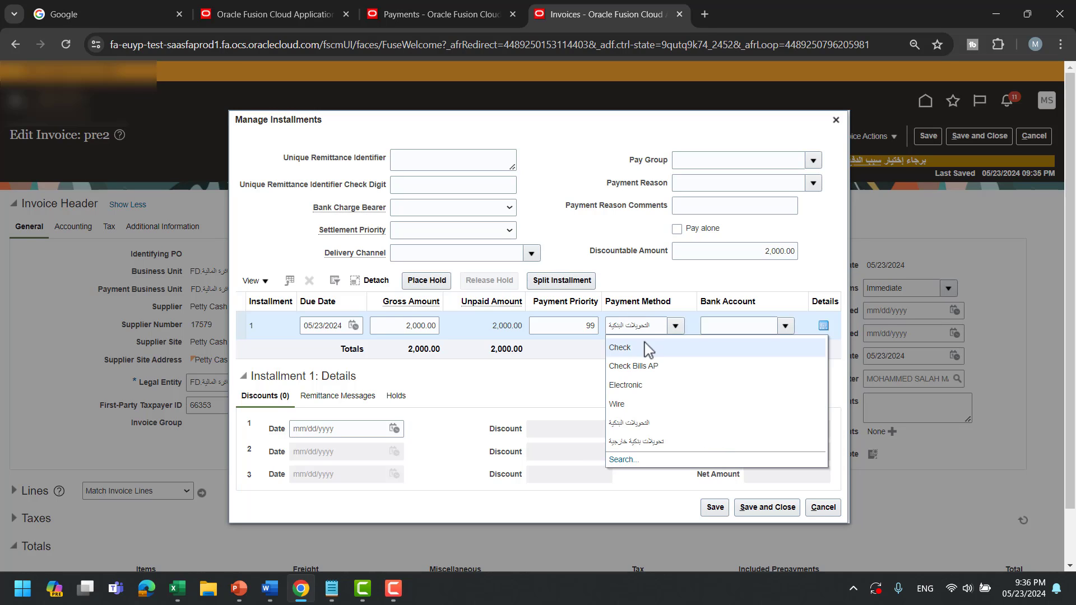
pyautogui.click(649, 356)
pyautogui.click(764, 511)
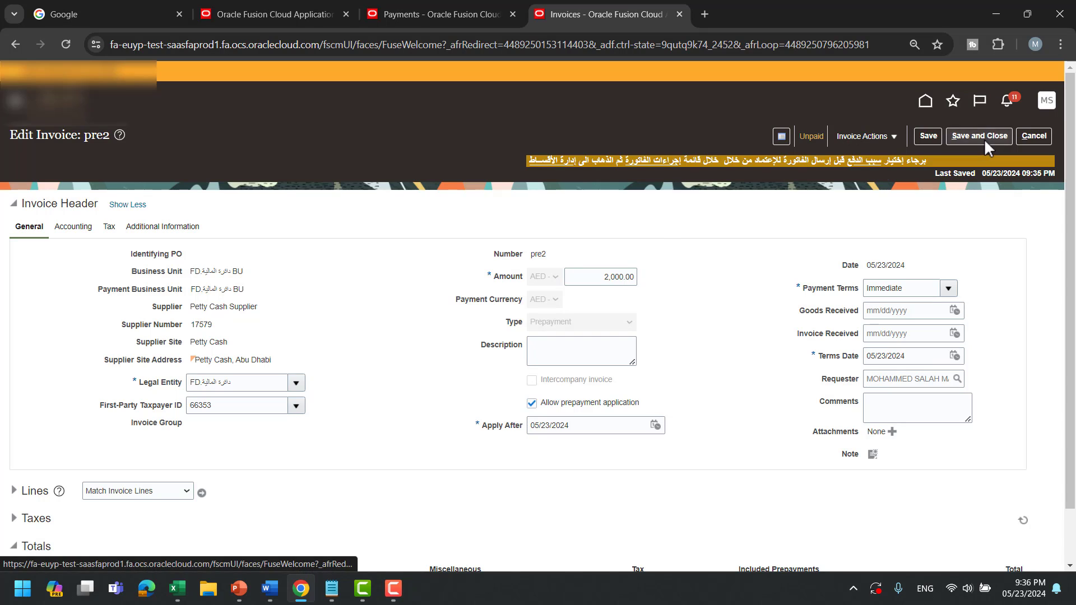
# Save and close invoice pre2 and return to the invoices overview.
pyautogui.click(984, 139)
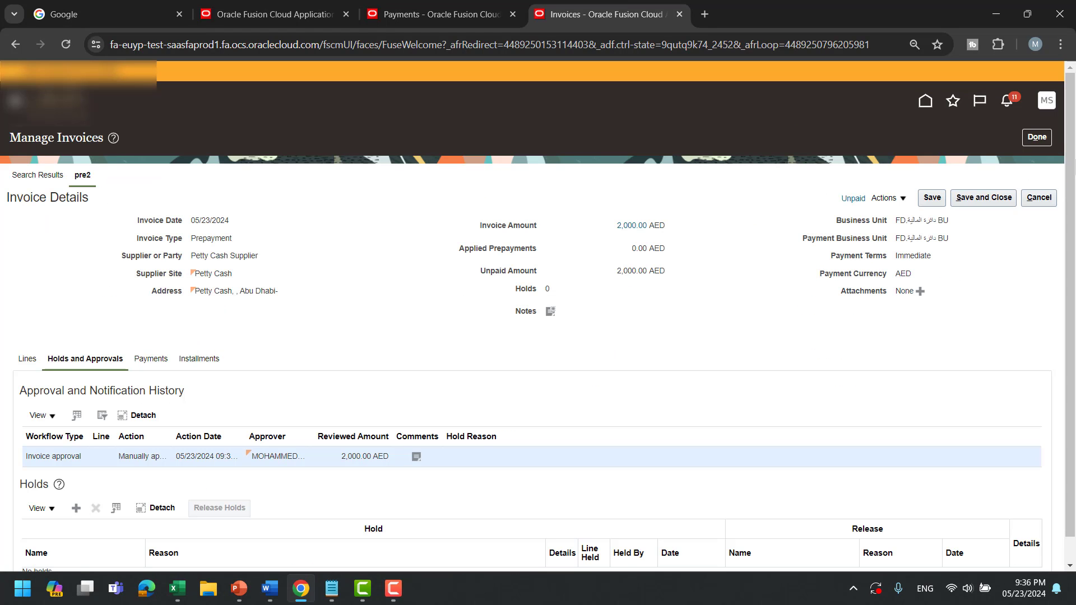
pyautogui.click(1010, 197)
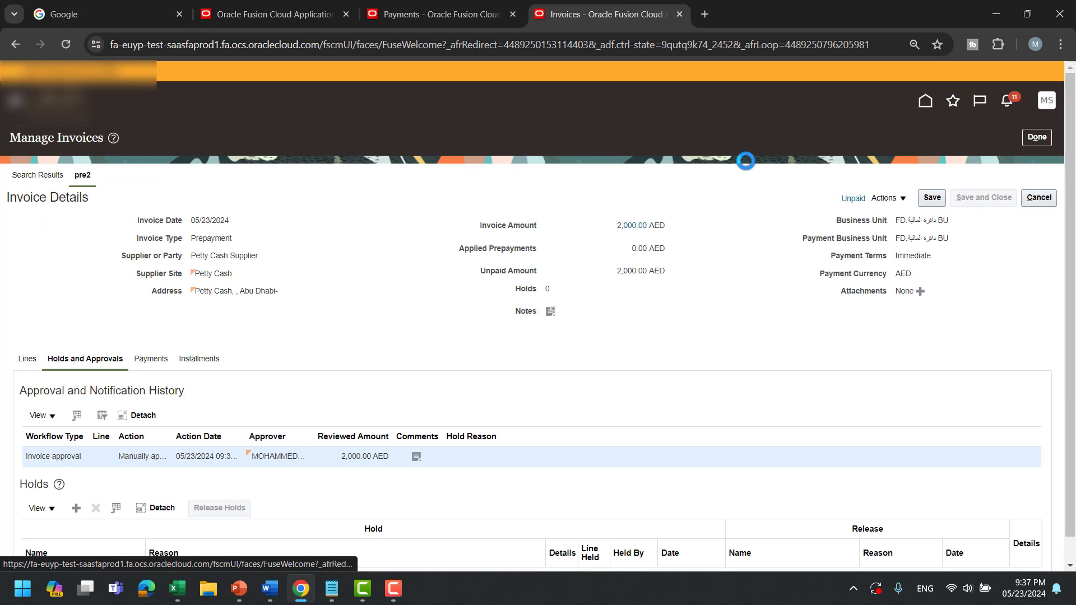
pyautogui.click(1043, 139)
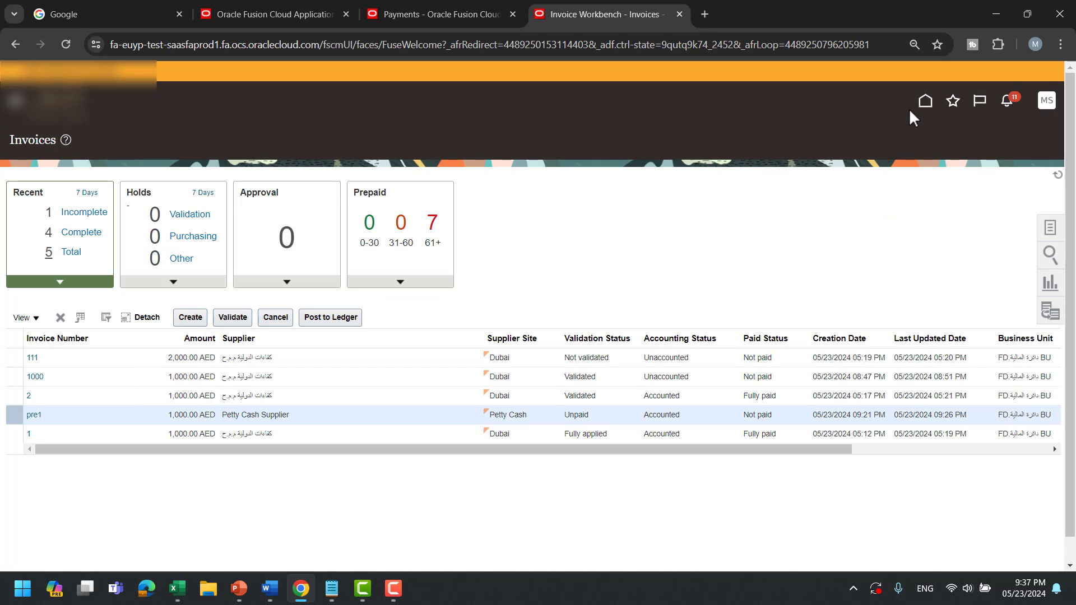
# Create a new payment for the FD دائرة المالية BU business unit with Petty Cash Supplier as the payee.
pyautogui.click(926, 101)
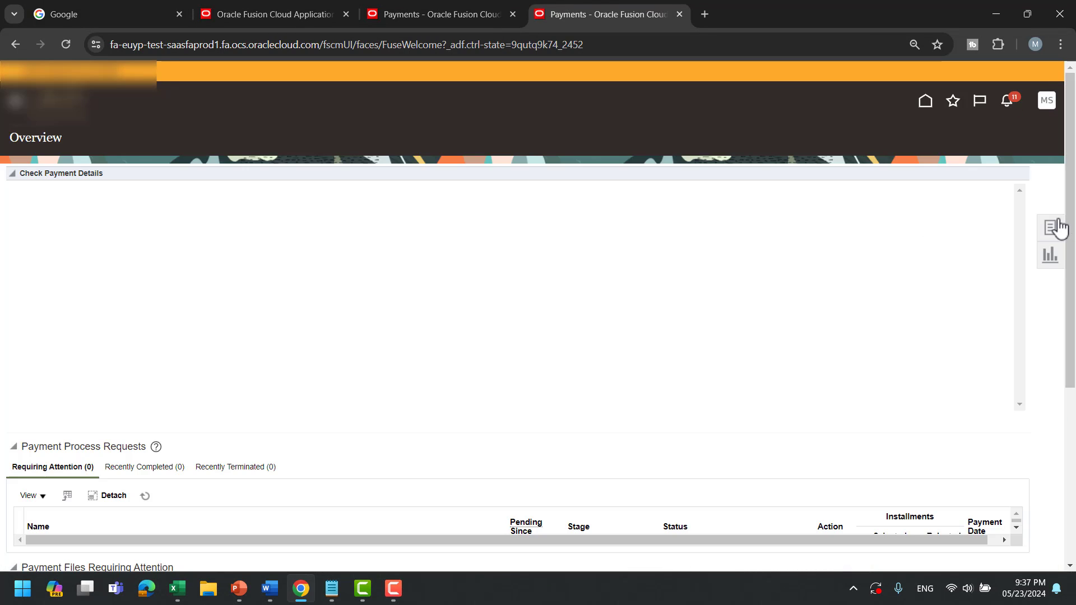
pyautogui.click(1057, 227)
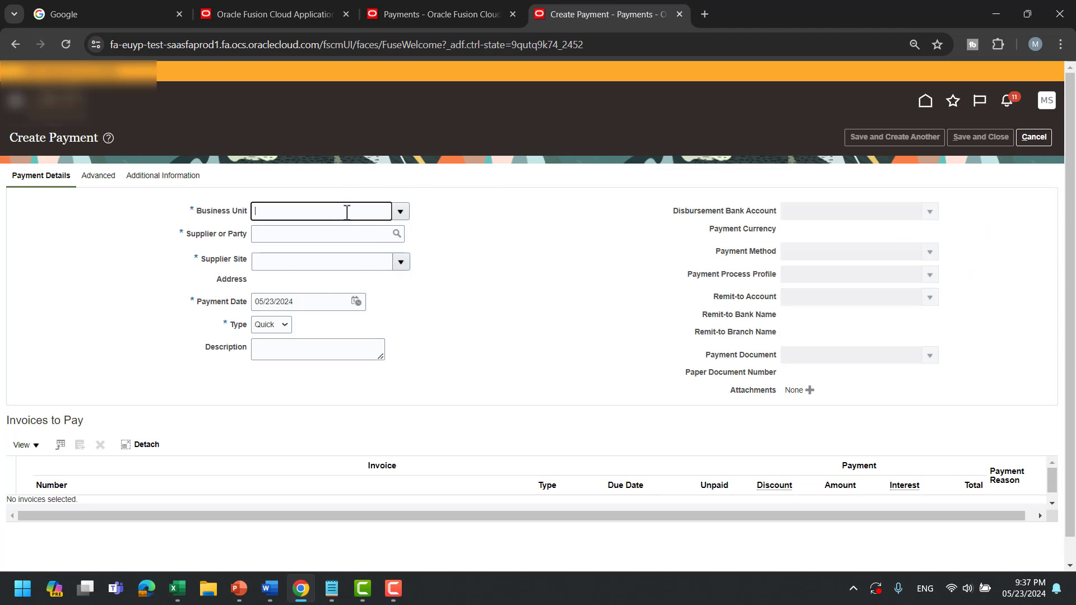
pyautogui.click(400, 211)
pyautogui.click(318, 238)
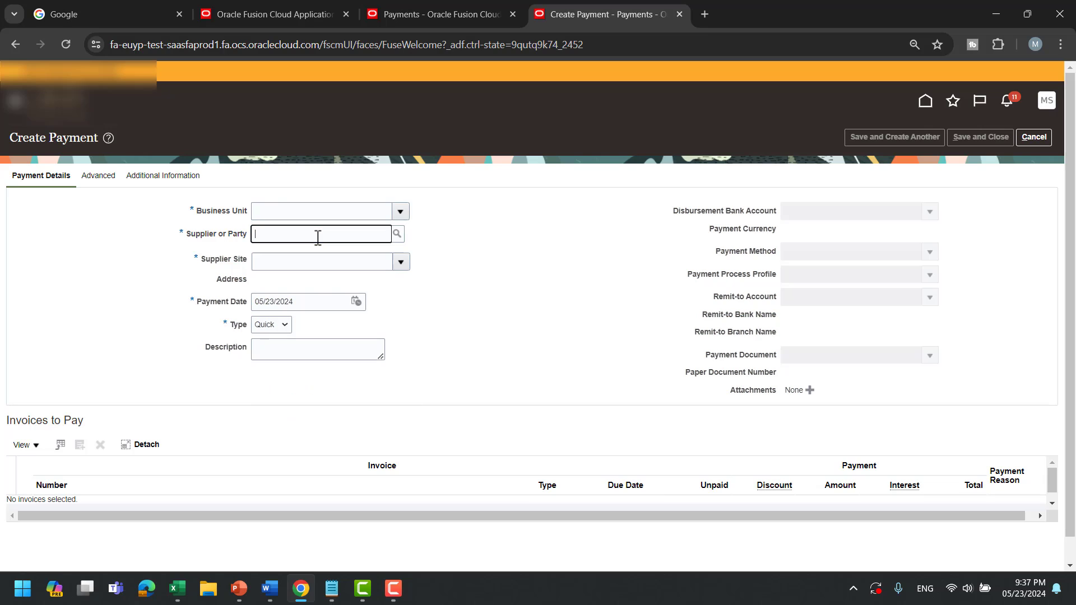
pyautogui.write('pet')
pyautogui.press('Tab')
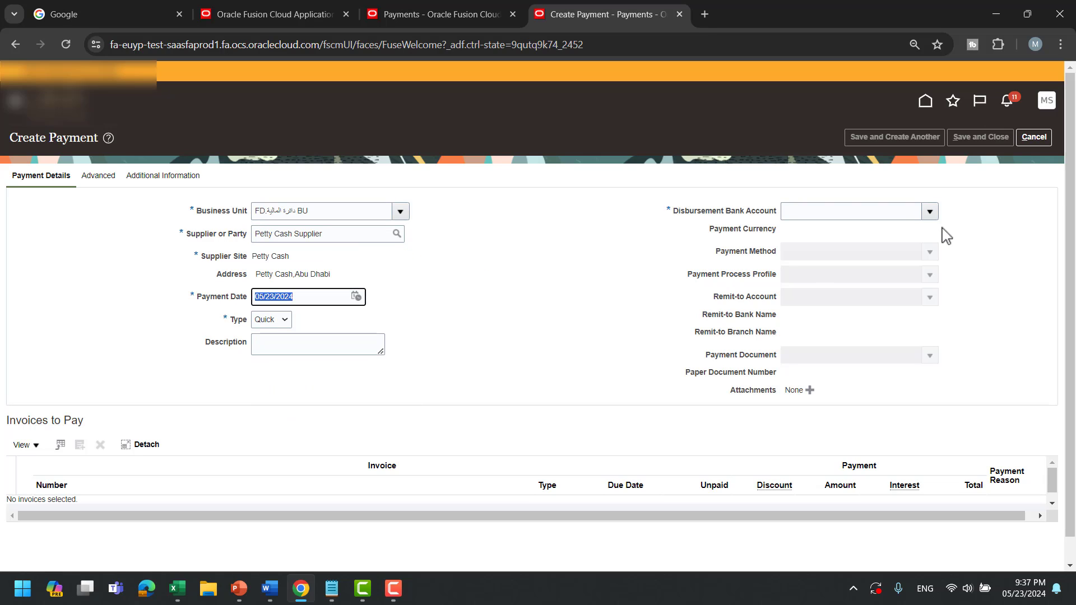
# Set the disbursement bank account to دبي الإسلامي – مدفوعات, the payment method to Check and the process profile to DIB Electronic Checks.
pyautogui.click(932, 213)
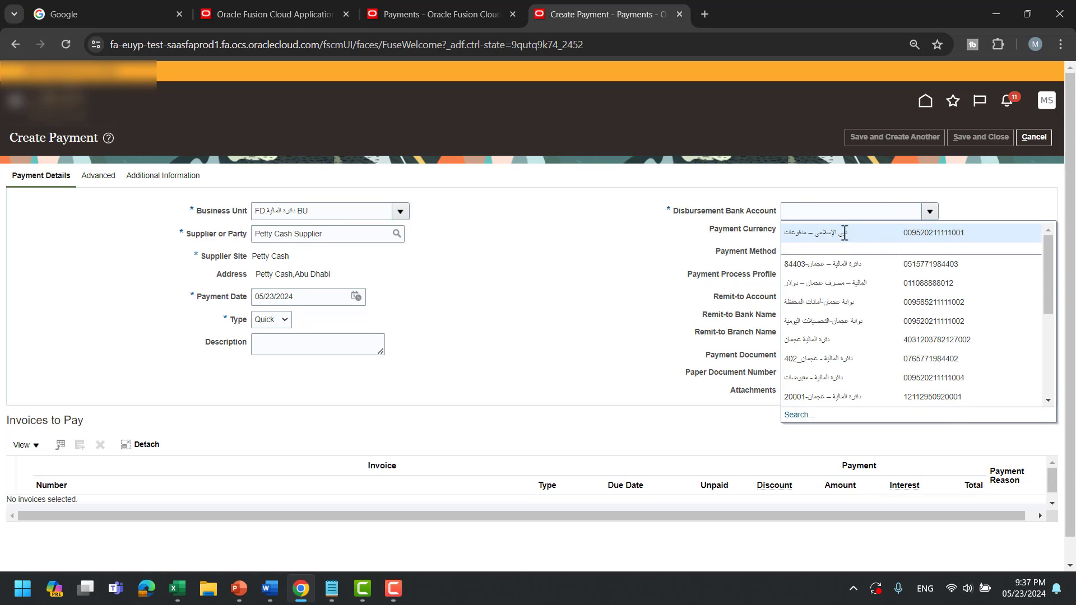
pyautogui.click(845, 234)
pyautogui.click(933, 258)
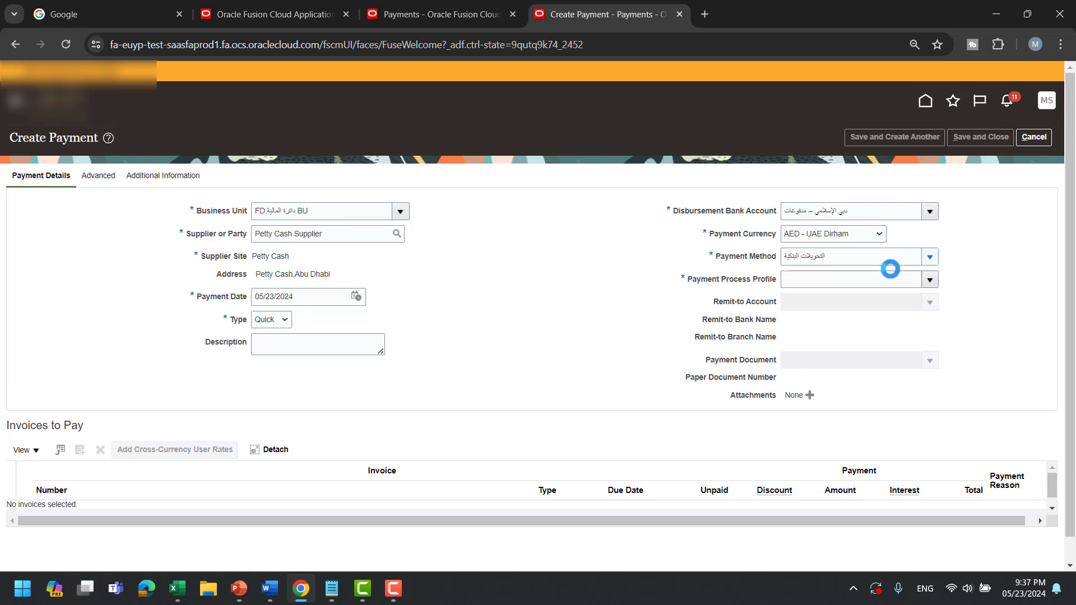
pyautogui.click(791, 280)
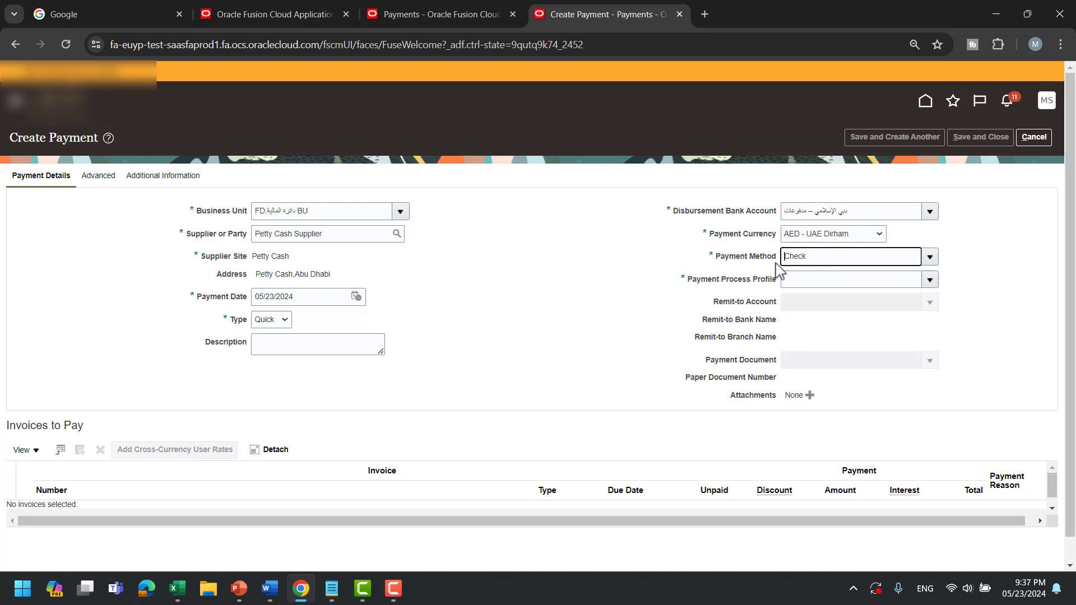
pyautogui.click(931, 280)
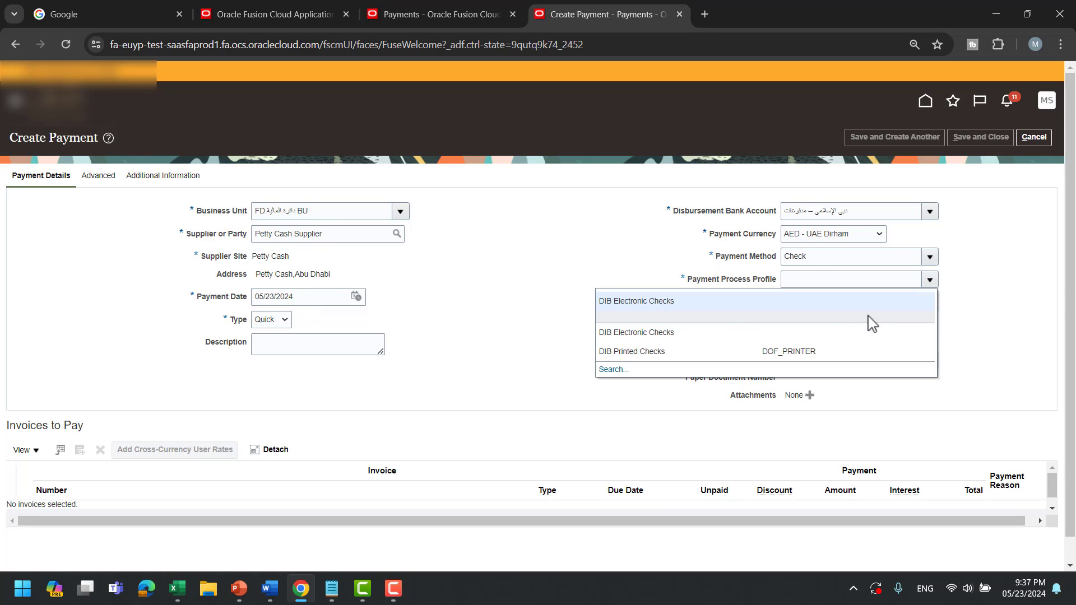
pyautogui.click(723, 317)
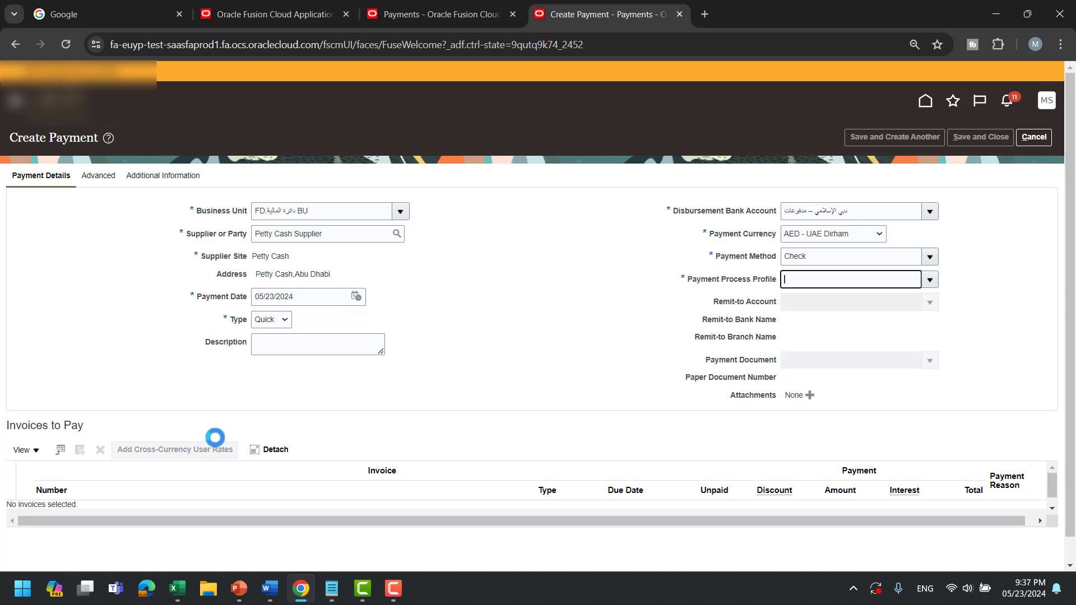
# Set the payment's additional-information Payment Reason to pre2 and add prepayment invoice pre2 to the invoices to pay.
pyautogui.click(162, 176)
pyautogui.click(157, 209)
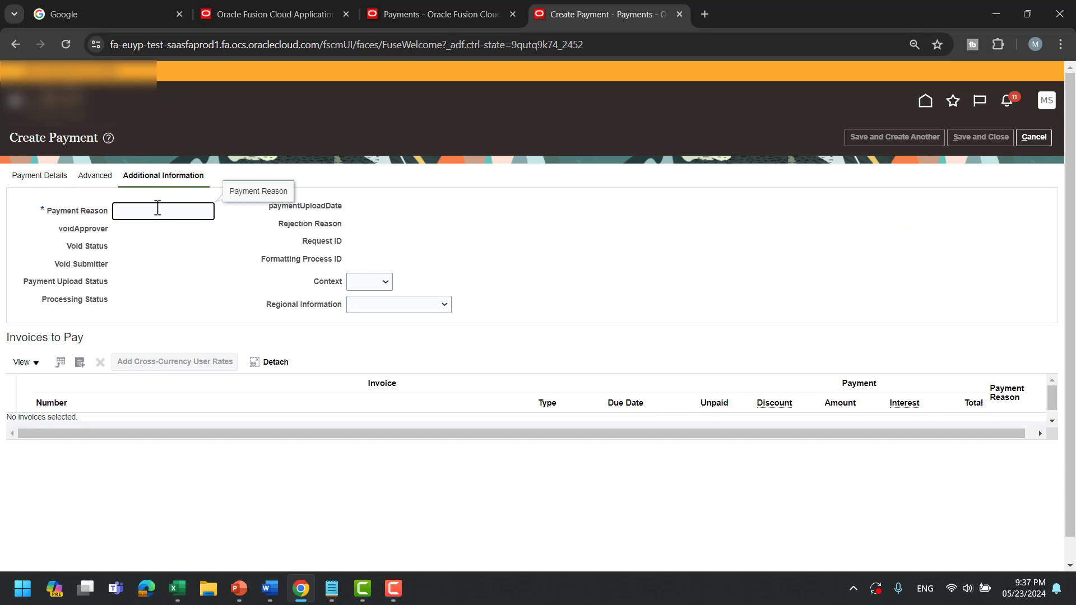
pyautogui.click(80, 364)
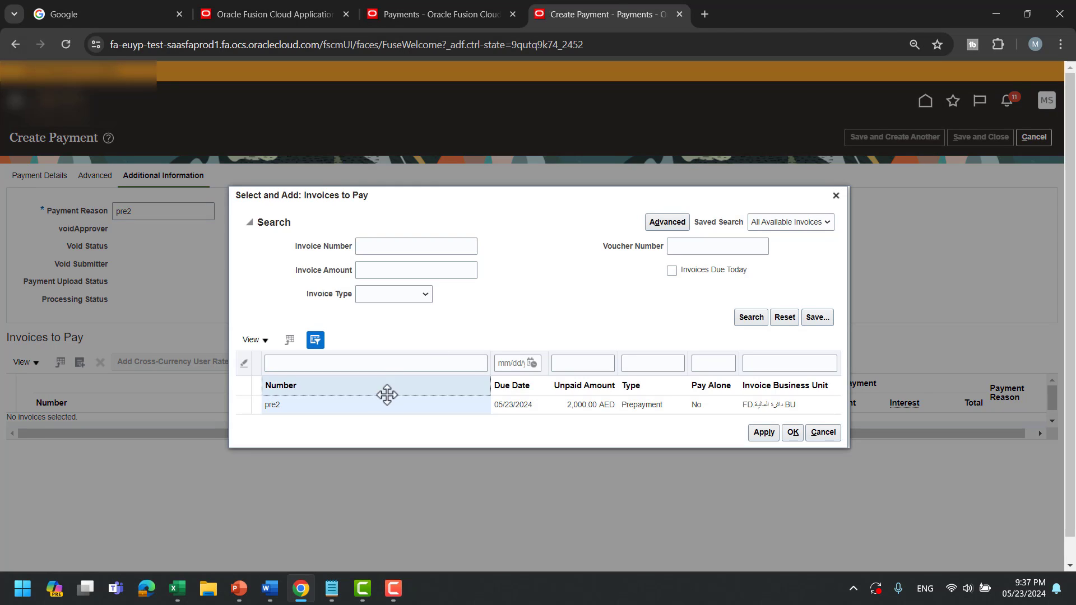
pyautogui.click(383, 406)
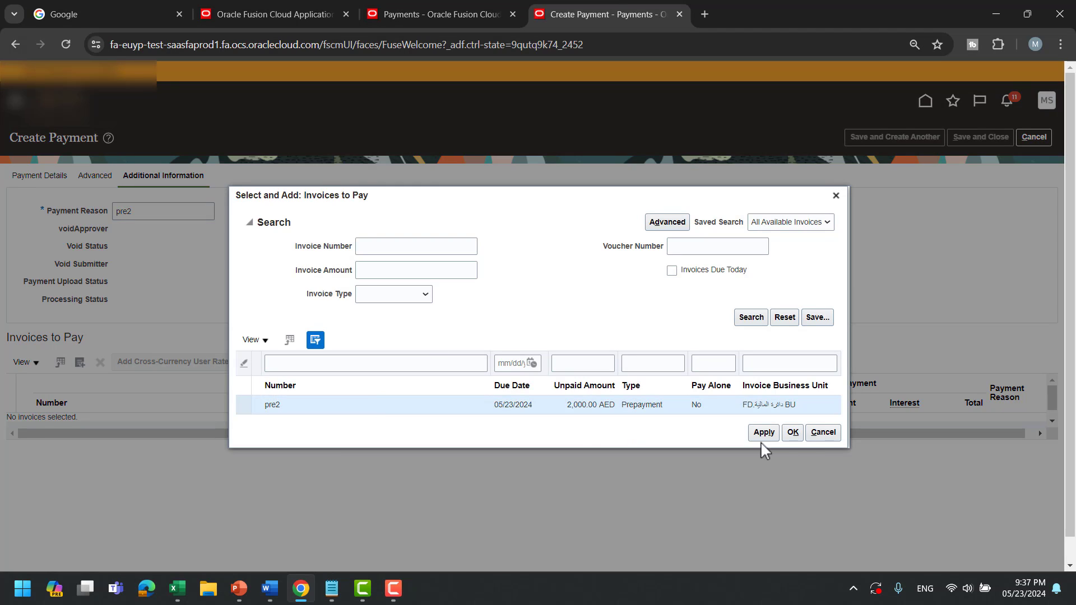
pyautogui.click(792, 432)
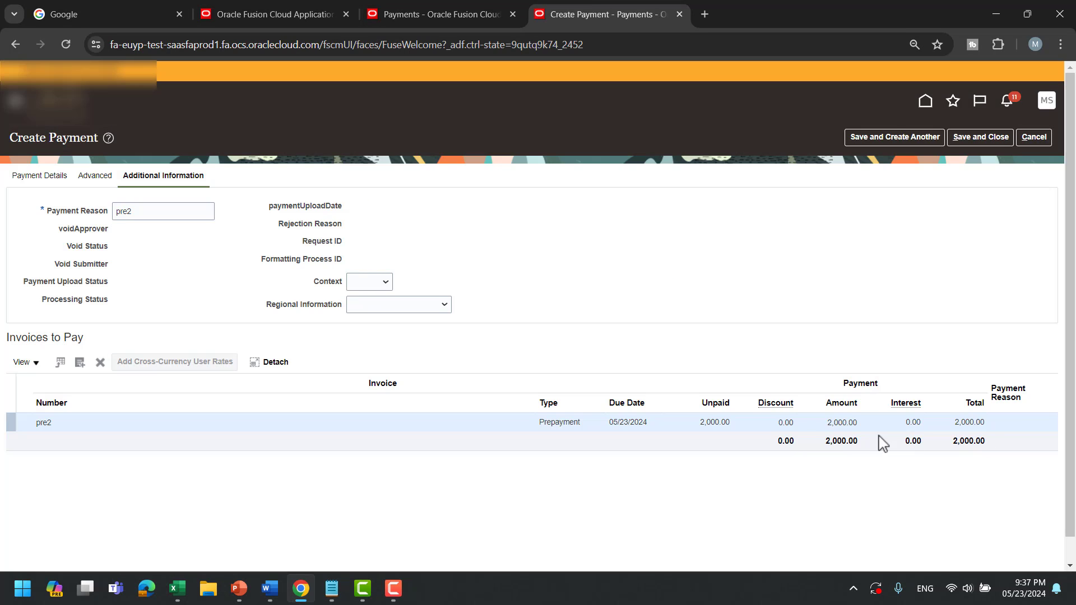
# Try to save and close the payment with pre2 selected, and dismiss the resulting message.
pyautogui.click(845, 424)
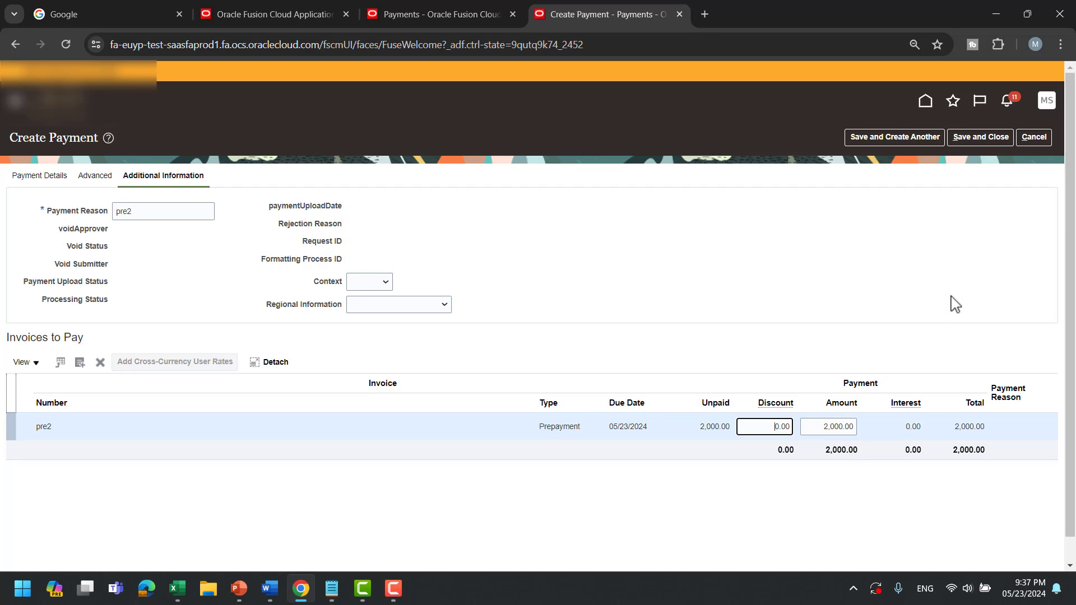
pyautogui.click(968, 132)
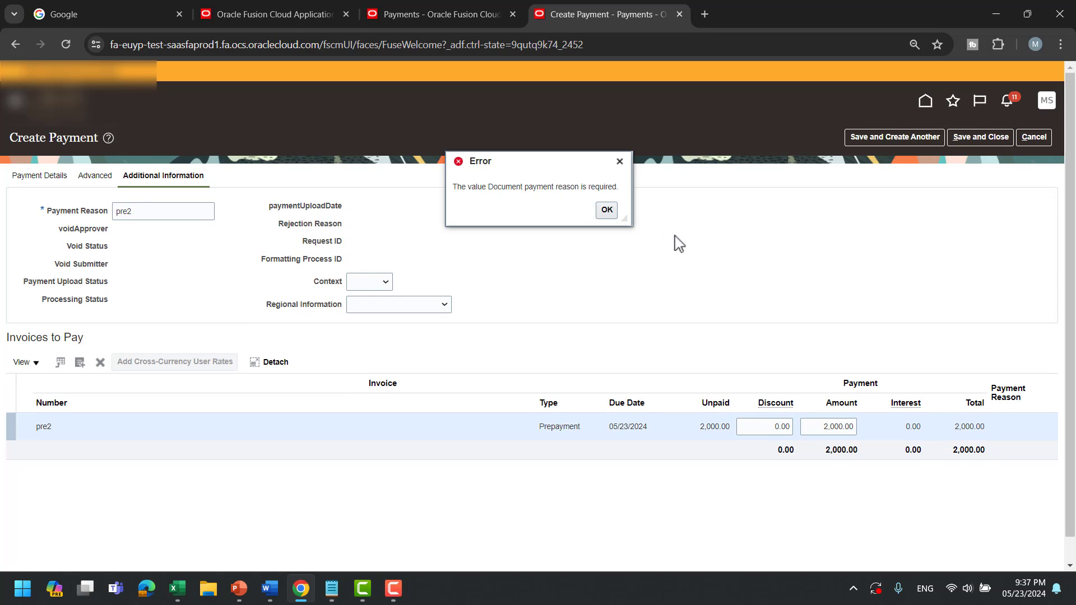
pyautogui.click(607, 210)
# Open invoice pre2 for editing from the Payables invoices overview in the other browser session.
pyautogui.hotkey('ctrl', 'shift', 'Tab')
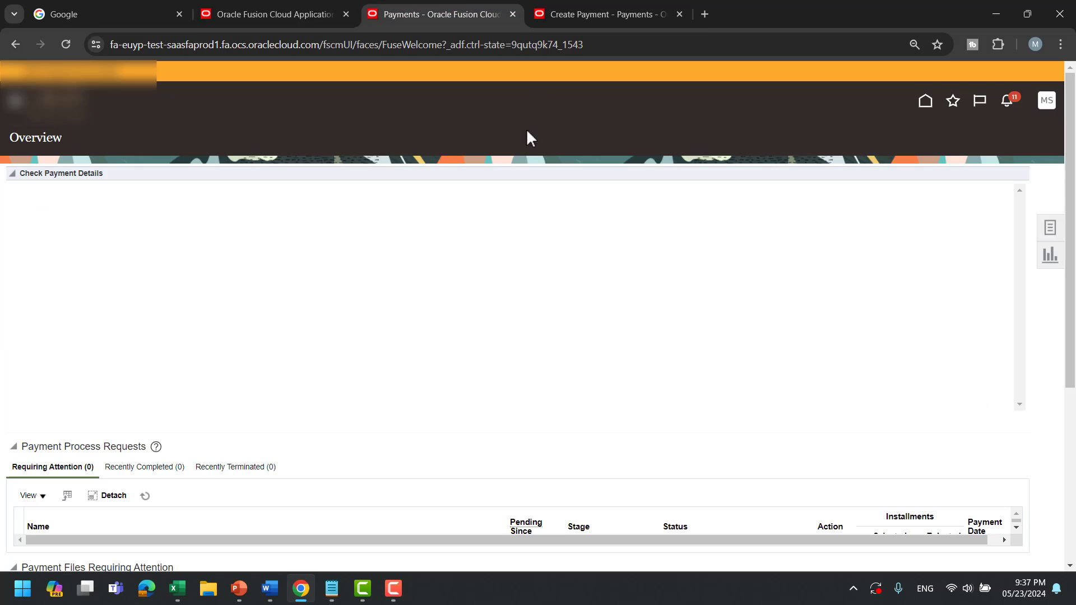
pyautogui.click(925, 110)
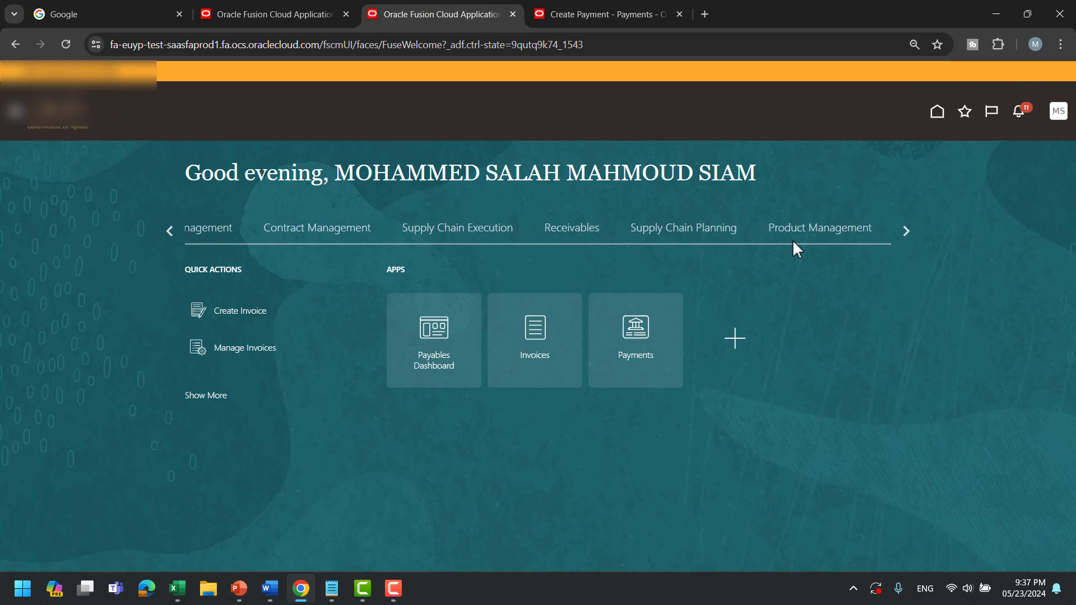
pyautogui.click(529, 347)
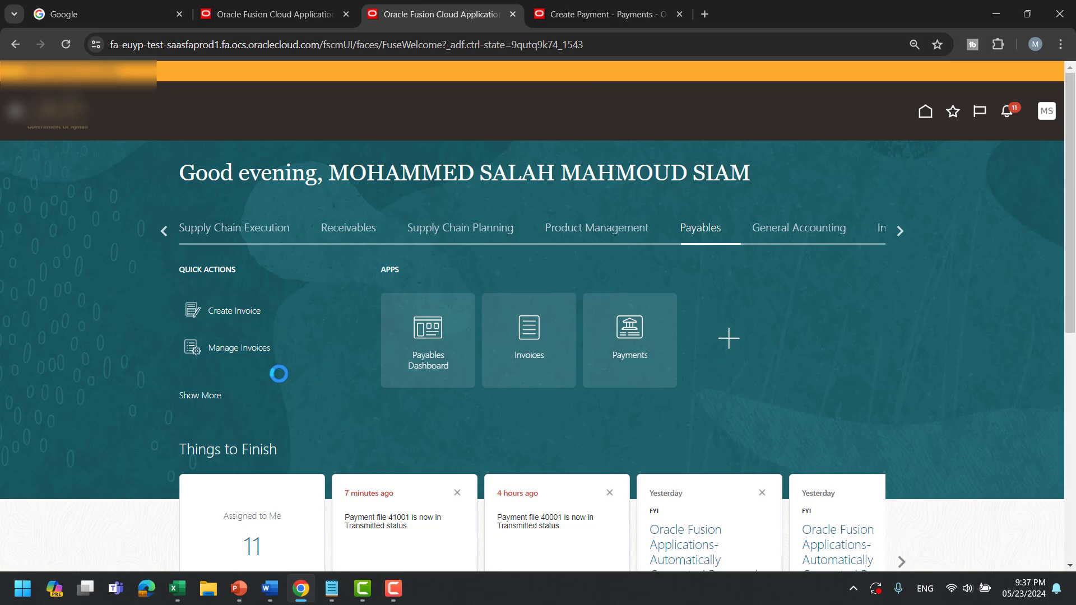
pyautogui.click(36, 437)
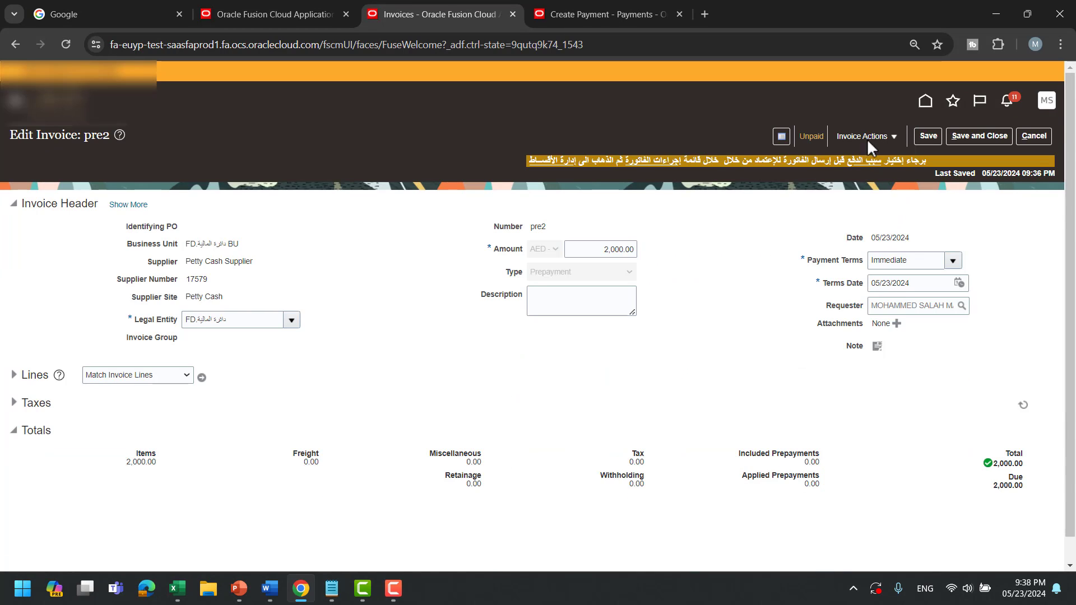
# Set the payment reason in pre2's installments to Government goods and services embassies etc, and save and close the installments and the invoice.
pyautogui.click(866, 137)
pyautogui.click(861, 162)
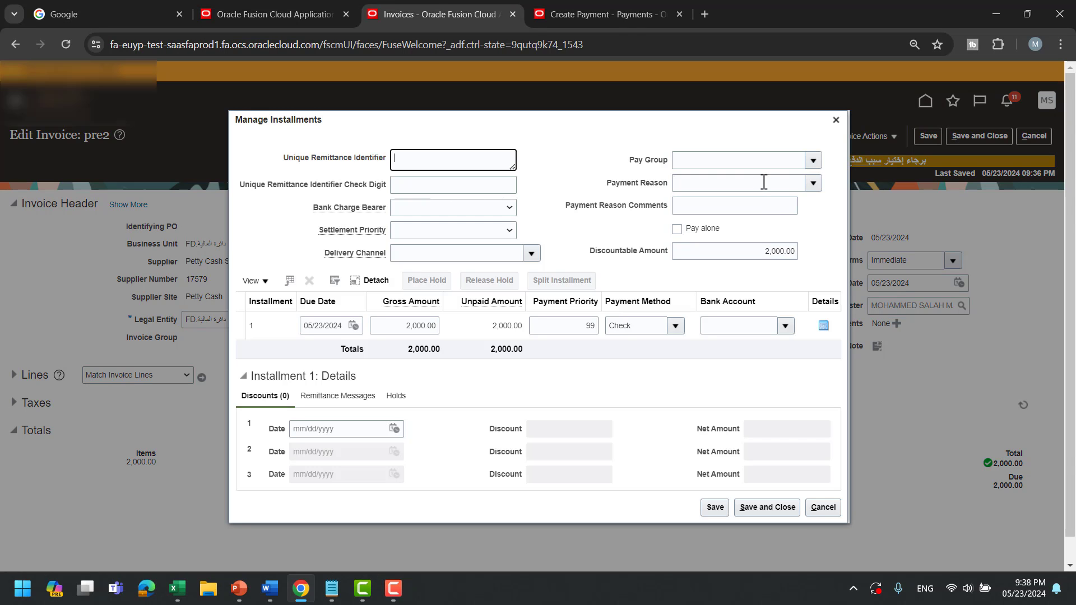
pyautogui.click(763, 182)
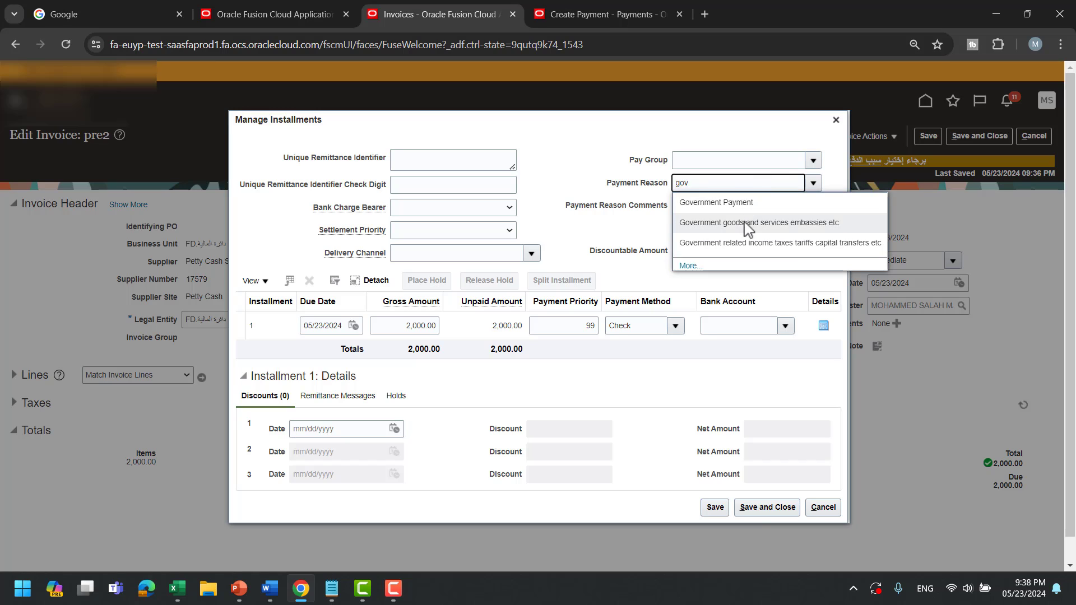
pyautogui.click(746, 215)
pyautogui.click(767, 507)
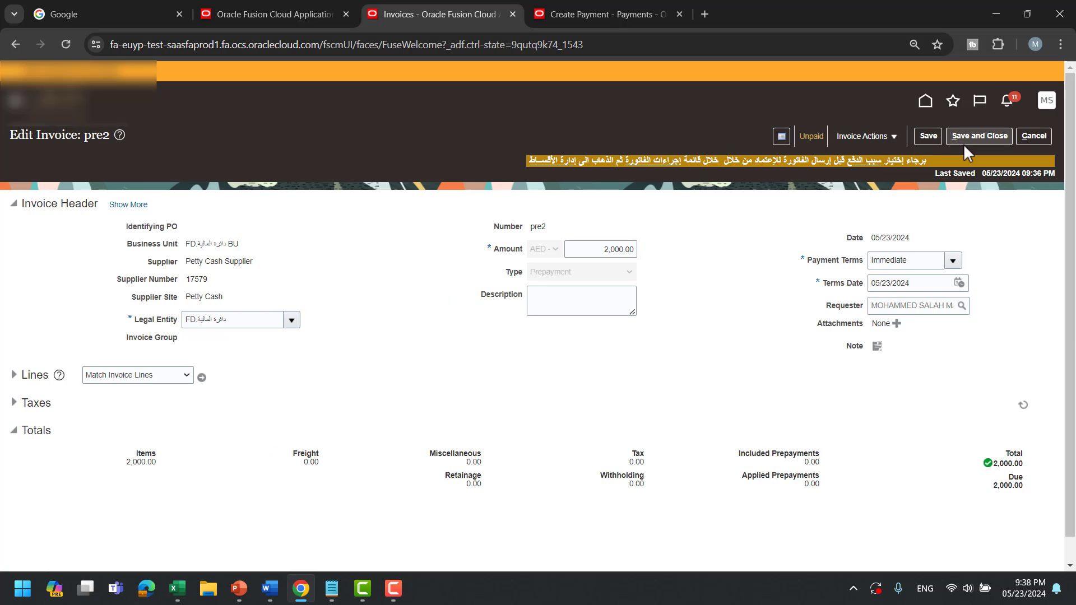
pyautogui.click(967, 137)
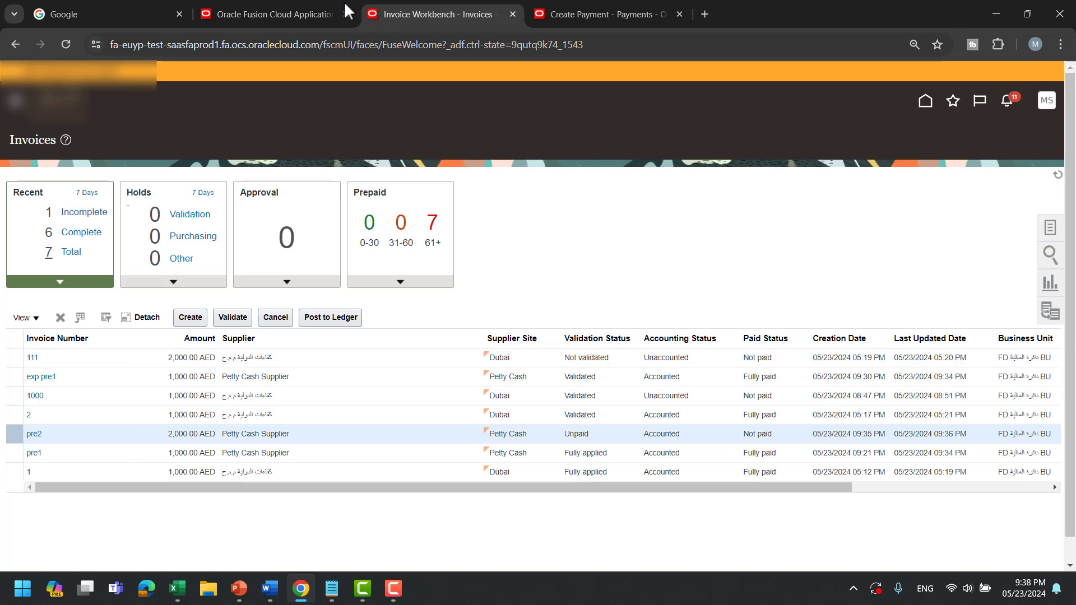
# Remove and re-add invoice pre2 in the open payment so it picks up the payment reason, and save and close the payment.
pyautogui.click(654, 4)
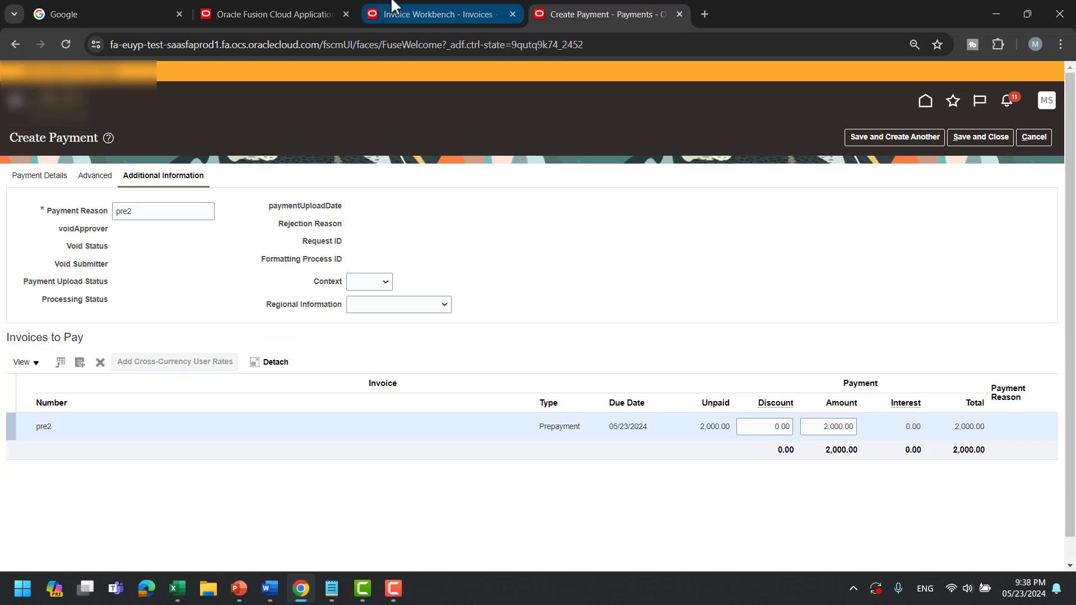
pyautogui.click(101, 362)
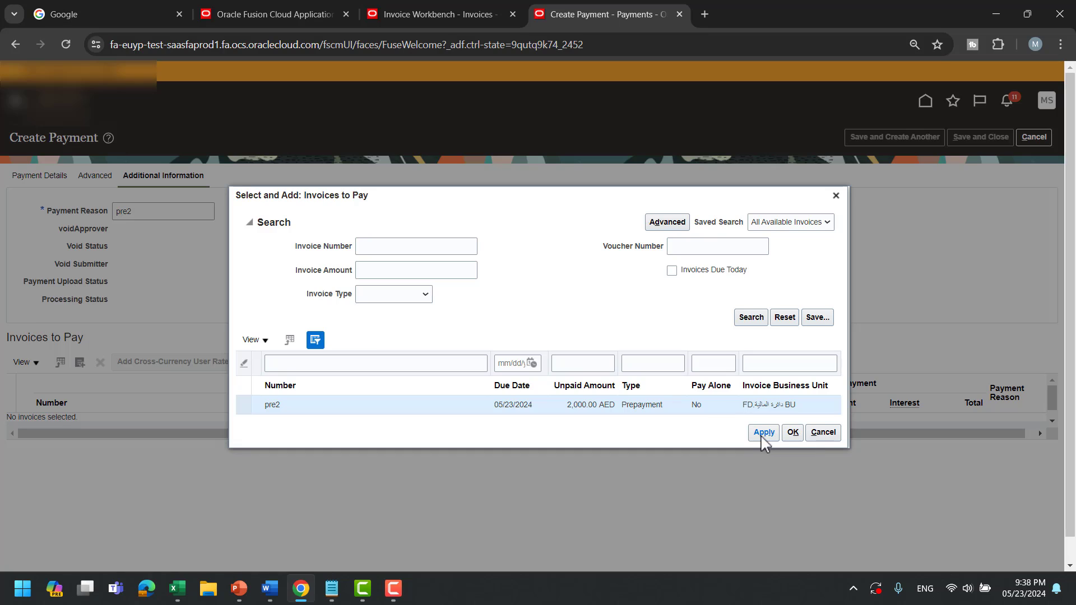
pyautogui.click(793, 433)
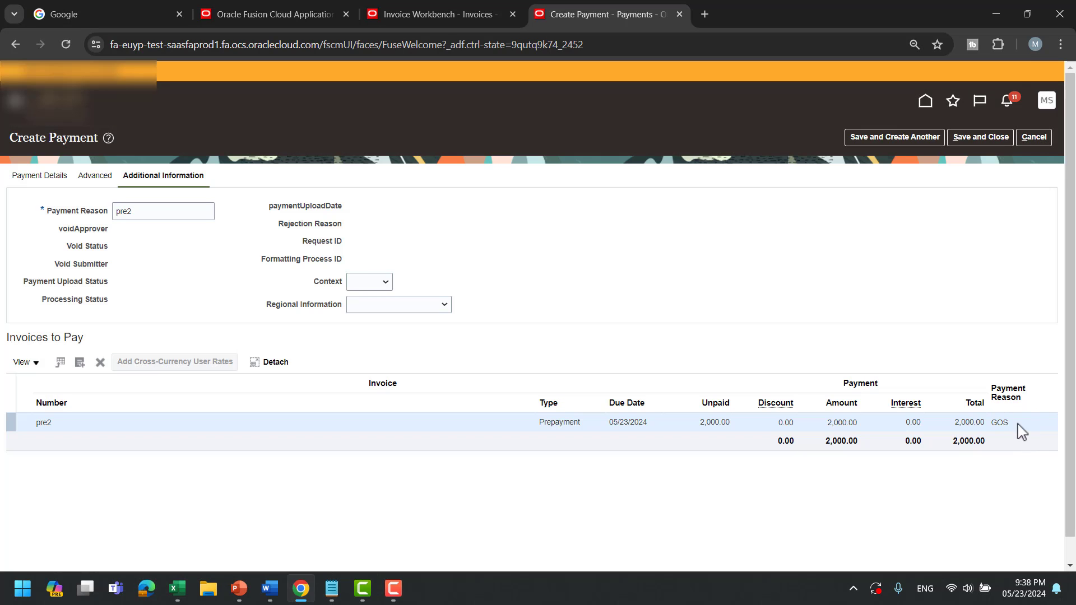
pyautogui.click(981, 137)
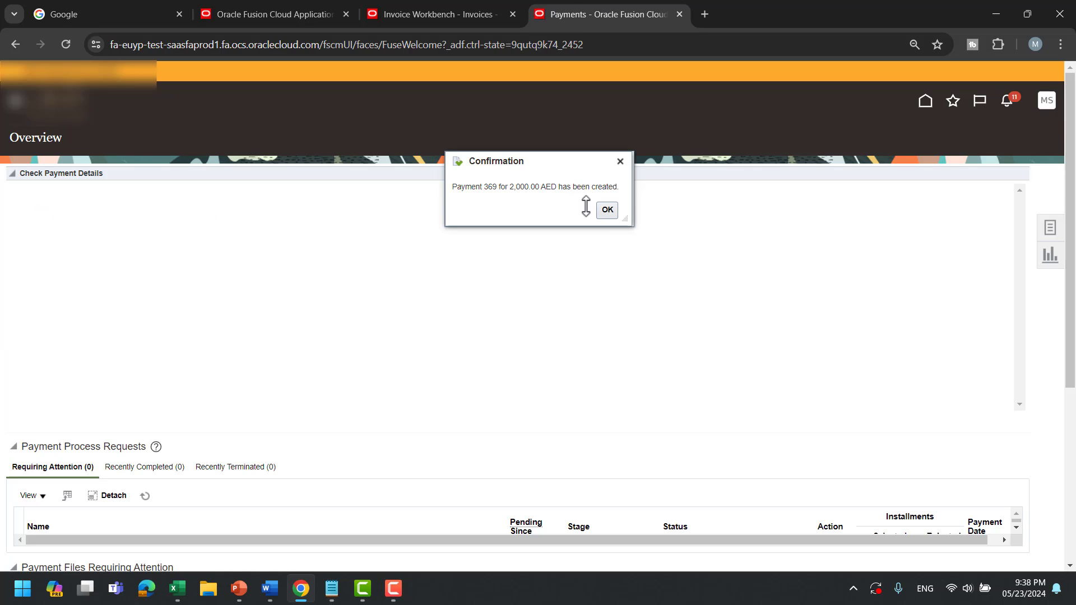
pyautogui.click(607, 209)
# Review the case 2 steps in the Excel workbook Book1 and return to Oracle Fusion in the browser.
pyautogui.click(456, 12)
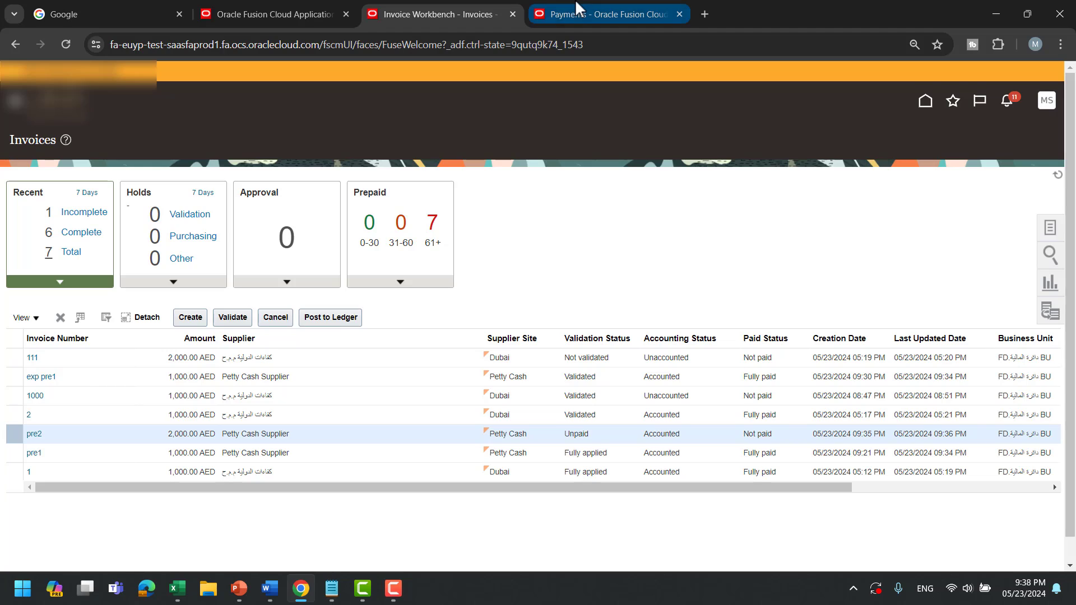
pyautogui.click(577, 8)
pyautogui.hotkey('alt', 'Tab')
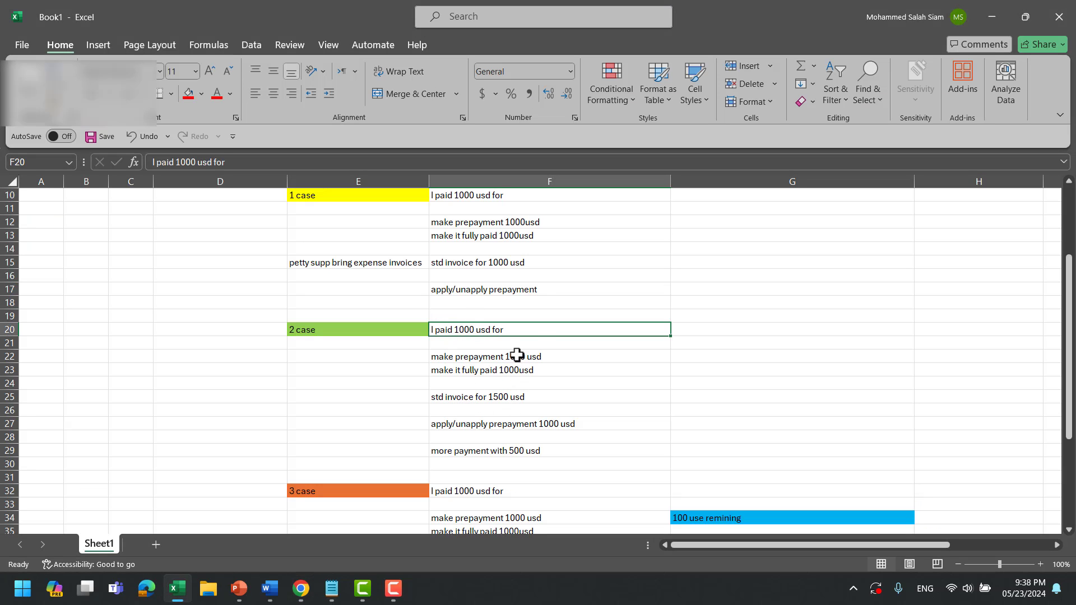
pyautogui.hotkey('alt', 'Tab')
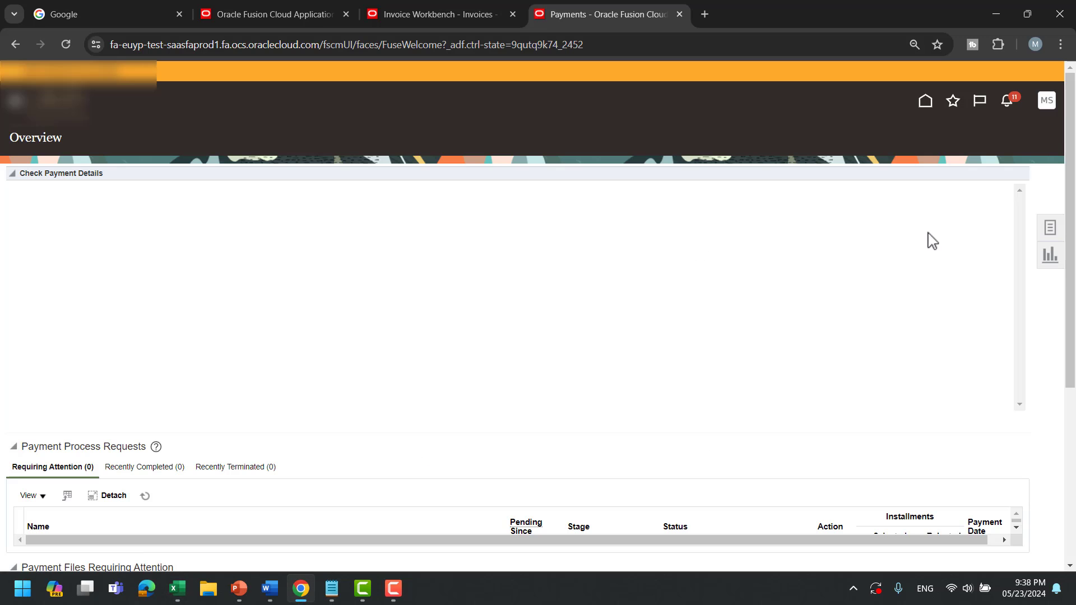
# Create a new invoice for the FD دائرة المالية BU business unit with Petty Cash Supplier as the supplier.
pyautogui.click(456, 11)
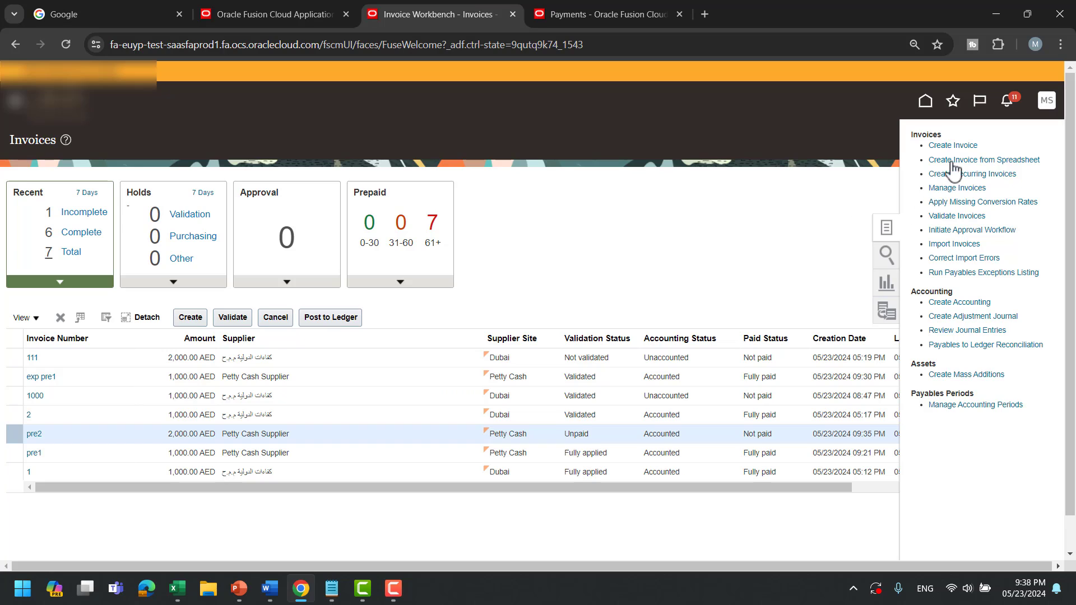
pyautogui.click(950, 147)
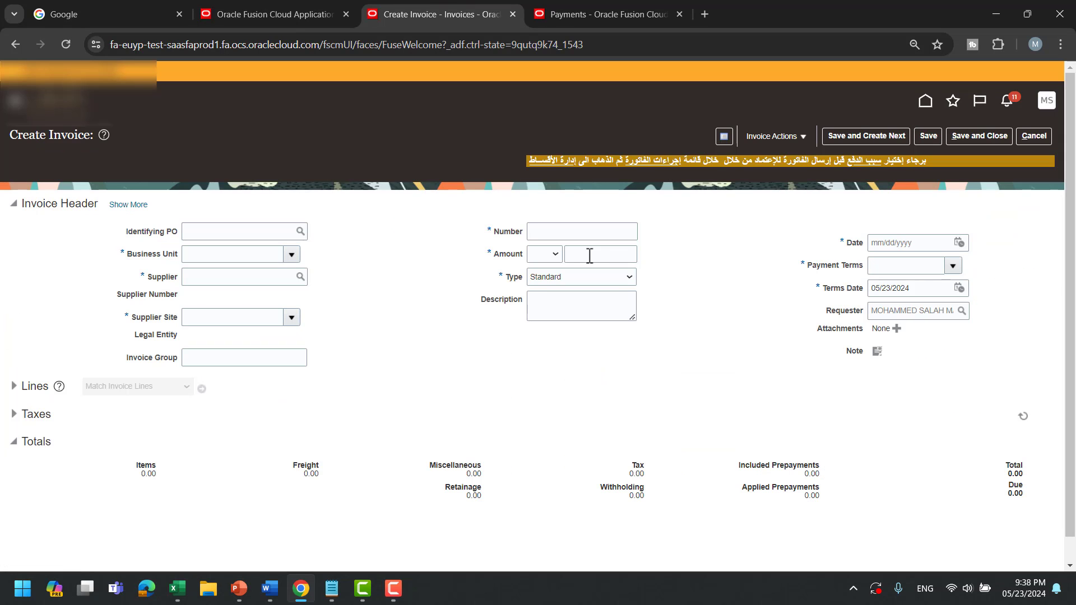
pyautogui.click(291, 254)
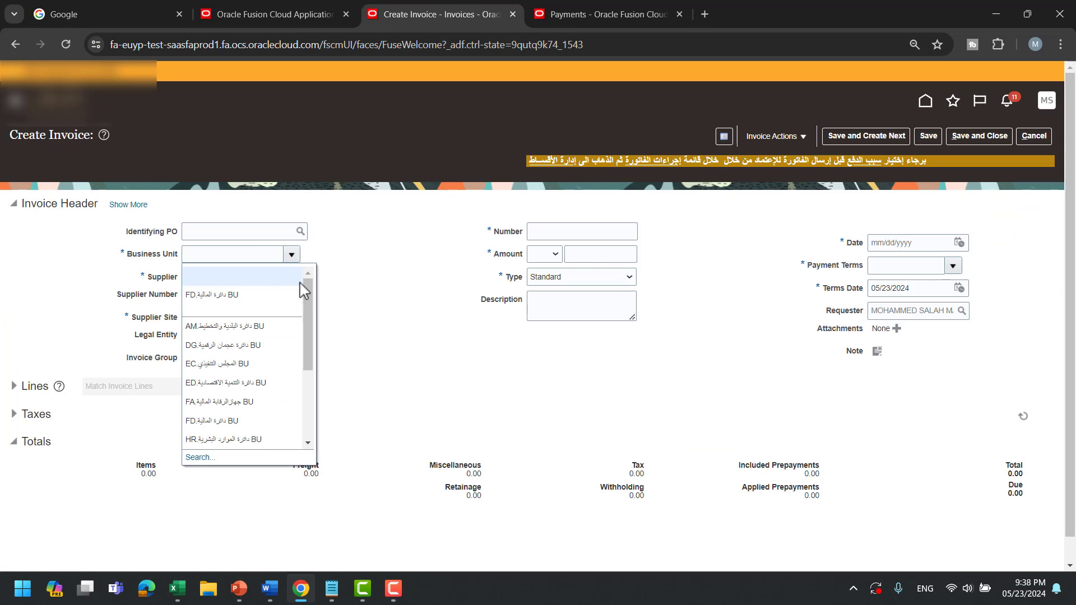
pyautogui.click(264, 283)
pyautogui.write('pet')
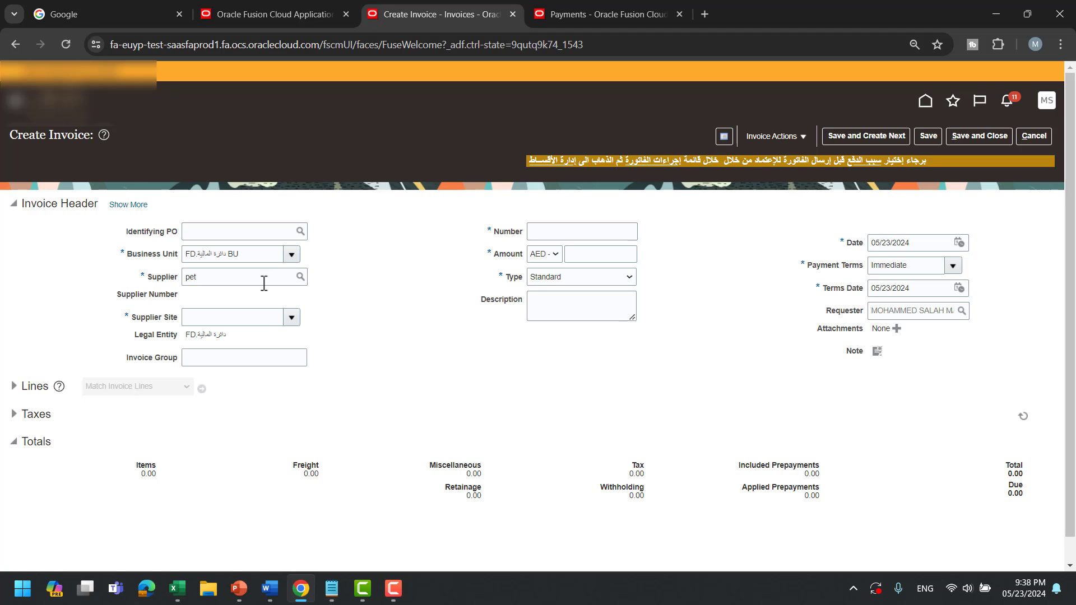
# Enter pre2 expense as the invoice number and 5,000 AED as the amount, keeping the Standard type.
pyautogui.click(569, 236)
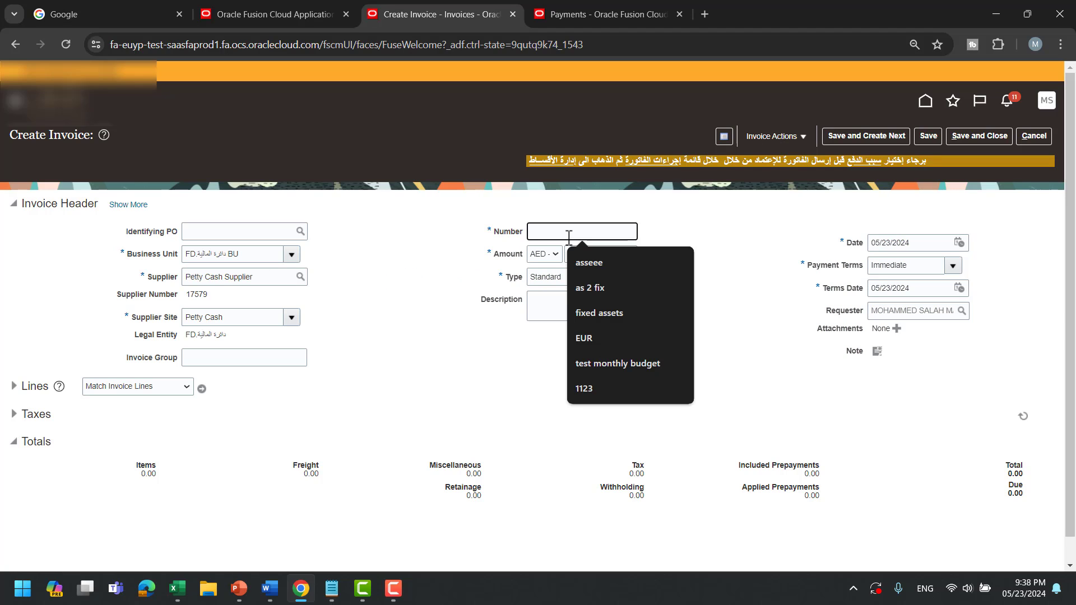
pyautogui.write('pre2 e')
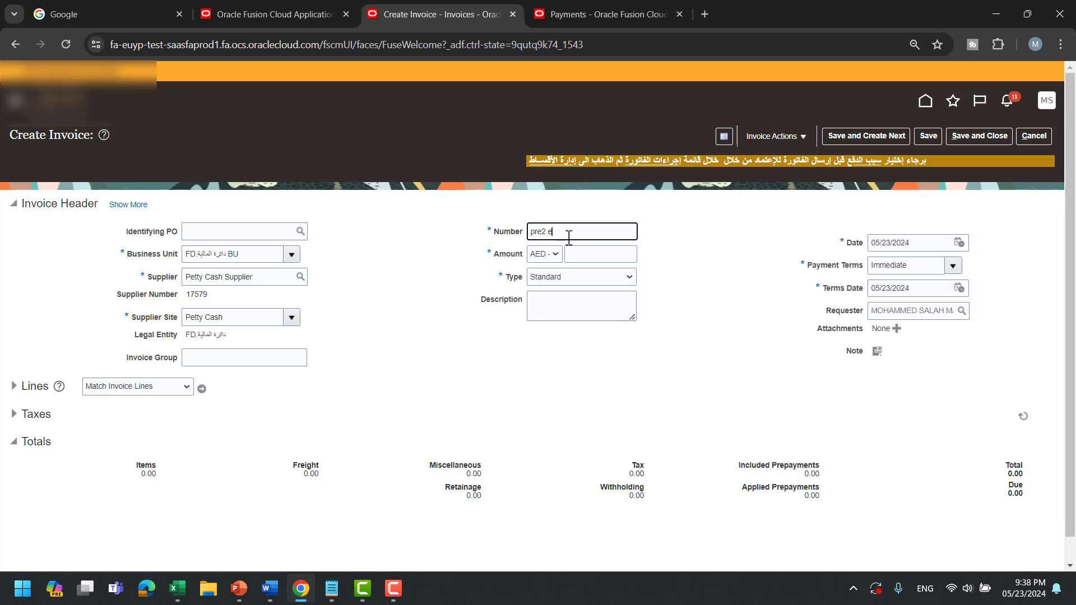
pyautogui.write('xpense')
pyautogui.press('Tab')
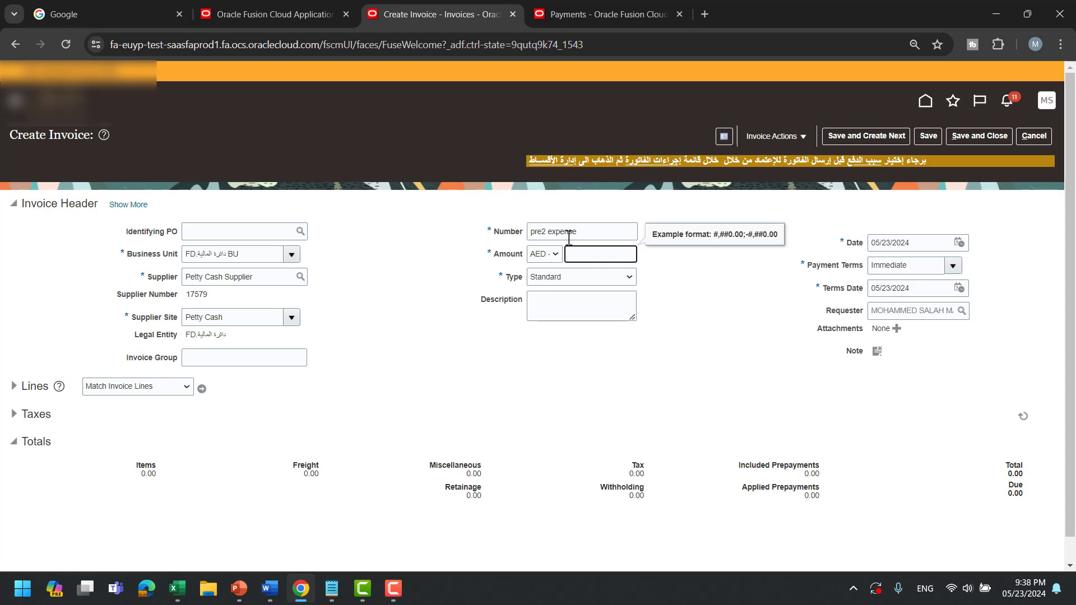
pyautogui.write('5000')
pyautogui.press('Tab')
# Expand the invoice lines and set the amount of item line 1 to 5,000.
pyautogui.scroll(-1, 672, 269)
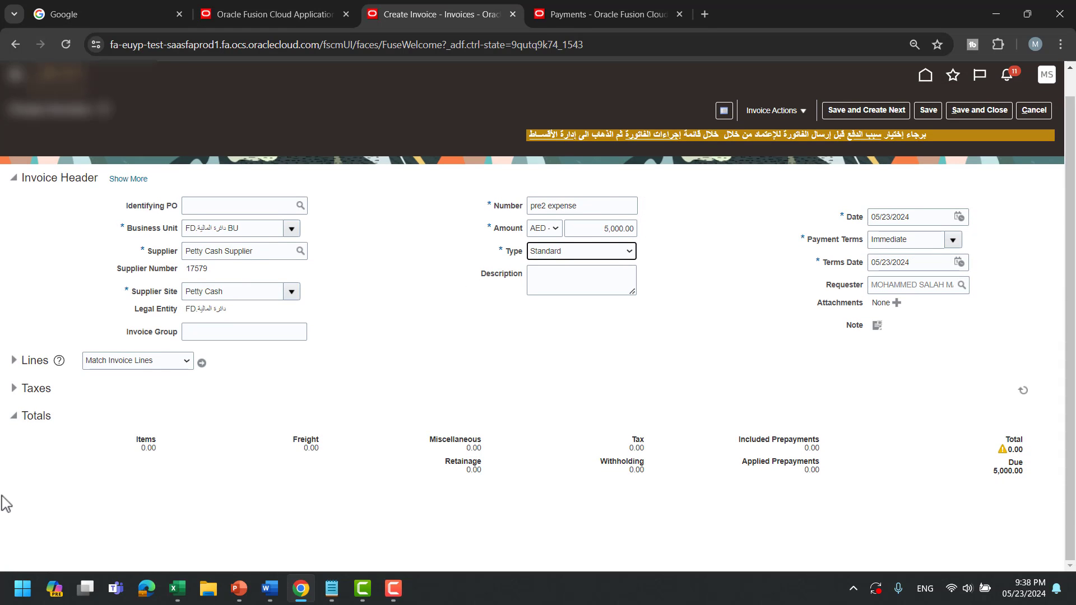
pyautogui.click(15, 361)
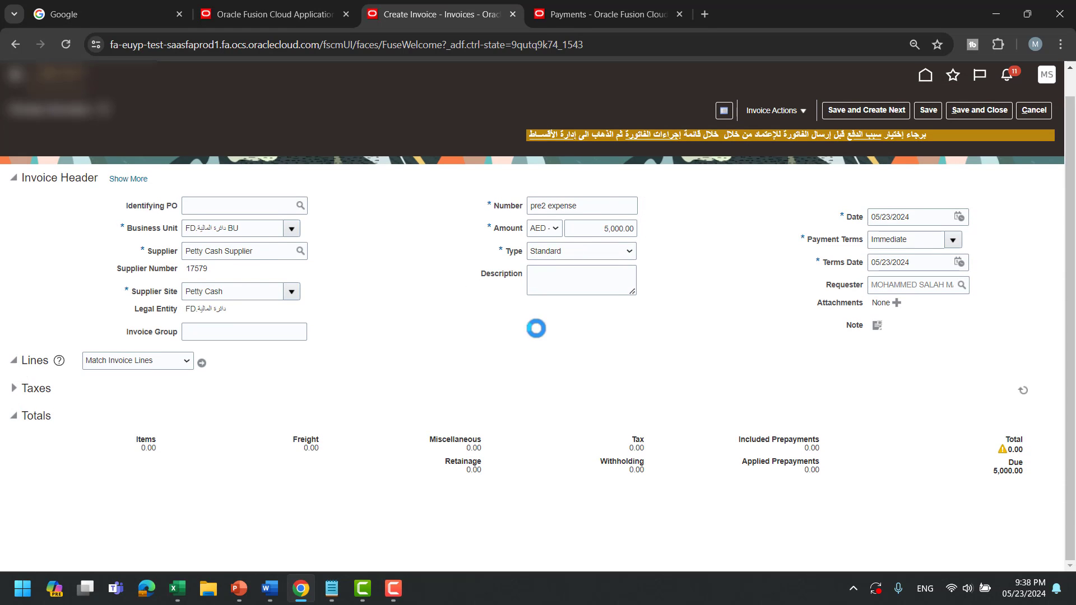
pyautogui.click(194, 477)
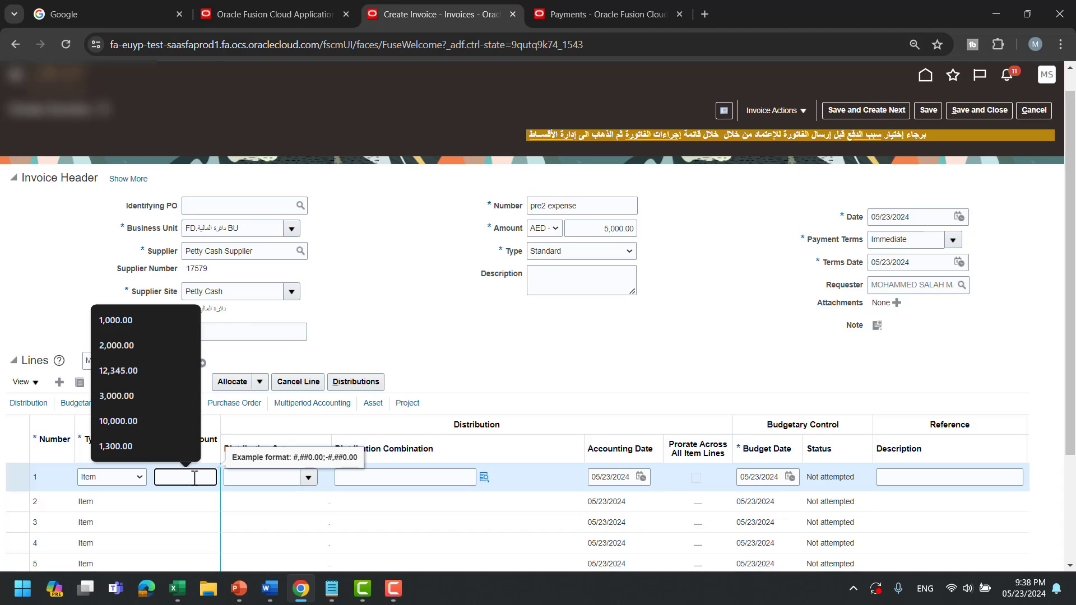
pyautogui.write('5000')
pyautogui.press('Tab')
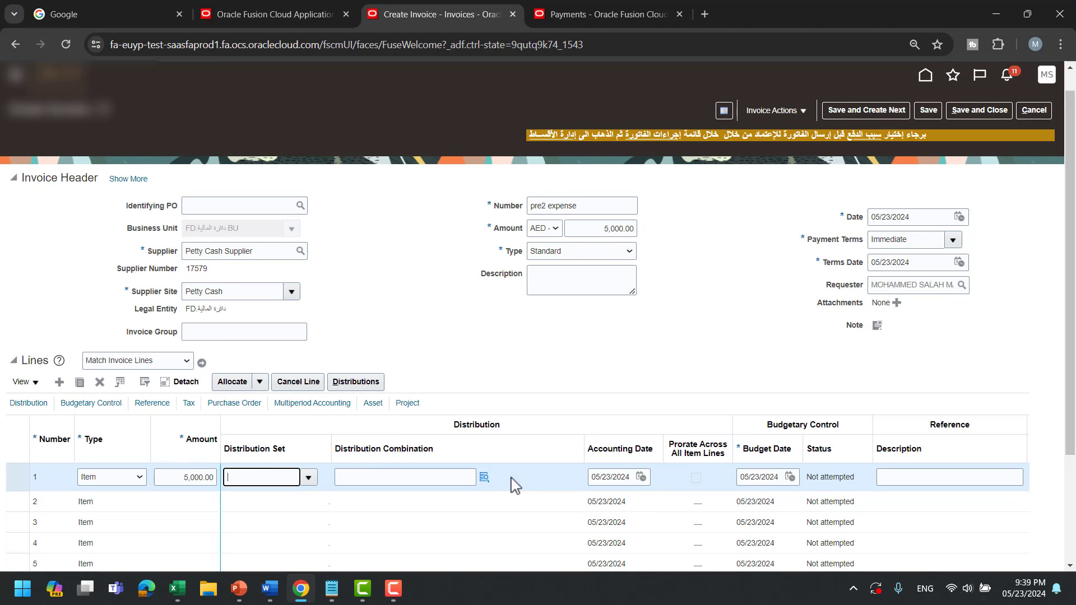
# Assign line 1 a distribution combination using the Defualt Alias, department 1001 and account 513203.
pyautogui.click(486, 478)
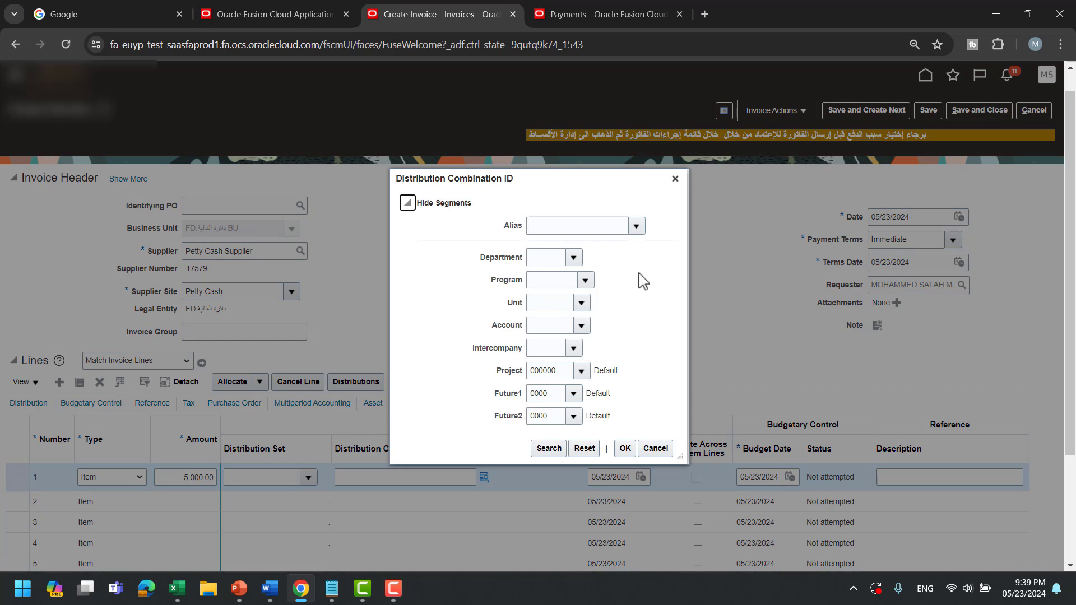
pyautogui.click(571, 259)
pyautogui.click(638, 227)
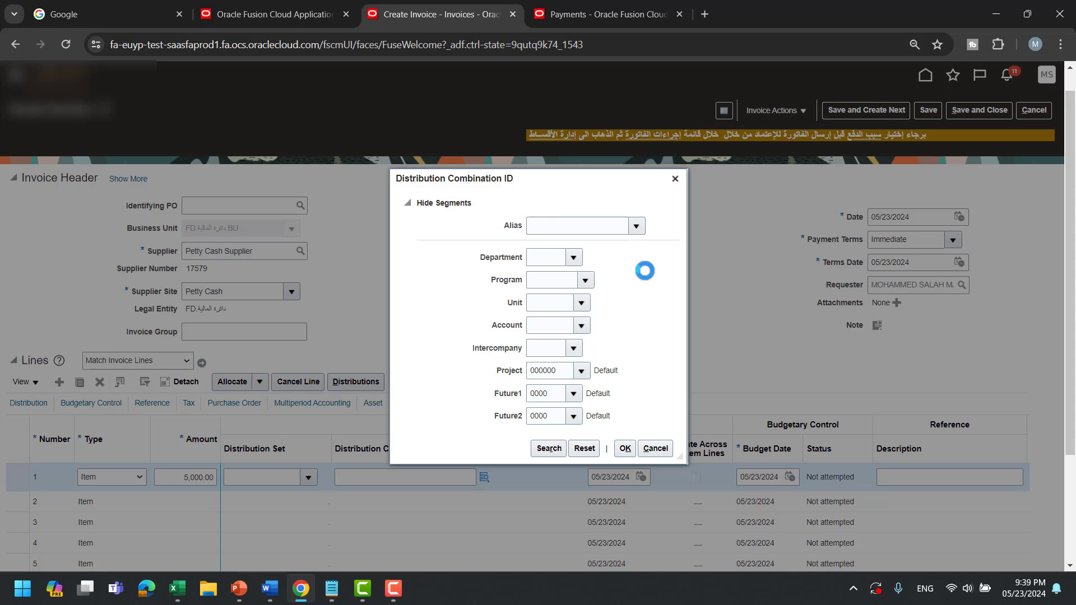
pyautogui.click(586, 279)
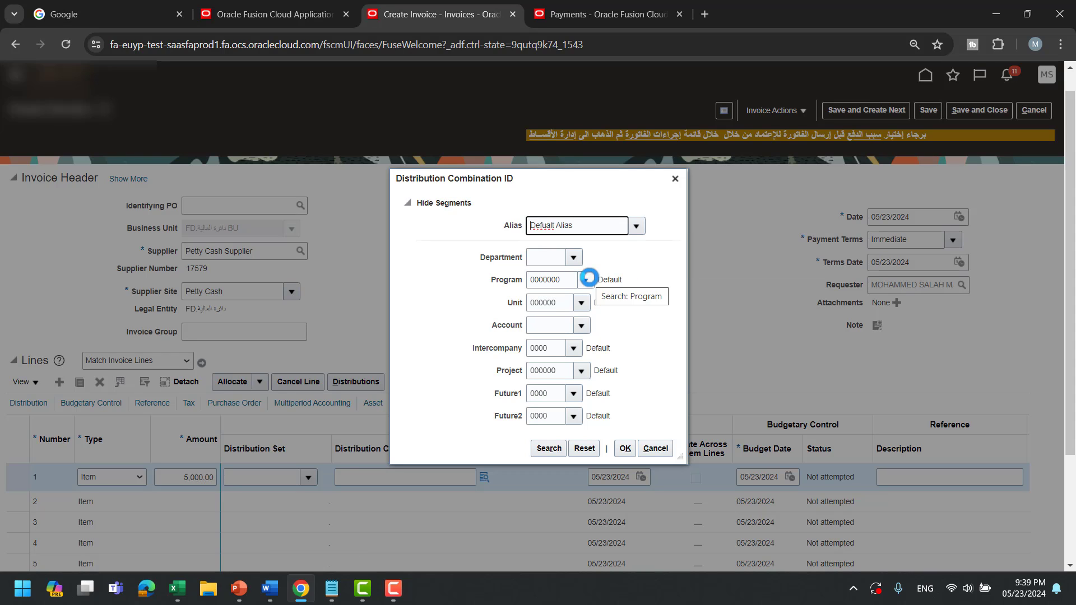
pyautogui.click(576, 260)
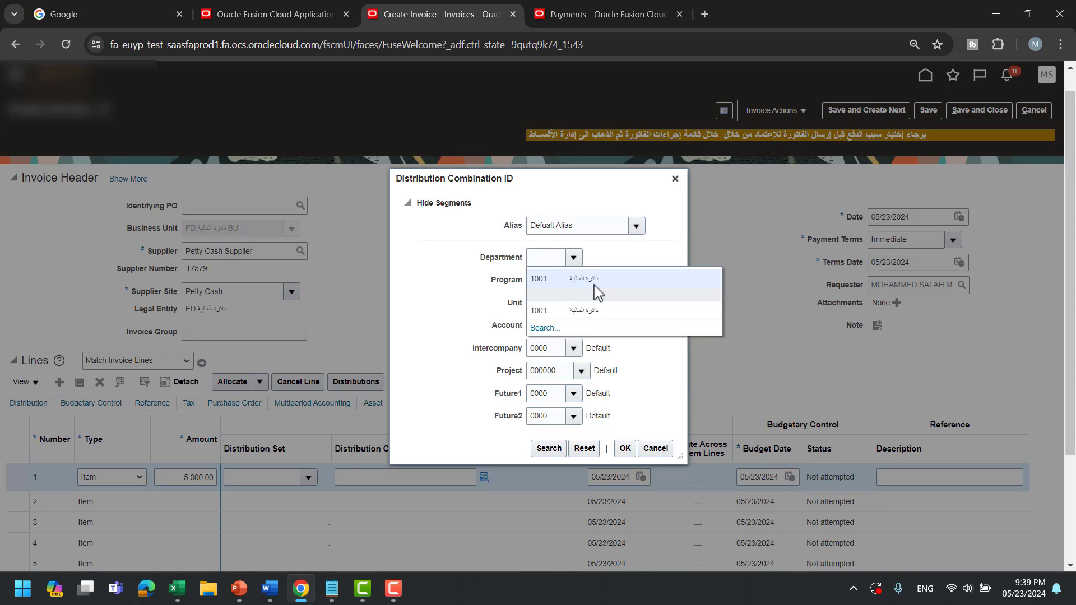
pyautogui.click(595, 285)
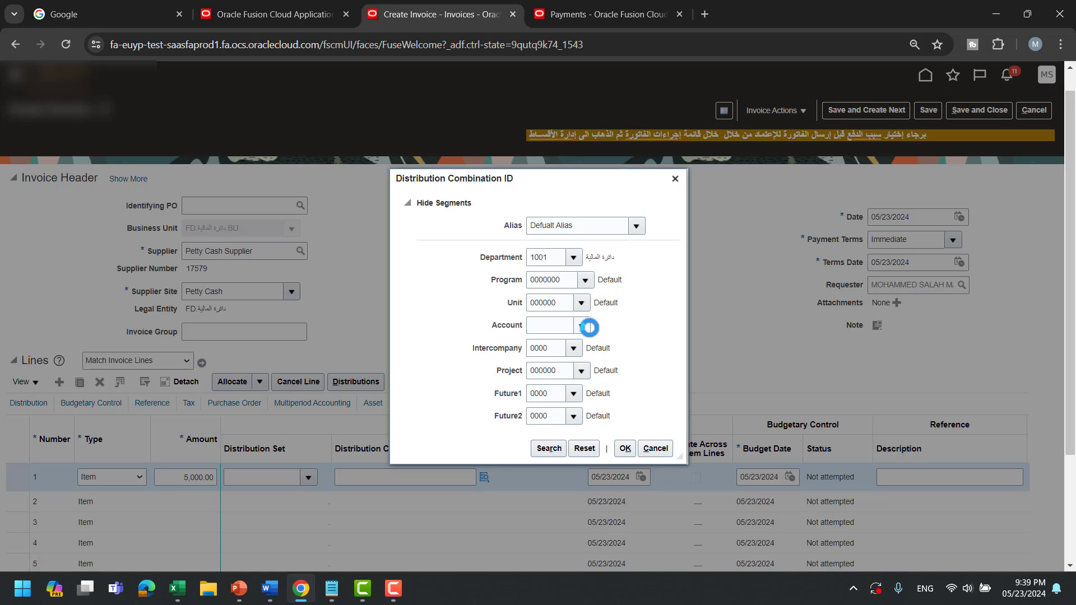
pyautogui.click(584, 326)
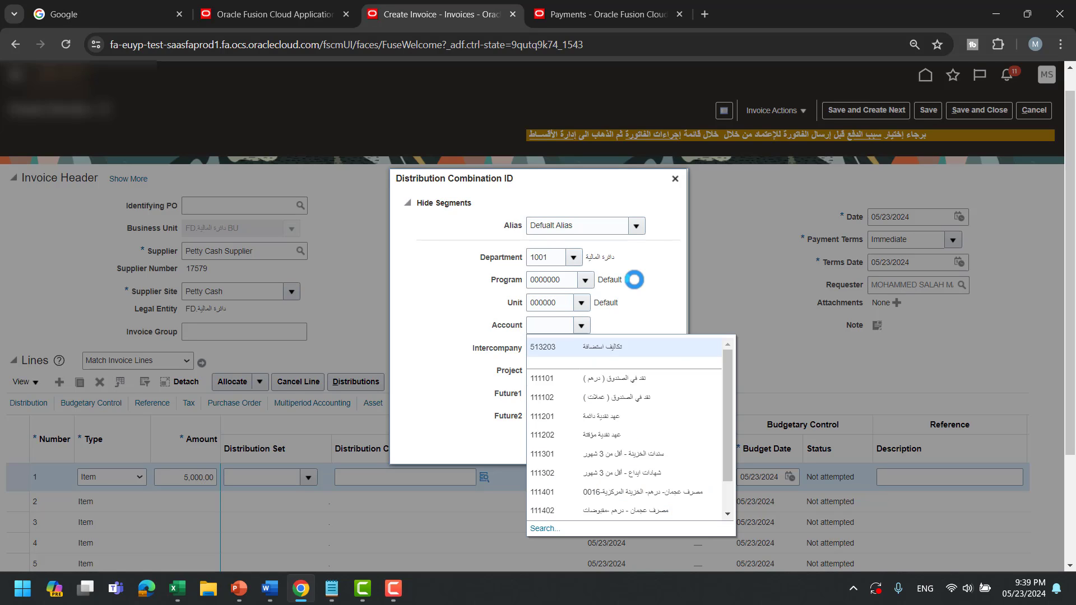
pyautogui.click(548, 347)
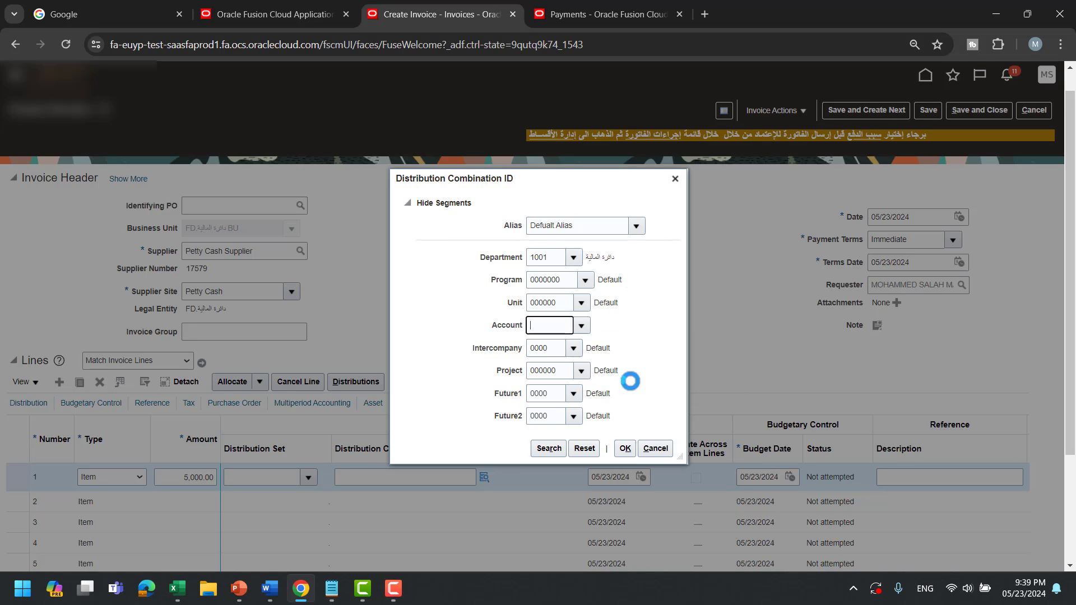
pyautogui.click(624, 449)
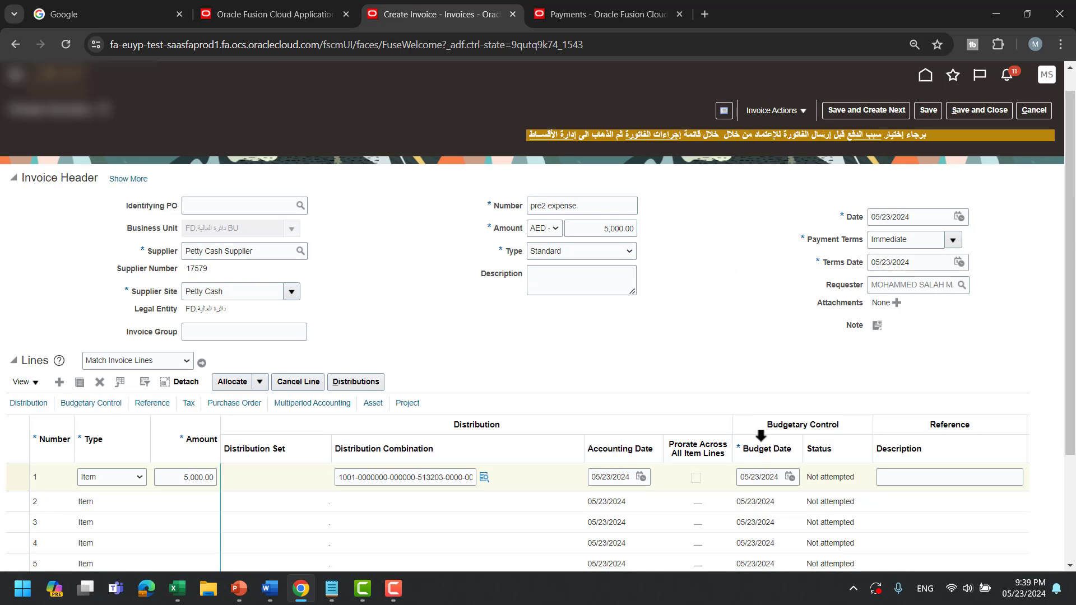
# Set the user-defined fiscal classification of line 1 to Not Applicable and save the invoice.
pyautogui.scroll(-3, 761, 435)
pyautogui.moveTo(511, 442); pyautogui.dragTo(729, 443)
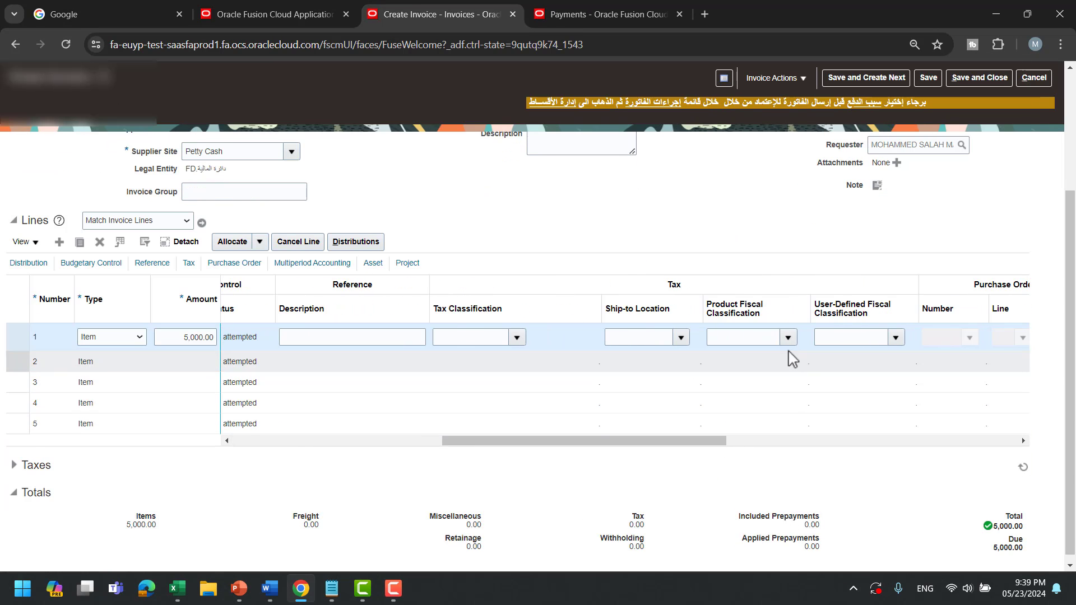
pyautogui.click(895, 337)
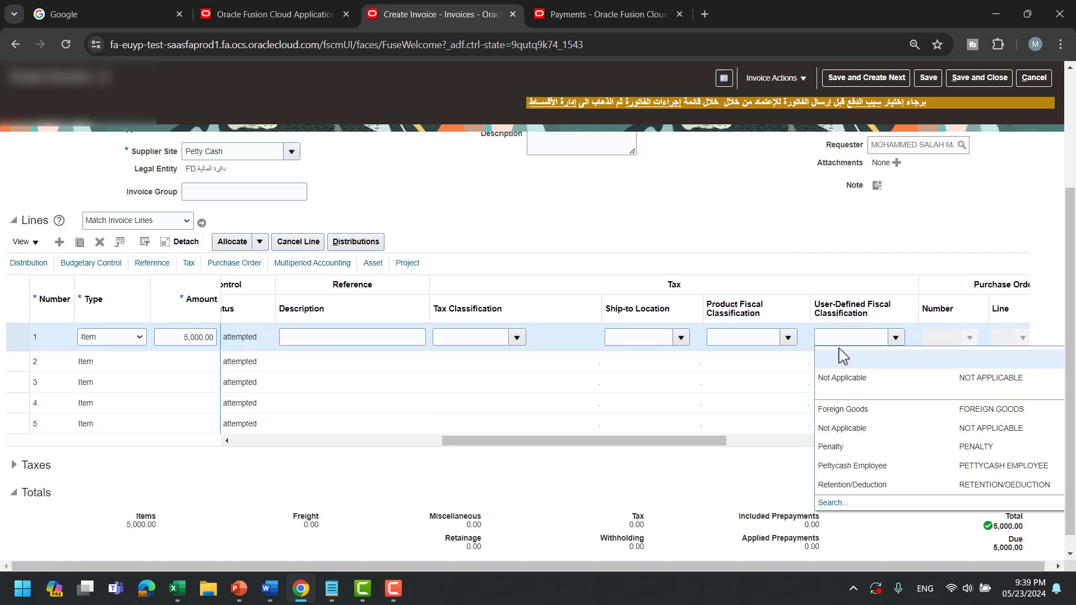
pyautogui.click(842, 378)
pyautogui.scroll(2, 784, 258)
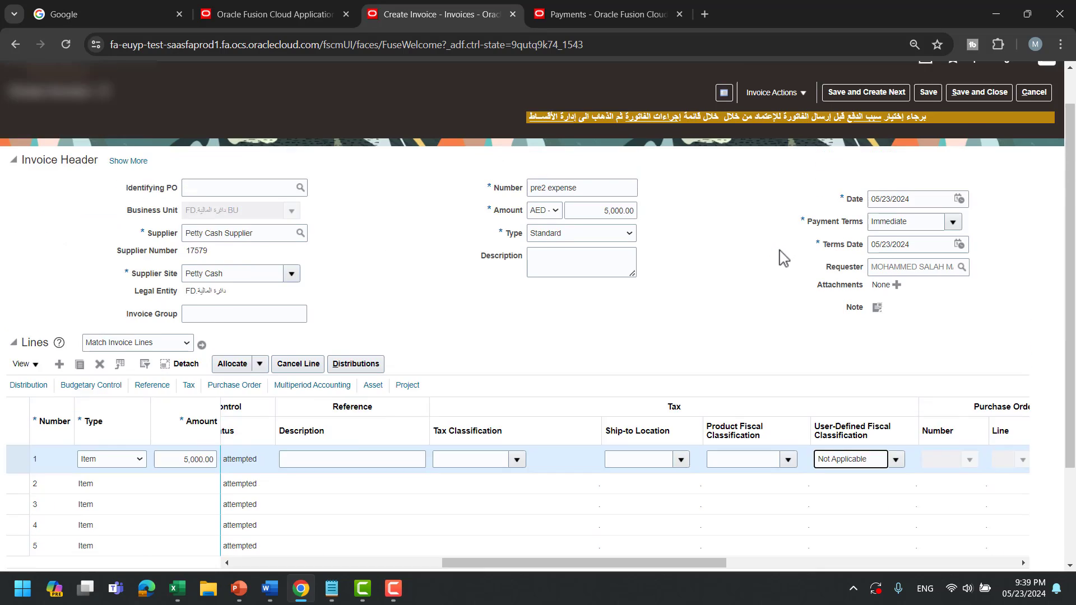
pyautogui.scroll(1, 784, 258)
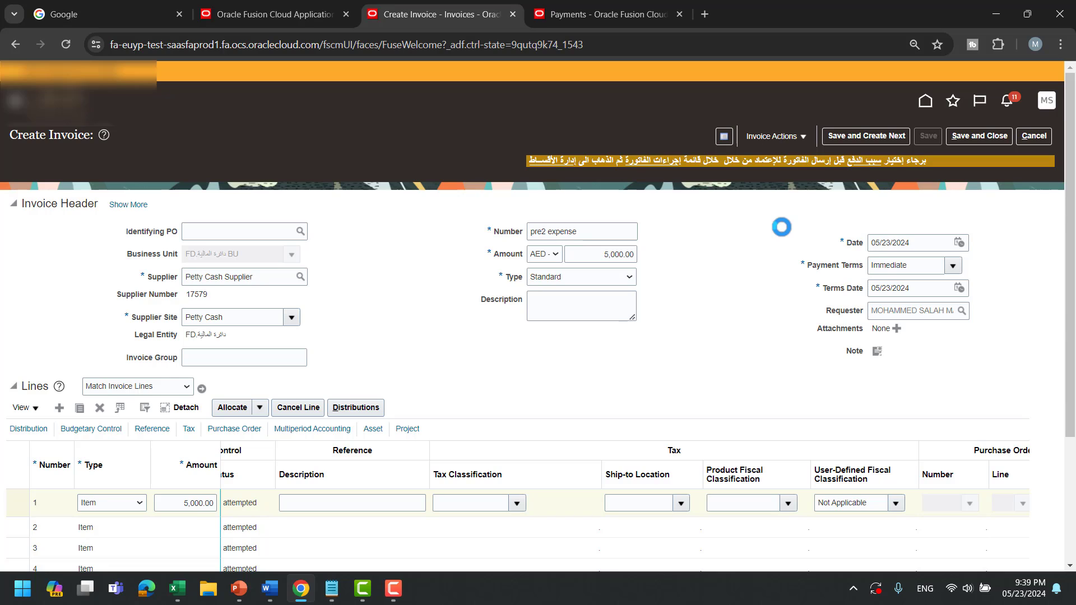
# Validate the pre2 expense invoice and approve it manually.
pyautogui.click(773, 136)
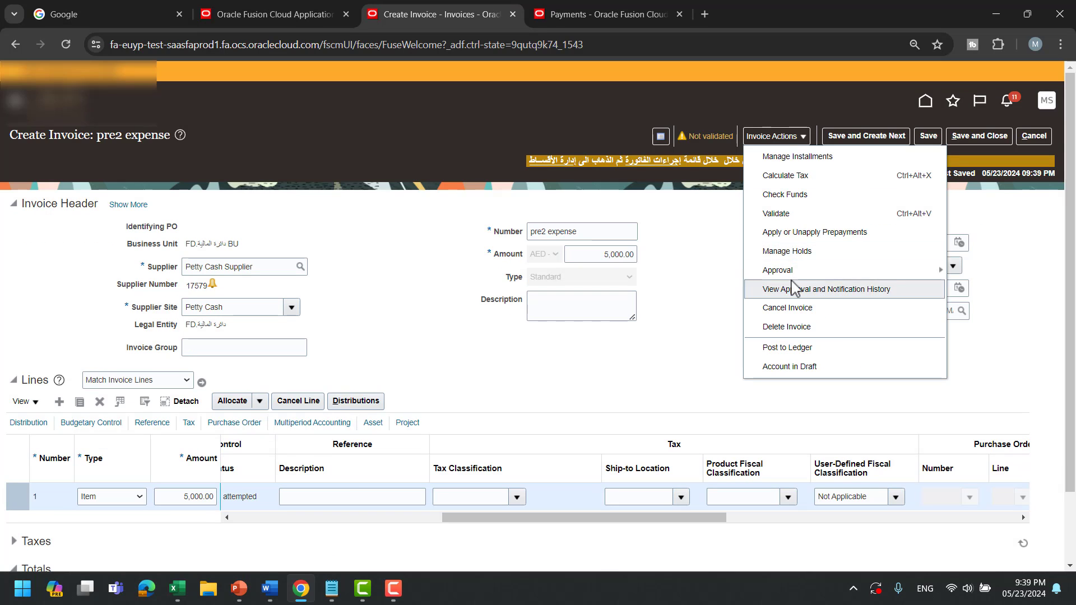
pyautogui.click(784, 233)
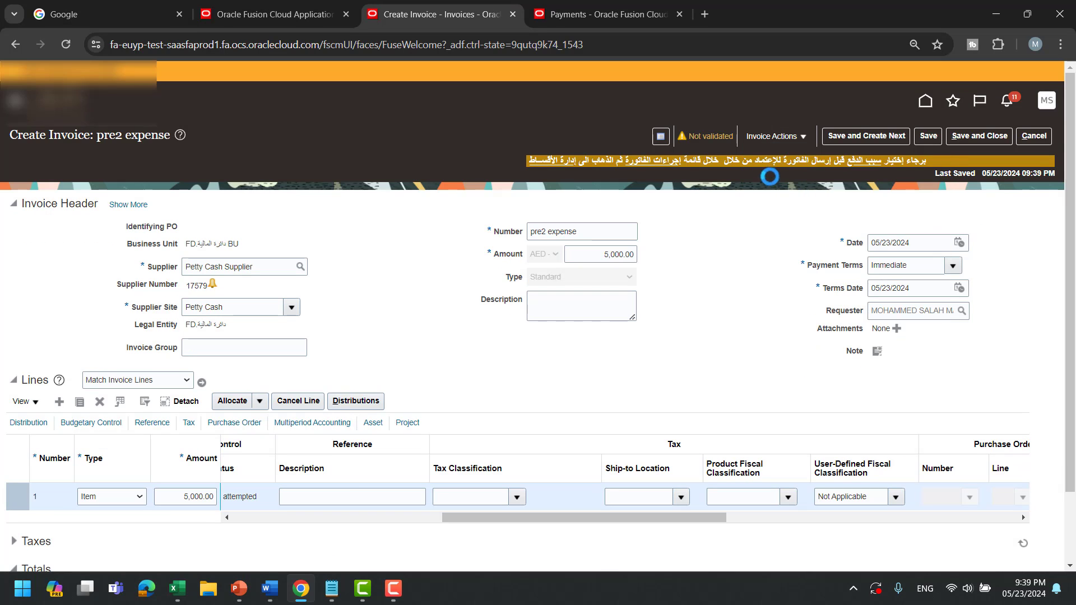
pyautogui.click(773, 136)
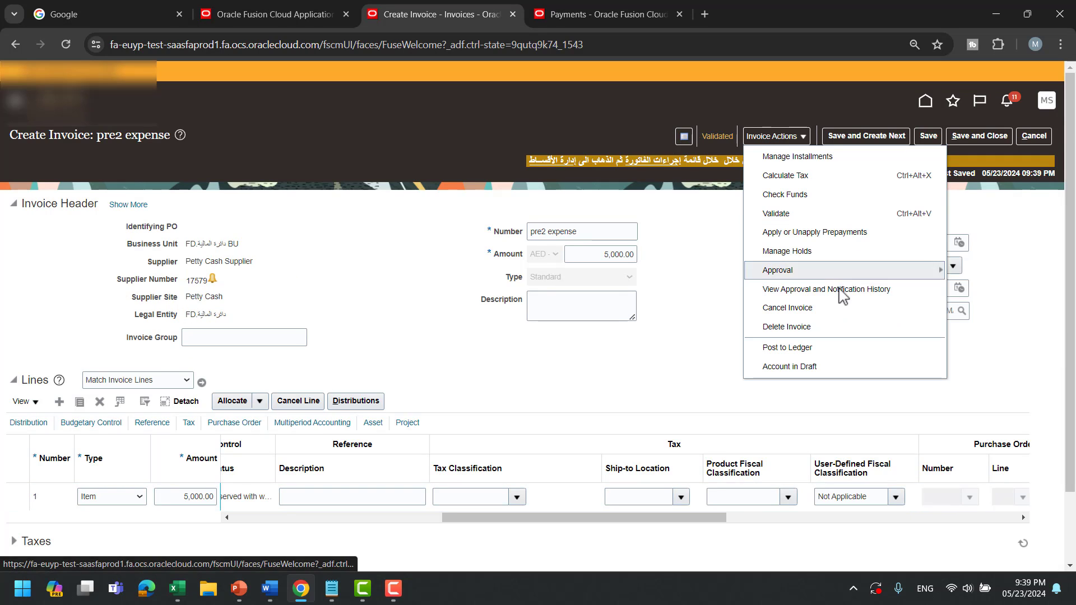
pyautogui.moveTo(829, 272)
pyautogui.click(983, 330)
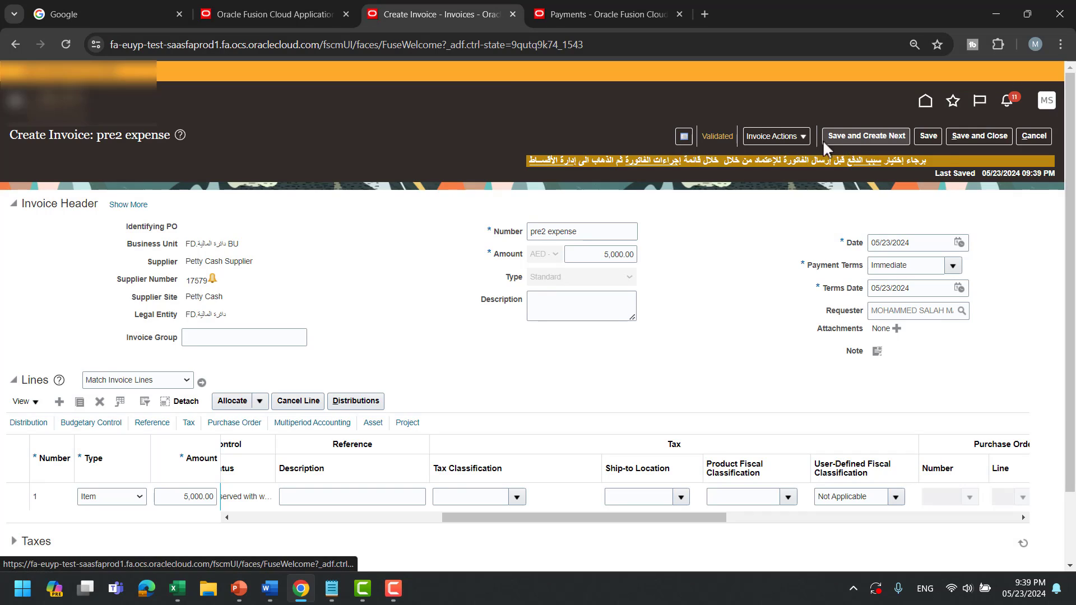
# Try to post the pre2 expense invoice to the ledger.
pyautogui.click(777, 140)
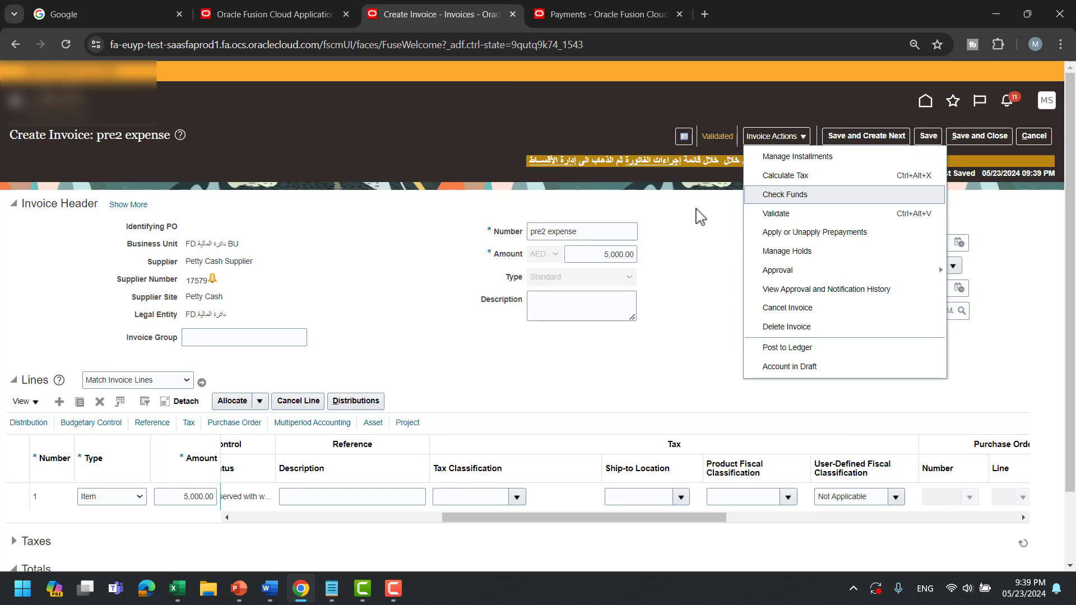
pyautogui.click(811, 351)
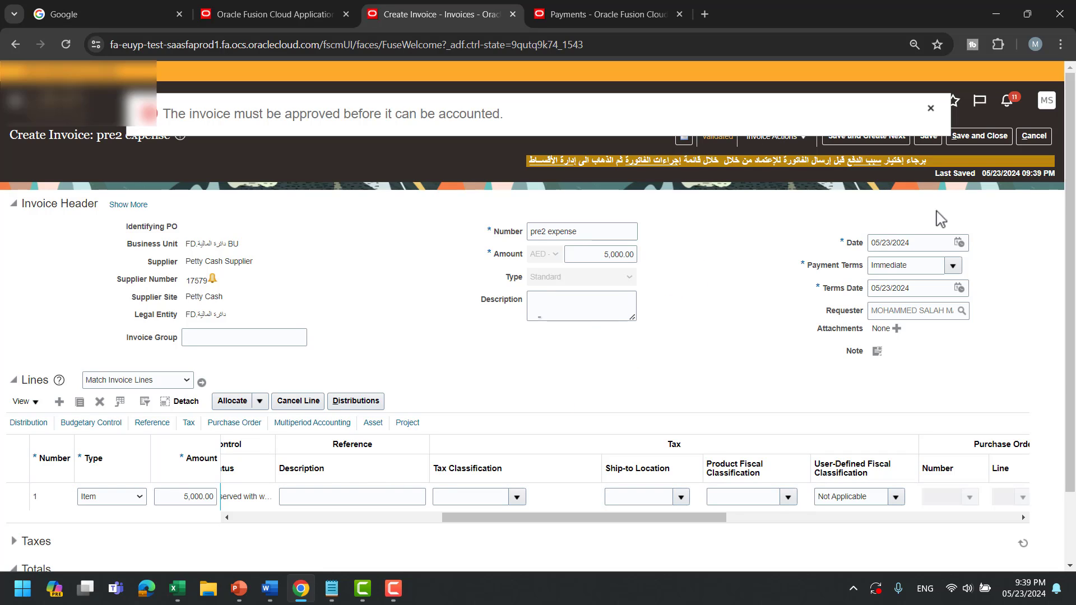
pyautogui.click(931, 108)
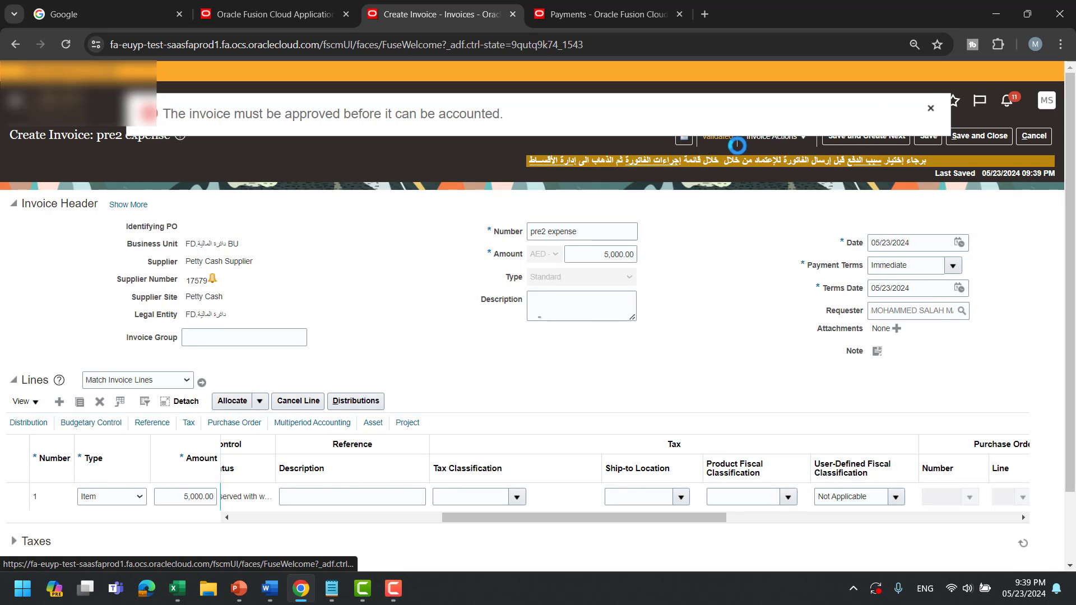
# Check the approval and accounting status in the invoice summary, and save the invoice.
pyautogui.click(718, 137)
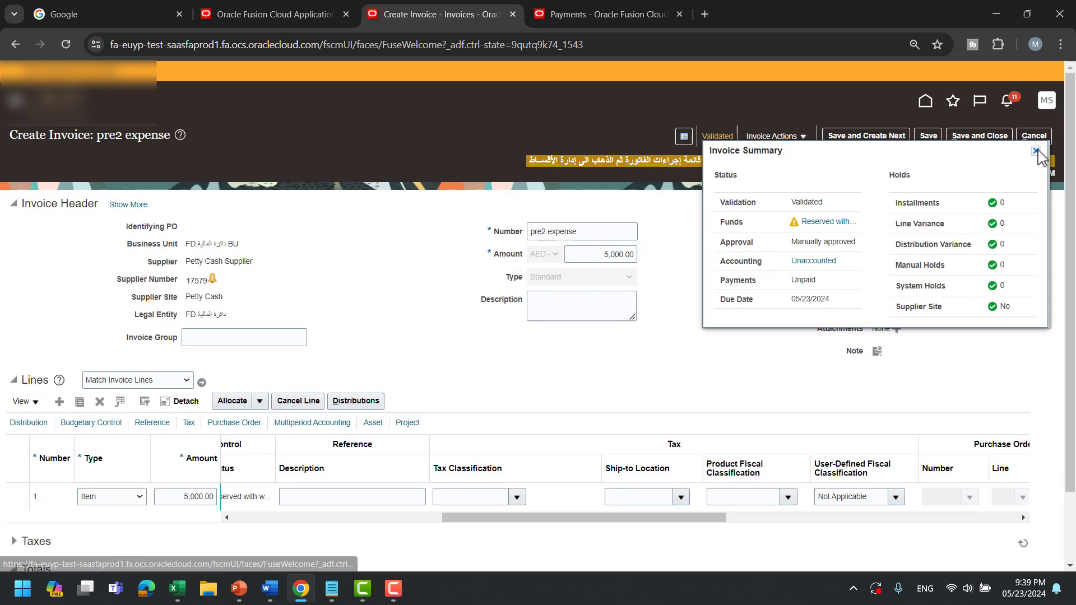
pyautogui.click(1036, 151)
pyautogui.click(929, 138)
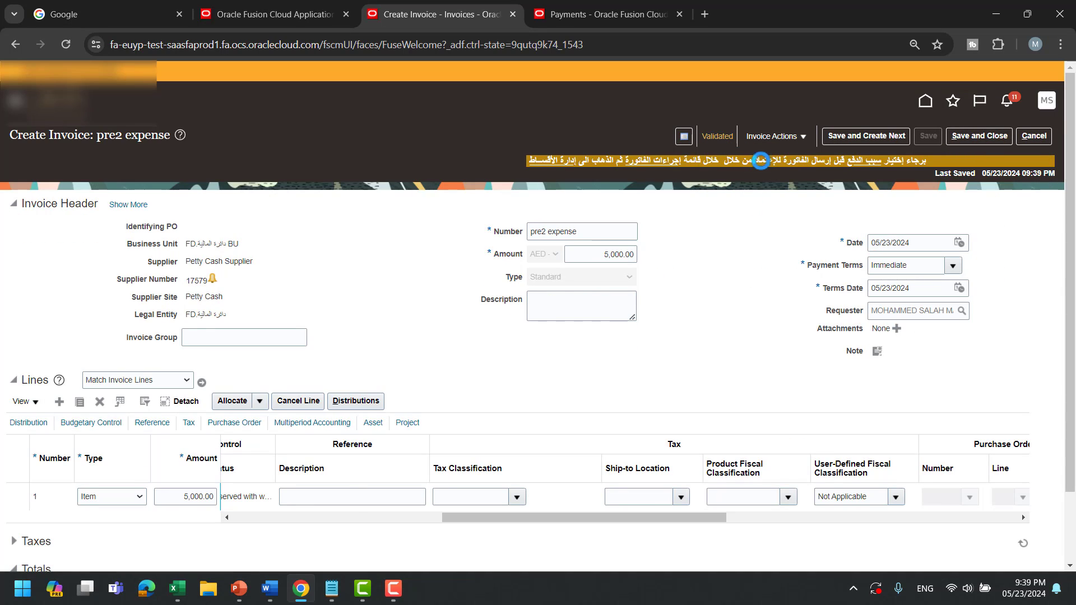
# Post the pre2 expense invoice to the ledger and dismiss the accounting confirmation.
pyautogui.click(772, 136)
pyautogui.click(784, 348)
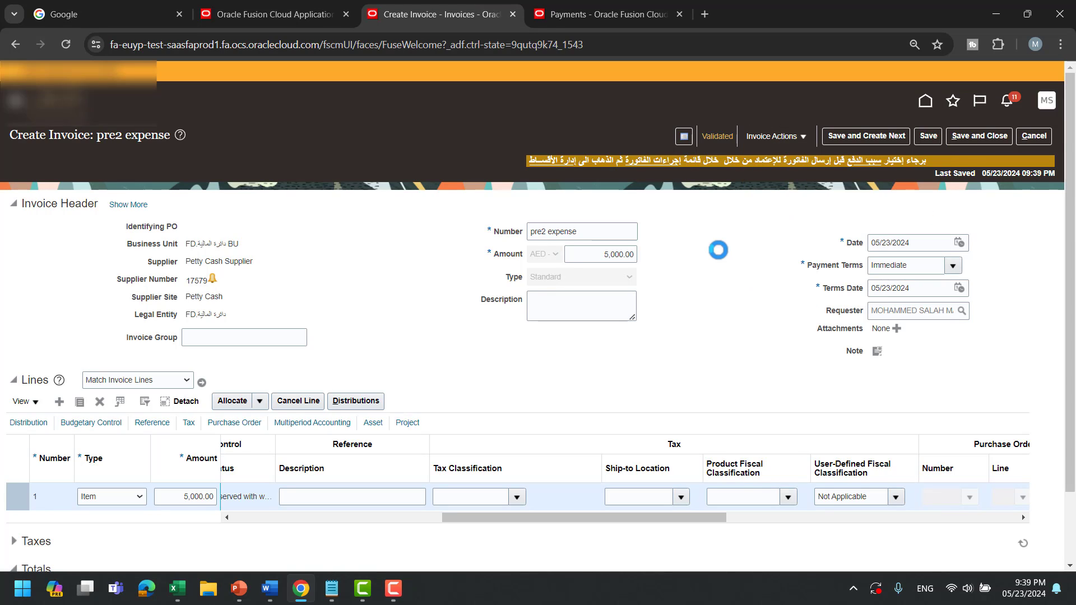
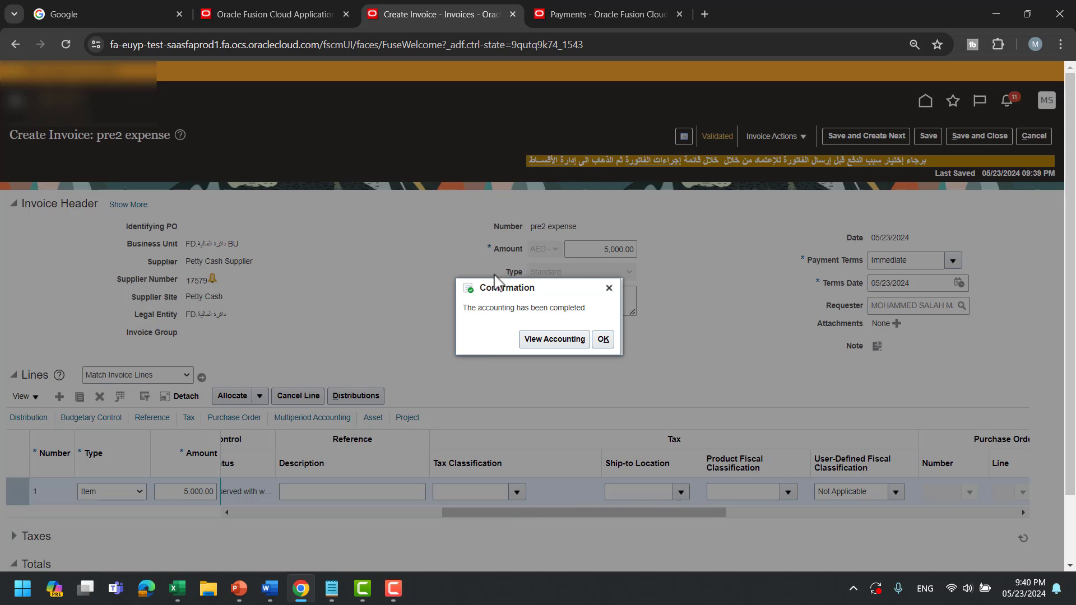
pyautogui.click(604, 341)
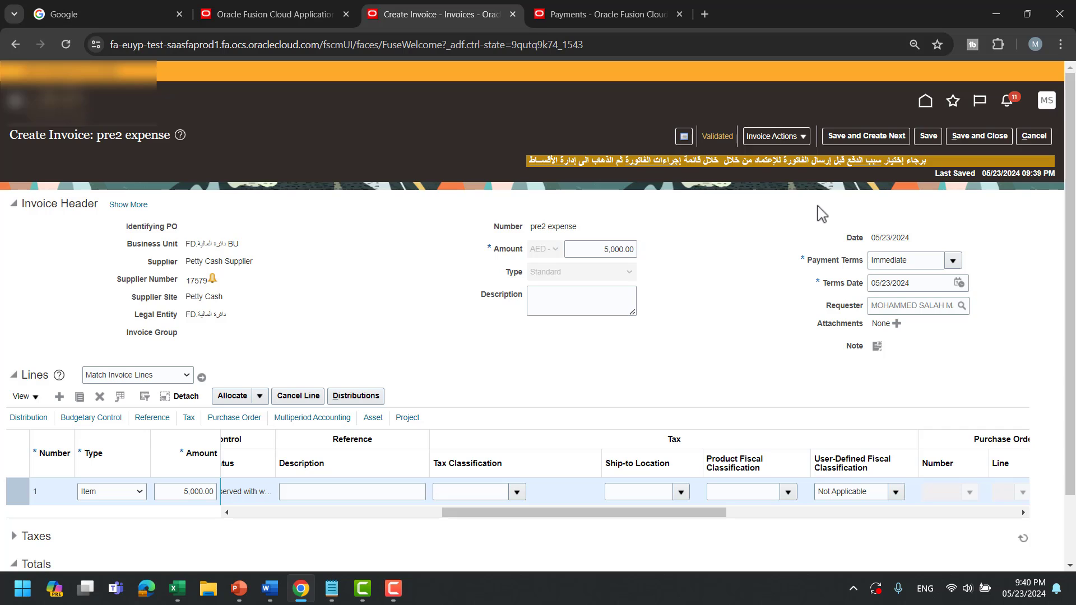
# Apply the full 2,000 AED prepayment pre2 to the invoice with accounting date 05/23/2024.
pyautogui.click(788, 133)
pyautogui.click(836, 234)
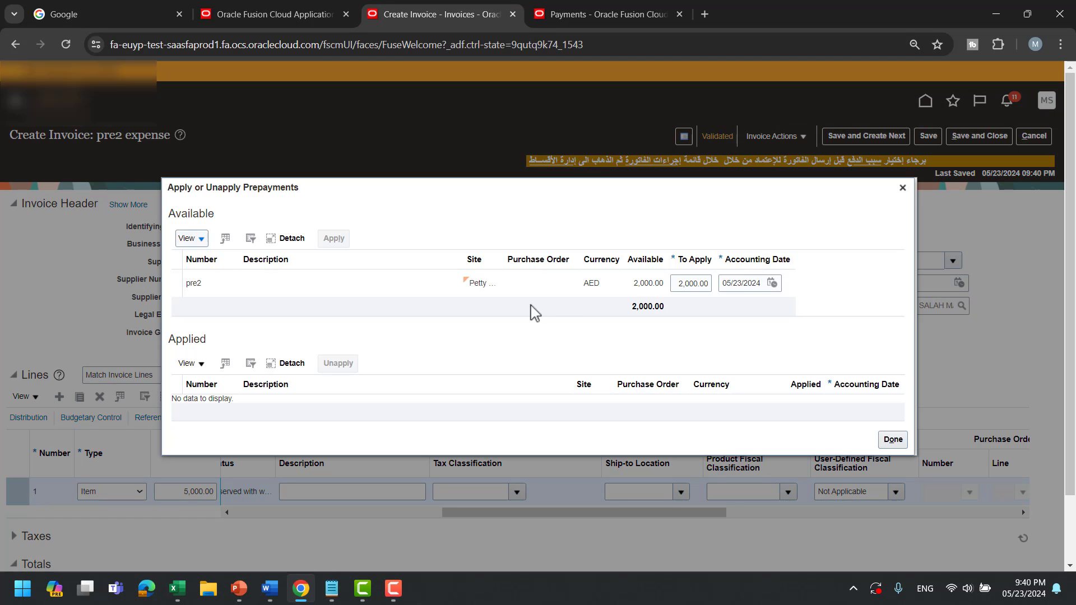
pyautogui.click(390, 288)
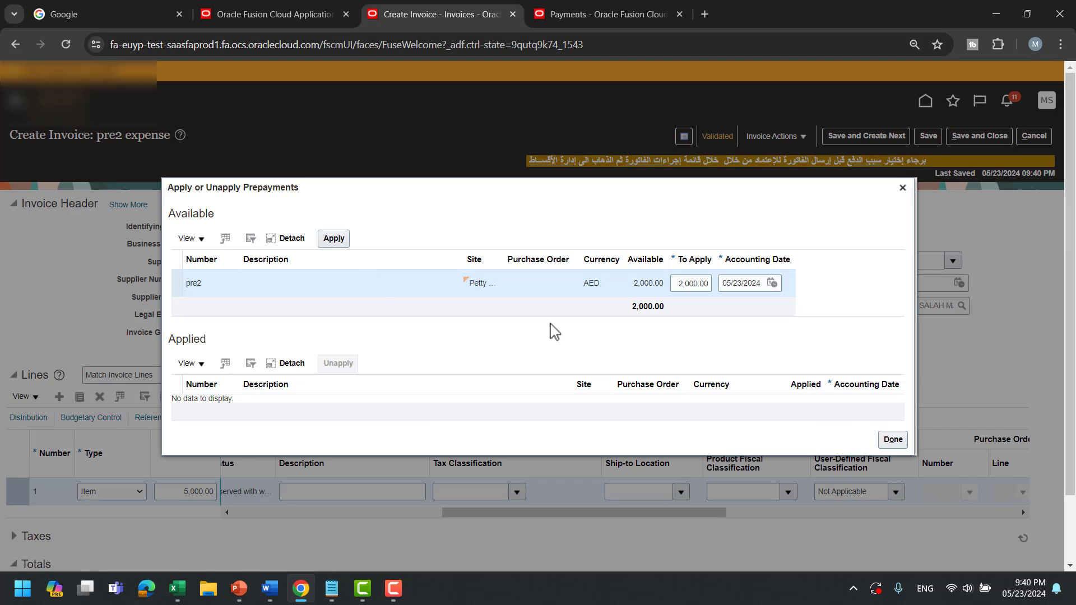
pyautogui.click(333, 238)
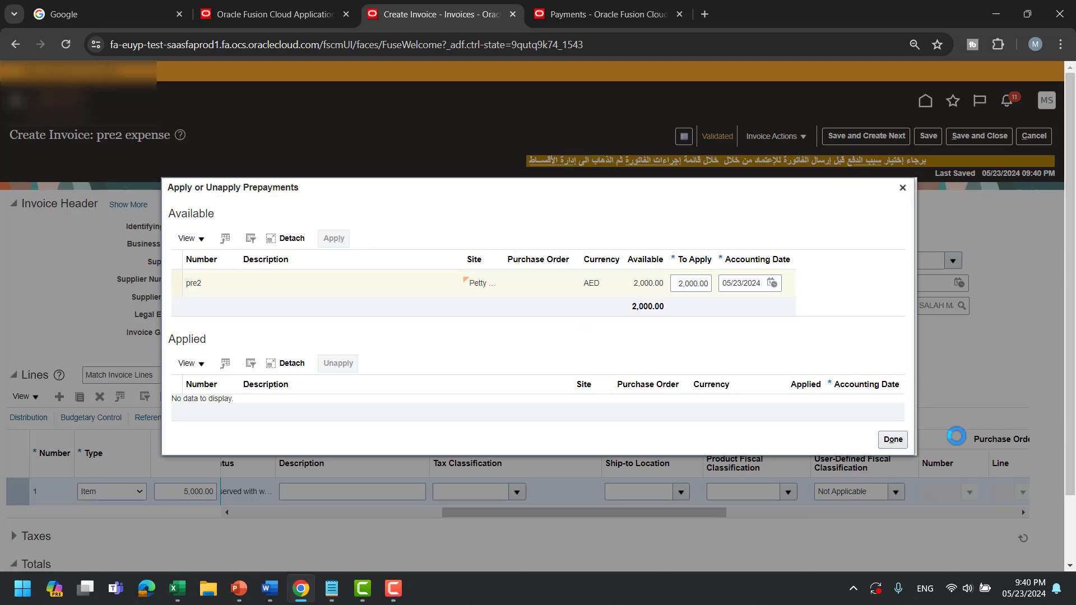
pyautogui.click(894, 439)
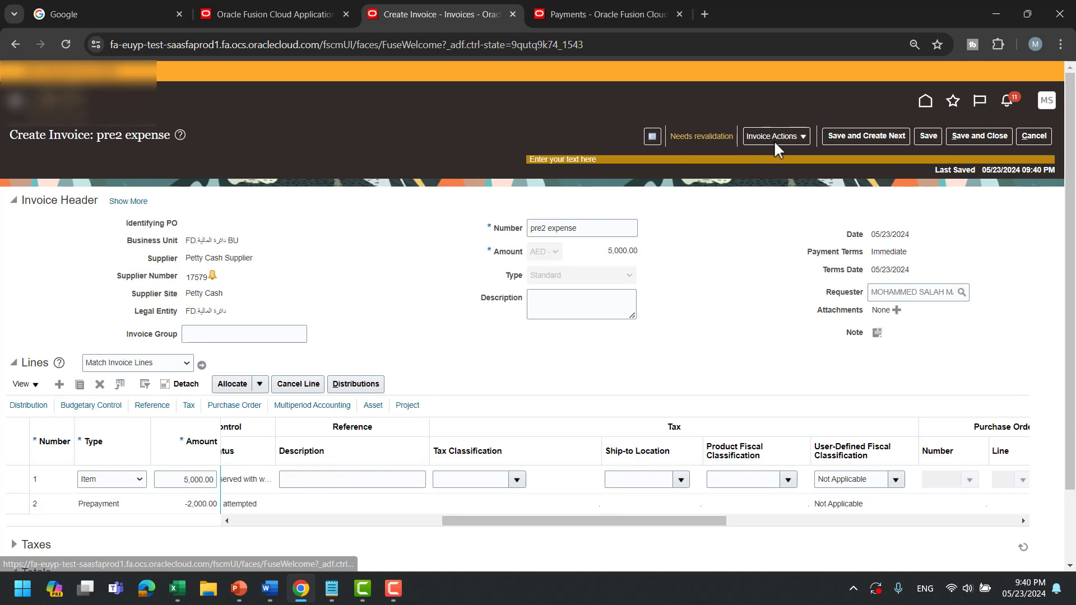
# Revalidate the invoice with its prepayment line and check the status in the invoice summary.
pyautogui.click(775, 136)
pyautogui.click(813, 219)
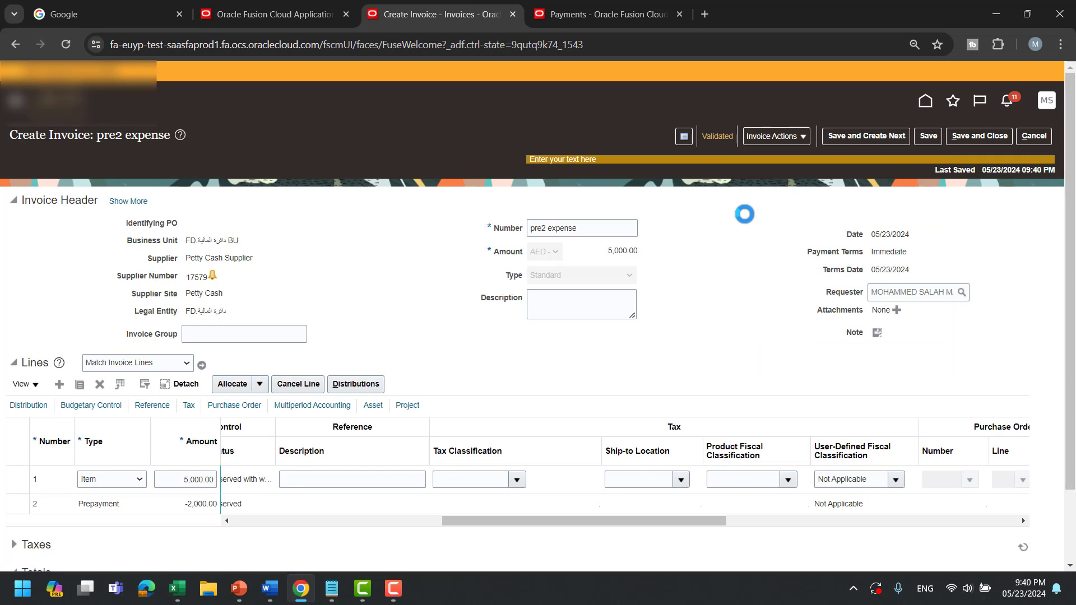
pyautogui.click(719, 140)
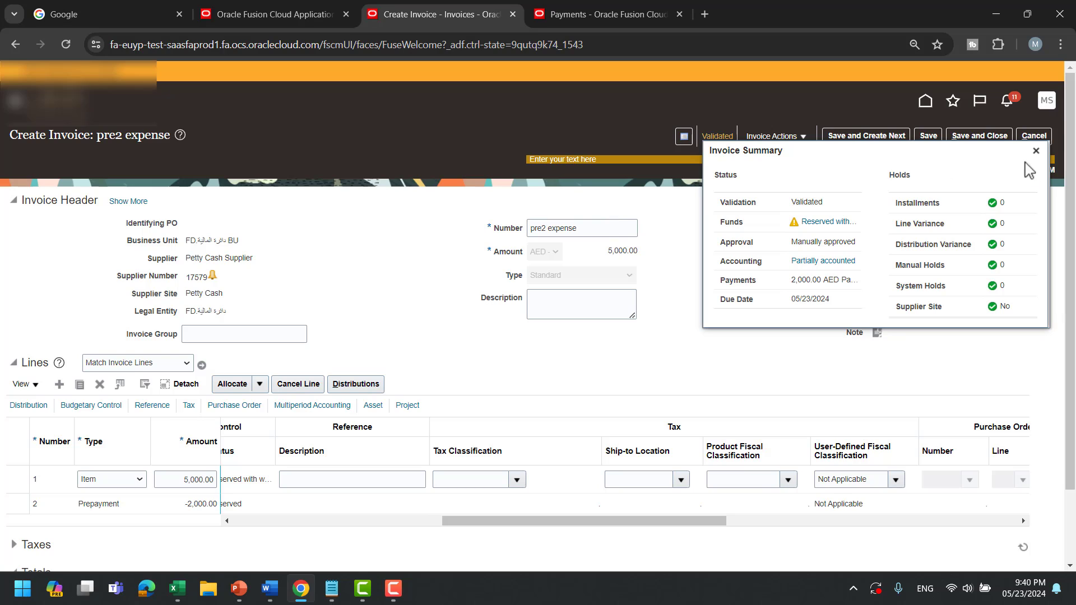
pyautogui.click(1036, 150)
# Post the applied prepayment on the pre2 expense invoice to the ledger.
pyautogui.click(785, 136)
pyautogui.click(827, 346)
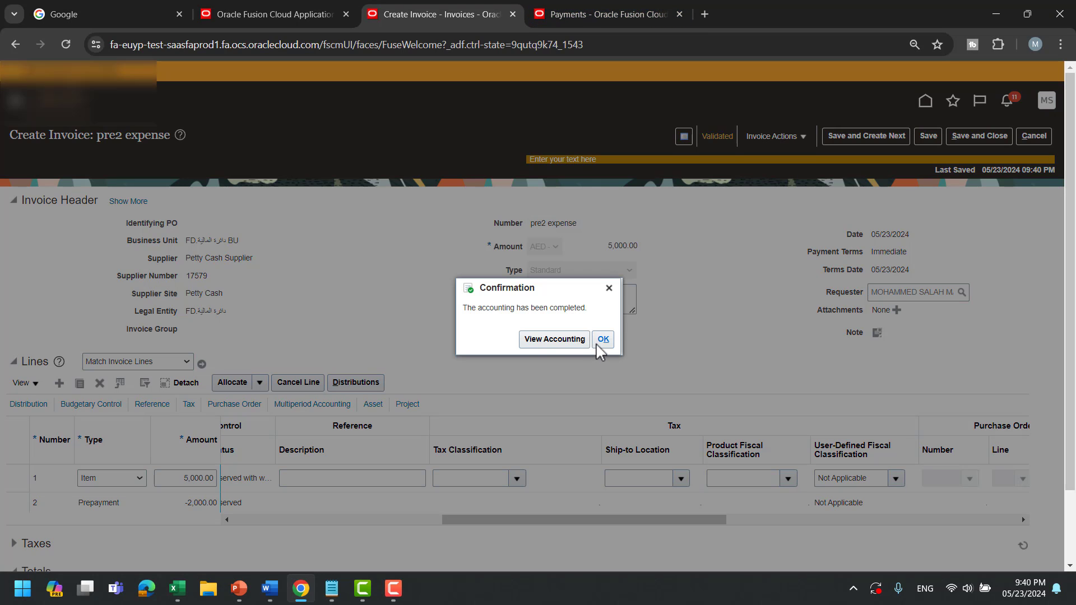
pyautogui.click(598, 343)
# Save and close the pre2 expense invoice, and start a new payment in the Payments work area.
pyautogui.click(584, 12)
pyautogui.click(474, 6)
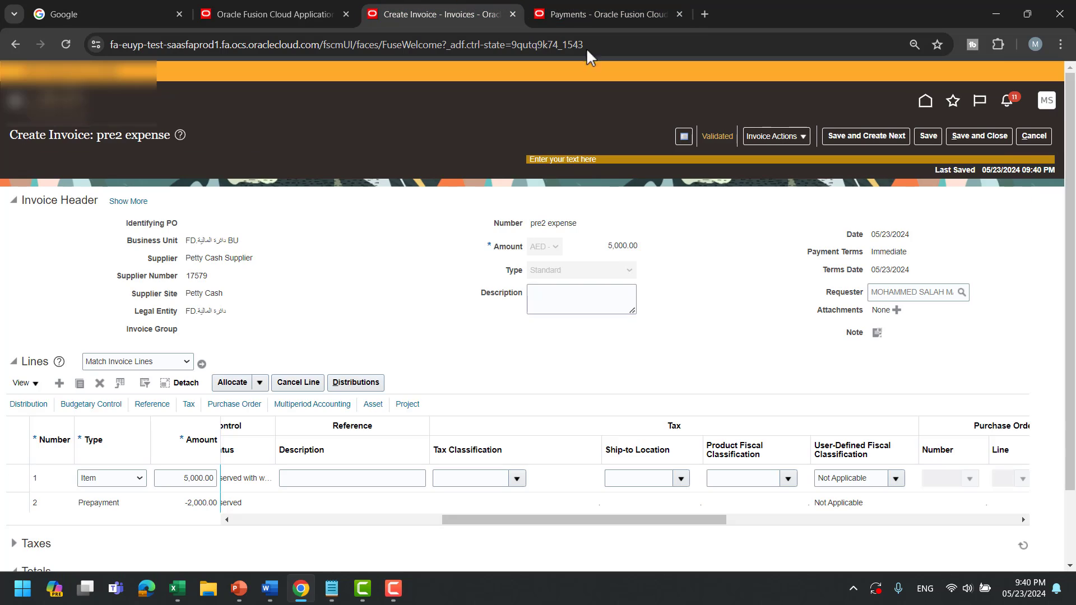
pyautogui.click(603, 14)
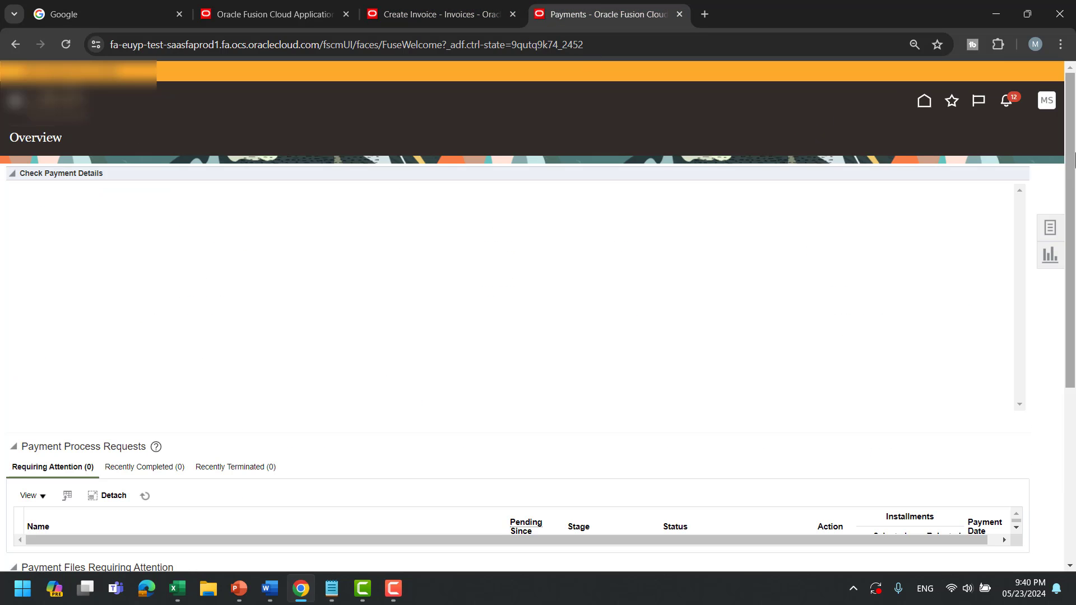
pyautogui.click(1051, 230)
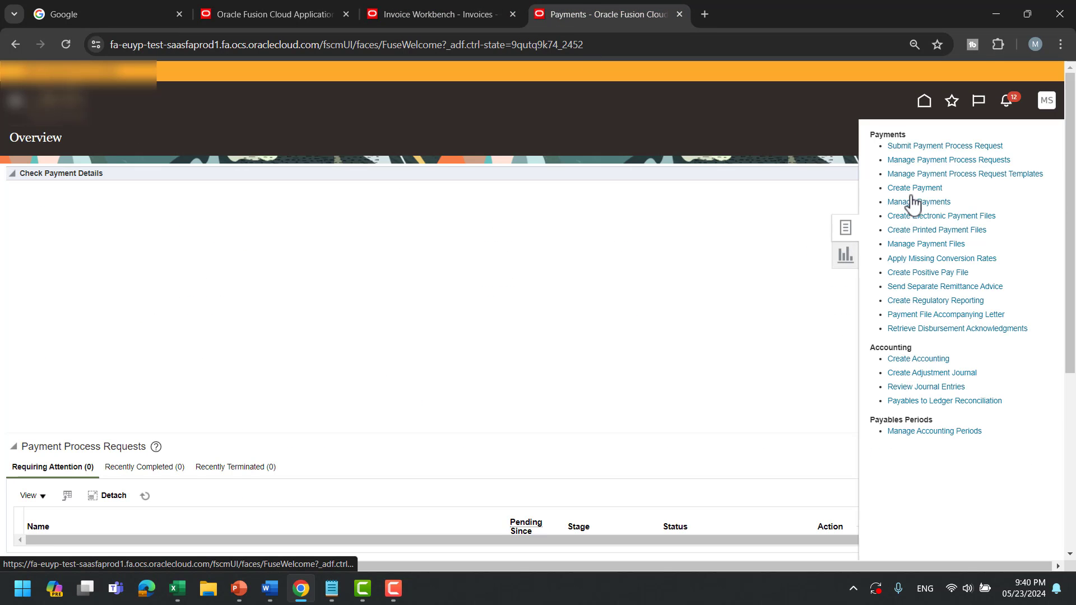
pyautogui.click(914, 189)
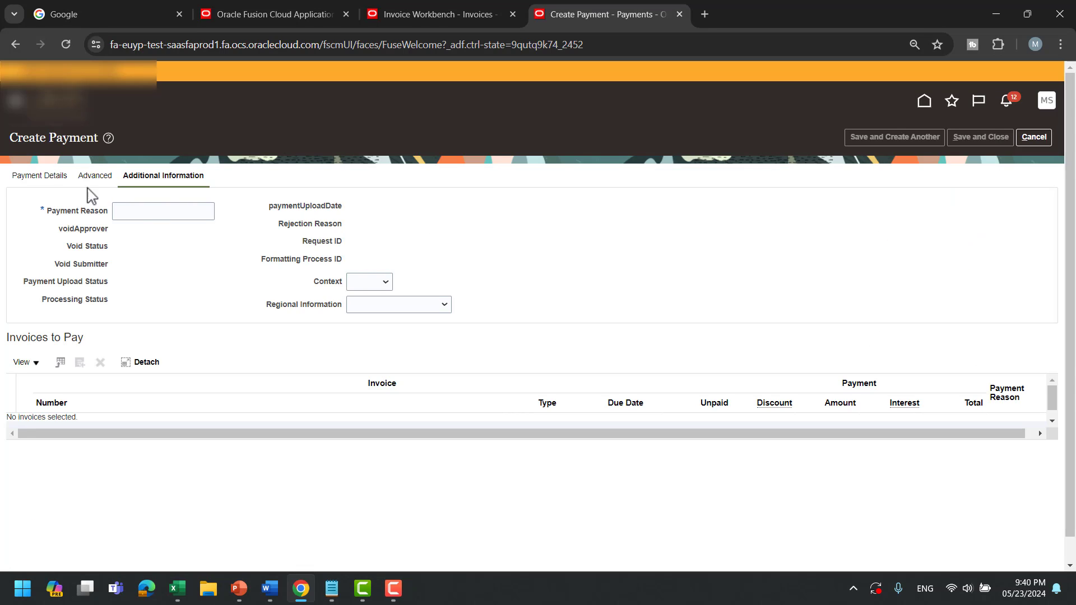
# Fill in the payment details with business unit FD.دائرة المالية BU, supplier Petty Cash Supplier and disbursement bank account دبي الإسلامي – مدفوعات.
pyautogui.click(12, 178)
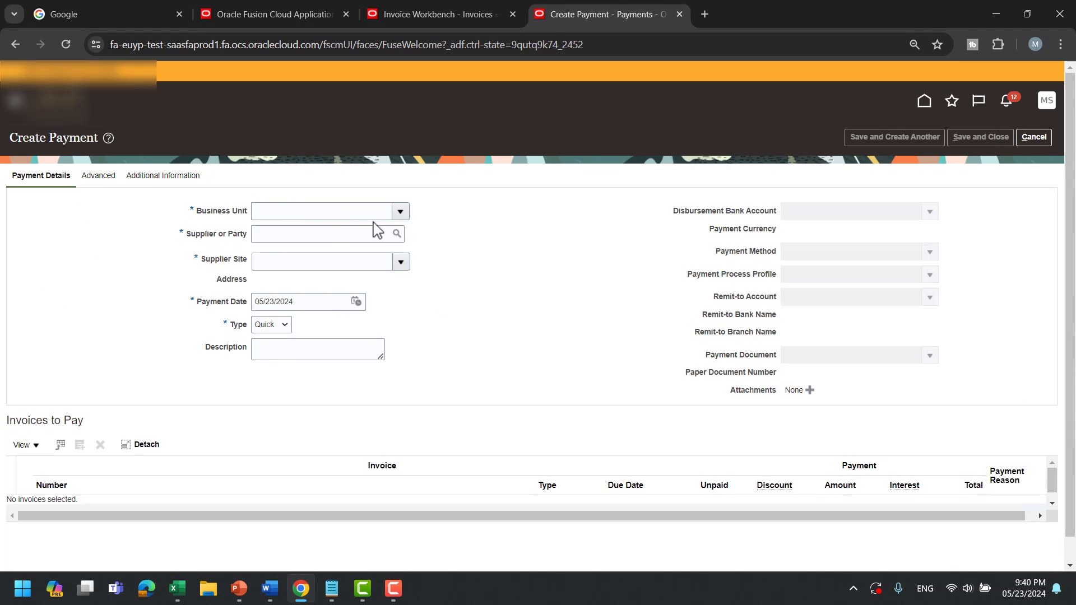
pyautogui.click(400, 213)
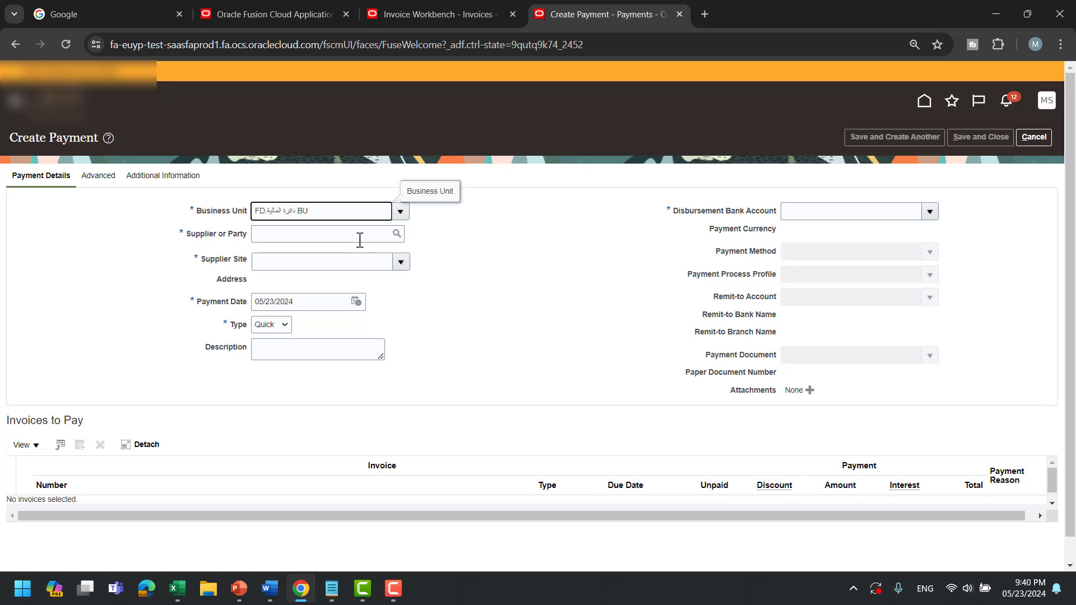
pyautogui.click(363, 234)
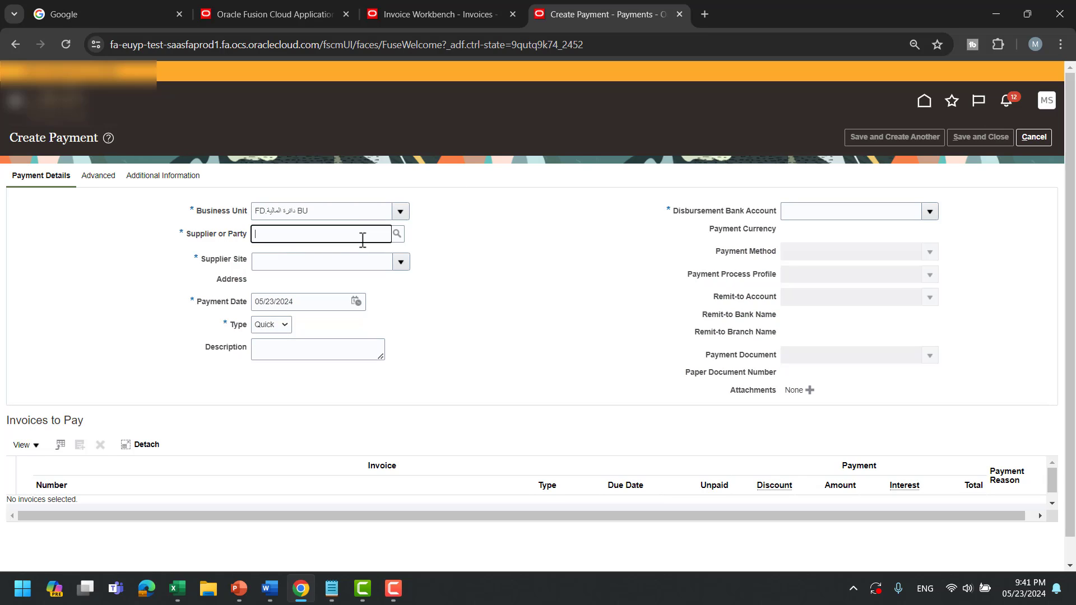
pyautogui.write('pett')
pyautogui.press('Tab')
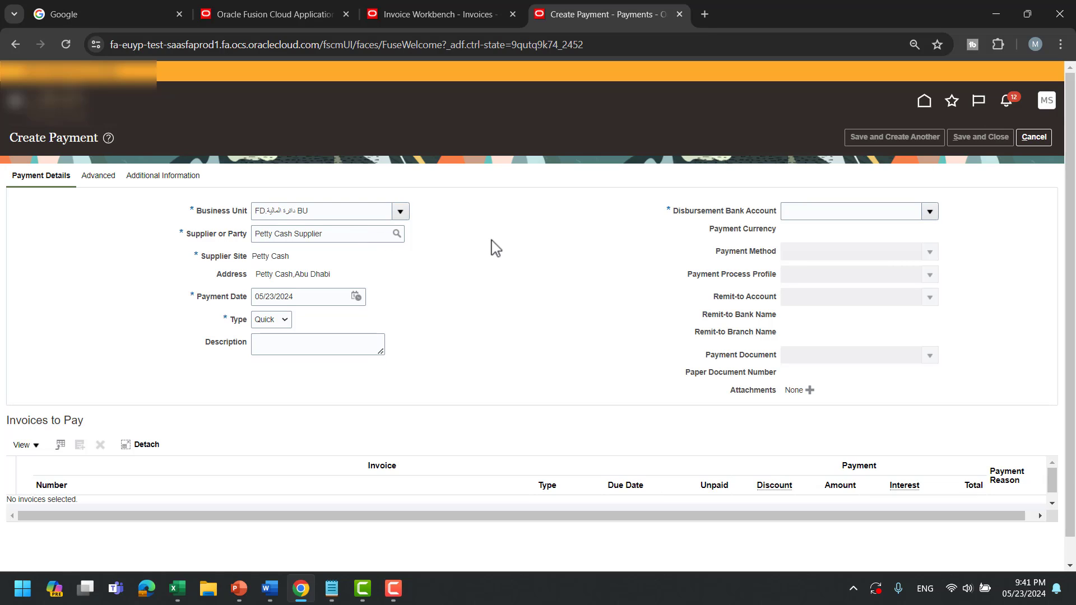
pyautogui.click(930, 211)
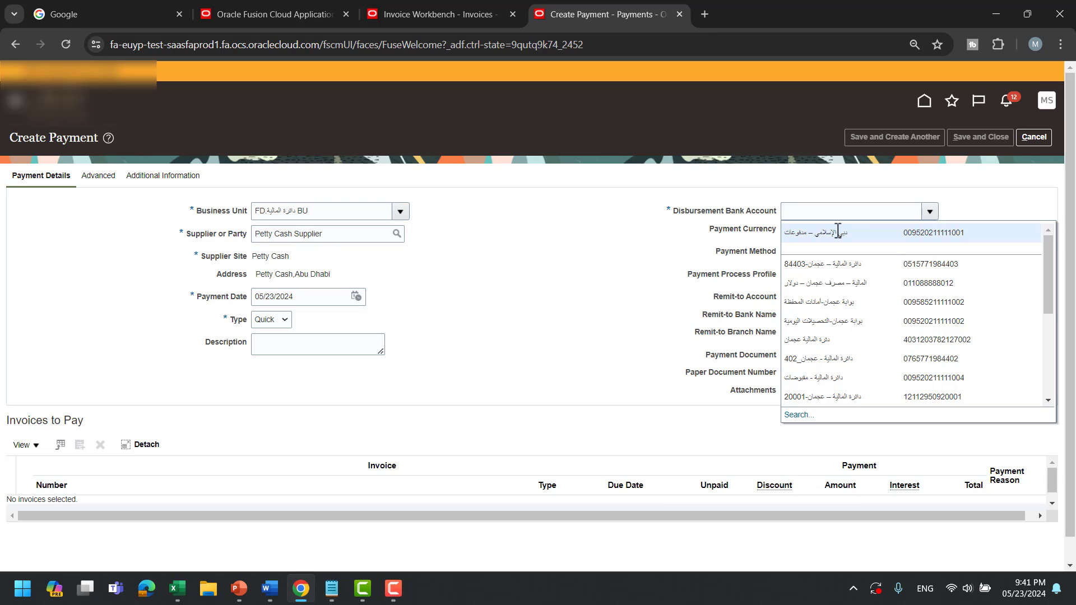
pyautogui.click(838, 231)
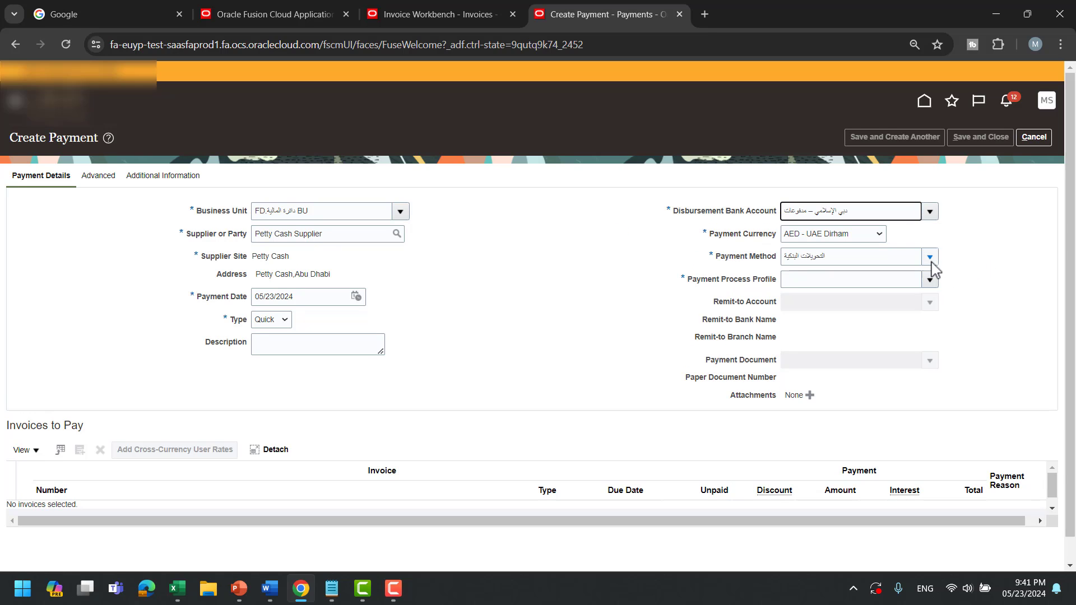
# Search the invoices for pre2 and open the pre2 expense invoice for editing.
pyautogui.click(440, 14)
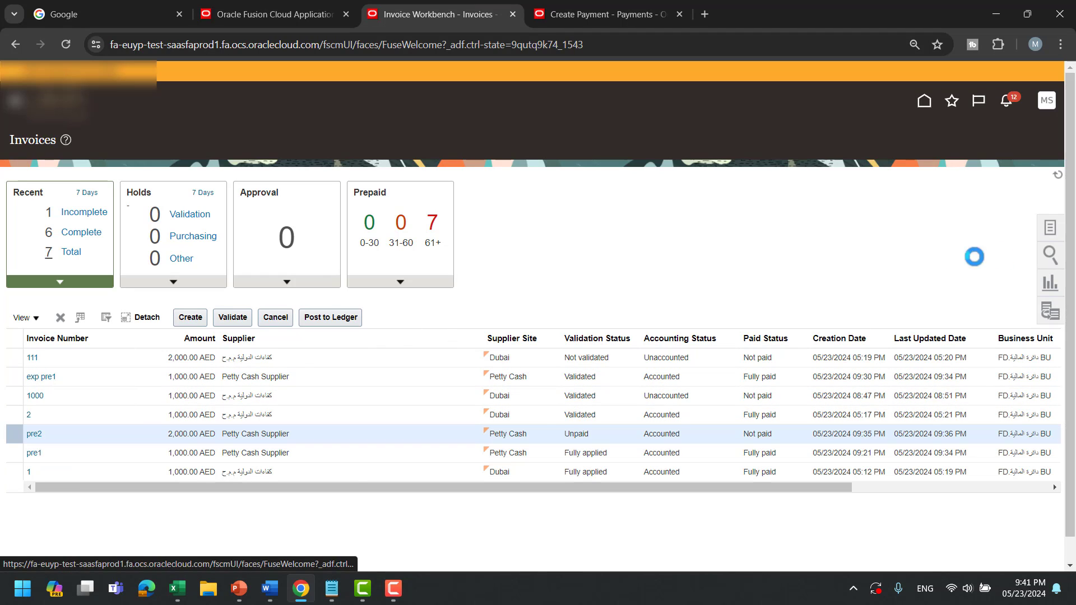
pyautogui.click(956, 189)
pyautogui.write('p')
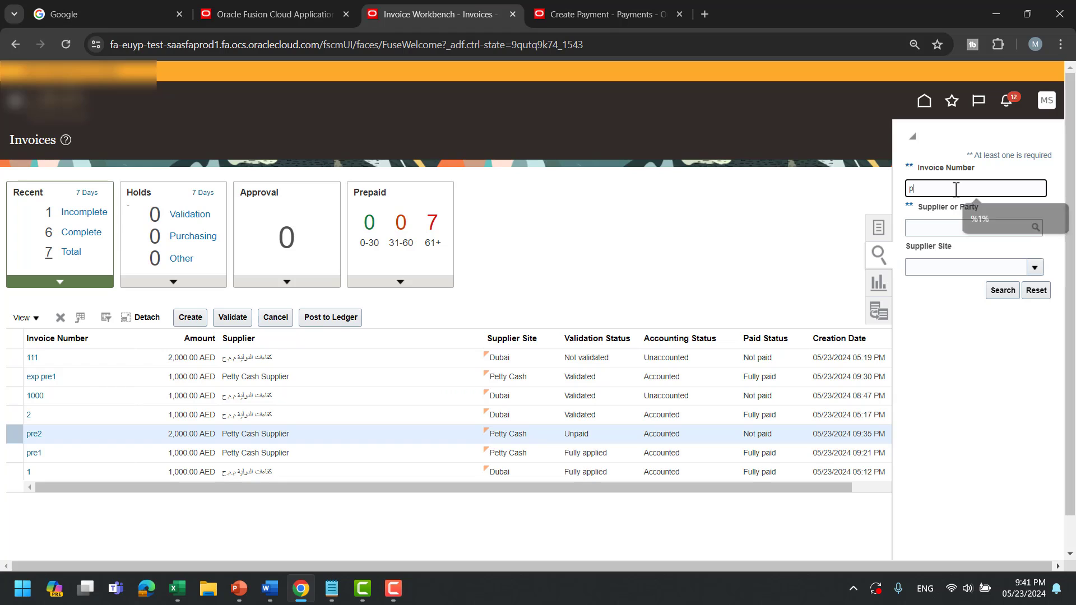
pyautogui.write('re2')
pyautogui.press('Return')
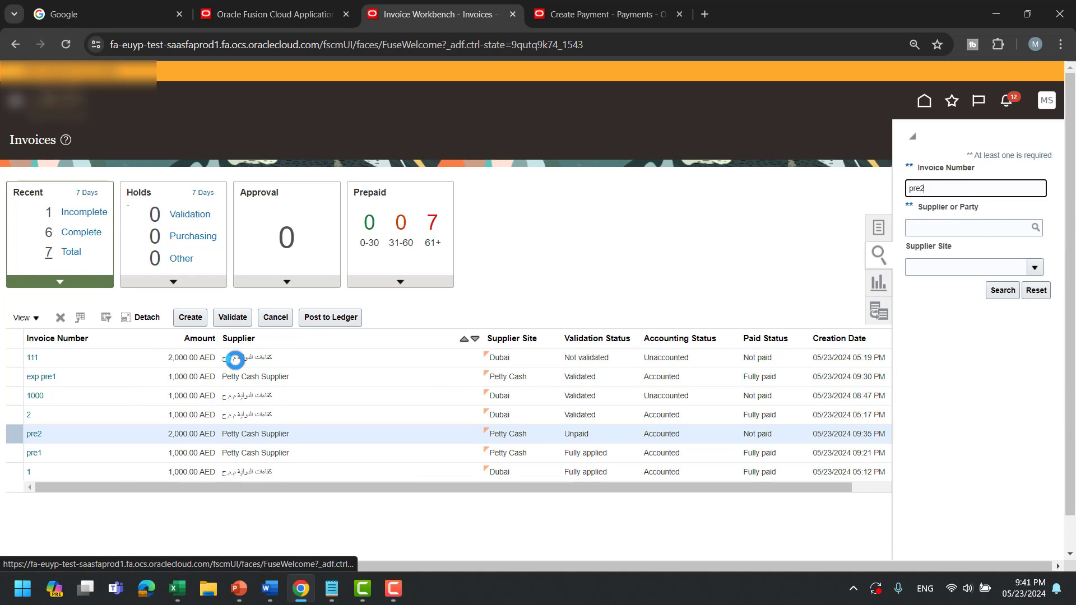
pyautogui.click(67, 323)
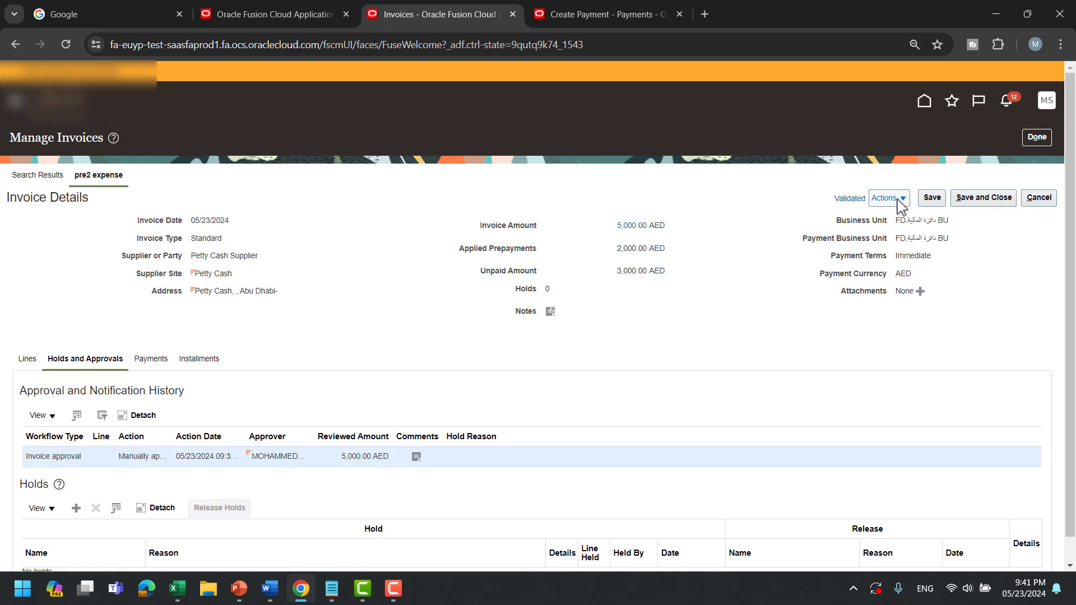
pyautogui.click(889, 198)
pyautogui.click(897, 220)
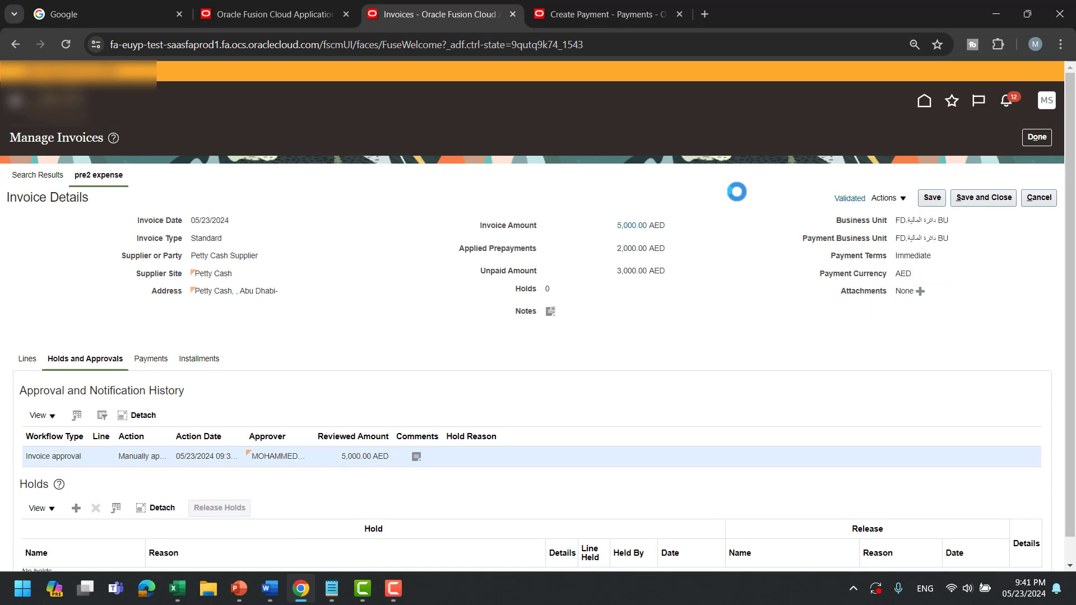
# Check the payment method on the installment of the pre2 expense invoice.
pyautogui.click(879, 136)
pyautogui.click(889, 173)
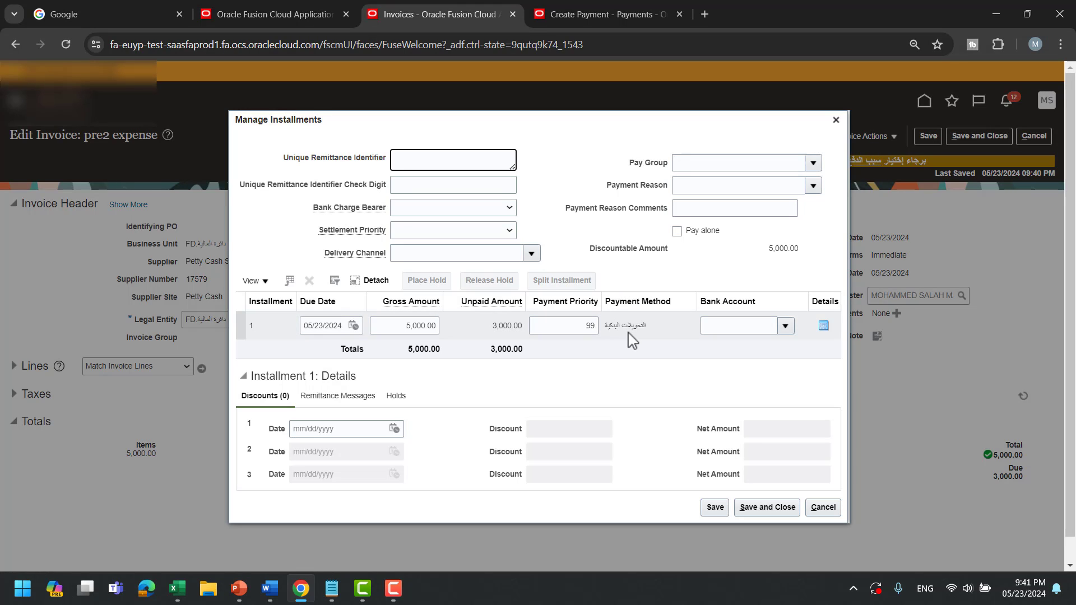
pyautogui.click(836, 120)
# Unapply the prepayment pre2 from the pre2 expense invoice and save the invoice.
pyautogui.click(874, 137)
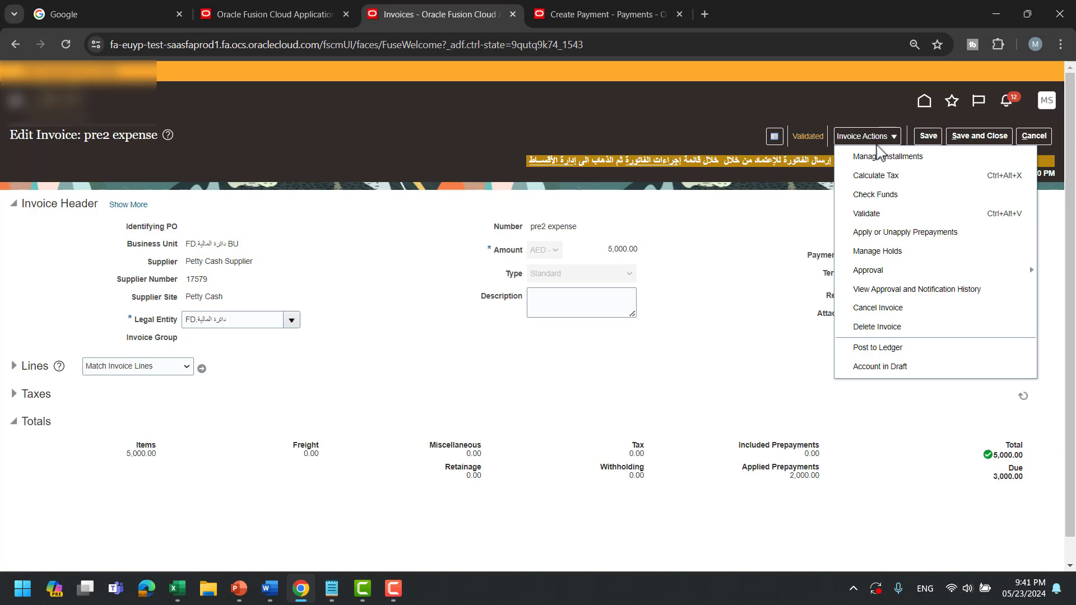
pyautogui.click(860, 250)
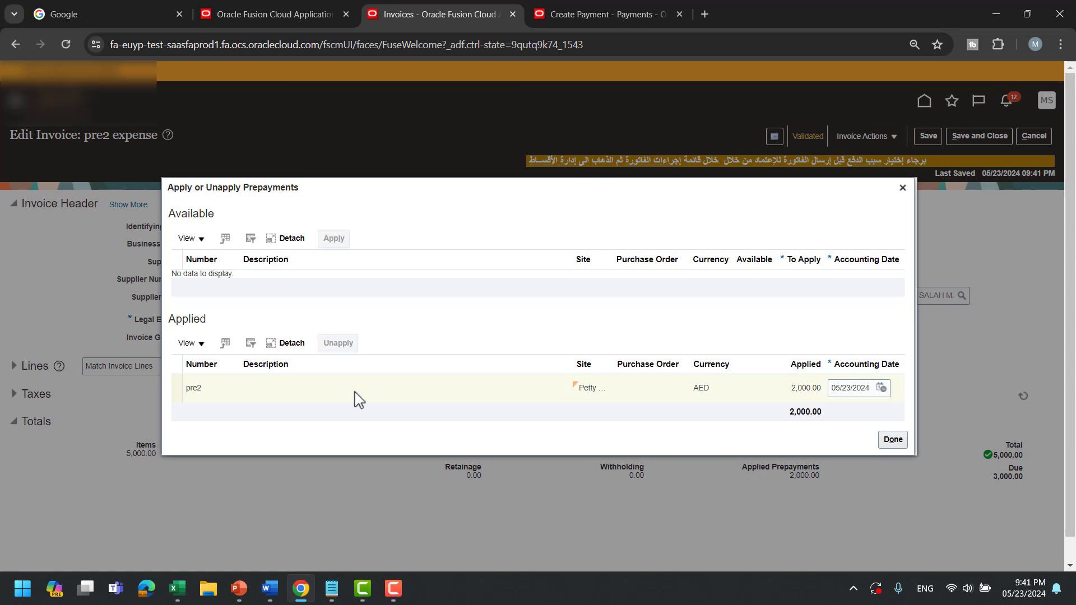
pyautogui.click(359, 398)
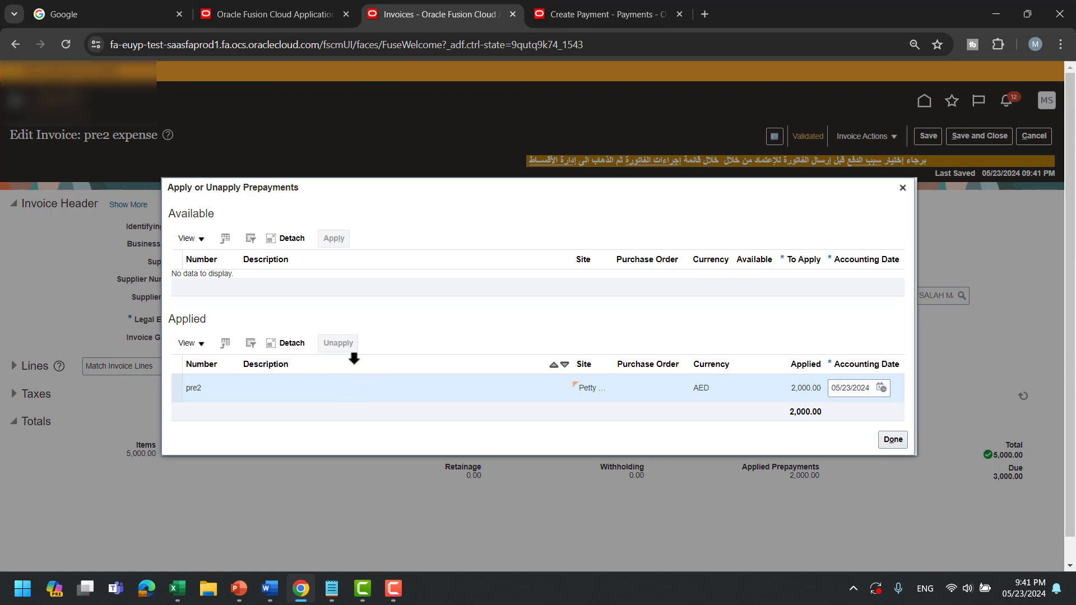
pyautogui.click(347, 346)
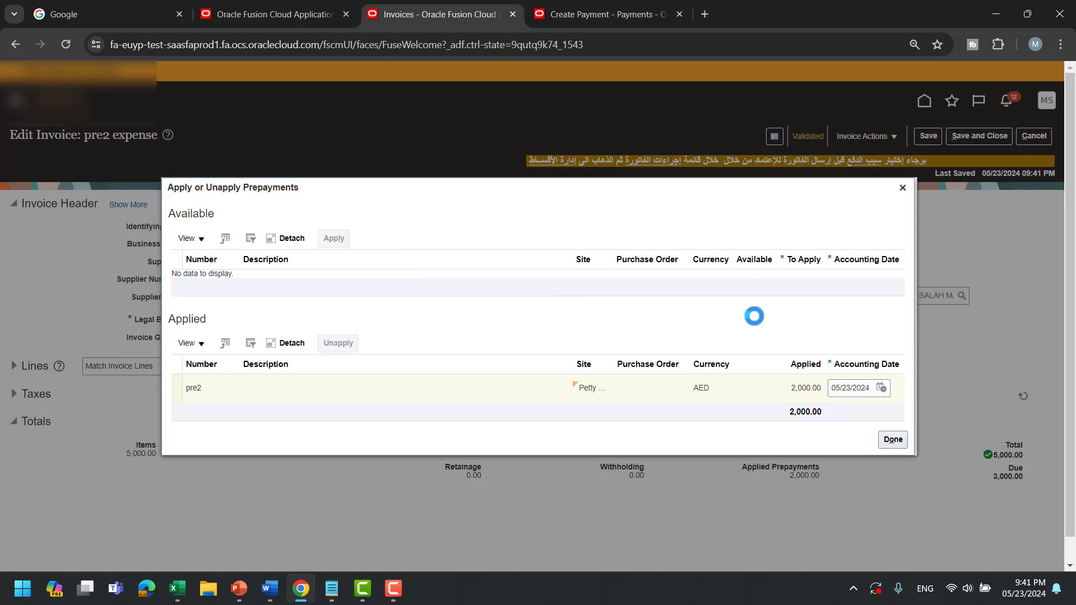
pyautogui.click(897, 441)
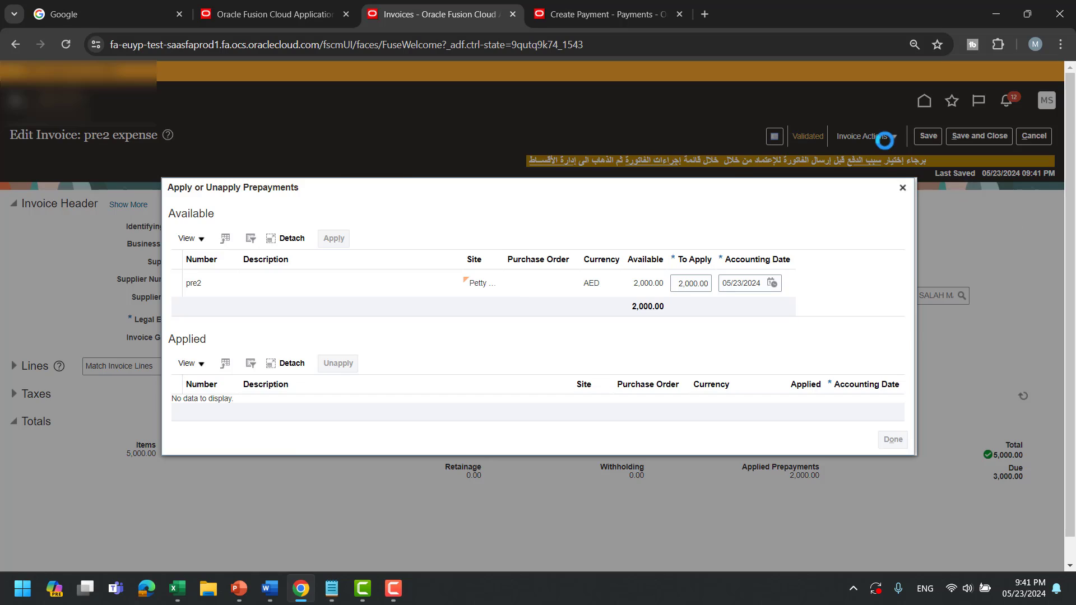
pyautogui.click(885, 136)
pyautogui.click(929, 135)
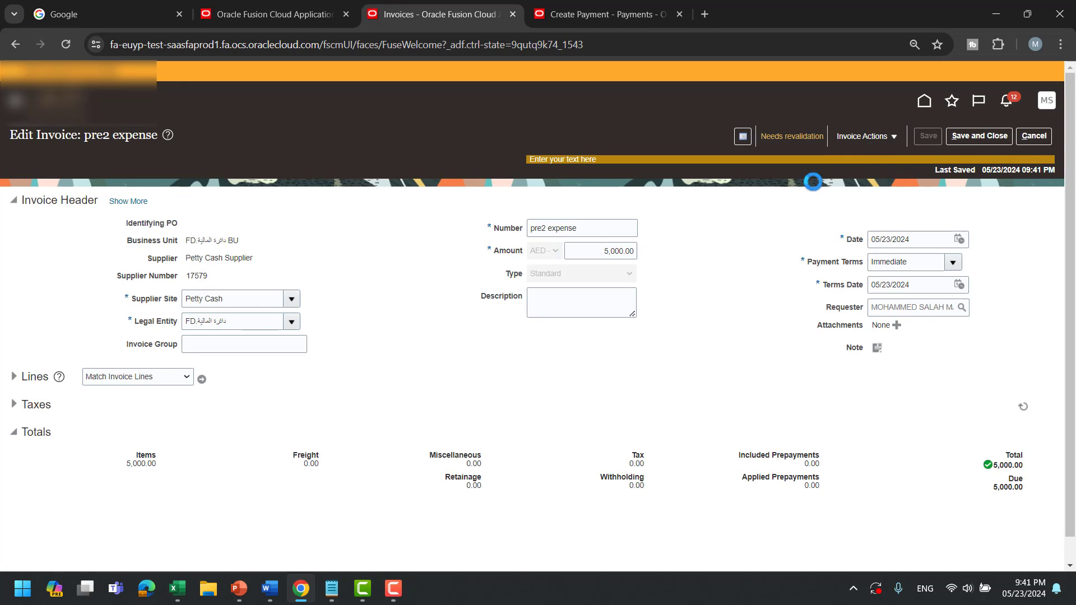
# Set the installment's payment method to Check and its payment reason to the Government goods and services option, and save the installment.
pyautogui.click(873, 135)
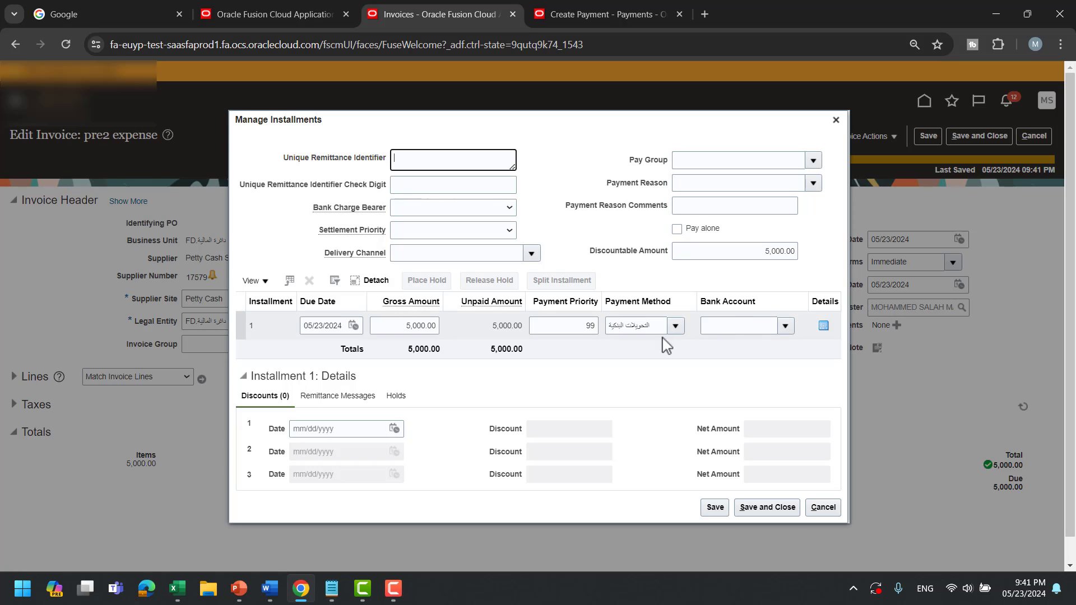
pyautogui.click(671, 330)
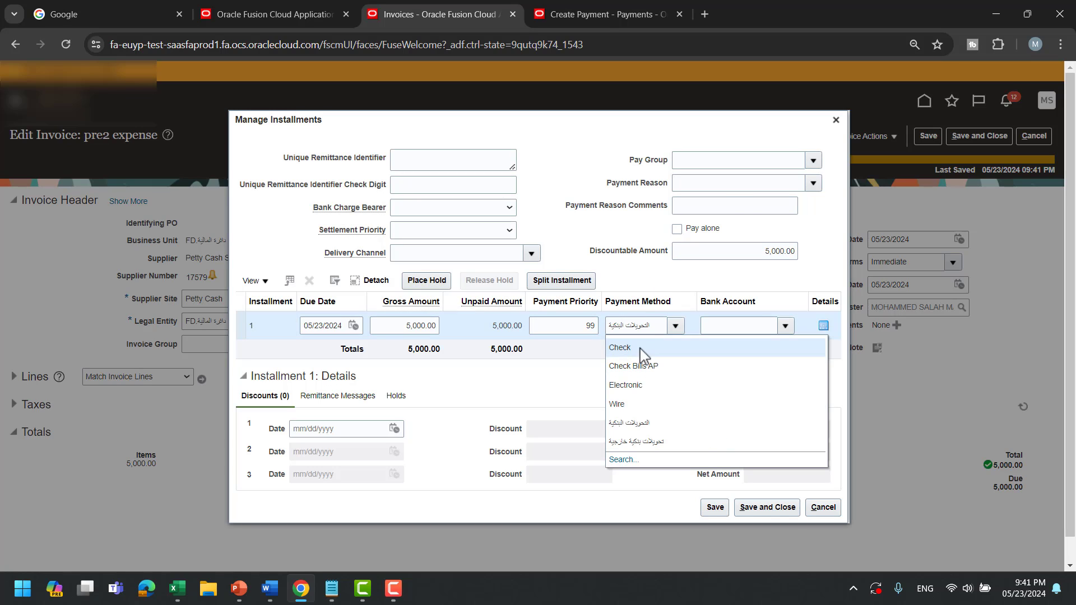
pyautogui.click(643, 353)
pyautogui.click(731, 187)
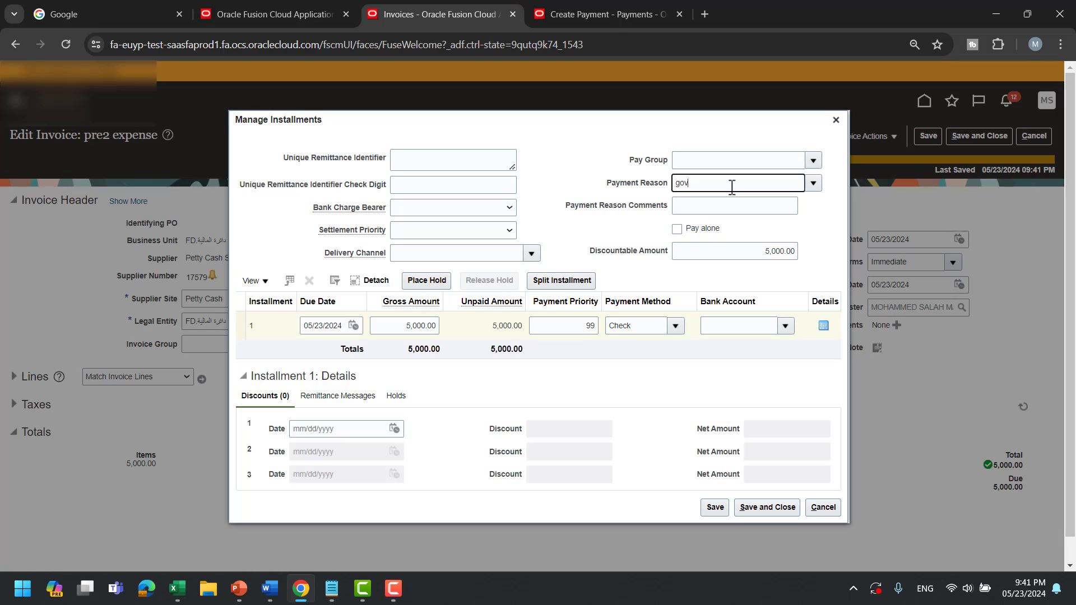
pyautogui.press('Tab')
pyautogui.hotkey('shift', 'Tab')
pyautogui.press('BackSpace')
pyautogui.press('BackSpace')
pyautogui.press('BackSpace')
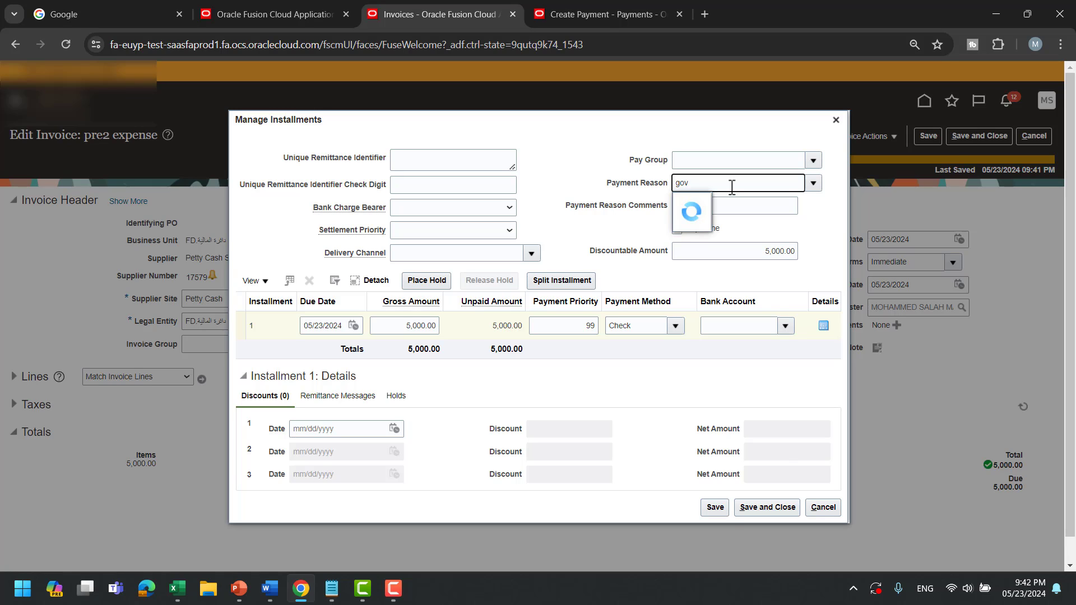
pyautogui.press('Return')
pyautogui.click(769, 225)
pyautogui.click(769, 507)
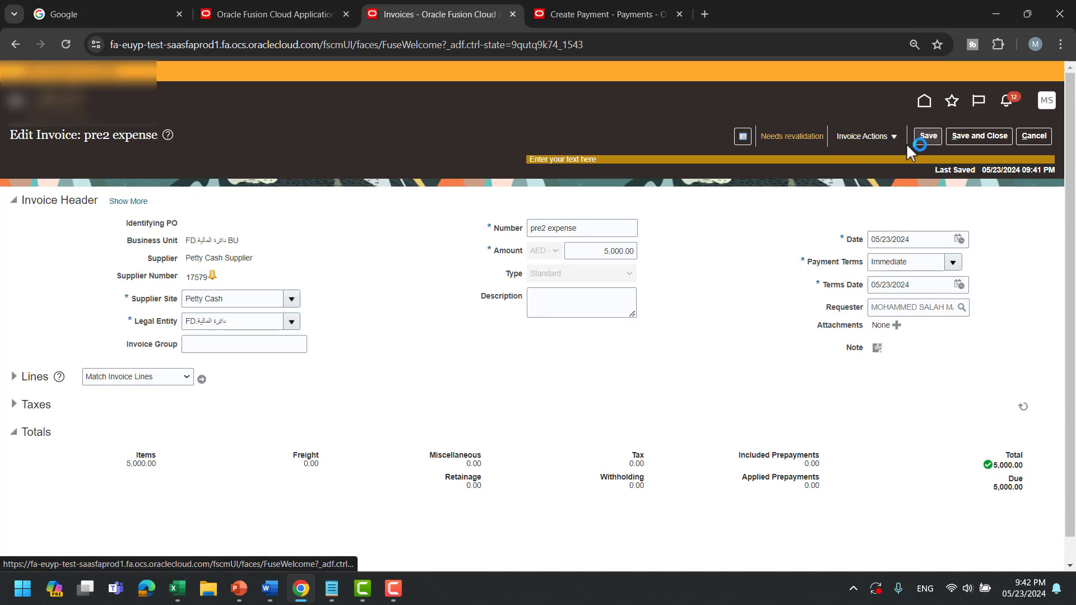
# Validate the changed invoice and try to approve it again.
pyautogui.click(864, 138)
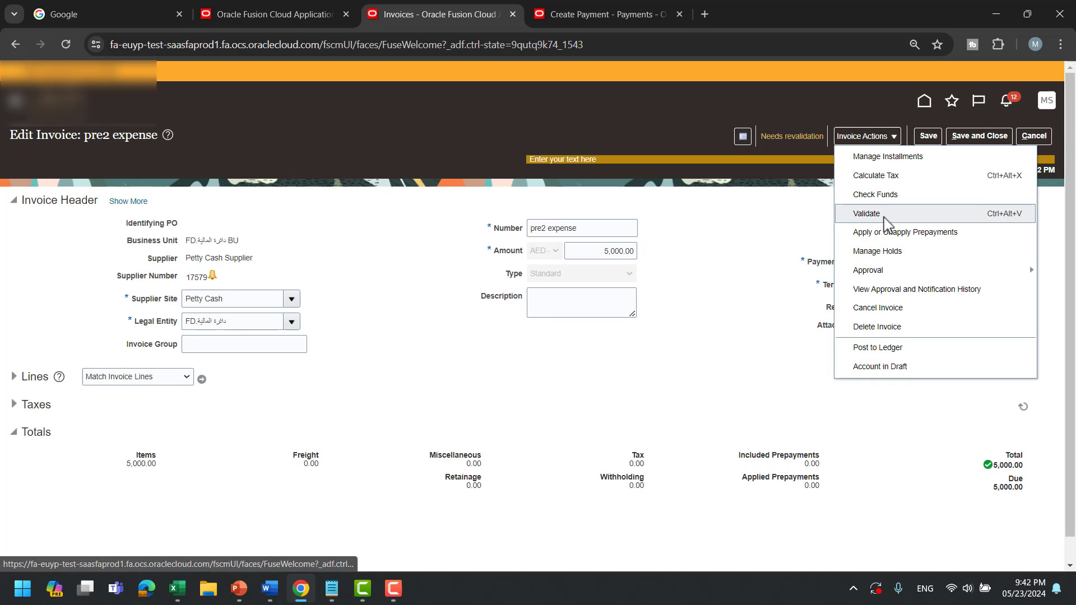
pyautogui.click(869, 214)
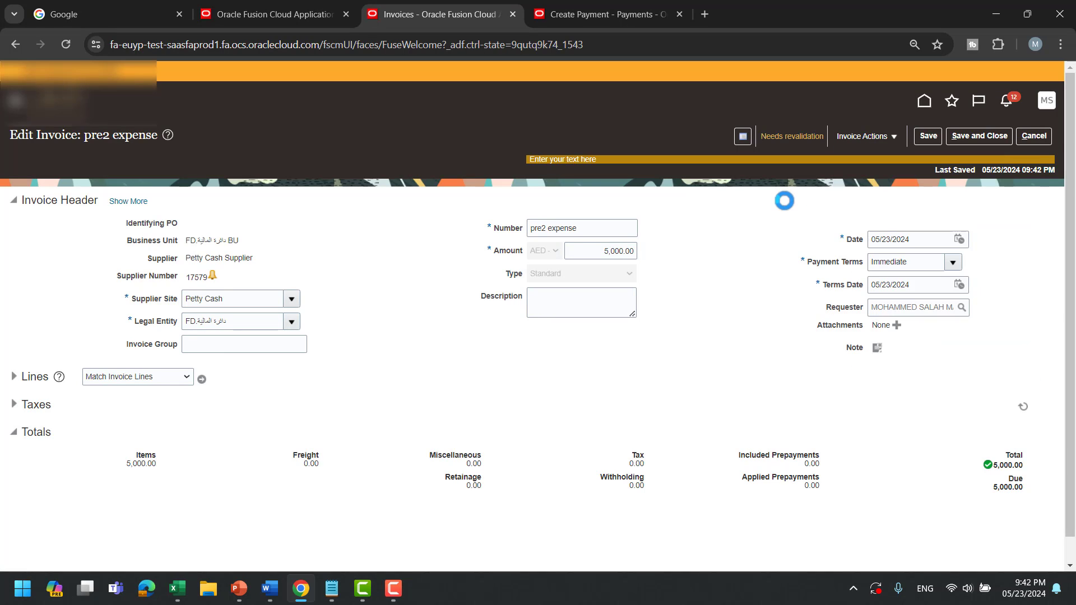
pyautogui.click(872, 139)
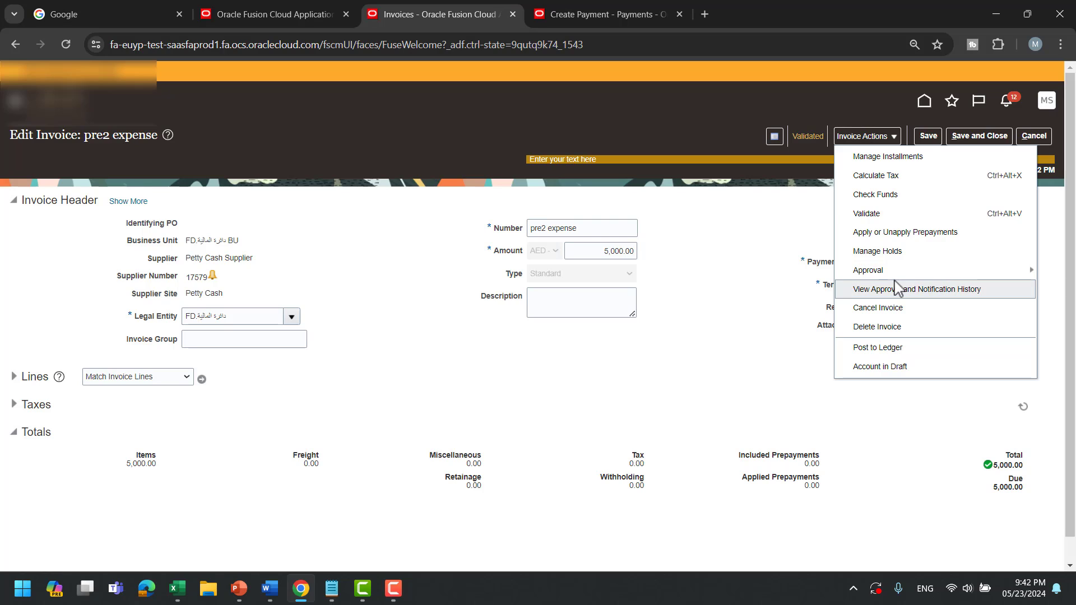
pyautogui.moveTo(832, 273)
pyautogui.click(813, 330)
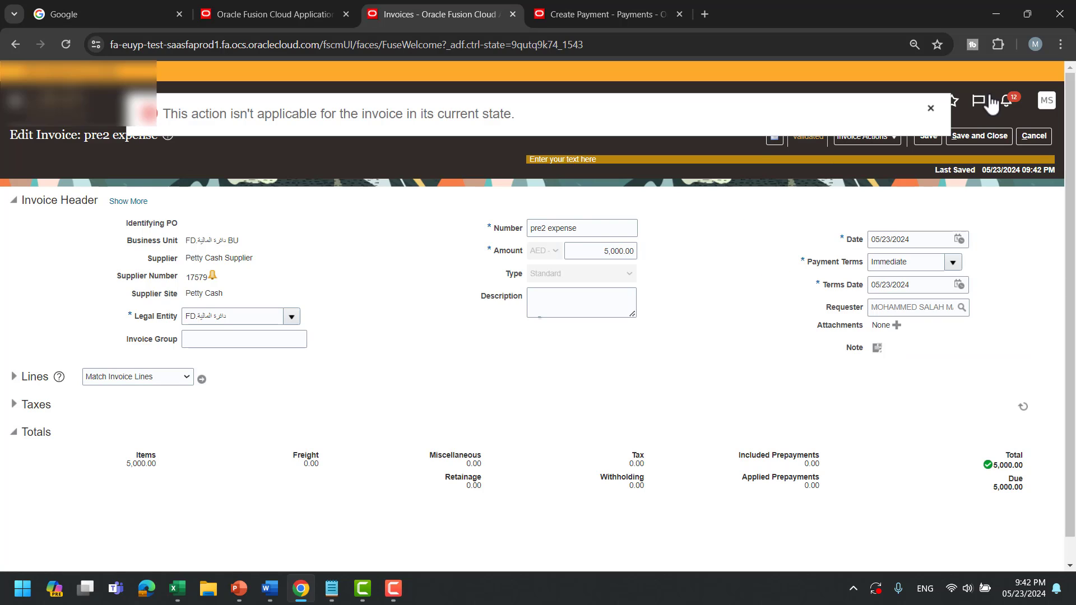
# Reapply the available prepayment pre2 of 2,000 AED to the invoice with accounting date 05/23/2024.
pyautogui.click(879, 133)
pyautogui.click(916, 232)
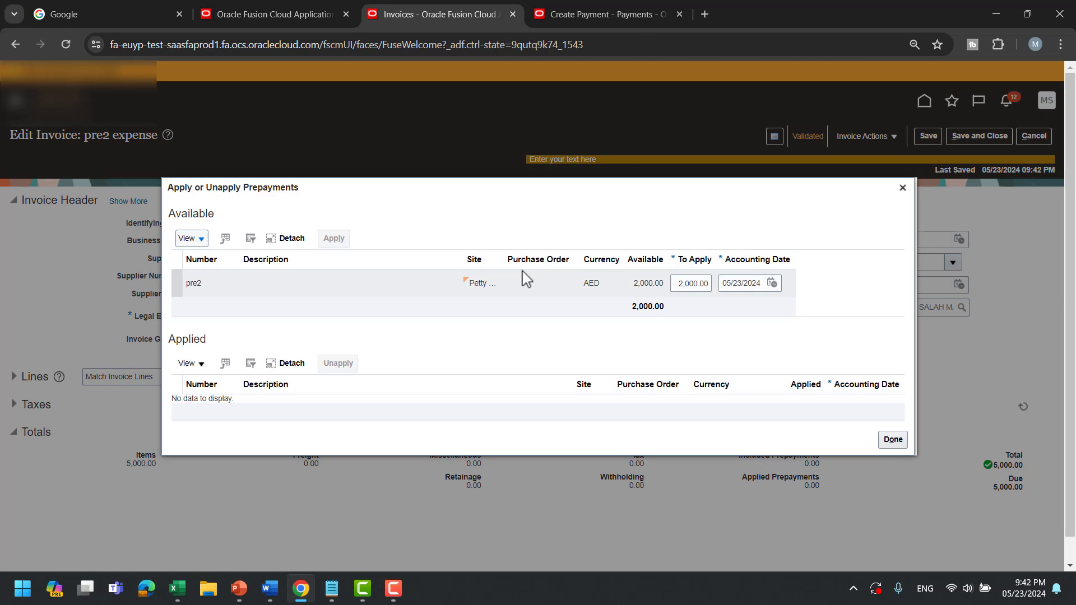
pyautogui.click(311, 279)
pyautogui.click(334, 240)
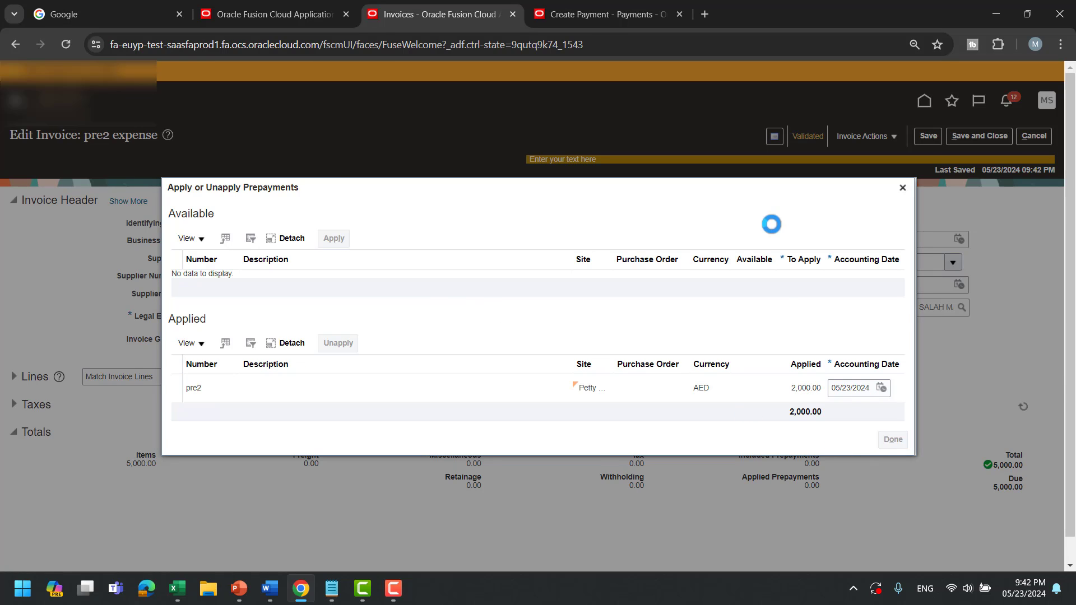
pyautogui.click(902, 187)
# Revalidate the invoice with its reapplied prepayment and post it to the ledger.
pyautogui.click(858, 138)
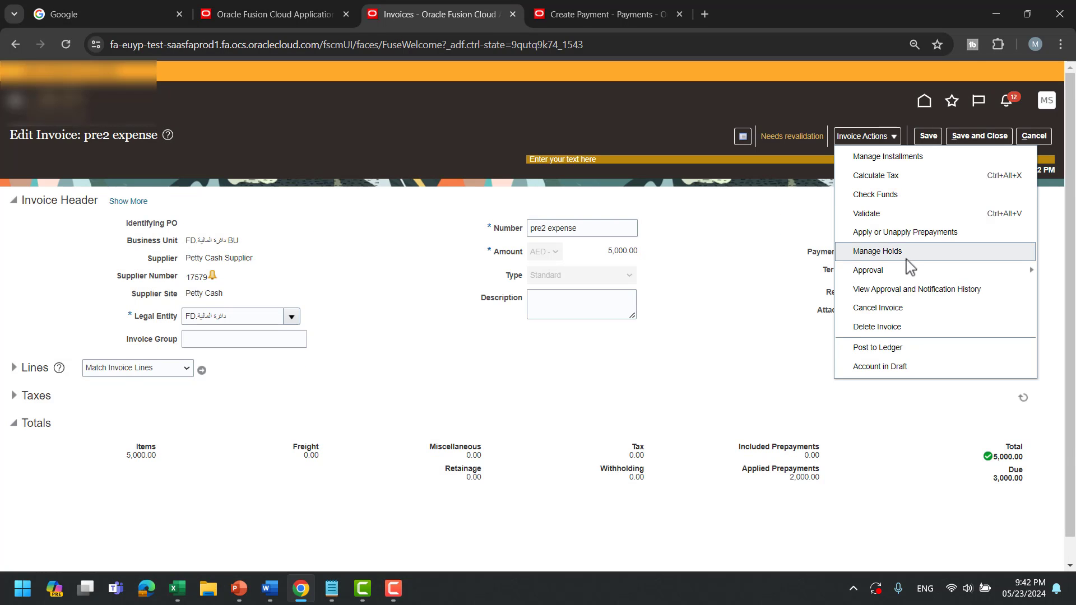
pyautogui.click(891, 215)
pyautogui.click(845, 136)
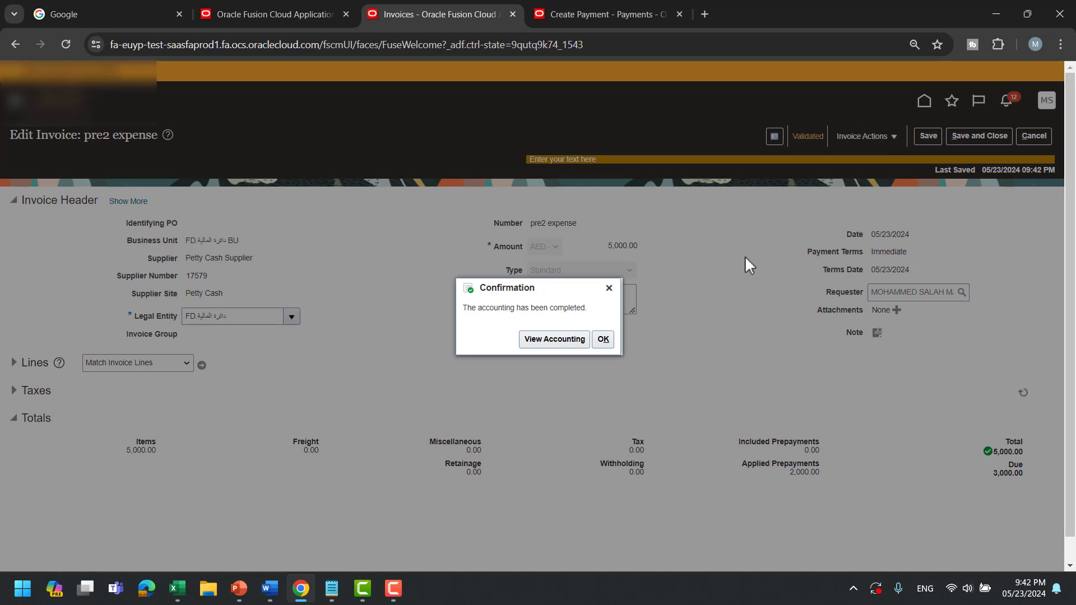
pyautogui.click(603, 339)
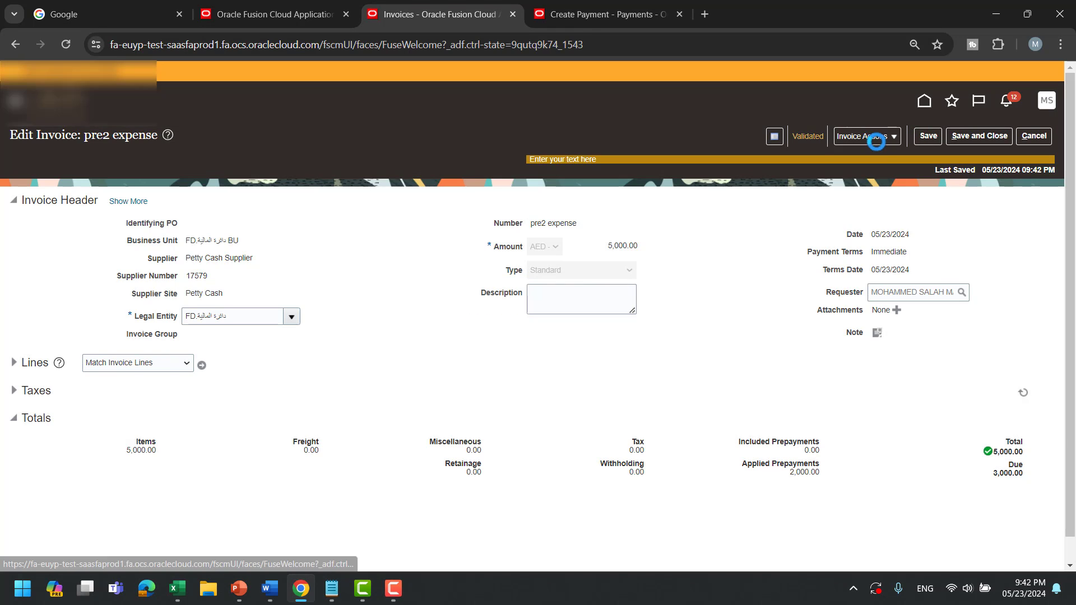
# Check the installment's payment method and unpaid amount, and review the payment status in the invoice summary.
pyautogui.click(876, 141)
pyautogui.click(875, 175)
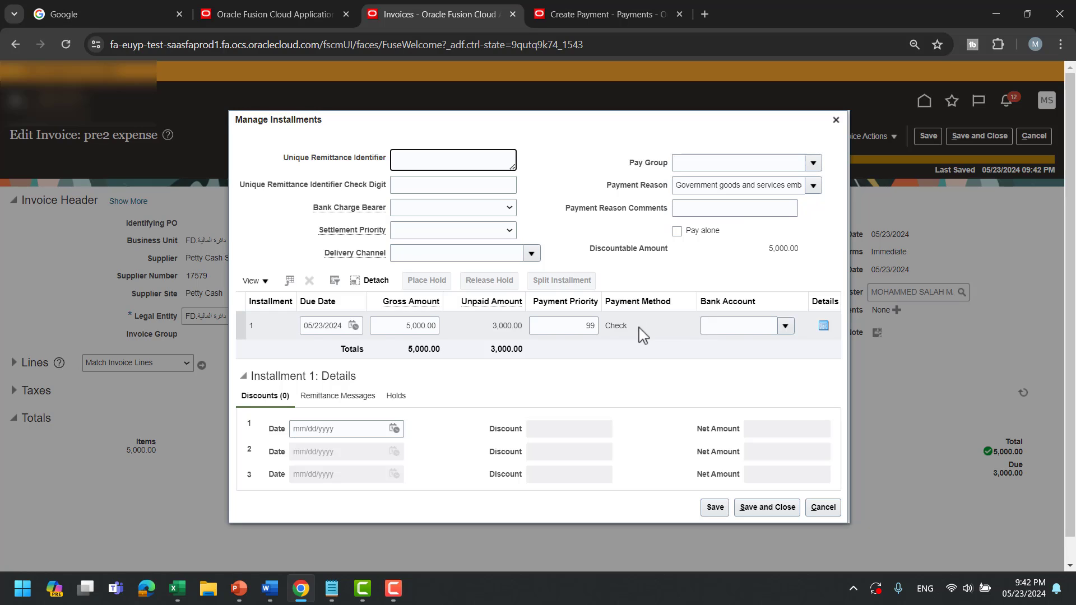
pyautogui.click(836, 119)
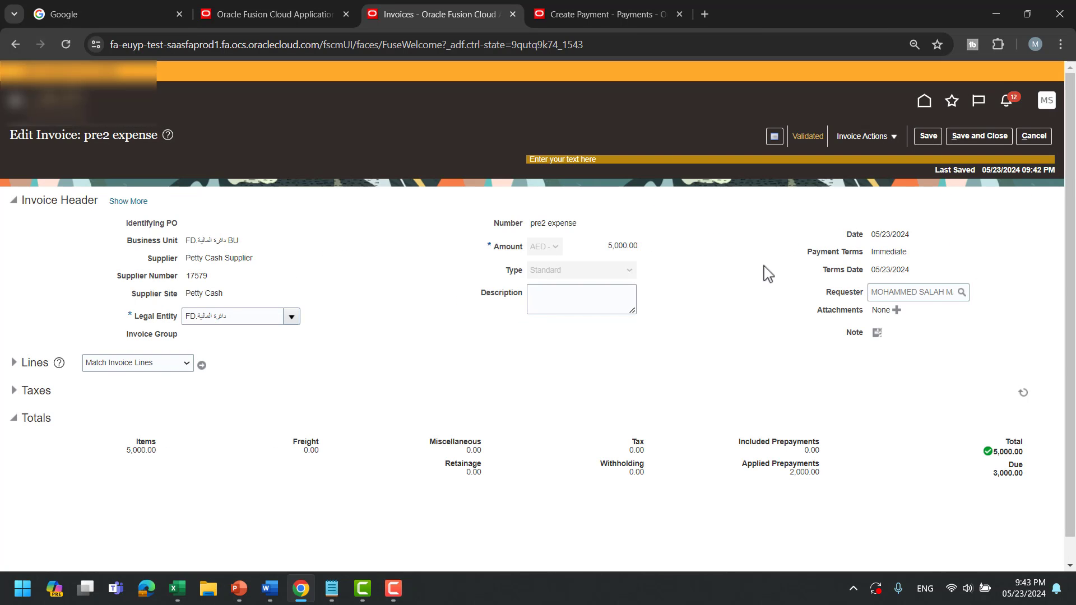
pyautogui.click(812, 137)
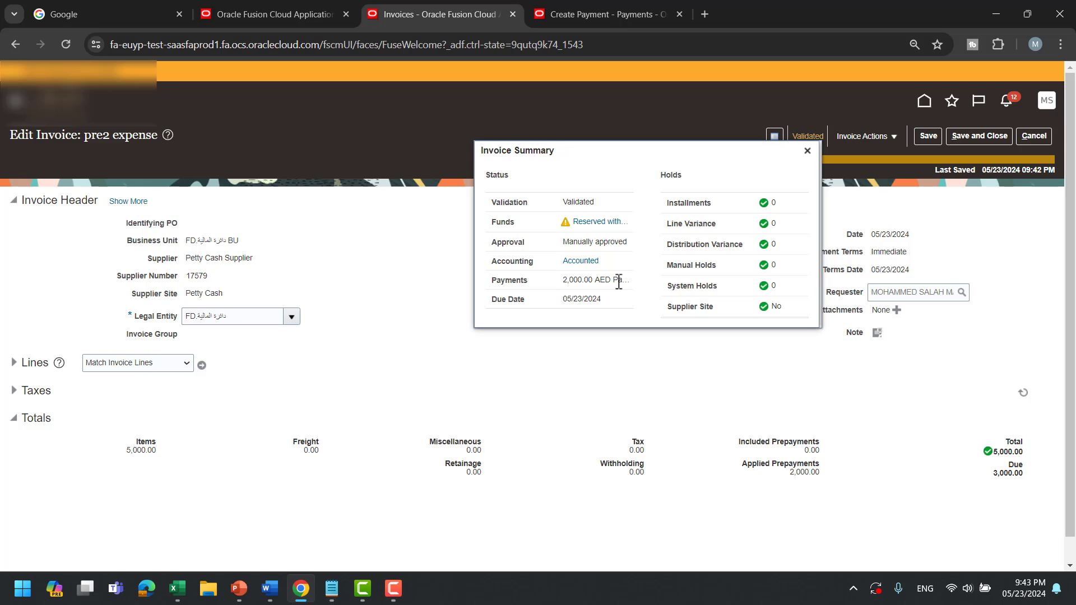
# Save and close the pre2 expense invoice, and set the new payment's process profile to DIB Electronic Checks.
pyautogui.click(808, 151)
pyautogui.click(979, 136)
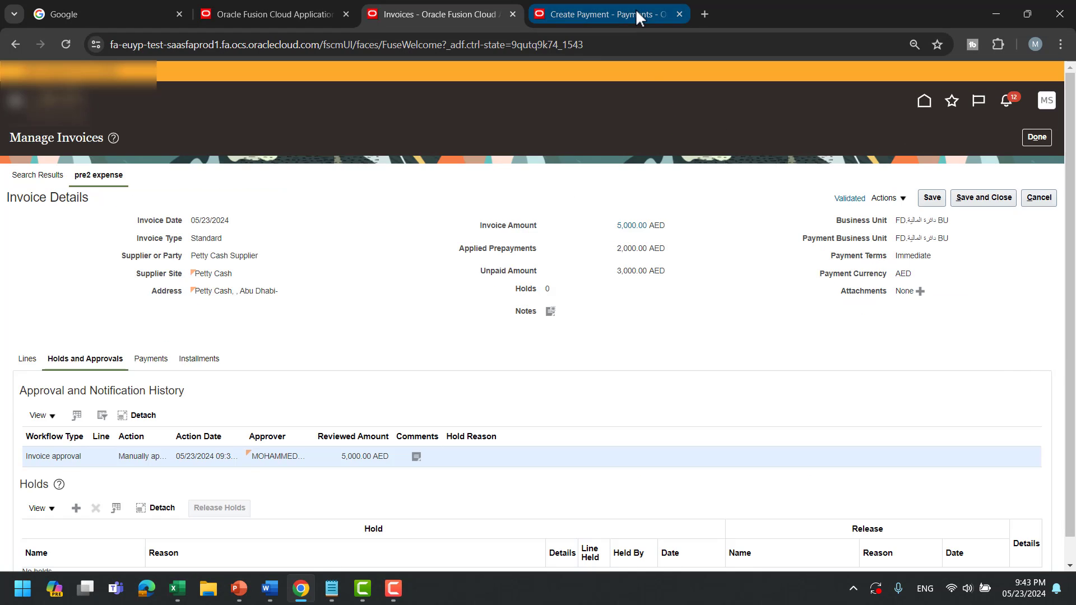
pyautogui.click(636, 8)
pyautogui.click(902, 264)
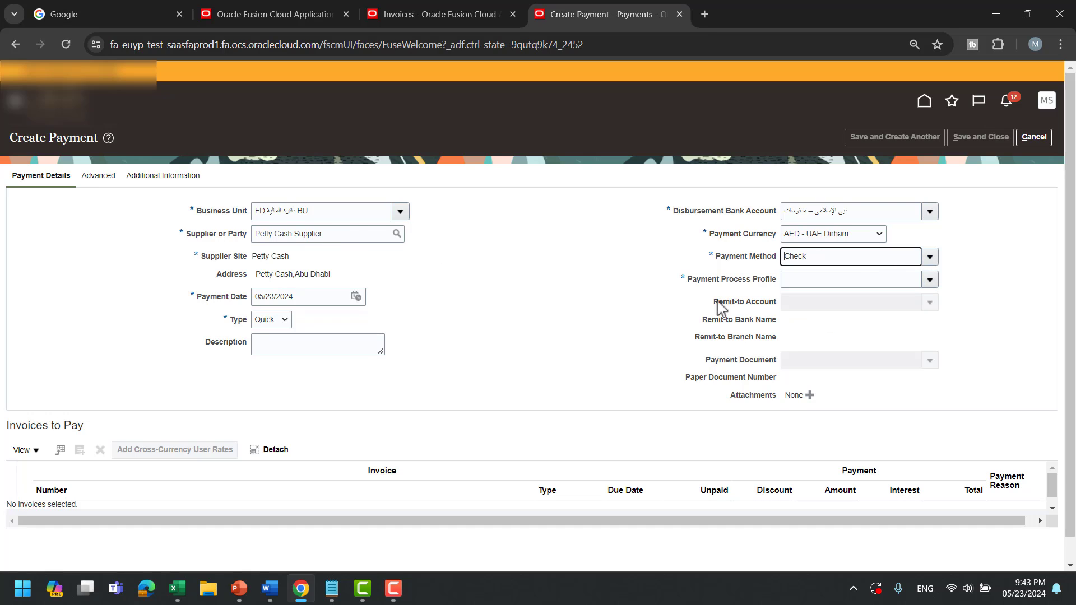
pyautogui.click(930, 279)
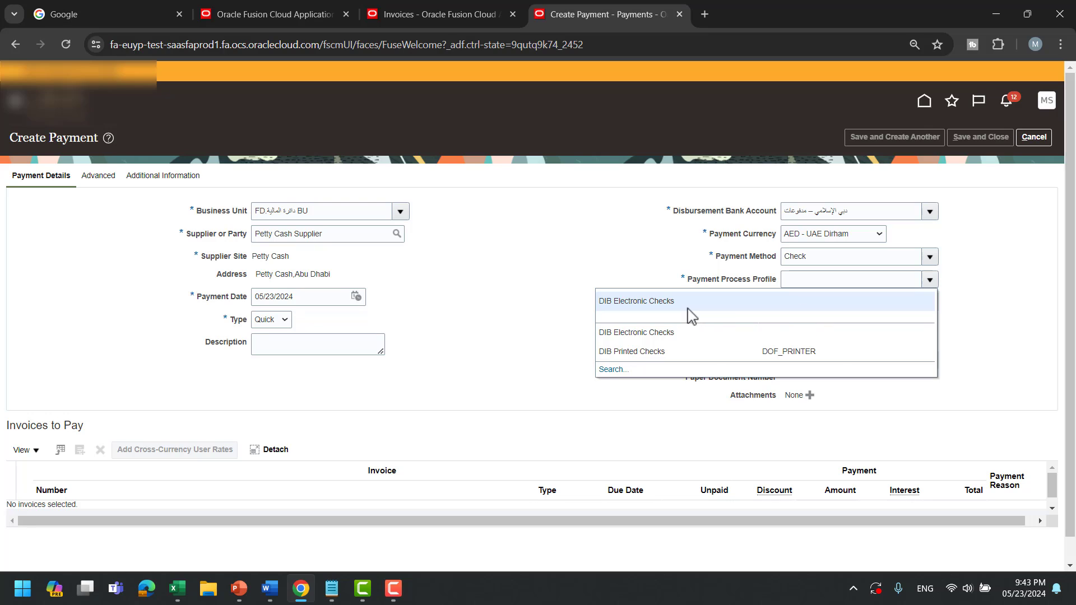
pyautogui.click(688, 307)
# Enter pre2ex as the payment reason in the payment's additional information and return to the payment details.
pyautogui.click(163, 176)
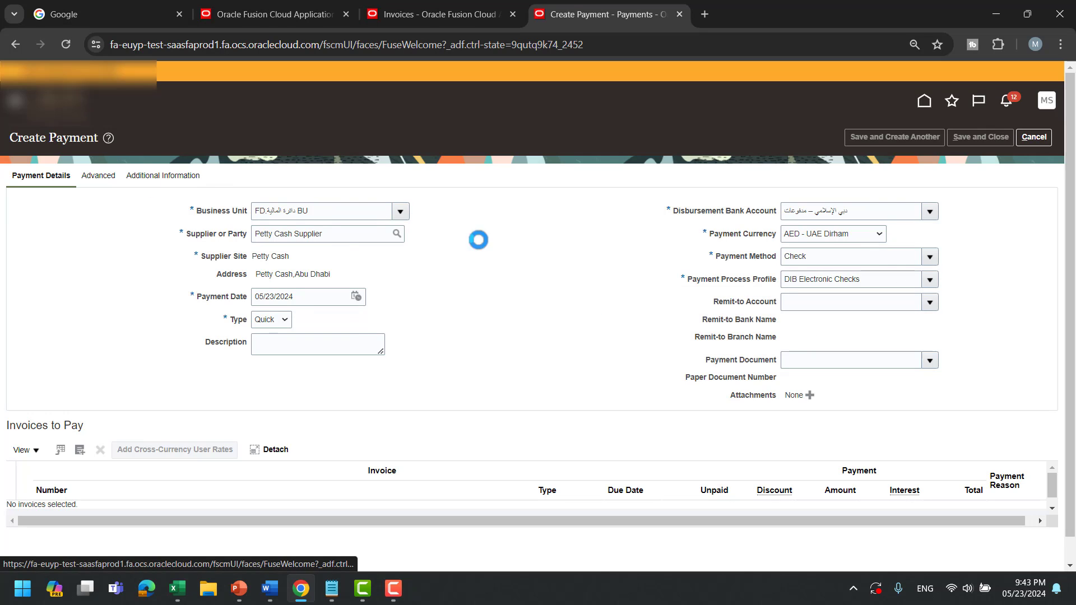
pyautogui.click(165, 211)
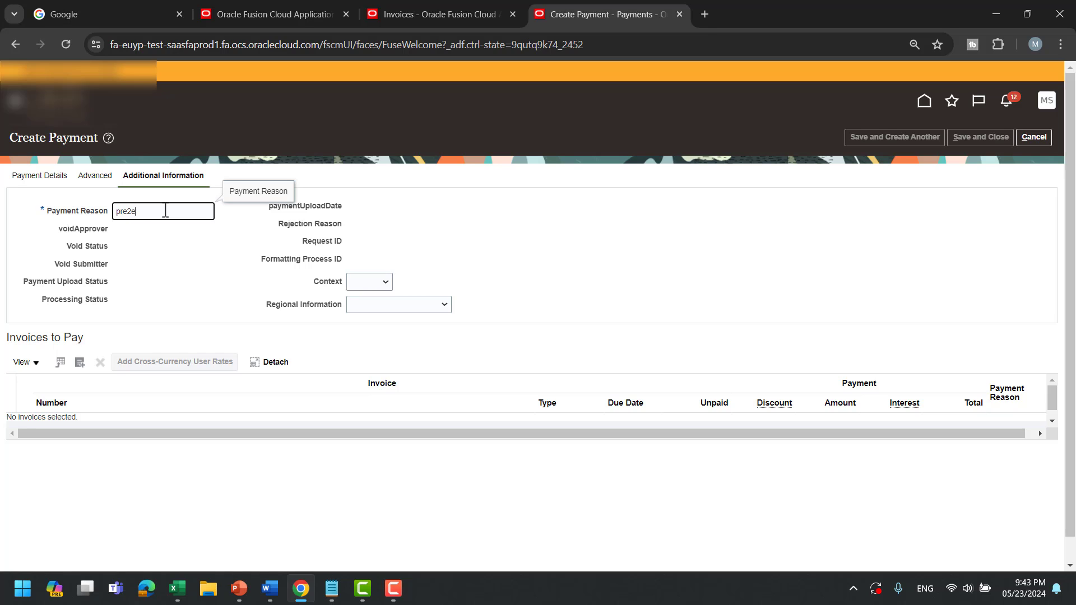
pyautogui.click(40, 175)
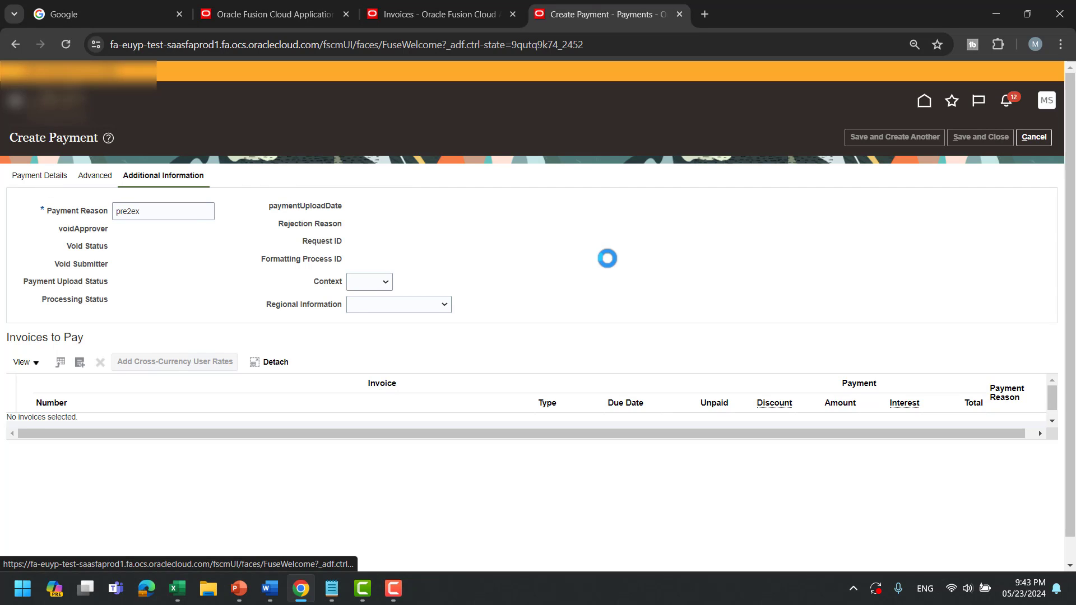
# Add the pre2 expense invoice to the invoices to pay, and save and close the payment.
pyautogui.click(80, 450)
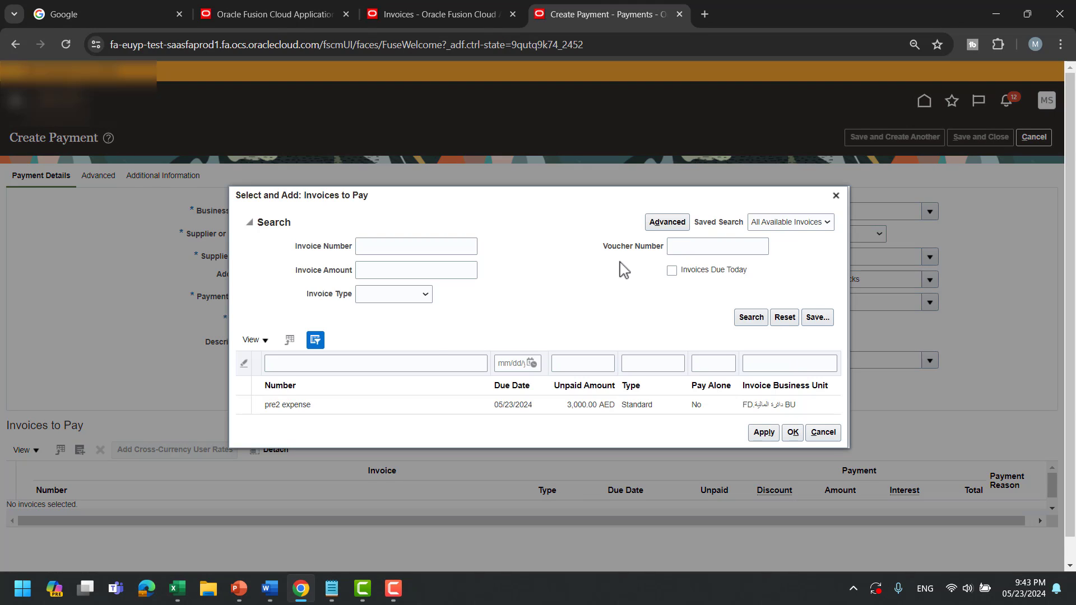
pyautogui.click(363, 405)
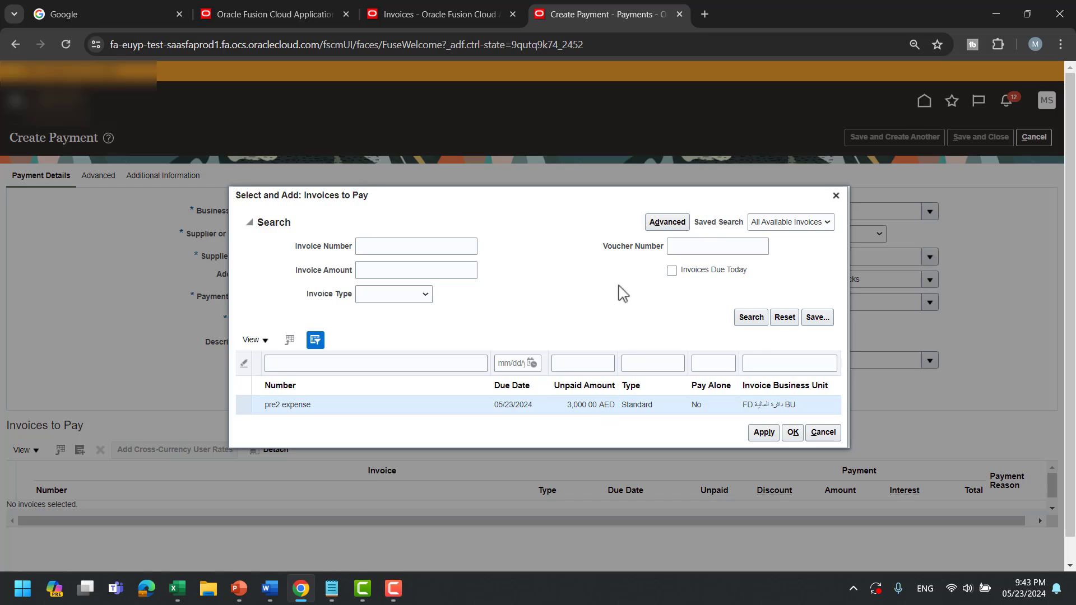
pyautogui.moveTo(746, 196); pyautogui.dragTo(622, 190)
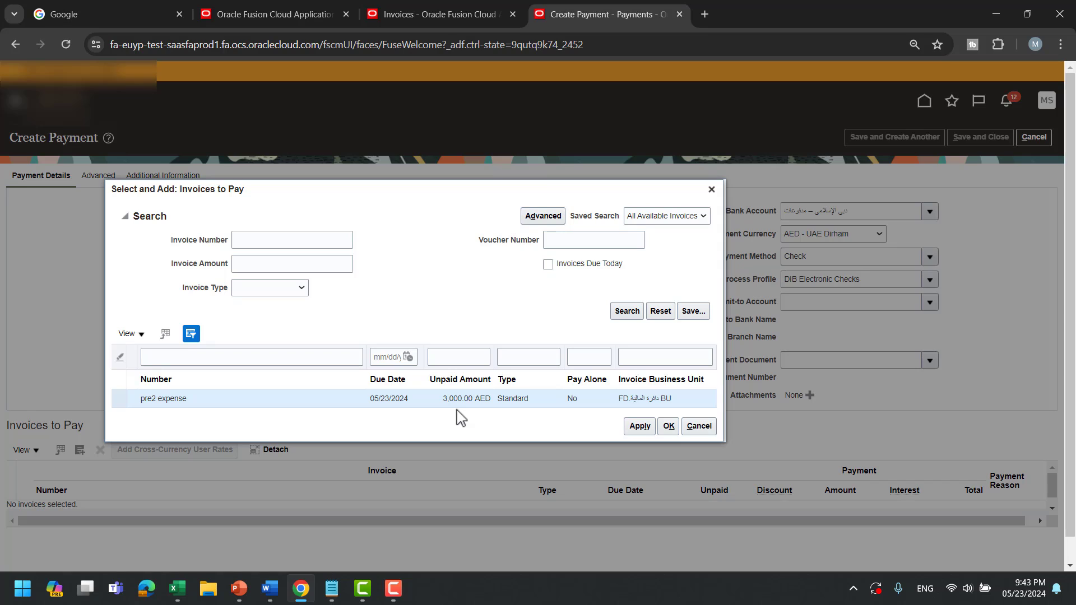
pyautogui.click(668, 426)
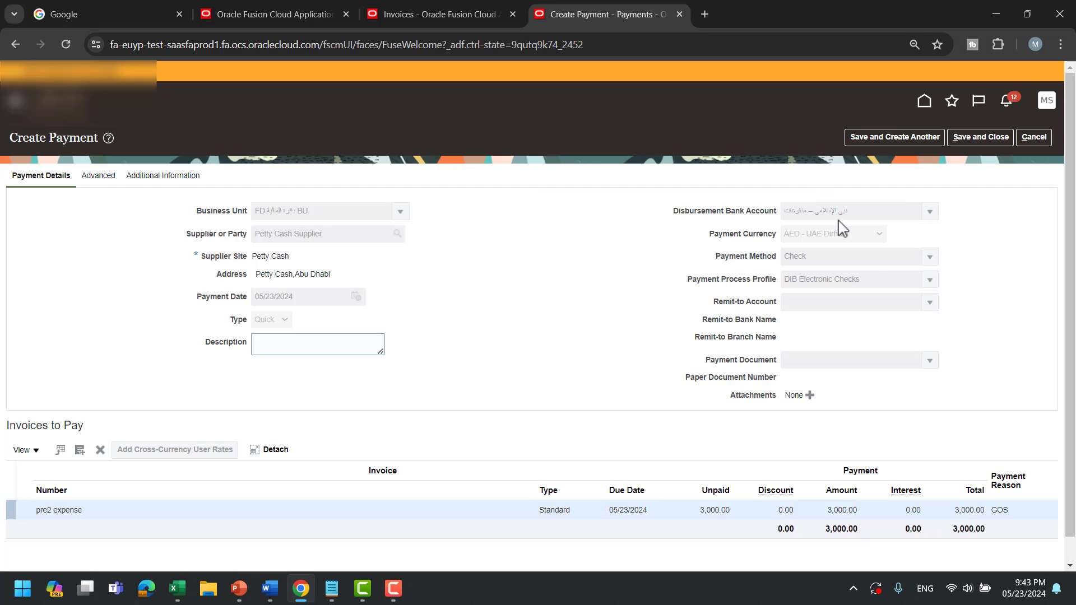
pyautogui.click(976, 136)
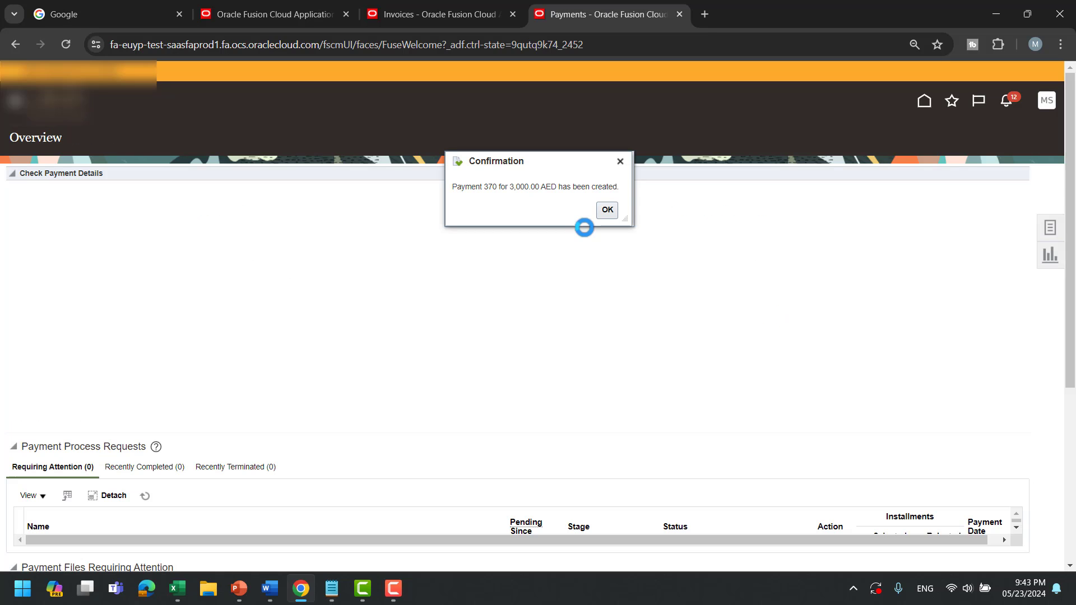
# Switch to the Excel case list and enter "make another payment to pay the amount" in G29 beside the 500 usd payment.
pyautogui.hotkey('alt', 'Tab')
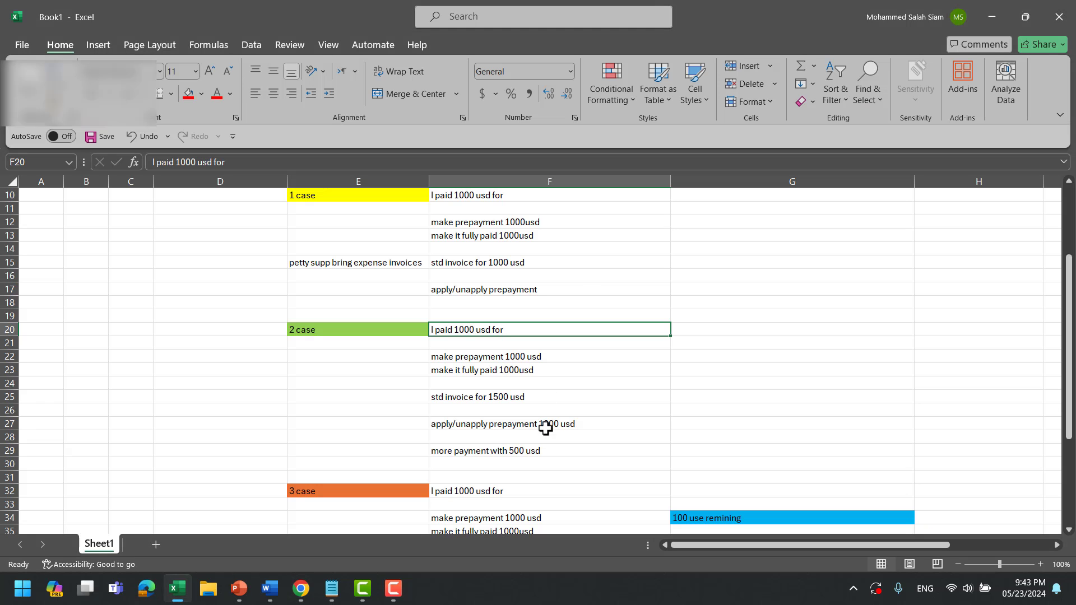
pyautogui.click(530, 398)
pyautogui.click(554, 450)
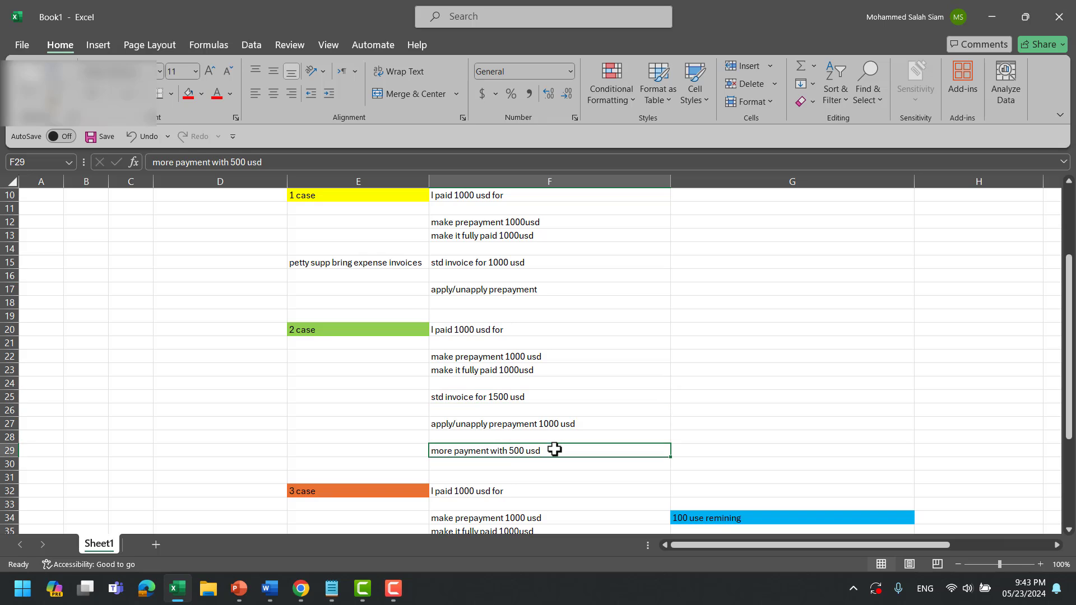
pyautogui.click(703, 453)
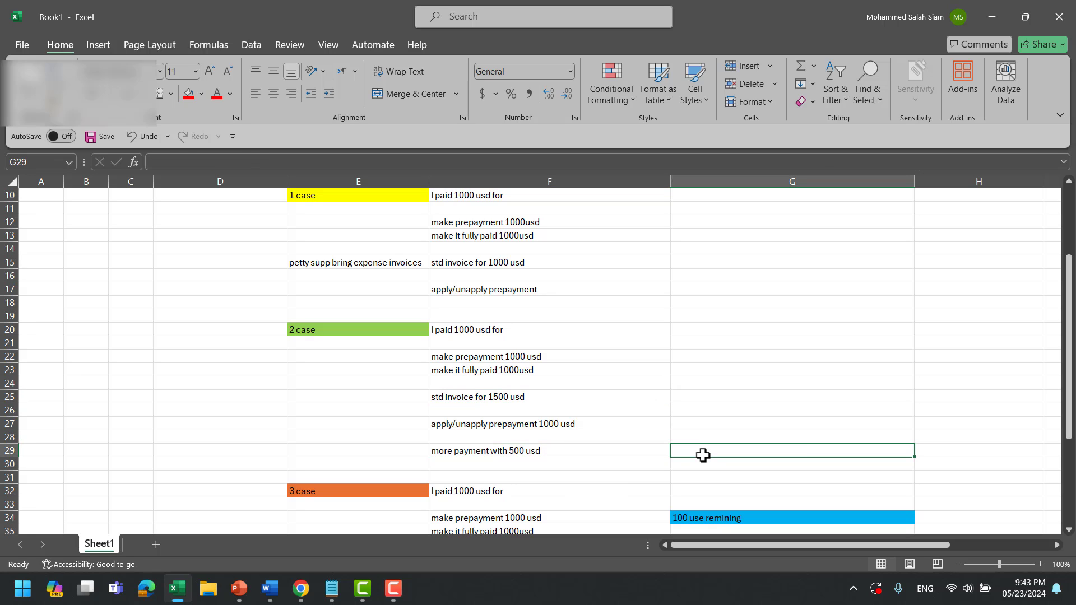
pyautogui.write('make another payment to pay the amount')
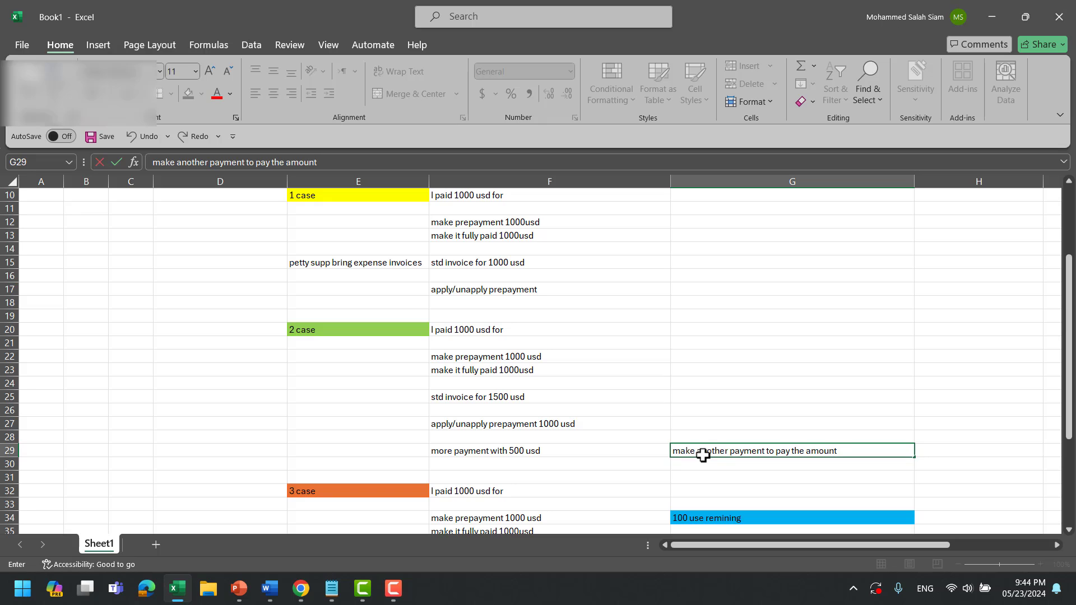
pyautogui.press('Up')
pyautogui.press('Up')
pyautogui.press('Up')
pyautogui.press('Up')
pyautogui.press('Up')
pyautogui.press('Up')
pyautogui.press('Up')
pyautogui.press('Up')
pyautogui.press('Up')
pyautogui.press('Up')
# Review the case 2 block E20:G29 and the case 3 steps below it in the worksheet.
pyautogui.scroll(-2, 409, 353)
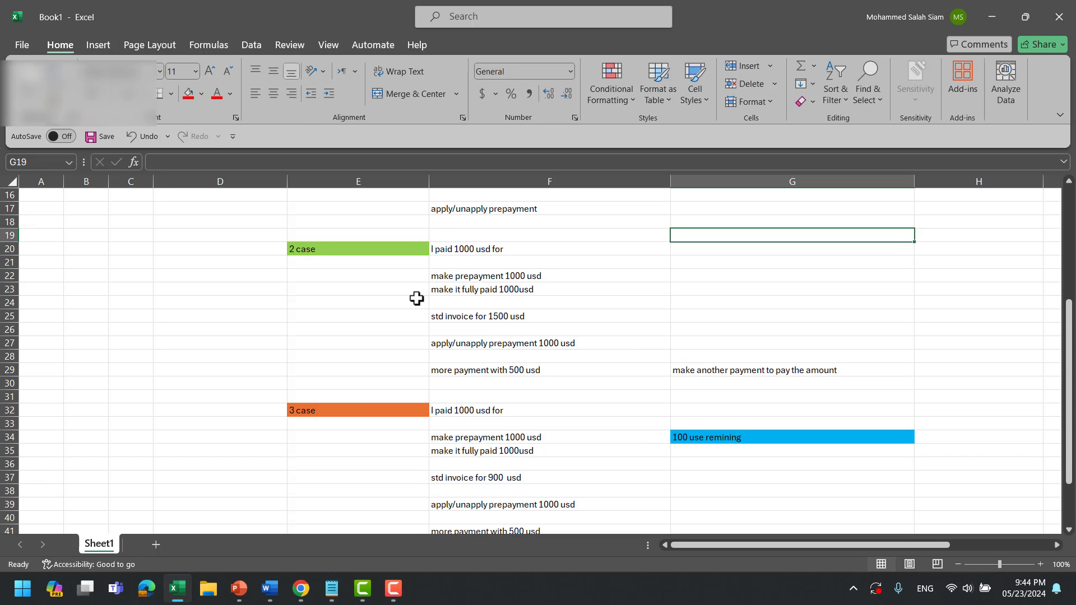
pyautogui.moveTo(403, 247); pyautogui.dragTo(790, 375)
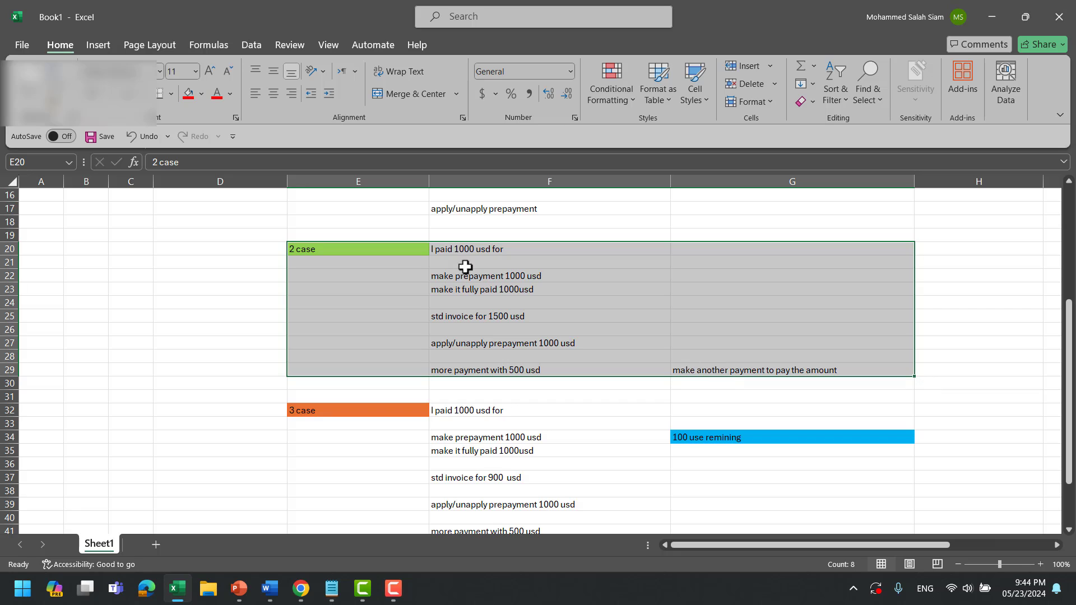
pyautogui.click(593, 279)
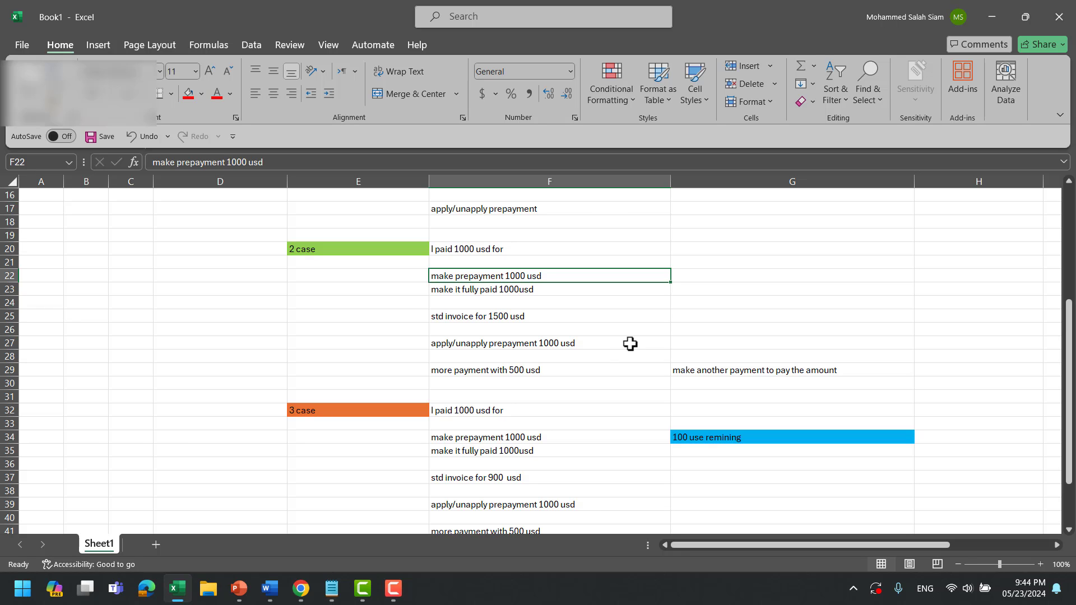
pyautogui.scroll(-3, 630, 343)
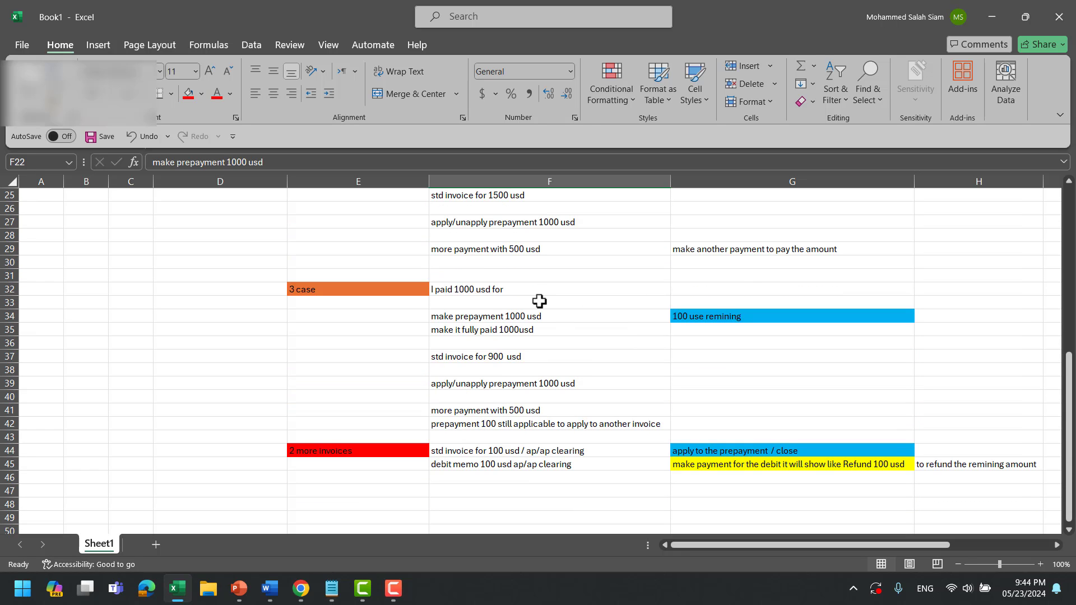
# Switch back to Oracle Fusion, dismiss the payment confirmation and leave Manage Invoices.
pyautogui.hotkey('alt', 'Tab')
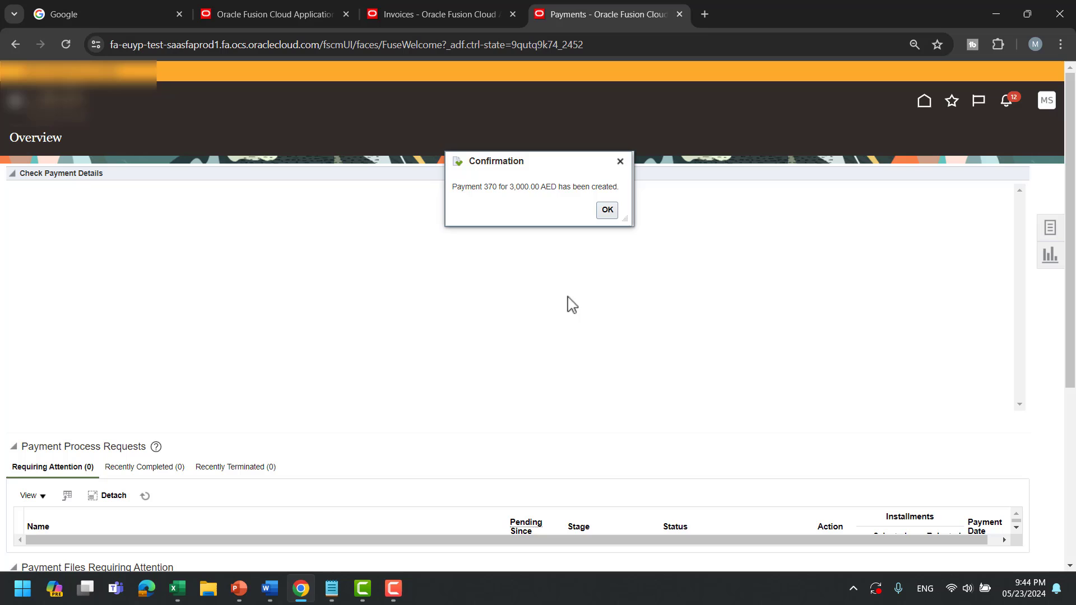
pyautogui.click(608, 211)
pyautogui.click(440, 14)
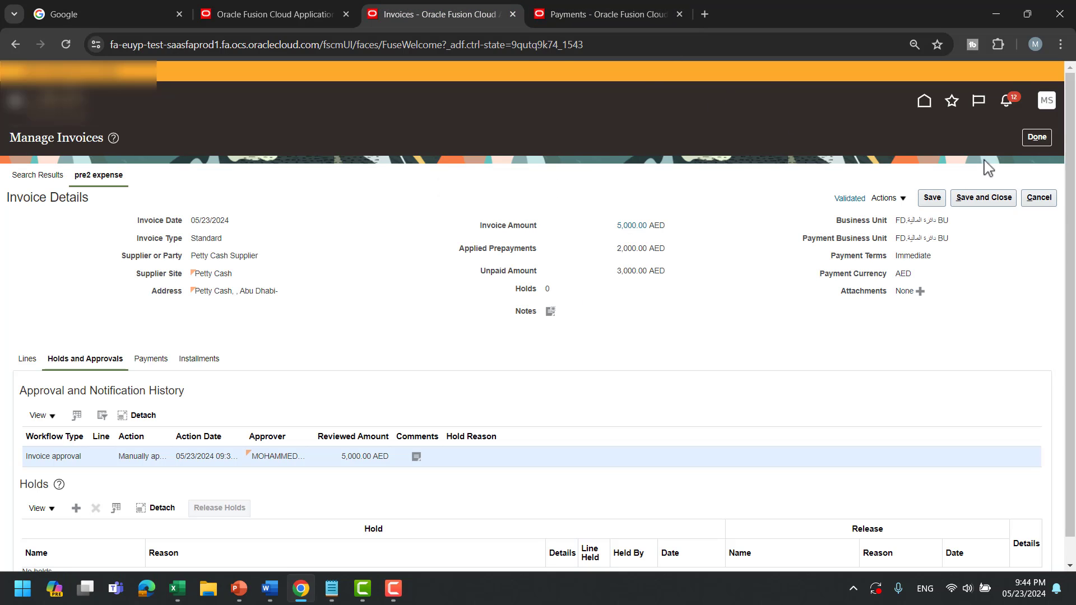
pyautogui.click(1037, 136)
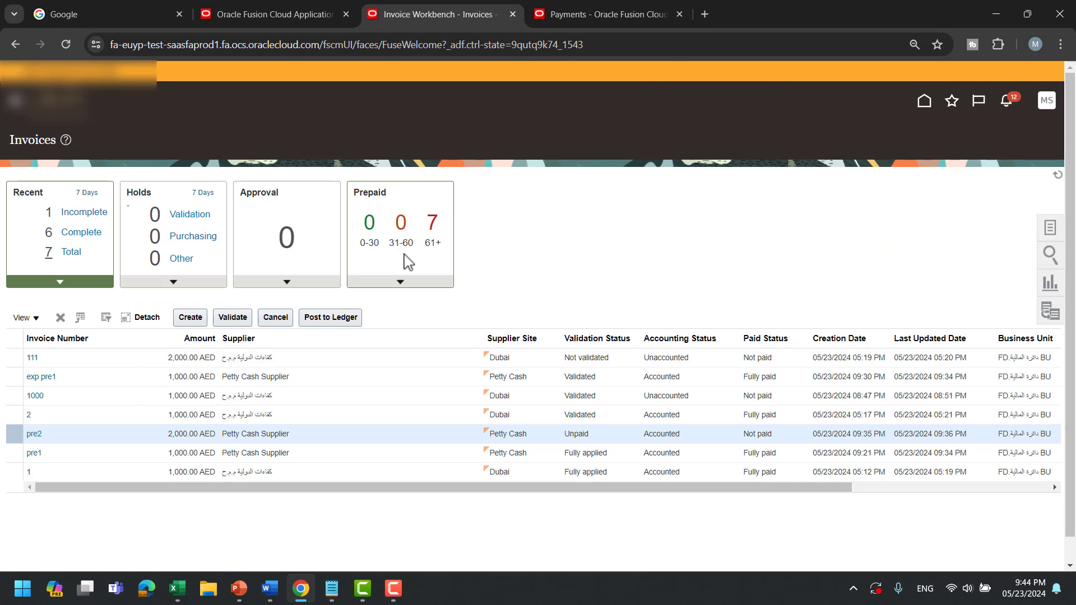
# Start a new invoice for business unit FD.دائرة المالية BU with supplier Petty Cash Supplier.
pyautogui.click(190, 317)
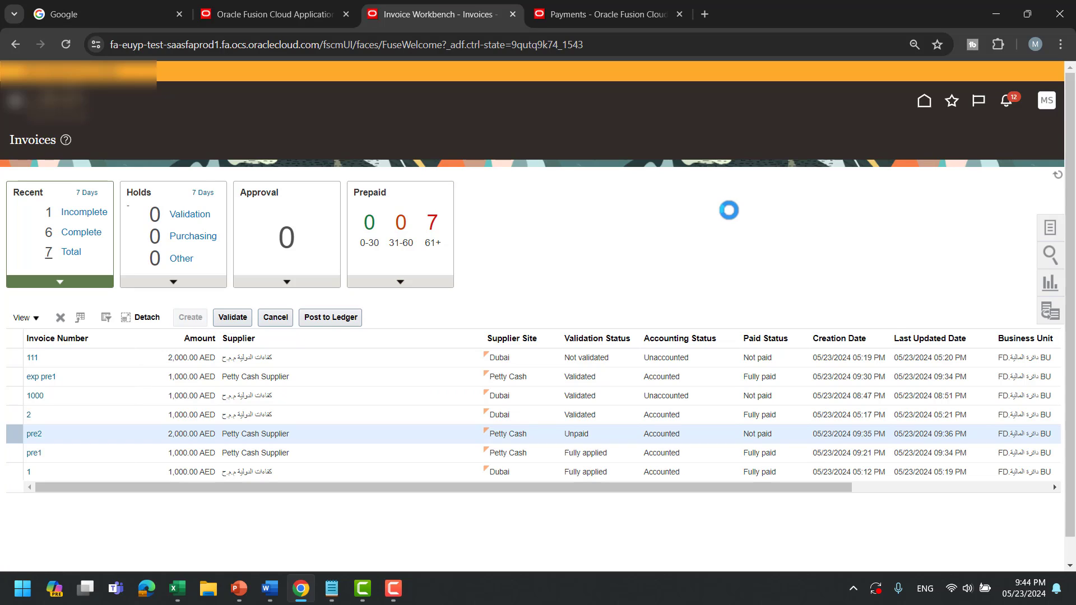
pyautogui.click(291, 254)
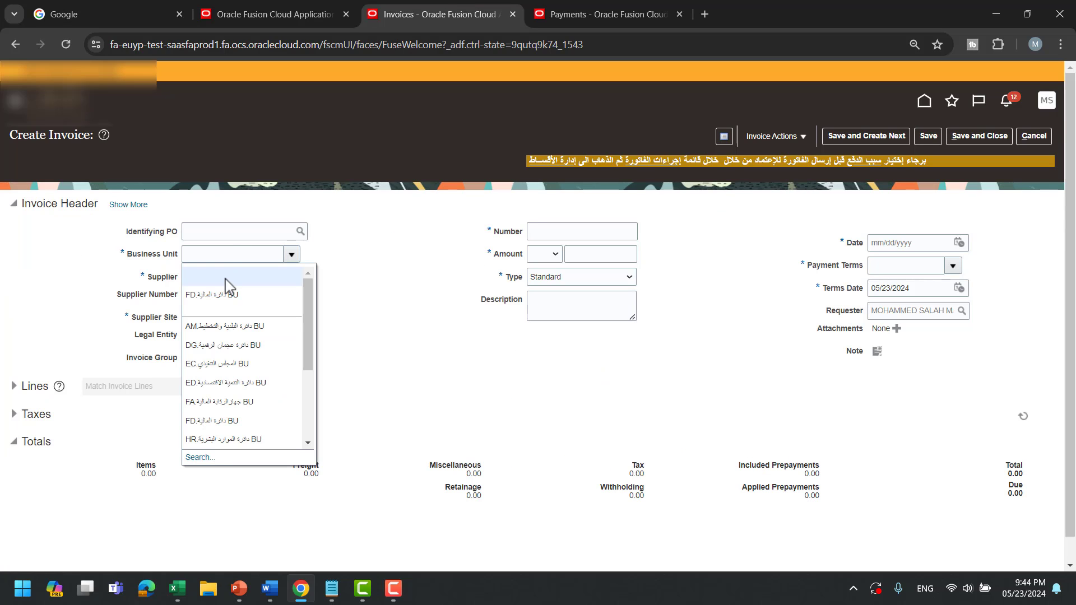
pyautogui.click(227, 278)
pyautogui.write('pett')
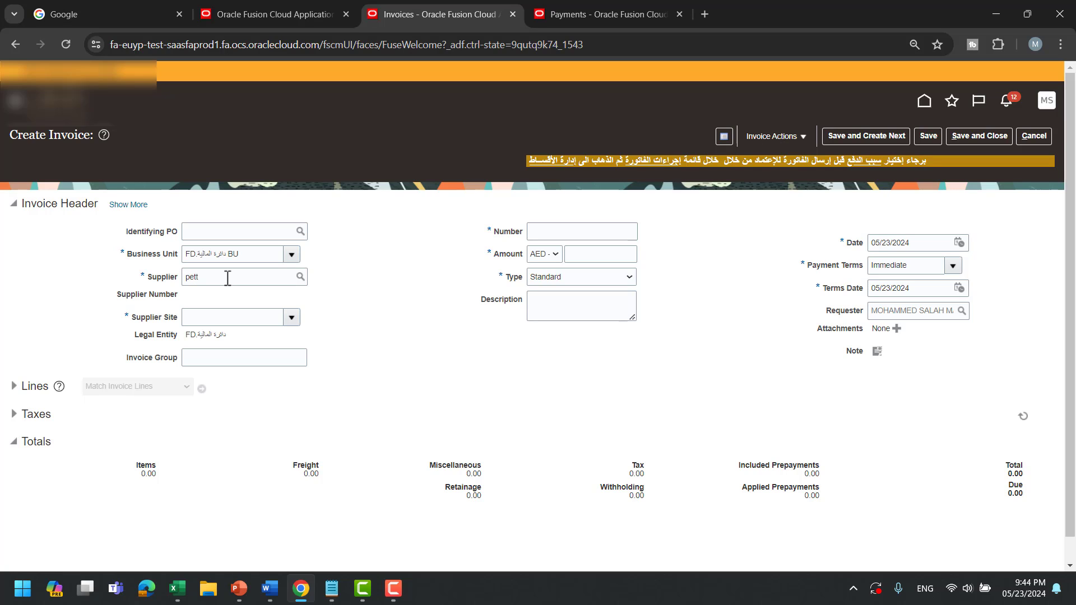
pyautogui.press('Tab')
# Set the invoice number to 3000 and the amount to 3,000 AED.
pyautogui.click(545, 232)
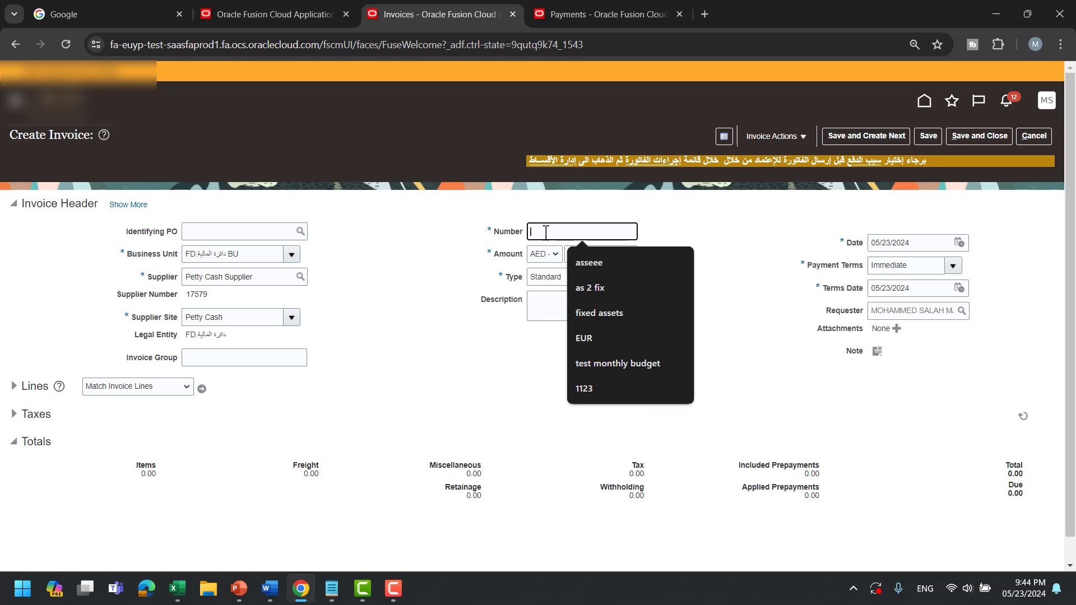
pyautogui.write('3000')
pyautogui.press('Tab')
pyautogui.press('Tab')
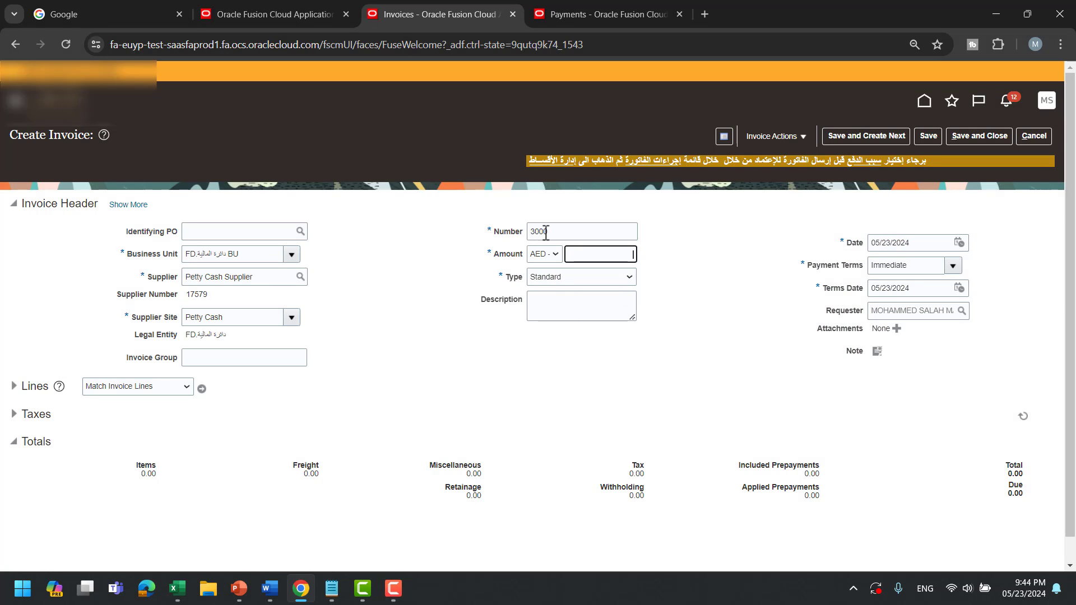
pyautogui.write('2')
pyautogui.press('BackSpace')
pyautogui.write('3')
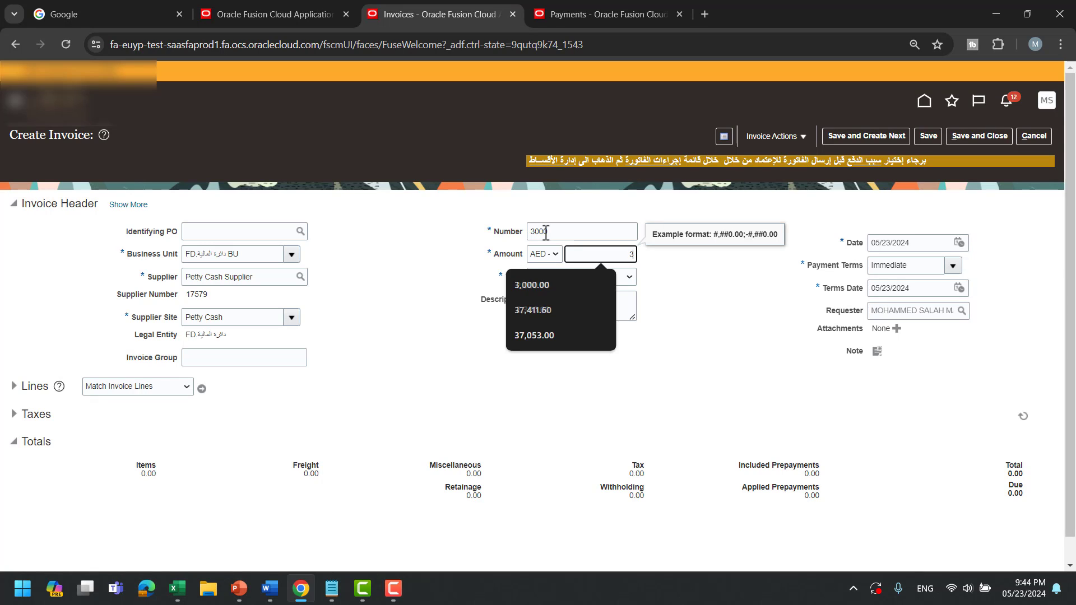
pyautogui.write('000')
pyautogui.press('Tab')
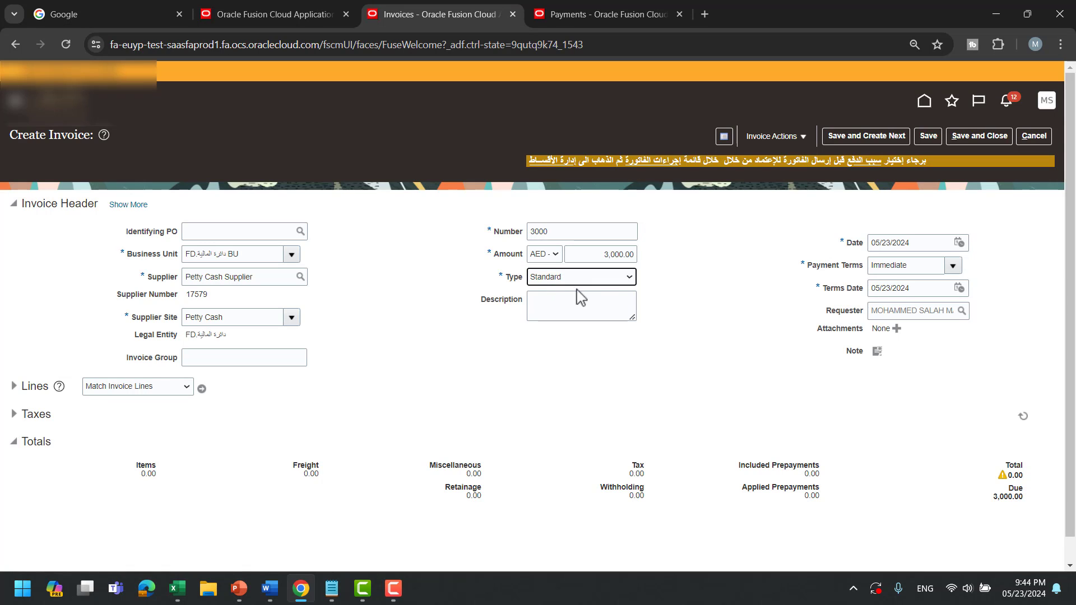
# Set the invoice type to Prepayment and turn off Allow prepayment application in the expanded header.
pyautogui.click(576, 283)
pyautogui.click(578, 298)
pyautogui.click(128, 205)
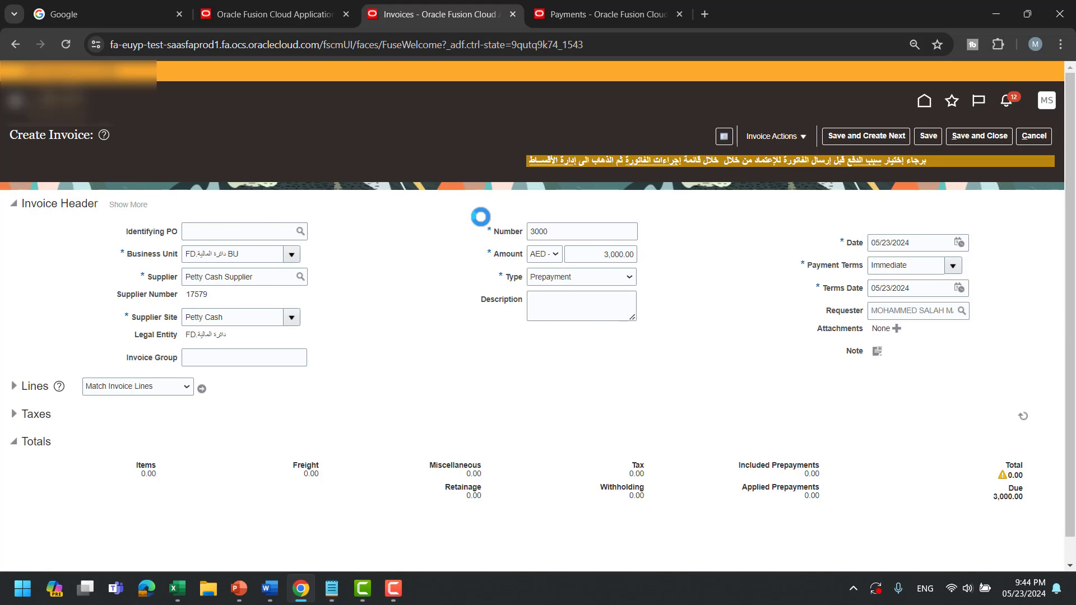
pyautogui.click(532, 408)
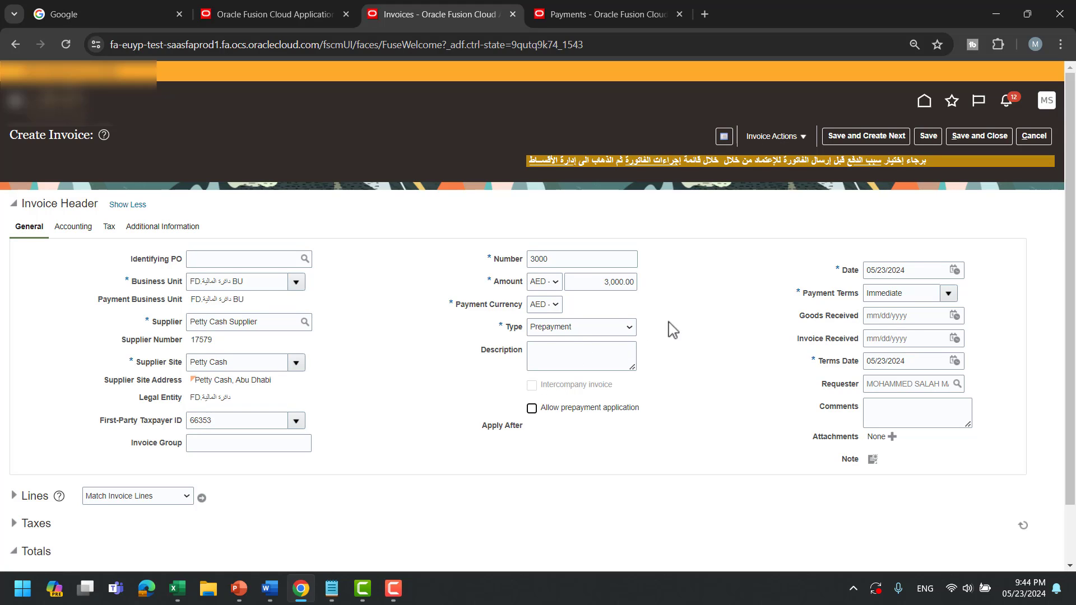
# Expand the invoice lines and set the amount of item line 1 to 3,000.
pyautogui.scroll(-2, 778, 289)
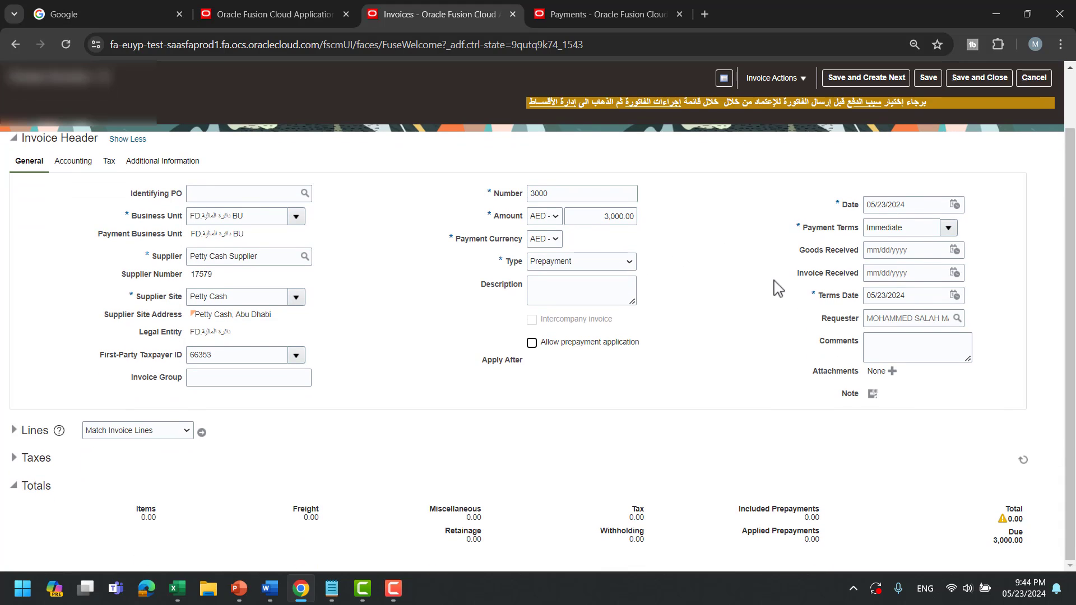
pyautogui.click(14, 430)
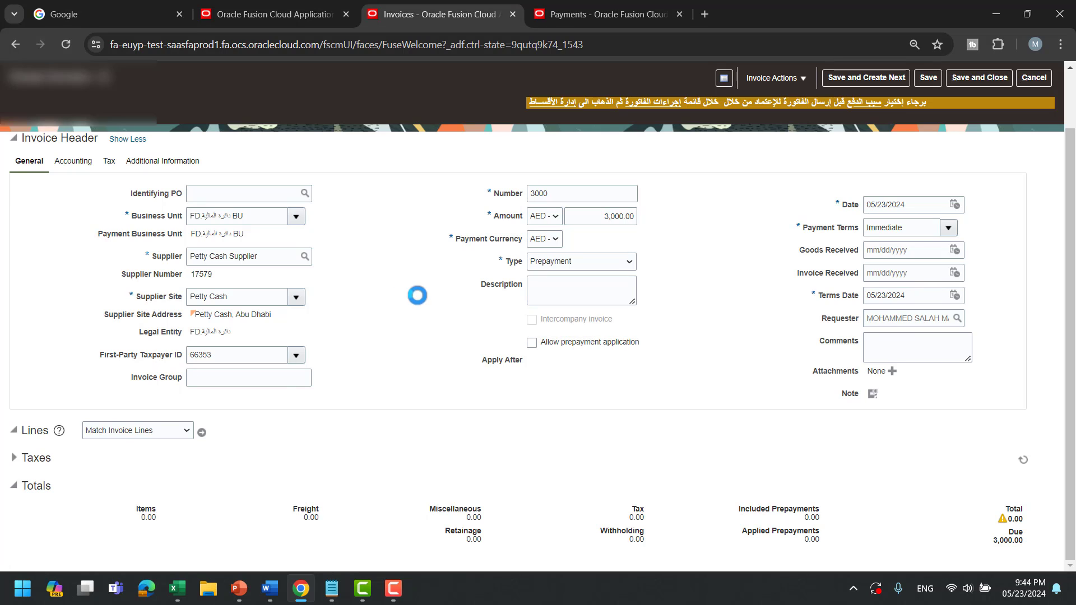
pyautogui.scroll(-3, 331, 399)
pyautogui.click(190, 337)
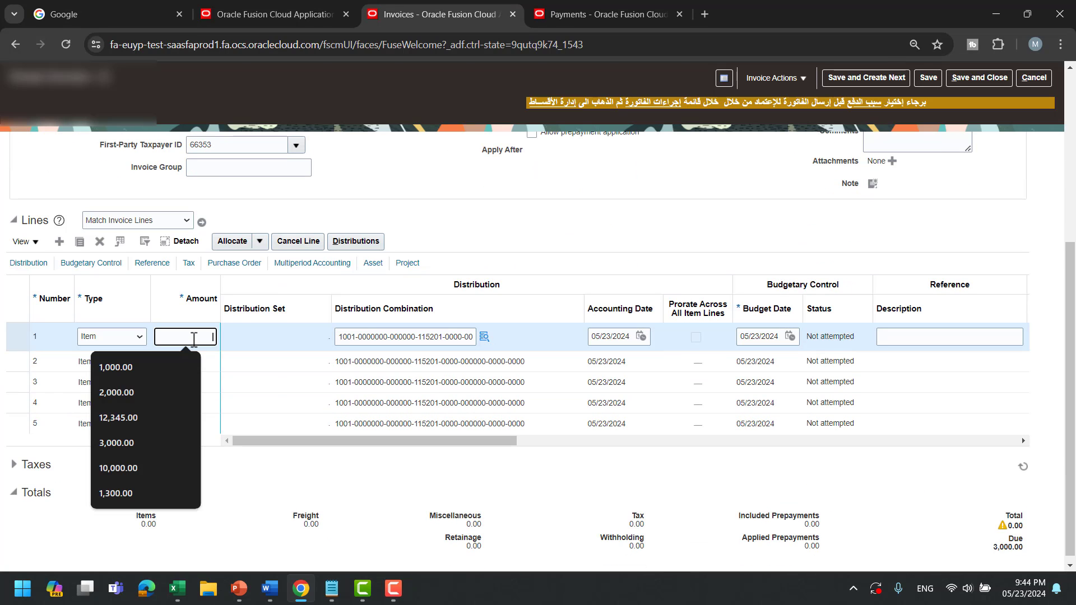
pyautogui.write('3,00')
pyautogui.write('00')
pyautogui.press('Tab')
pyautogui.press('Tab')
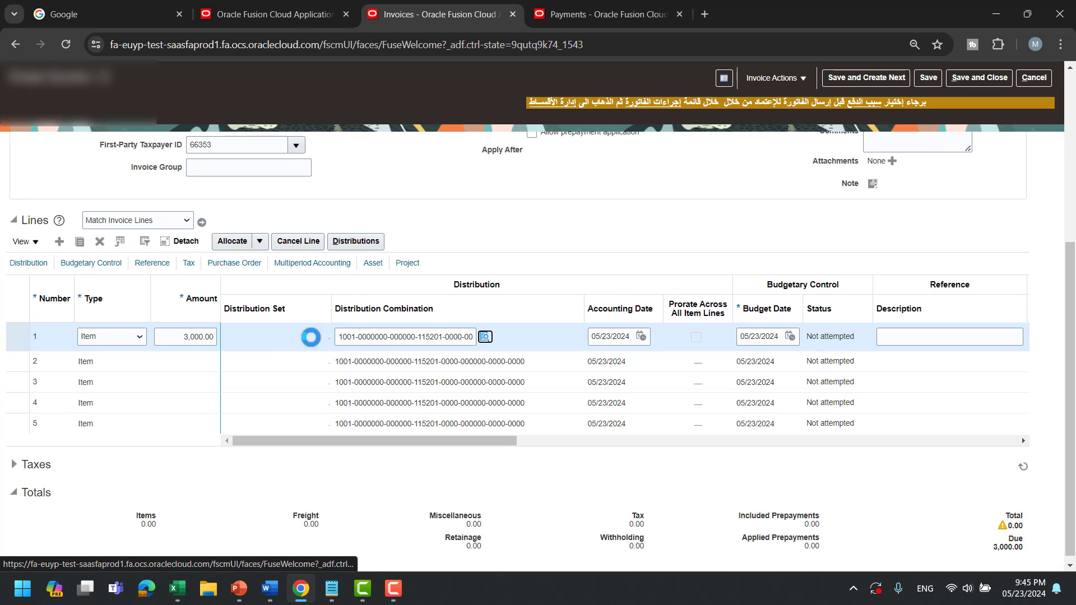
# Set the user-defined fiscal classification of invoice line 1 to Not Applicable and save the invoice.
pyautogui.moveTo(505, 448); pyautogui.dragTo(781, 389)
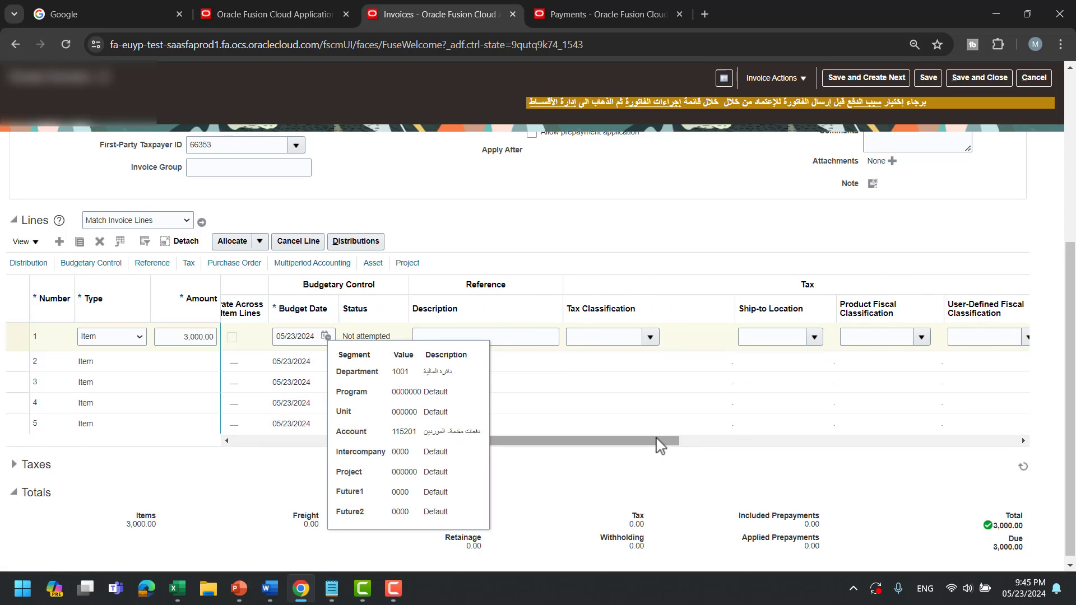
pyautogui.moveTo(663, 442); pyautogui.dragTo(802, 364)
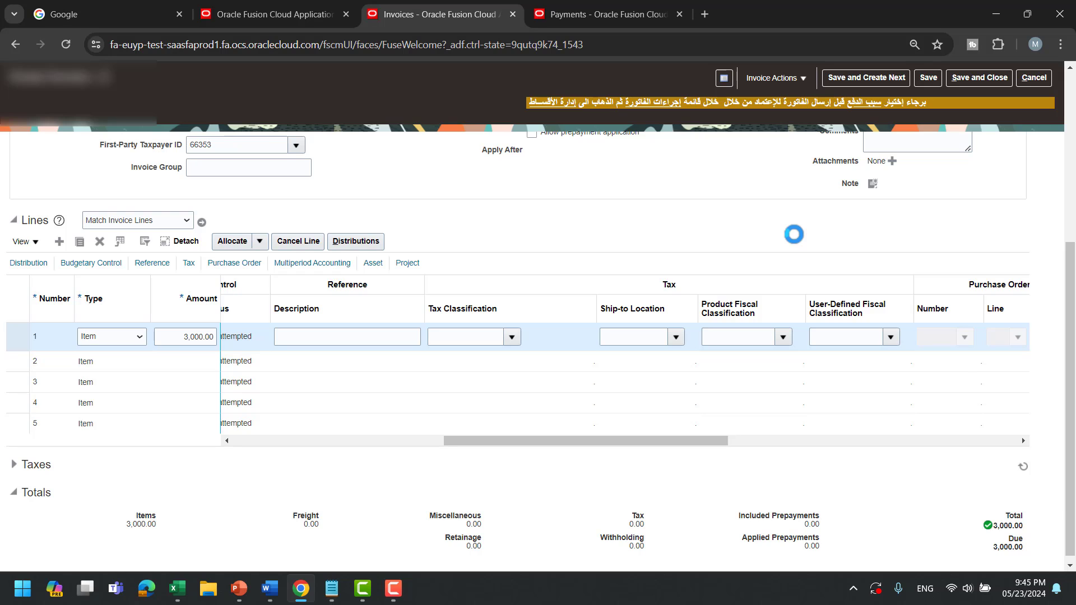
pyautogui.click(817, 382)
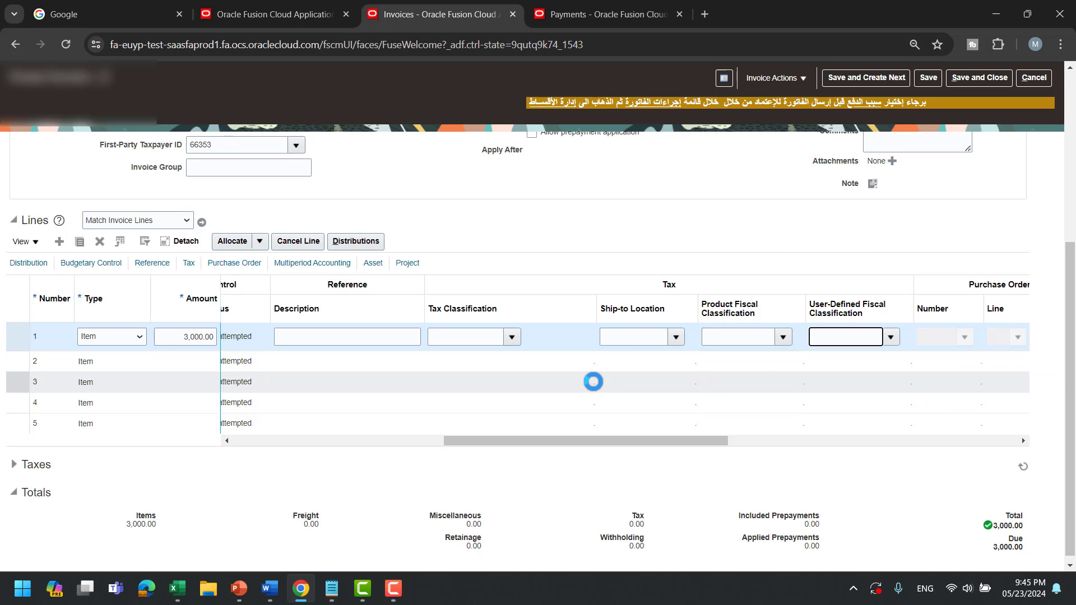
pyautogui.scroll(5, 587, 396)
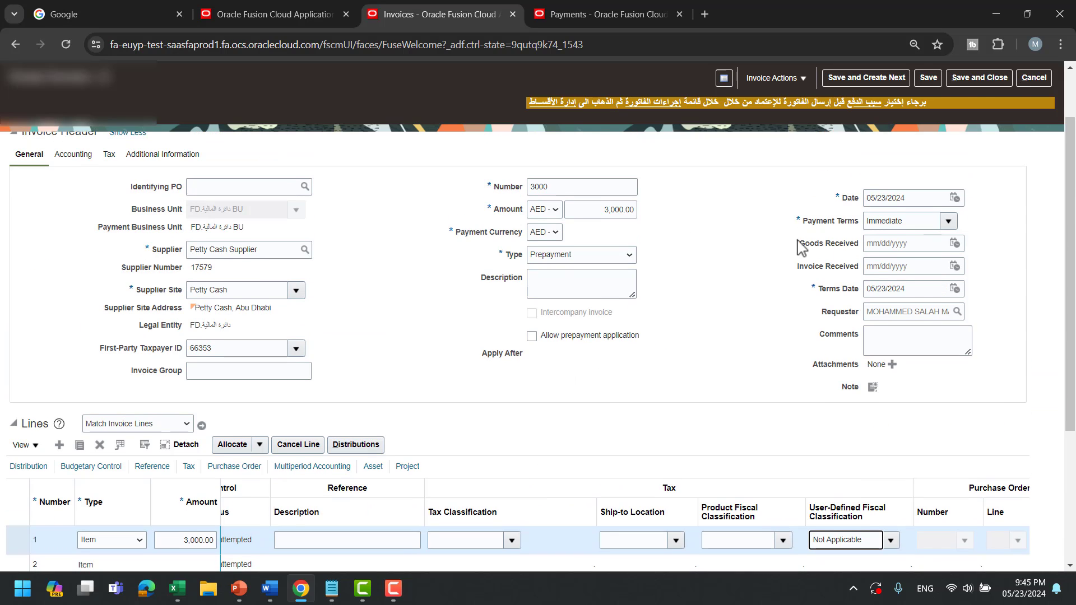
pyautogui.click(930, 136)
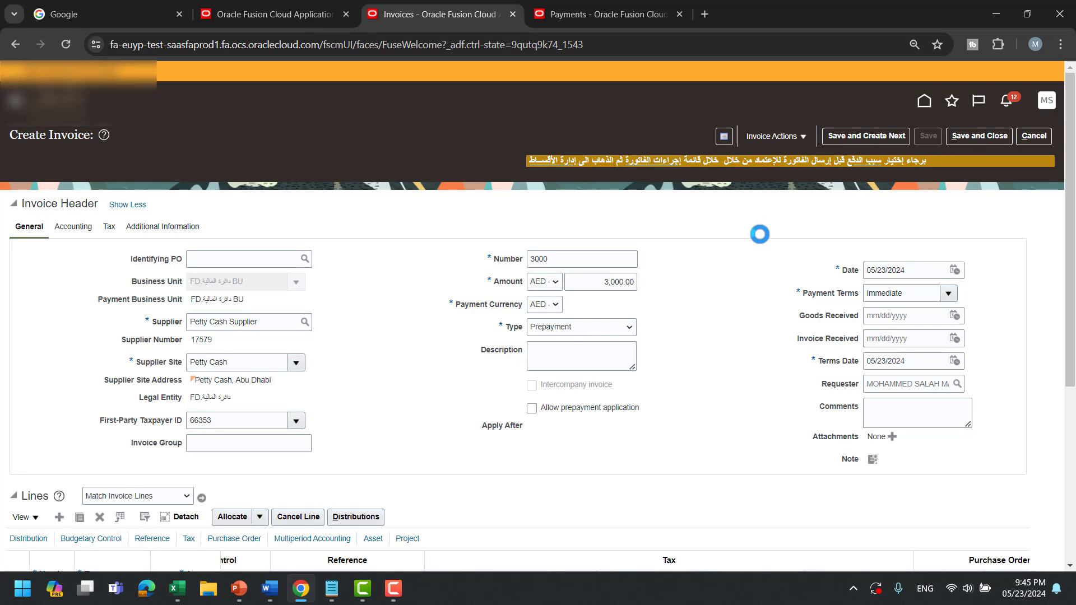
# Validate prepayment invoice 3000 and approve it.
pyautogui.click(773, 137)
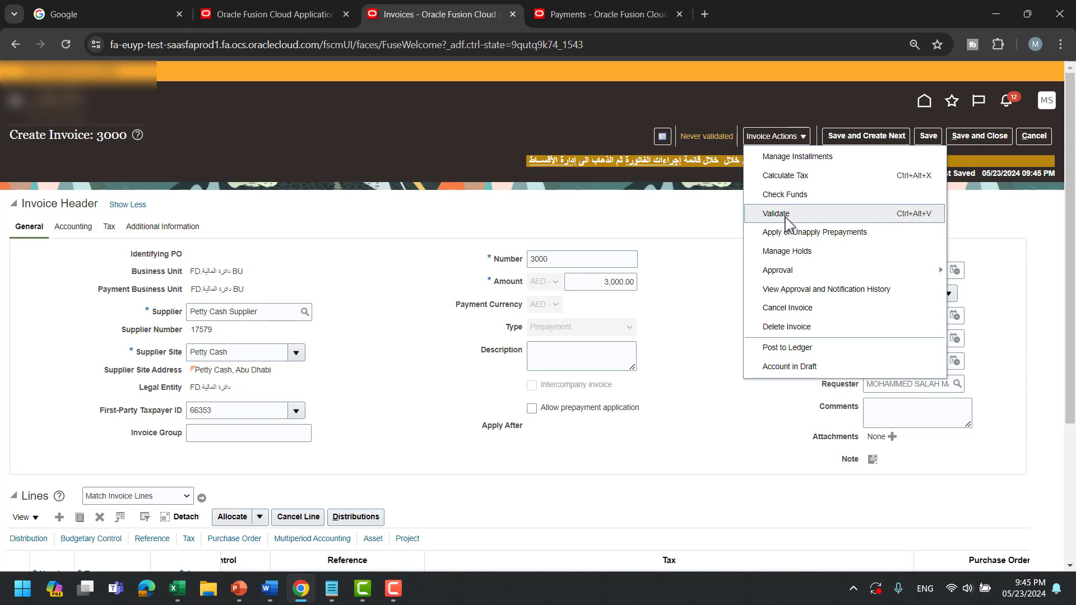
pyautogui.click(768, 212)
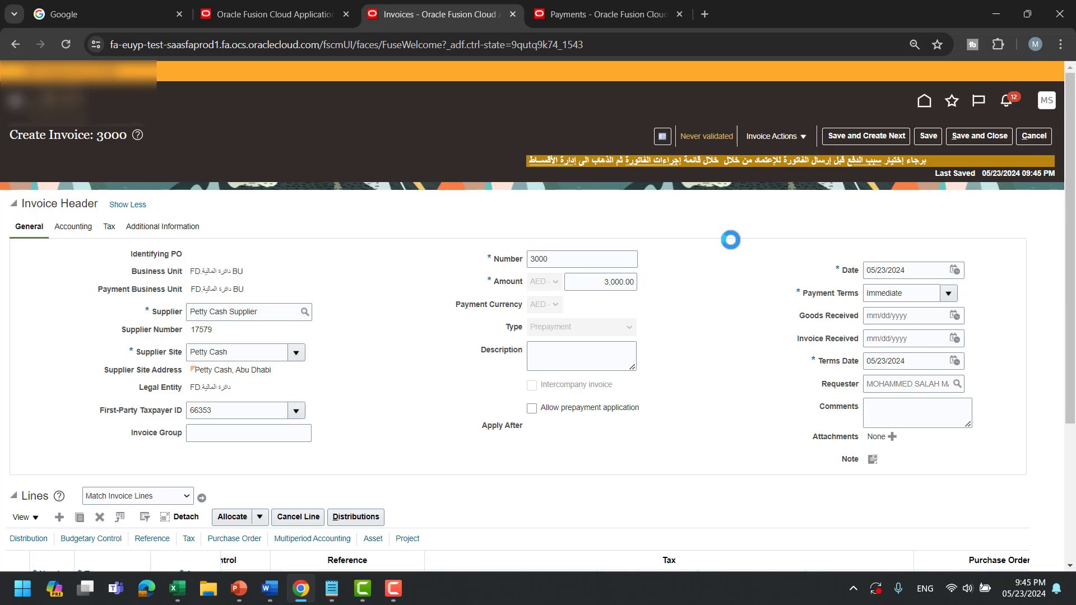
pyautogui.click(771, 137)
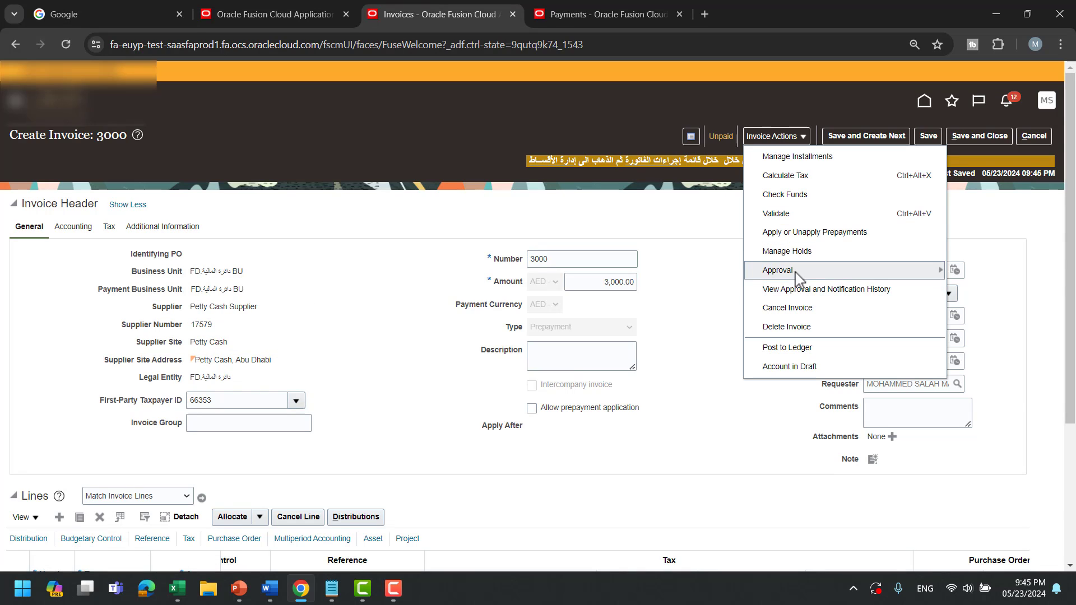
pyautogui.moveTo(799, 275)
pyautogui.click(986, 331)
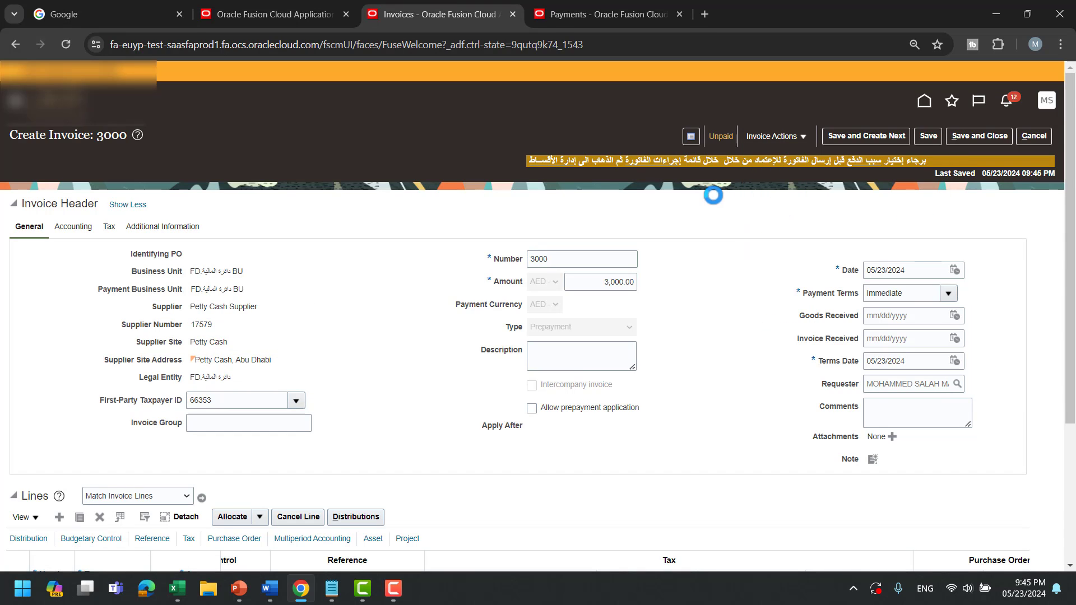
# In the invoice's installments, set the payment reason to Government goods and services embassies etc, choose the payment method and save.
pyautogui.click(773, 138)
pyautogui.click(807, 158)
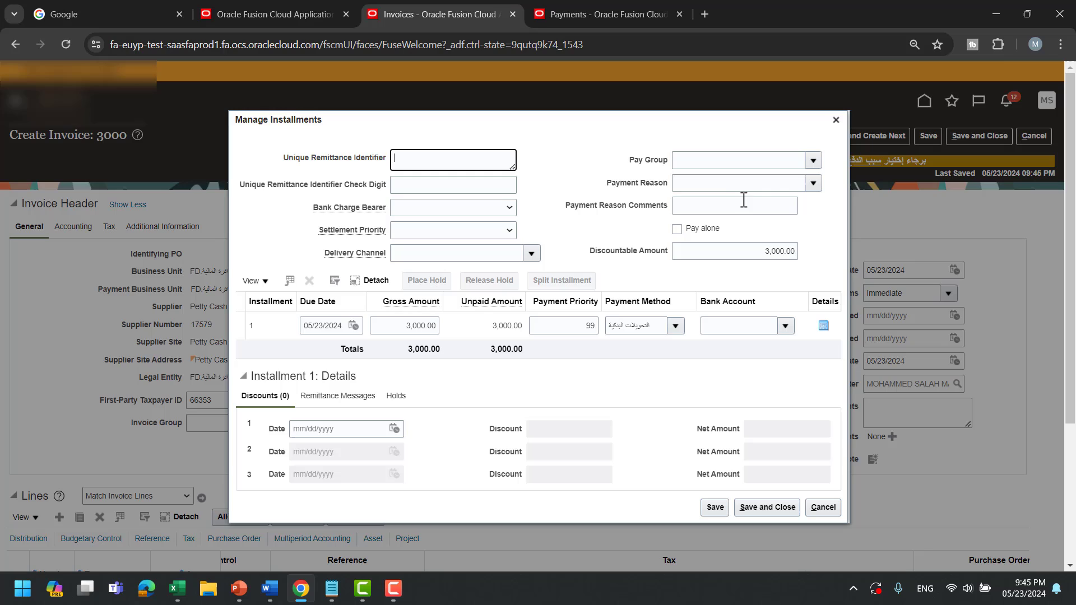
pyautogui.click(733, 184)
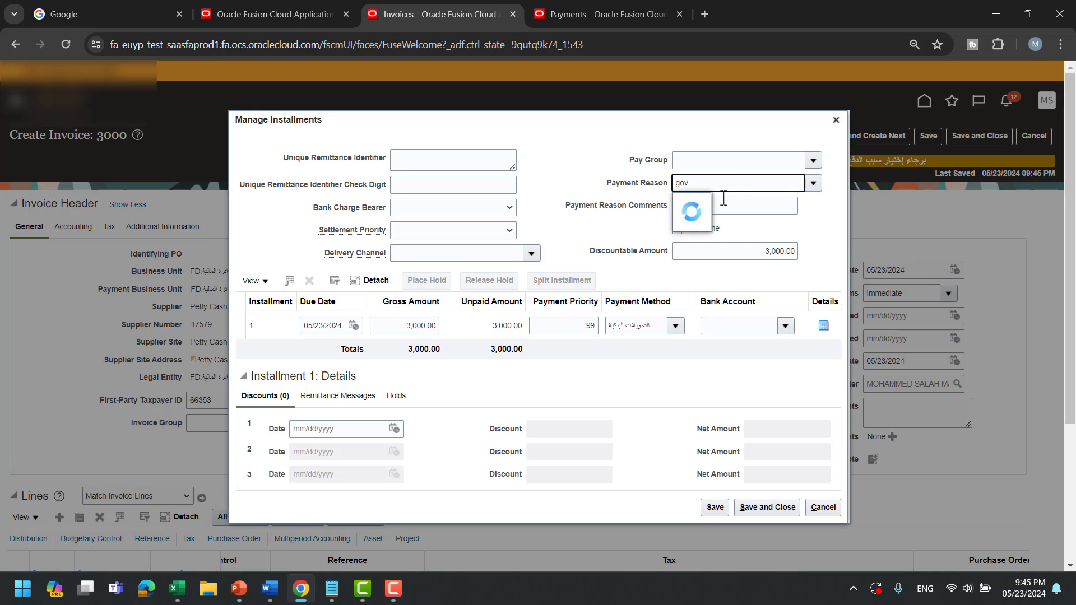
pyautogui.click(725, 221)
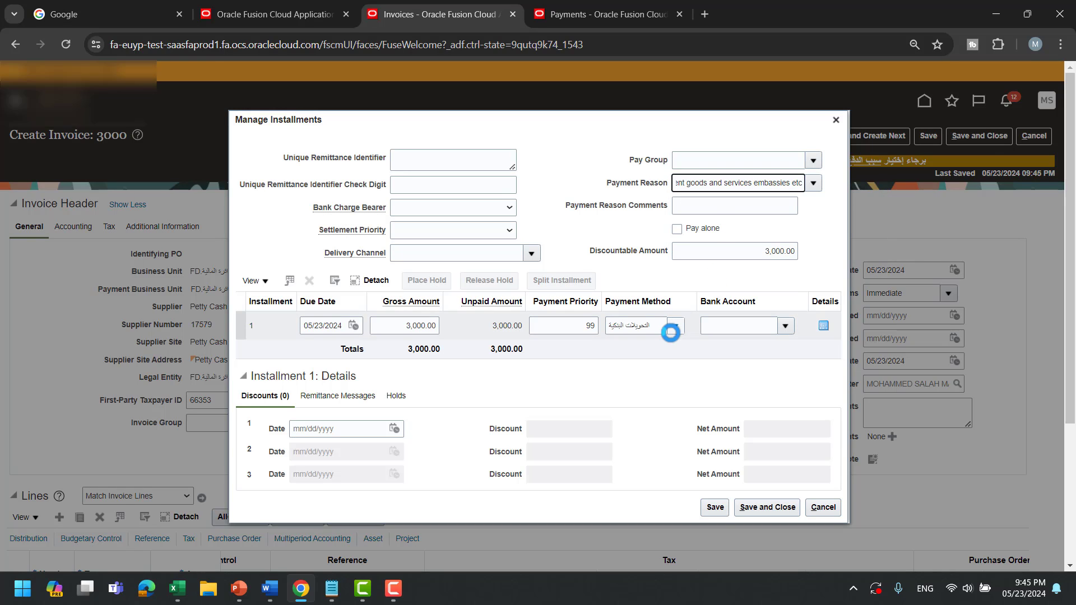
pyautogui.click(673, 331)
pyautogui.click(666, 349)
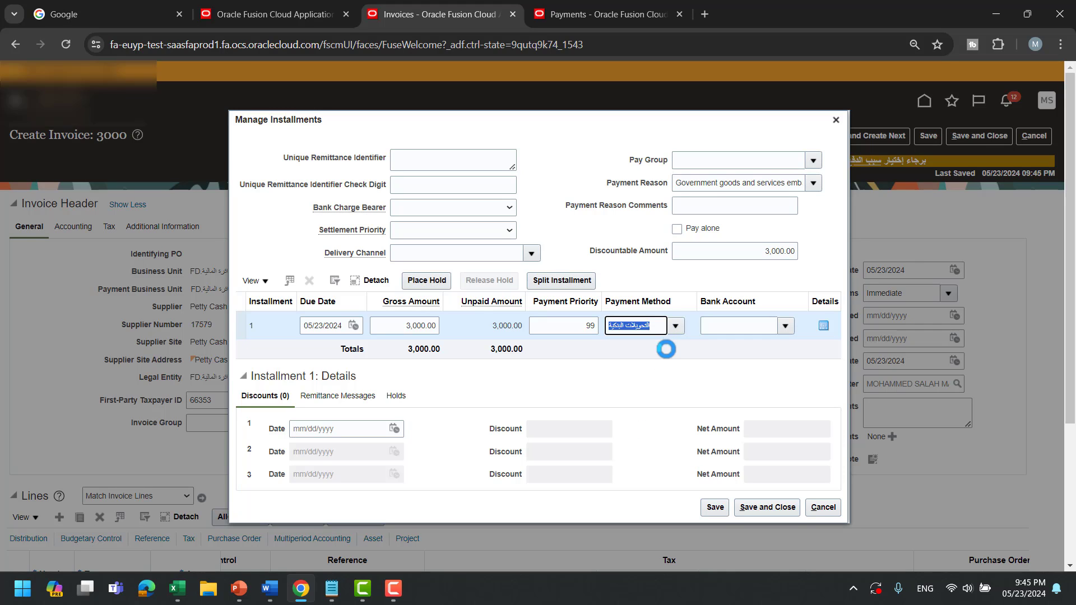
pyautogui.click(784, 506)
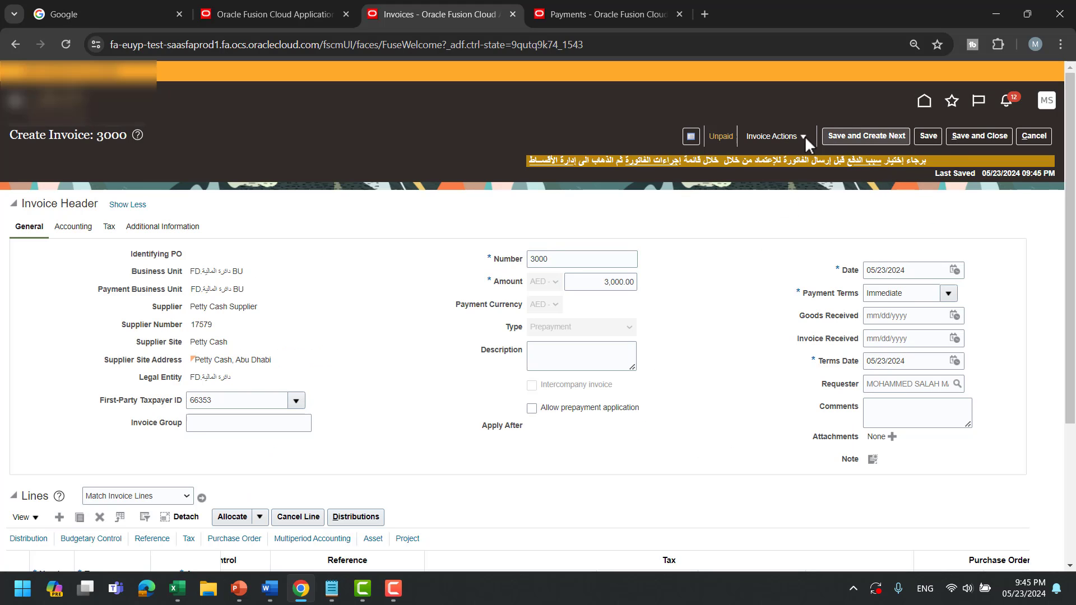
# Post prepayment invoice 3000 to the ledger.
pyautogui.click(803, 138)
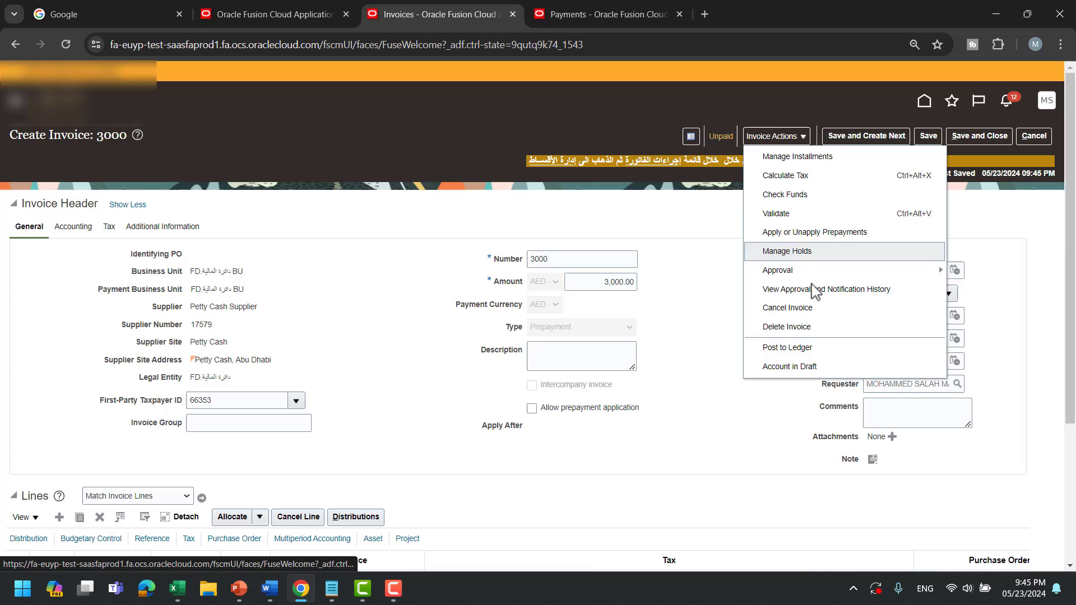
pyautogui.click(809, 350)
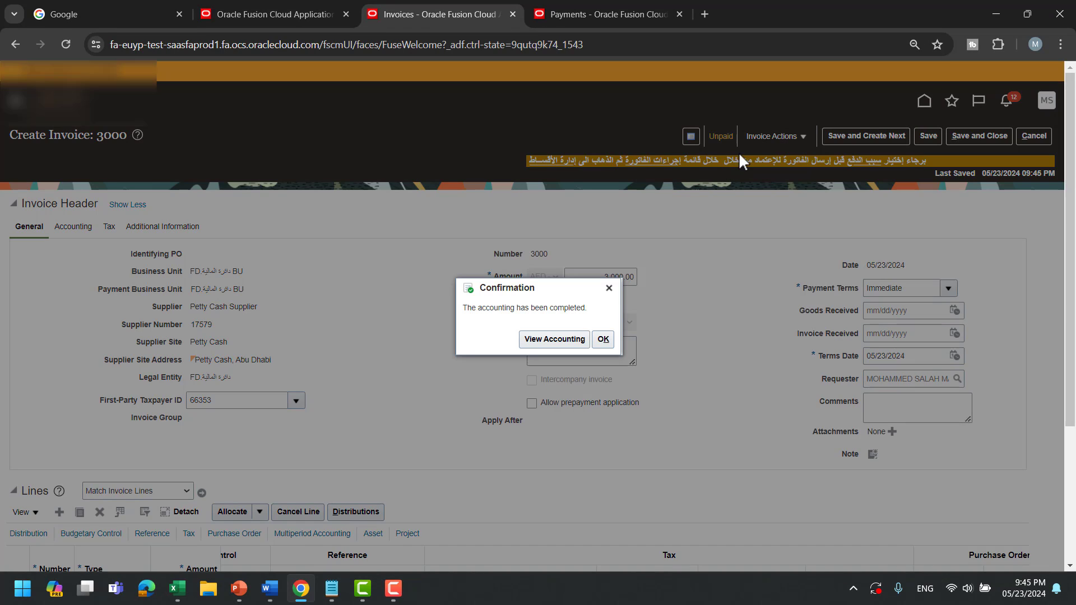
# Start a new payment on the Payments page for business unit FD.دائرة المالية BU with supplier Petty Cash Supplier.
pyautogui.click(603, 14)
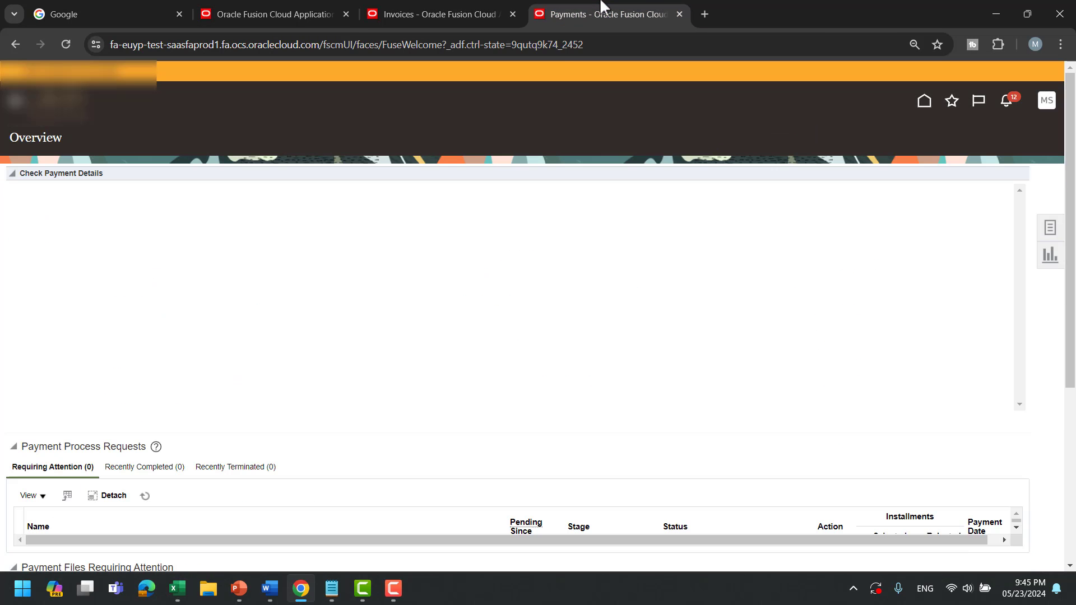
pyautogui.click(1050, 228)
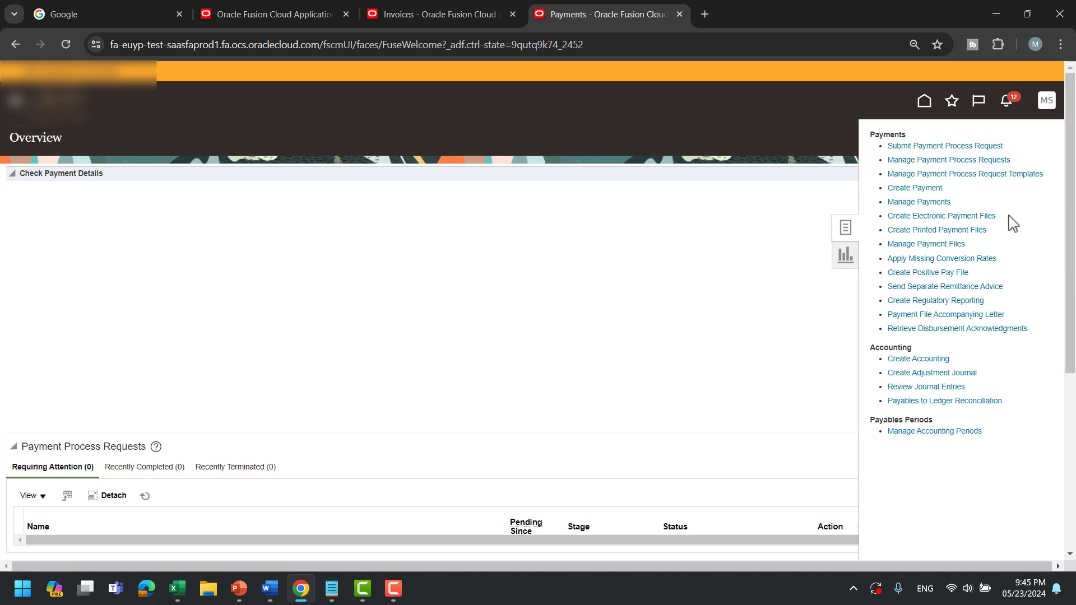
pyautogui.click(911, 188)
pyautogui.click(359, 206)
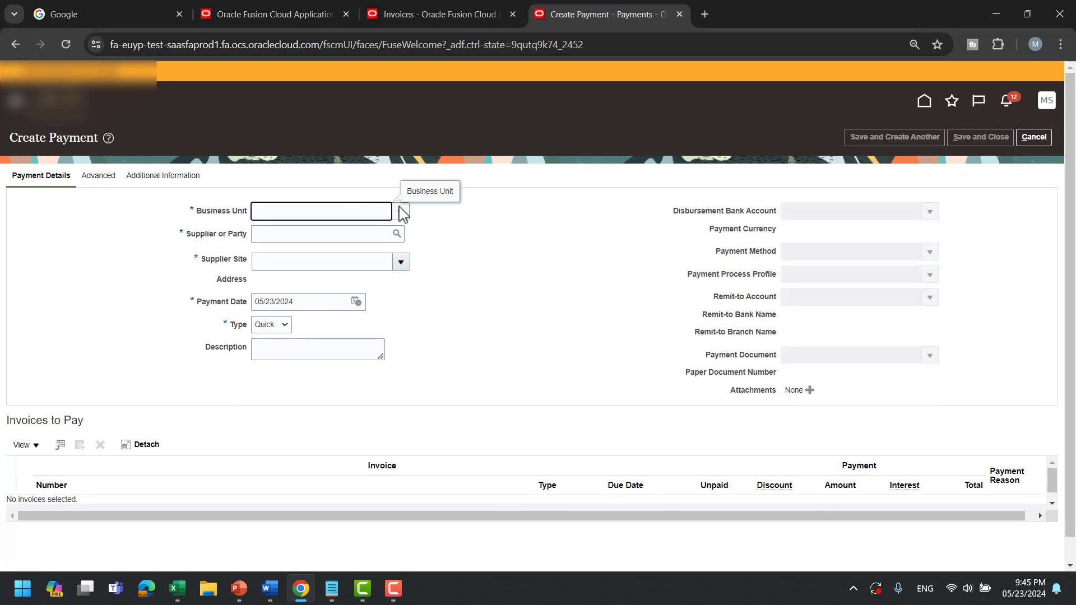
pyautogui.click(404, 212)
pyautogui.press('Escape')
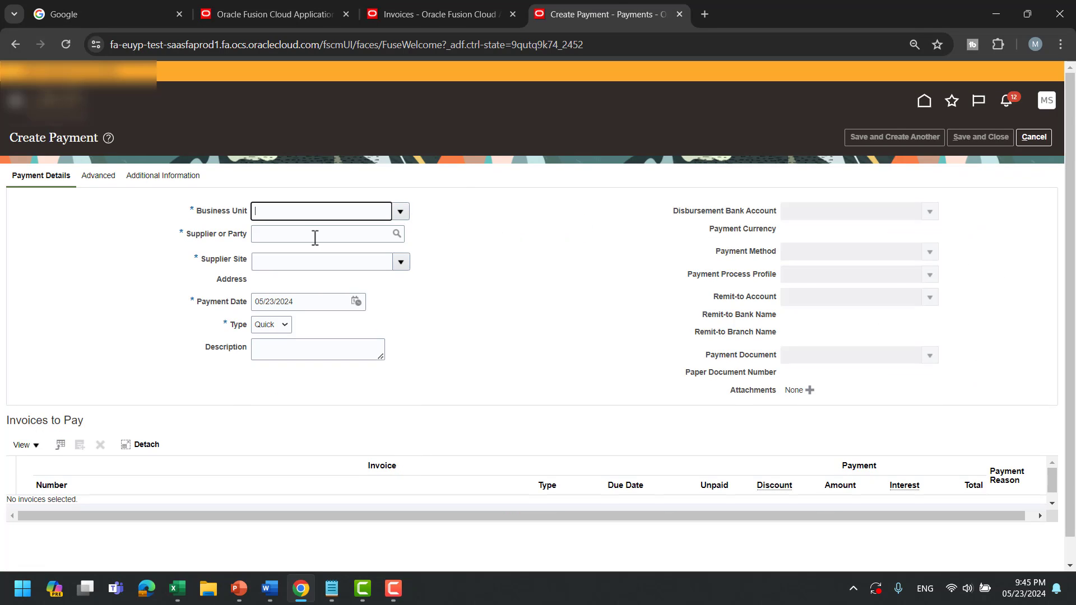
pyautogui.click(315, 238)
pyautogui.write('pet')
pyautogui.press('Tab')
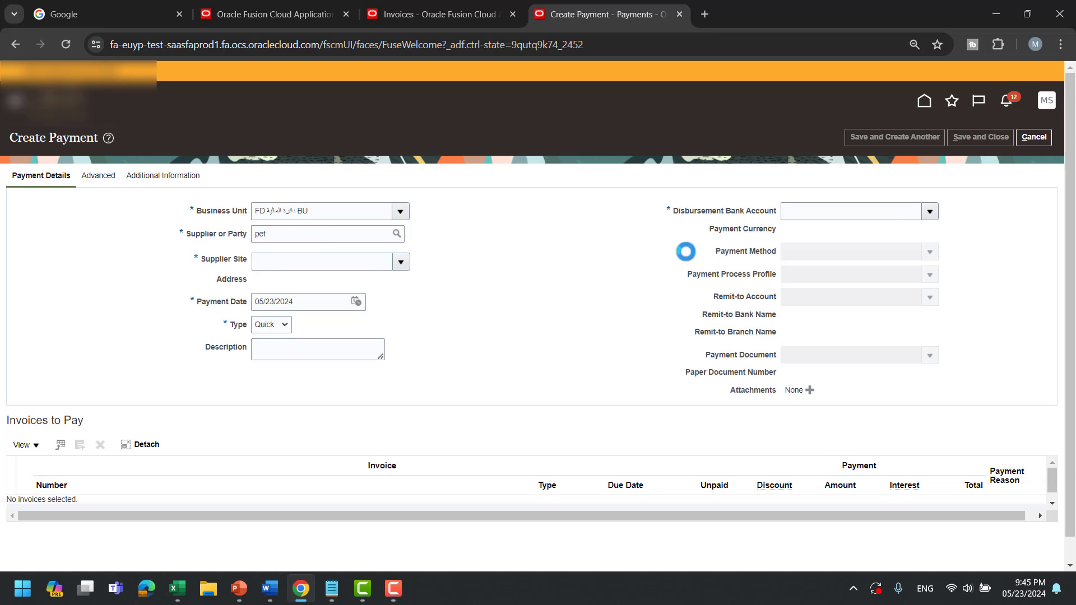
# Set the disbursement bank account to دبي الإسلامي – مدفوعات, the payment method to Check and the process profile to DIB Electronic Checks.
pyautogui.click(929, 214)
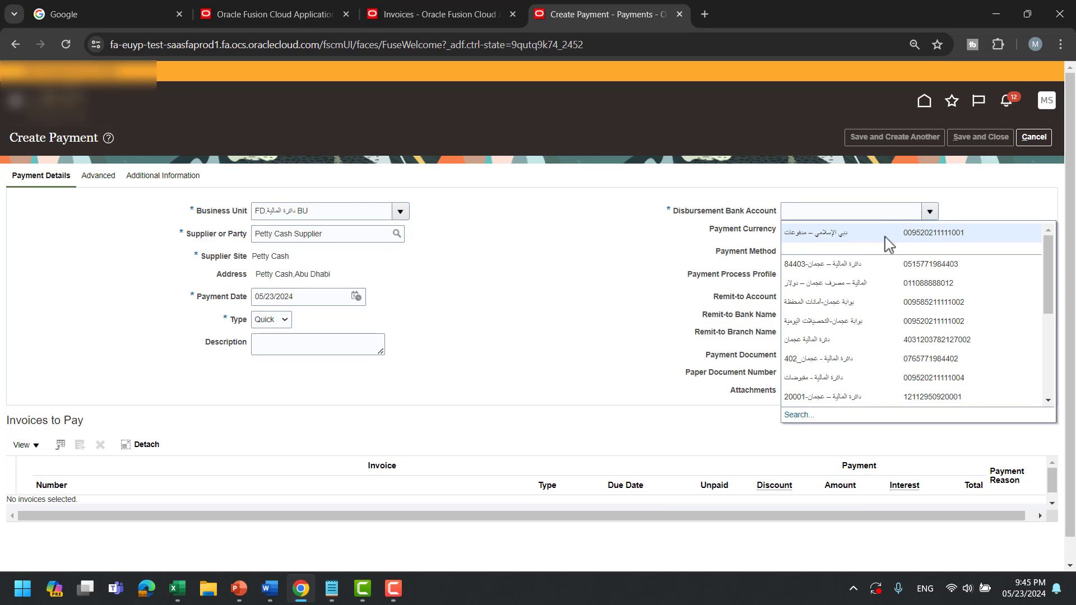
pyautogui.click(869, 238)
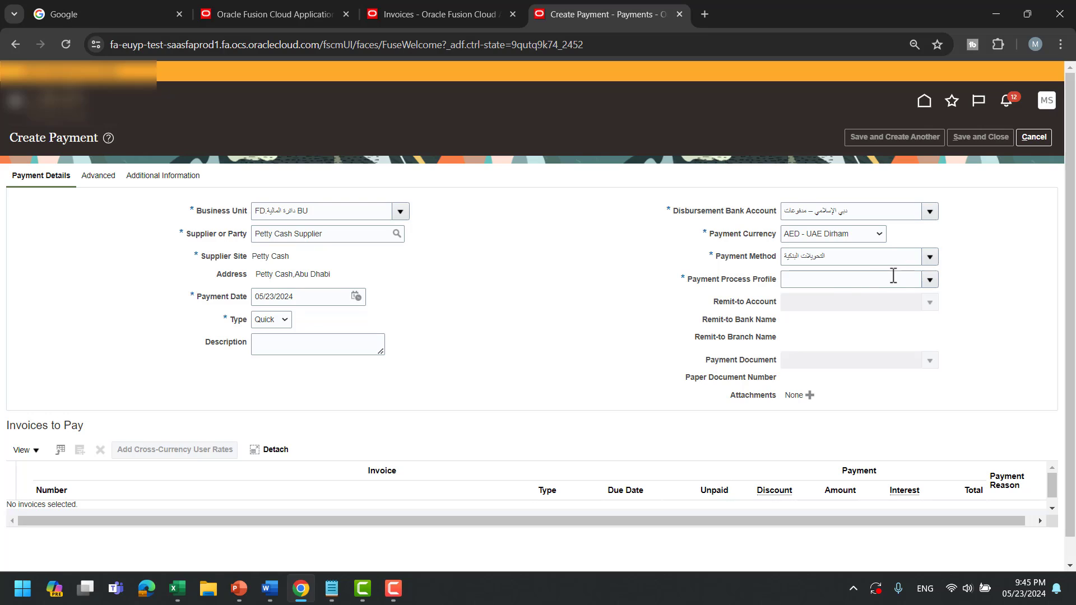
pyautogui.click(805, 279)
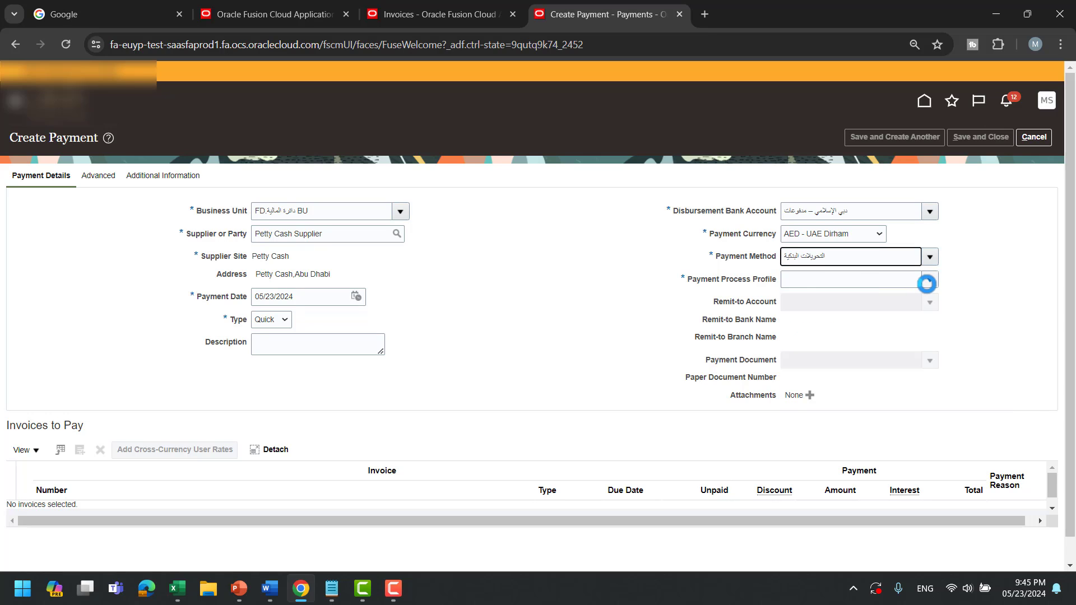
pyautogui.click(933, 281)
pyautogui.click(807, 310)
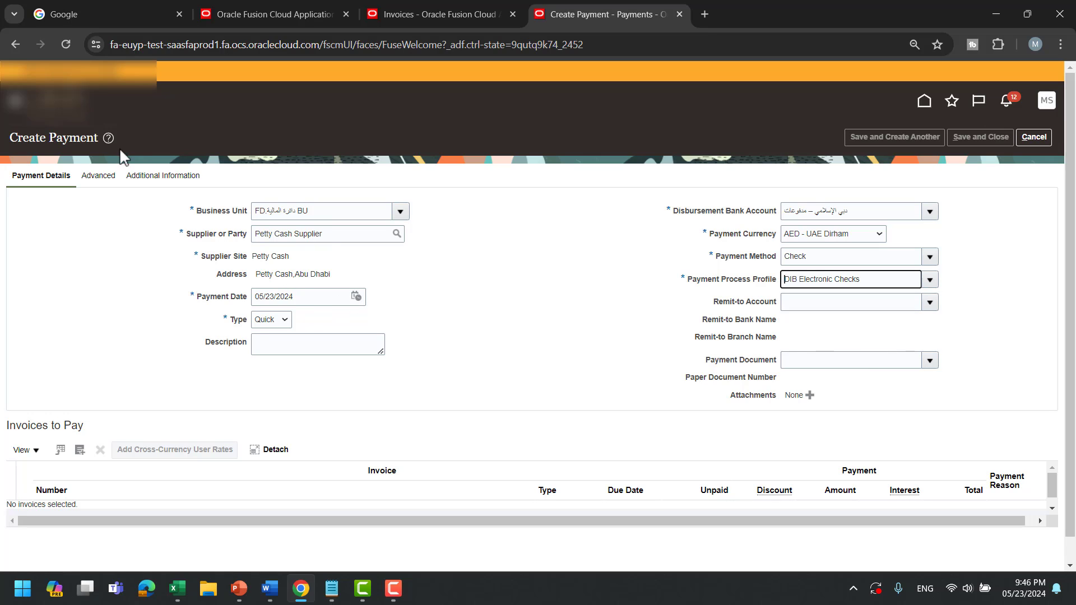
# Enter pre3 as the payment reason in the payment's additional information and return to the payment details.
pyautogui.click(144, 177)
pyautogui.click(196, 210)
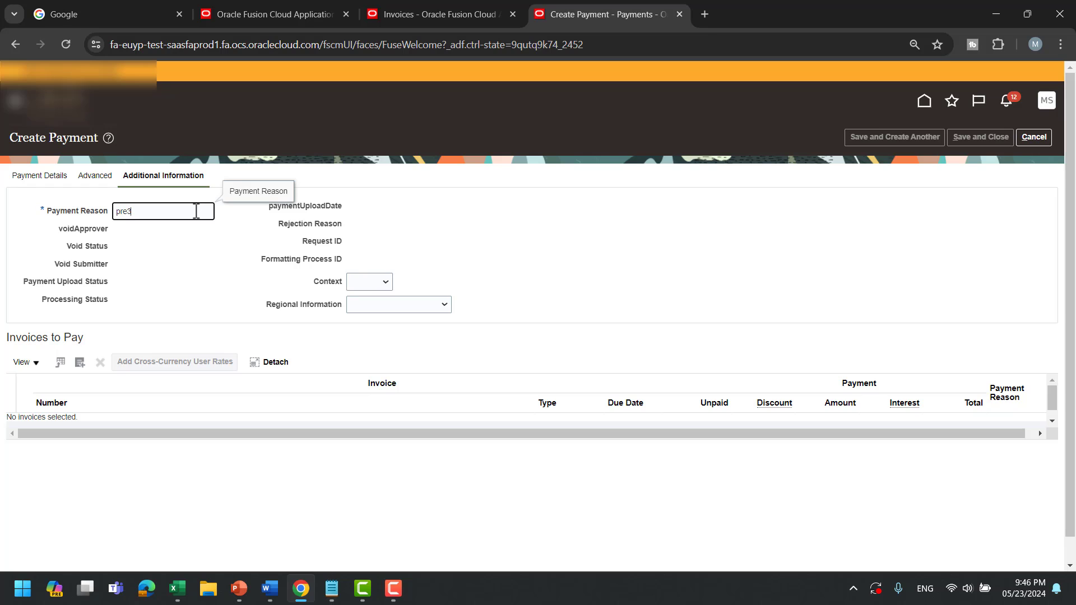
pyautogui.click(66, 178)
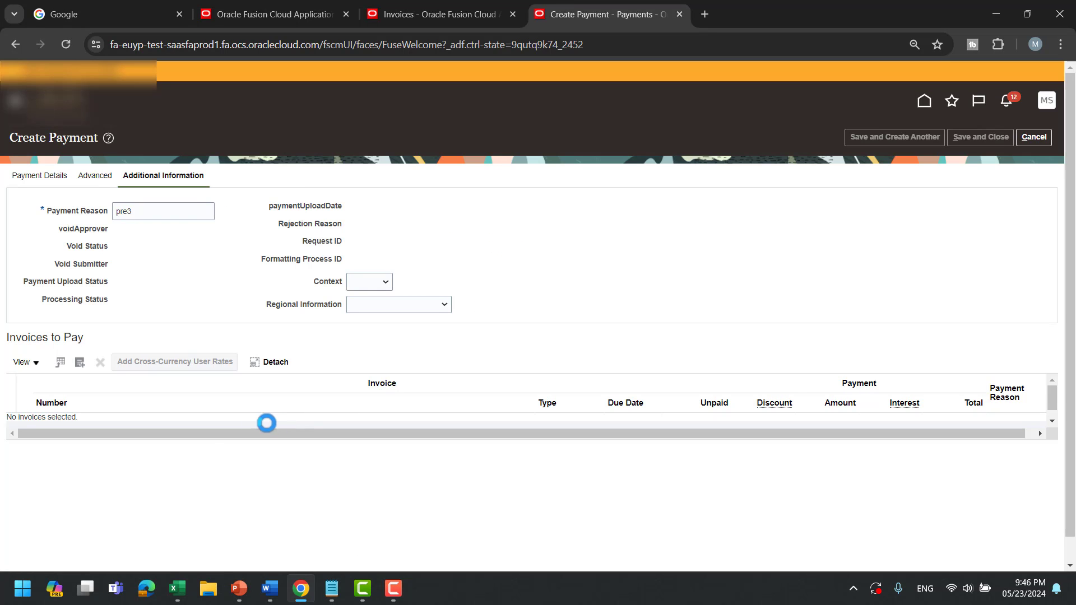
# Add prepayment invoice 3000 to the invoices to pay, then save and close the payment.
pyautogui.click(80, 451)
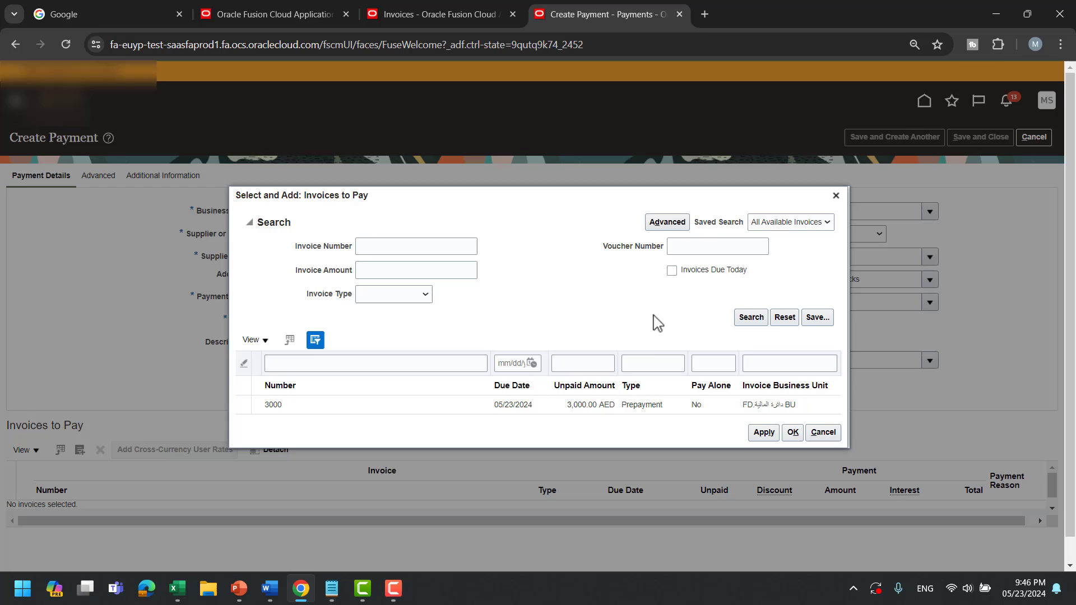
pyautogui.click(563, 405)
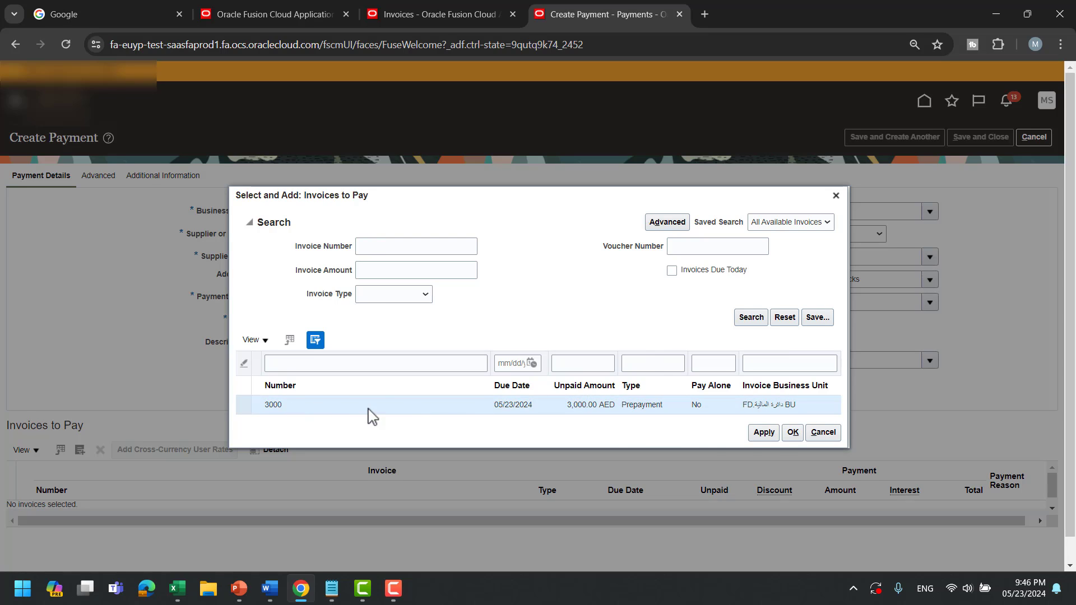
pyautogui.click(793, 433)
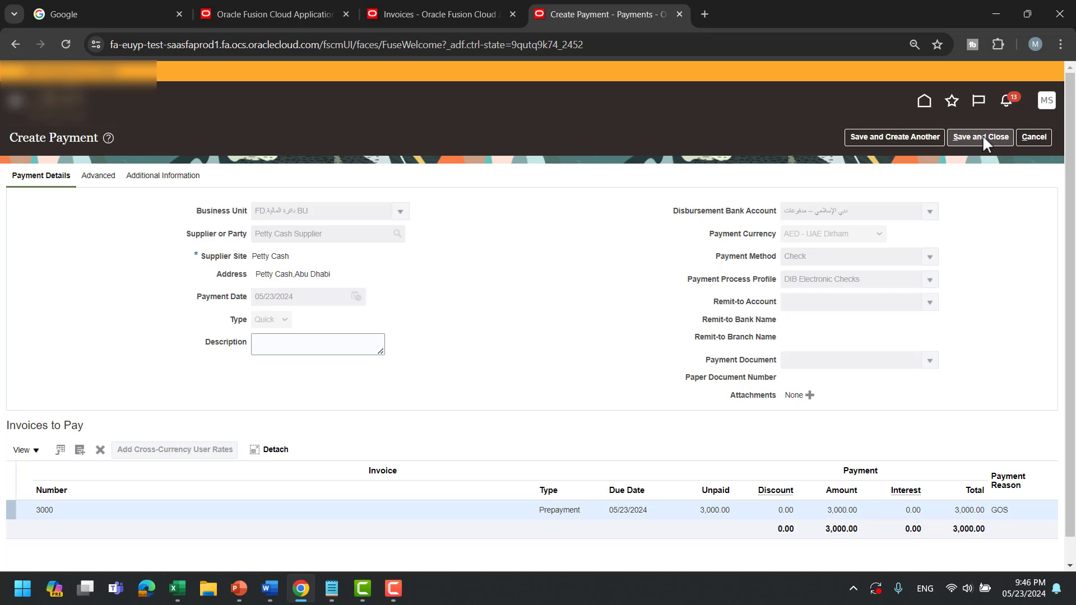
pyautogui.click(985, 141)
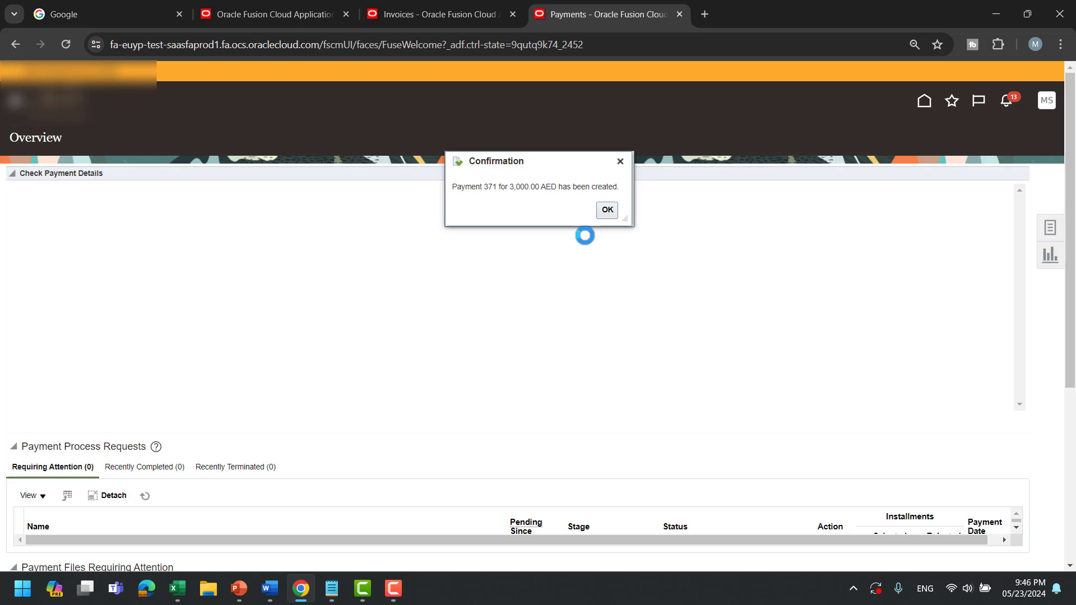
pyautogui.click(610, 210)
# Return to invoice 3000 and save it to refresh its payment status.
pyautogui.click(477, 11)
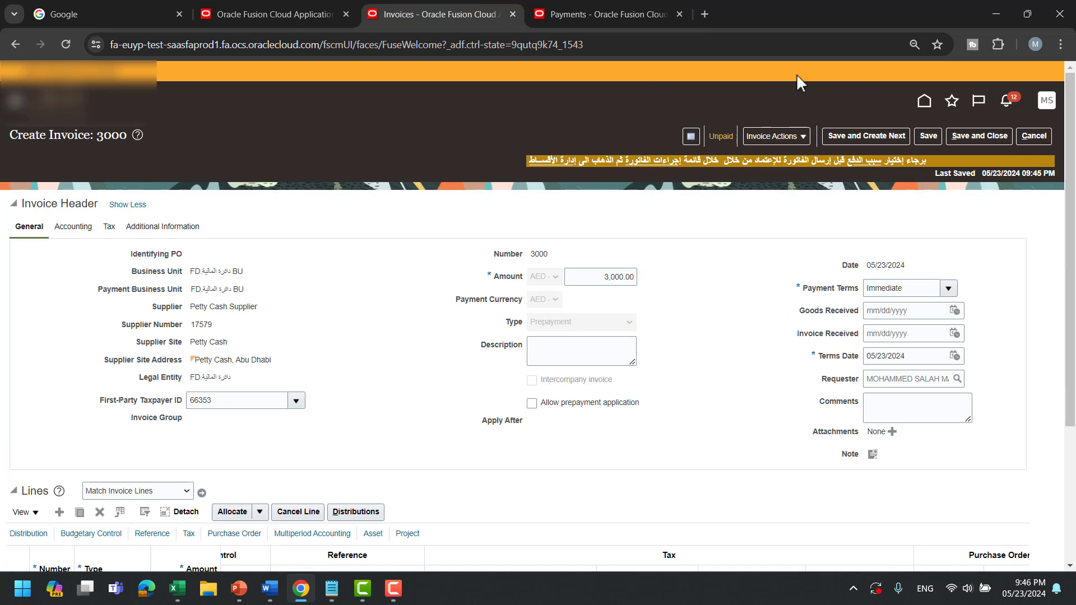
pyautogui.click(996, 136)
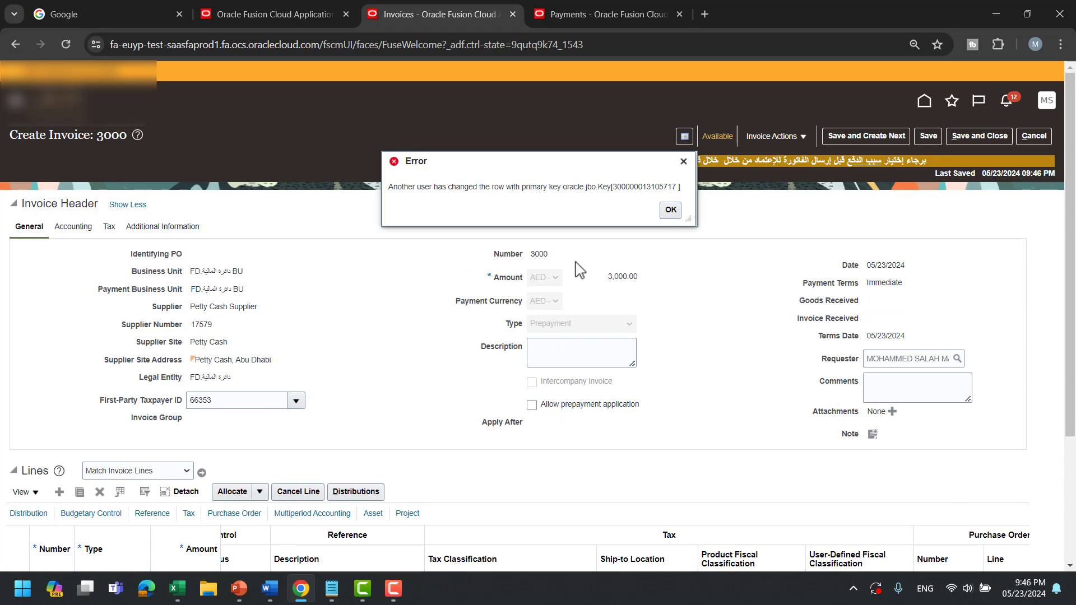
pyautogui.click(671, 210)
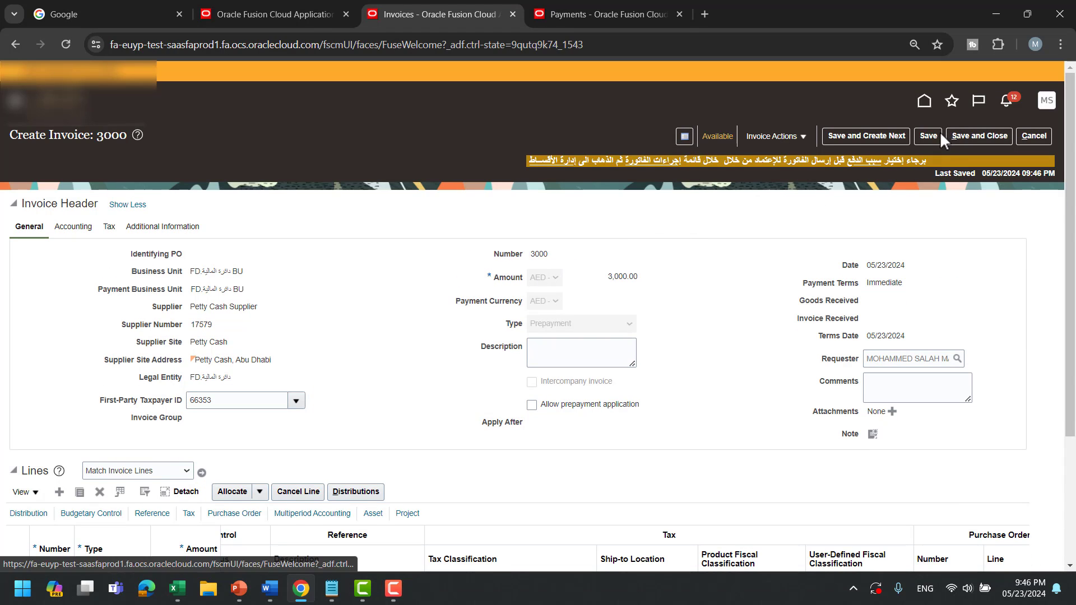
pyautogui.click(937, 133)
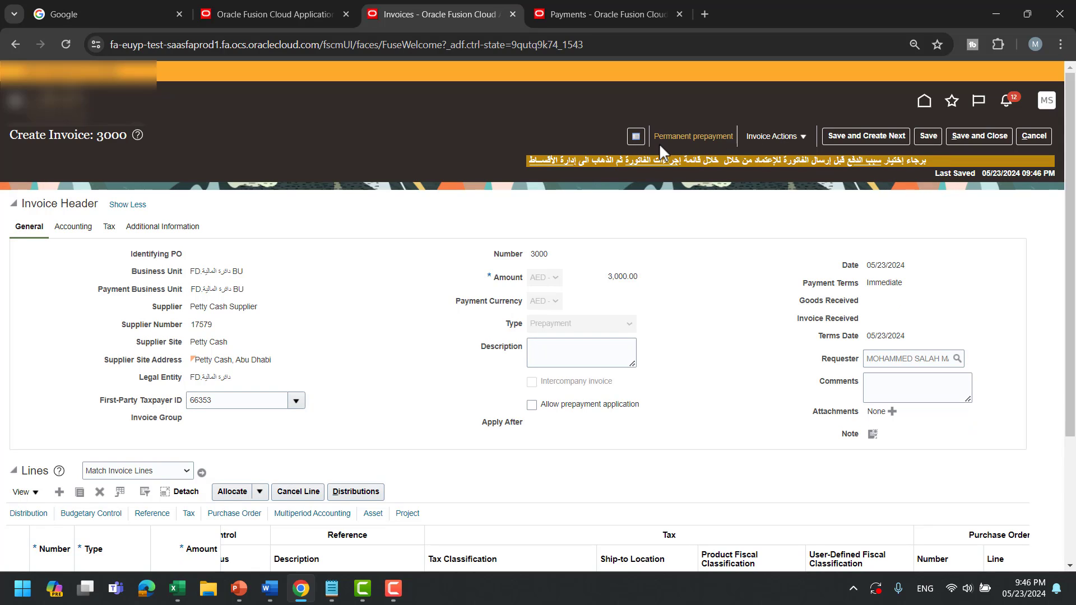
# Save and close prepayment invoice 3000.
pyautogui.click(958, 139)
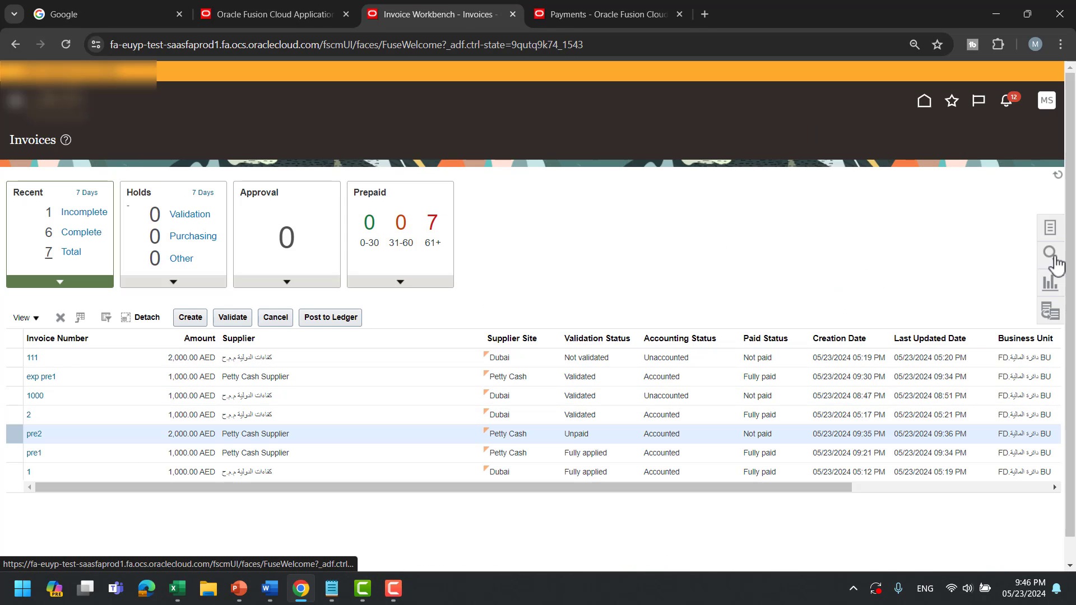
pyautogui.click(1053, 258)
pyautogui.doubleClick(981, 186)
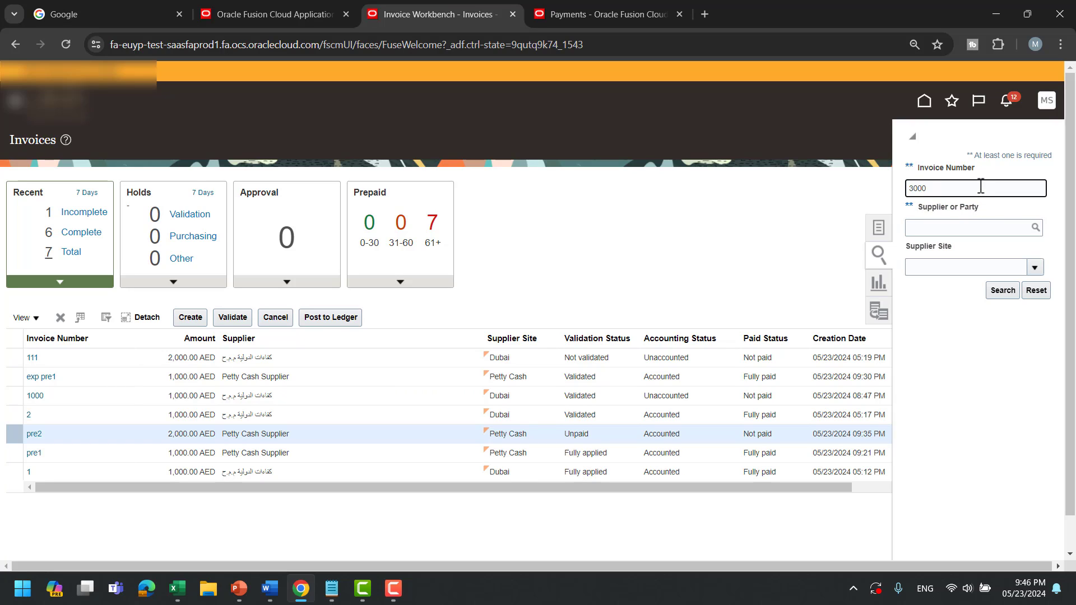
pyautogui.press('Return')
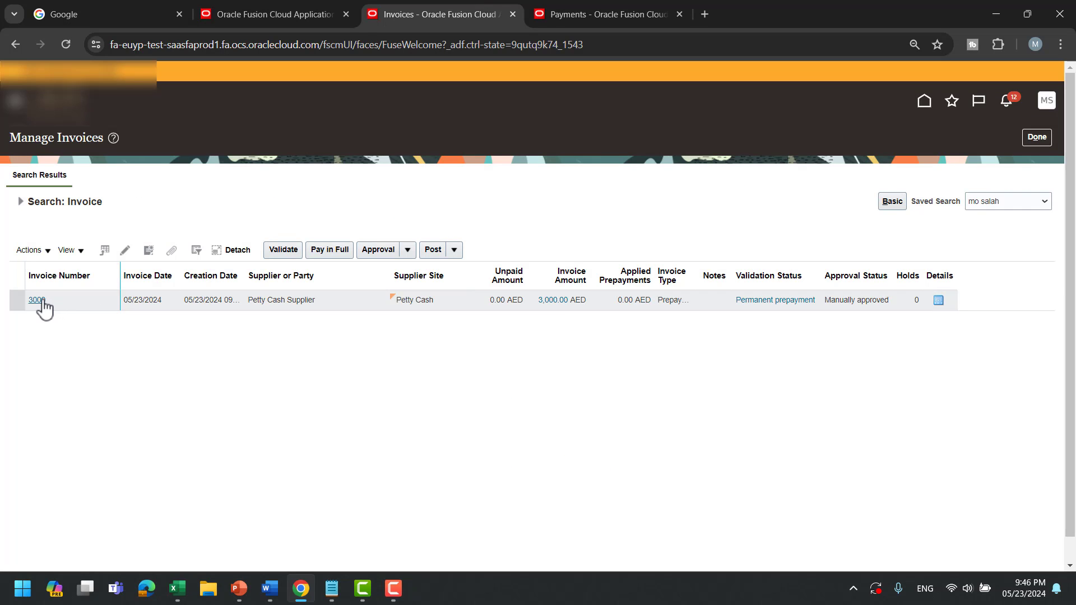
pyautogui.click(41, 301)
pyautogui.click(885, 201)
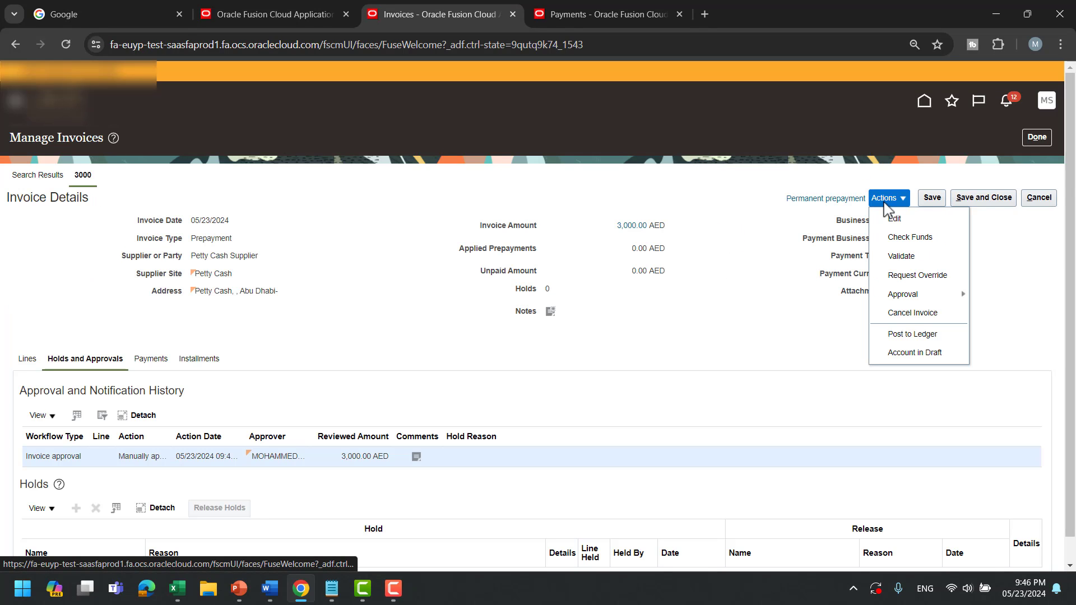
pyautogui.click(1036, 136)
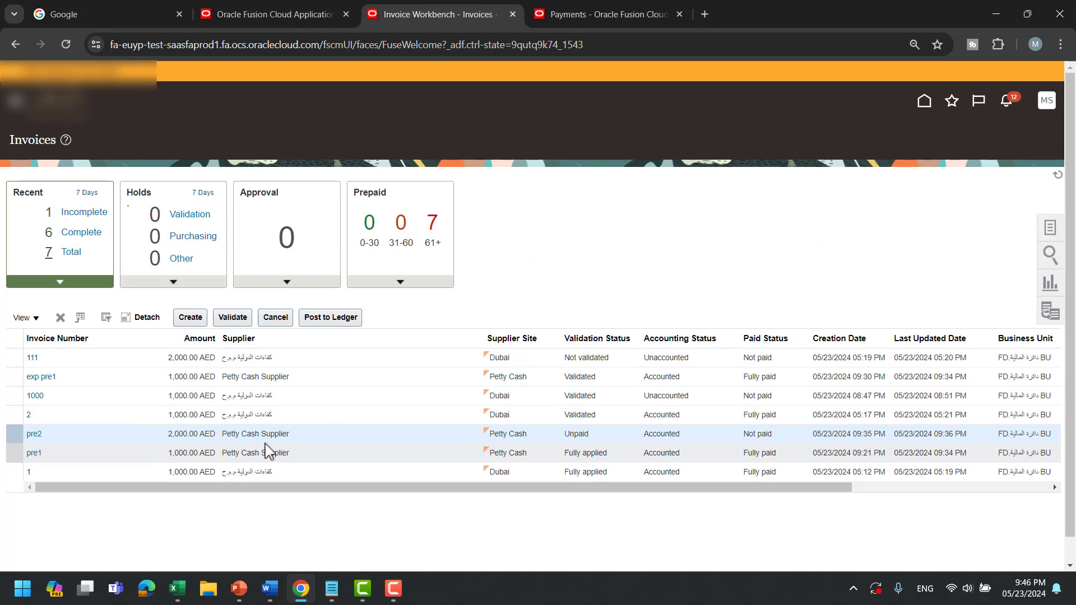
# Search for invoice number 3000 and open the invoice for editing.
pyautogui.click(1050, 255)
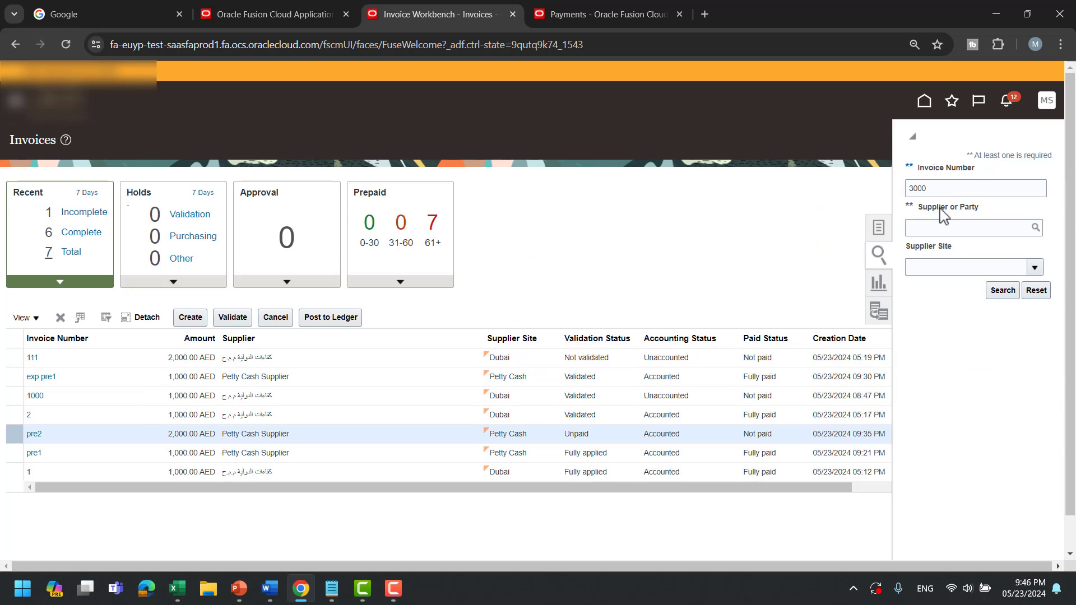
pyautogui.click(949, 190)
pyautogui.press('Return')
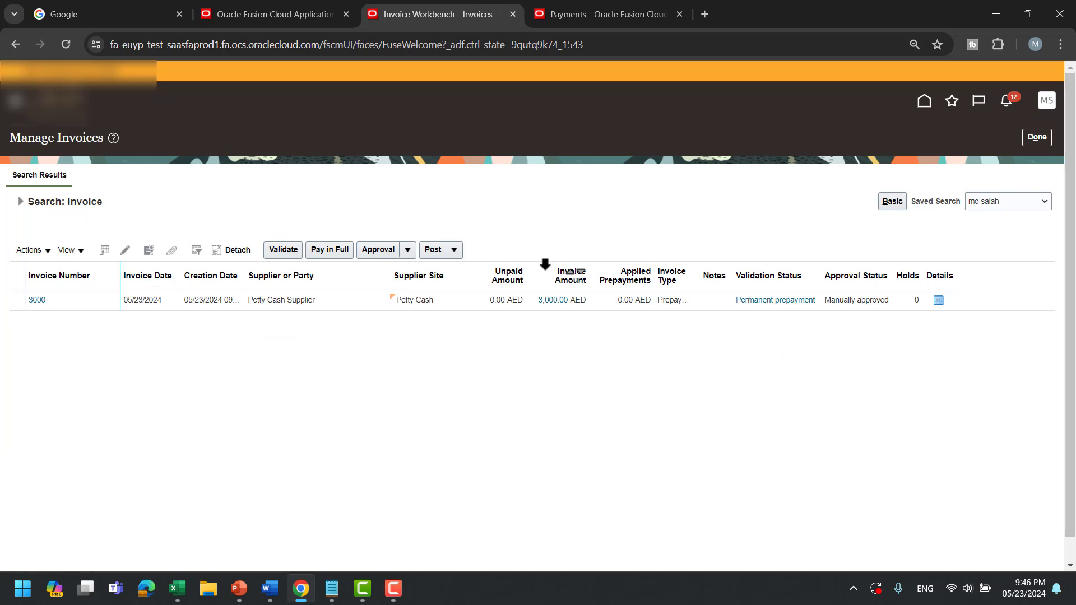
pyautogui.click(37, 301)
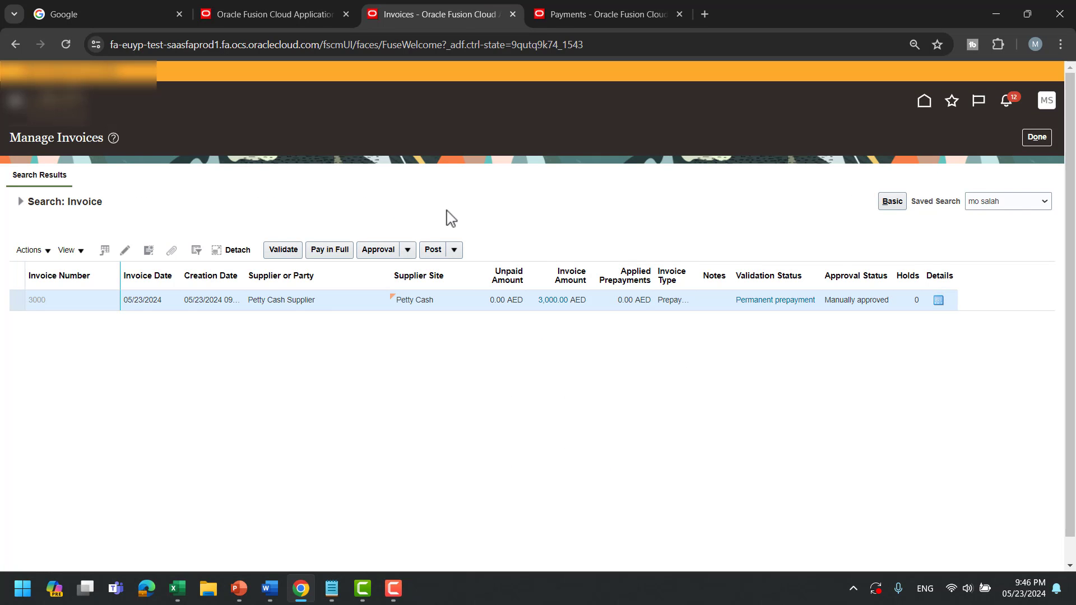
pyautogui.click(892, 202)
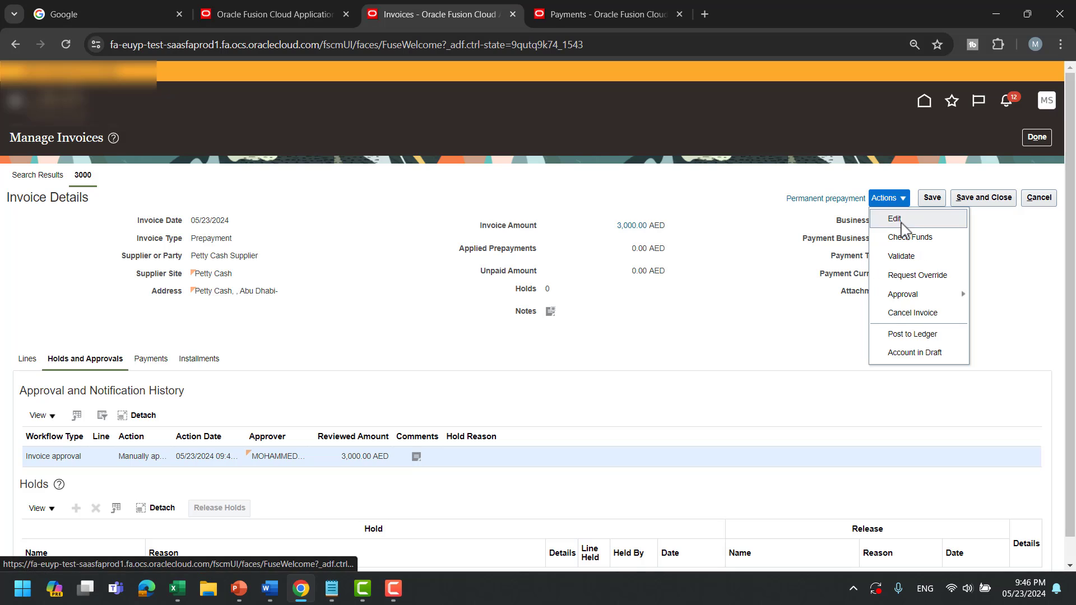
pyautogui.click(899, 219)
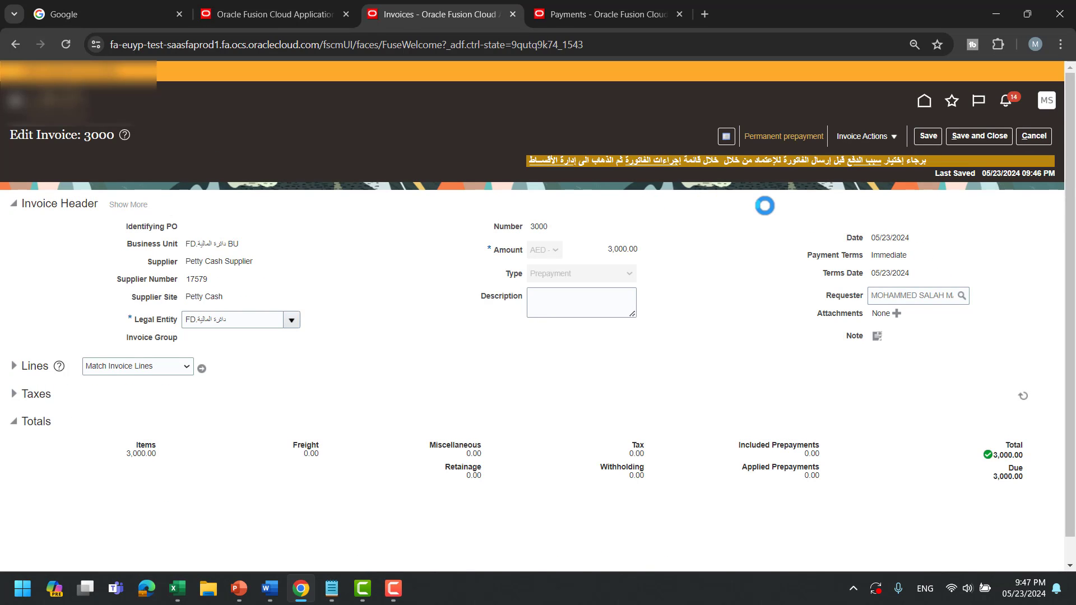
# Allow prepayment application on invoice 3000 with an apply-after date of 05/23/2024, then save it and return to the invoices overview.
pyautogui.click(530, 407)
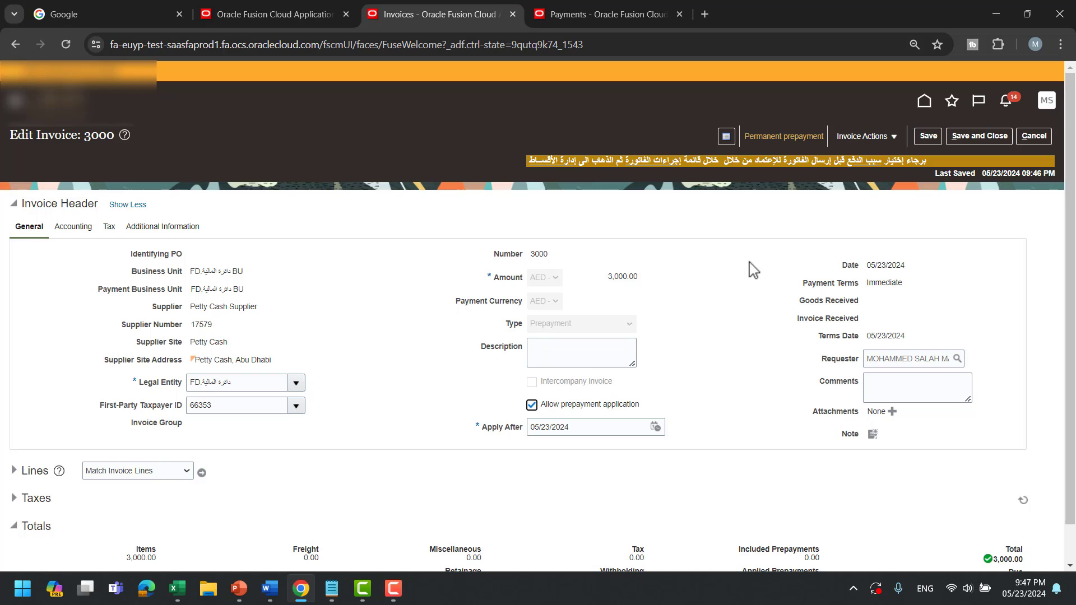
pyautogui.click(928, 135)
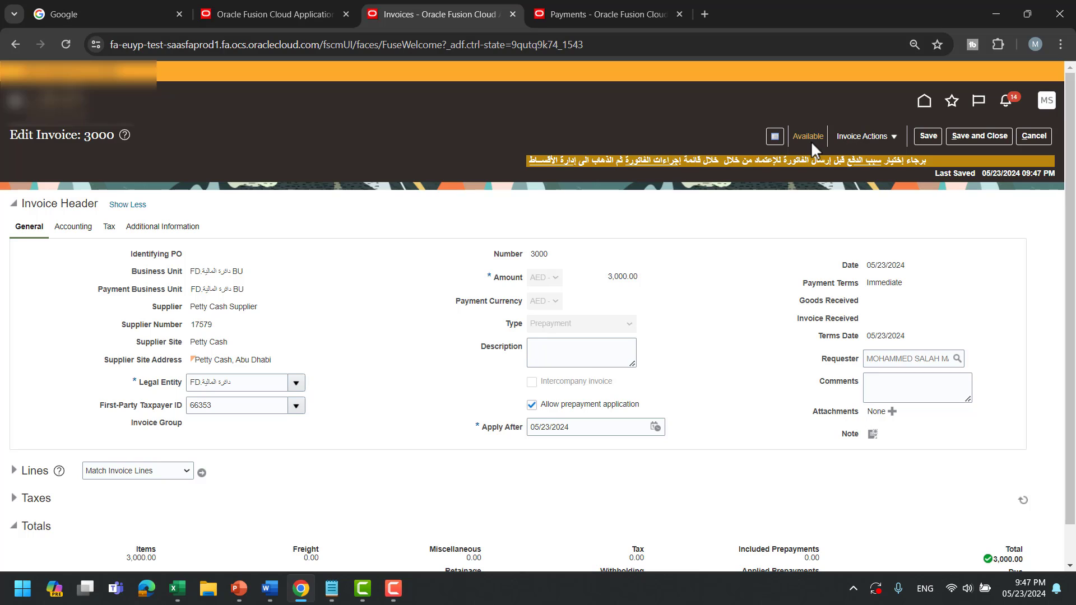
pyautogui.click(988, 137)
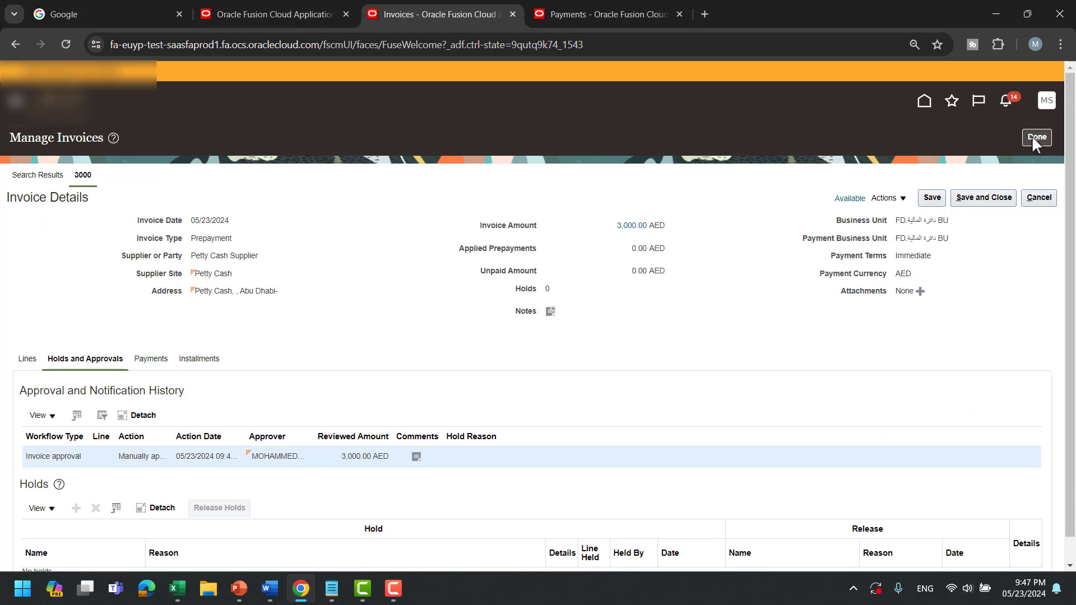
pyautogui.click(1035, 138)
# Check case 3 in the Excel workbook and create a new invoice in Oracle Fusion for business unit FD.دائرة المالية BU and Petty Cash Supplier.
pyautogui.hotkey('alt', 'Tab')
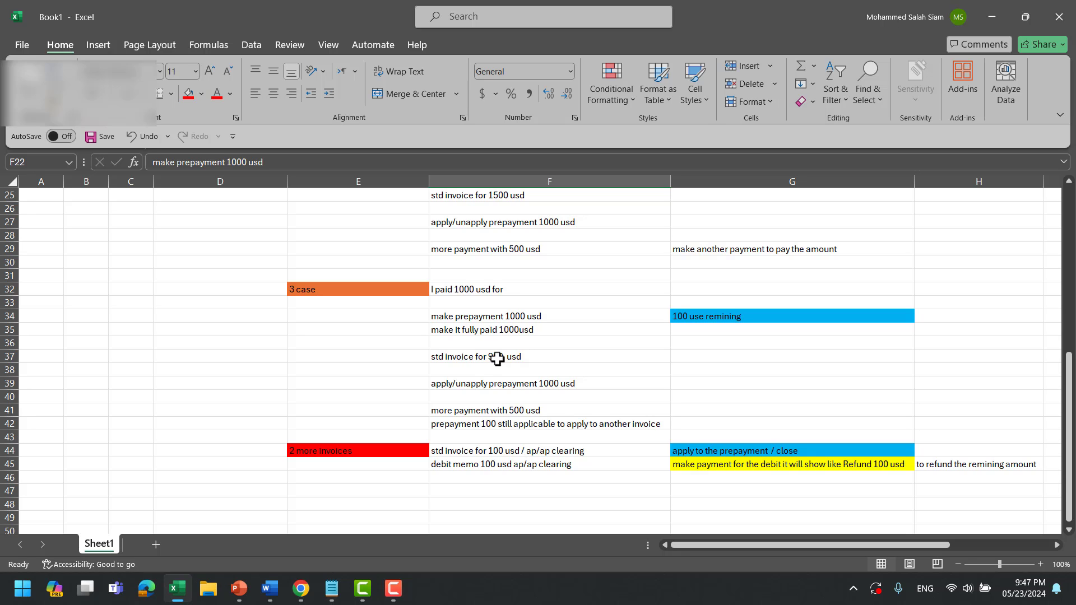
pyautogui.hotkey('alt', 'Tab')
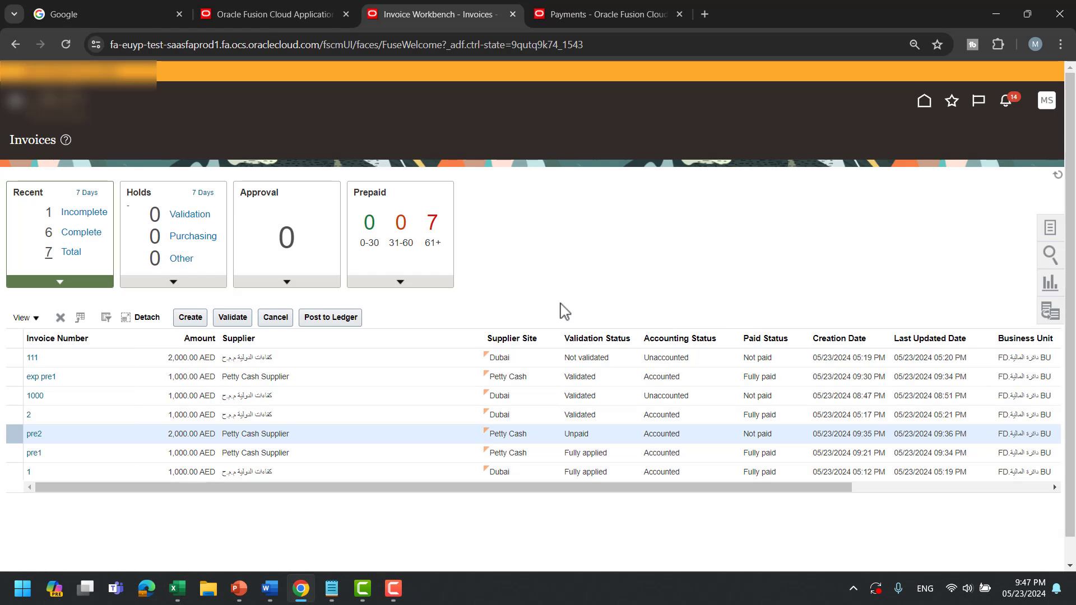
pyautogui.click(192, 323)
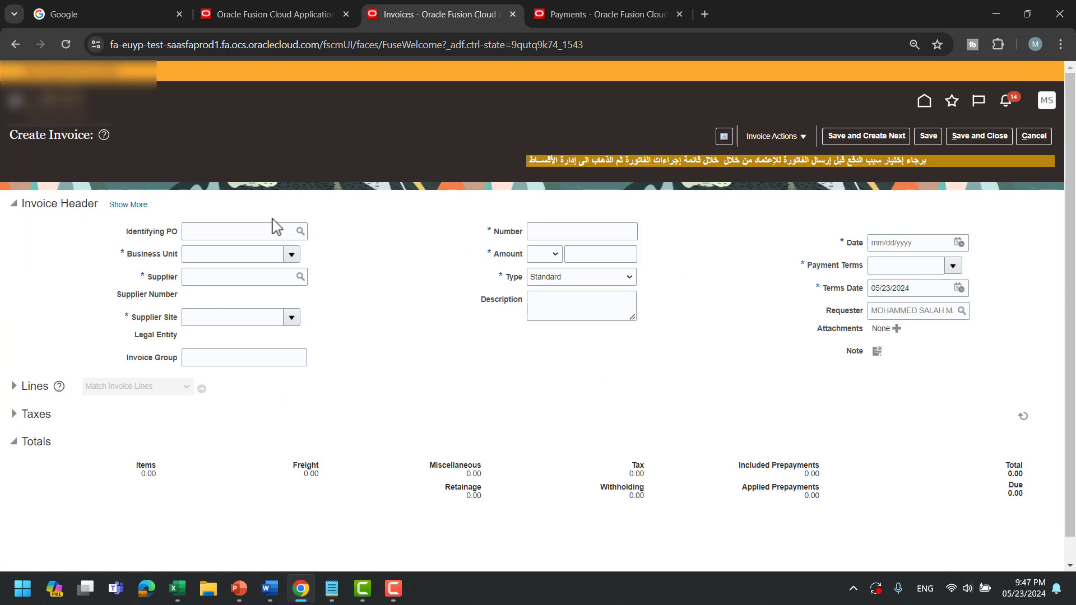
pyautogui.click(291, 255)
pyautogui.click(245, 295)
pyautogui.click(247, 277)
pyautogui.write('pett')
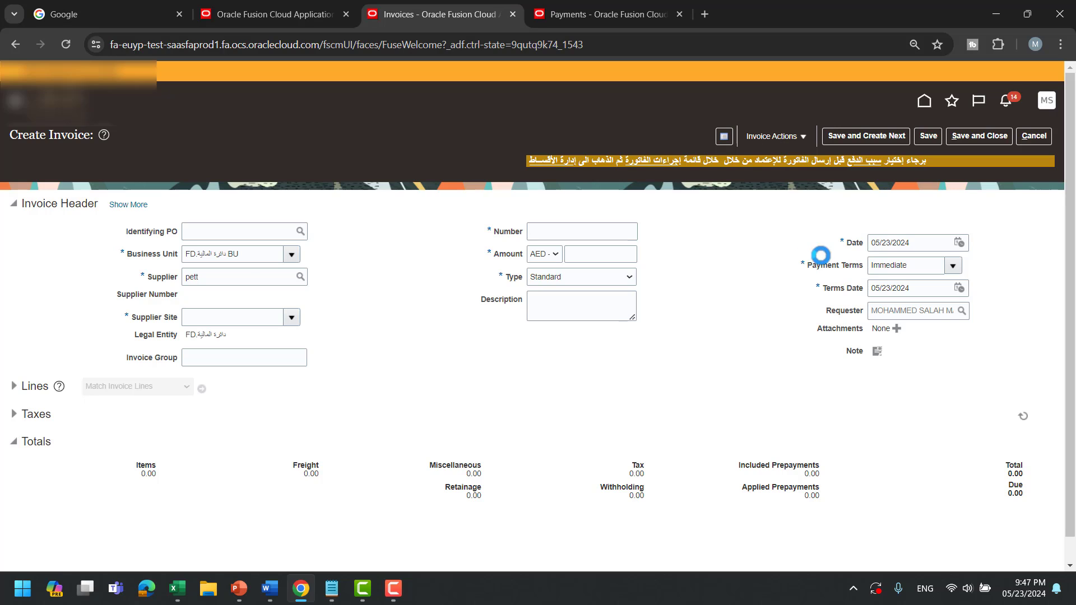
# Enter 2900 as the new invoice's number.
pyautogui.click(583, 233)
pyautogui.write('200')
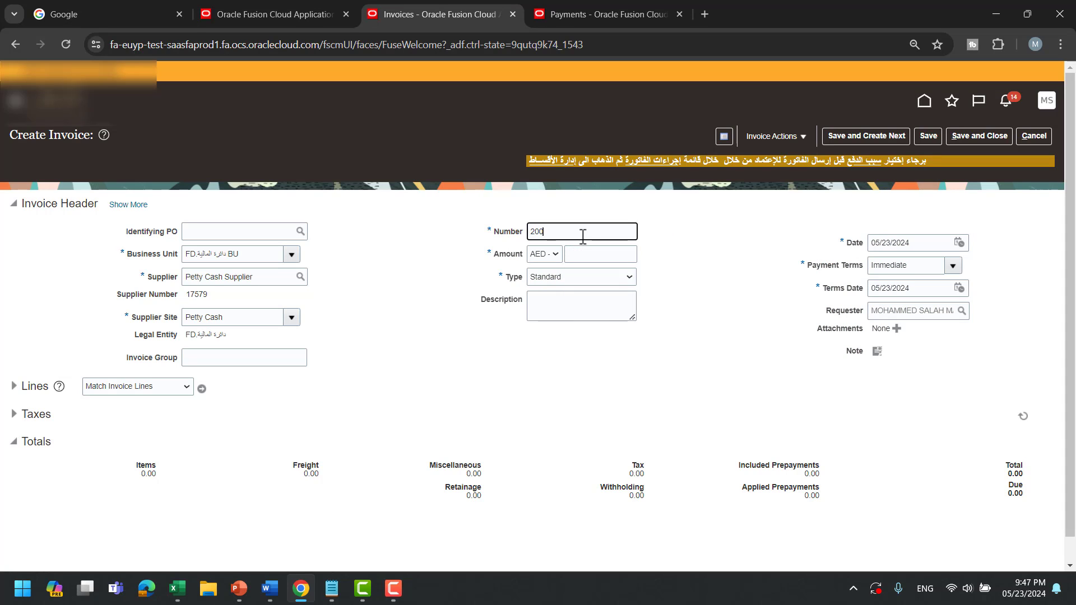
pyautogui.write('900')
pyautogui.press('Tab')
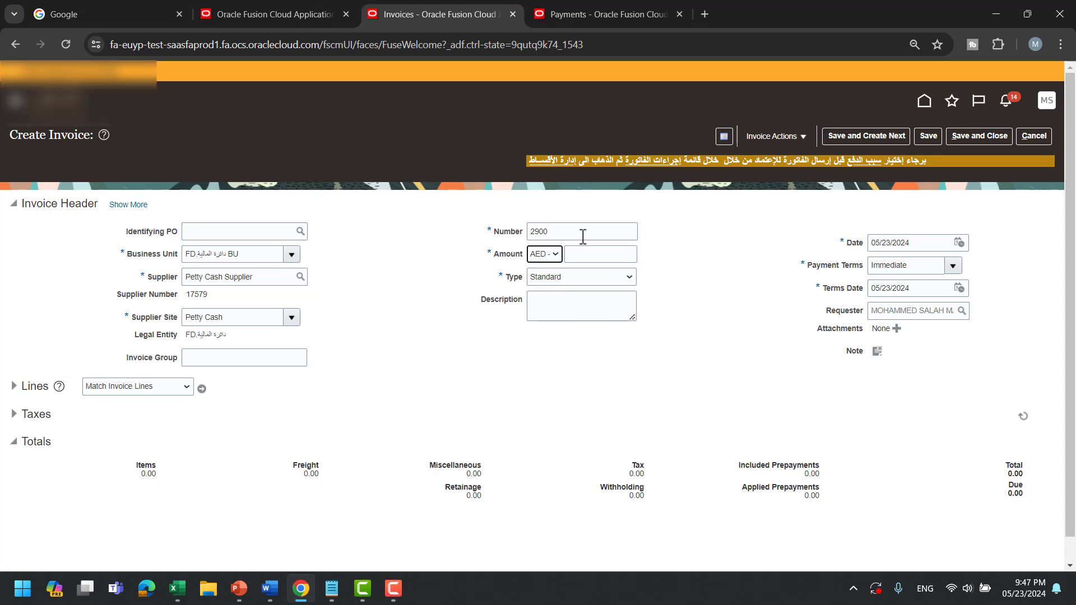
pyautogui.click(587, 251)
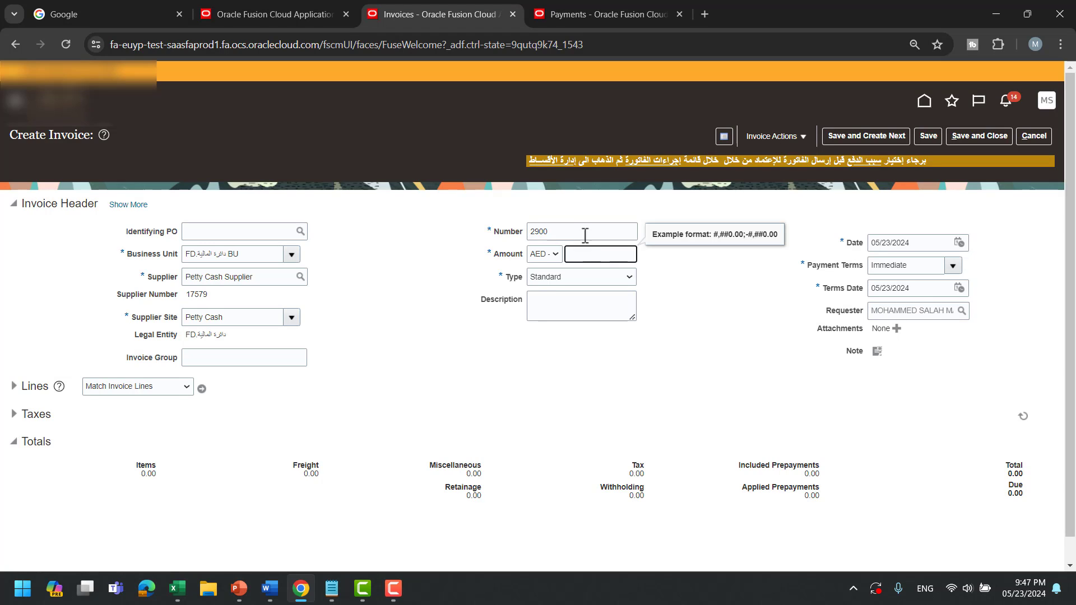
# Set the invoice number to pre3 case and the invoice amount to 2,900 AED.
pyautogui.doubleClick(567, 225)
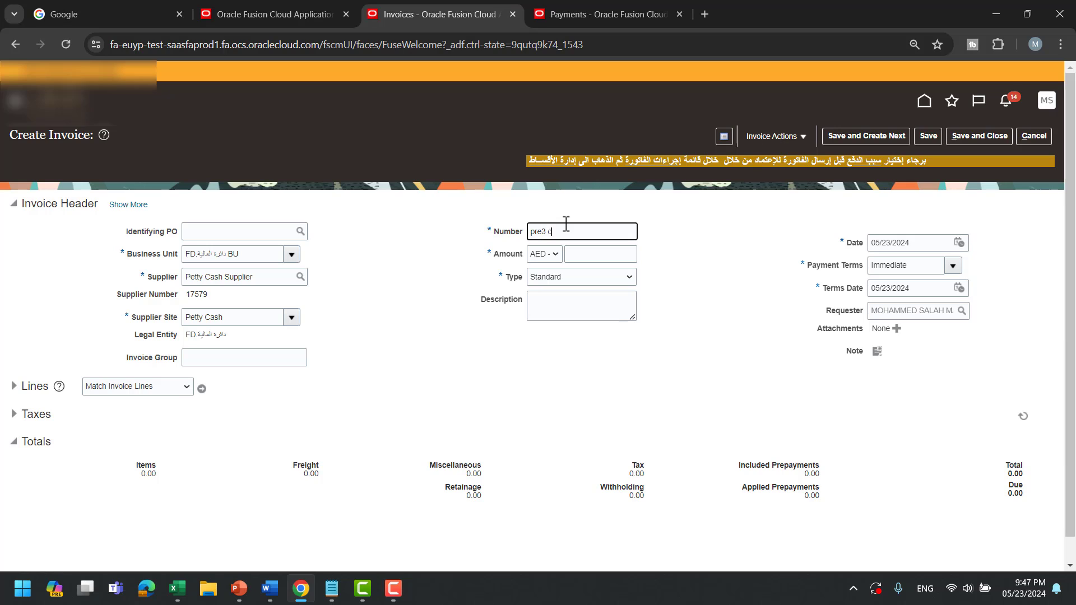
pyautogui.write('pre3 case')
pyautogui.press('Tab')
pyautogui.press('Tab')
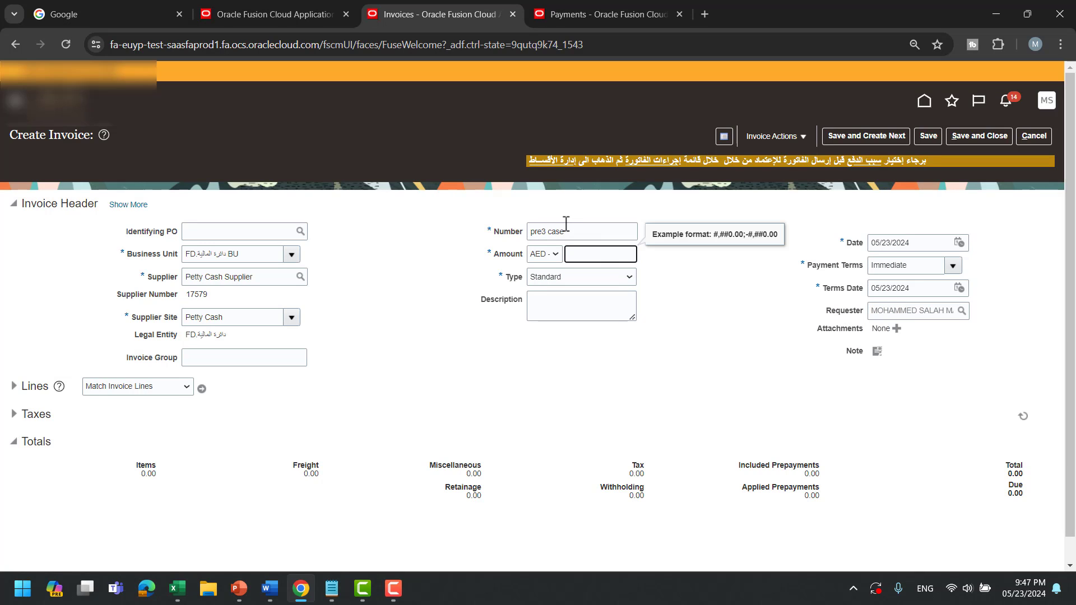
pyautogui.write('2900')
pyautogui.press('Tab')
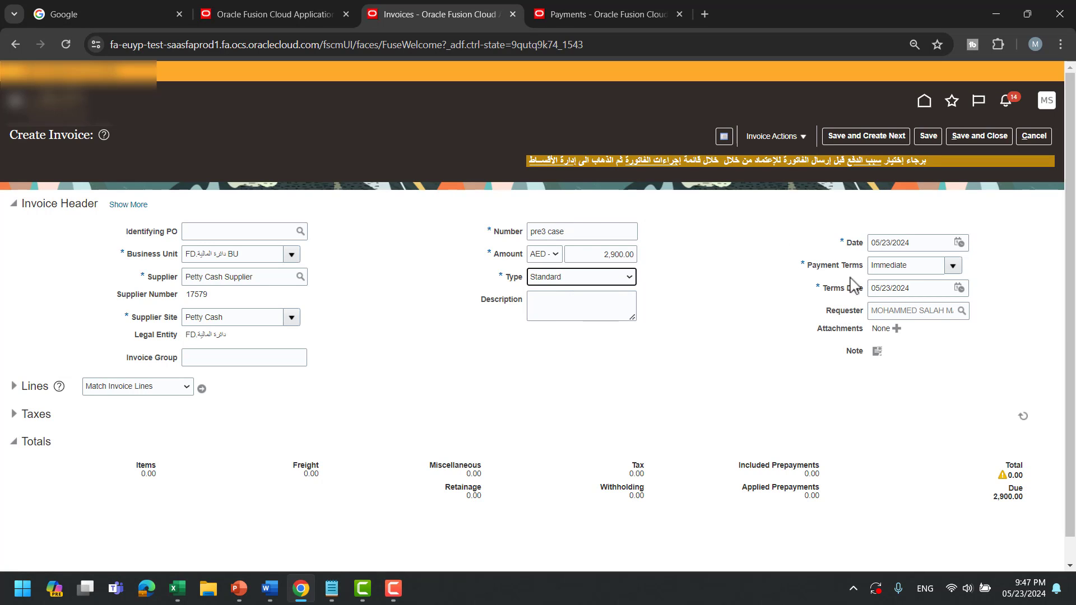
# Expand the invoice lines and enter 2,900 as the amount of line 1.
pyautogui.click(13, 387)
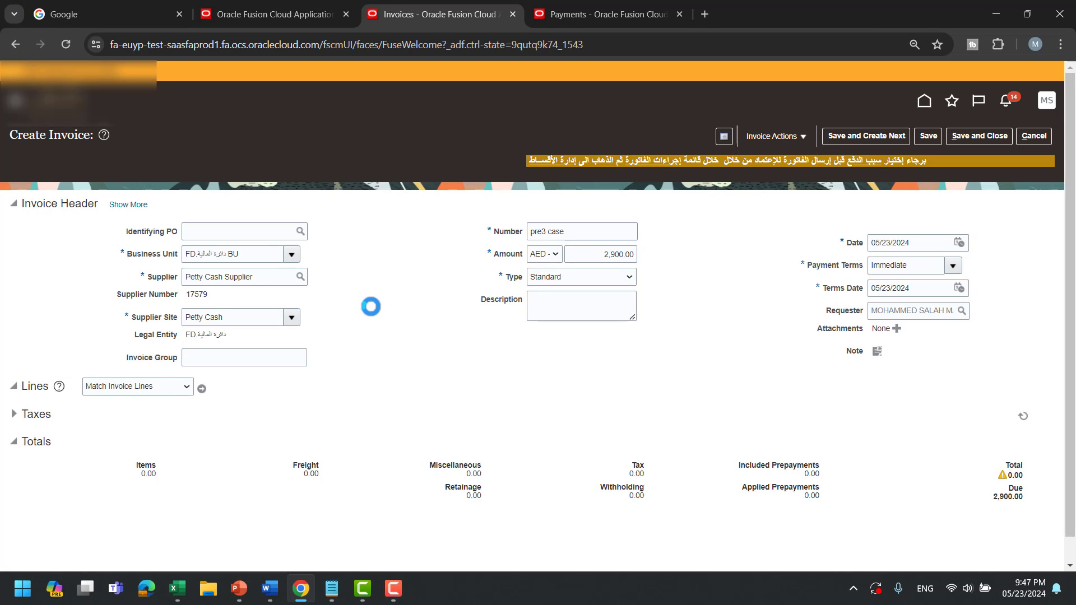
pyautogui.scroll(-1, 221, 432)
pyautogui.click(181, 433)
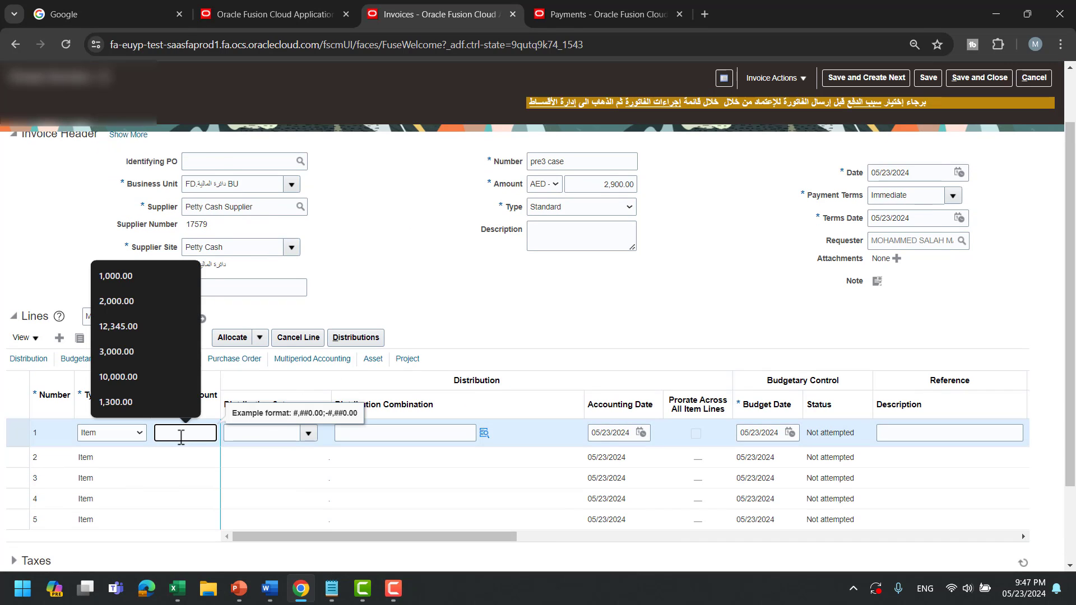
pyautogui.write('2,900')
pyautogui.press('Tab')
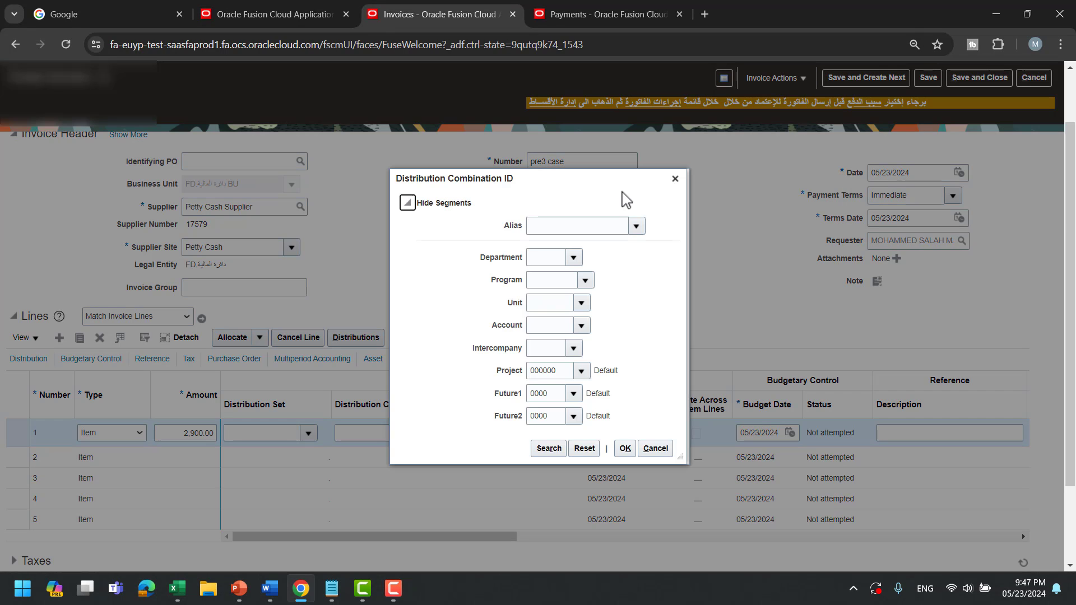
# Set line 1's distribution combination with Defualt Alias, department 1001 and account 513203.
pyautogui.click(638, 226)
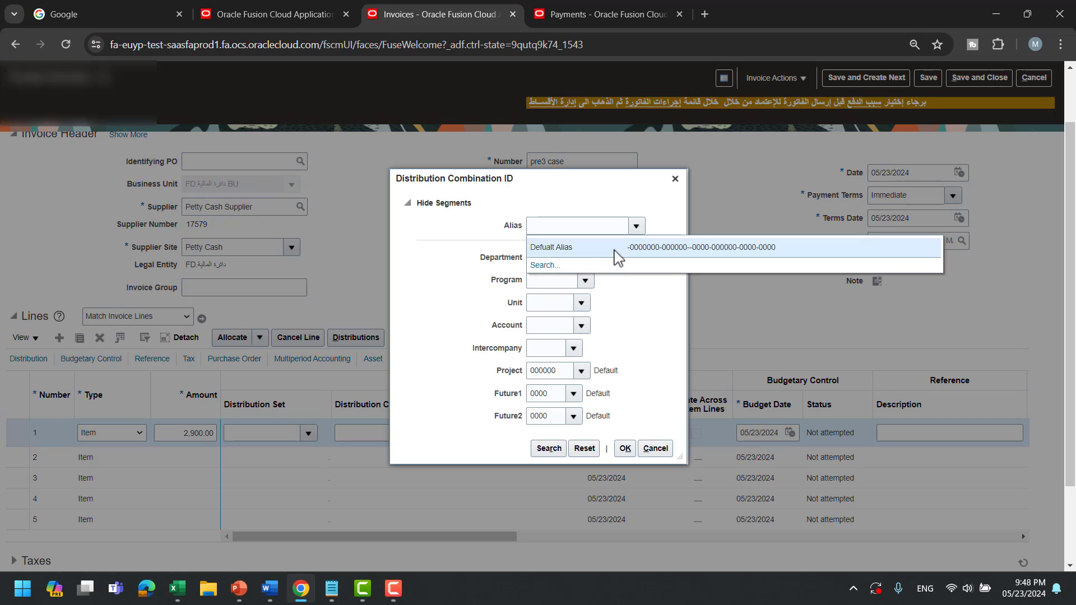
pyautogui.click(577, 267)
pyautogui.click(575, 258)
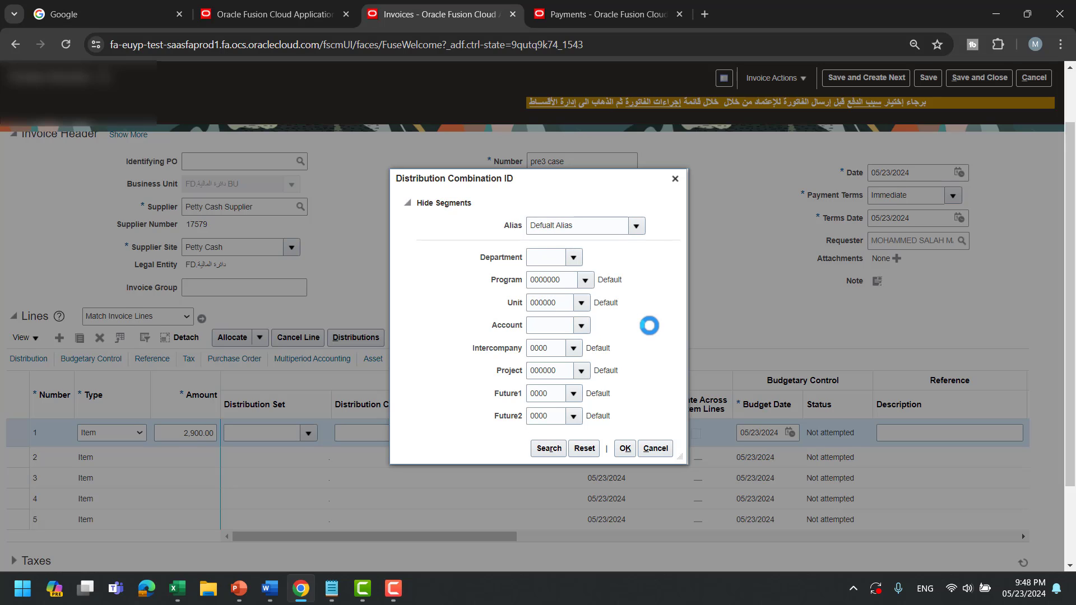
pyautogui.click(585, 280)
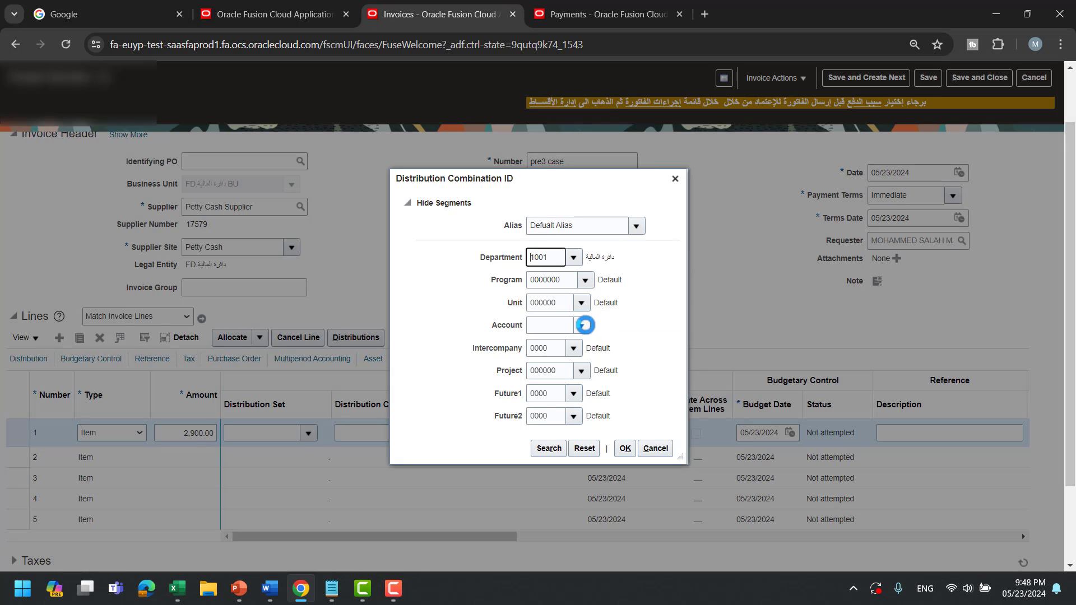
pyautogui.click(581, 325)
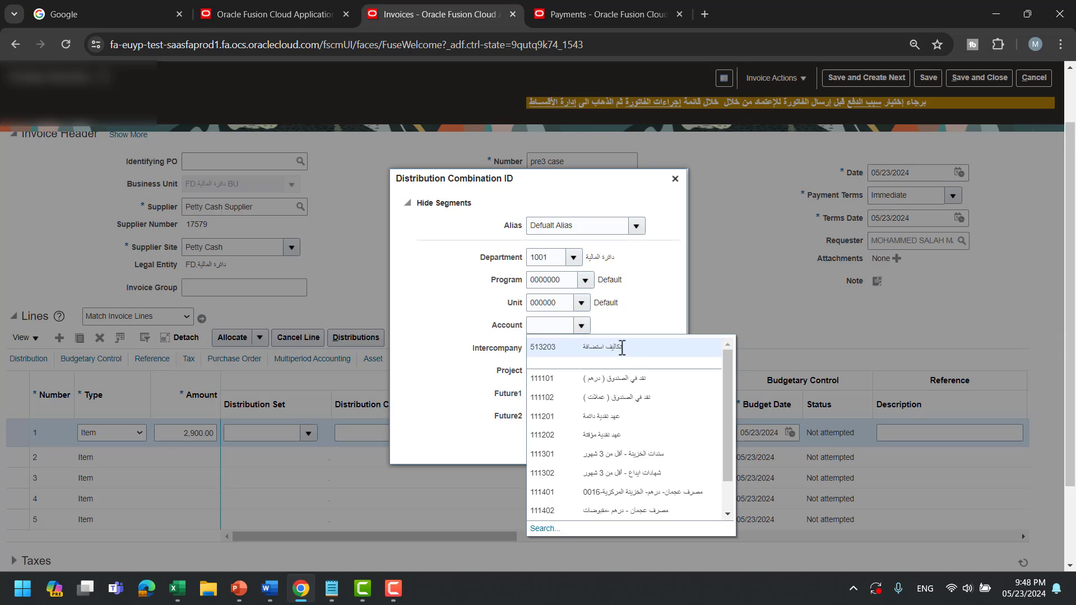
pyautogui.click(622, 349)
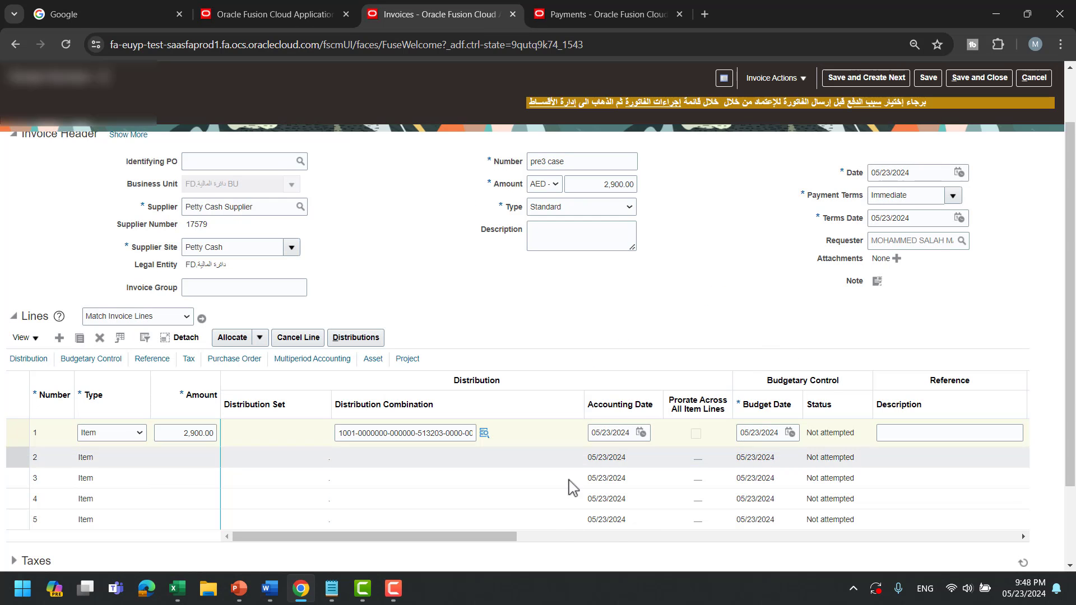
# Set line 1's user-defined fiscal classification to Not Applicable and save the invoice.
pyautogui.moveTo(499, 540); pyautogui.dragTo(742, 537)
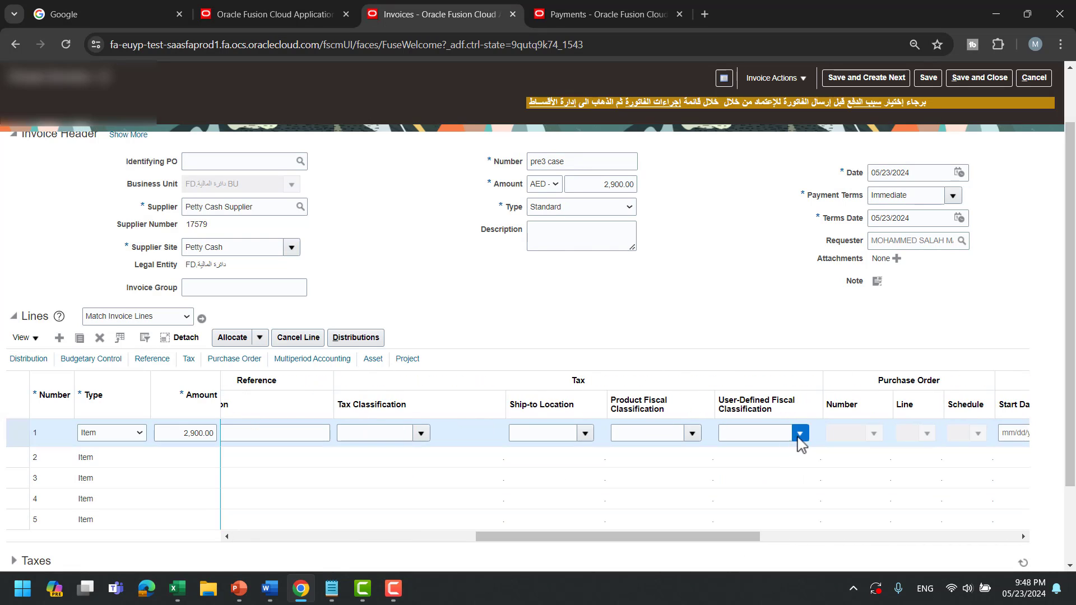
pyautogui.click(800, 435)
pyautogui.click(749, 289)
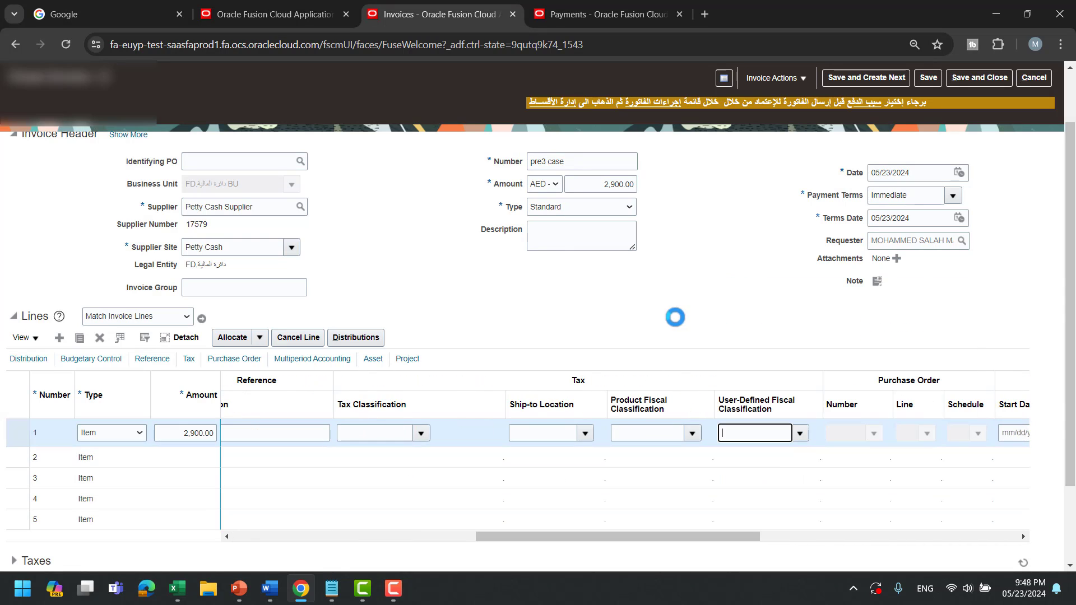
pyautogui.scroll(2, 734, 317)
pyautogui.click(928, 141)
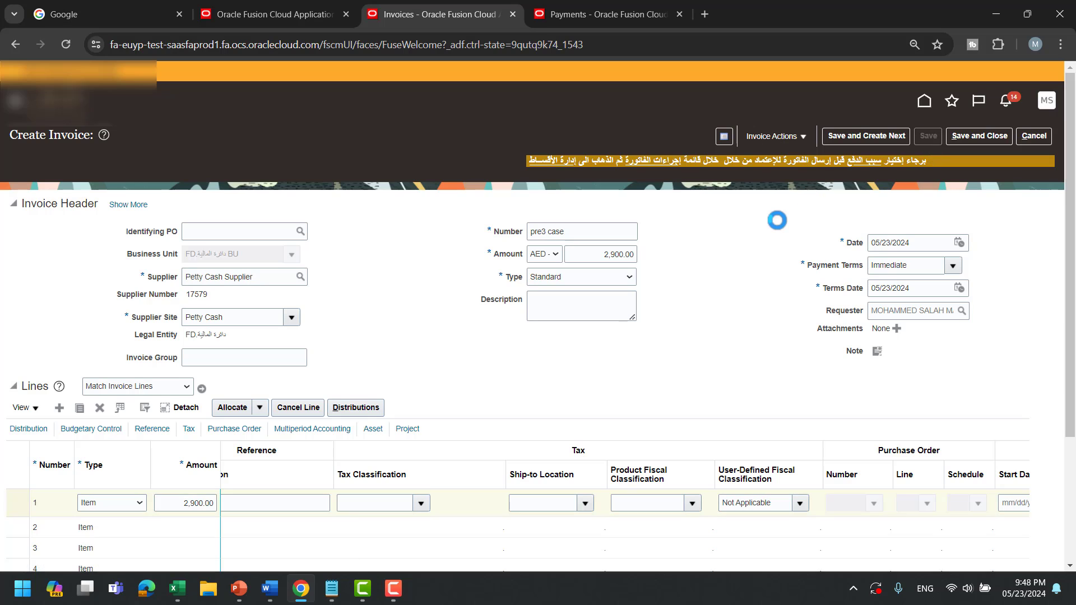
# Validate the pre3 case invoice and approve it.
pyautogui.click(786, 137)
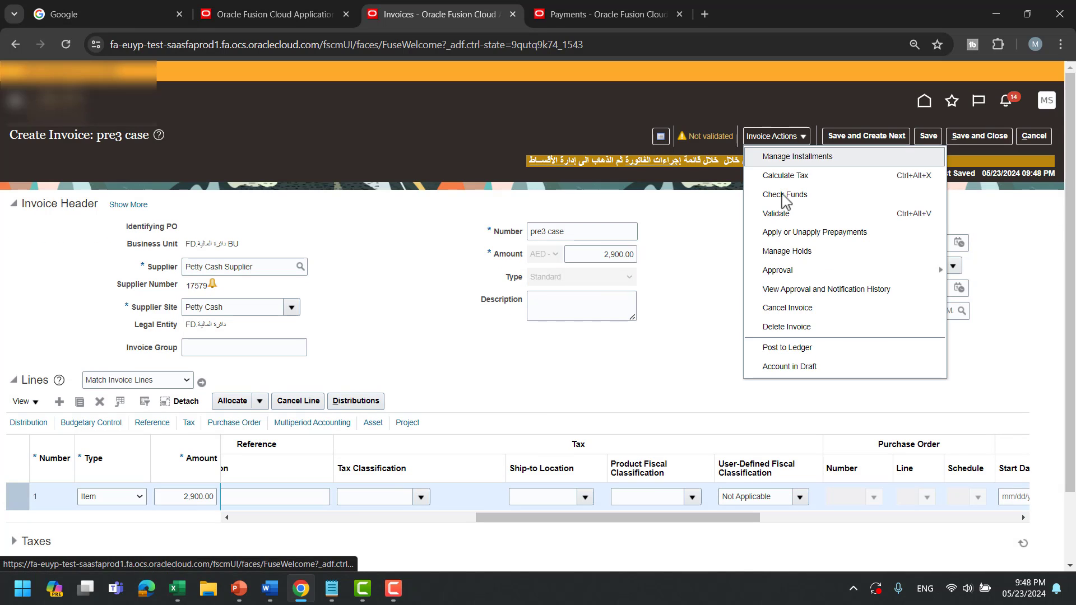
pyautogui.click(783, 215)
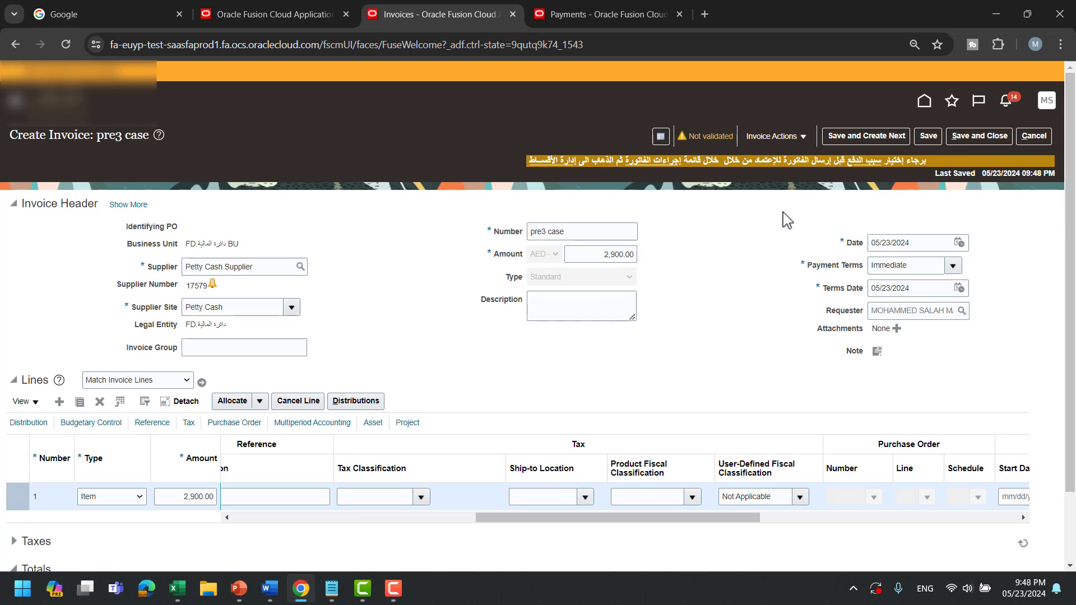
pyautogui.click(778, 142)
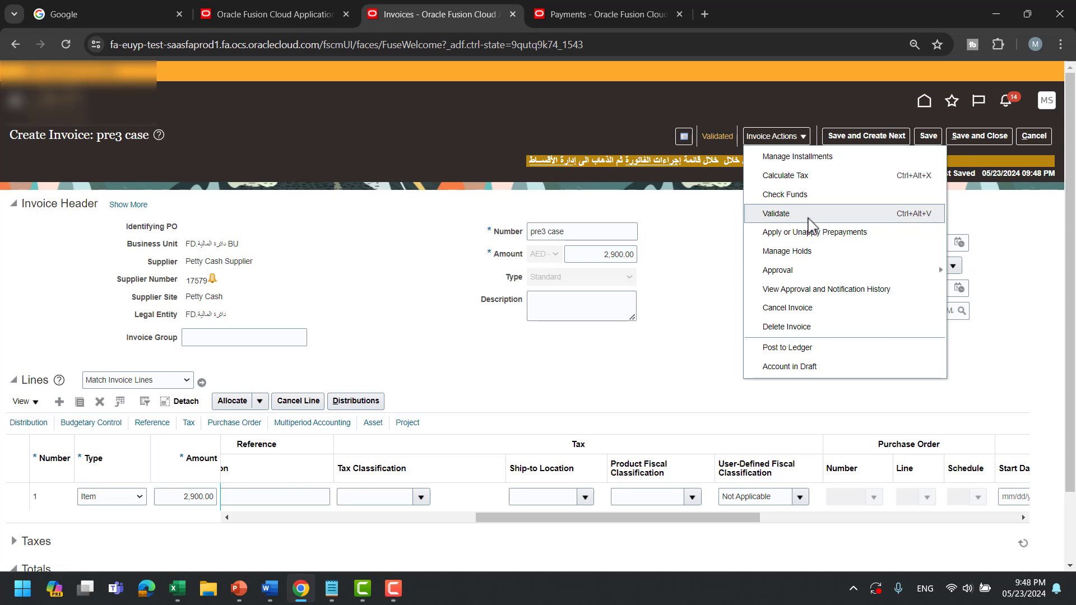
pyautogui.moveTo(813, 275)
pyautogui.click(1001, 331)
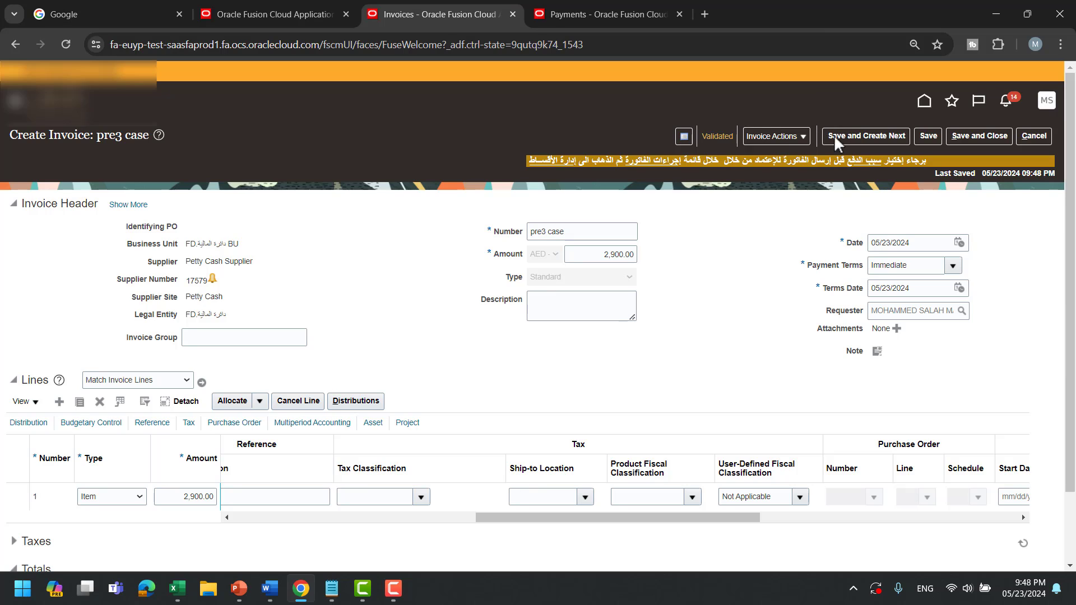
# Save the pre3 case invoice and post its accounting to the ledger.
pyautogui.click(930, 134)
pyautogui.click(766, 138)
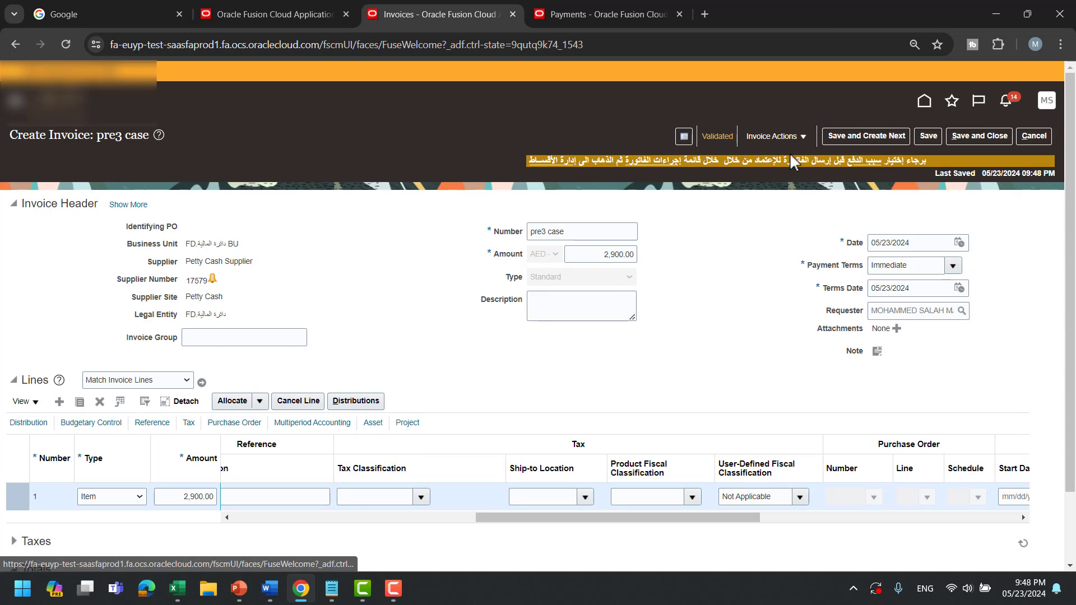
pyautogui.click(782, 137)
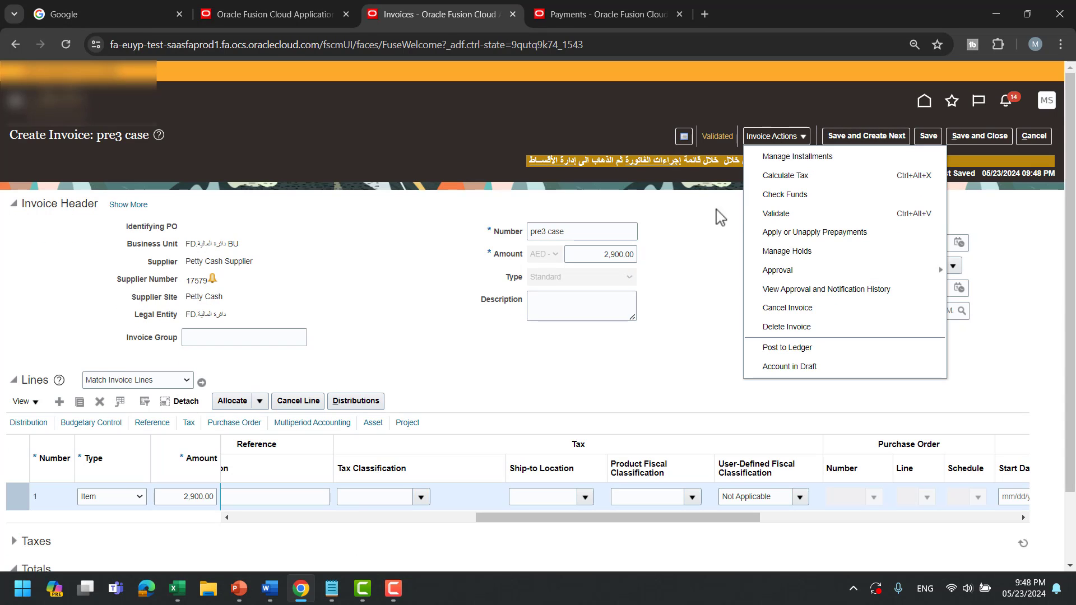
pyautogui.click(779, 348)
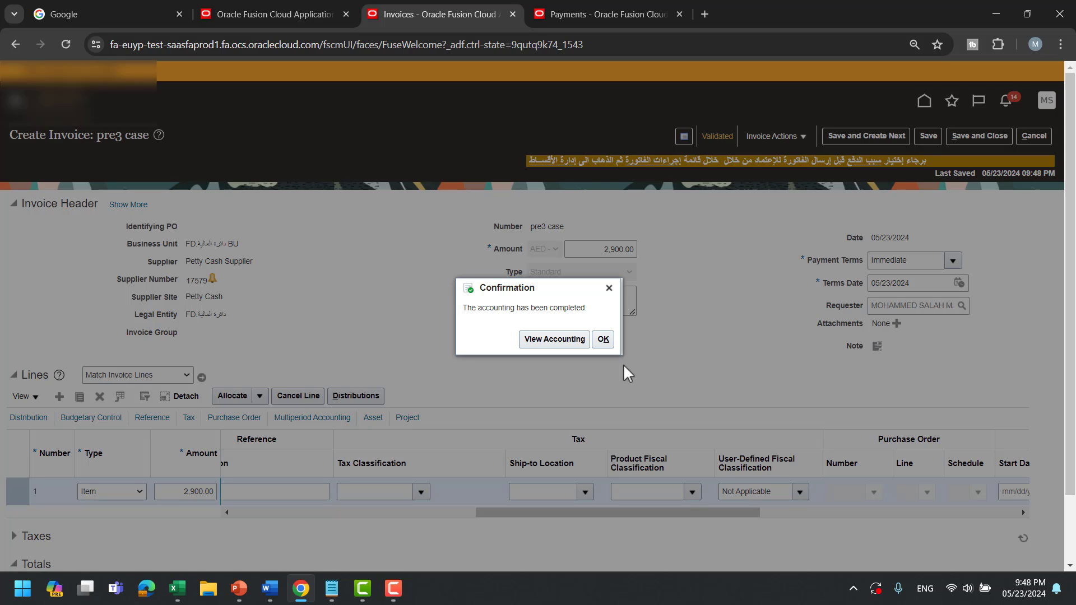
# Close the accounting confirmation and apply 2,900.00 AED of the available prepayment 3000 to the invoice.
pyautogui.click(603, 340)
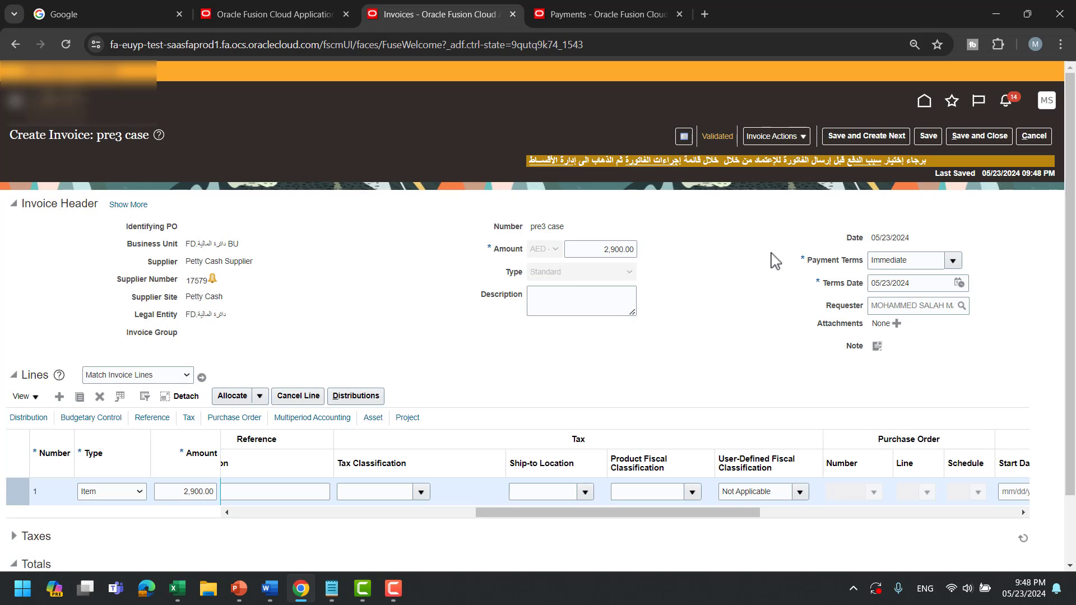
pyautogui.click(779, 138)
pyautogui.click(809, 230)
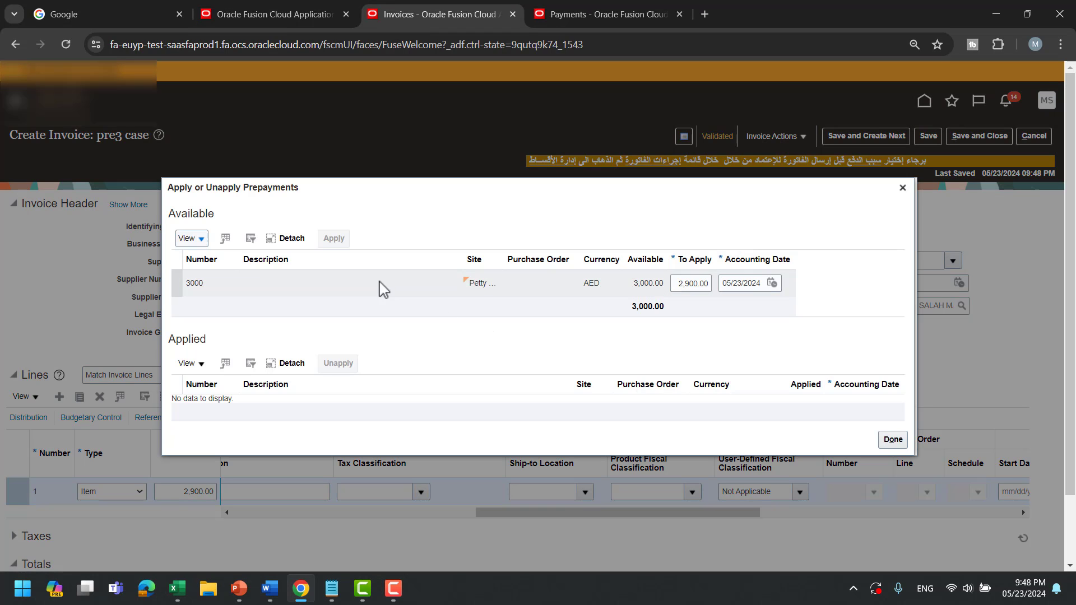
pyautogui.click(462, 288)
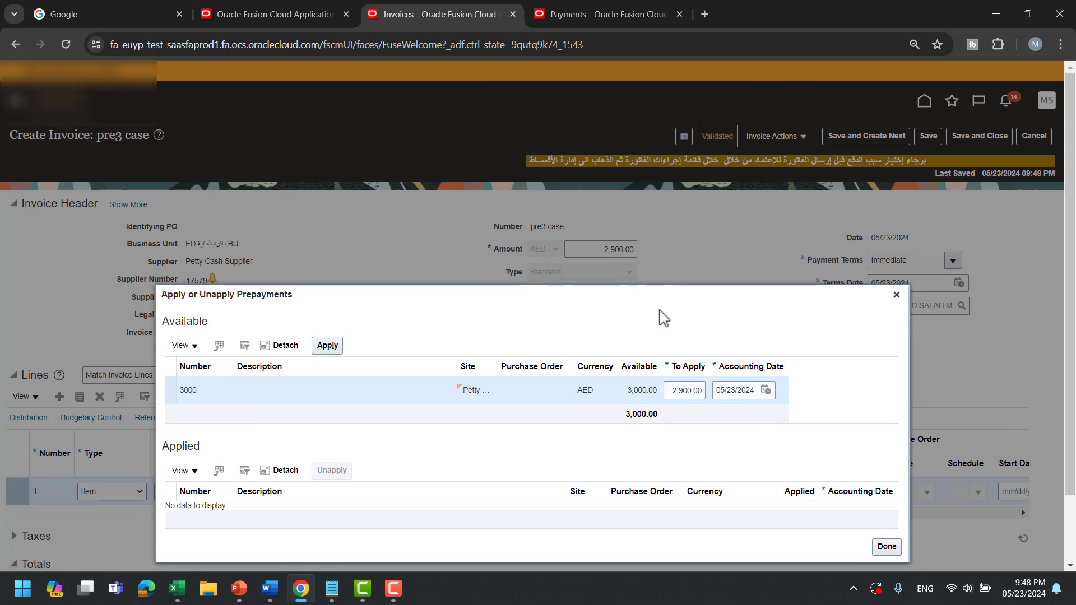
pyautogui.moveTo(658, 310); pyautogui.dragTo(667, 291)
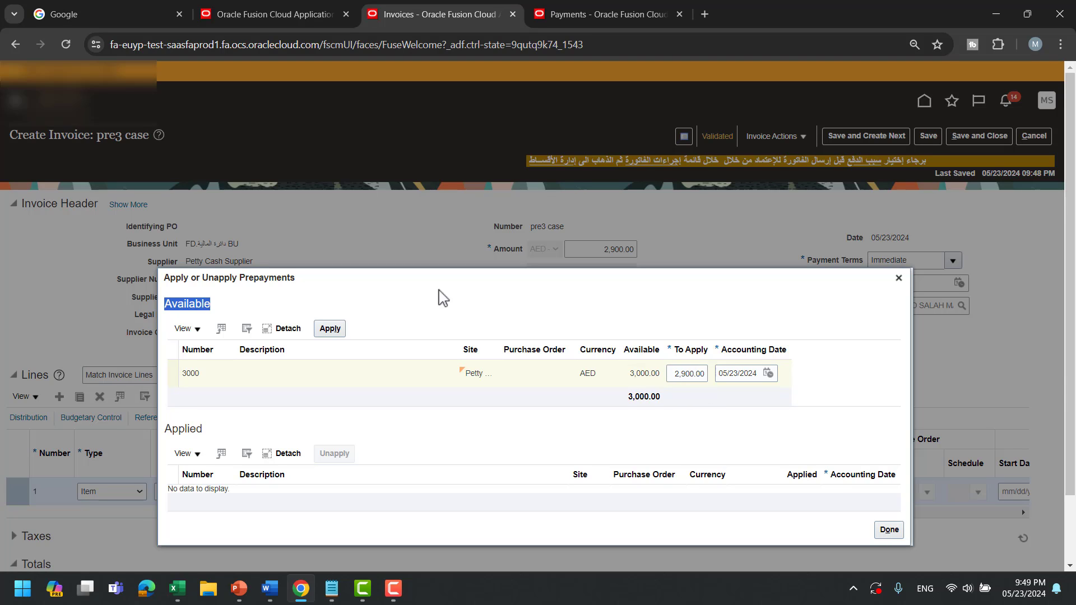
pyautogui.click(328, 331)
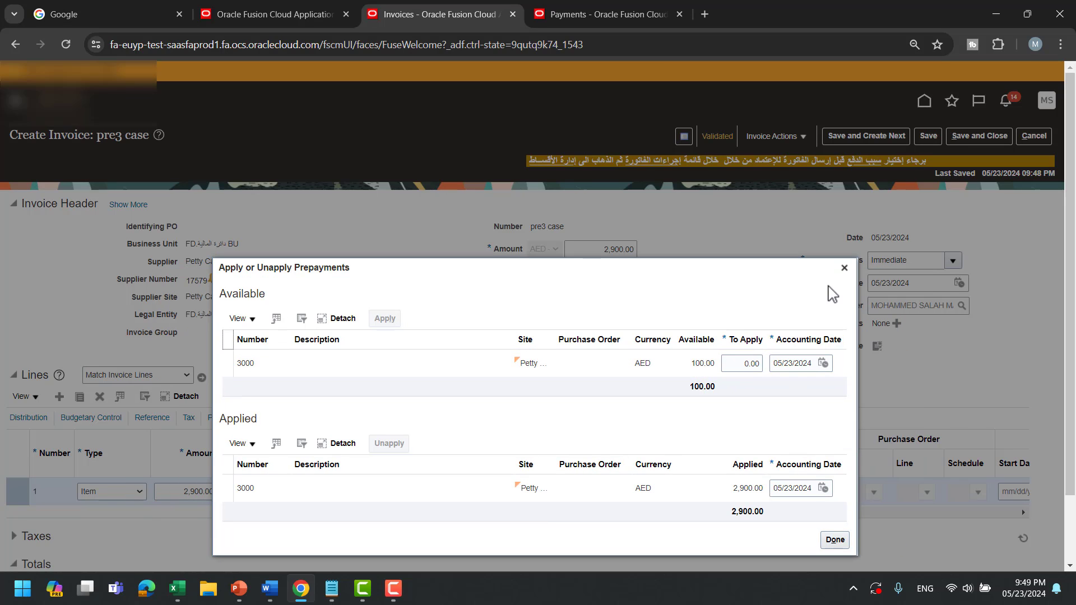
# Unapply prepayment 3000 from the invoice and close the prepayments dialog.
pyautogui.click(401, 490)
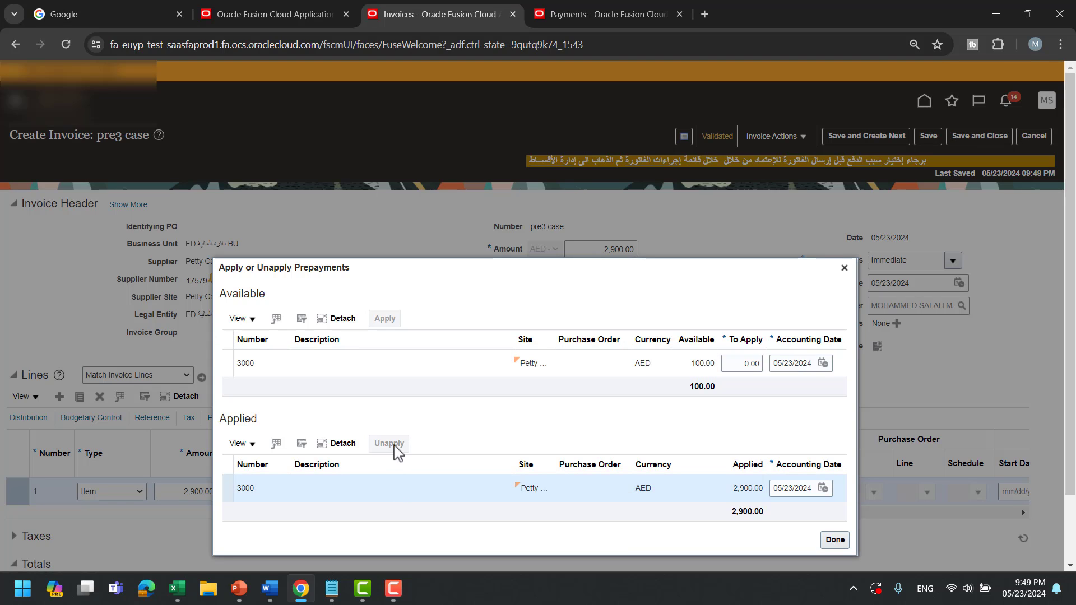
pyautogui.click(392, 443)
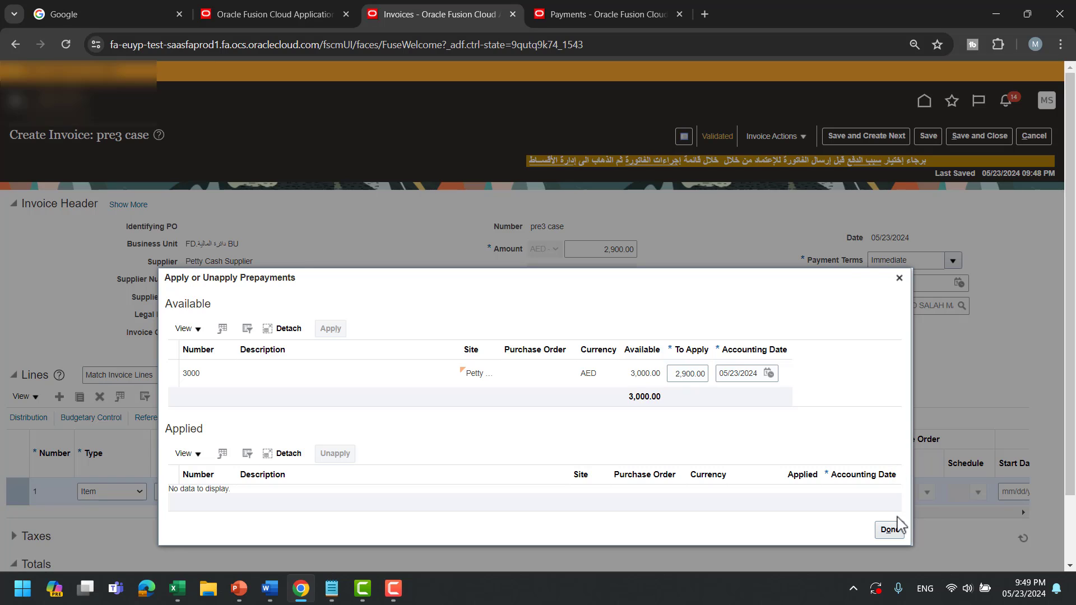
pyautogui.click(890, 529)
# Open the invoice's installments and set the payment method of installment 1 to Check.
pyautogui.click(777, 137)
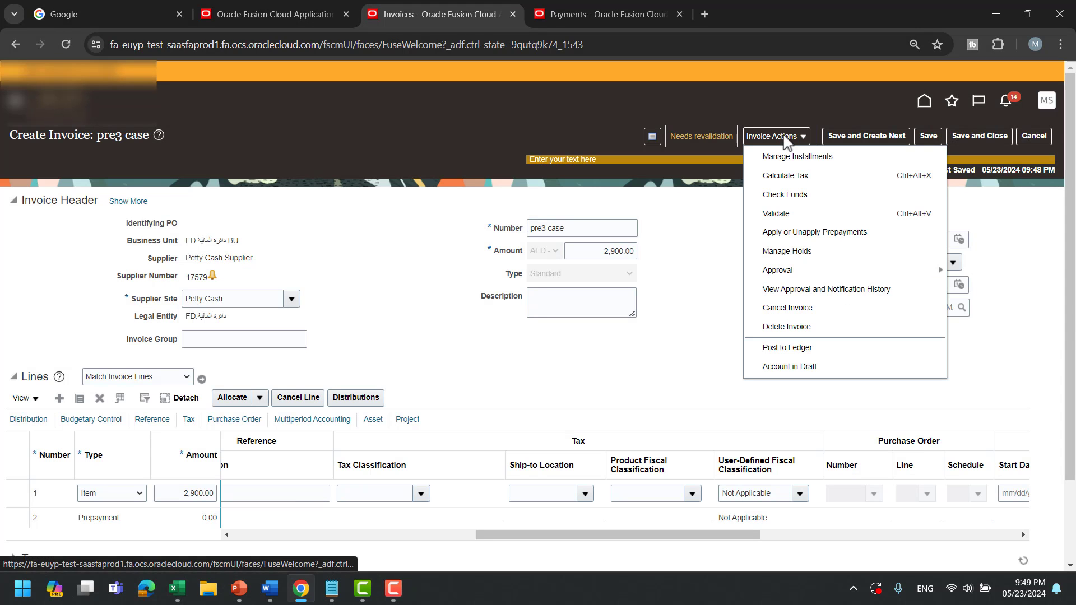
pyautogui.click(794, 176)
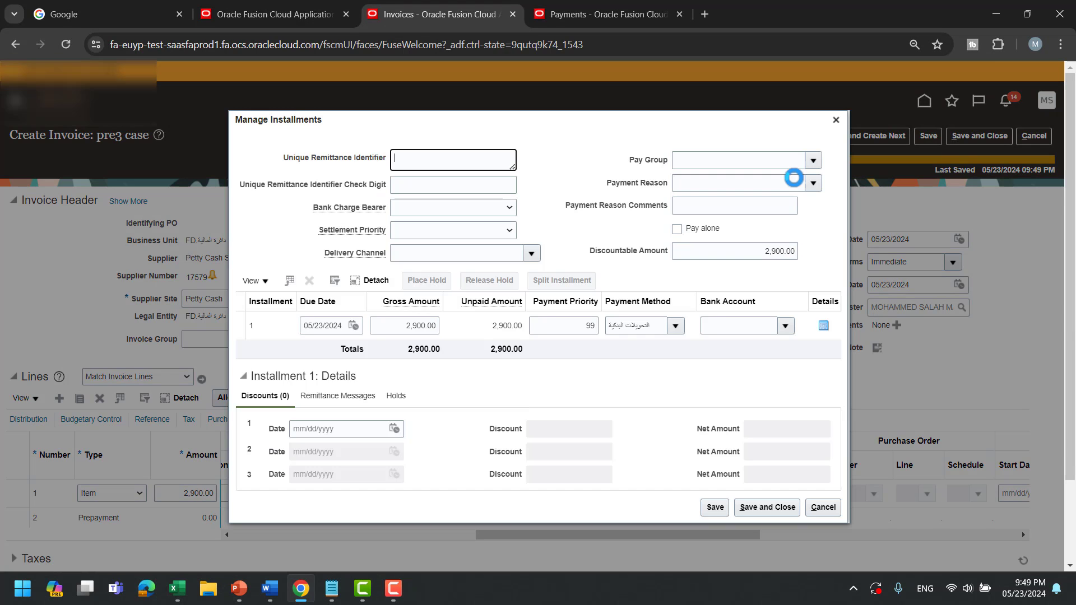
pyautogui.click(672, 332)
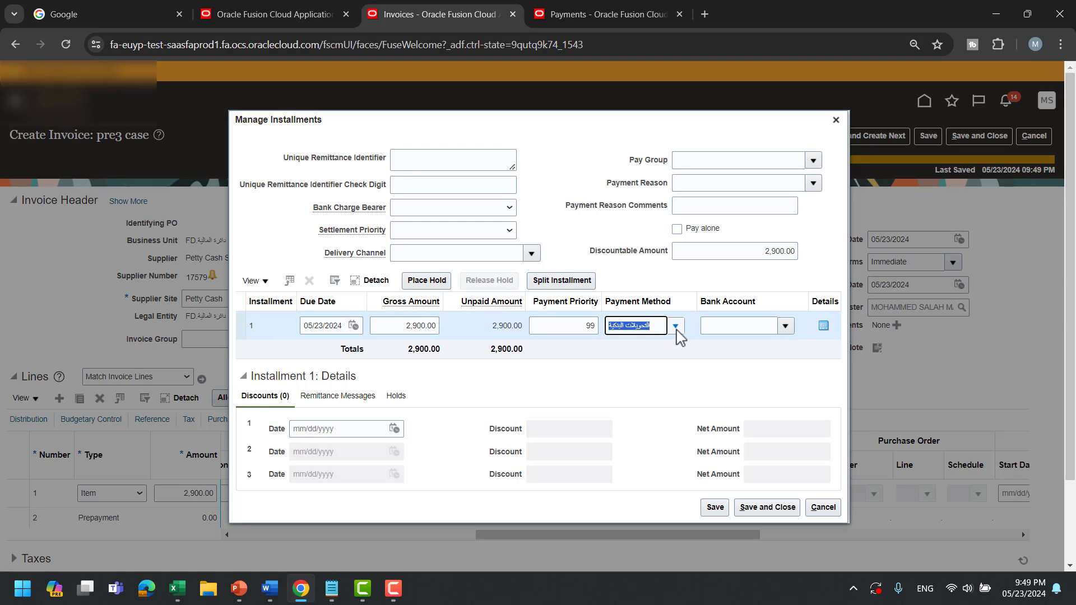
pyautogui.click(676, 328)
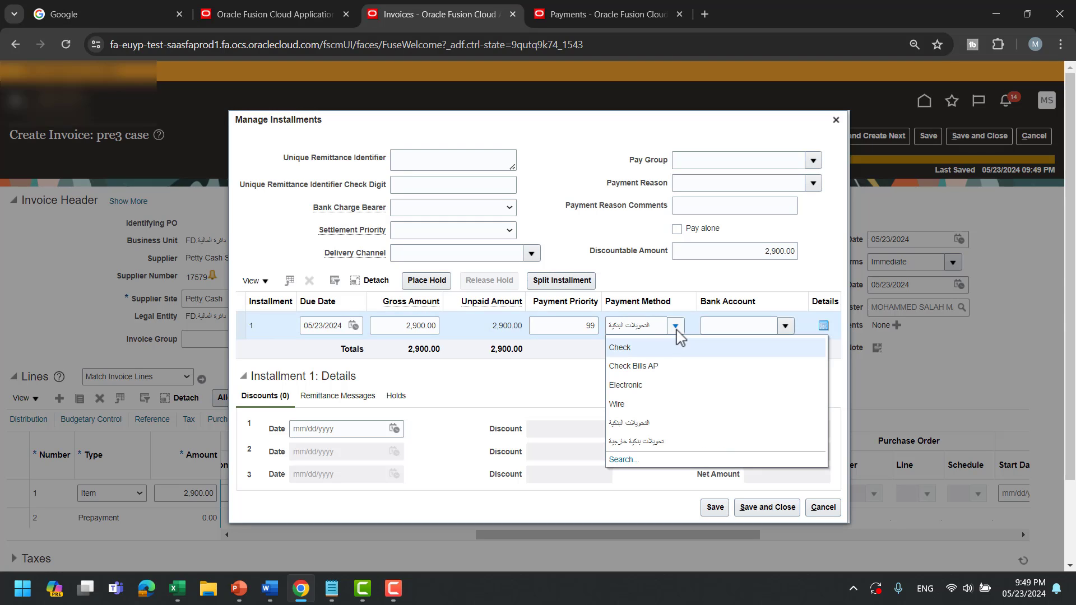
pyautogui.click(652, 348)
# Set the payment reason to "Government goods and services embassies etc" and save the installments and the invoice.
pyautogui.click(738, 184)
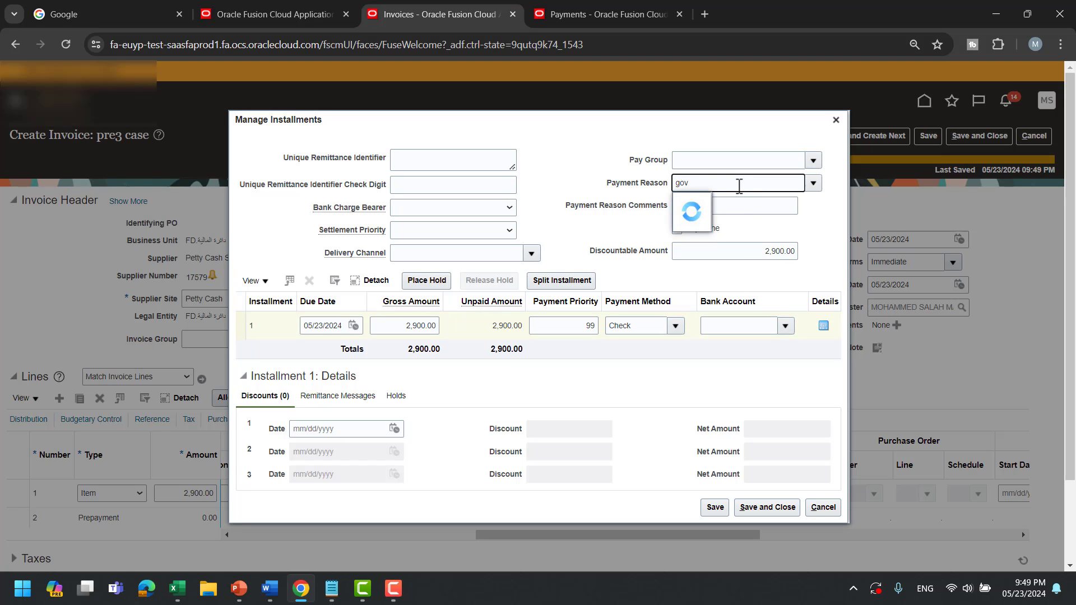
pyautogui.click(721, 221)
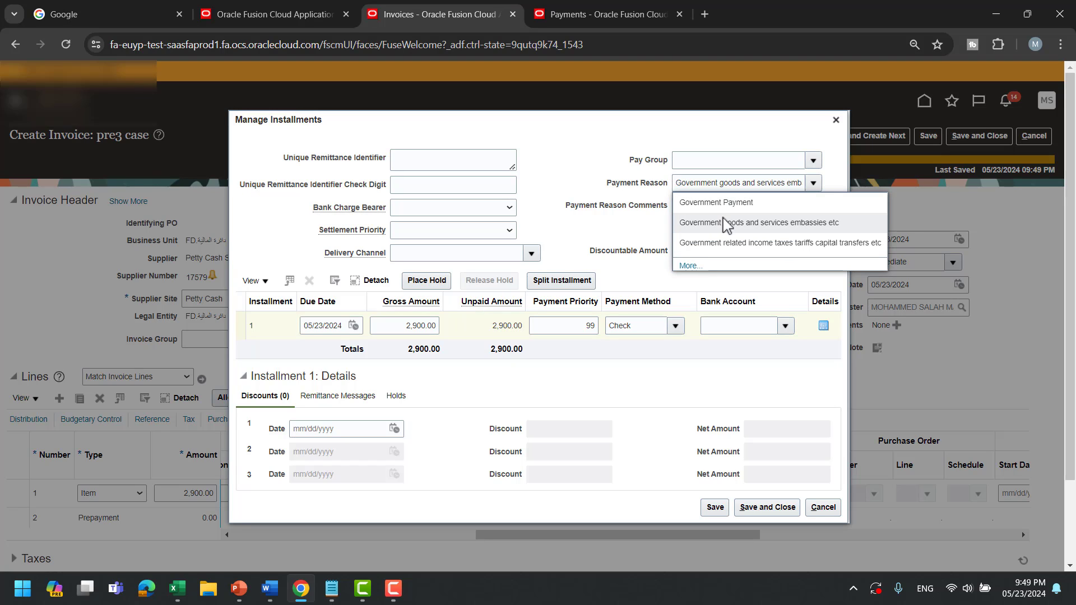
pyautogui.click(772, 508)
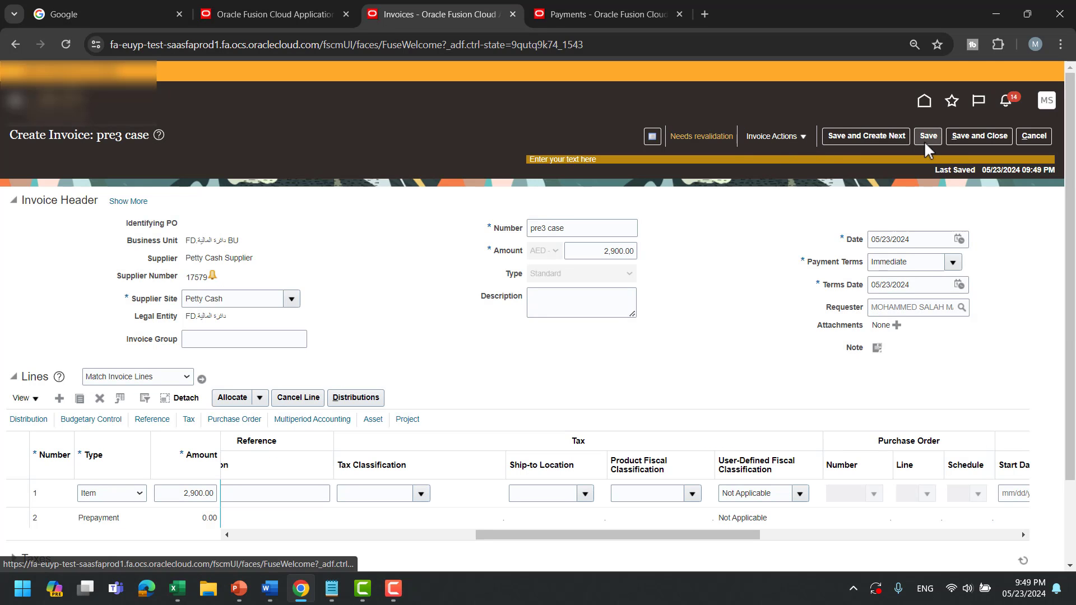
pyautogui.click(926, 137)
# Apply prepayment 3000 to the invoice for 2,900.00 AED, with accounting date 05/23/2024.
pyautogui.click(765, 139)
pyautogui.click(766, 133)
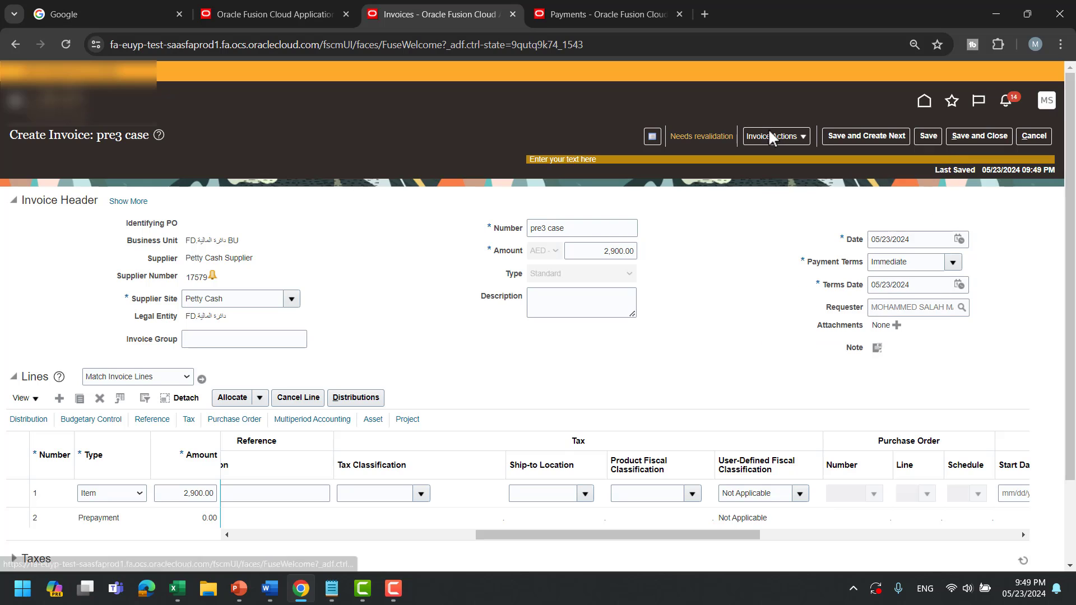
pyautogui.click(766, 136)
pyautogui.click(796, 232)
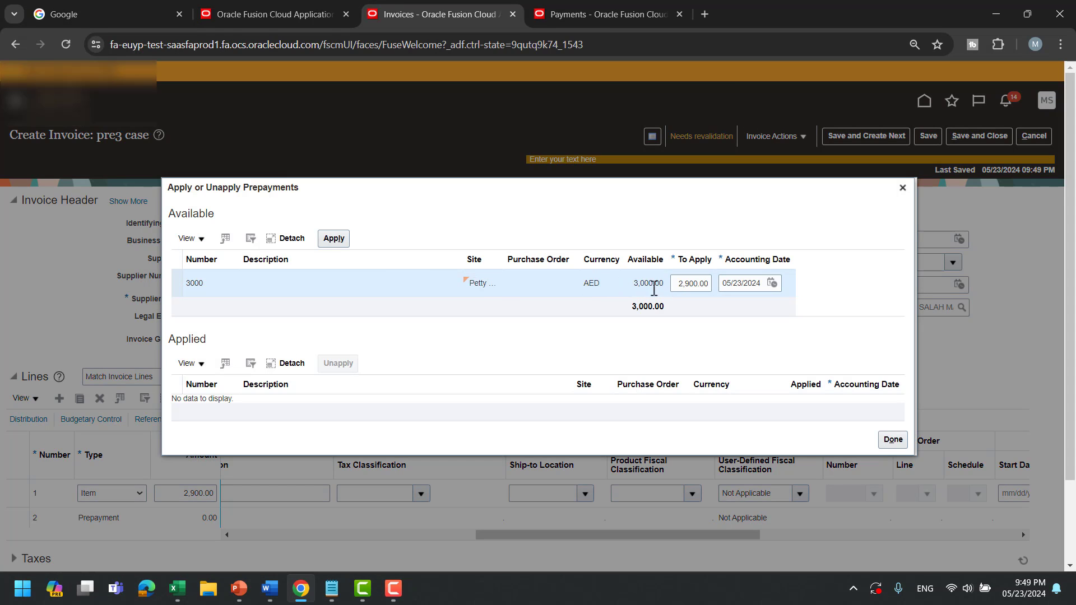
pyautogui.click(333, 238)
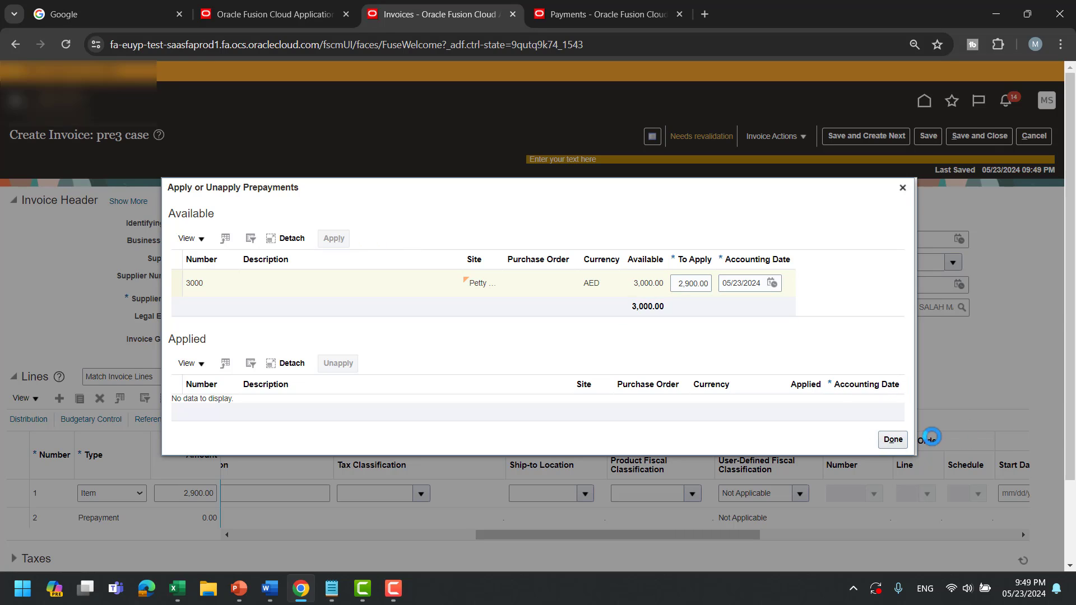
pyautogui.click(838, 449)
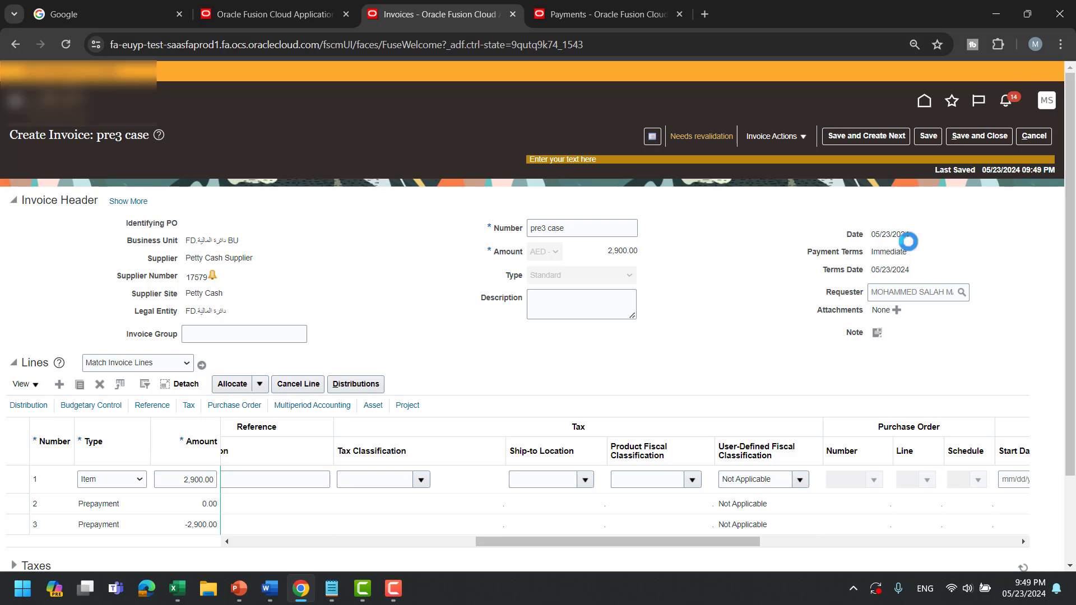
# Validate the invoice and post it to the ledger, viewing its accounting lines.
pyautogui.click(790, 138)
pyautogui.click(796, 216)
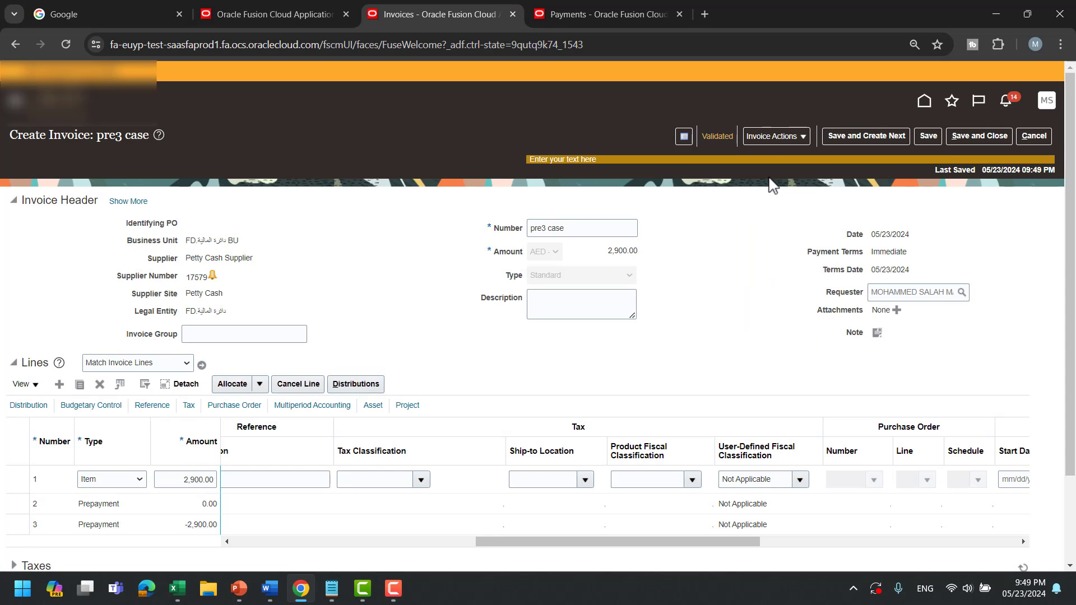
pyautogui.click(773, 139)
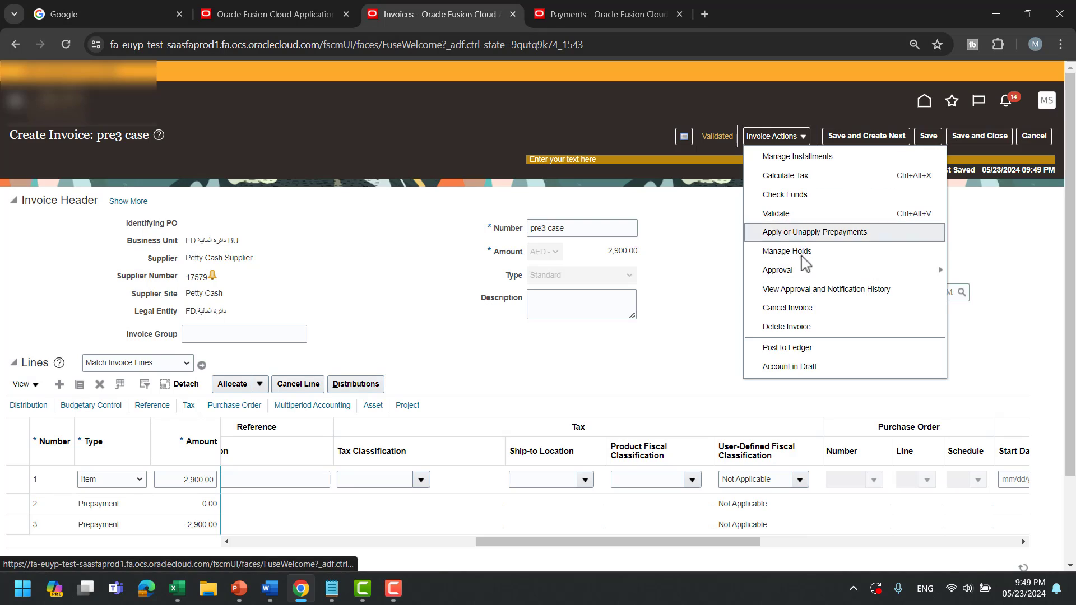
pyautogui.click(802, 348)
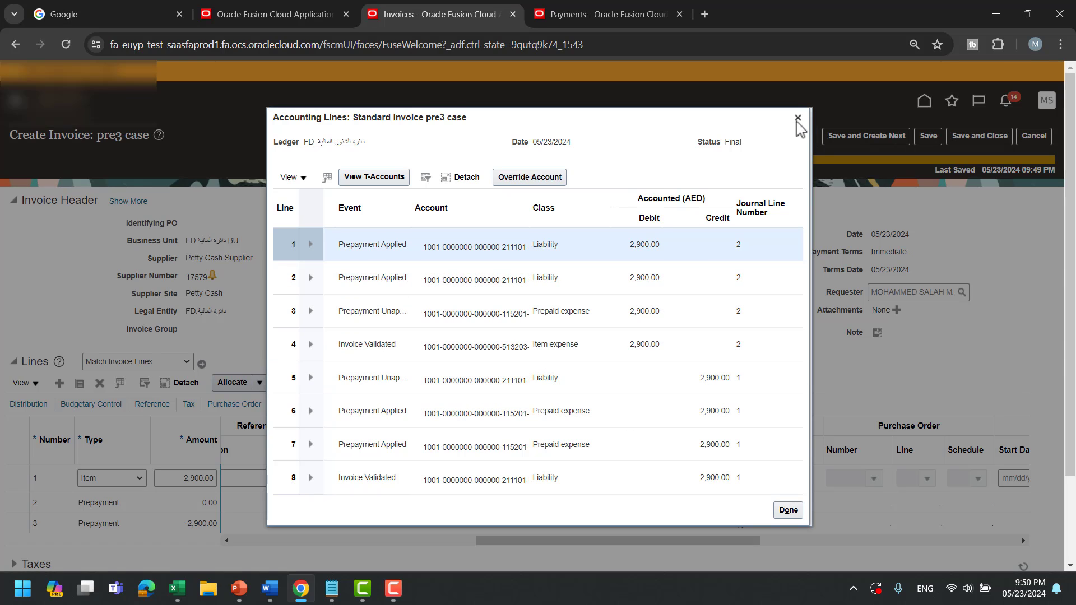
pyautogui.click(788, 510)
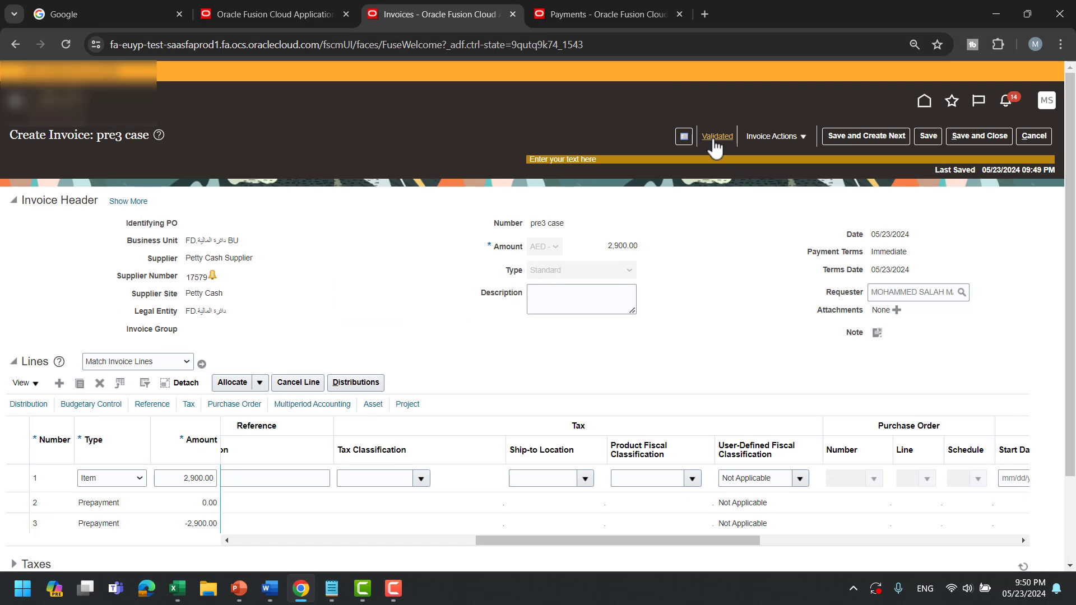
# Review the invoice summary's validation, accounting and payment statuses, along with the accounting lines behind it.
pyautogui.click(714, 140)
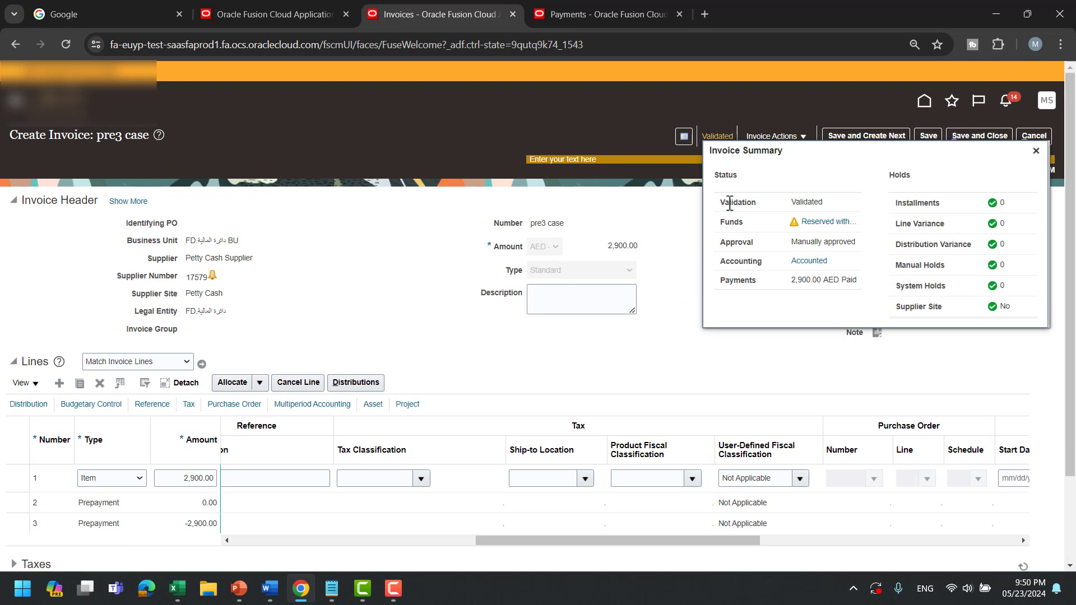
pyautogui.click(805, 260)
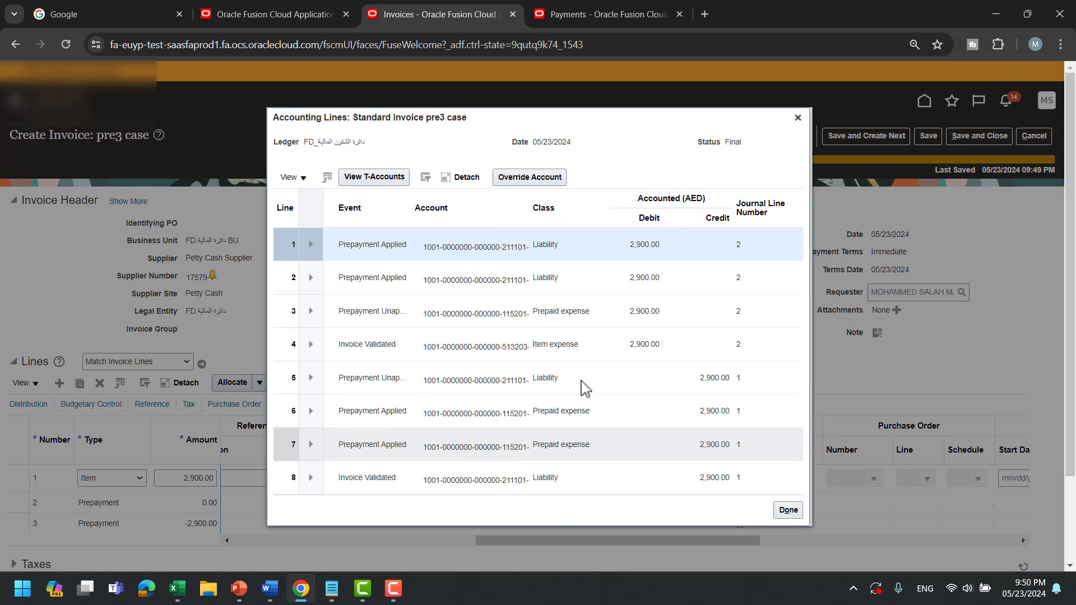
pyautogui.click(789, 510)
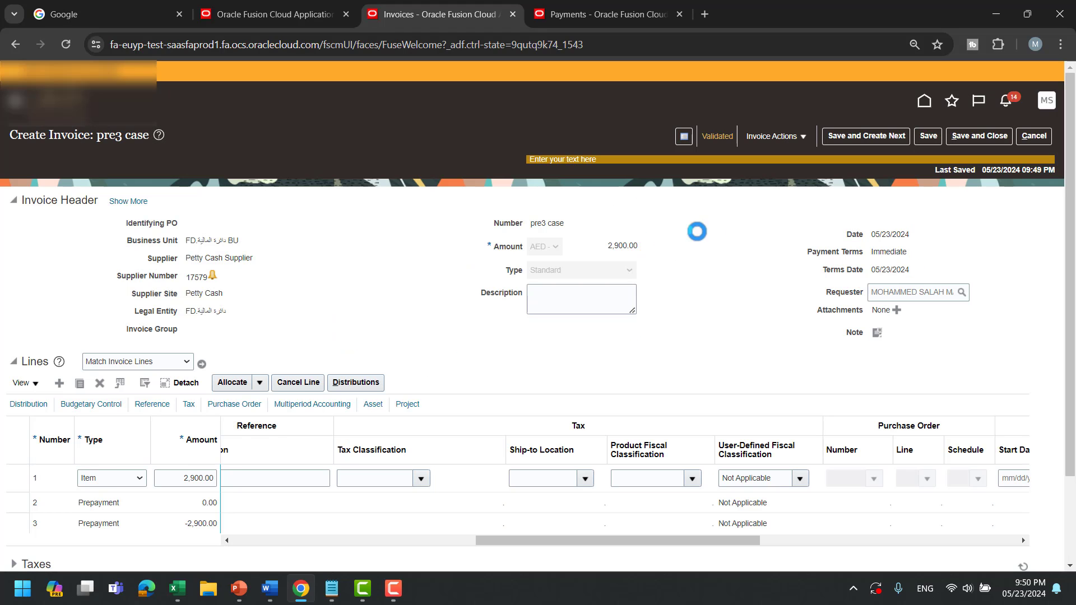
pyautogui.click(723, 138)
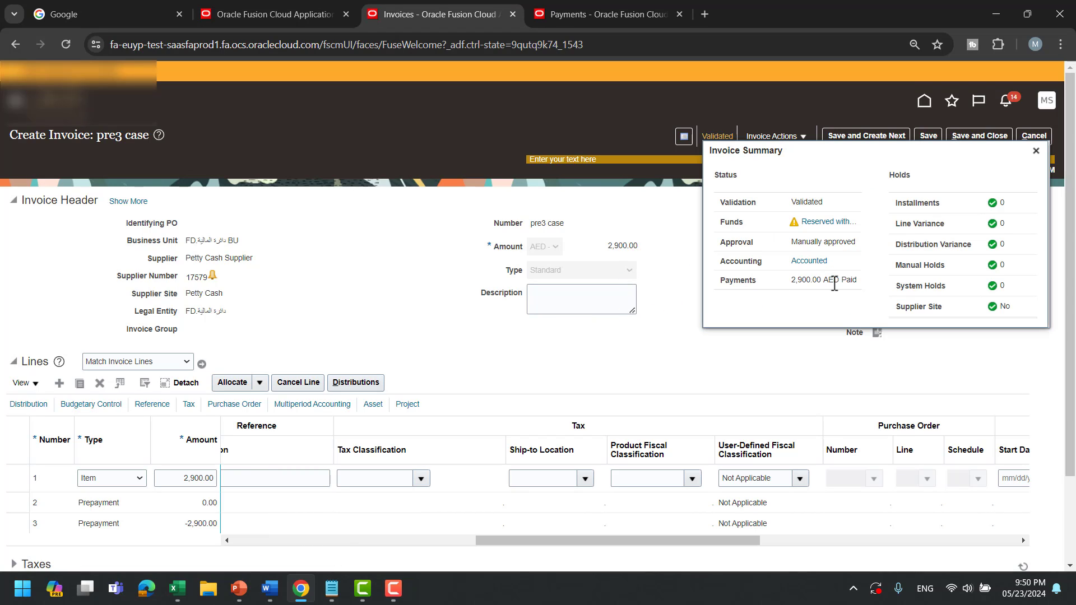
pyautogui.click(1036, 151)
# Save and close the invoice, and search for invoice number 3000 to open its details.
pyautogui.click(980, 135)
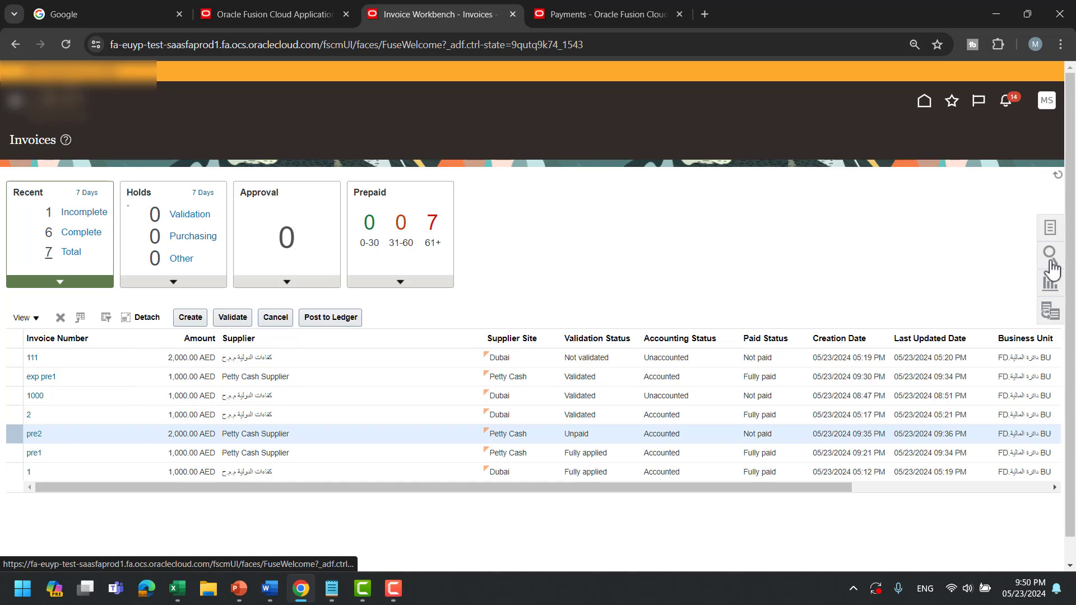
pyautogui.click(1050, 258)
pyautogui.click(1002, 290)
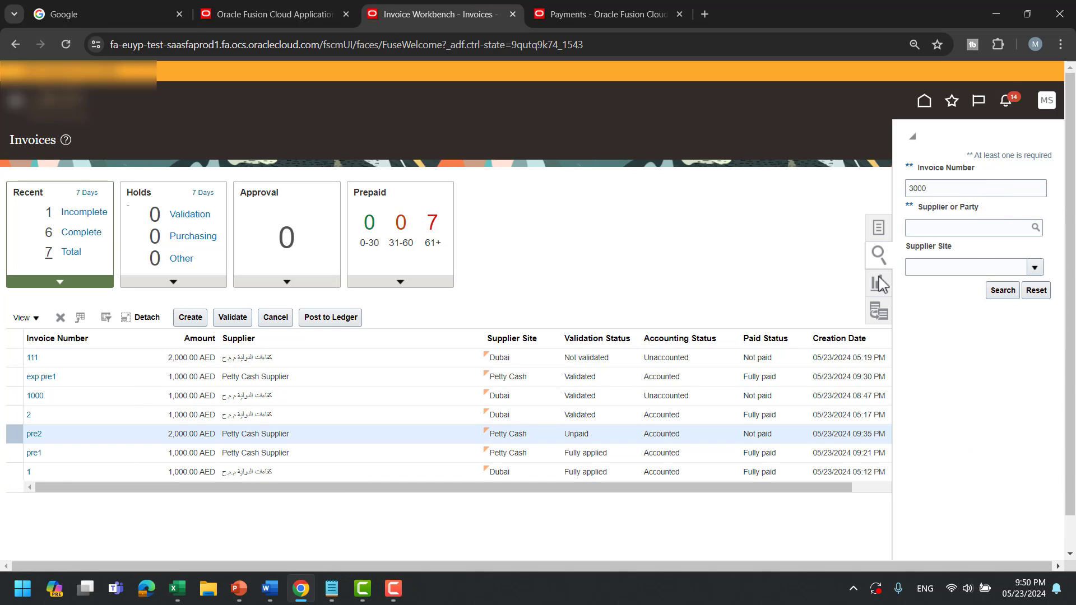
pyautogui.click(43, 305)
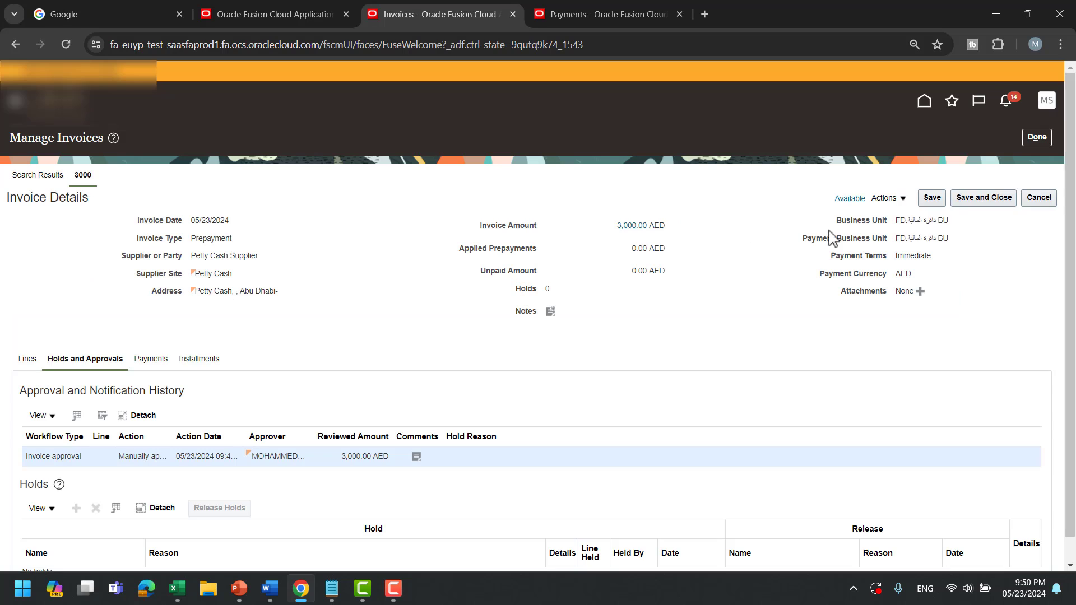
# Check the status summary and details of prepayment invoice 3000.
pyautogui.click(850, 199)
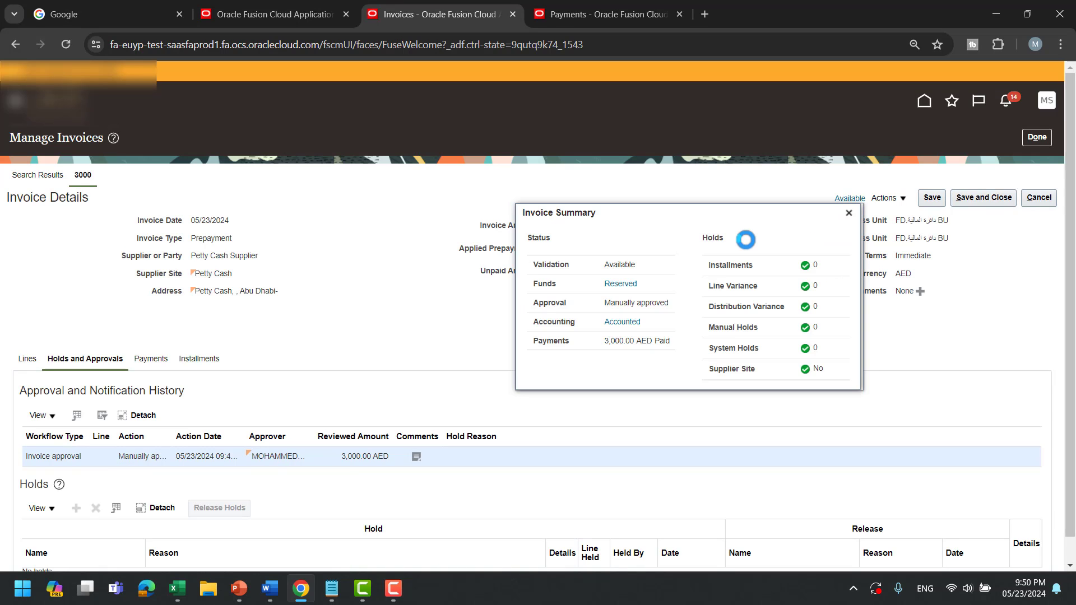
pyautogui.click(848, 213)
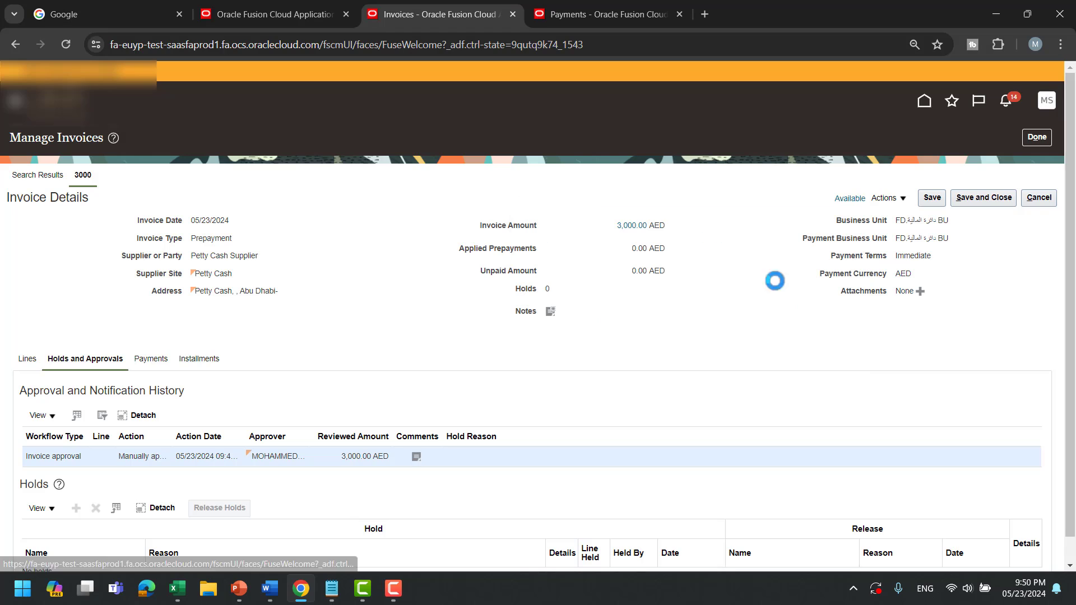
pyautogui.scroll(-1, 757, 302)
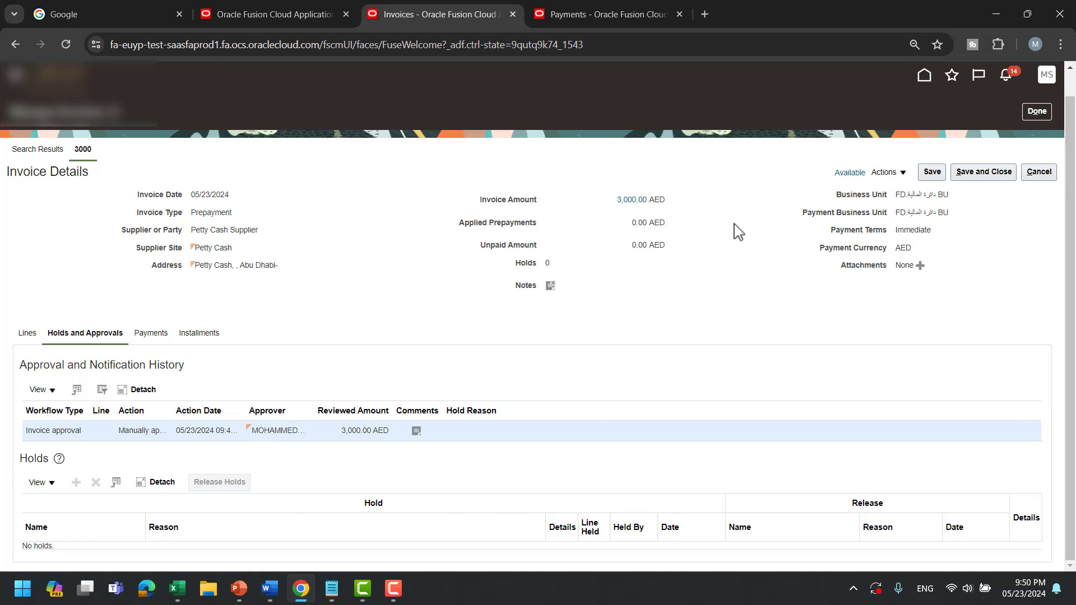
# Switch to the Excel case notes and examine the "2 more invoices" options for the remaining 100 USD prepayment.
pyautogui.hotkey('alt', 'Tab')
pyautogui.scroll(-1, 638, 284)
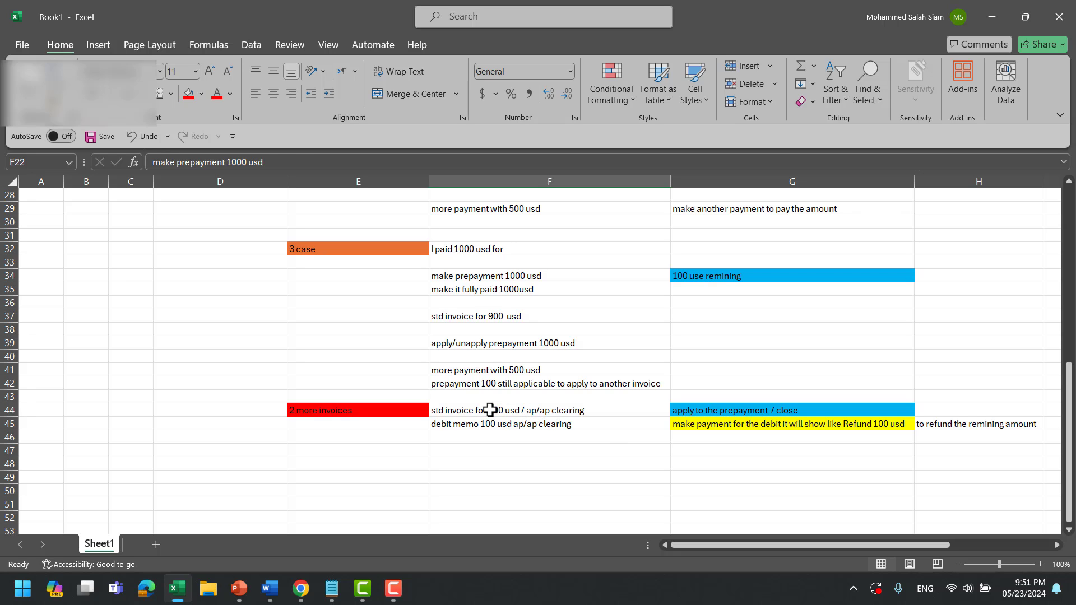
pyautogui.click(521, 410)
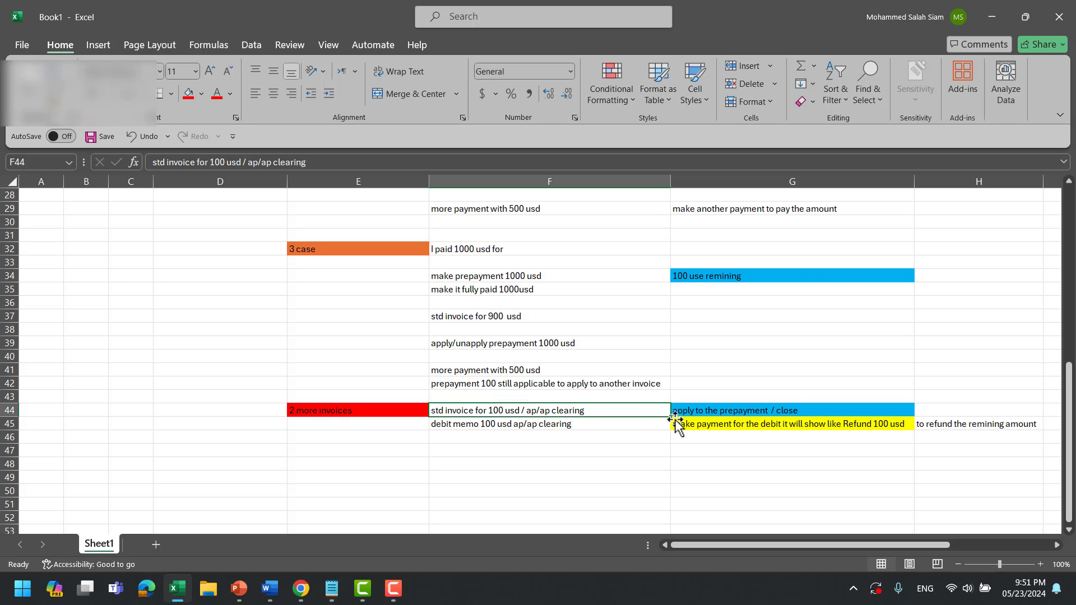
pyautogui.click(753, 414)
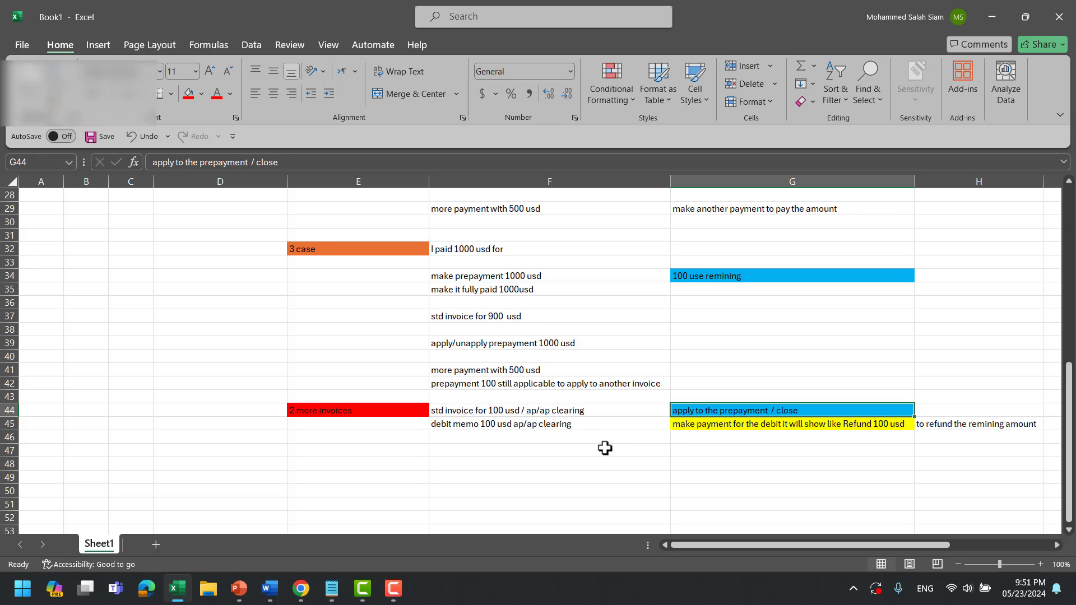
# Check the 100 USD debit memo note, switch back to Oracle Fusion, and close prepayment invoice 3000 and its search results.
pyautogui.click(570, 428)
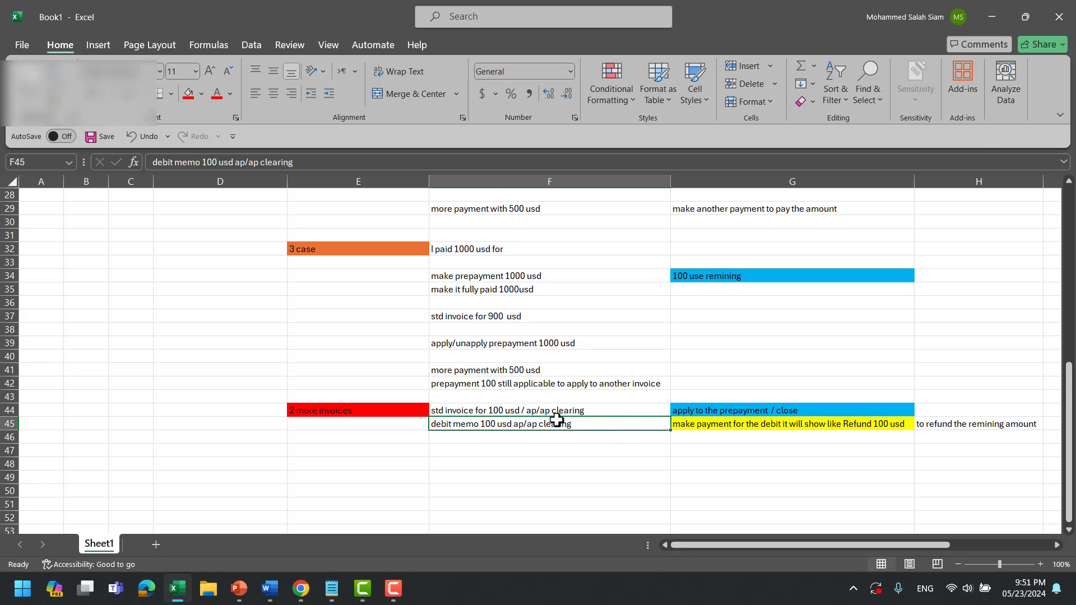
pyautogui.hotkey('alt', 'Tab')
pyautogui.click(985, 172)
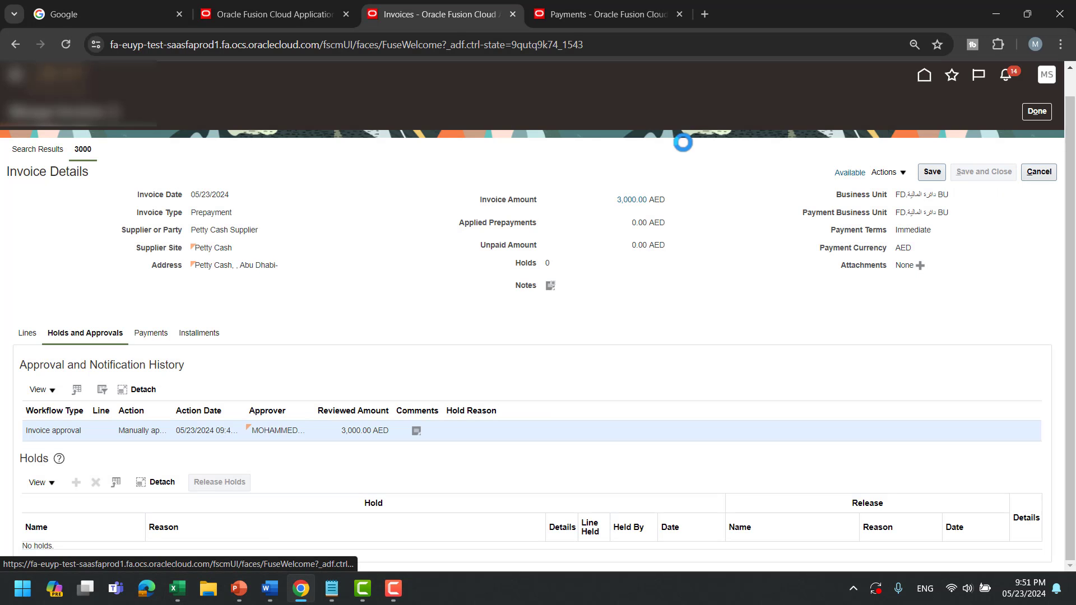
pyautogui.click(1038, 112)
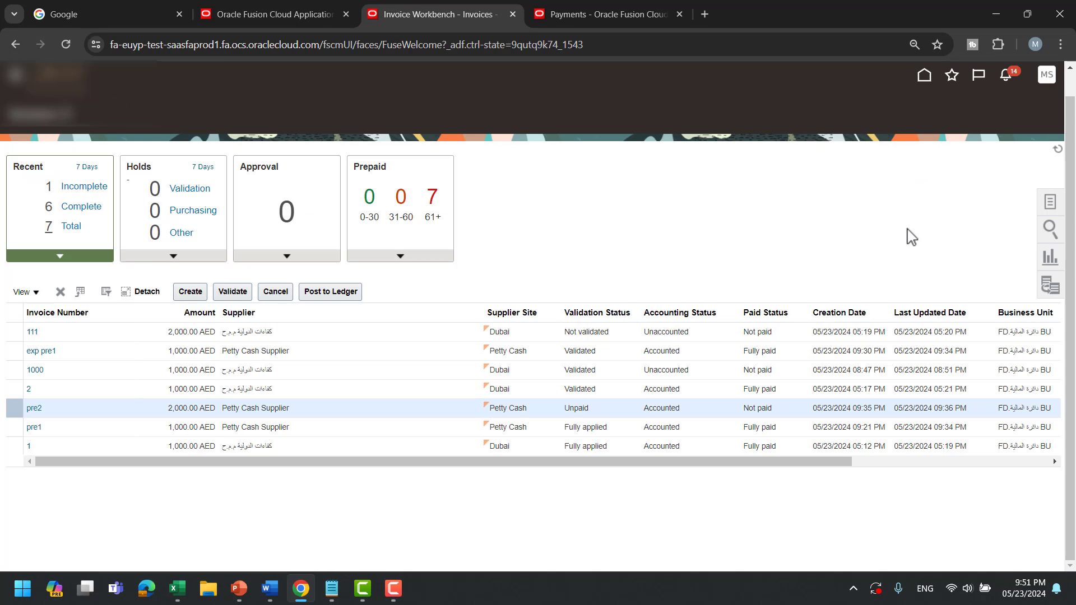
# Create a new invoice for business unit FD.دائرة المالية BU and supplier Petty Cash Supplier.
pyautogui.click(190, 291)
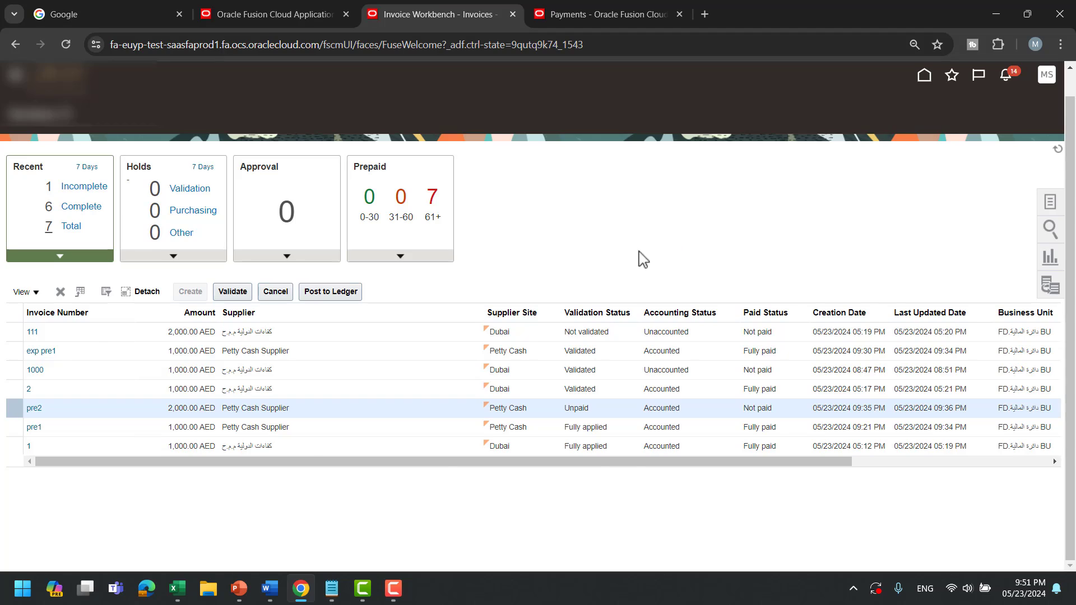
pyautogui.click(292, 230)
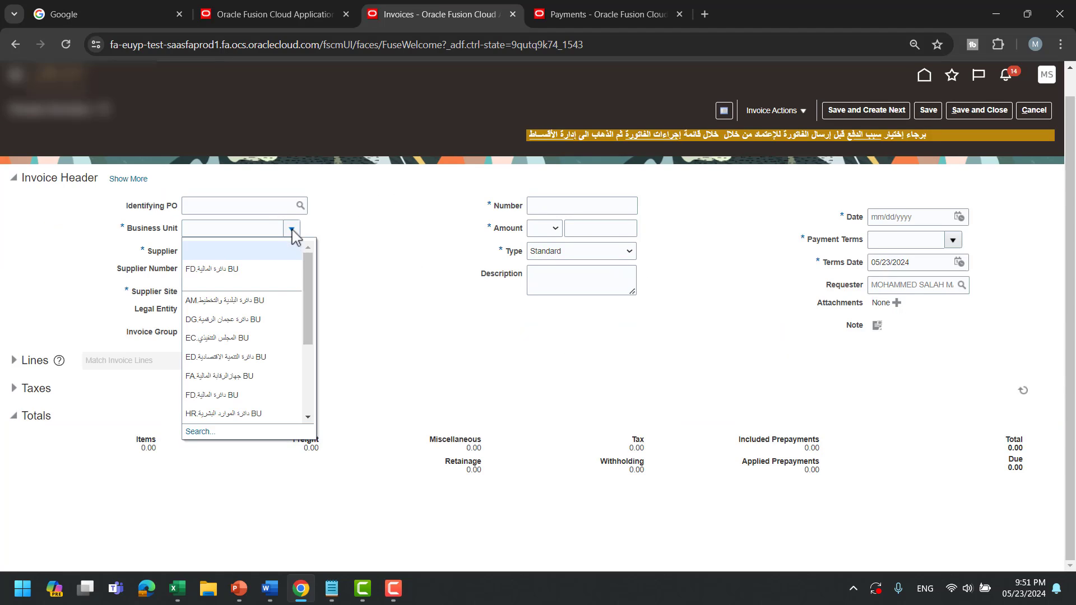
pyautogui.click(260, 269)
pyautogui.click(250, 252)
pyautogui.write('pet')
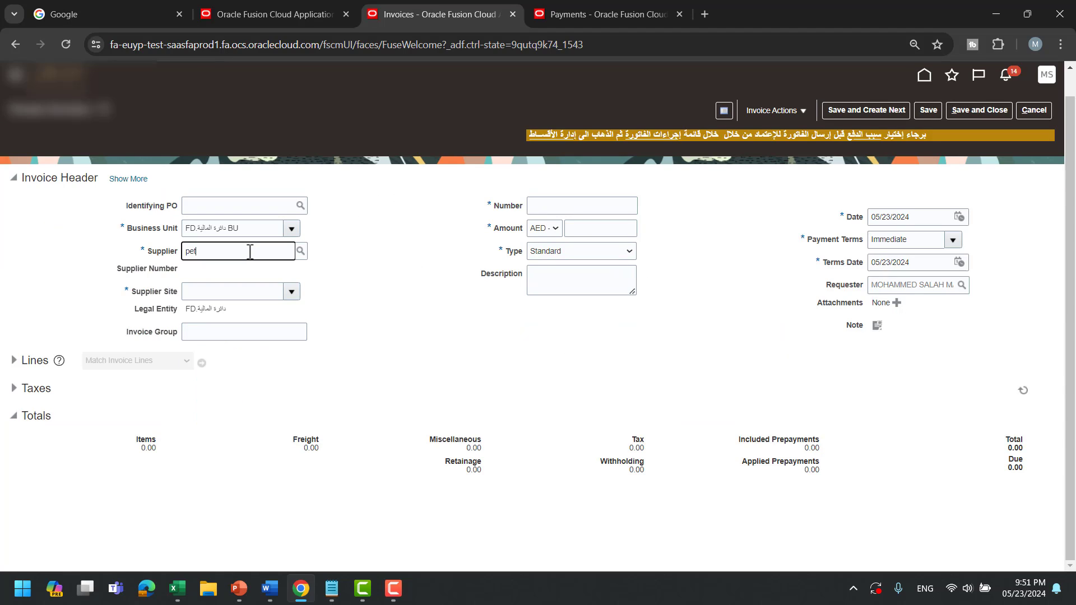
# Set the new standard invoice's number to 100 and its amount to 100.00 AED.
pyautogui.click(578, 207)
pyautogui.write('1')
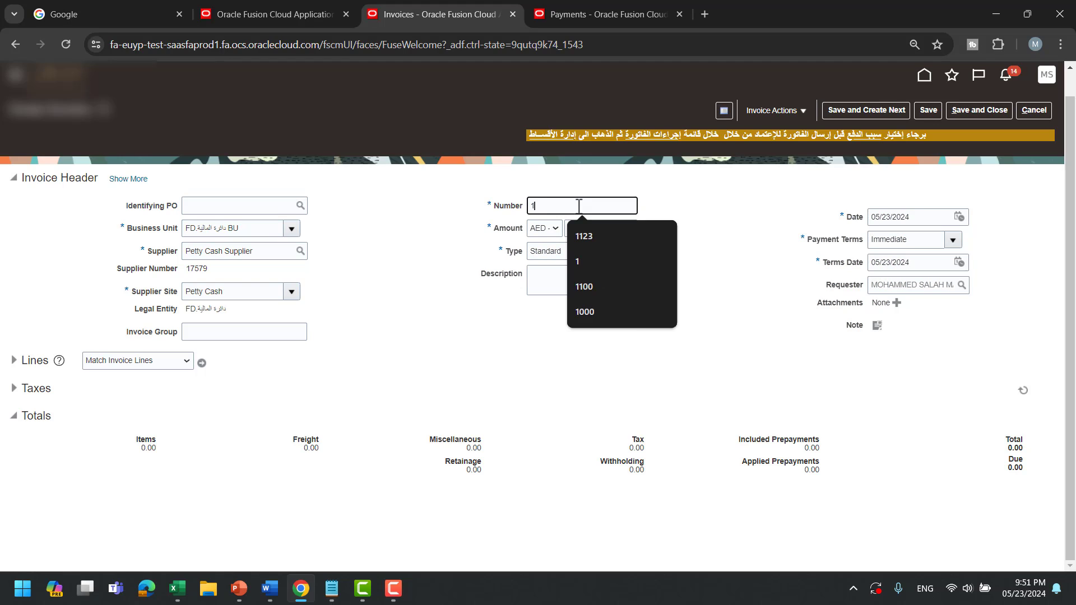
pyautogui.write('00')
pyautogui.press('Tab')
pyautogui.write('1000')
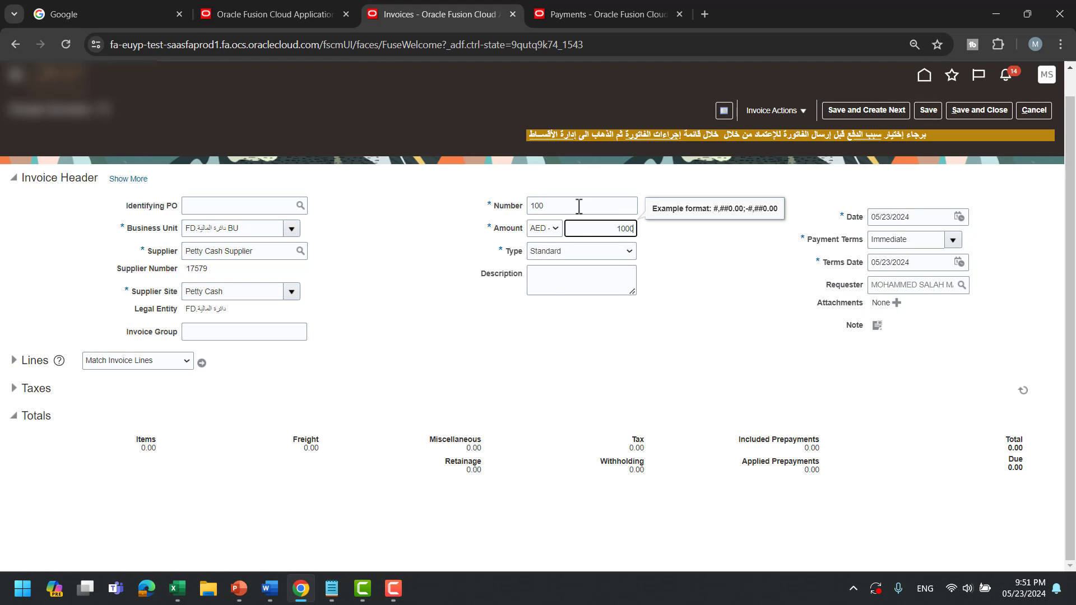
pyautogui.press('BackSpace')
pyautogui.press('Tab')
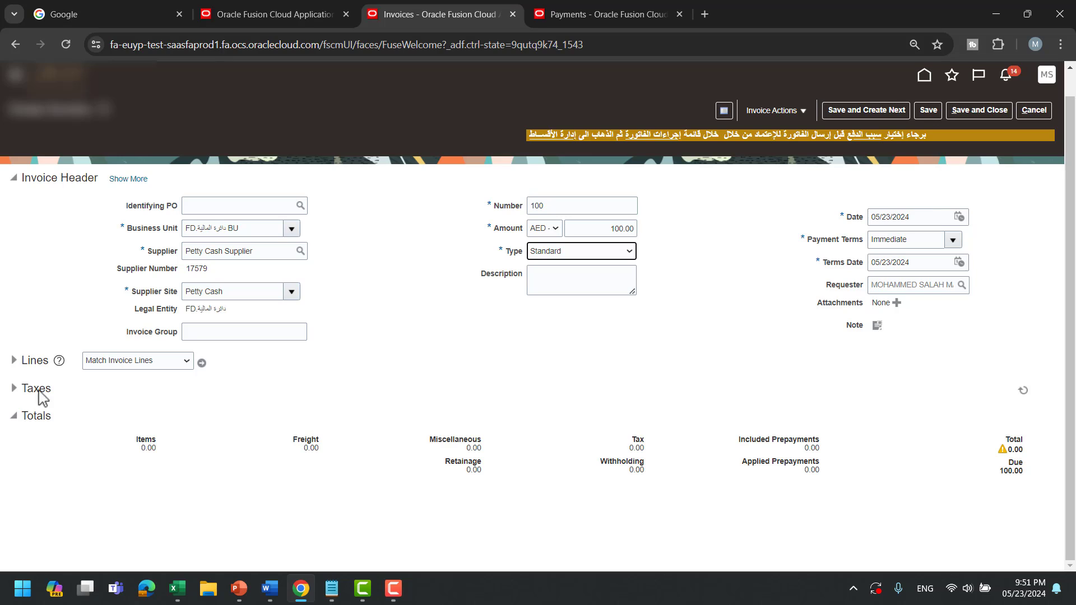
# Expand the invoice lines and enter an amount of 100 on item line 1.
pyautogui.click(15, 361)
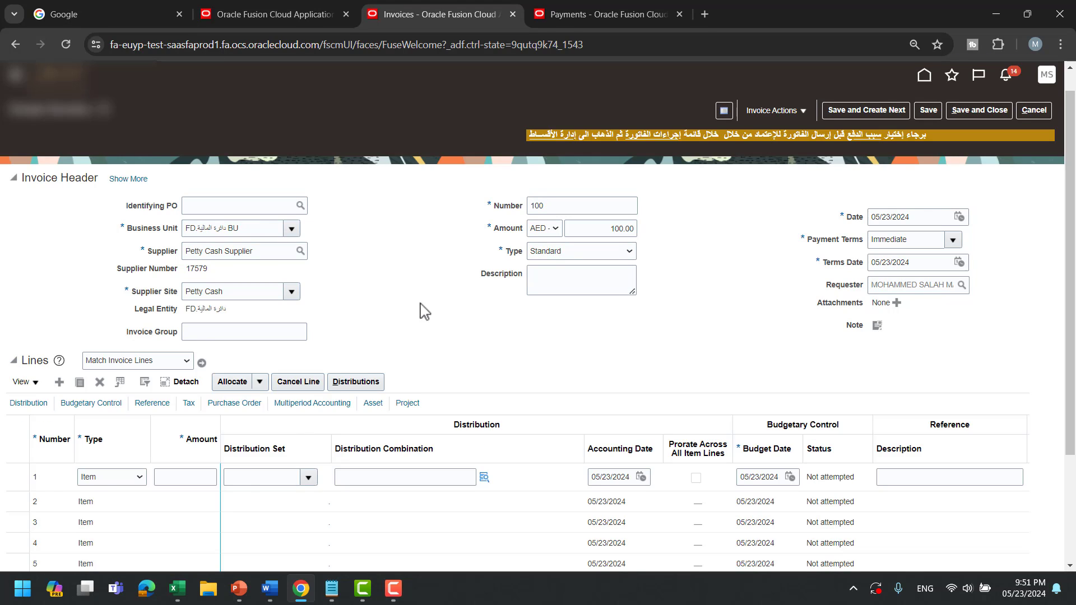
pyautogui.click(192, 477)
pyautogui.write('100')
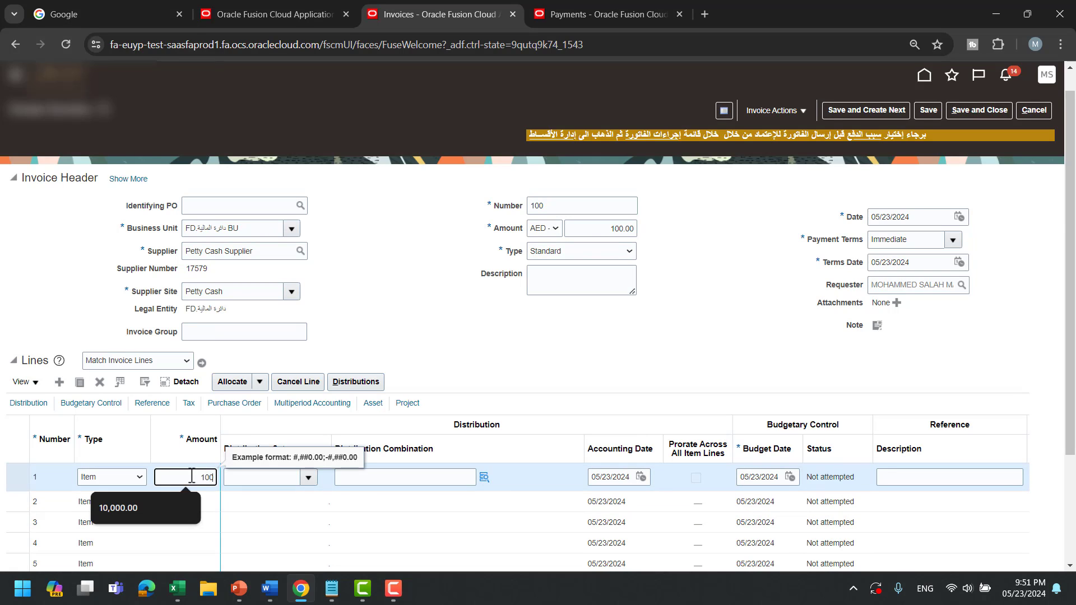
pyautogui.press('Tab')
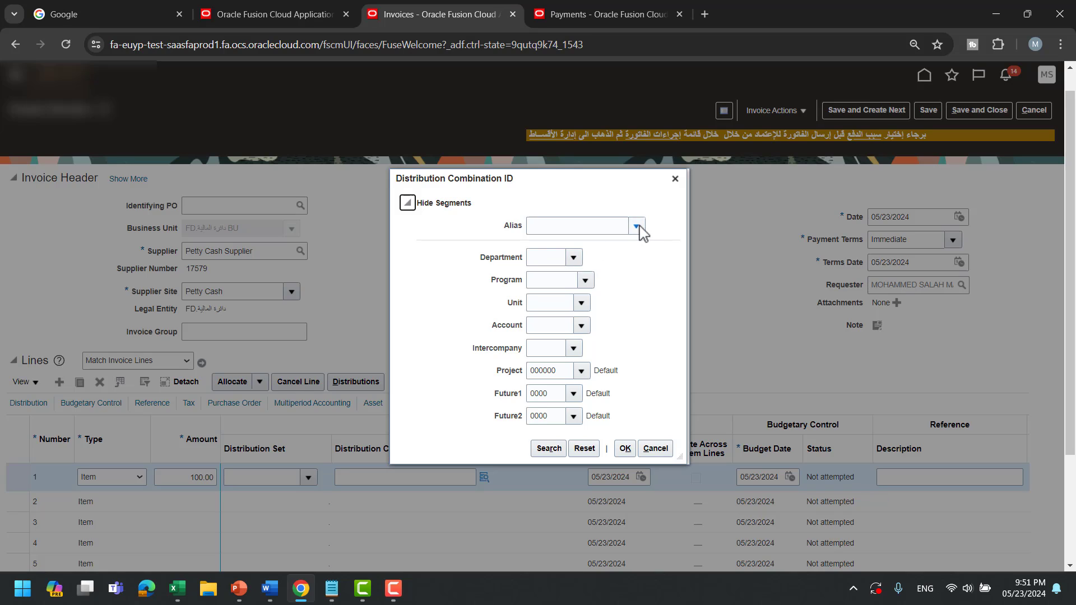
# Choose the "Defualt Alias" alias and department 1001 for line 1's distribution combination.
pyautogui.click(637, 226)
pyautogui.click(667, 250)
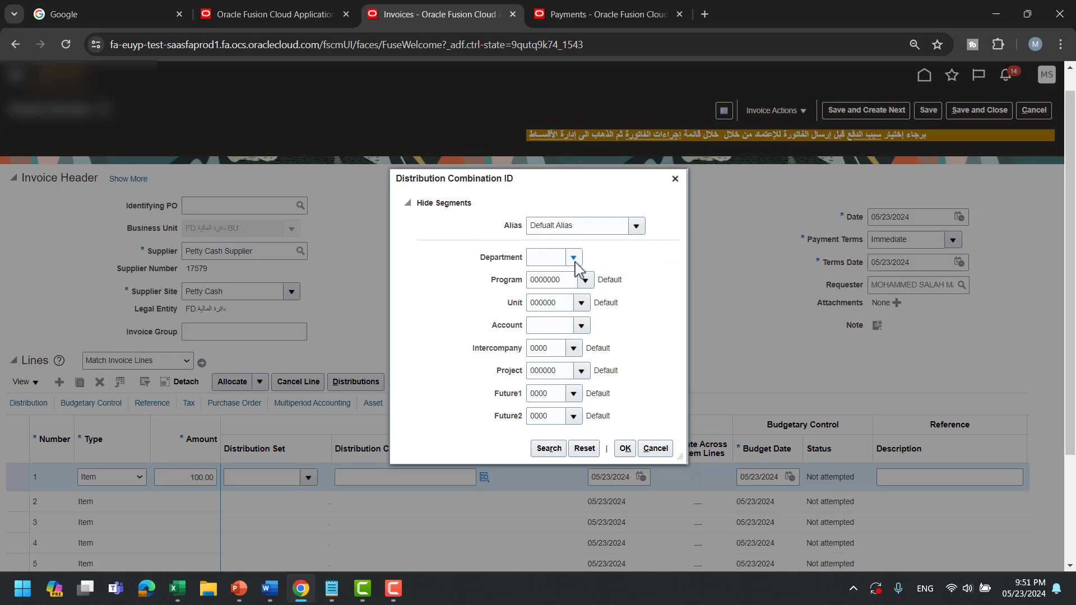
pyautogui.click(574, 258)
pyautogui.click(624, 306)
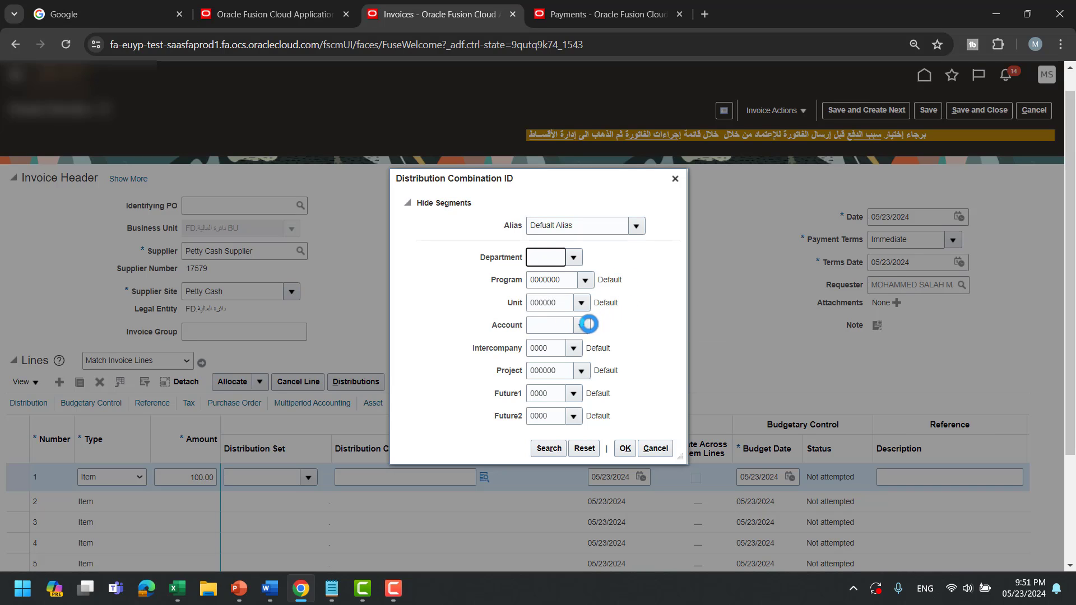
# Search the Account segment's values for the description "وسيط".
pyautogui.click(582, 326)
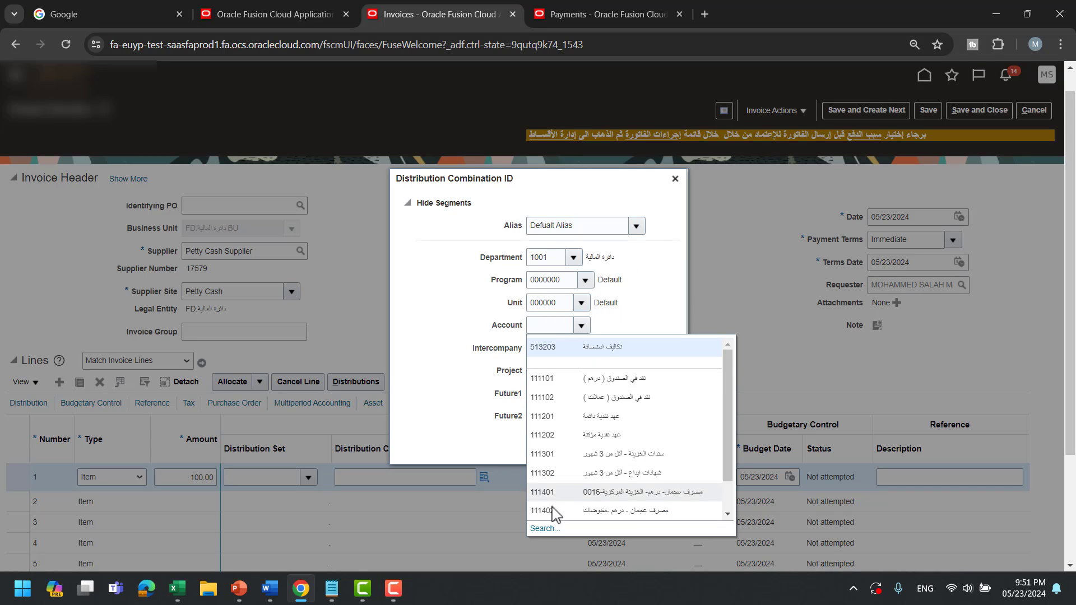
pyautogui.click(545, 529)
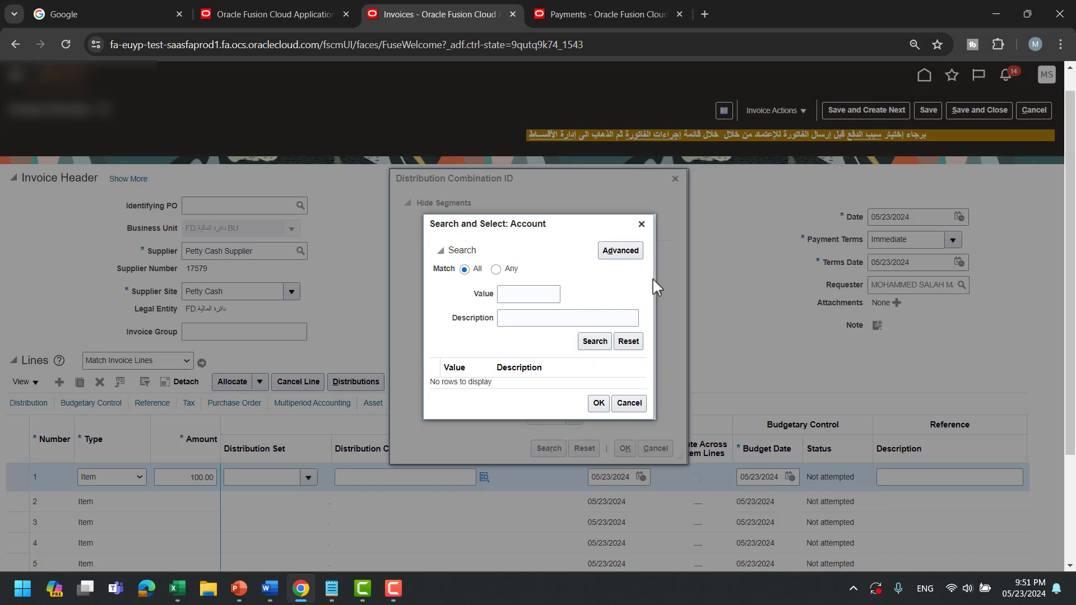
pyautogui.click(579, 317)
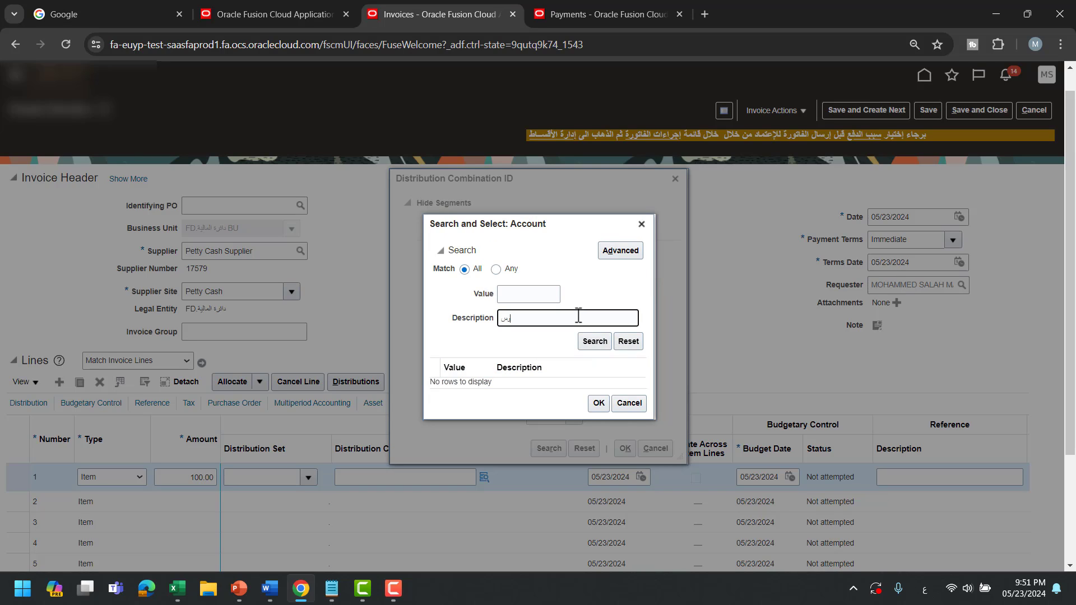
pyautogui.press('Return')
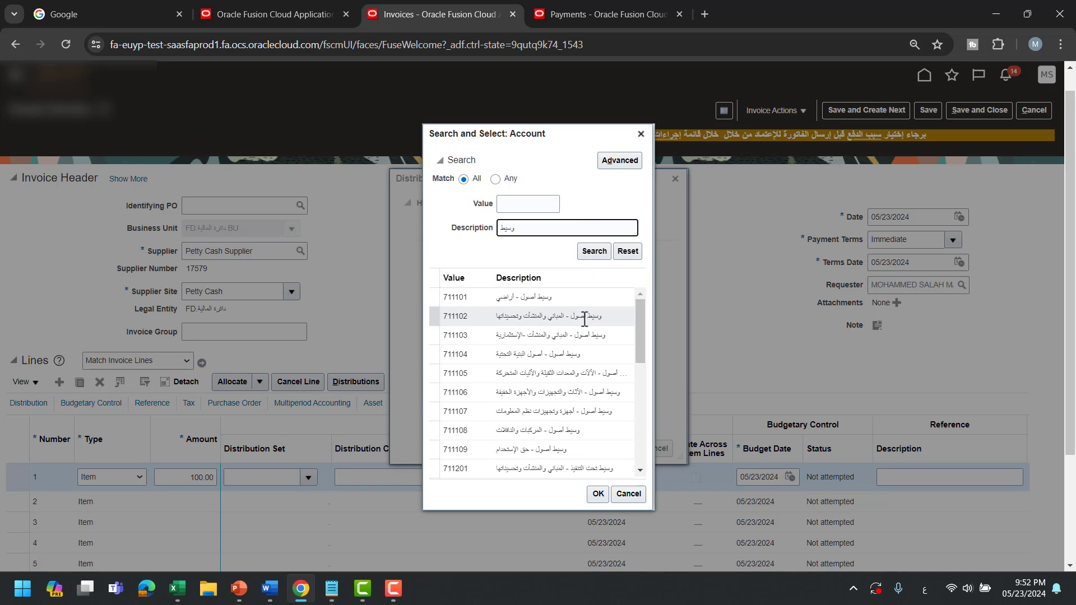
# Select account 714105 (وسيط النقدية) and confirm the distribution combination for line 1.
pyautogui.click(599, 356)
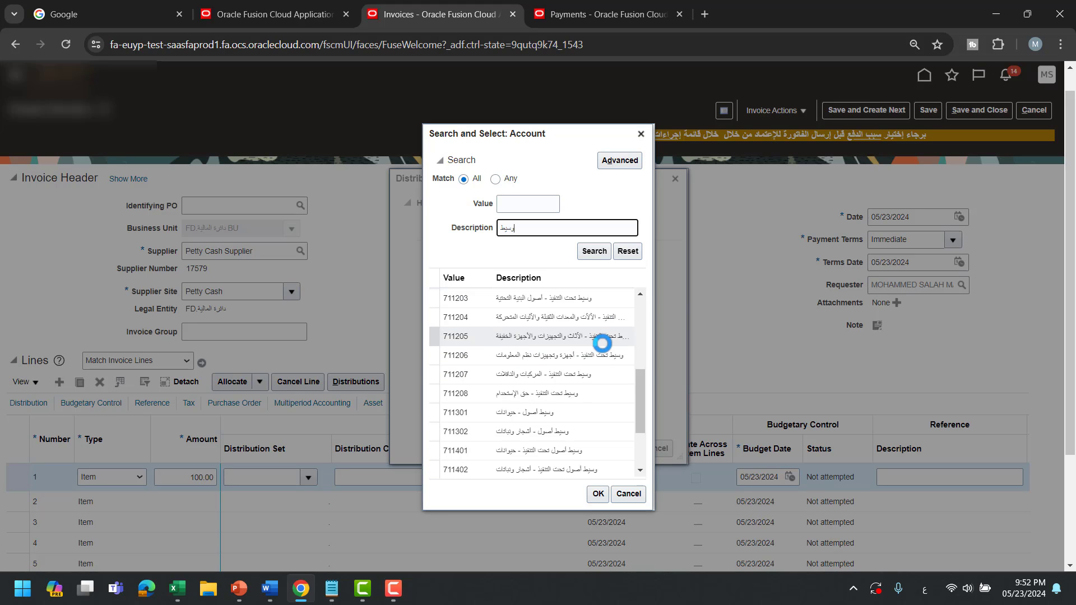
pyautogui.scroll(-5, 608, 373)
pyautogui.scroll(-3, 608, 372)
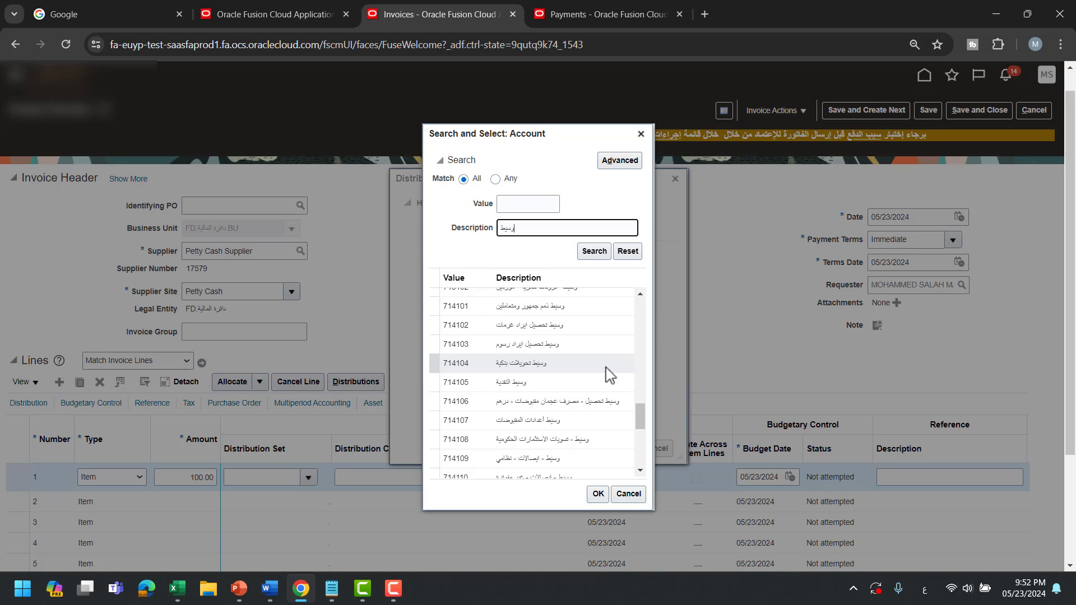
pyautogui.click(516, 363)
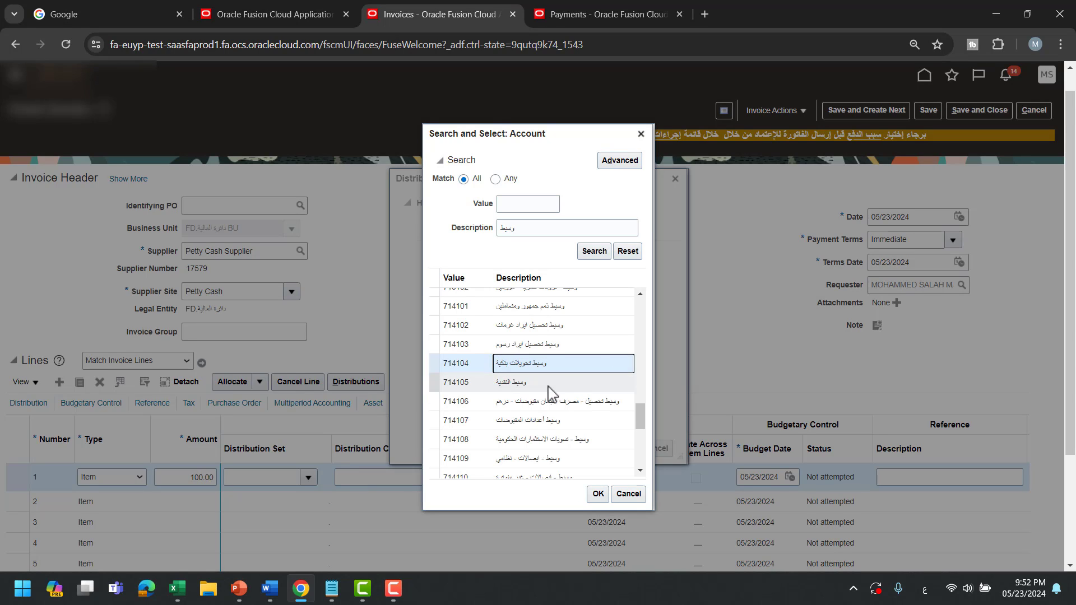
pyautogui.click(533, 381)
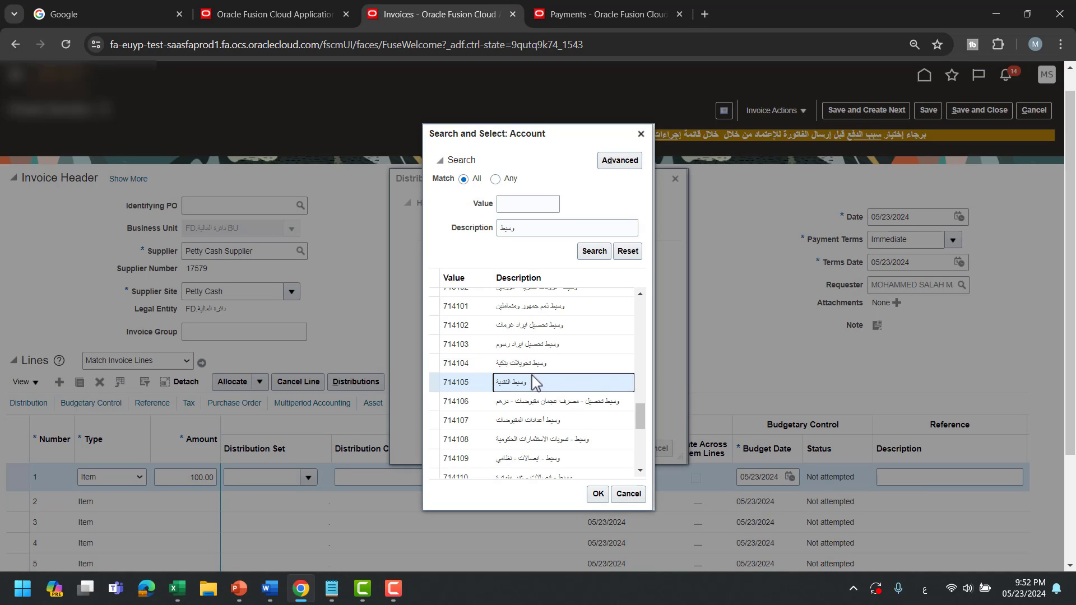
pyautogui.click(599, 494)
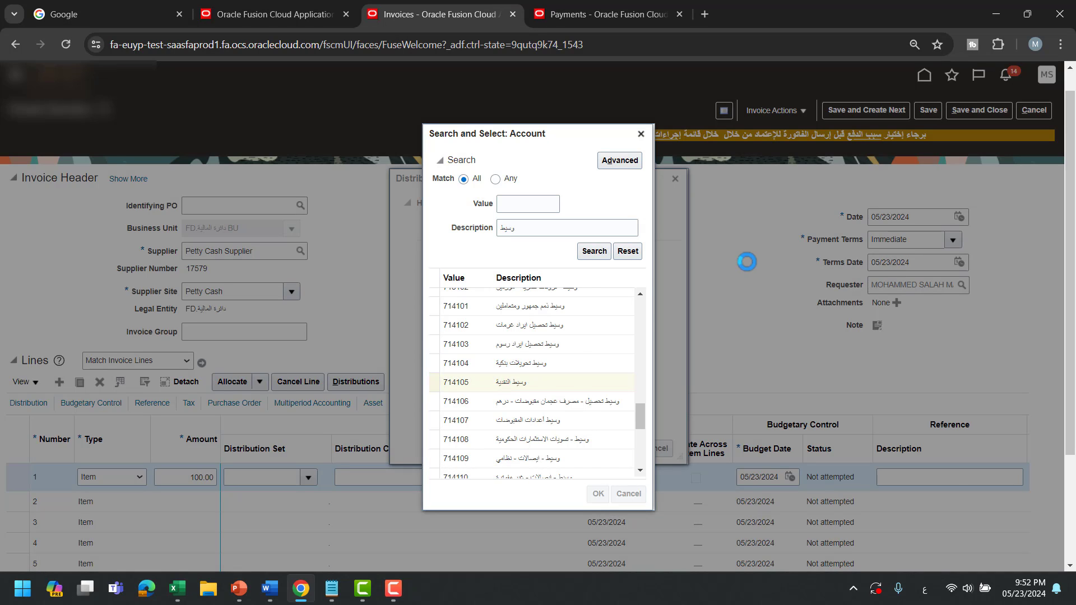
pyautogui.click(625, 448)
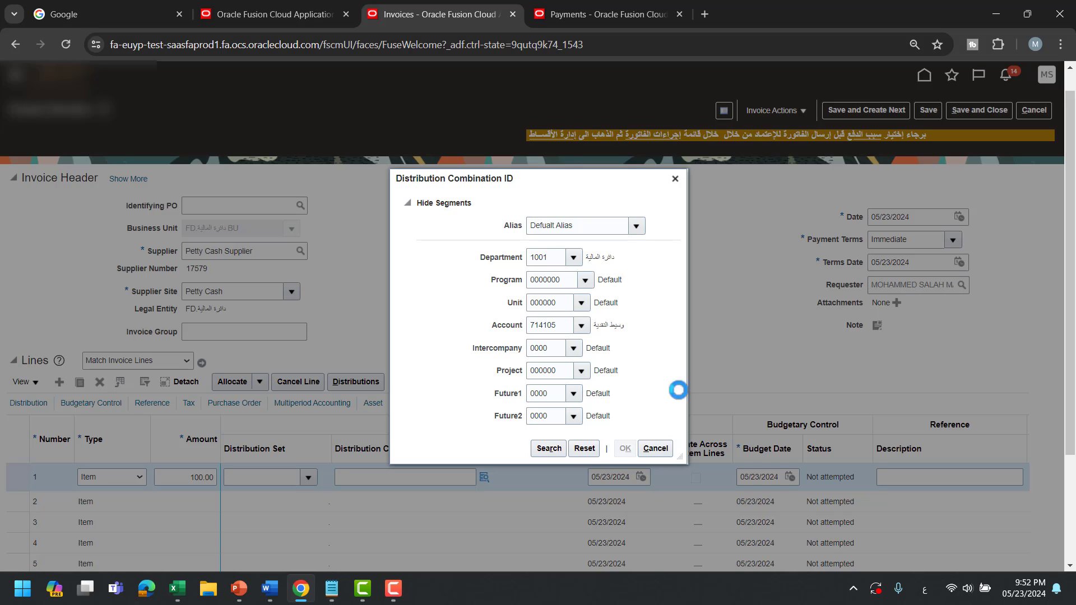
# Set line 1's User-Defined Fiscal Classification to Not Applicable and save the invoice.
pyautogui.scroll(-3, 553, 485)
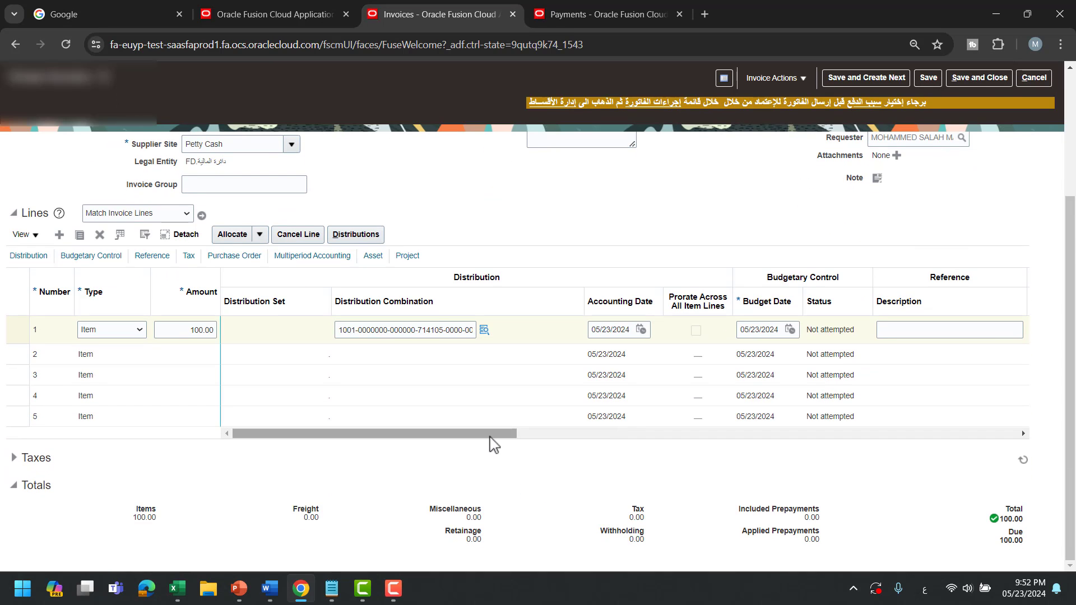
pyautogui.moveTo(492, 434); pyautogui.dragTo(751, 432)
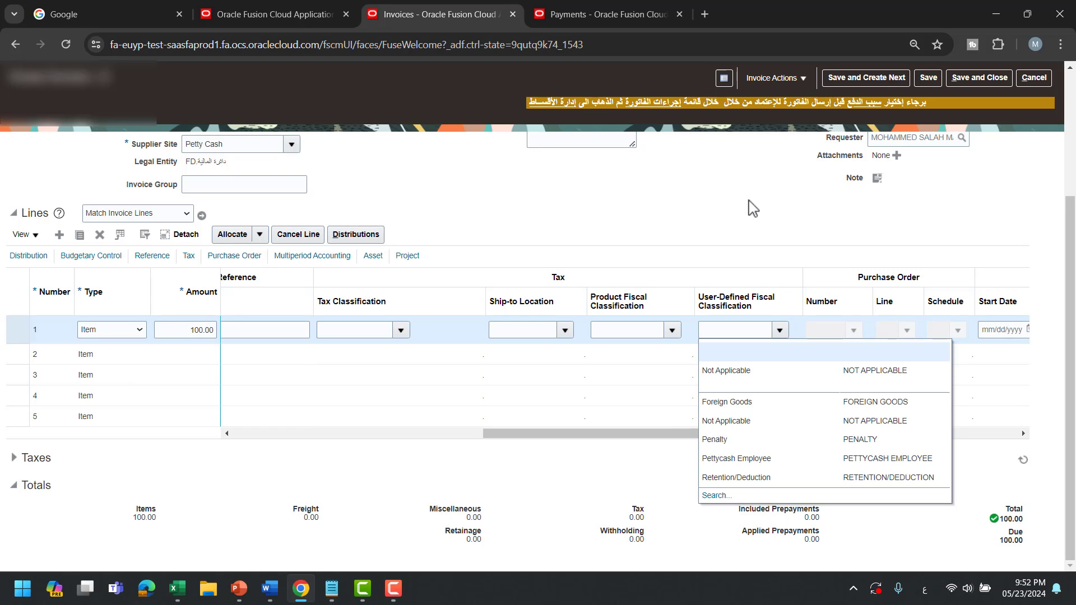
pyautogui.click(773, 370)
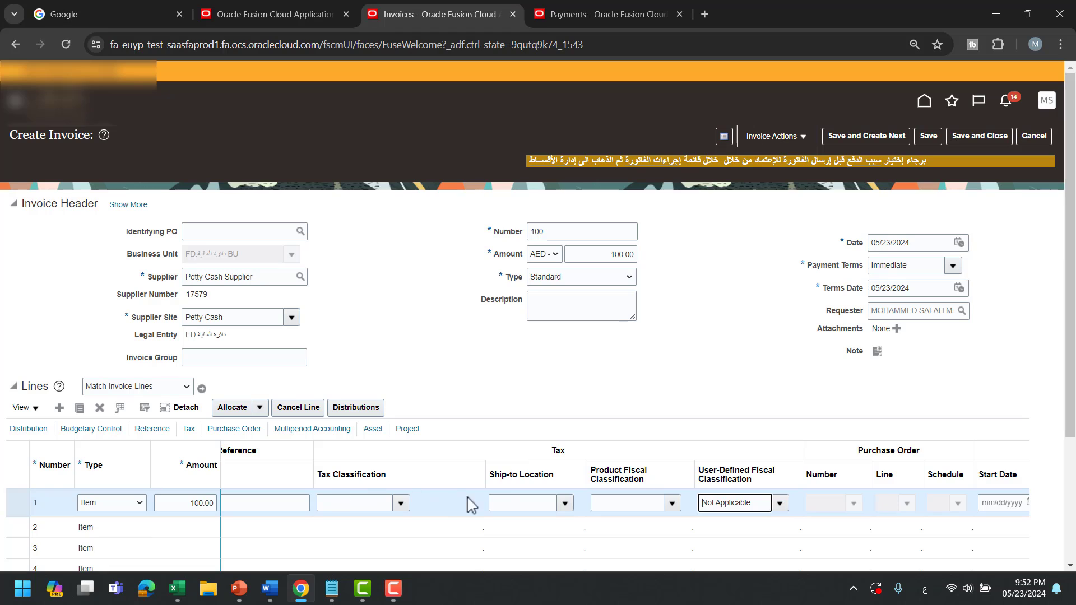
pyautogui.click(939, 137)
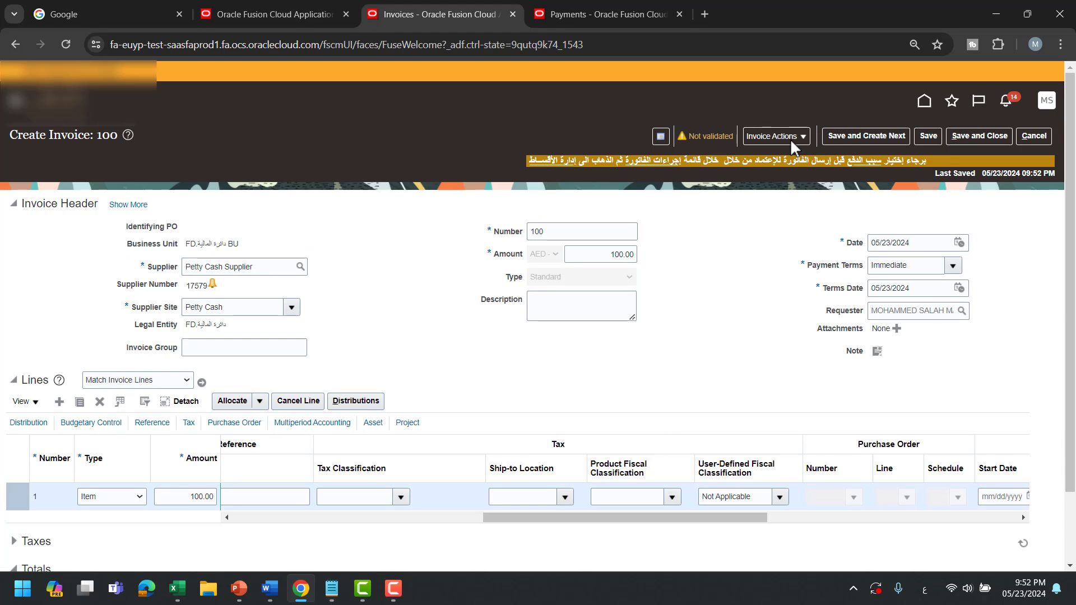
# Validate invoice 100 and force approve it.
pyautogui.click(796, 138)
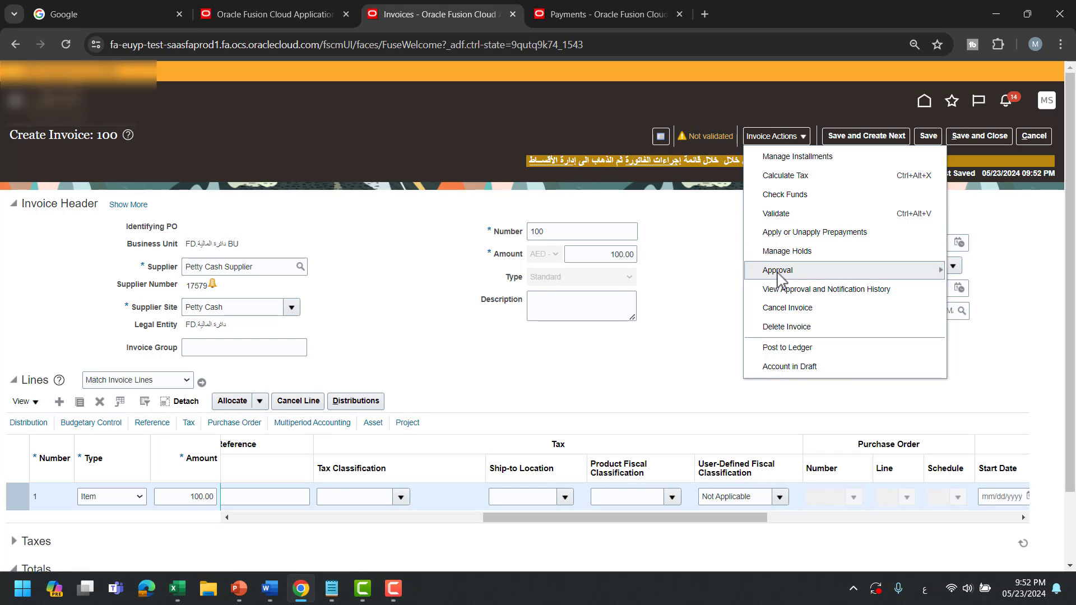
pyautogui.moveTo(758, 270)
pyautogui.click(817, 215)
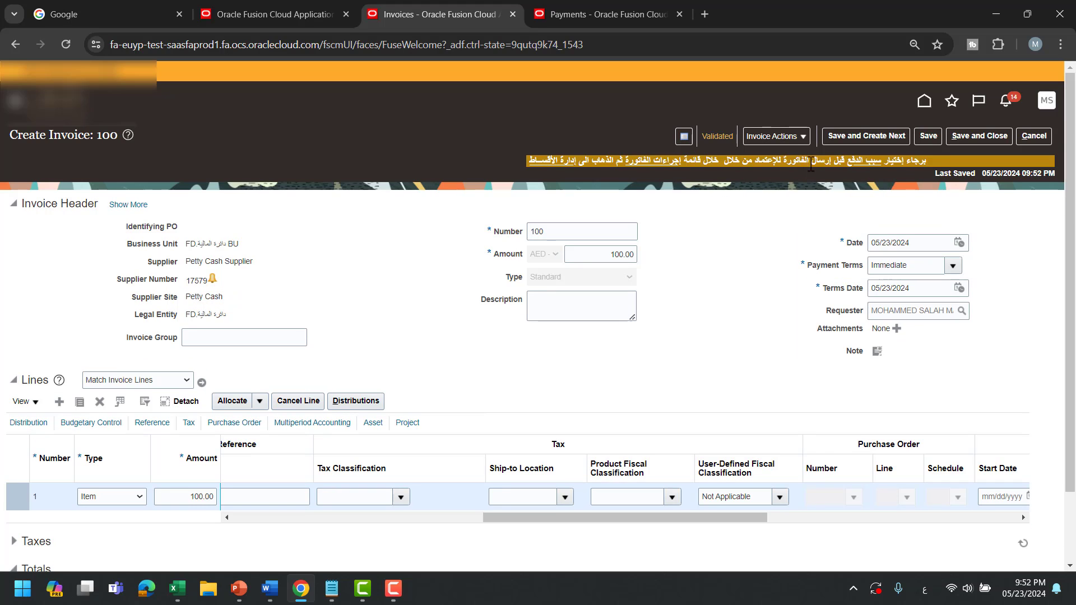
pyautogui.click(777, 136)
pyautogui.moveTo(919, 271)
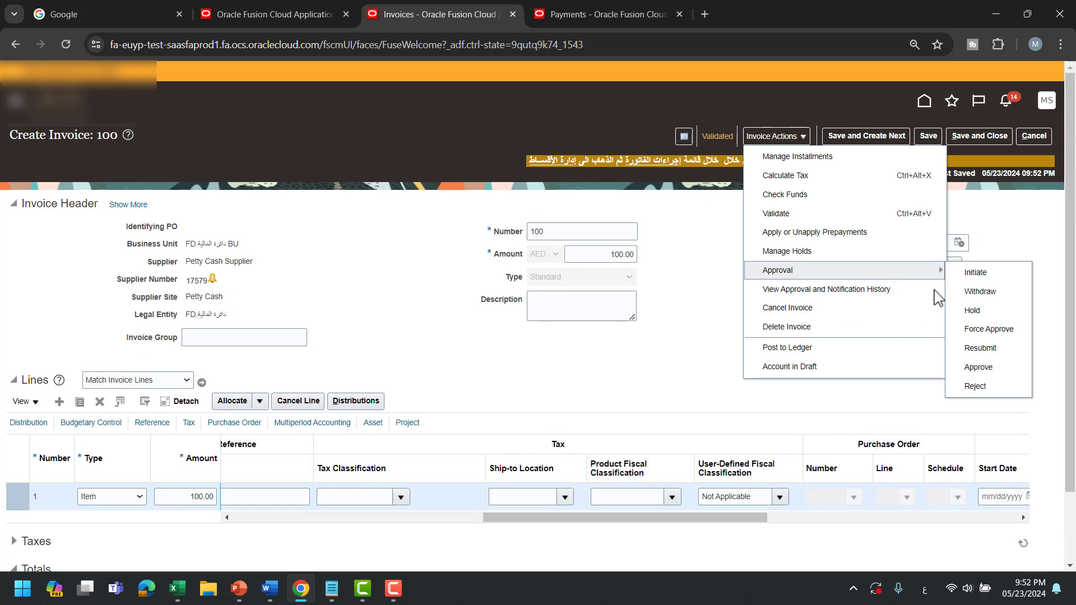
pyautogui.click(989, 329)
# Try to post invoice 100 to the ledger.
pyautogui.click(793, 143)
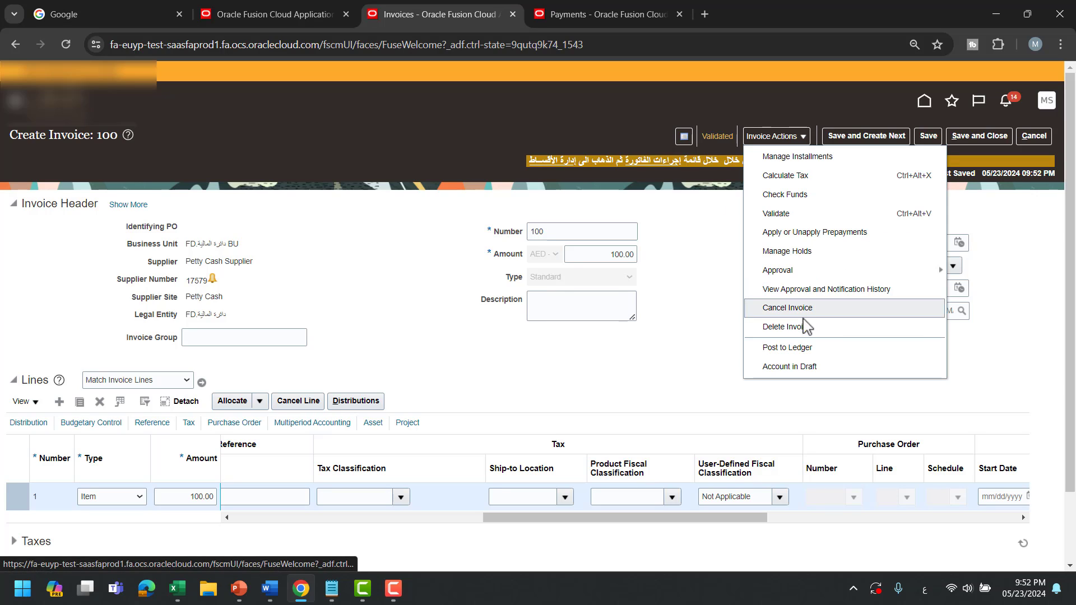
pyautogui.click(800, 344)
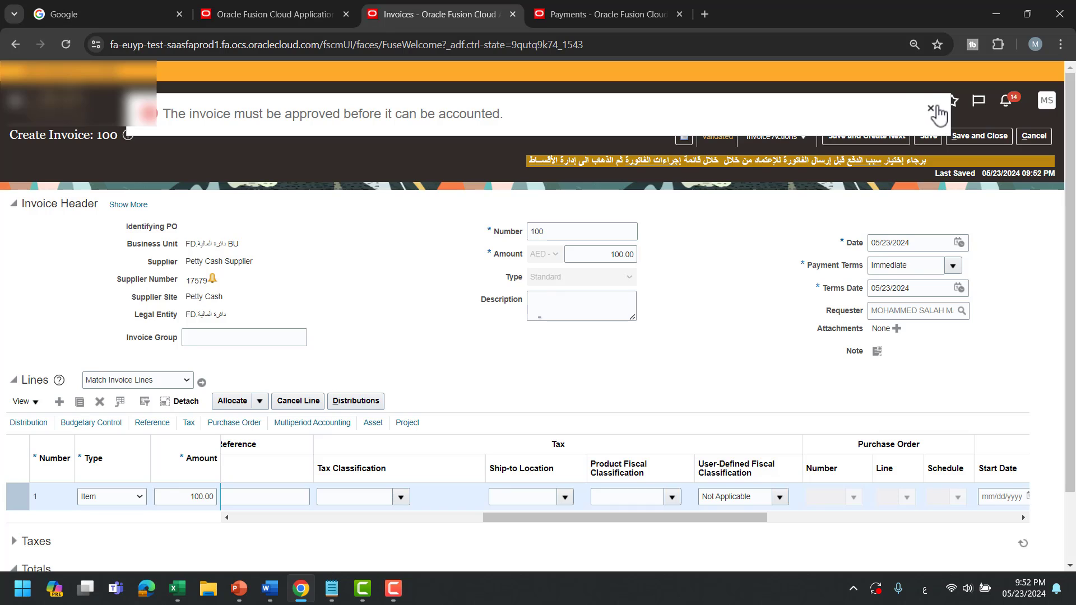
pyautogui.click(931, 108)
# Save invoice 100 and post it to the ledger.
pyautogui.click(930, 140)
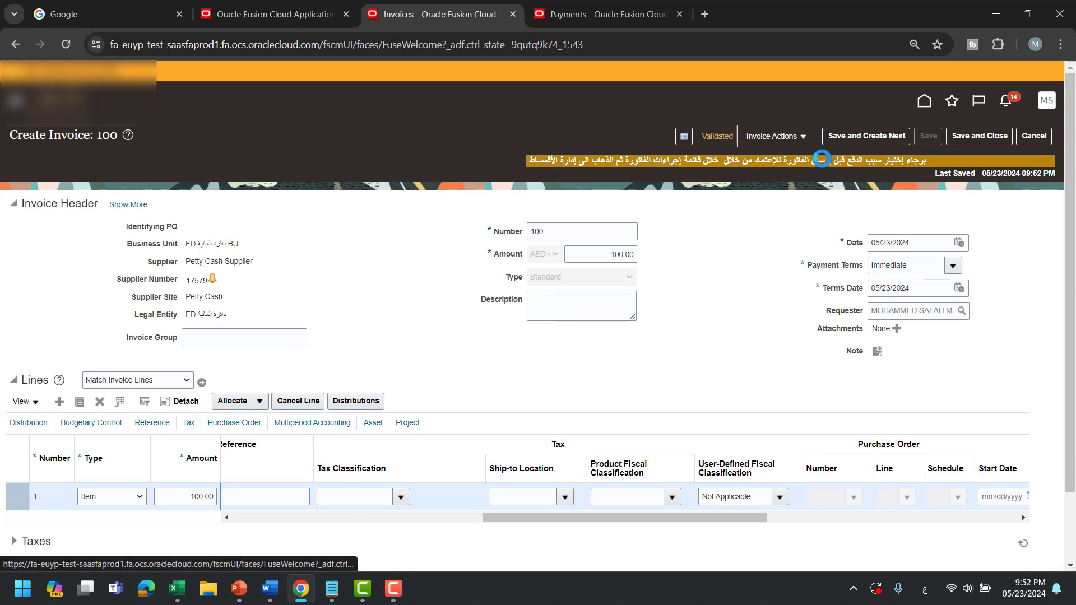
pyautogui.click(798, 141)
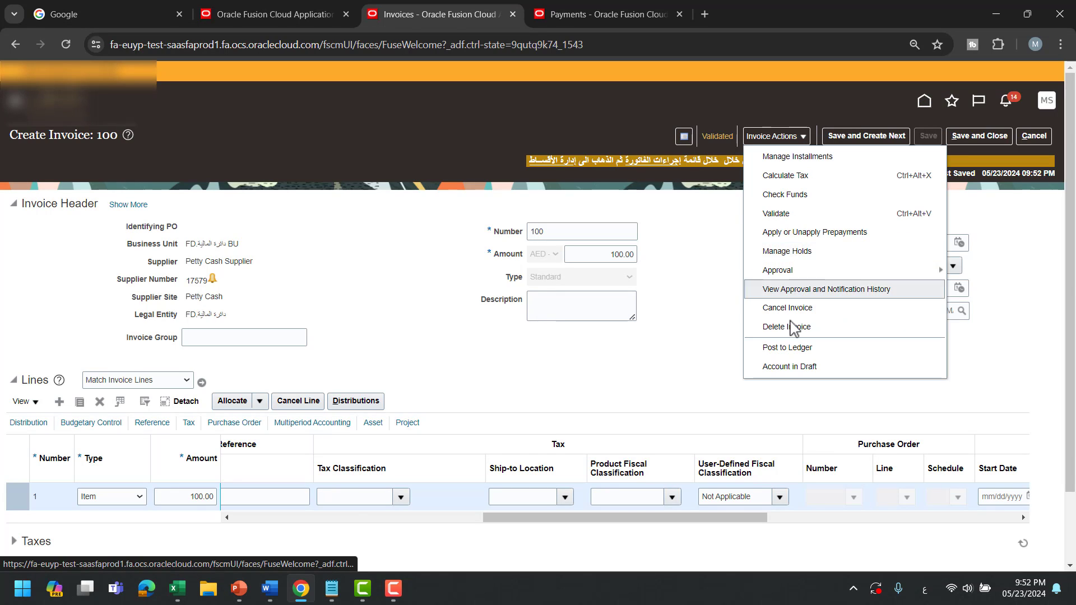
pyautogui.click(774, 136)
pyautogui.click(817, 349)
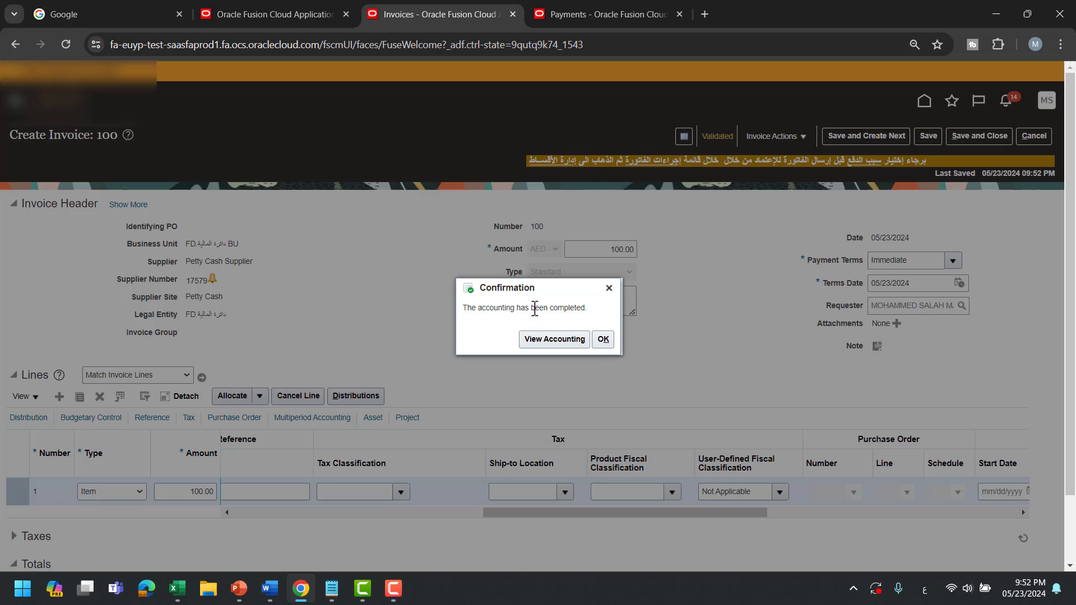
pyautogui.click(603, 339)
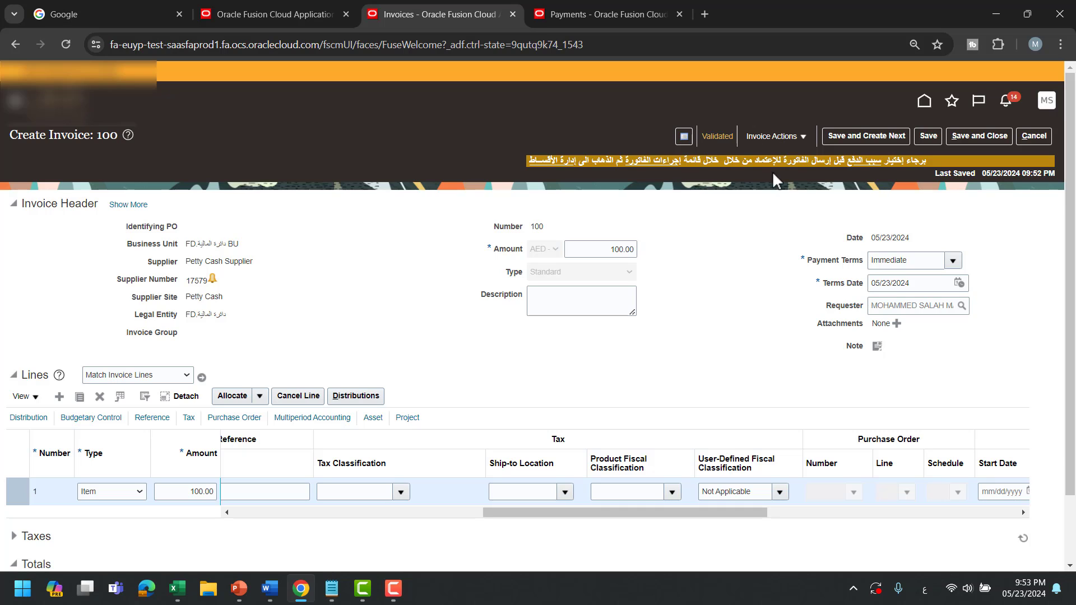
# Apply 100.00 AED from prepayment 3000 to invoice 100 with accounting date 05/23/2024.
pyautogui.click(769, 138)
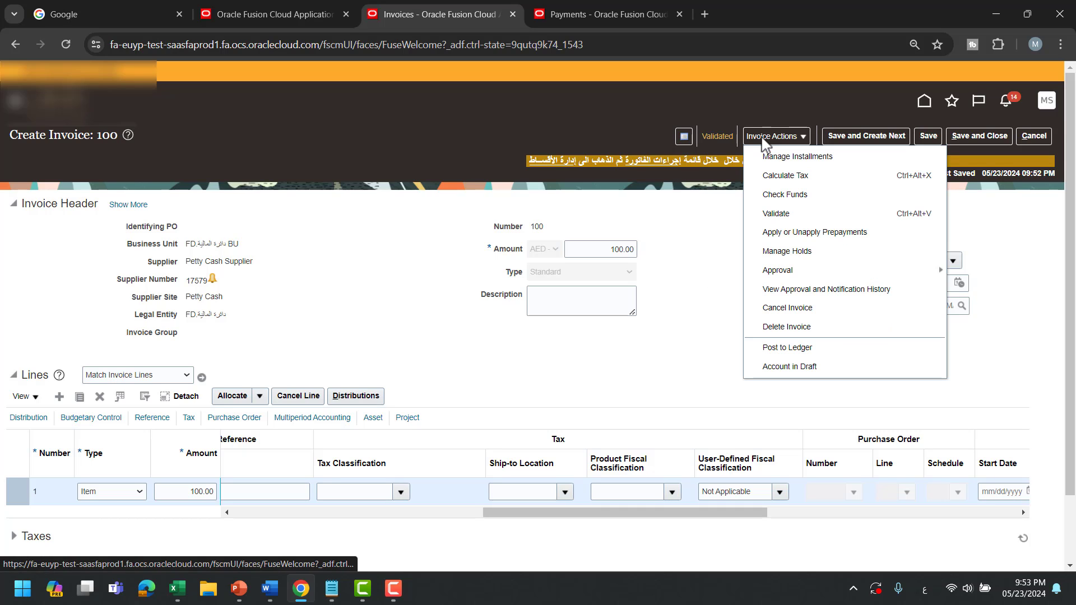
pyautogui.click(809, 235)
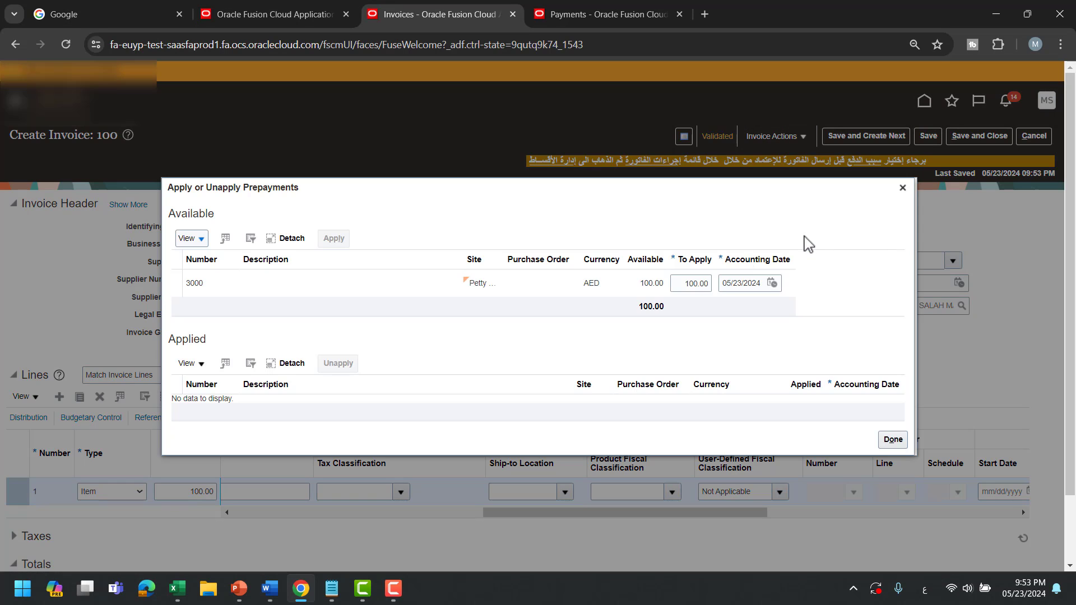
pyautogui.click(533, 291)
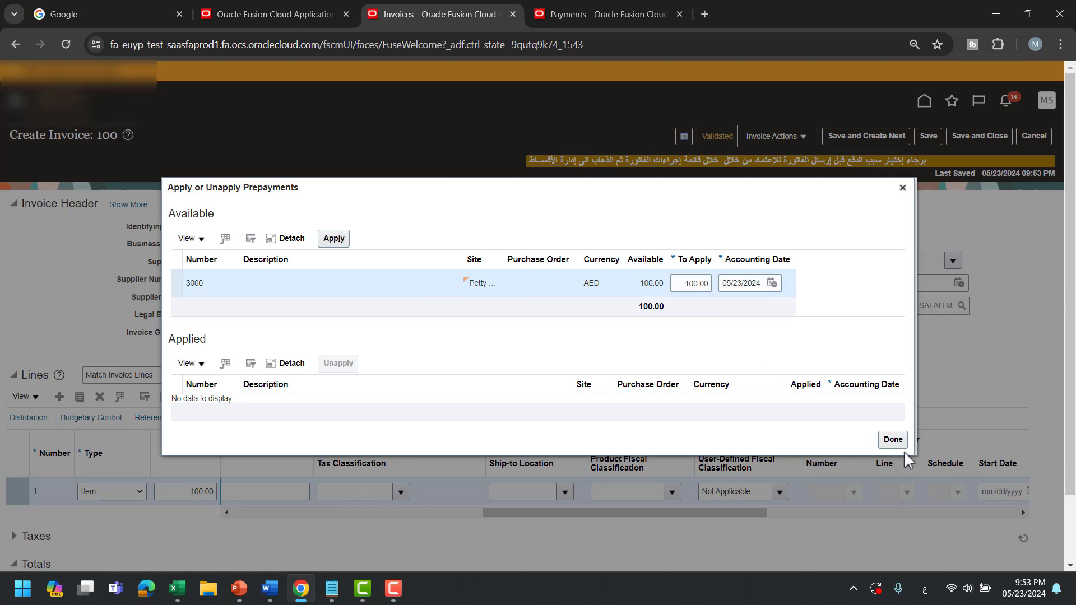
pyautogui.click(334, 238)
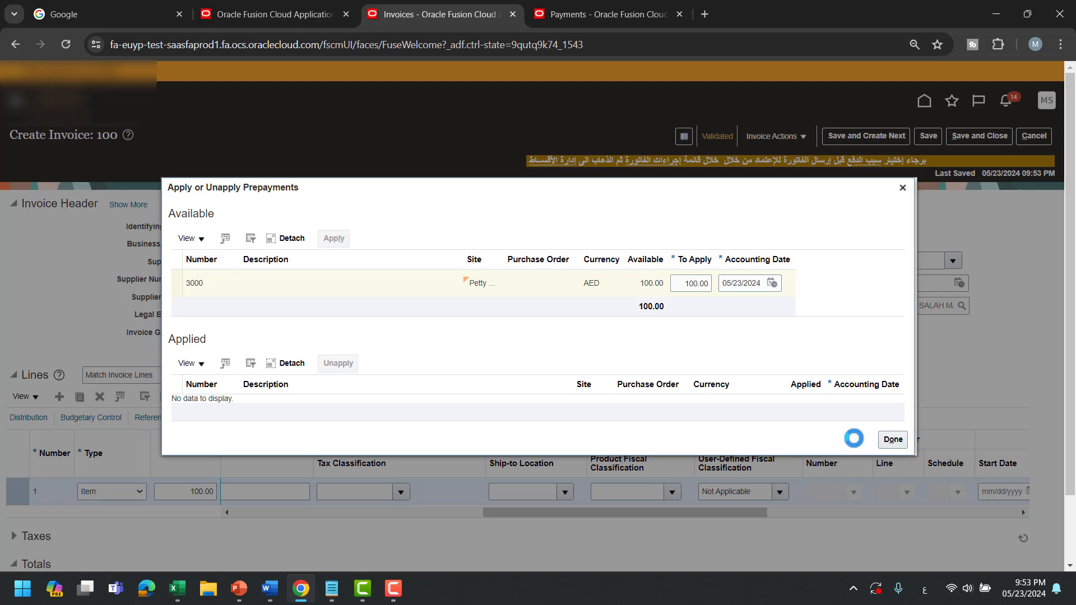
pyautogui.click(893, 440)
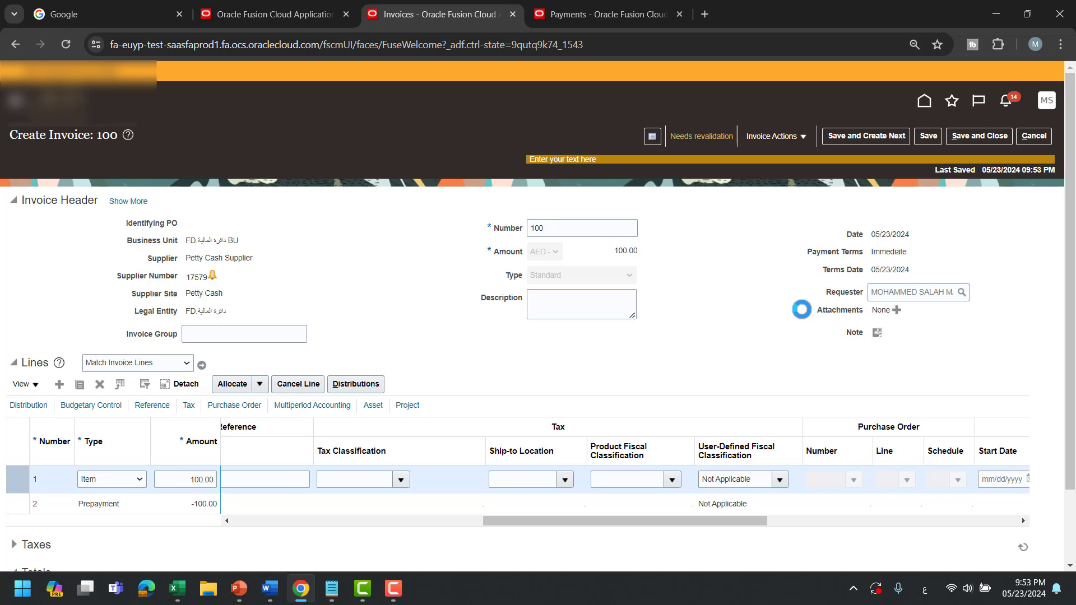
# Revalidate invoice 100 and post the applied prepayment to the ledger, saving and closing the invoice.
pyautogui.click(776, 136)
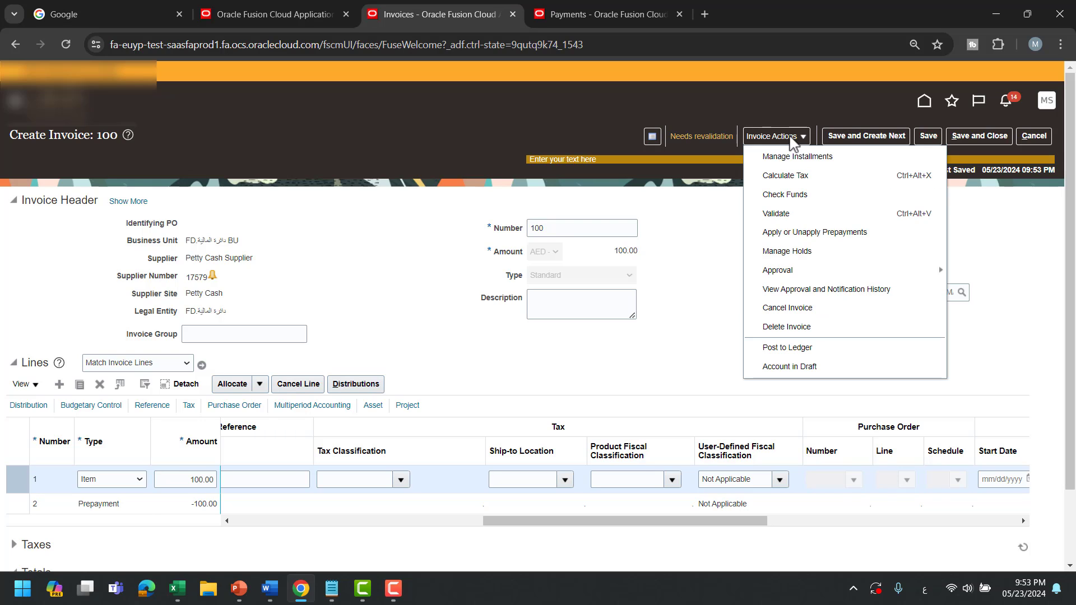
pyautogui.click(752, 215)
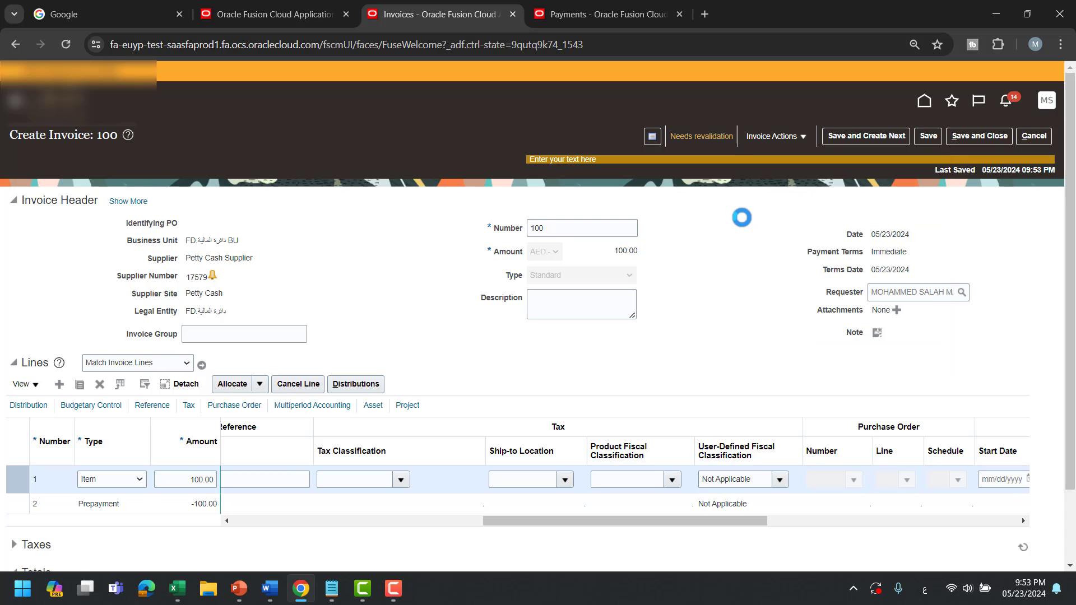
pyautogui.click(782, 136)
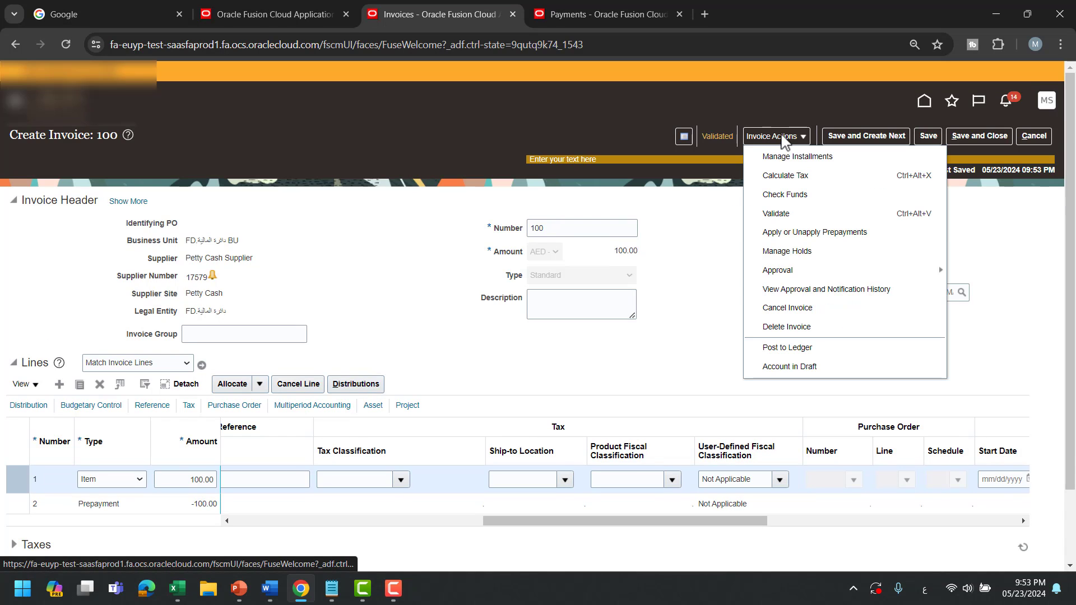
pyautogui.click(804, 350)
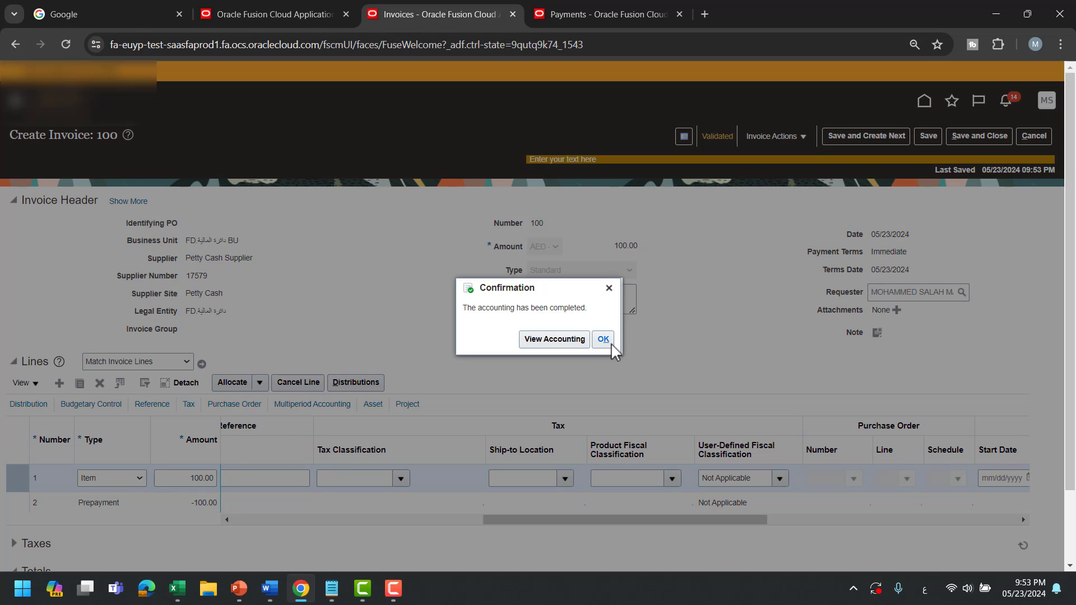
pyautogui.click(969, 141)
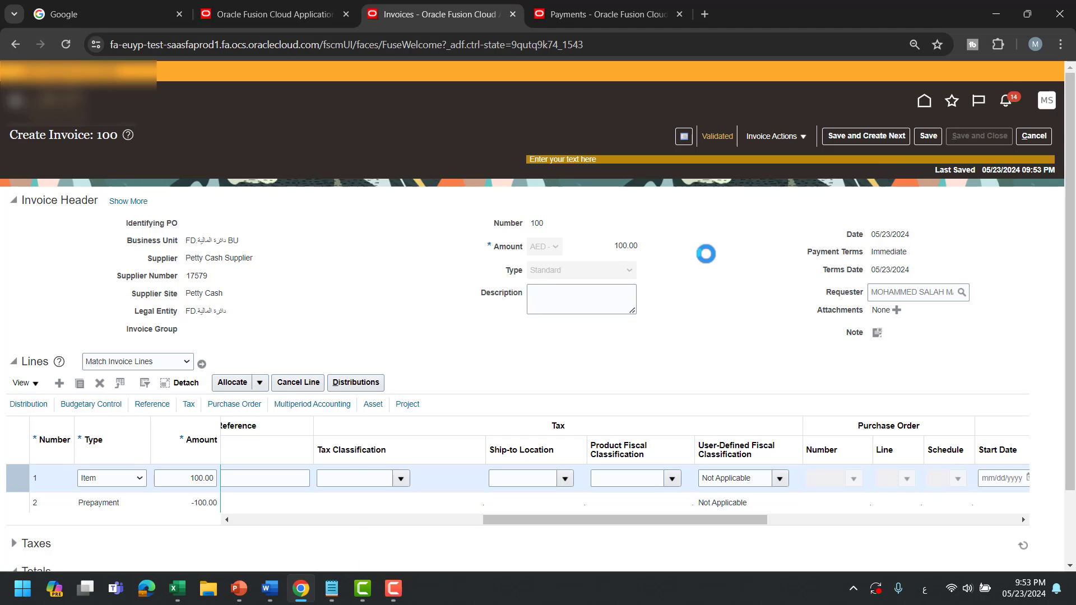
# Search for prepayment invoice 3000 and open its details to check whether it is fully applied.
pyautogui.click(1049, 255)
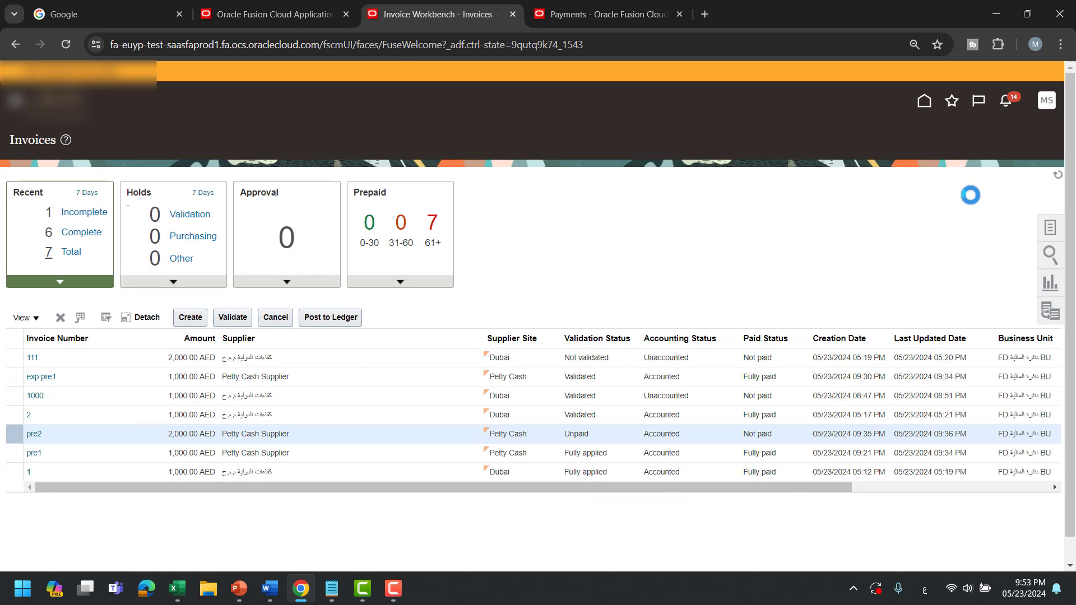
pyautogui.click(1003, 290)
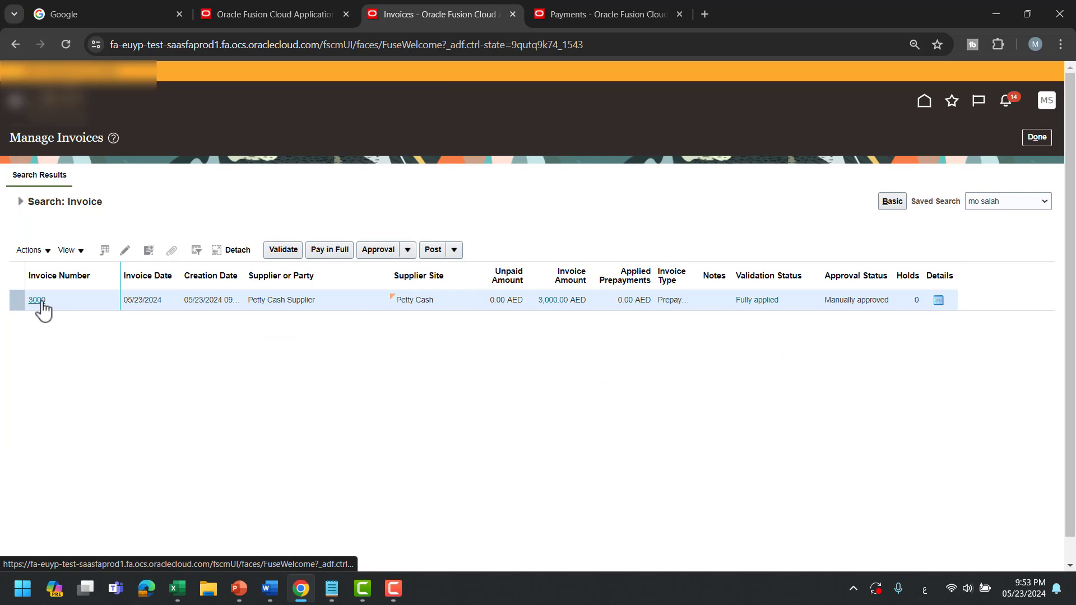
pyautogui.click(37, 300)
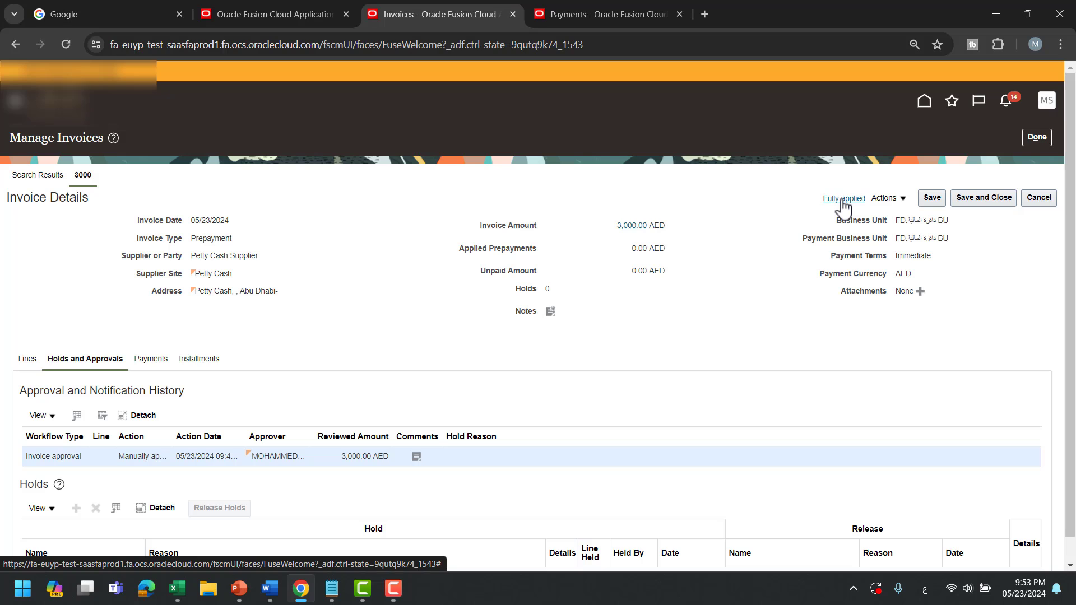
pyautogui.click(1033, 199)
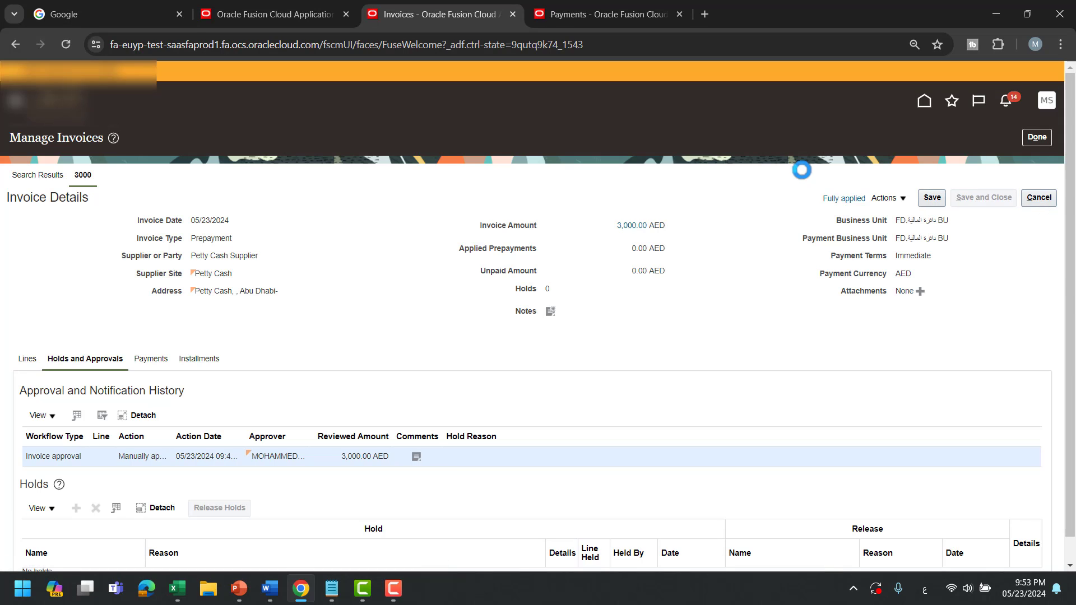
pyautogui.click(1035, 140)
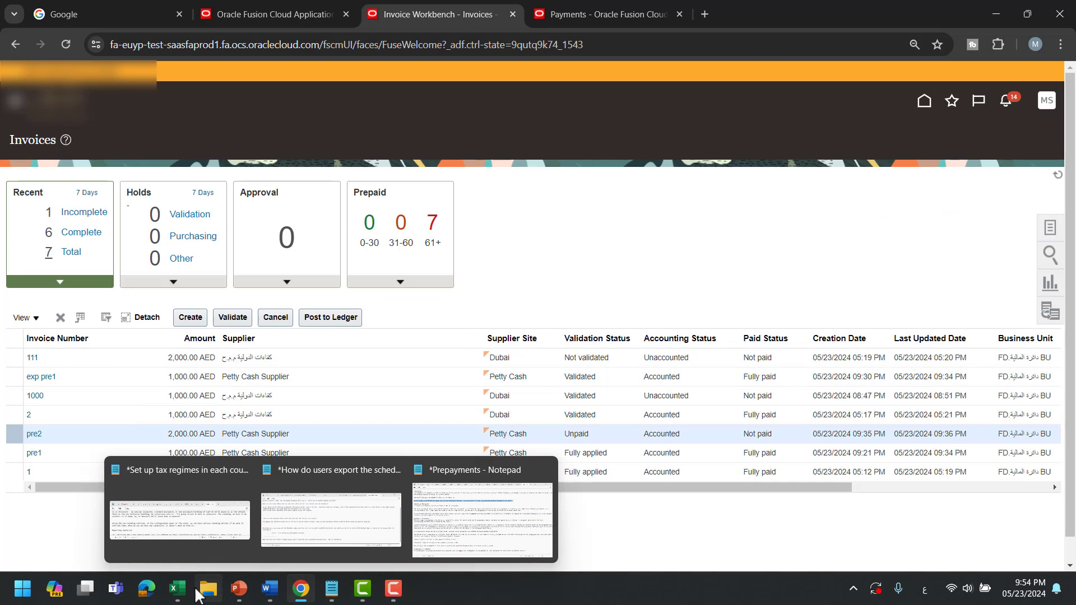
# Switch to the Excel case notes and enter "done" in H44 beside the 100 usd standard invoice row.
pyautogui.click(177, 588)
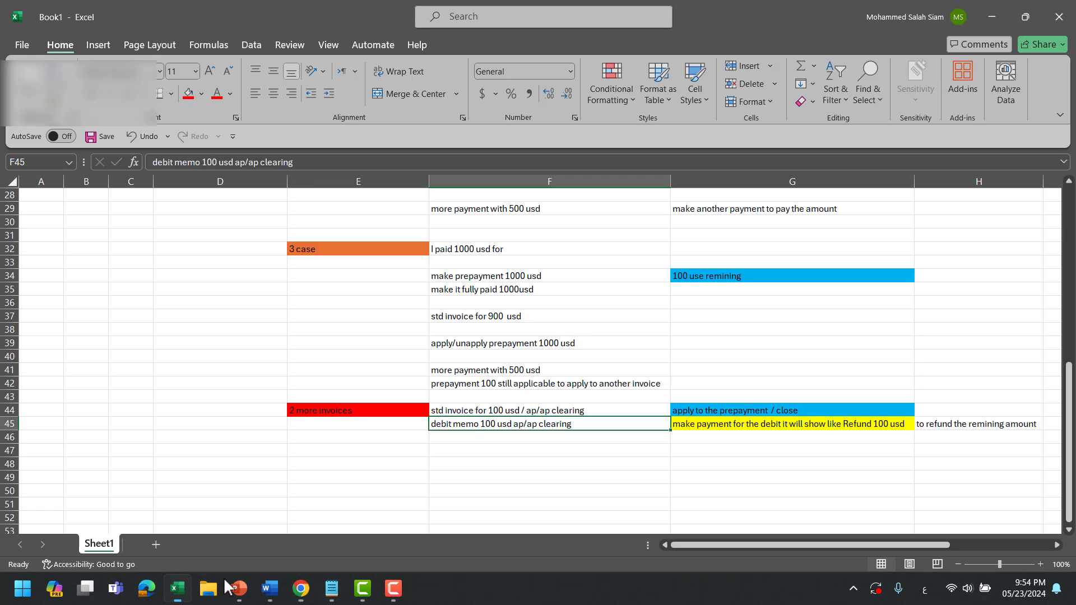
pyautogui.click(492, 412)
pyautogui.moveTo(492, 411); pyautogui.dragTo(694, 413)
pyautogui.click(631, 412)
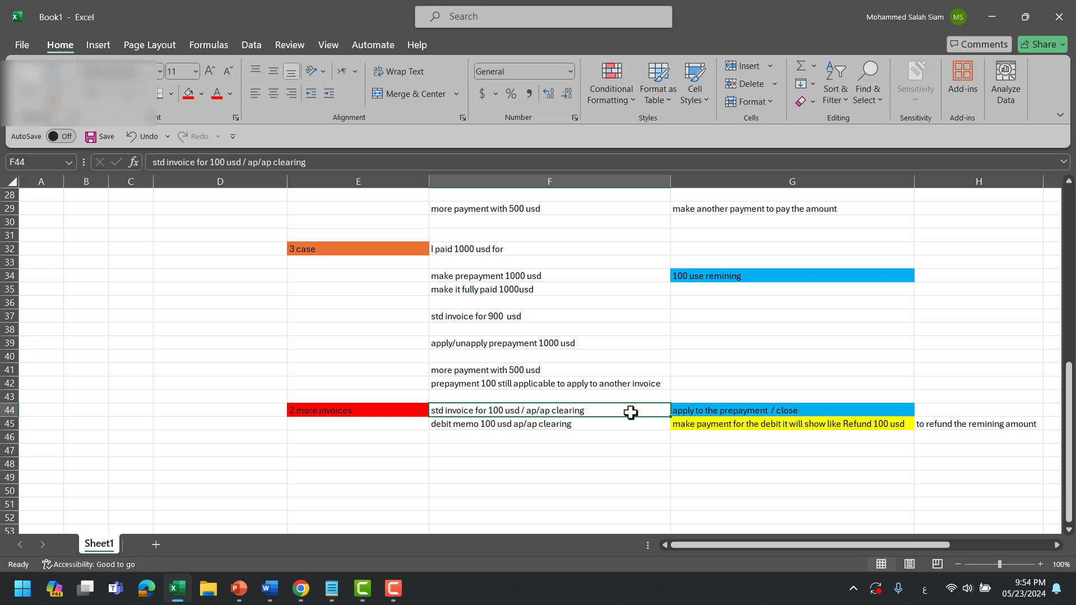
pyautogui.click(786, 410)
pyautogui.click(966, 413)
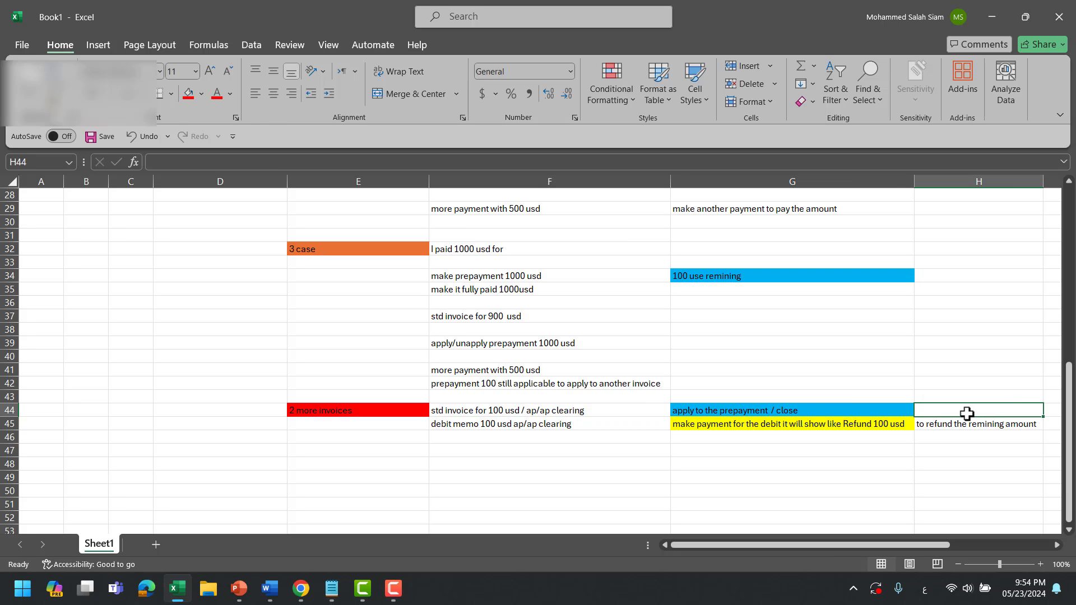
pyautogui.write('ي')
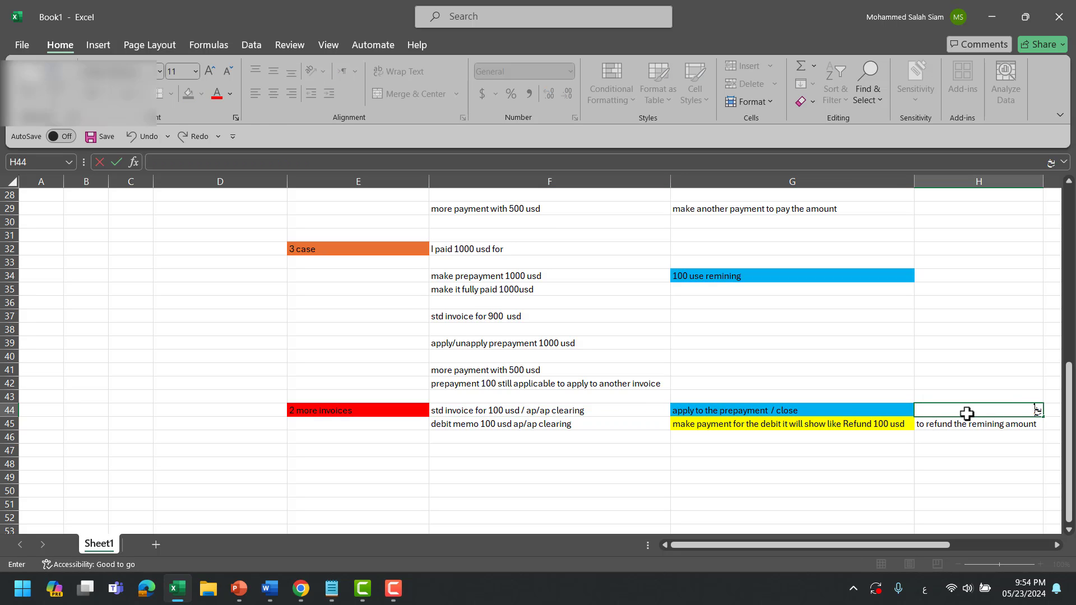
pyautogui.write('done')
pyautogui.click(936, 442)
pyautogui.click(548, 436)
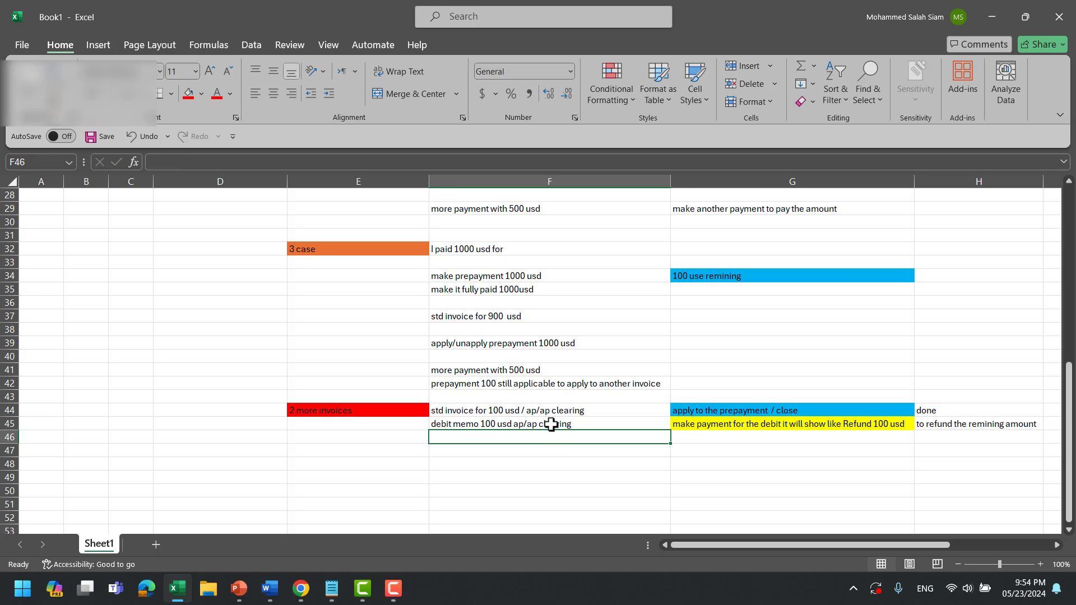
pyautogui.click(551, 424)
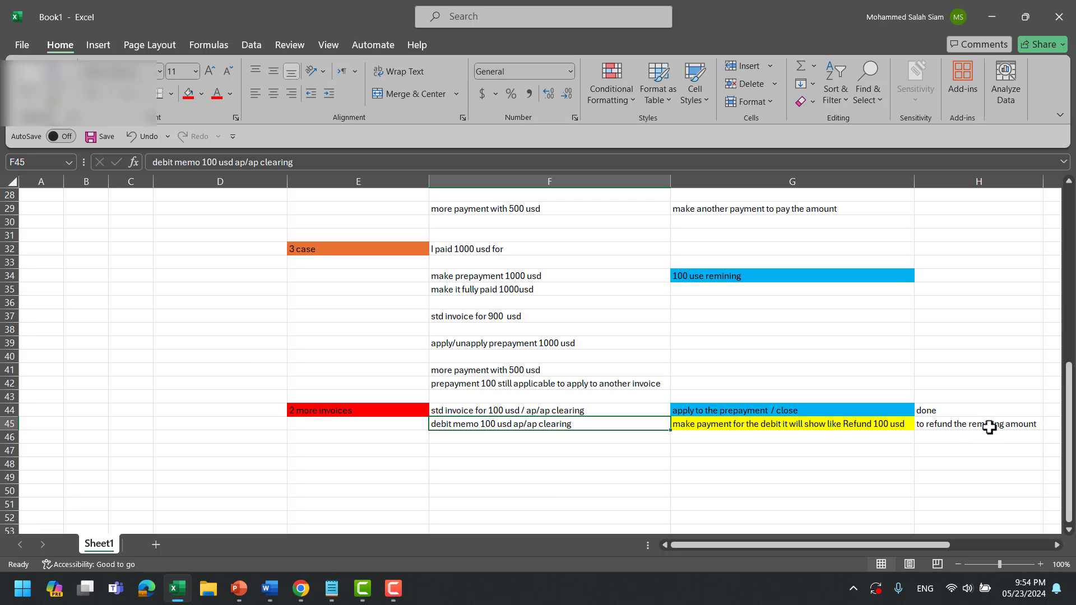
# Switch back to Oracle Fusion and start a Debit memo invoice for Petty Cash Supplier in the FD business unit.
pyautogui.hotkey('alt', 'Tab')
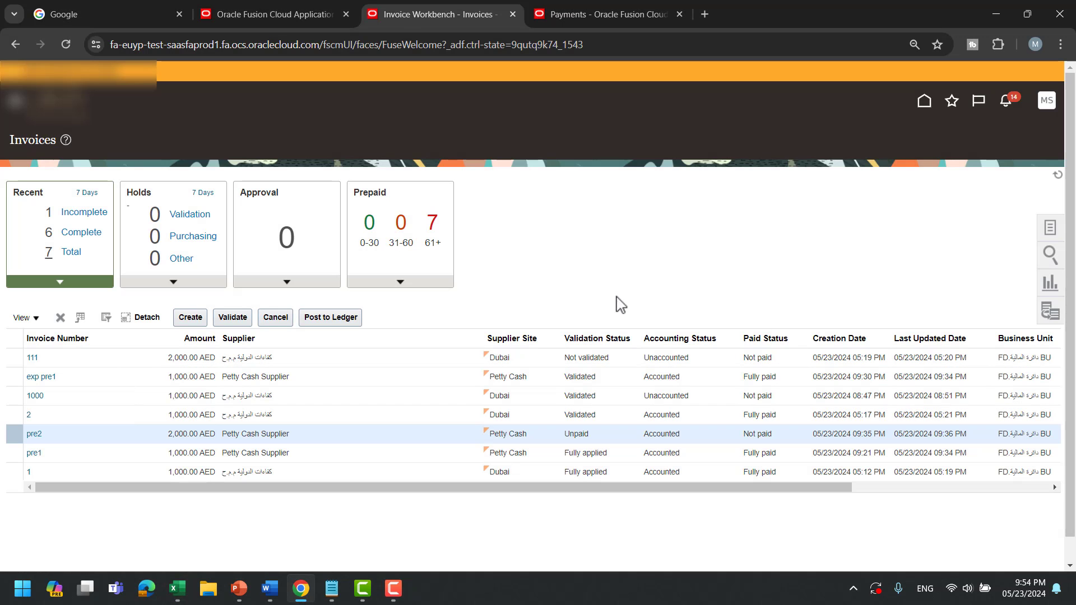
pyautogui.click(190, 318)
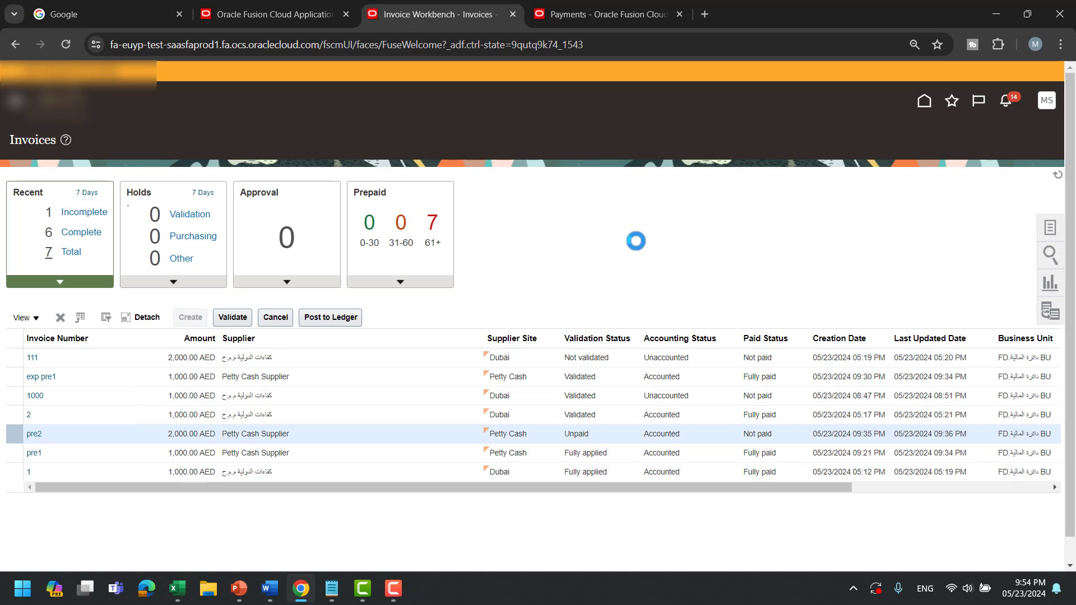
pyautogui.click(292, 255)
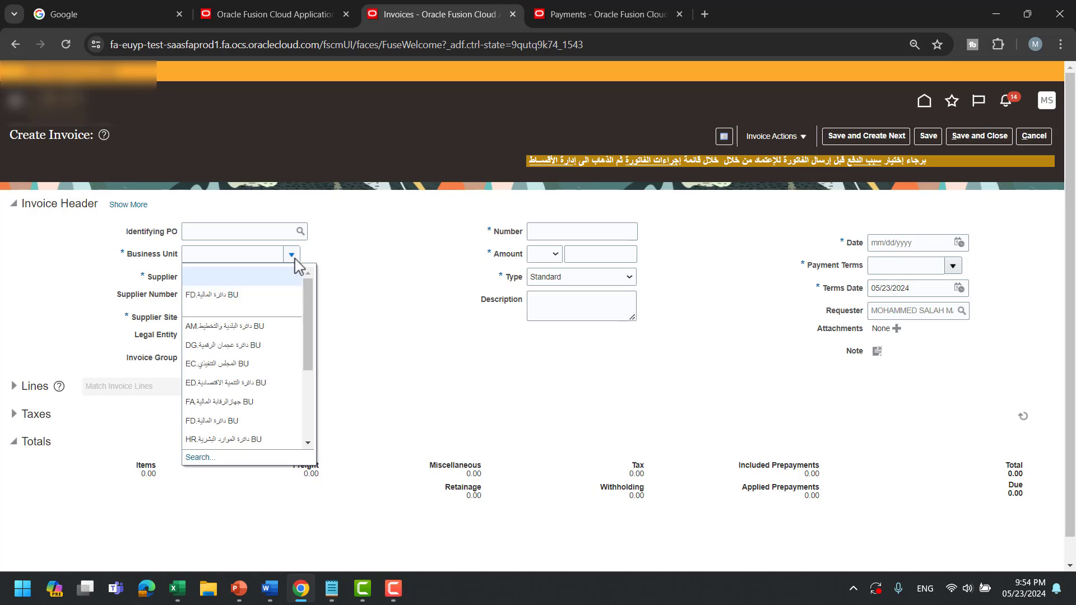
pyautogui.click(244, 280)
pyautogui.write('pe')
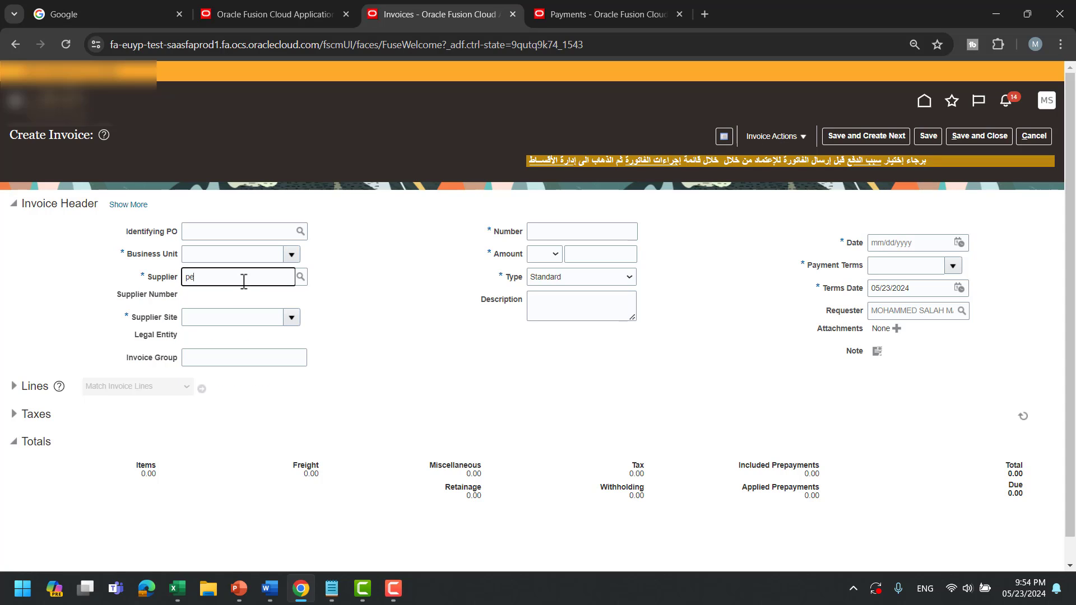
pyautogui.write('tt')
pyautogui.press('Tab')
pyautogui.click(577, 282)
pyautogui.click(552, 311)
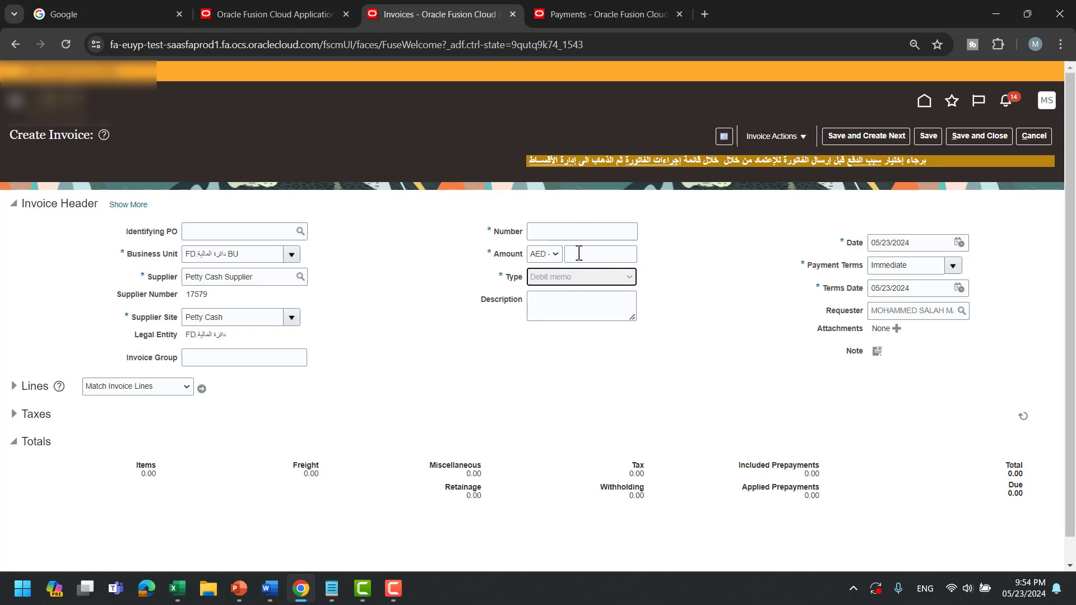
# Set the debit memo's number to -100 and its amount to -100 AED, and expand its invoice lines.
pyautogui.click(577, 232)
pyautogui.write('-100')
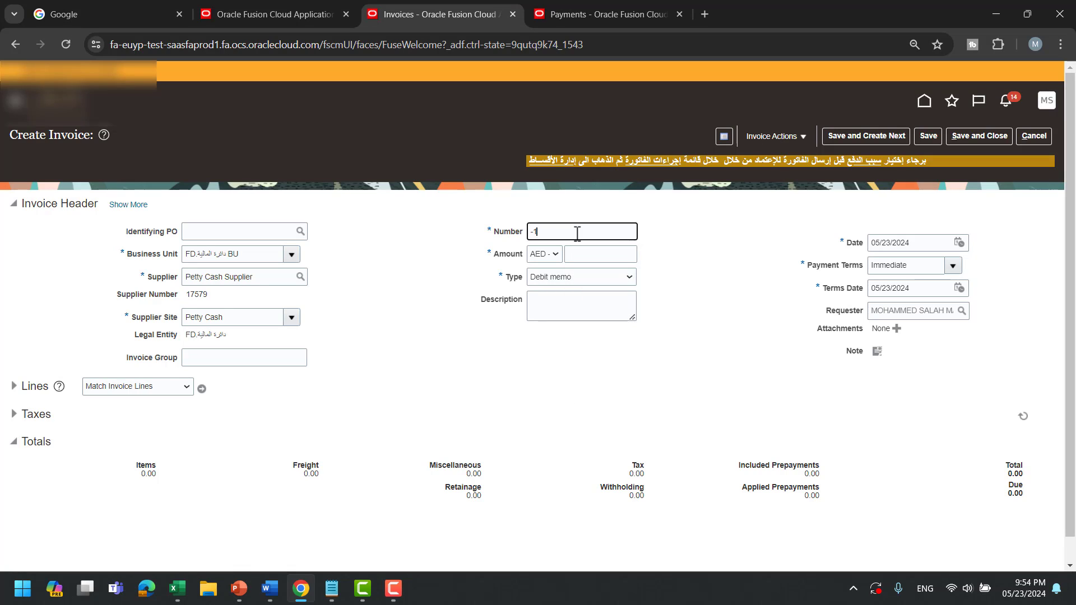
pyautogui.press('Tab')
pyautogui.write('-100')
pyautogui.press('Tab')
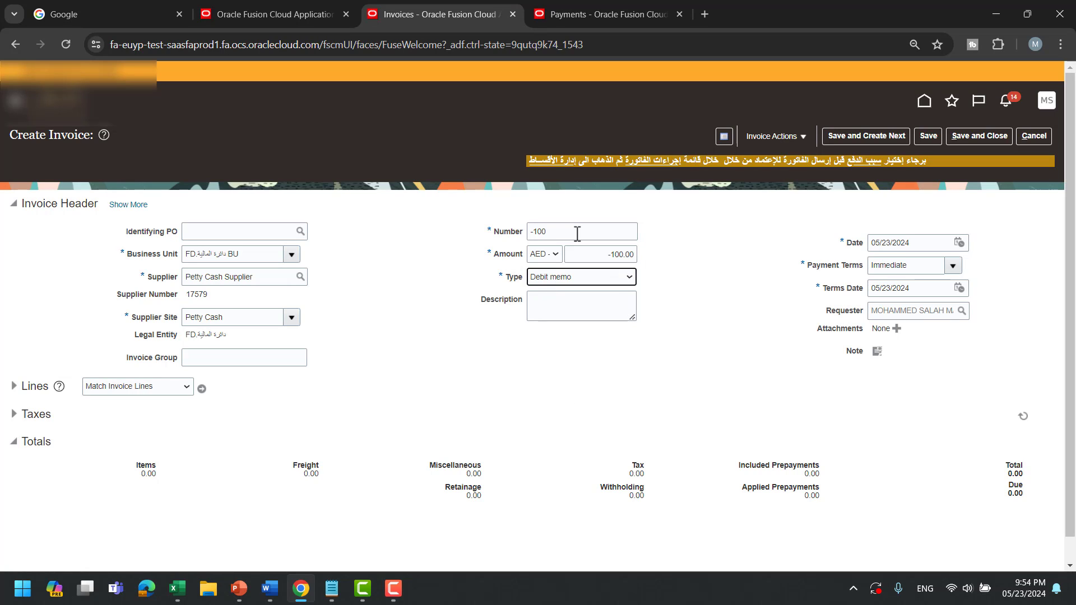
pyautogui.click(17, 386)
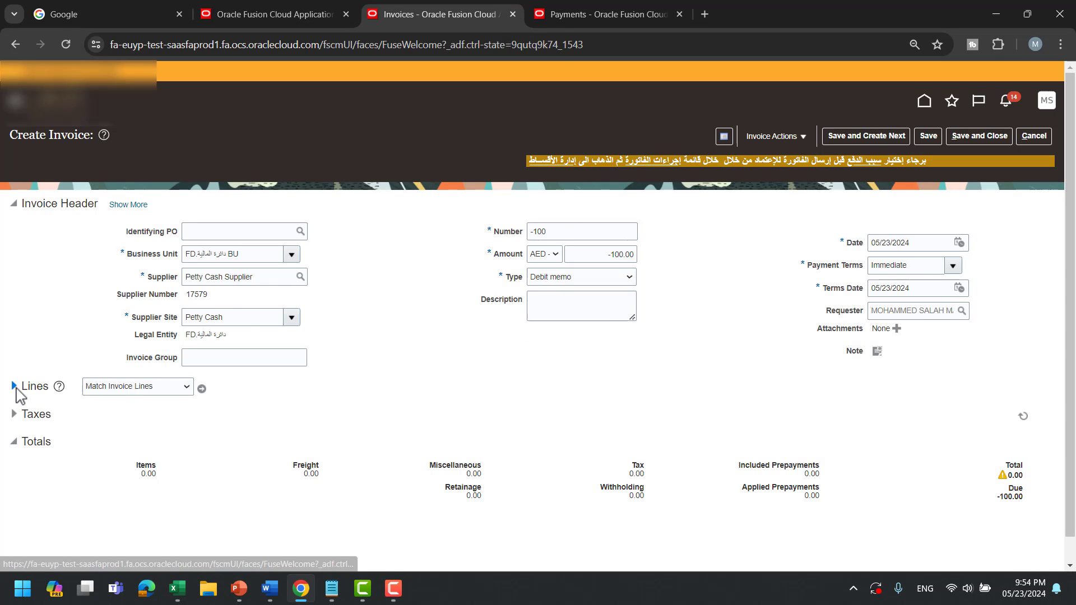
# Enter an amount of -100 on invoice line 1 of the debit memo.
pyautogui.scroll(-2, 192, 356)
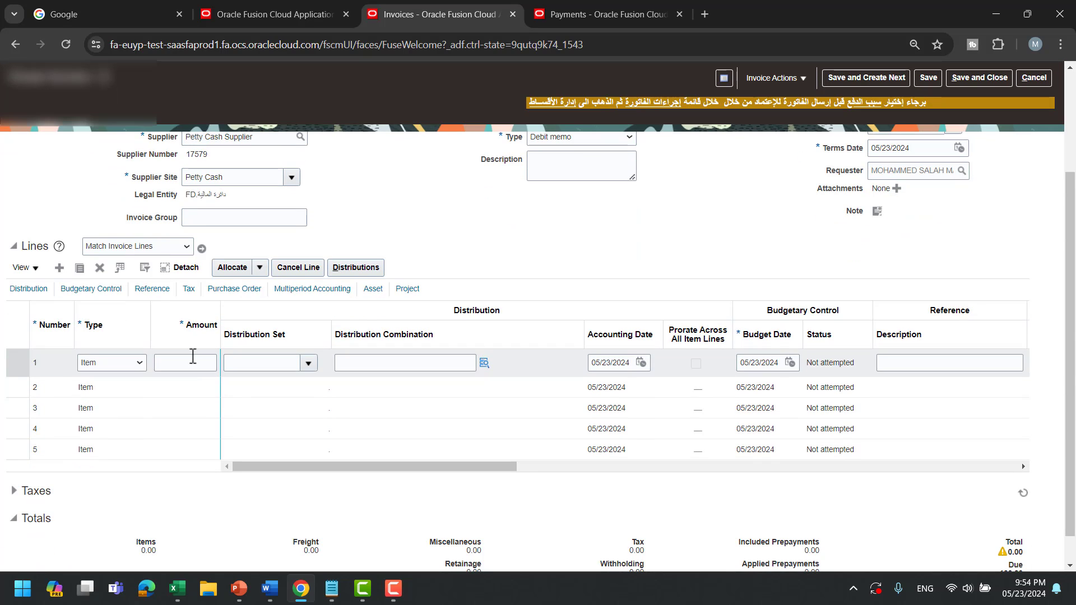
pyautogui.click(193, 359)
pyautogui.write('-100')
pyautogui.press('Tab')
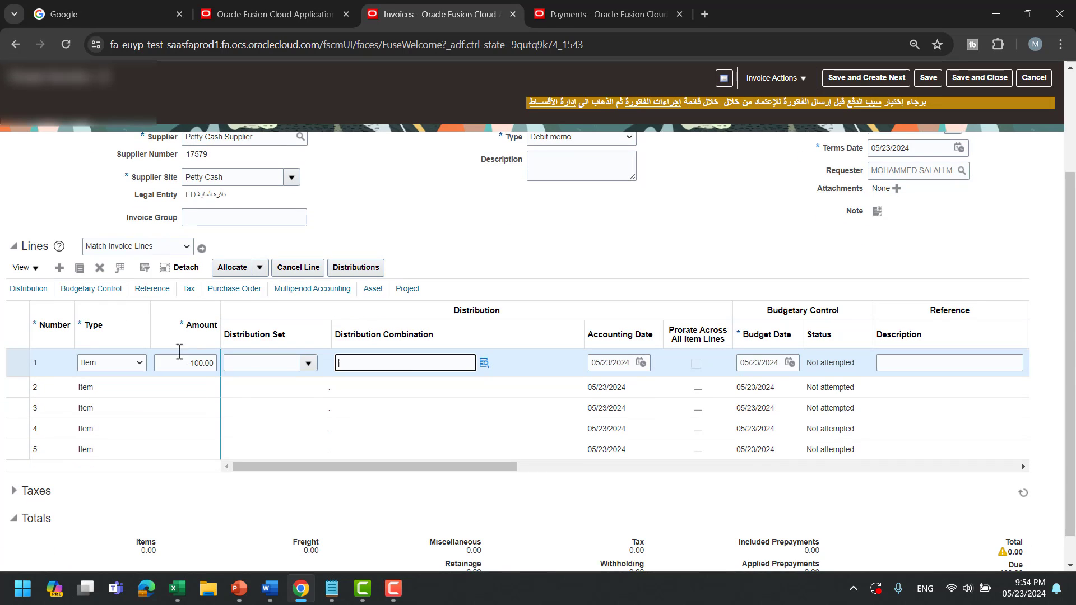
# Set line 1's distribution combination using the Defualt Alias, department 1001 and account 714105.
pyautogui.click(484, 365)
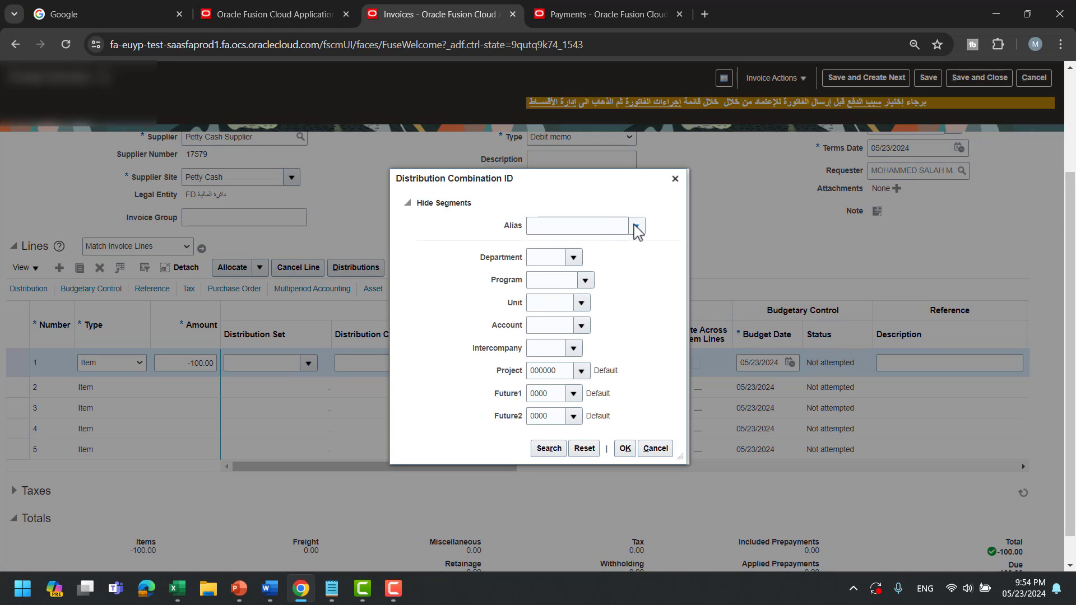
pyautogui.click(637, 227)
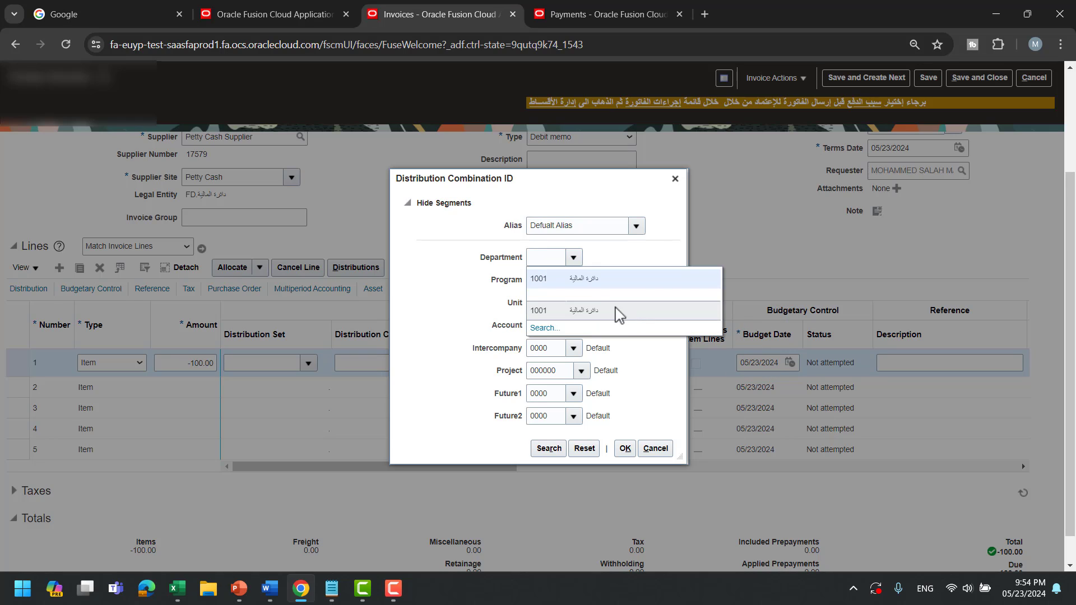
pyautogui.write('1001')
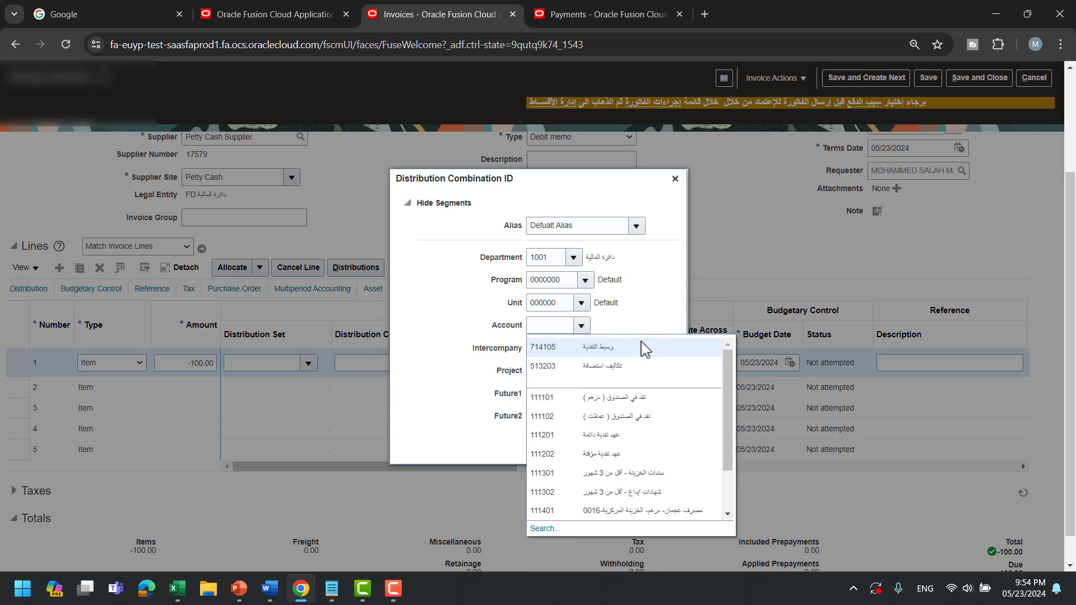
pyautogui.write('714105')
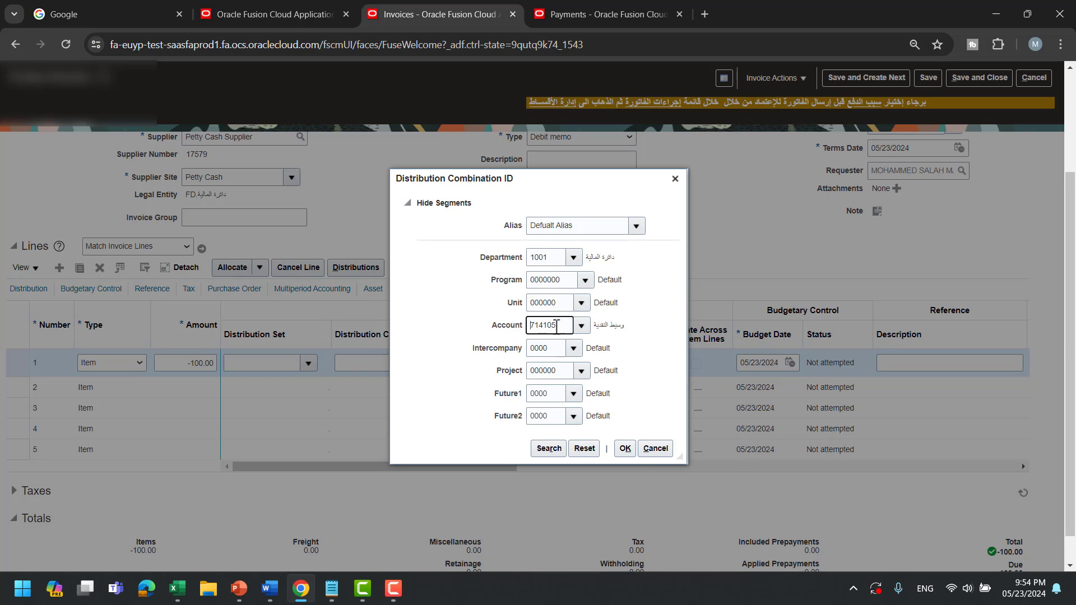
pyautogui.click(626, 448)
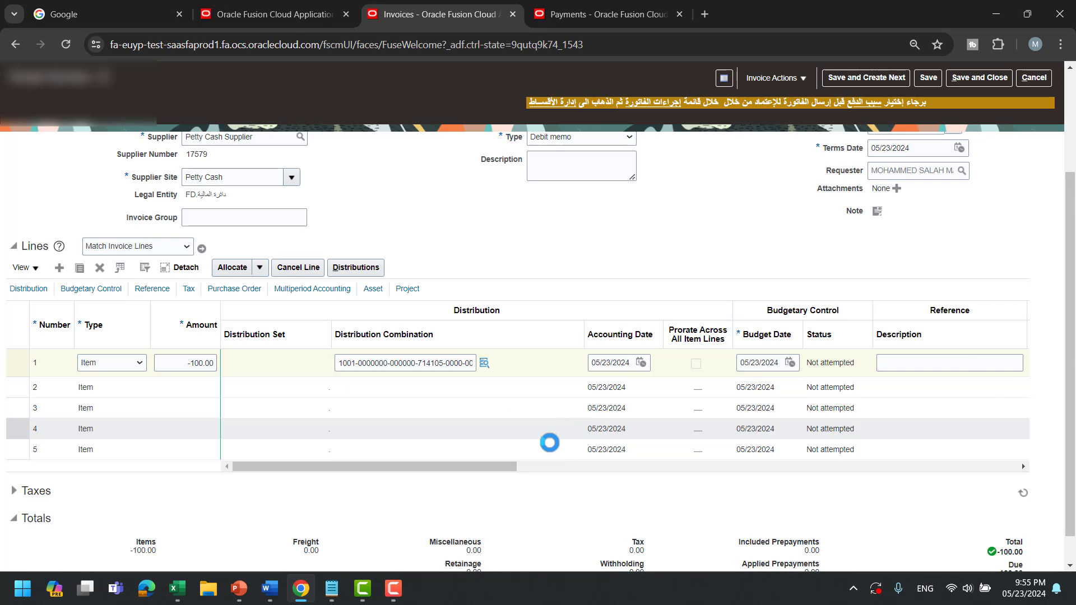
# Set line 1's User-Defined Fiscal Classification to Not Applicable and save the debit memo.
pyautogui.moveTo(508, 473); pyautogui.dragTo(712, 466)
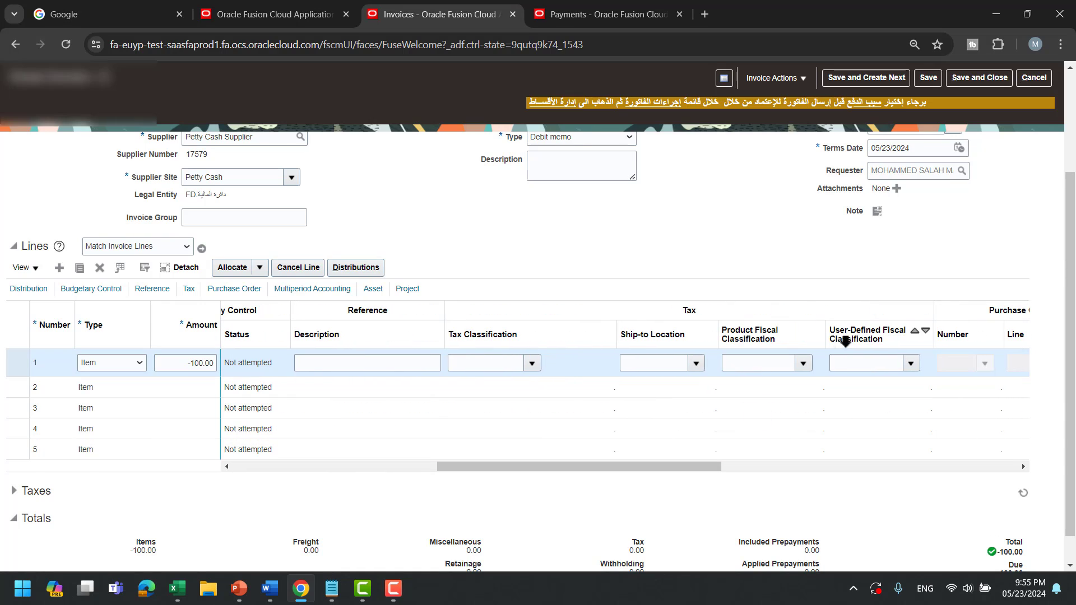
pyautogui.click(910, 363)
pyautogui.click(735, 397)
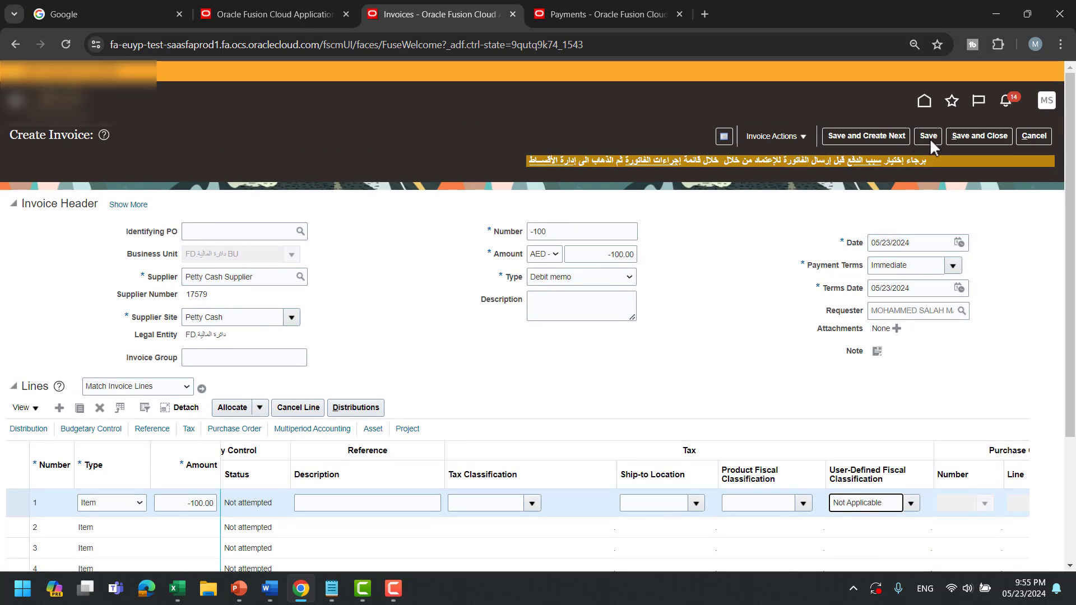
pyautogui.click(928, 134)
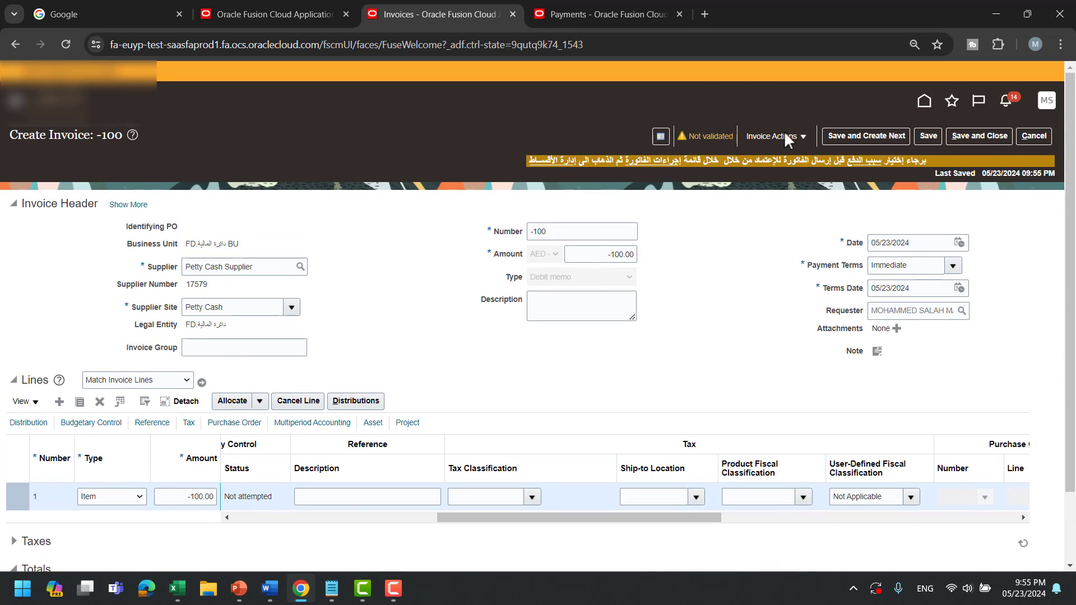
# Validate the debit memo and run an approval action on it.
pyautogui.click(786, 135)
pyautogui.click(781, 216)
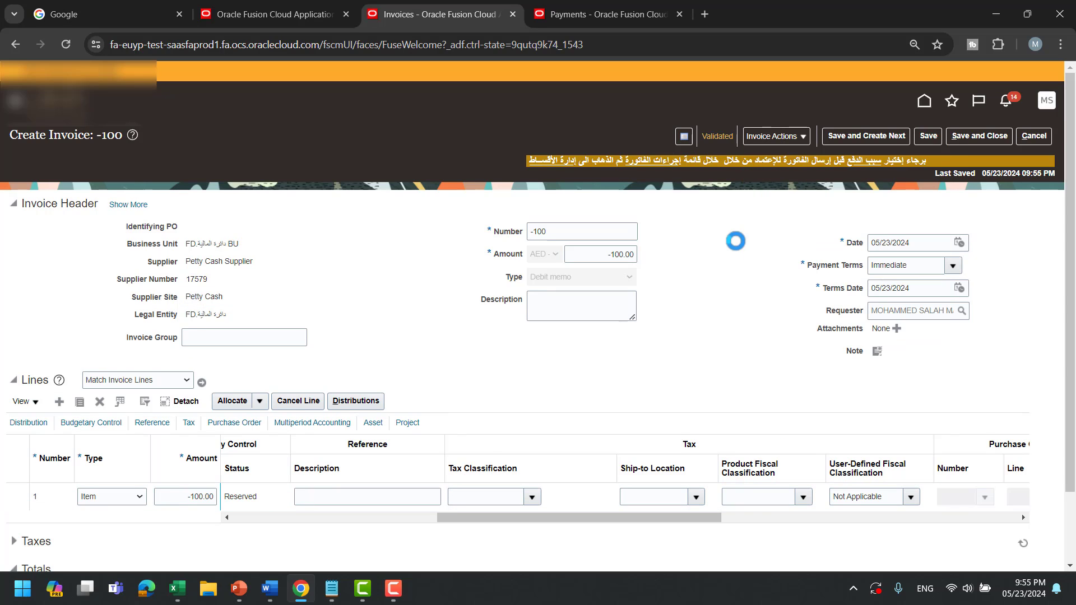
pyautogui.click(775, 138)
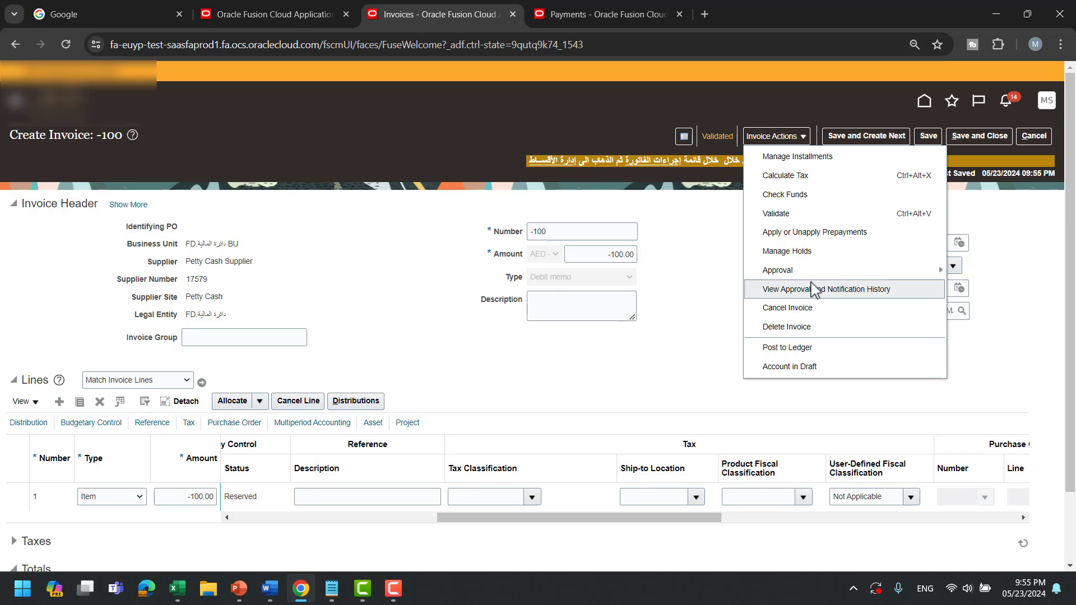
pyautogui.moveTo(920, 270)
pyautogui.click(982, 334)
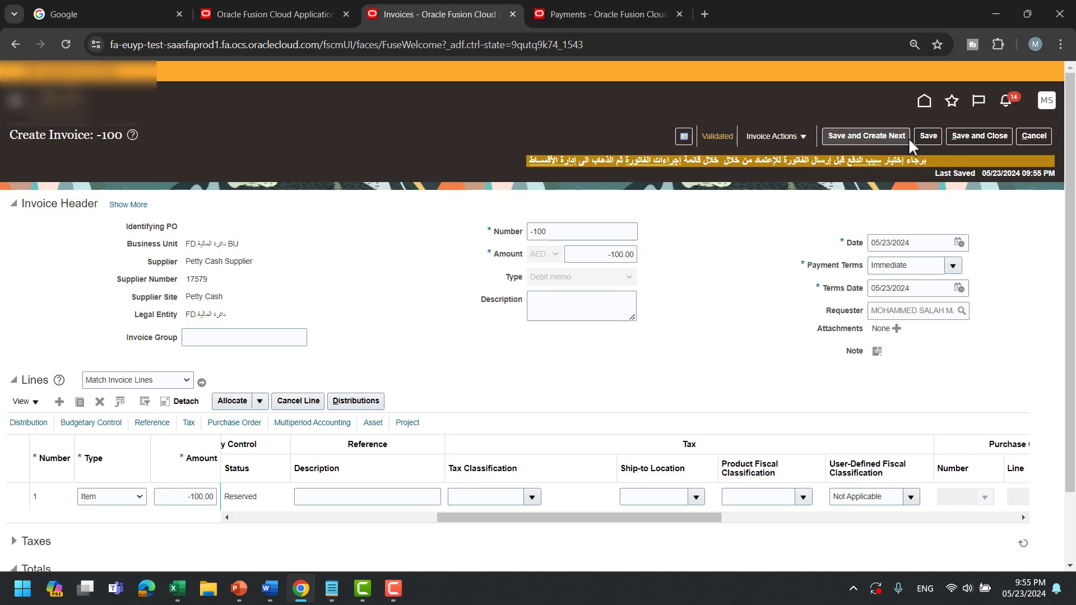
# Post the debit memo to the ledger and review its accounting lines.
pyautogui.click(787, 136)
pyautogui.click(798, 348)
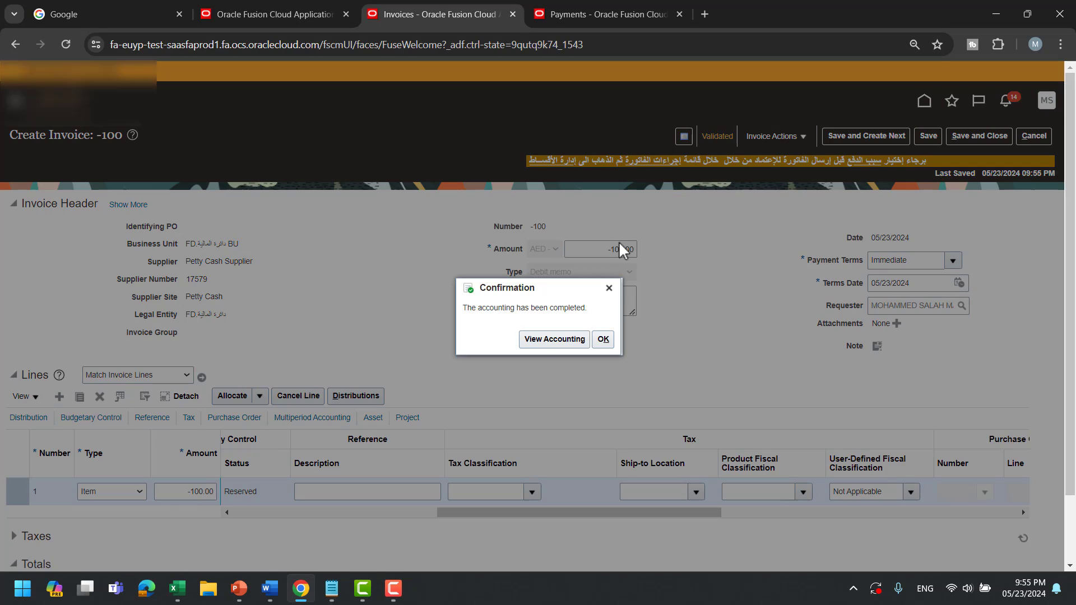
pyautogui.click(546, 343)
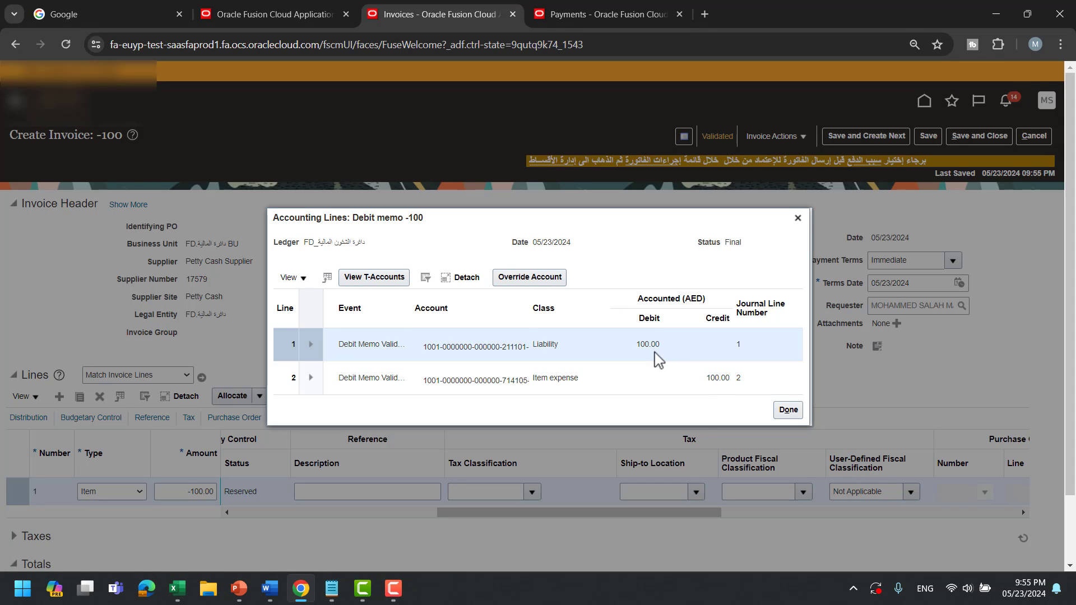
pyautogui.click(782, 414)
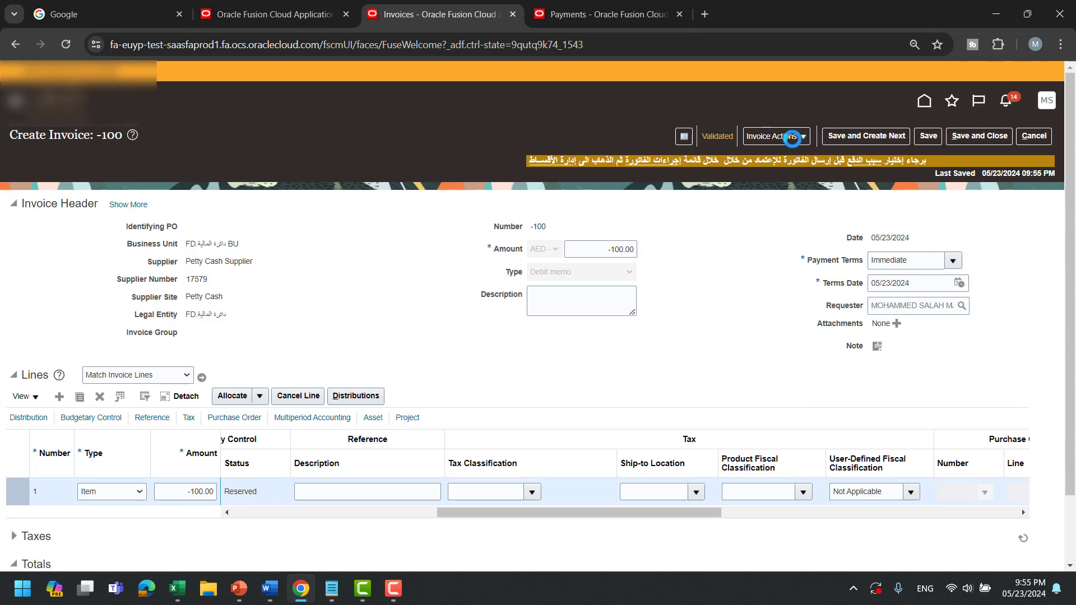
# Set the installment's payment reason to "Government goods and services embassies etc" and its payment method to Check, and save and close the debit memo.
pyautogui.click(792, 136)
pyautogui.click(808, 160)
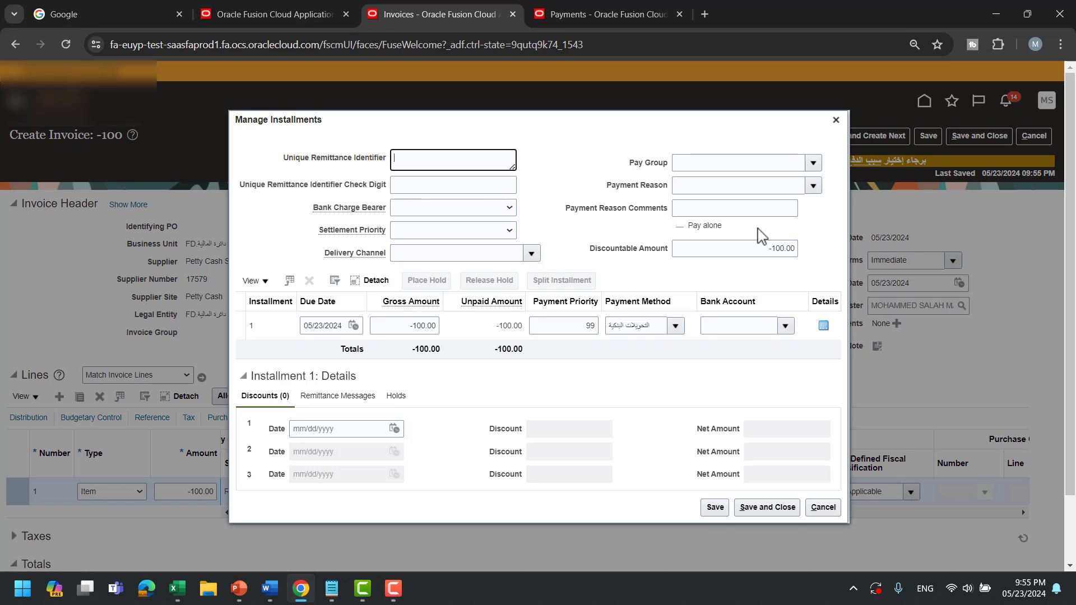
pyautogui.click(764, 186)
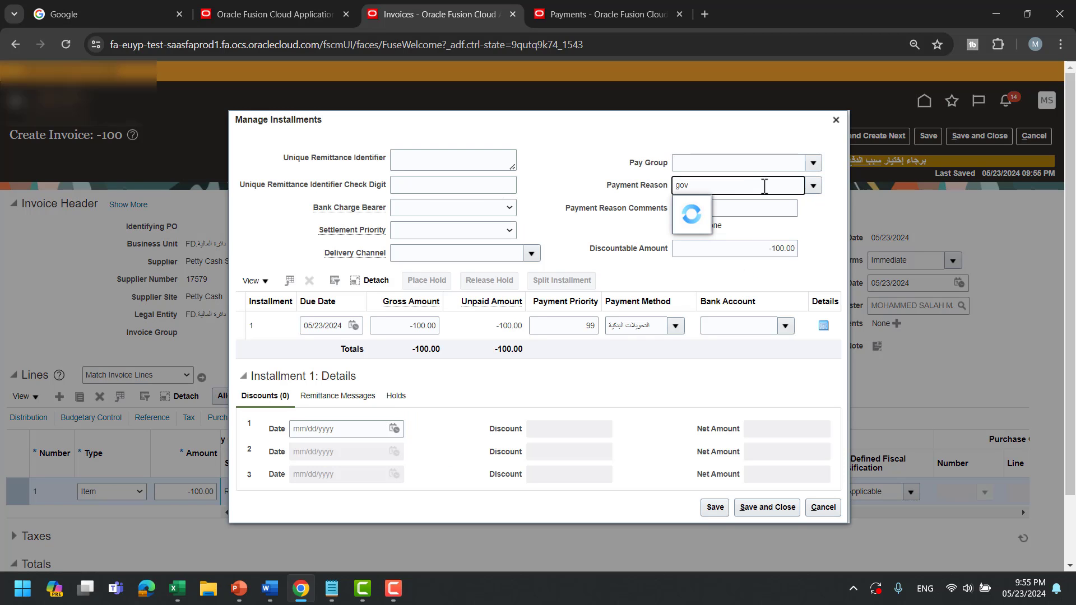
pyautogui.click(748, 226)
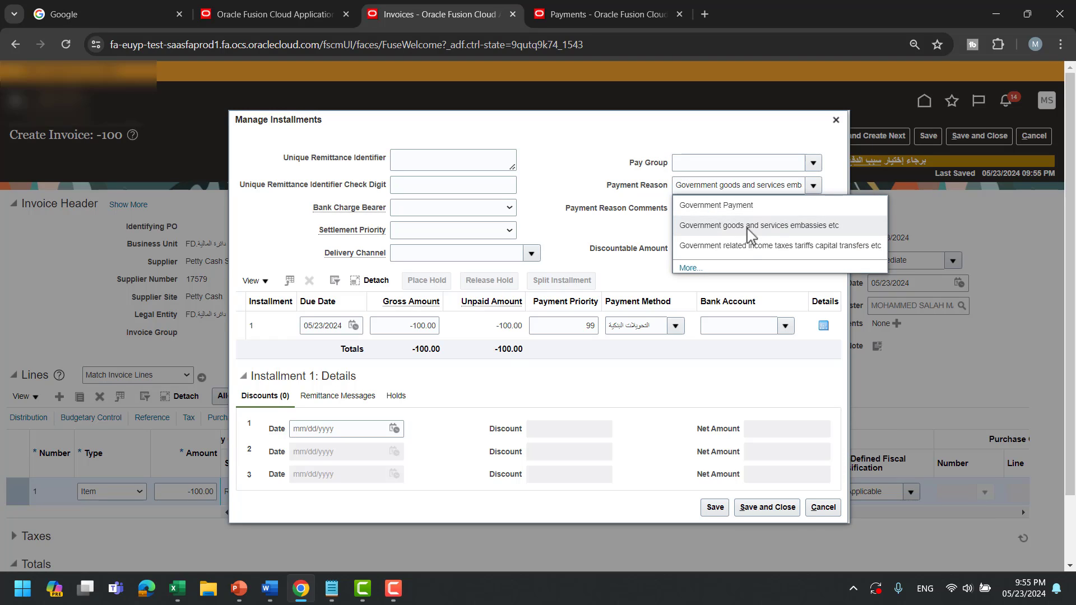
pyautogui.click(676, 326)
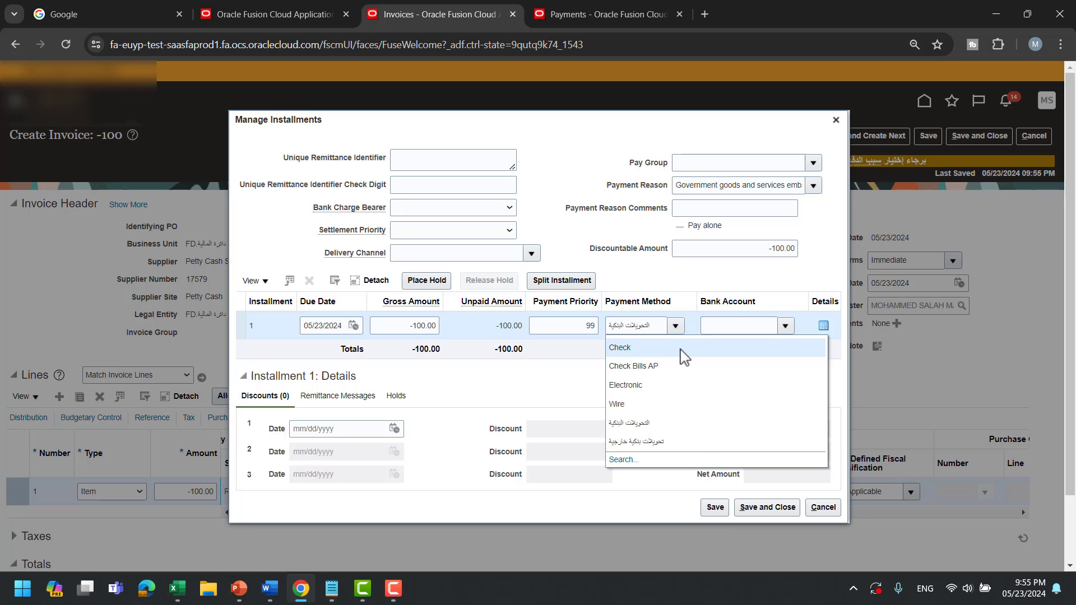
pyautogui.click(685, 356)
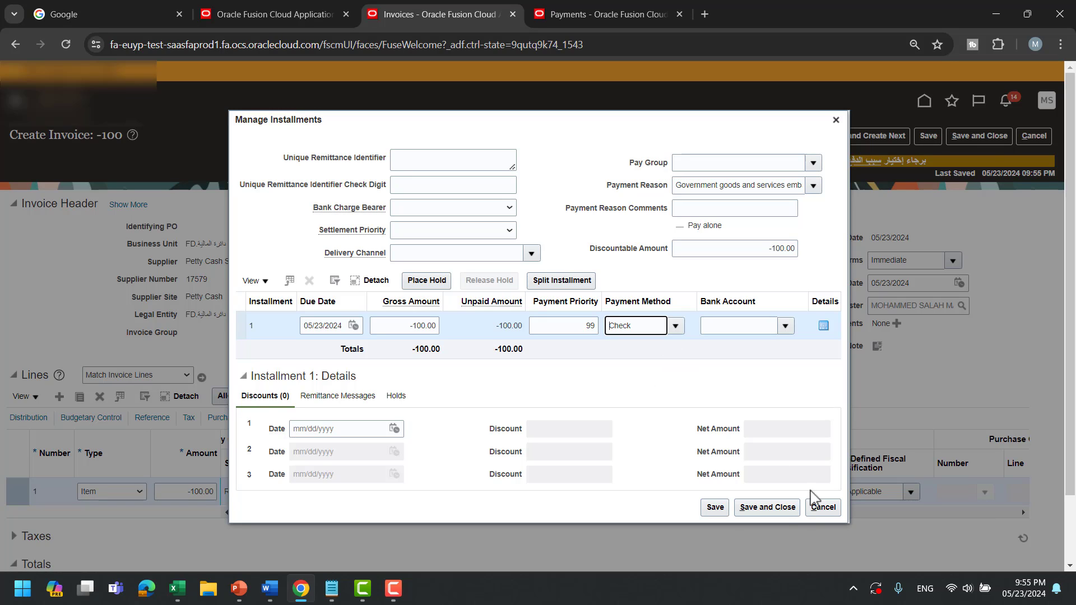
pyautogui.click(760, 515)
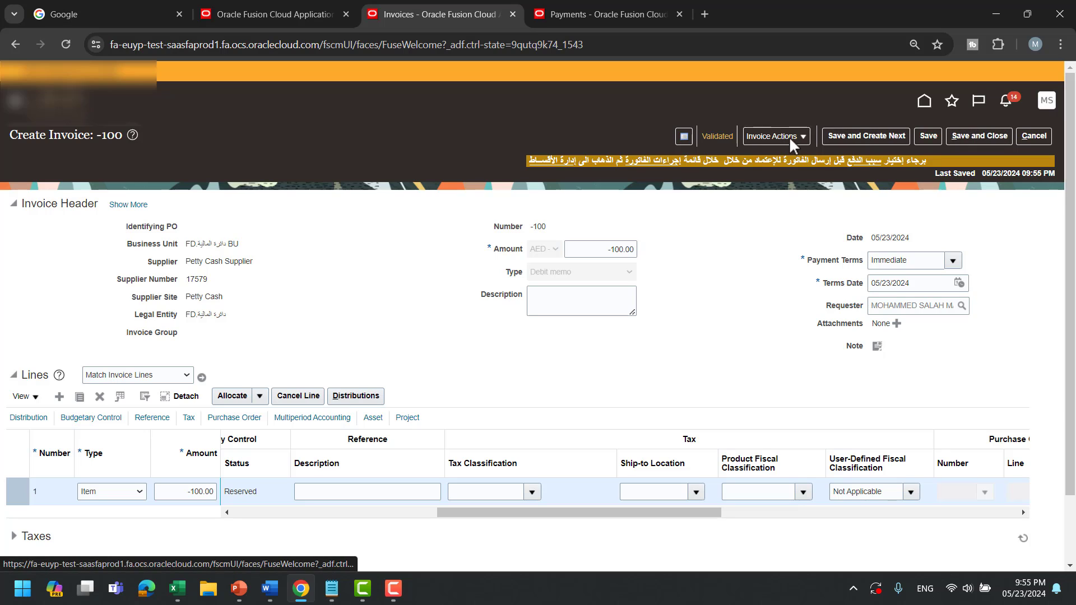
pyautogui.click(975, 136)
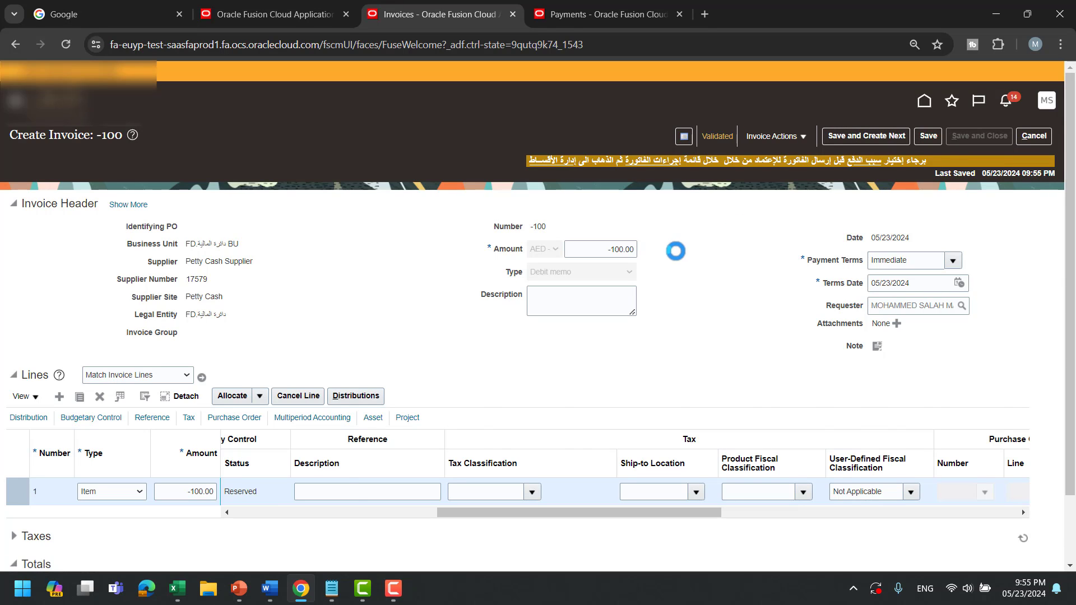
# Go to the Payments work area from the home page and start creating a payment.
pyautogui.click(929, 108)
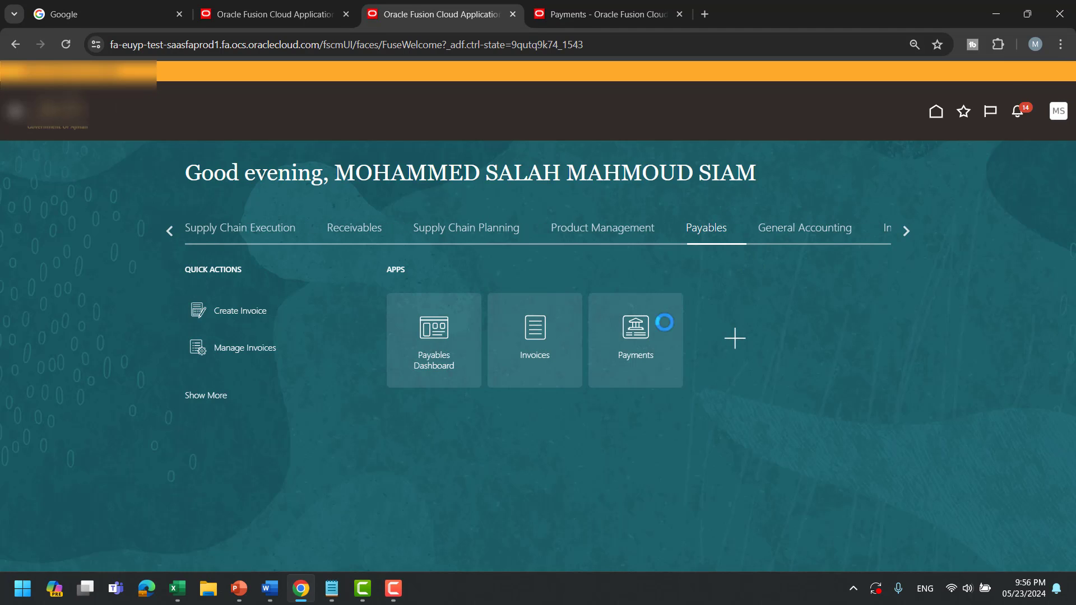
pyautogui.click(630, 336)
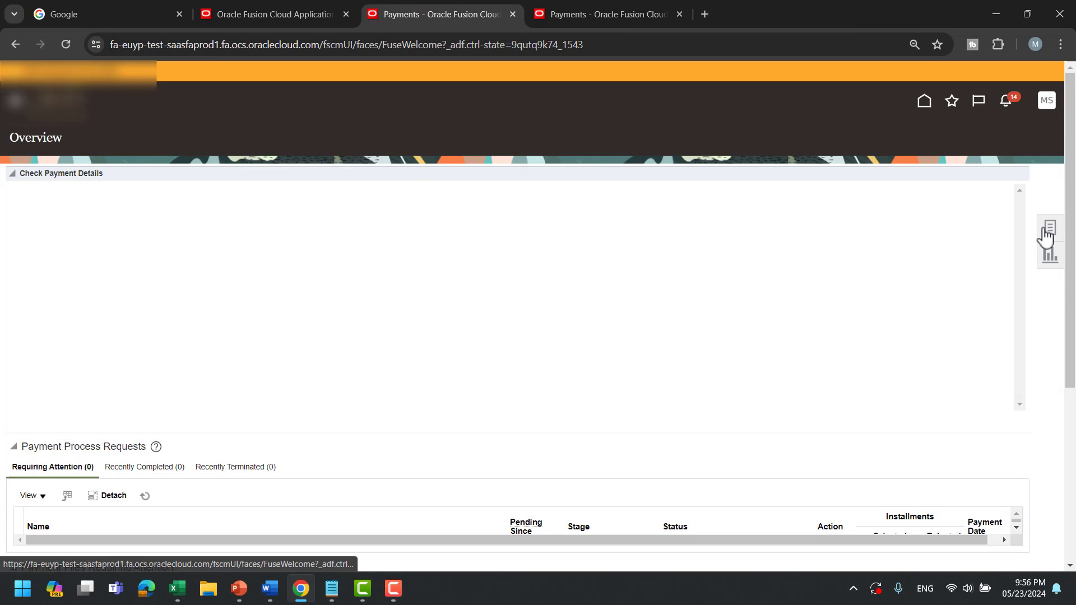
pyautogui.click(1045, 235)
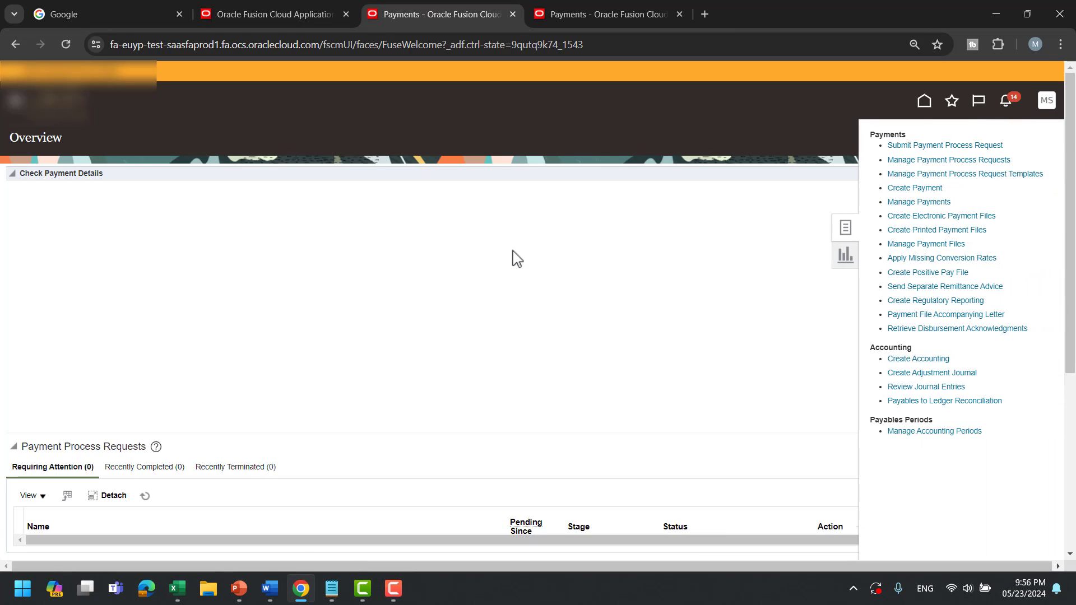
pyautogui.click(364, 219)
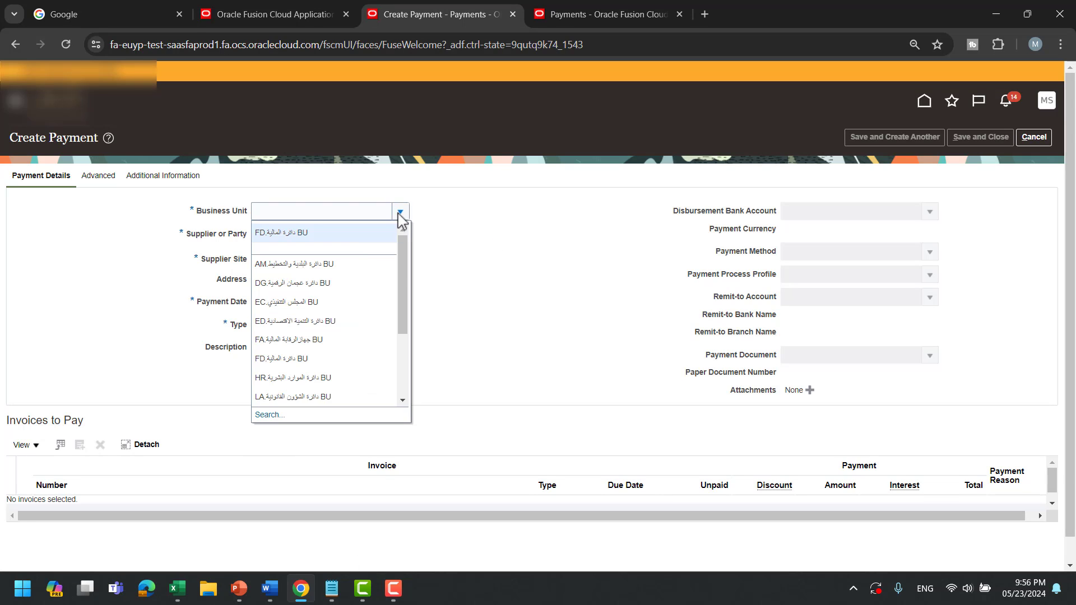
# Choose the FD business unit and Petty Cash Supplier for the payment, and set its type to Refund.
pyautogui.click(335, 235)
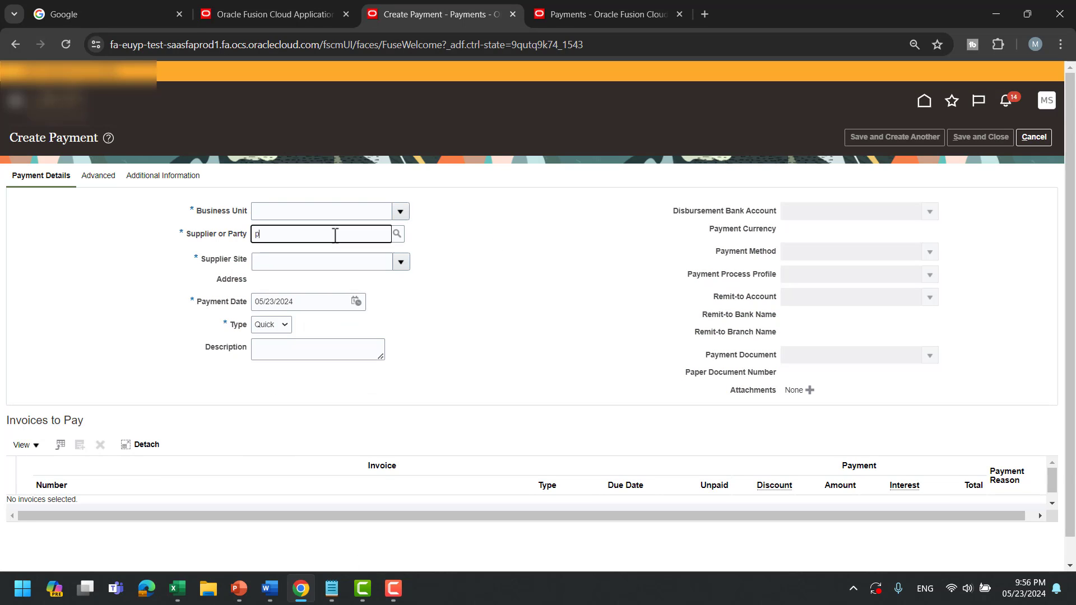
pyautogui.write('pett')
pyautogui.press('Tab')
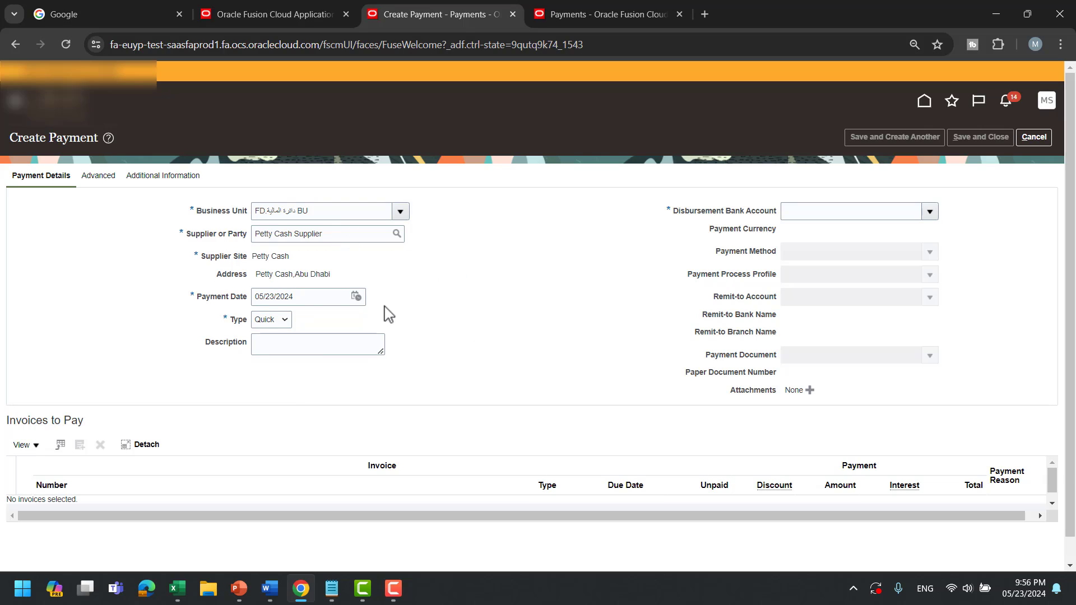
pyautogui.click(278, 328)
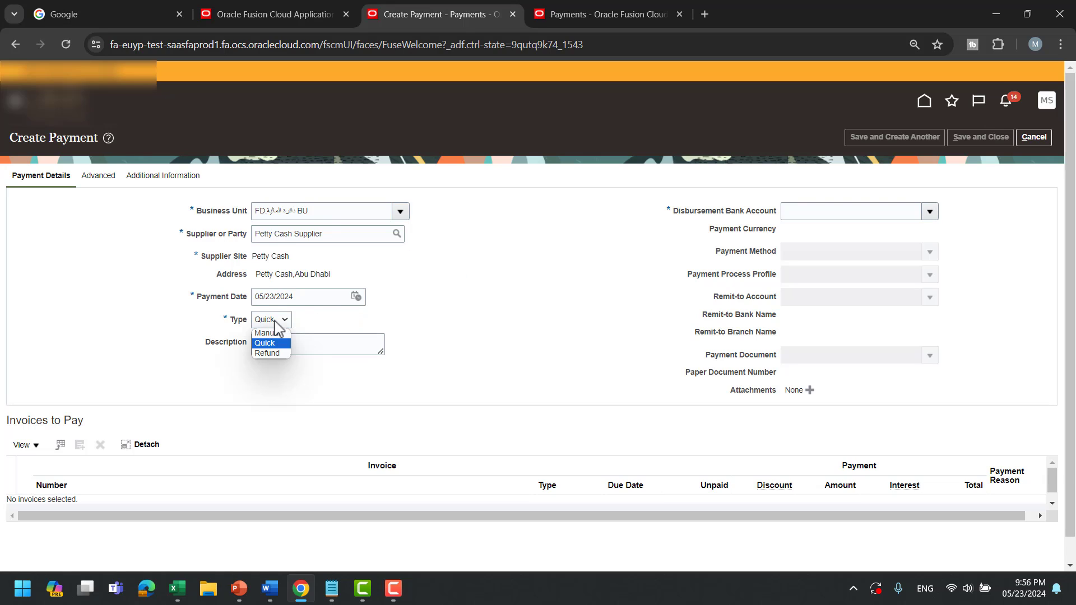
pyautogui.click(277, 358)
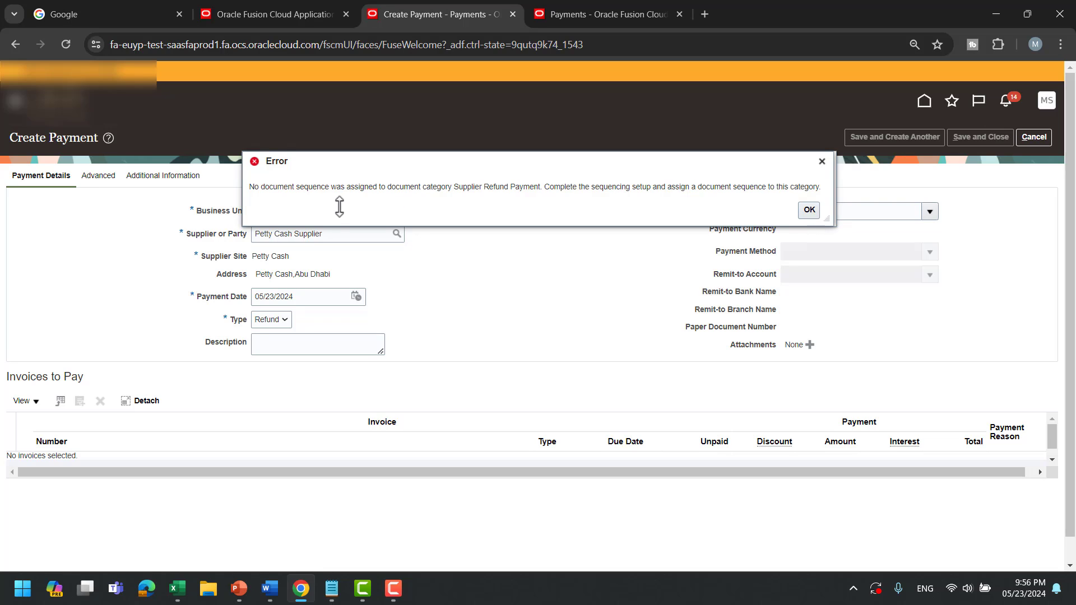
# Read the error message to identify the document category that needs a document sequence.
pyautogui.moveTo(295, 187); pyautogui.dragTo(717, 192)
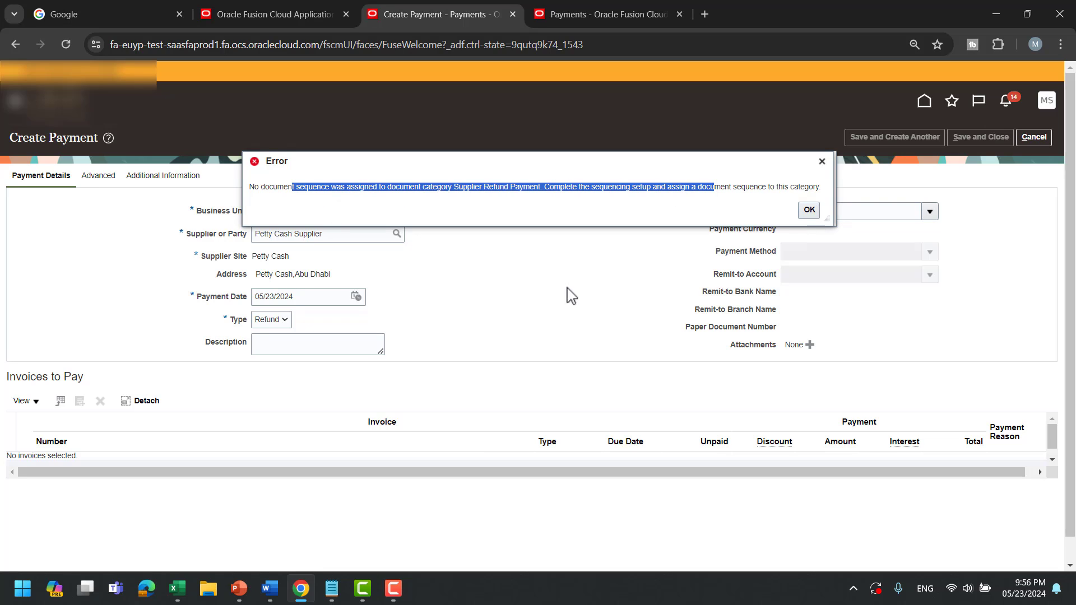
pyautogui.click(567, 217)
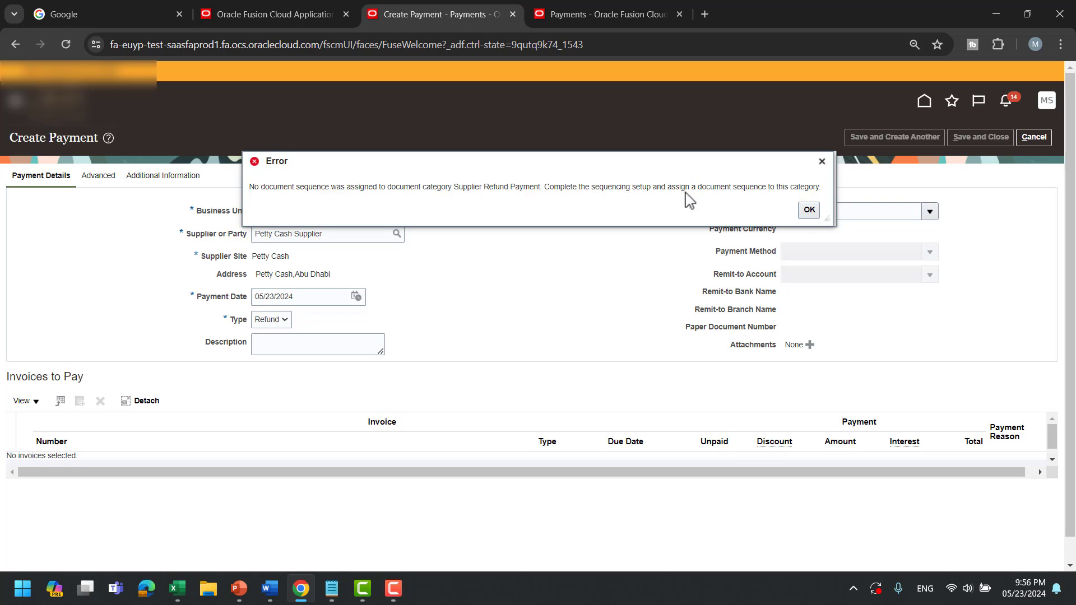
pyautogui.moveTo(457, 191); pyautogui.dragTo(540, 189)
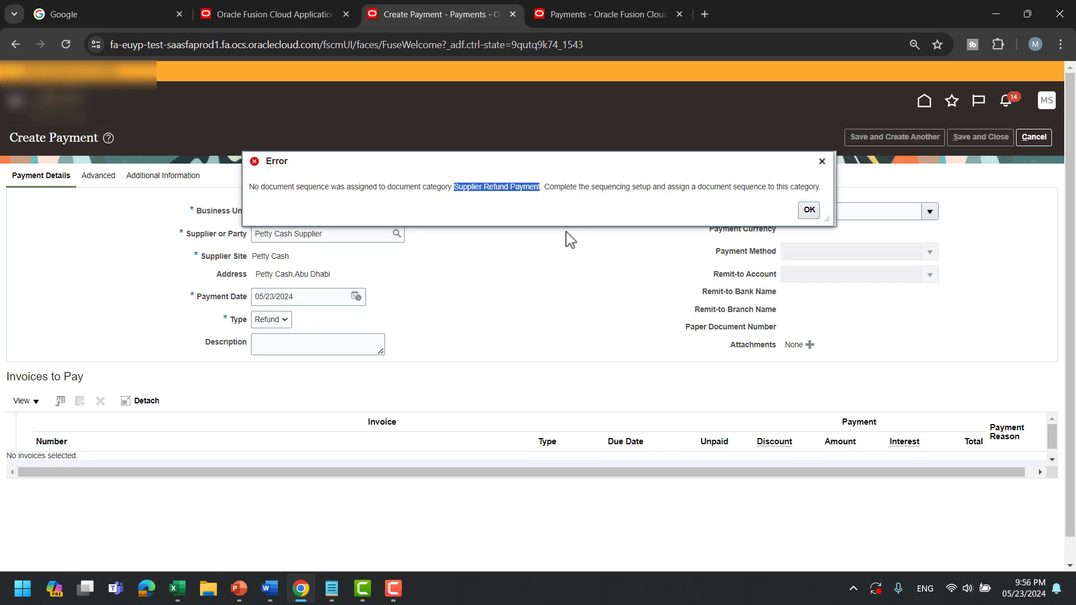
# Go to Setup and Maintenance in the other browser tab, search the tasks for "seq", and open Manage Payables Document Sequences.
pyautogui.hotkey('ctrl', 'Tab')
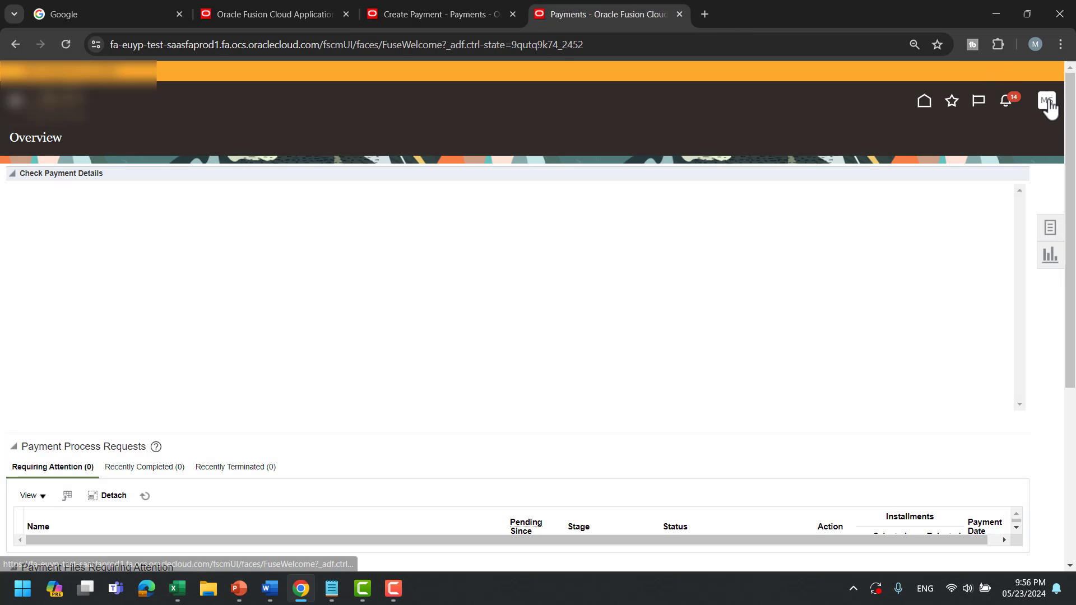
pyautogui.click(849, 291)
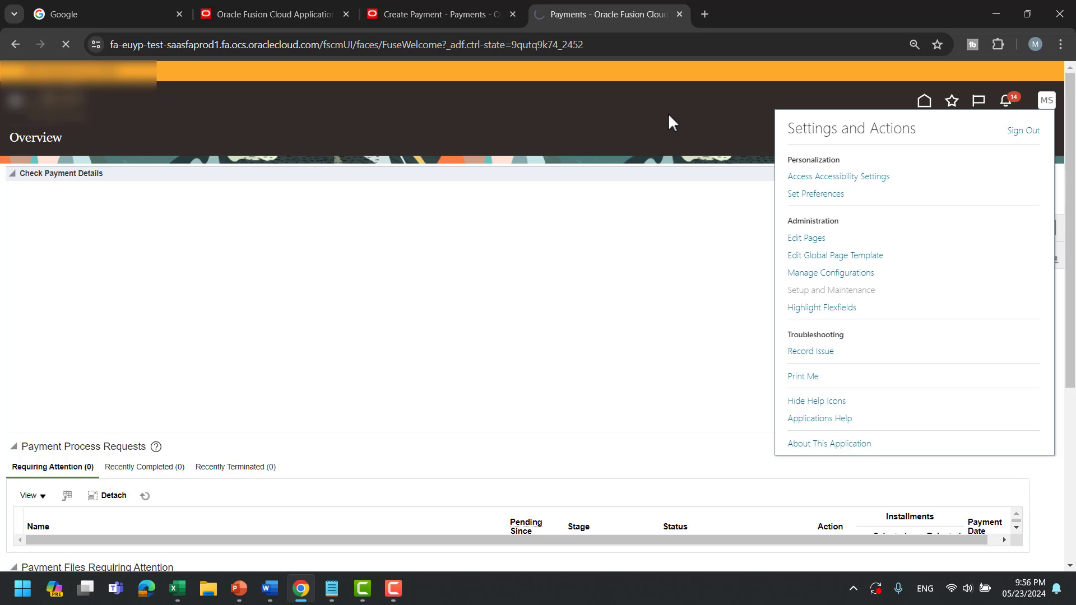
pyautogui.click(541, 180)
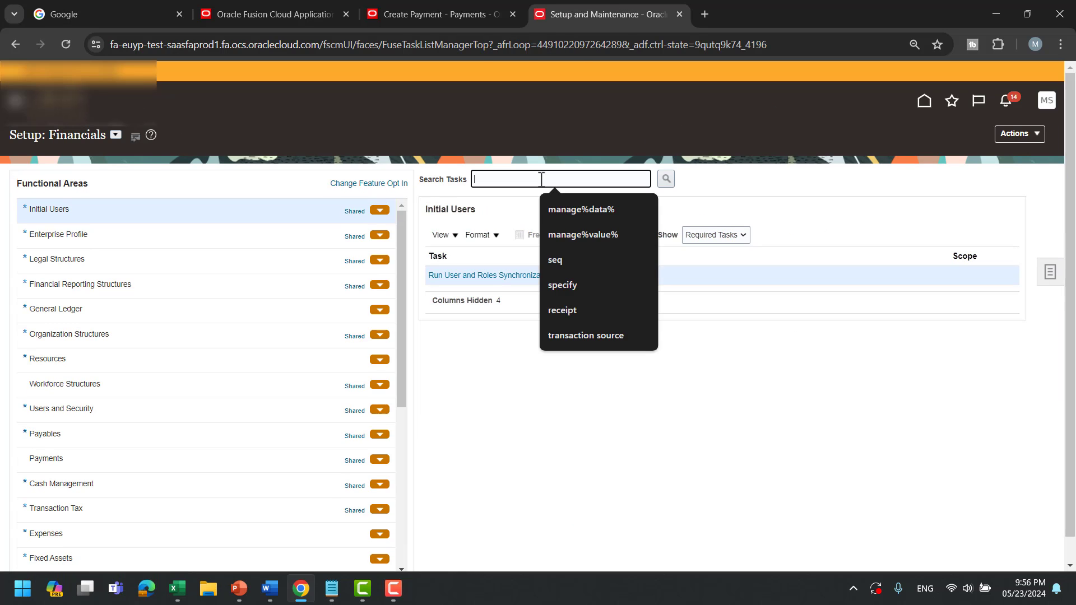
pyautogui.write('seq')
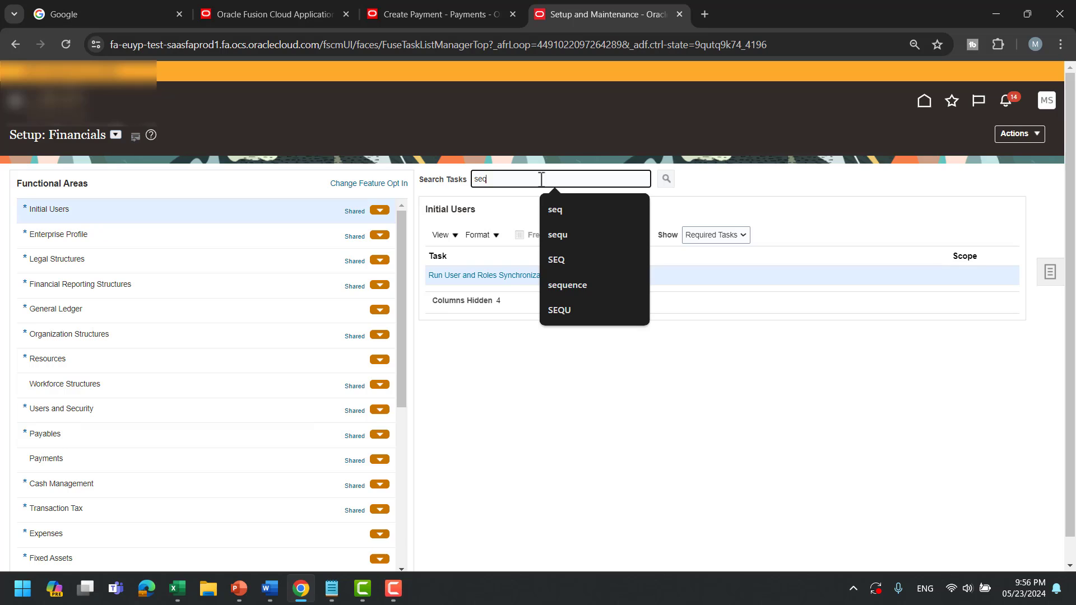
pyautogui.press('Return')
pyautogui.click(402, 287)
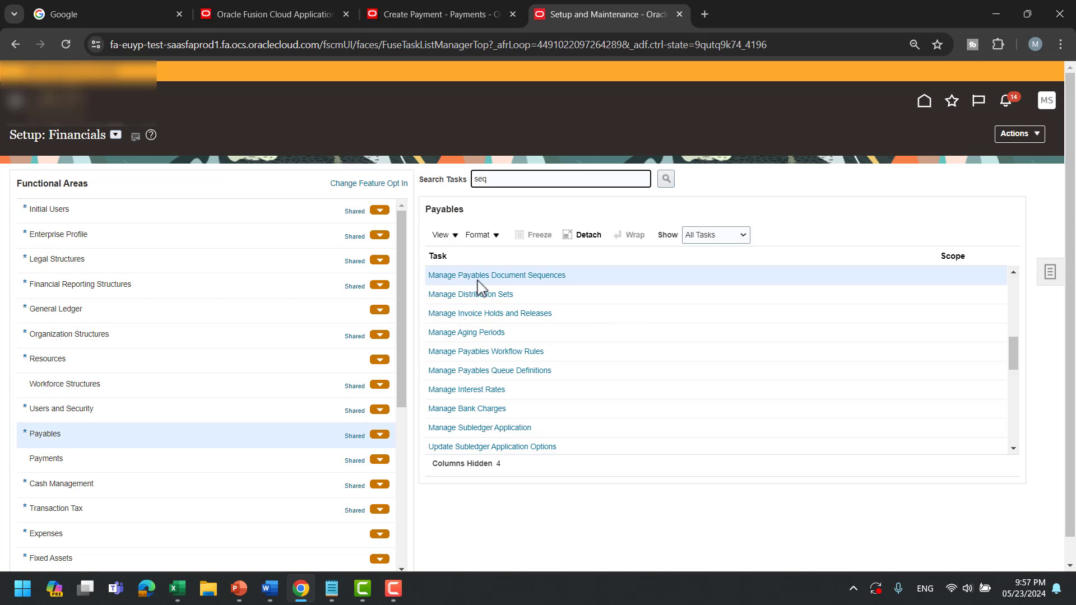
pyautogui.click(478, 278)
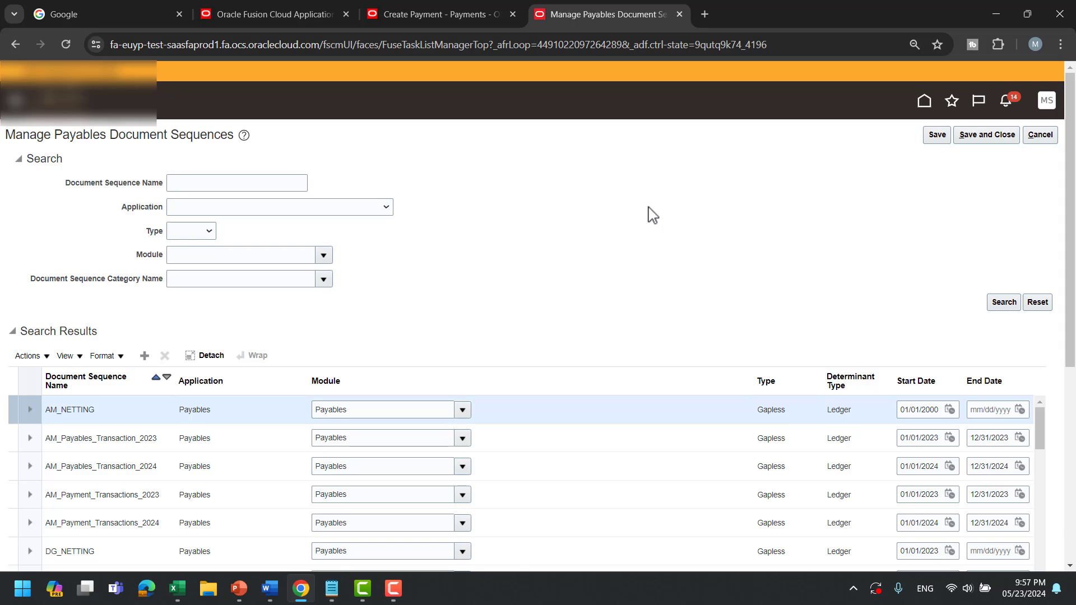
# Search for document sequences named FD, select FD_Payment_Transactions_2024 and look through its category assignments.
pyautogui.scroll(-5, 652, 215)
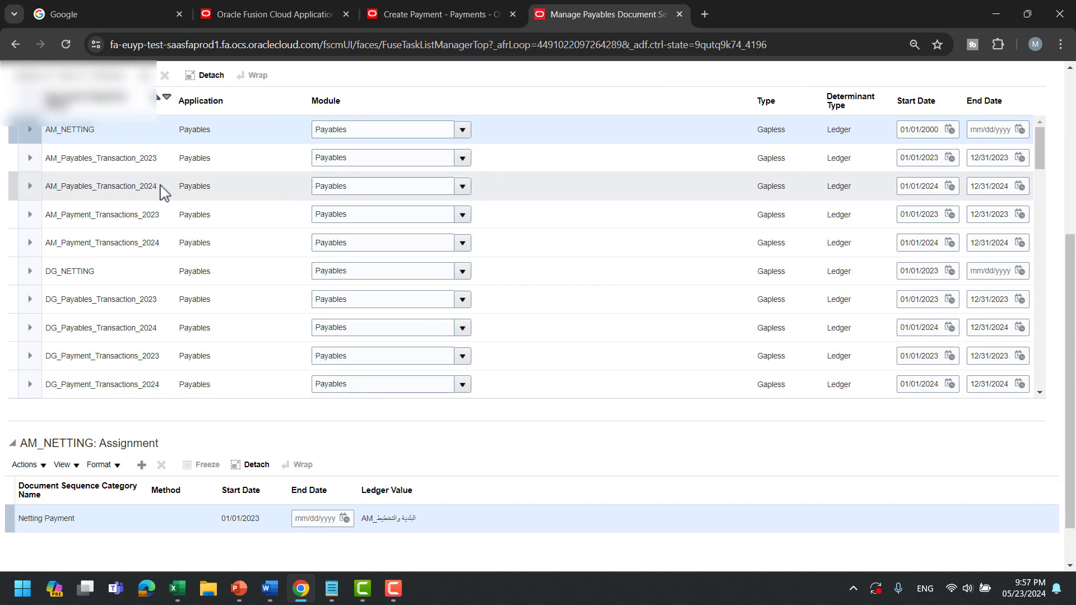
pyautogui.scroll(4, 162, 194)
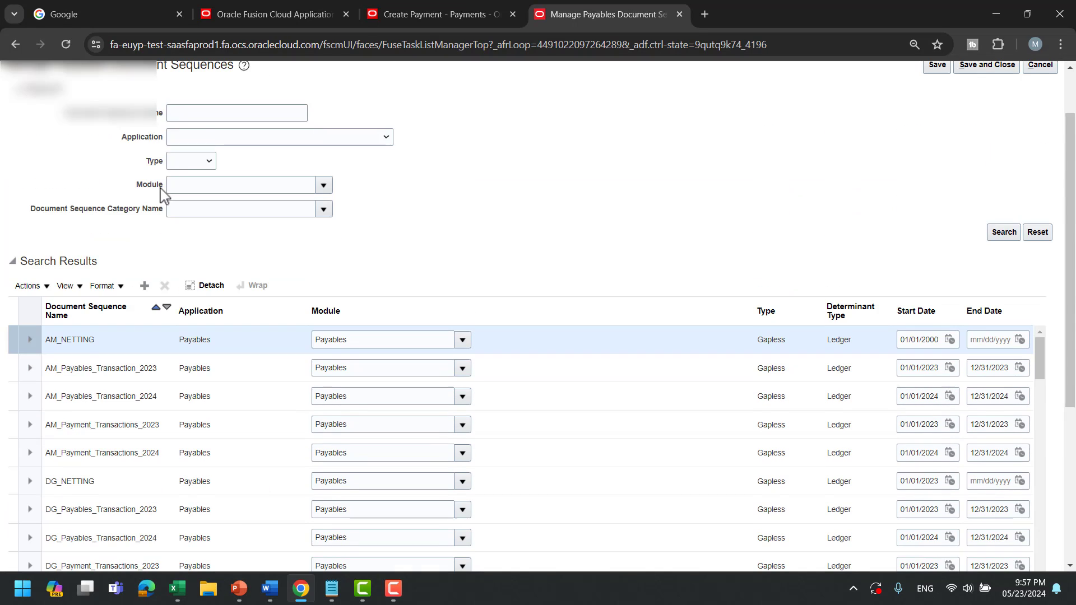
pyautogui.click(197, 116)
pyautogui.write('FD')
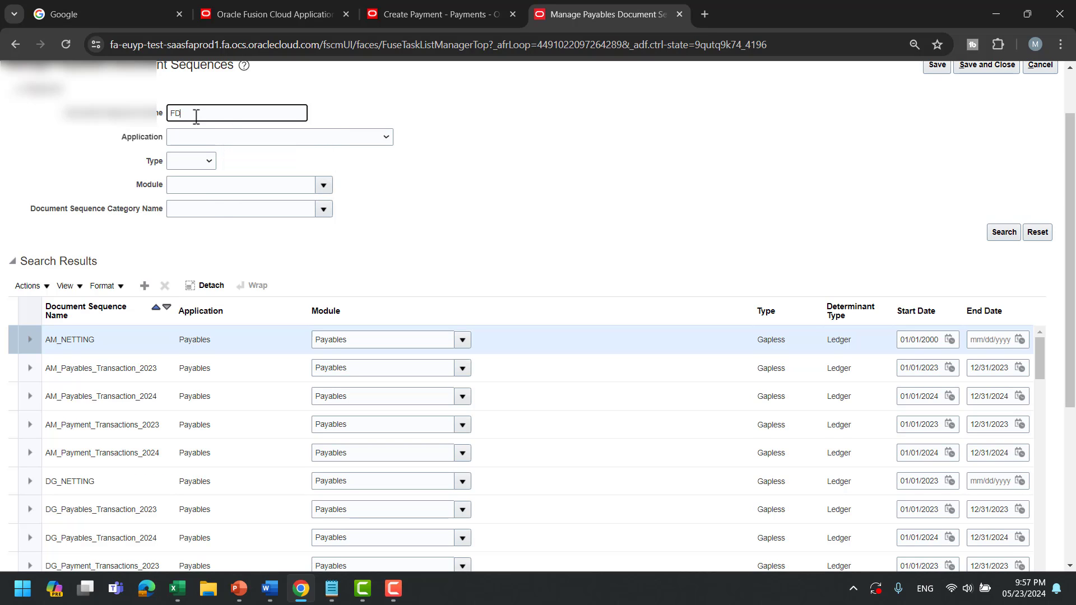
pyautogui.press('Return')
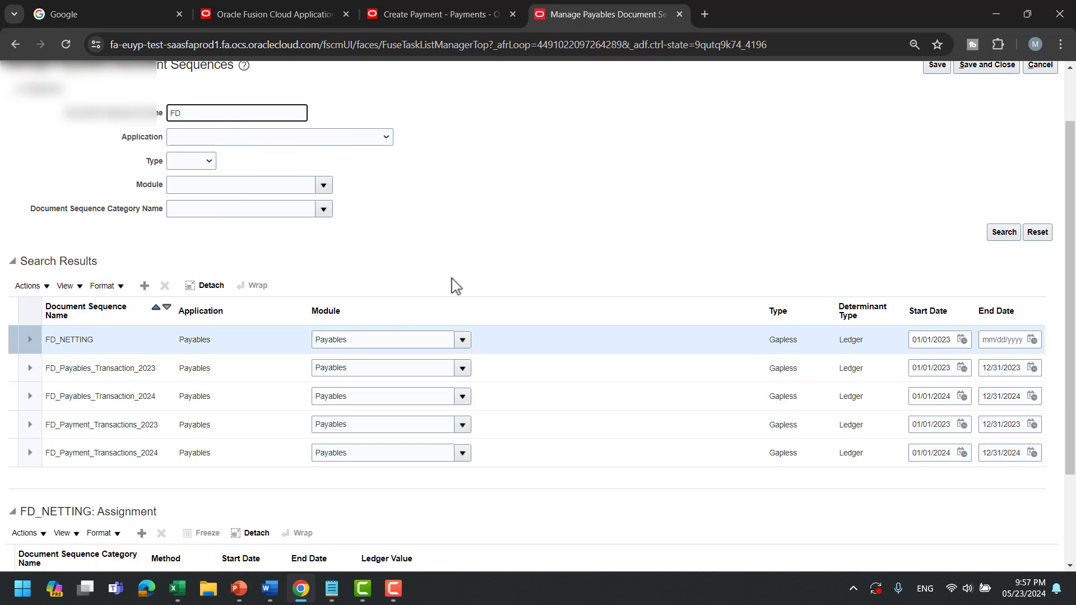
pyautogui.click(175, 454)
pyautogui.scroll(-2, 641, 209)
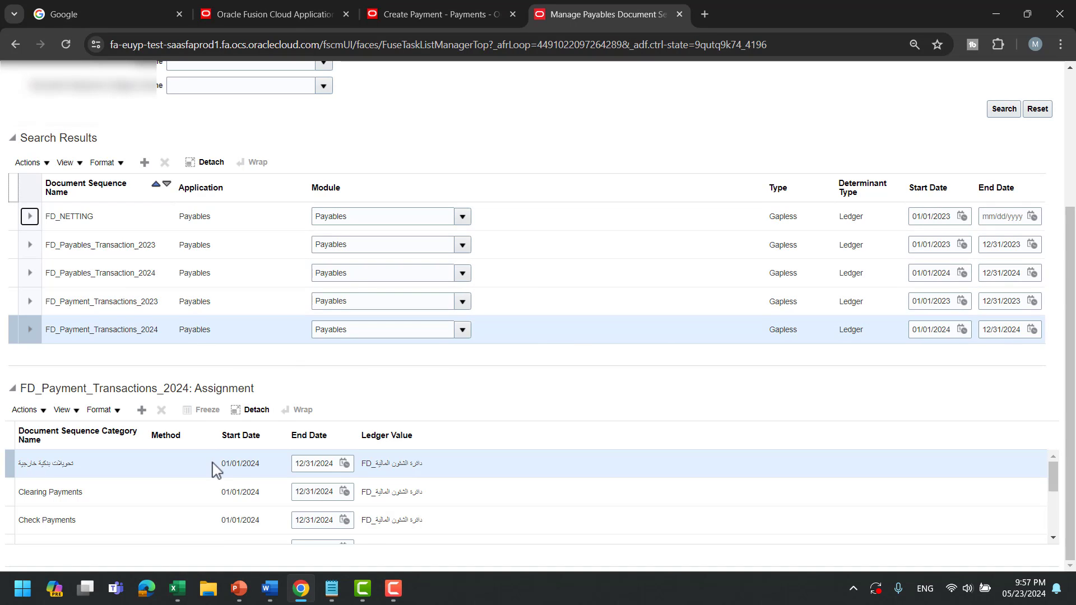
pyautogui.scroll(-2, 217, 468)
pyautogui.scroll(-2, 160, 508)
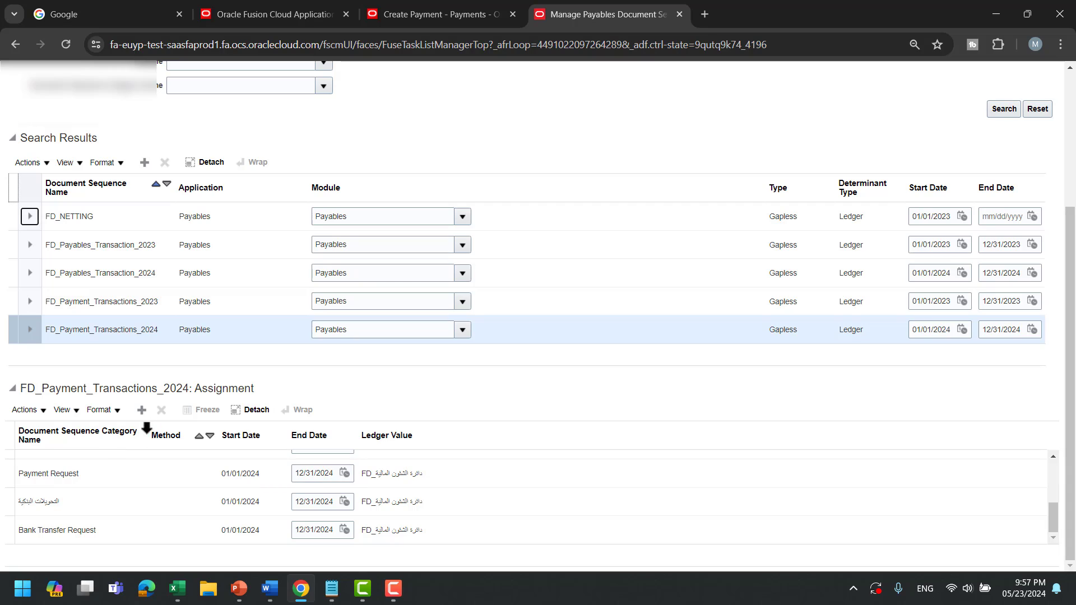
# Add an assignment row to FD_Payment_Transactions_2024 and find and select Supplier Refund Payment as its document sequence category.
pyautogui.click(142, 410)
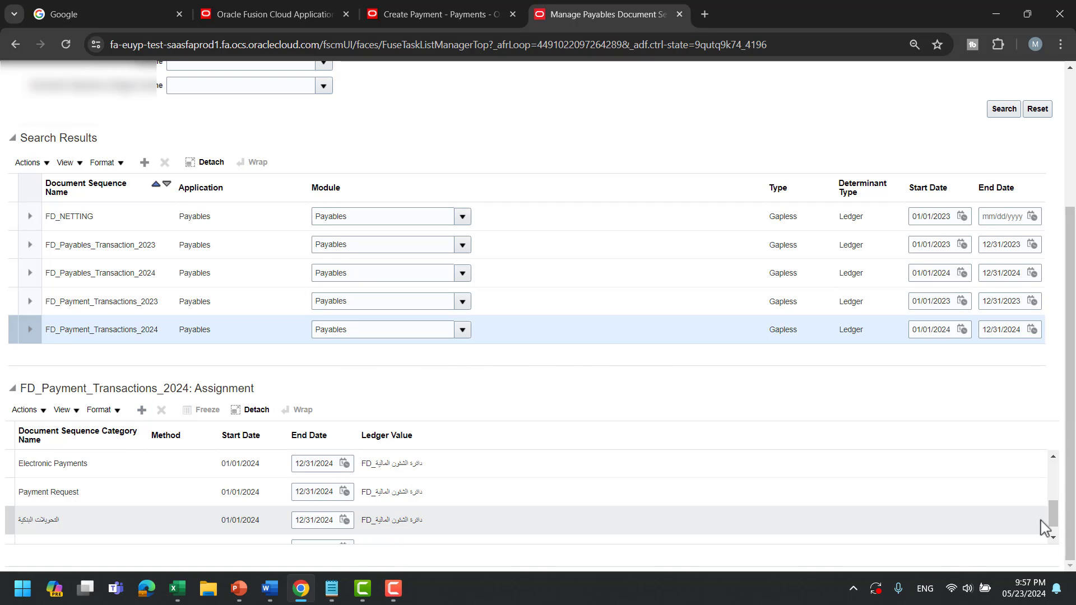
pyautogui.moveTo(1053, 511)
pyautogui.mouseDown()
pyautogui.moveTo(1052, 463)
pyautogui.moveTo(1048, 497)
pyautogui.mouseUp()
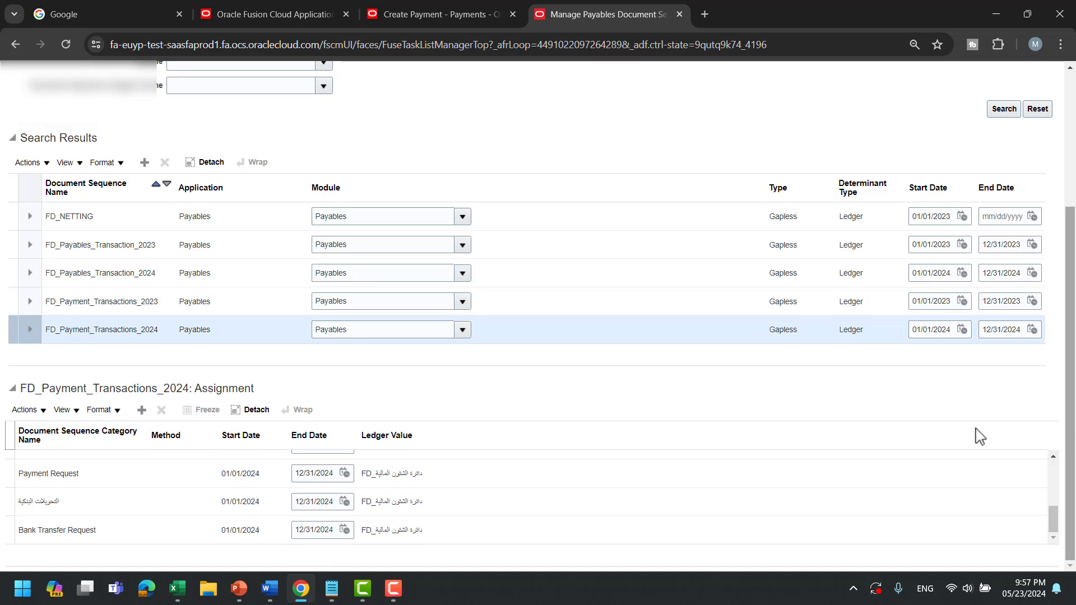
pyautogui.scroll(10, 125, 510)
pyautogui.scroll(-5, 713, 292)
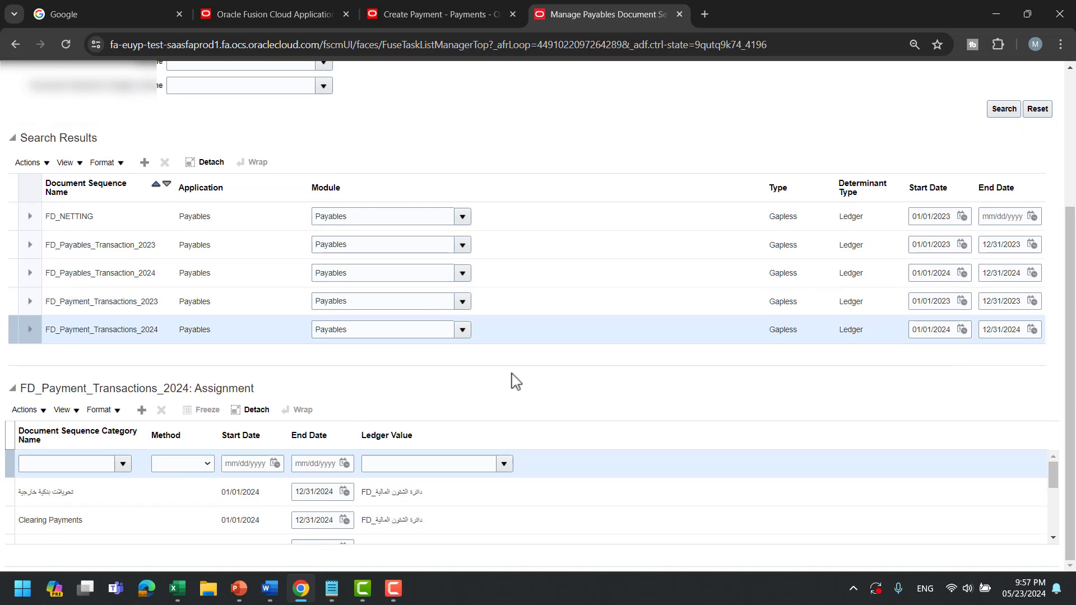
pyautogui.click(87, 464)
pyautogui.write('Supplier Refund Payment')
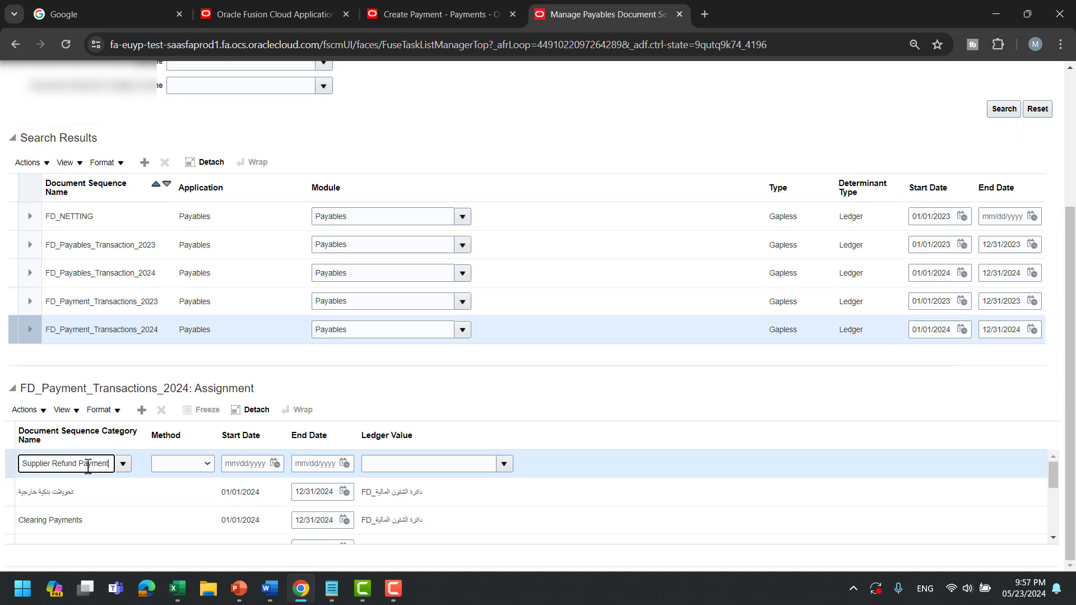
pyautogui.press('Tab')
pyautogui.click(129, 469)
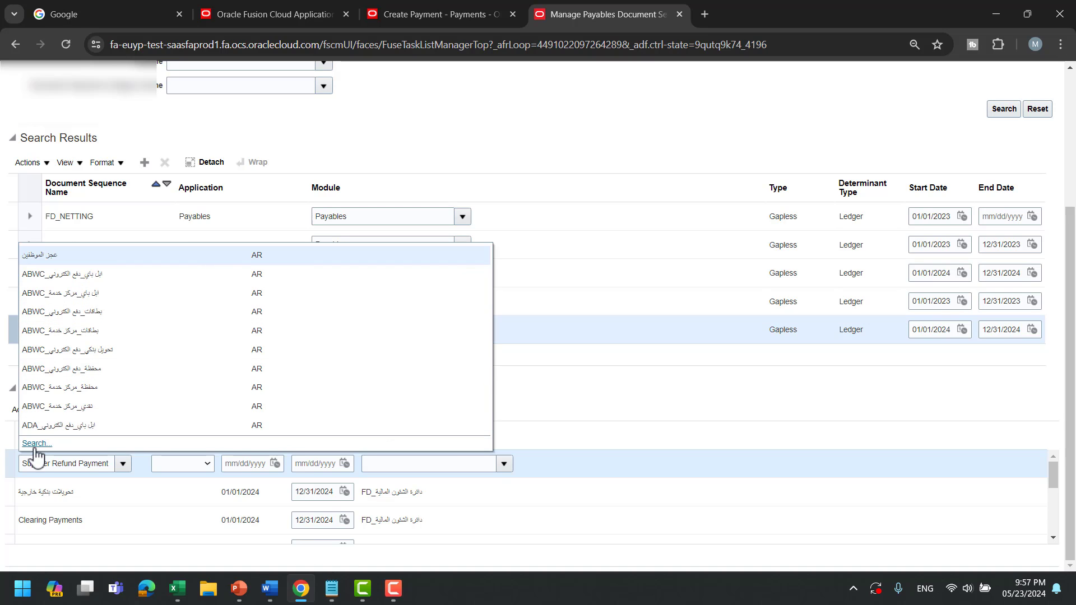
pyautogui.click(36, 444)
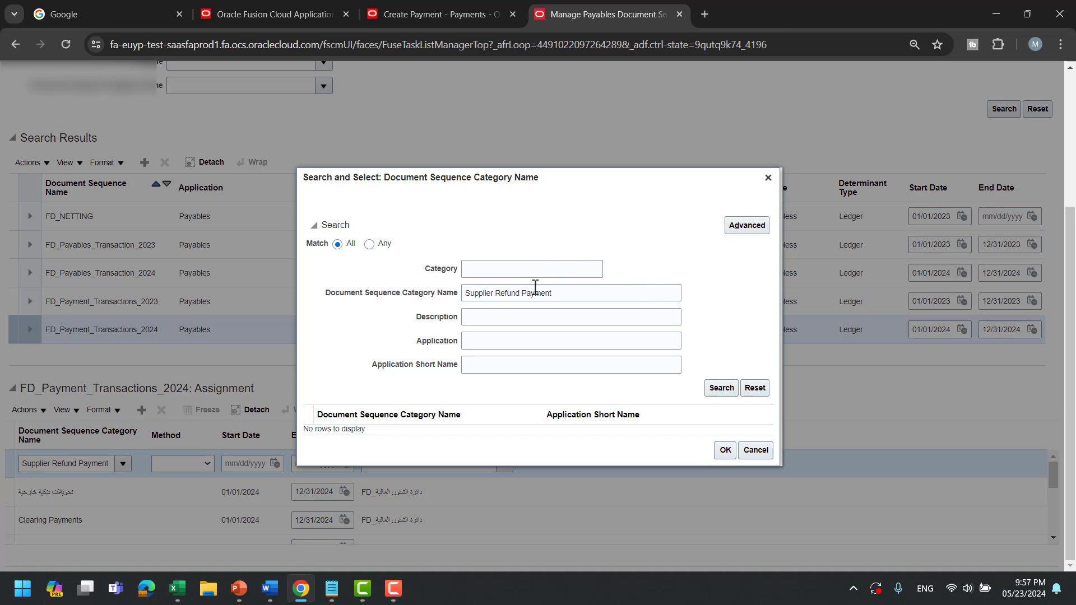
pyautogui.click(717, 392)
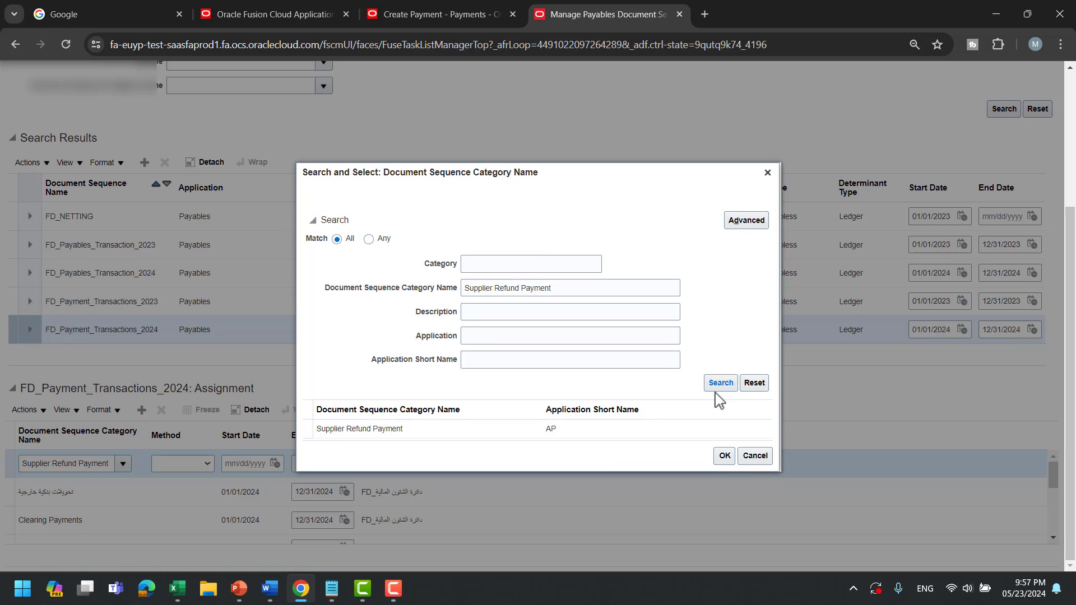
pyautogui.click(451, 430)
pyautogui.click(725, 456)
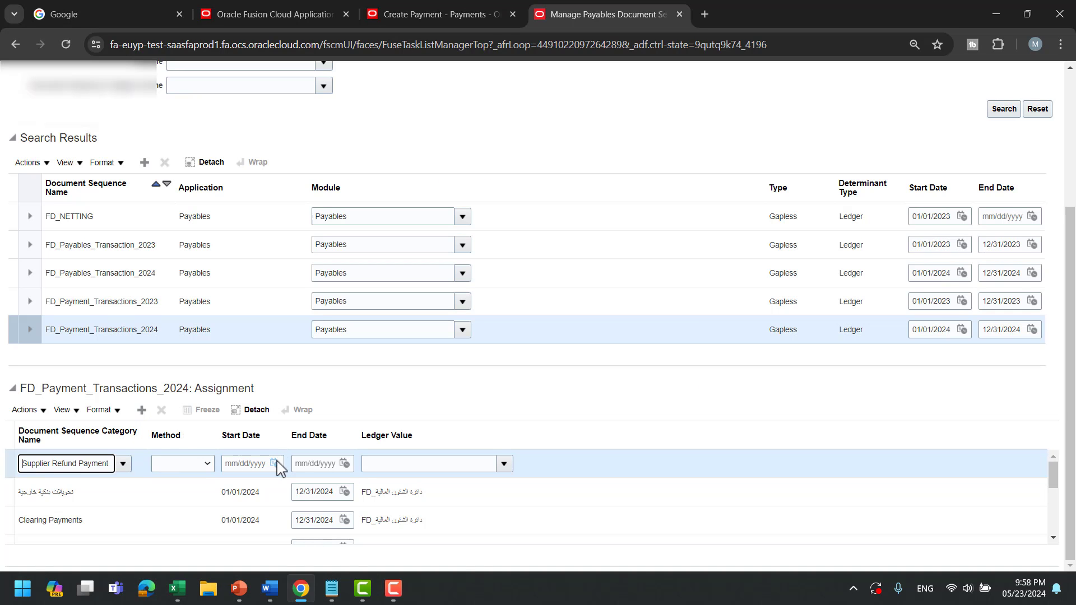
# Set the new assignment's start date to 01/01/2024 and its end date to 12/31/2024.
pyautogui.click(247, 491)
pyautogui.click(251, 464)
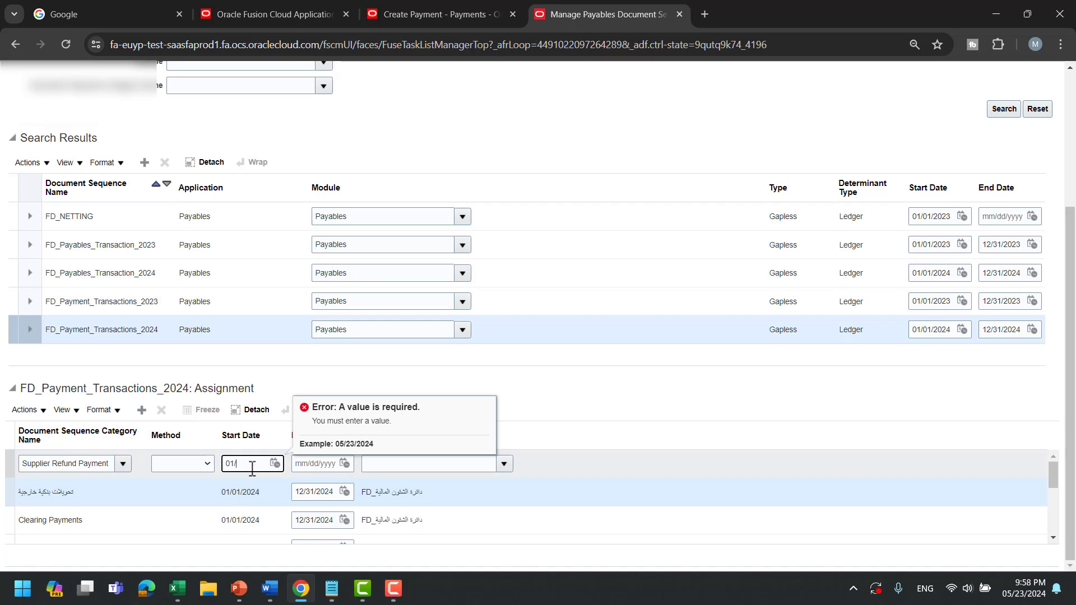
pyautogui.write('01/01/2024')
pyautogui.press('Tab')
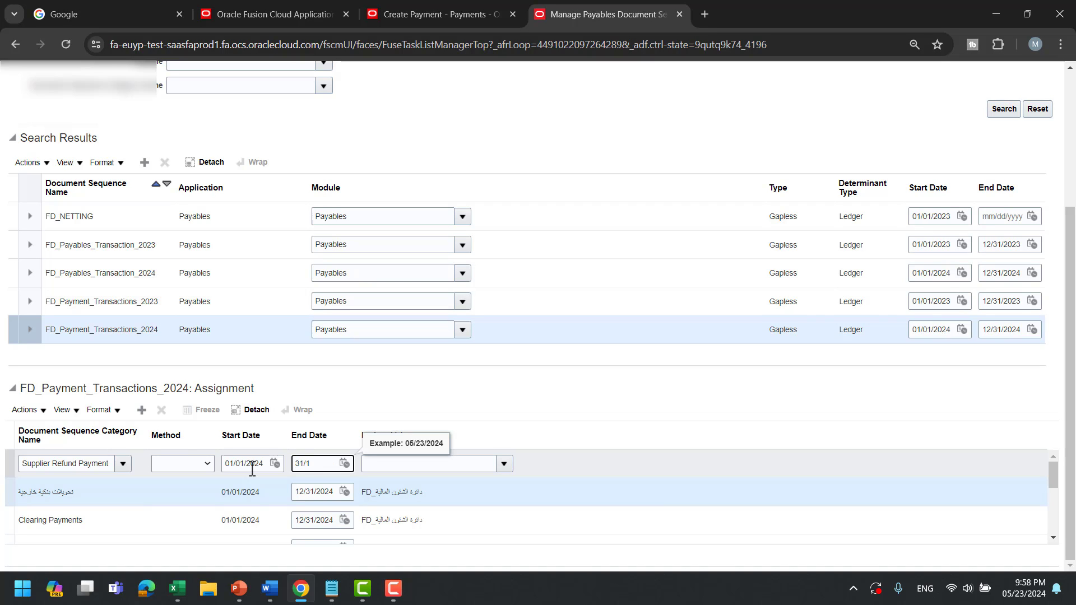
pyautogui.write('31/12/24')
pyautogui.press('Tab')
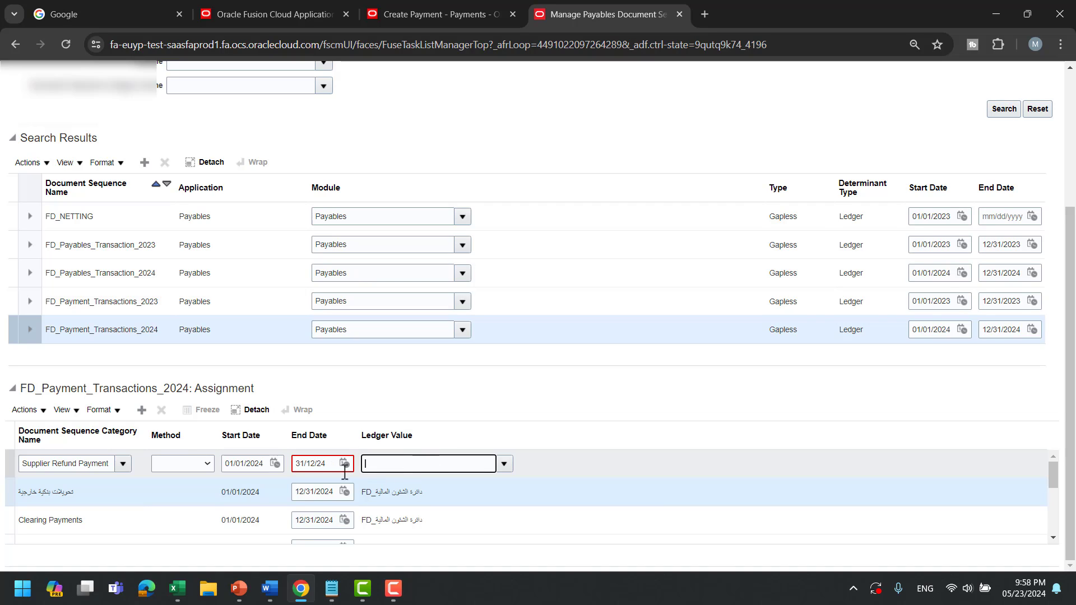
pyautogui.click(504, 464)
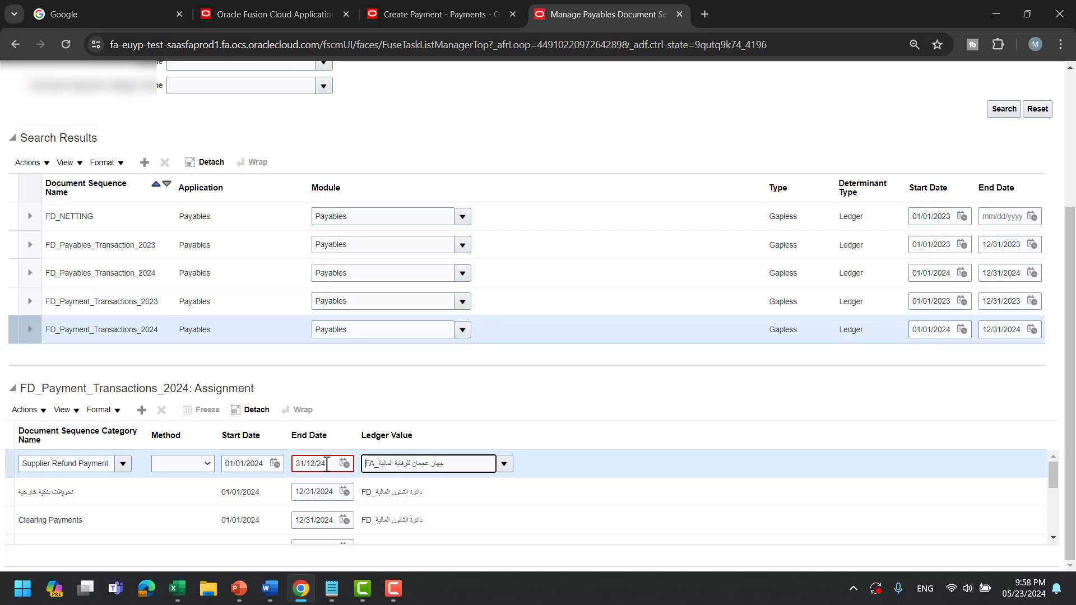
pyautogui.moveTo(334, 464); pyautogui.dragTo(279, 471)
pyautogui.write('12/')
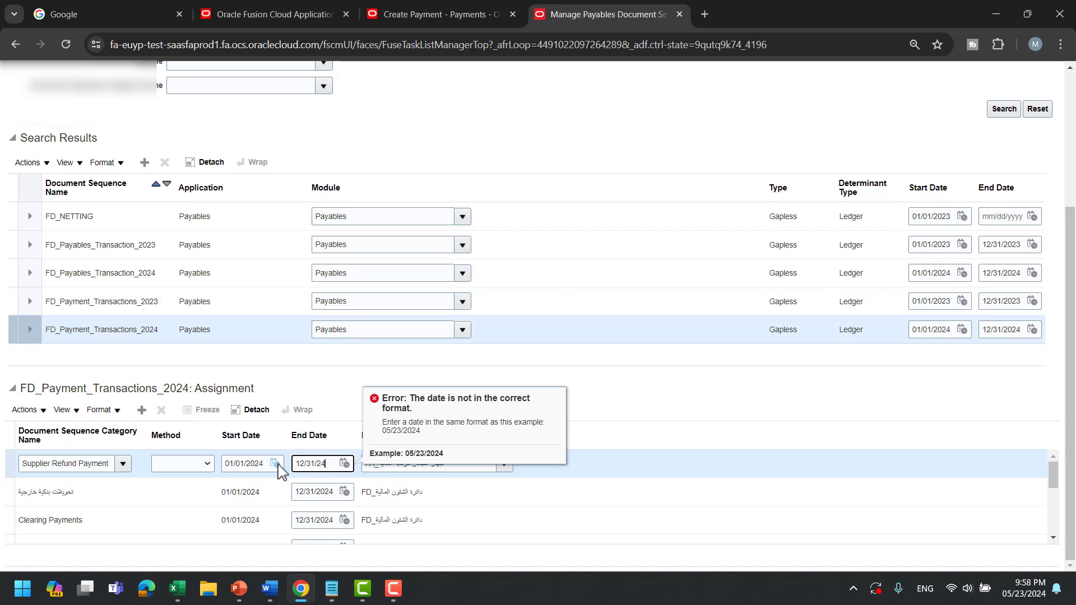
pyautogui.press('Tab')
# Choose the FD ledger as the new assignment's ledger value, save the document sequence and leave the setup page.
pyautogui.click(504, 465)
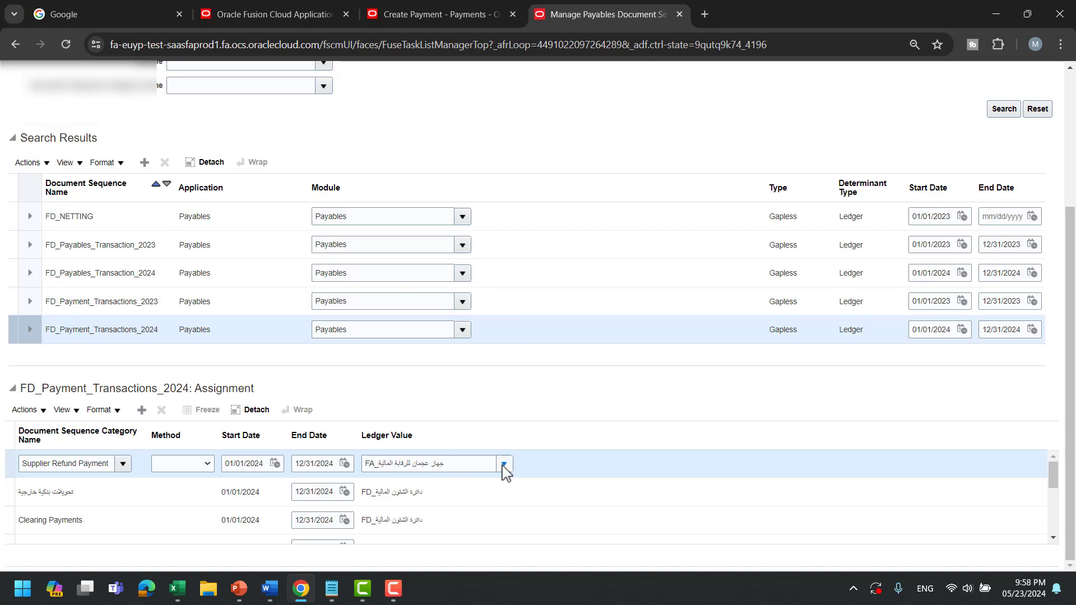
pyautogui.click(453, 349)
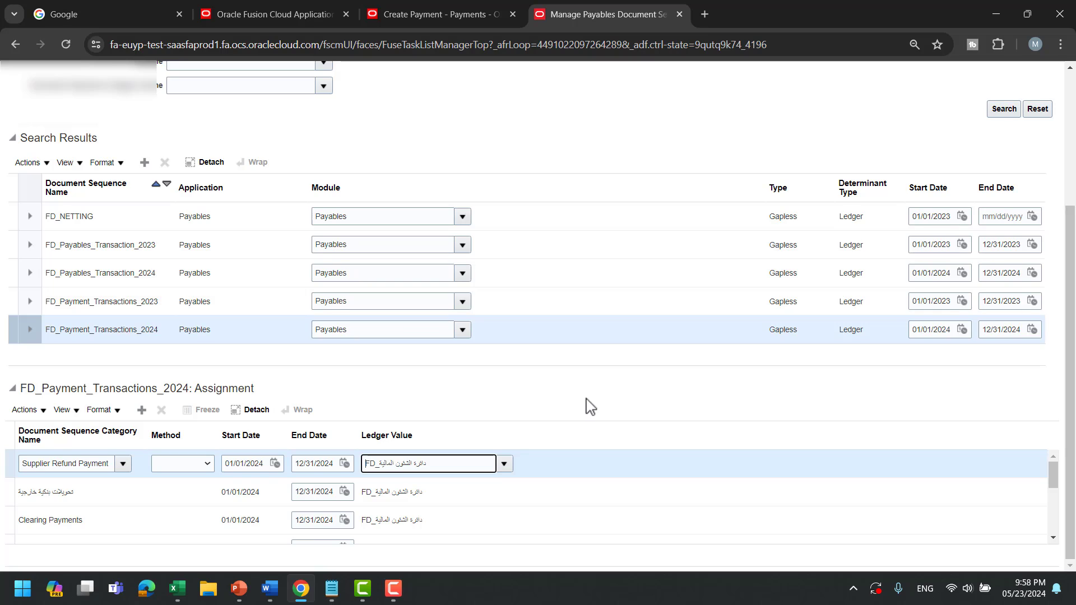
pyautogui.scroll(3, 946, 208)
pyautogui.click(937, 136)
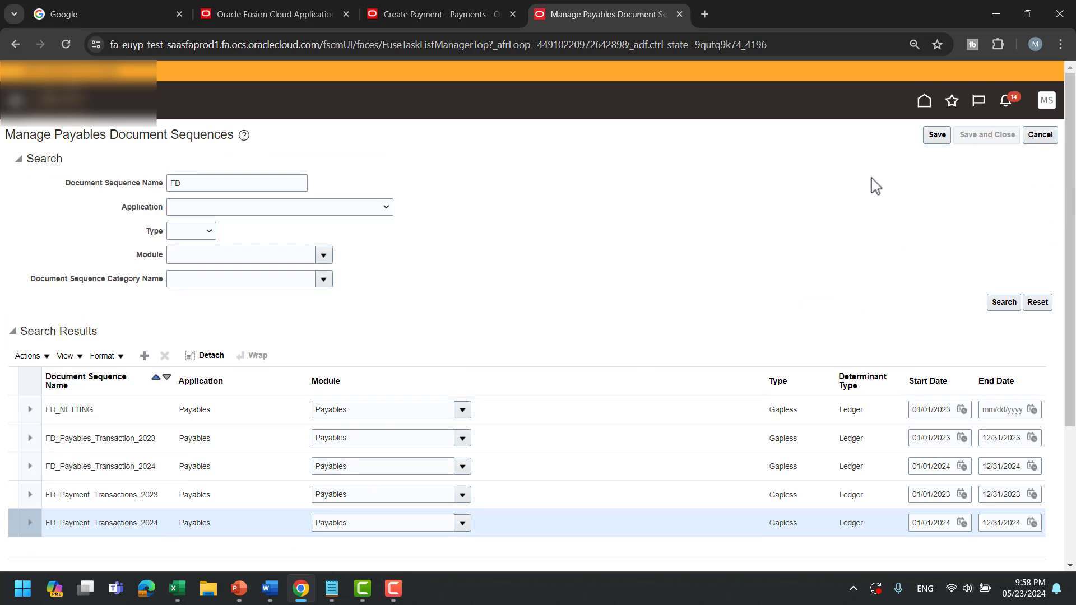
pyautogui.click(1040, 135)
# Return to the open payment, dismiss the document sequence error and reselect Refund as the payment type.
pyautogui.click(432, 14)
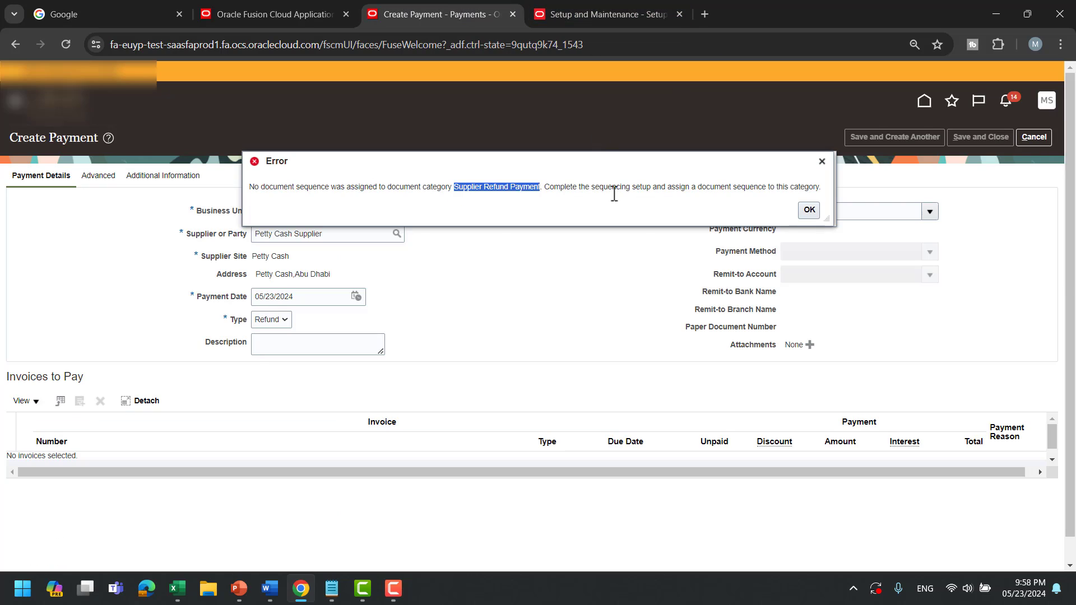
pyautogui.click(807, 210)
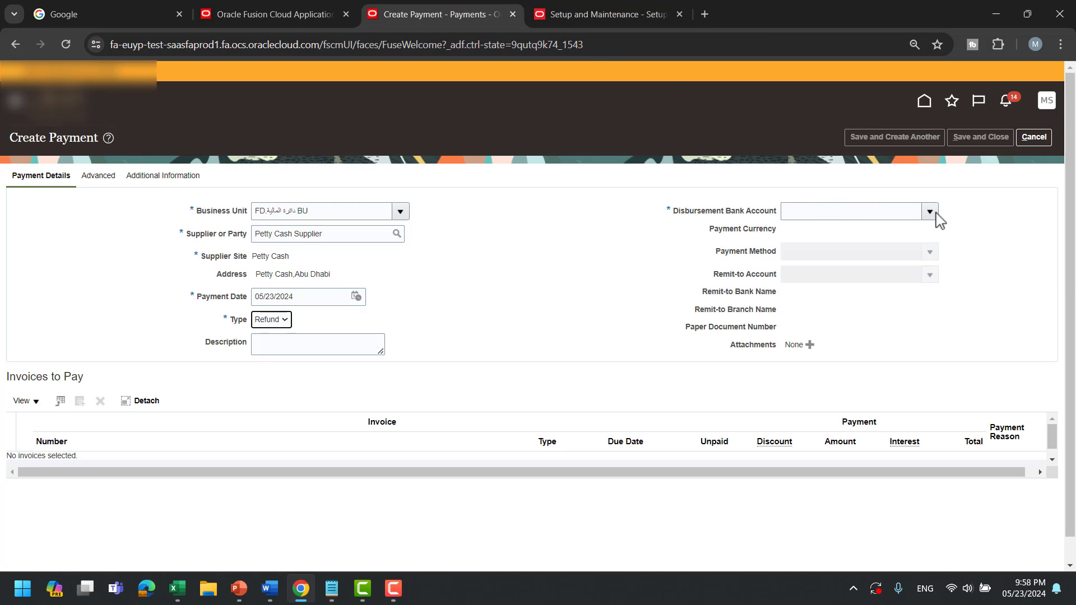
pyautogui.click(272, 321)
pyautogui.click(278, 337)
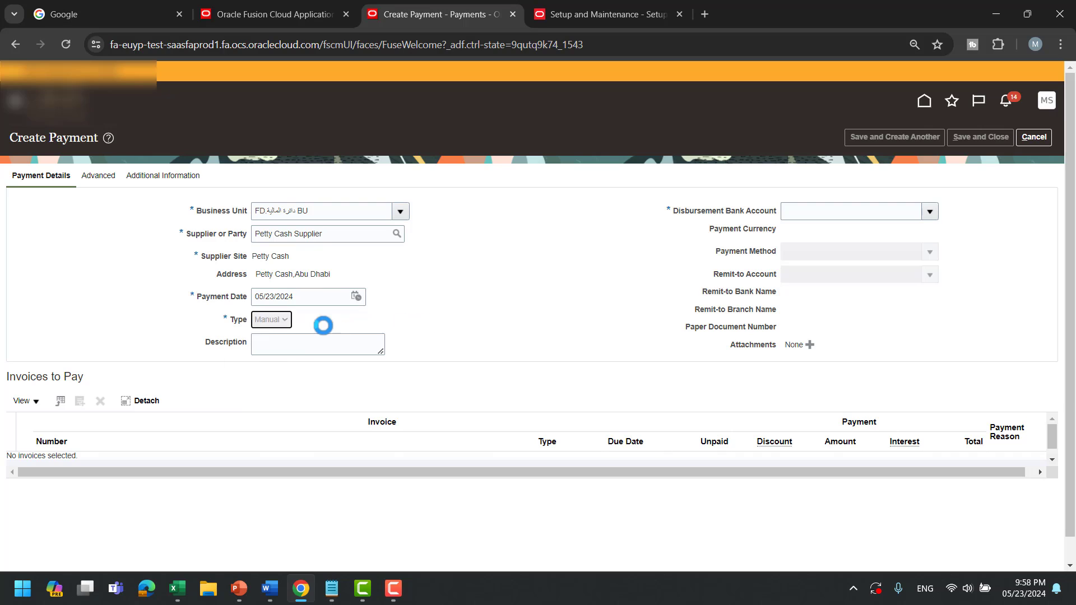
pyautogui.click(284, 320)
pyautogui.click(279, 353)
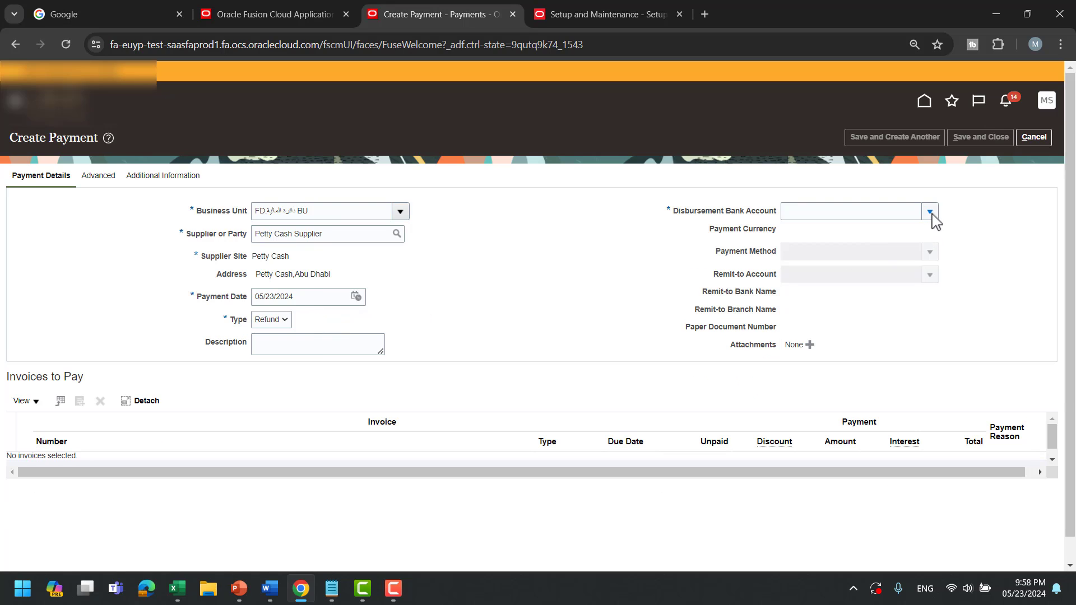
# Choose دبي الإسلامي – مدفوعات as the disbursement bank account and set the payment method to Check.
pyautogui.click(929, 212)
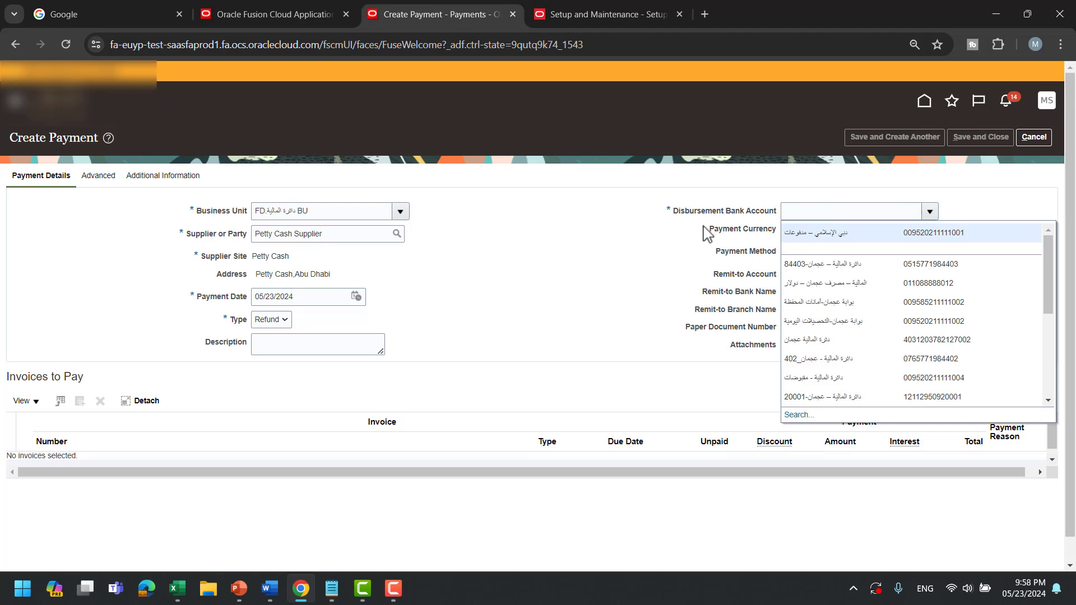
pyautogui.click(825, 231)
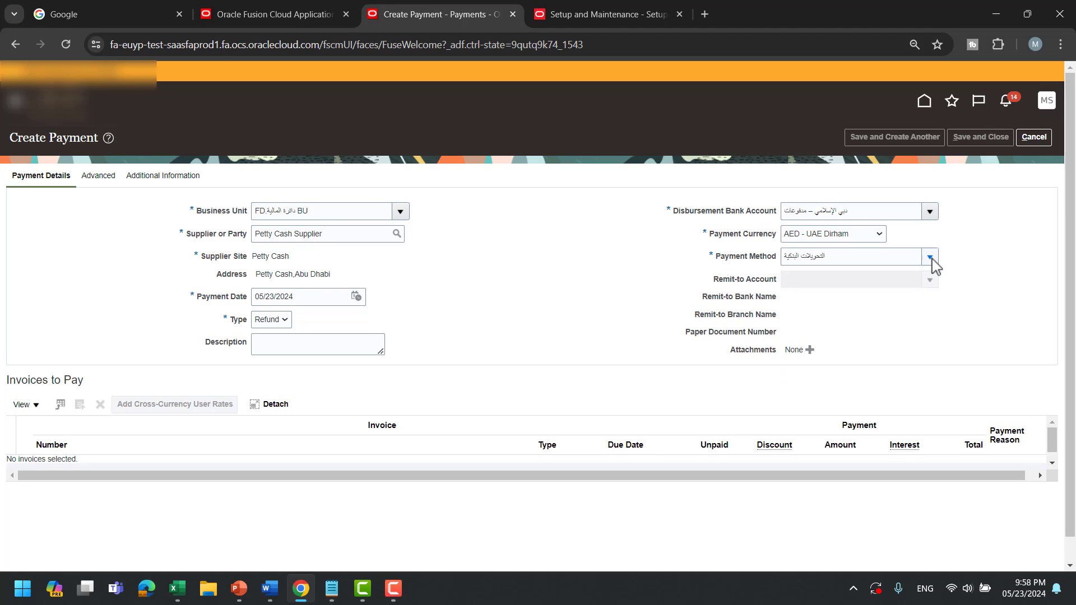
pyautogui.click(930, 258)
pyautogui.click(810, 282)
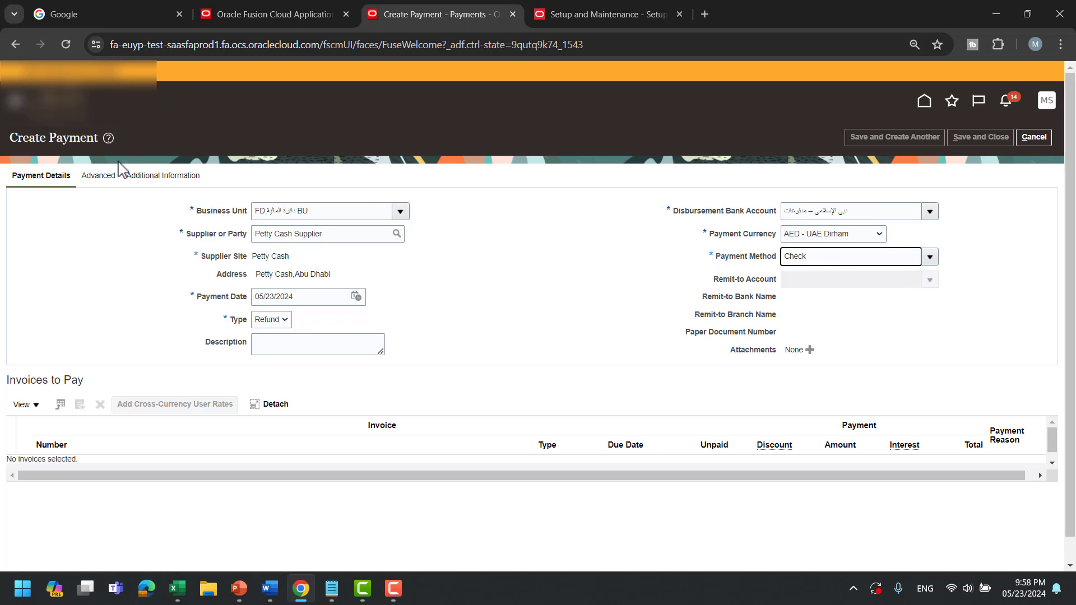
# Enter refund as the open payment's required payment reason and return to its main details.
pyautogui.click(162, 175)
pyautogui.click(193, 205)
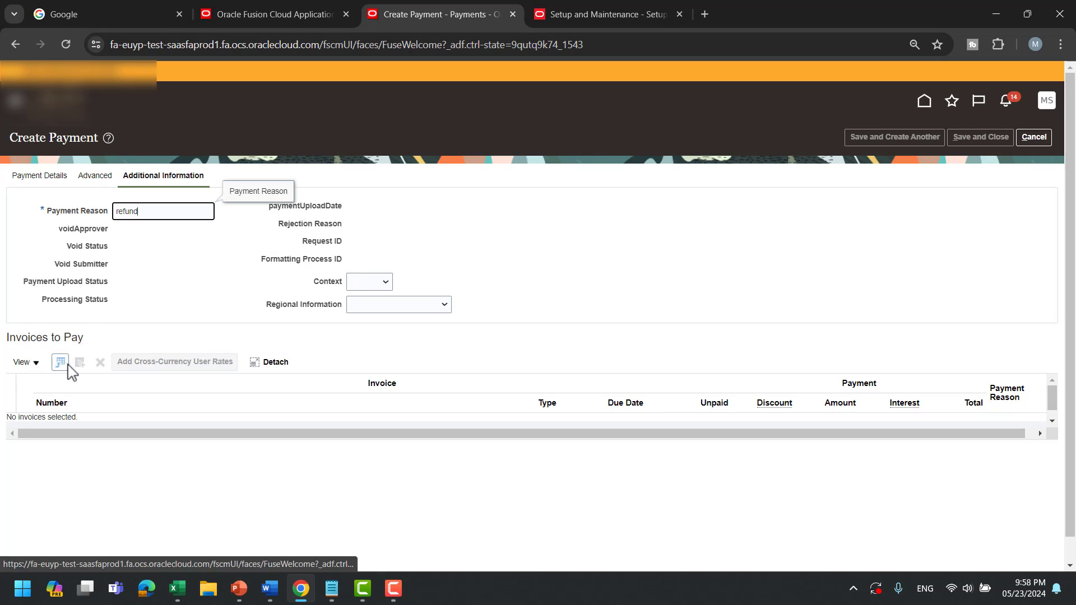
pyautogui.click(32, 178)
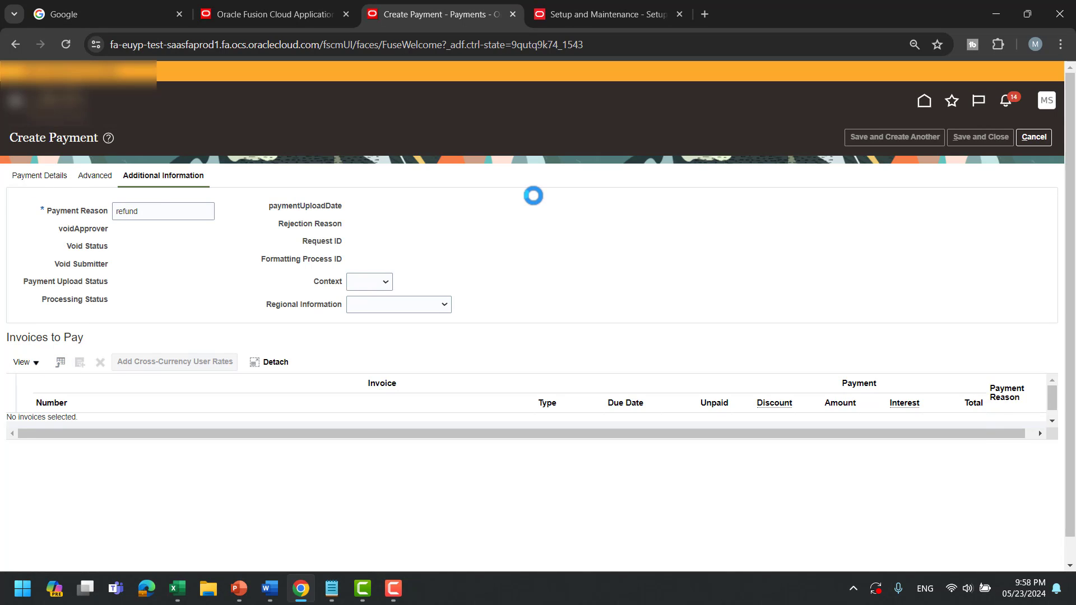
pyautogui.click(876, 258)
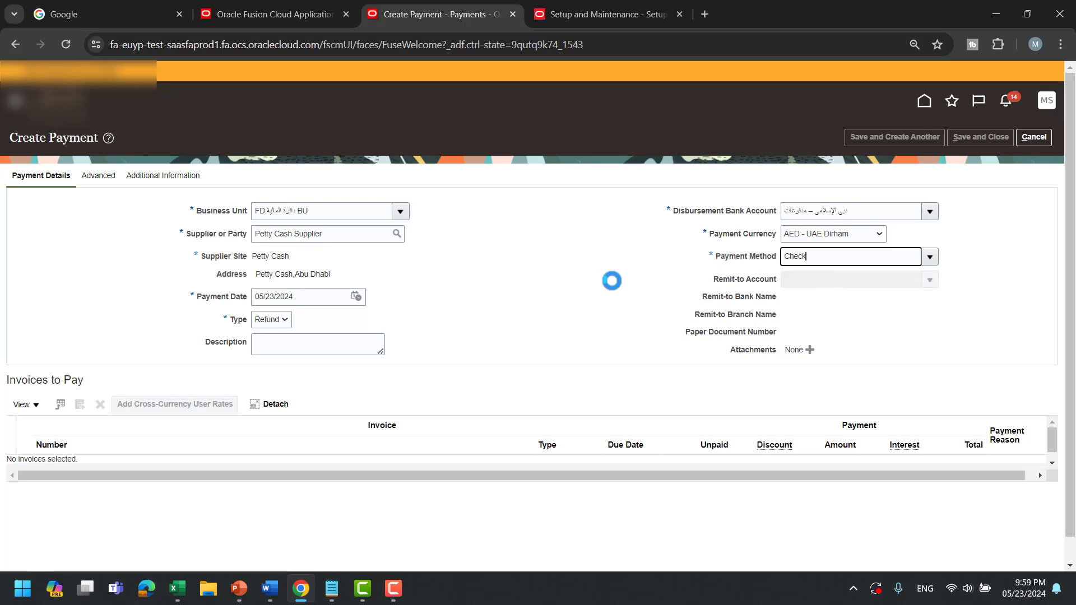
# Open the -100 AED debit memo for Petty Cash Supplier from the recent invoices in the Invoices work area.
pyautogui.click(603, 14)
pyautogui.click(925, 100)
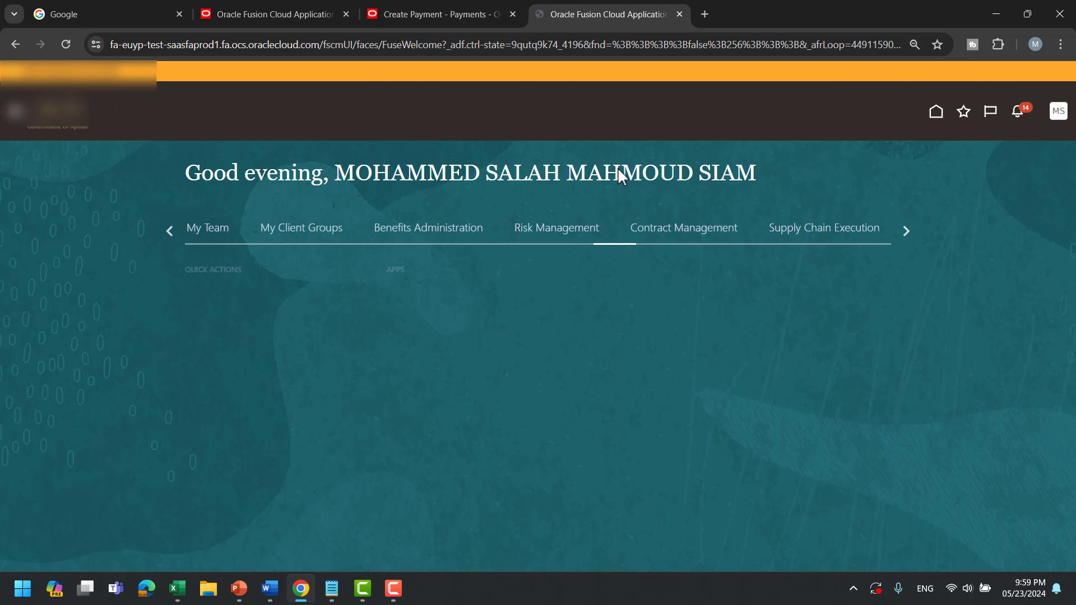
pyautogui.click(539, 329)
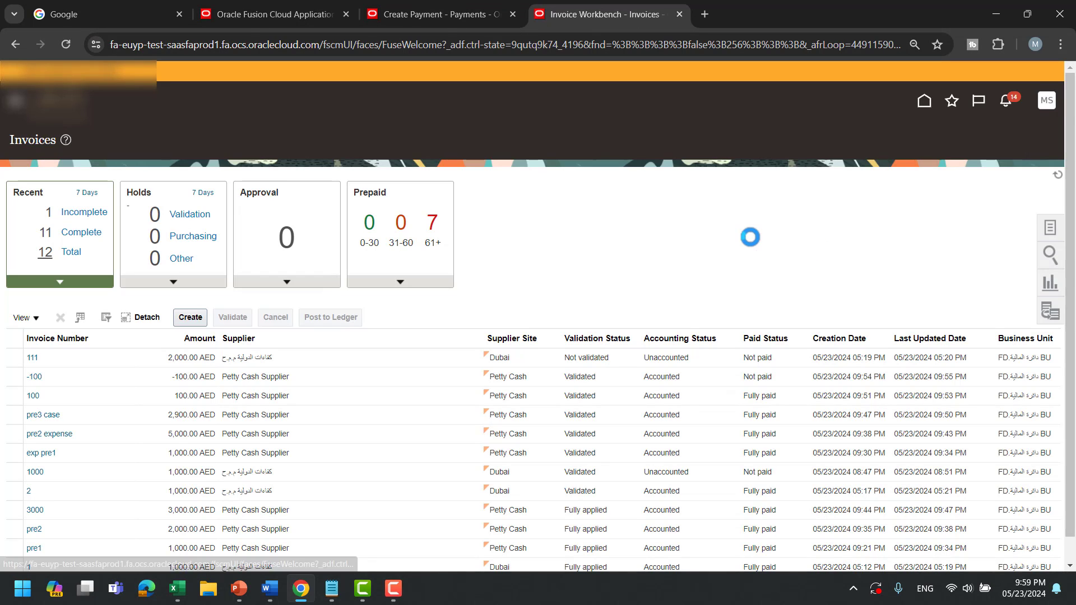
pyautogui.click(962, 190)
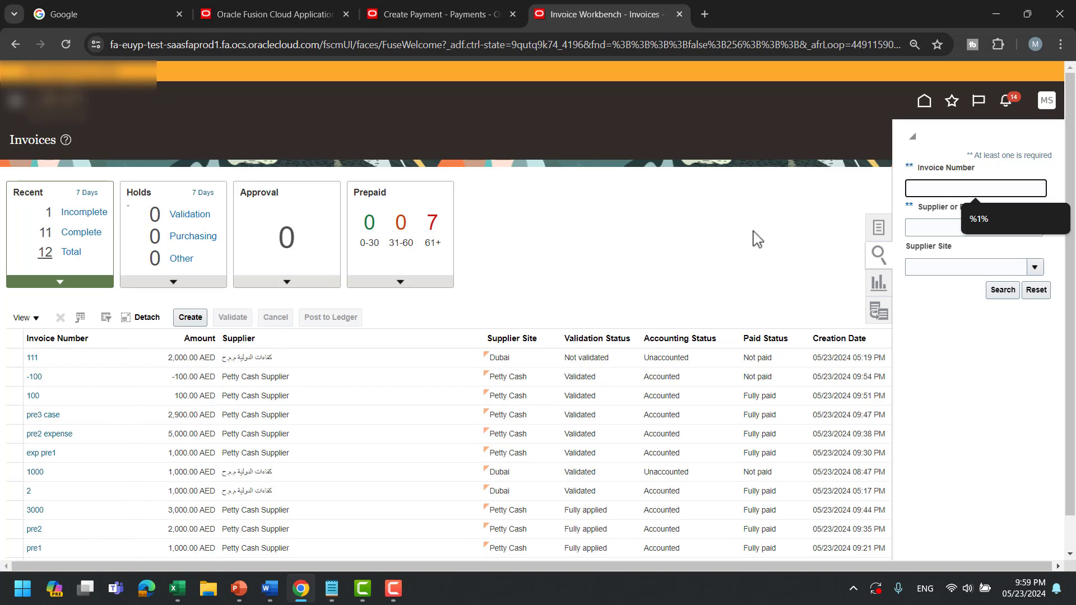
pyautogui.click(717, 233)
pyautogui.scroll(-1, 717, 233)
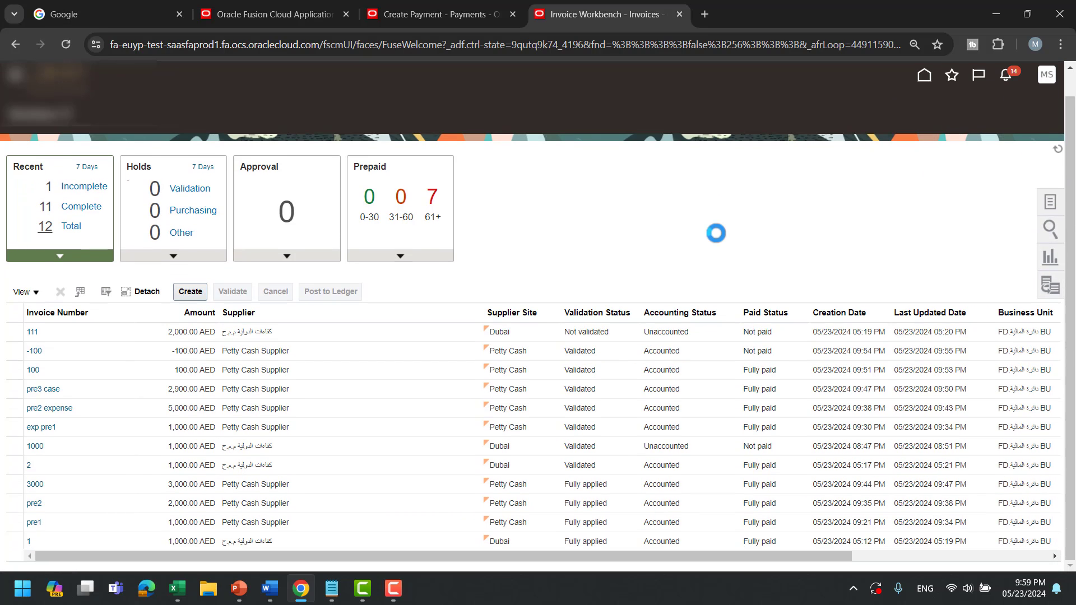
pyautogui.click(34, 352)
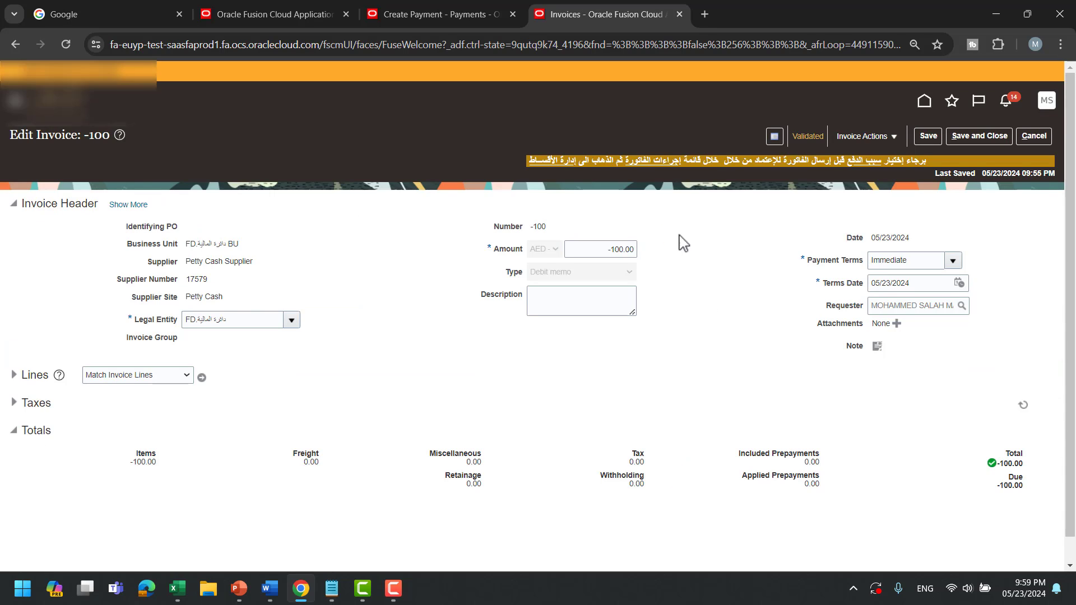
# Review and save the debit memo's installments, and try to post the debit memo to the ledger.
pyautogui.click(866, 137)
pyautogui.click(891, 156)
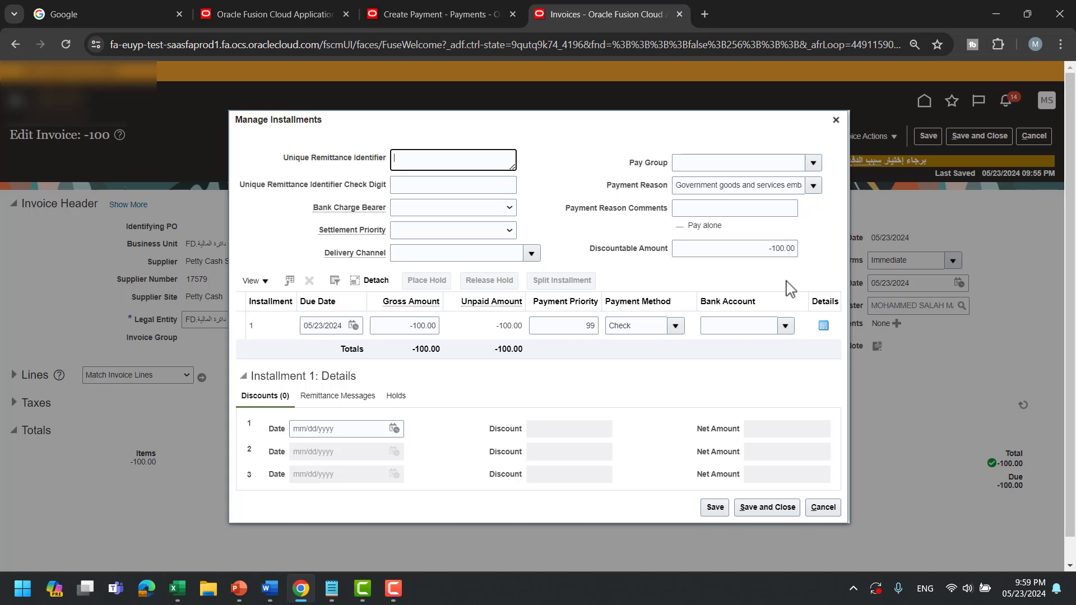
pyautogui.click(767, 507)
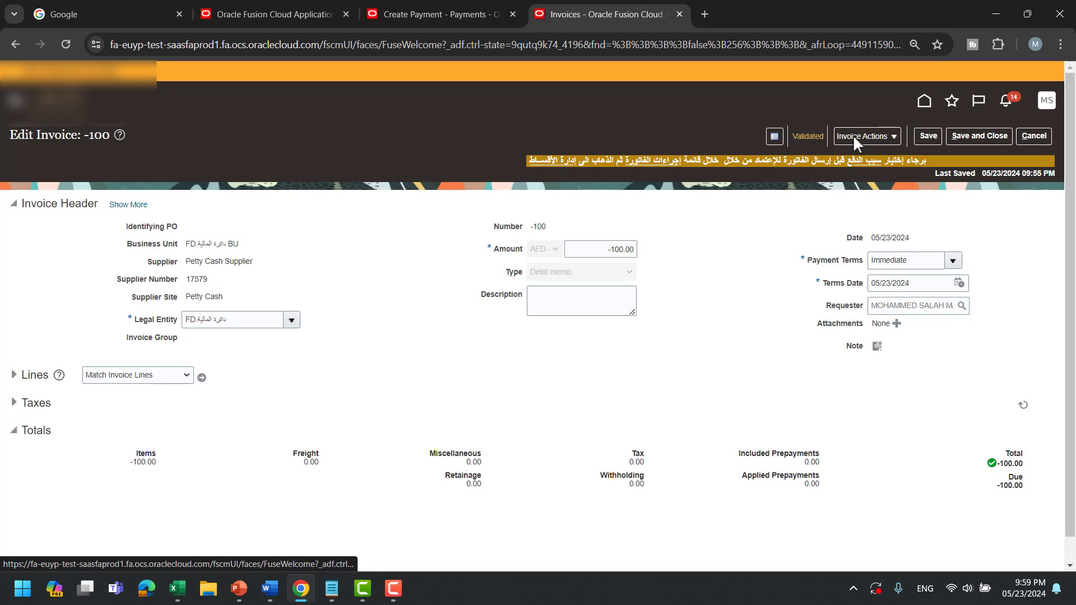
pyautogui.click(853, 135)
pyautogui.click(893, 348)
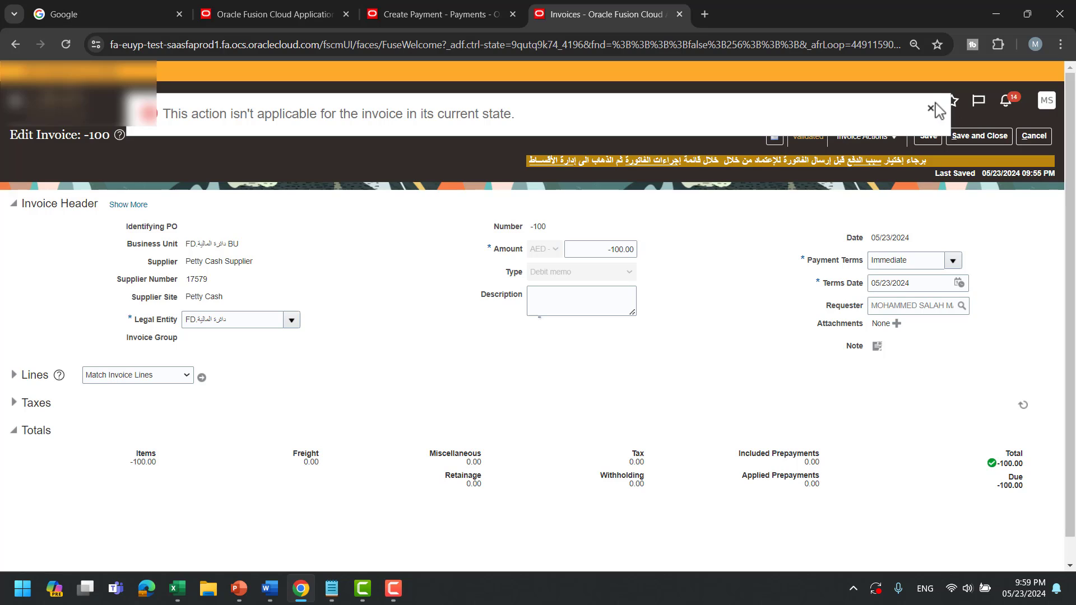
# Check the debit memo's status and holds summary, and save and close the debit memo.
pyautogui.click(801, 139)
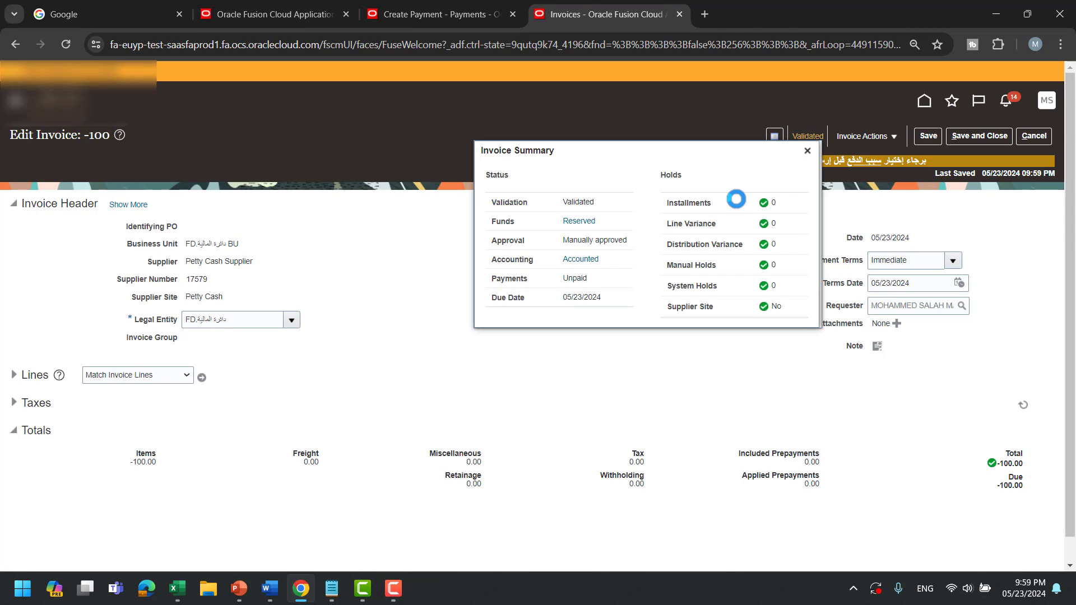
pyautogui.click(808, 151)
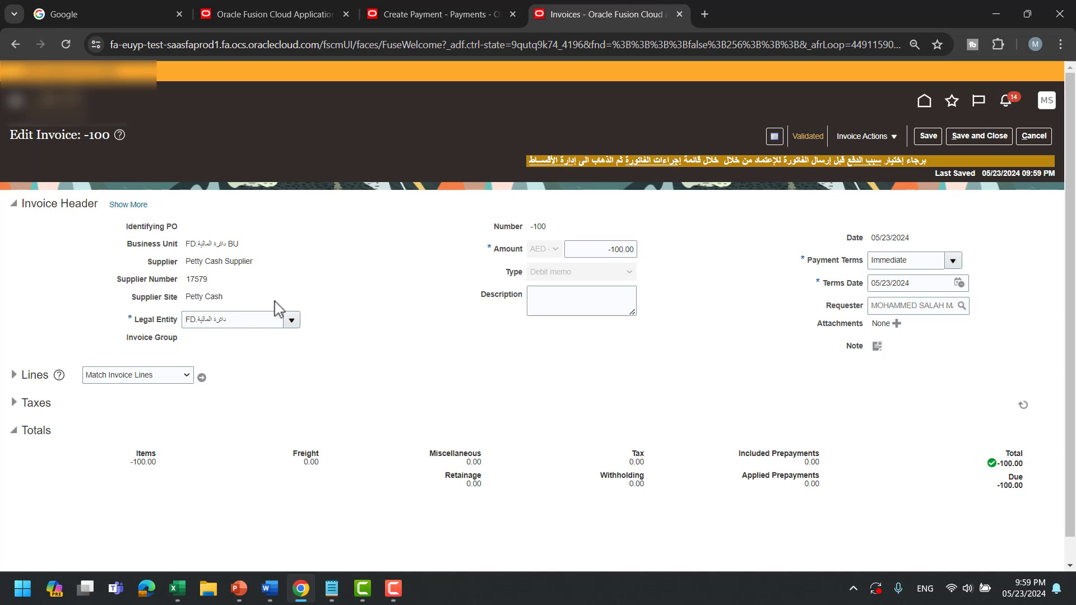
pyautogui.click(964, 136)
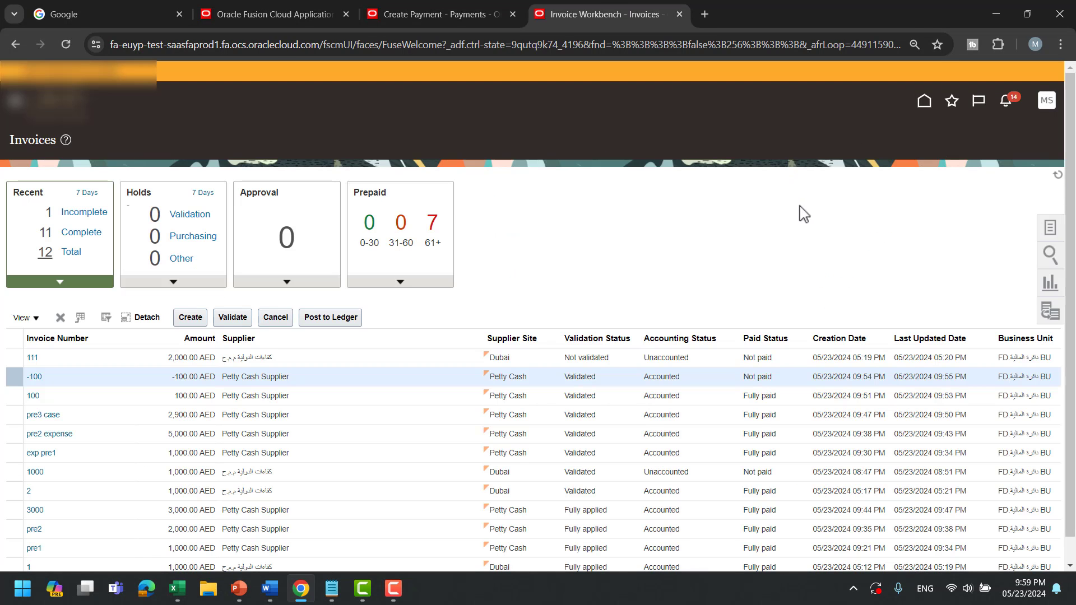
# Cancel the open payment and start a new Refund payment for Petty Cash Supplier in the FD دائرة المالية BU business unit.
pyautogui.click(479, 11)
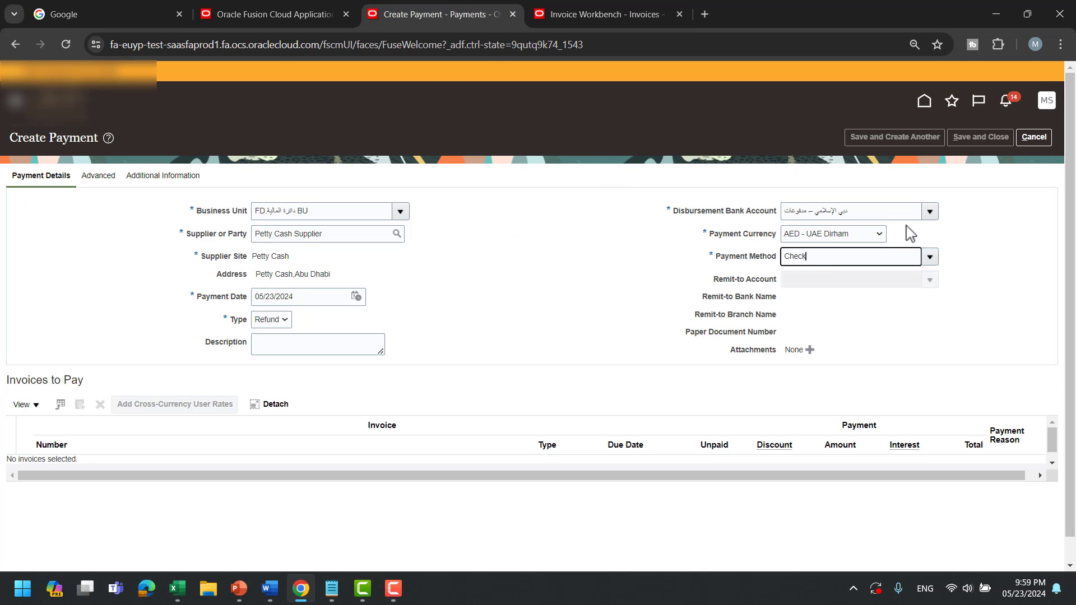
pyautogui.click(1027, 136)
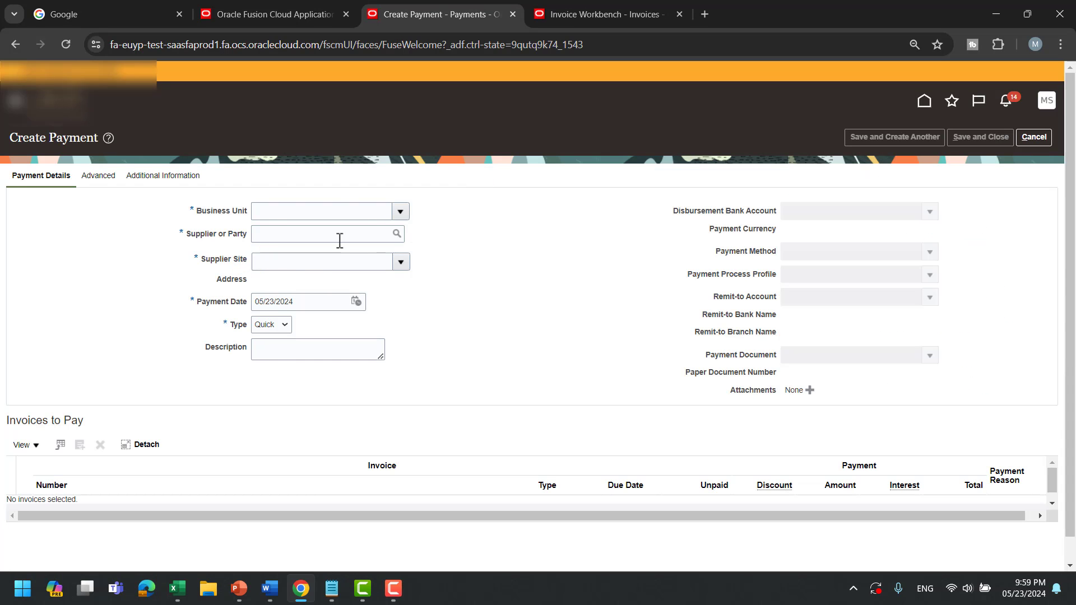
pyautogui.click(400, 211)
pyautogui.click(400, 211)
pyautogui.click(334, 233)
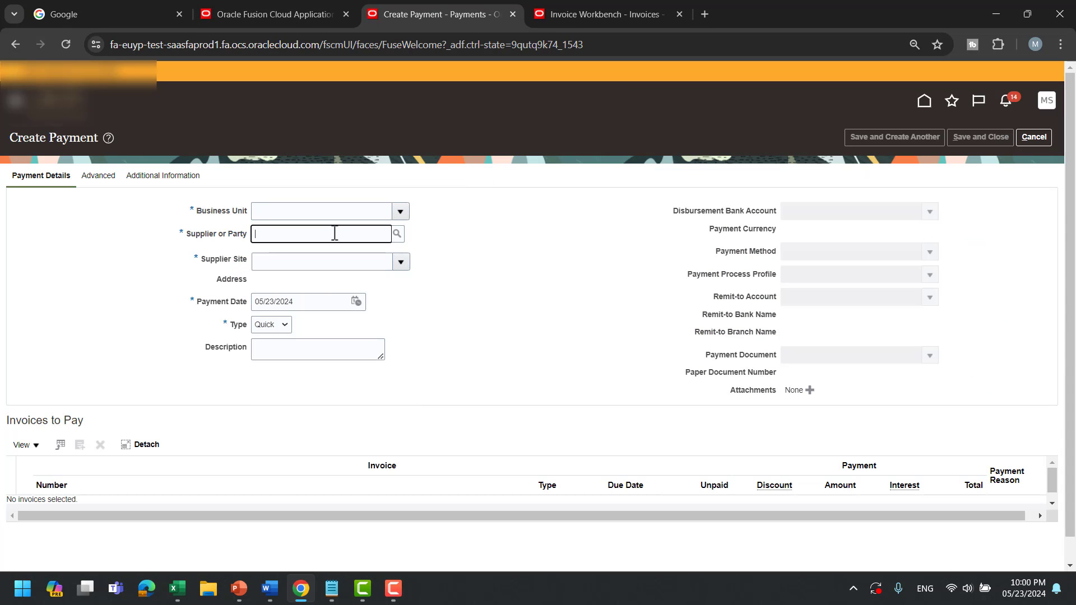
pyautogui.write('pet')
pyautogui.press('Tab')
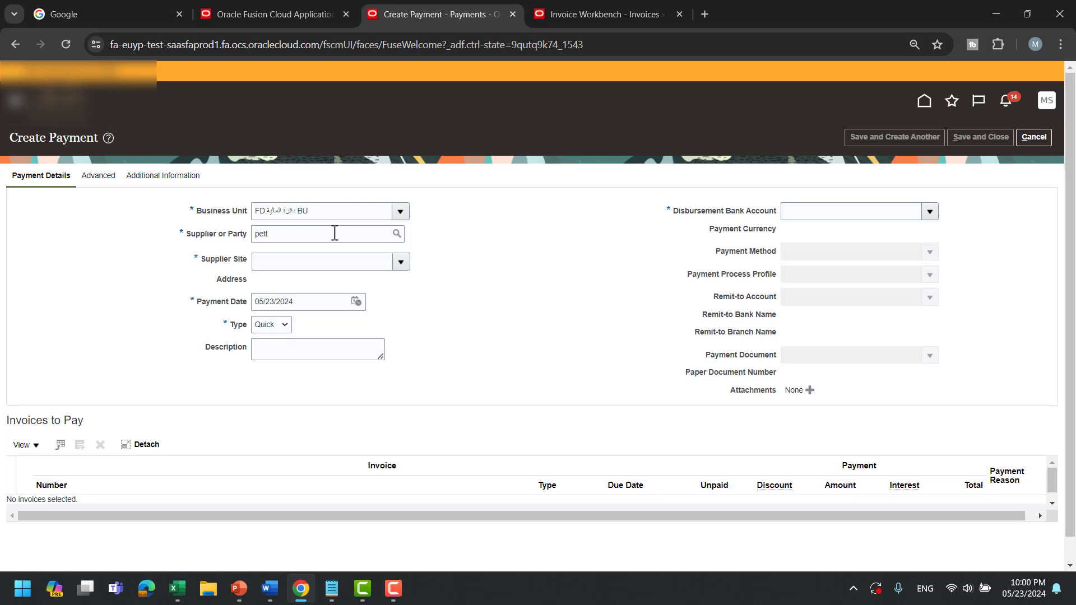
pyautogui.click(281, 321)
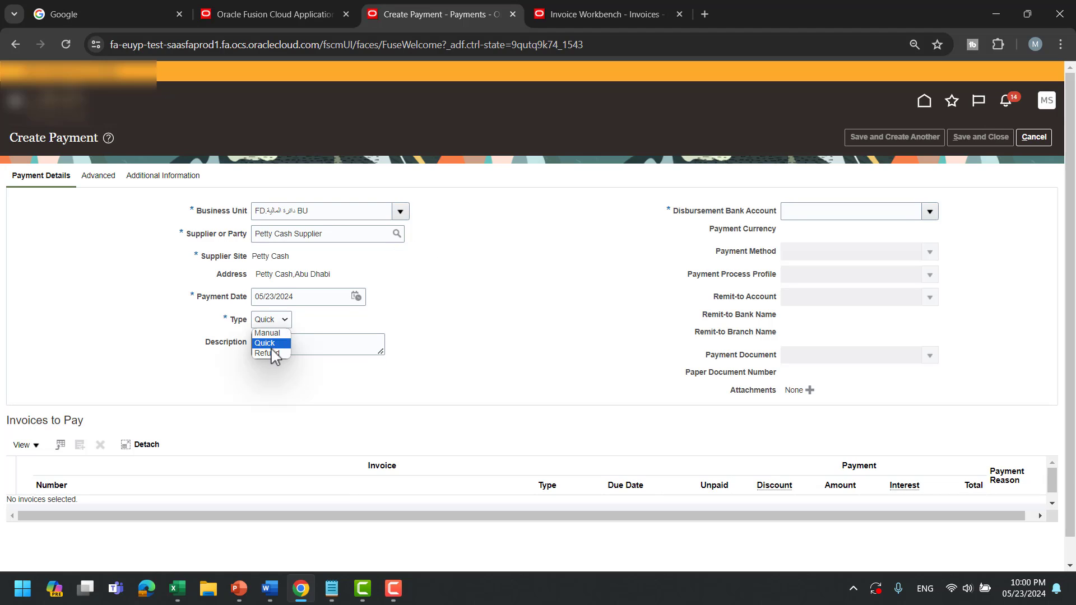
pyautogui.click(275, 352)
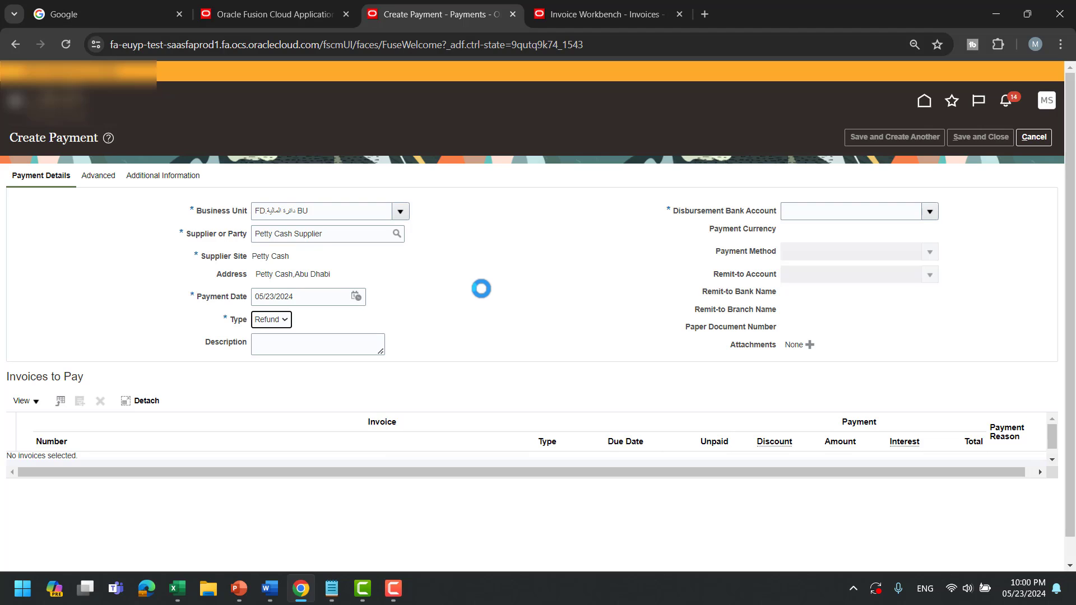
# Choose دبي الإسلامي – مدفوعات as the new payment's disbursement bank account and Check as its payment method.
pyautogui.click(930, 212)
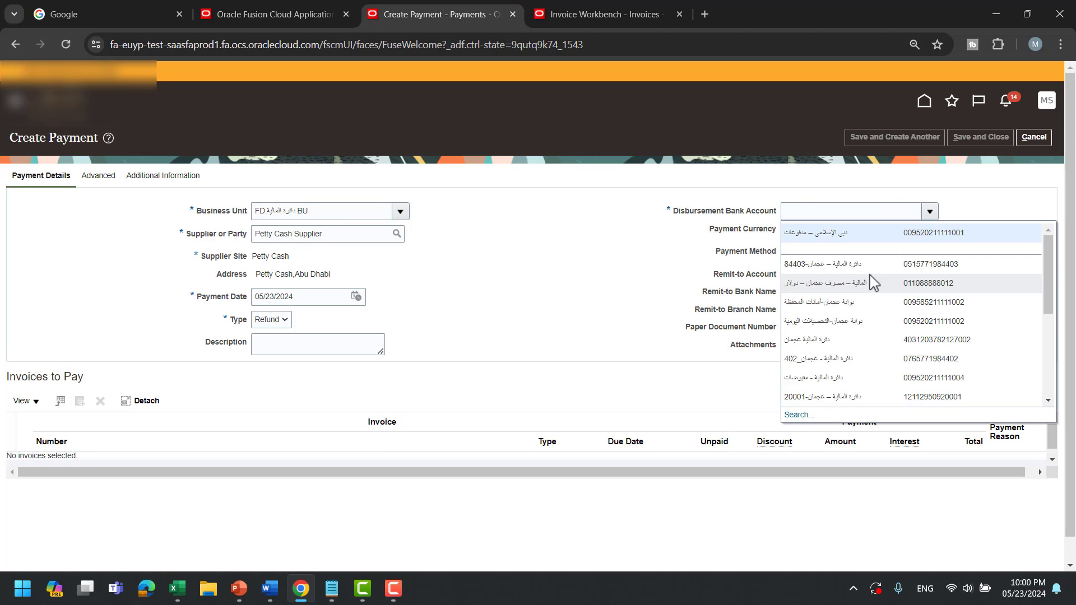
pyautogui.click(833, 234)
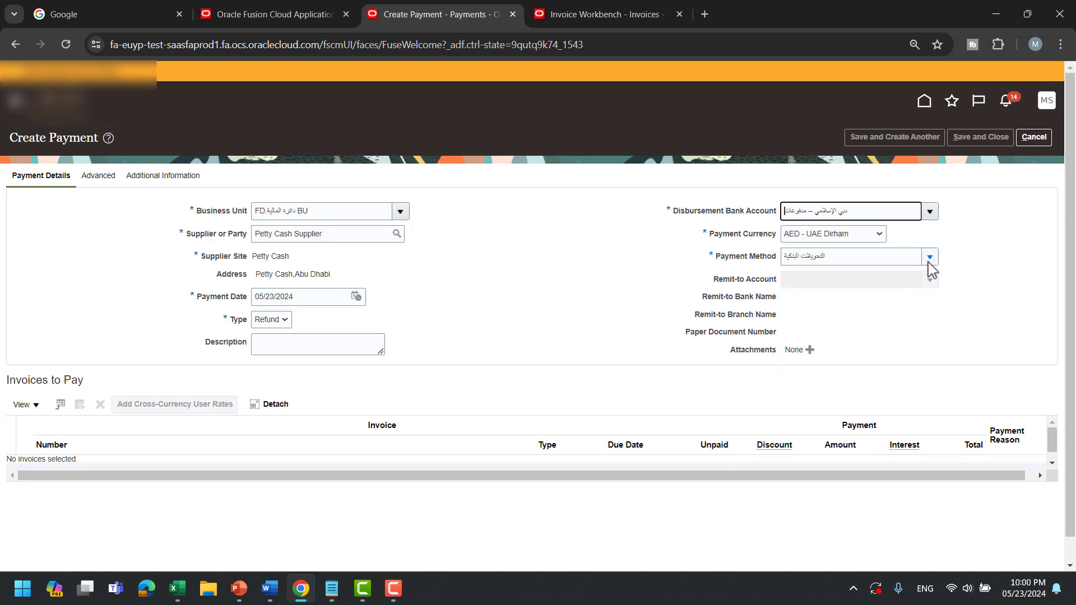
pyautogui.click(930, 258)
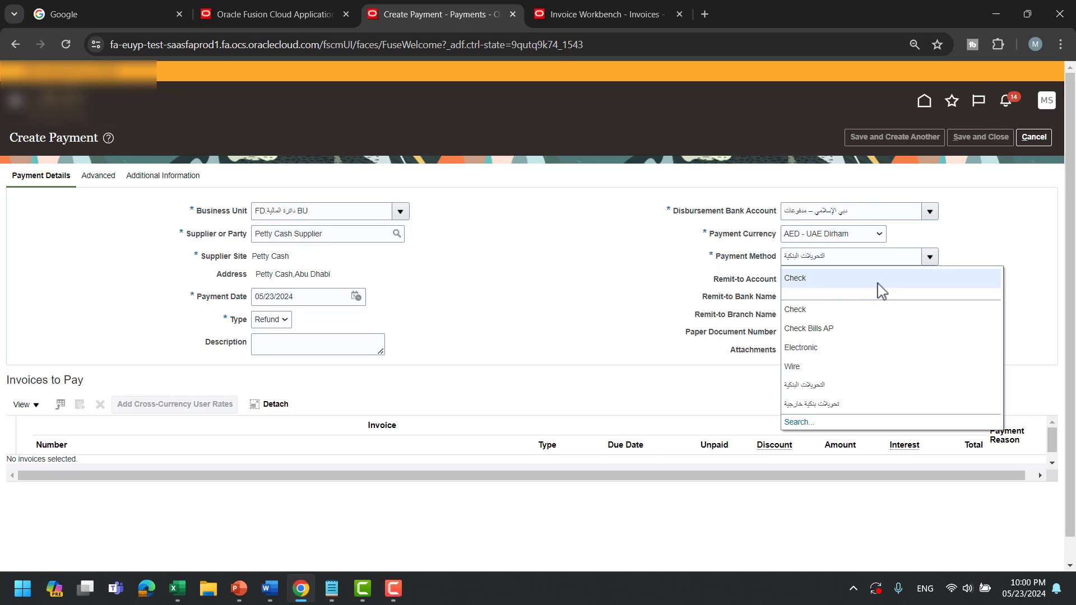
pyautogui.click(858, 284)
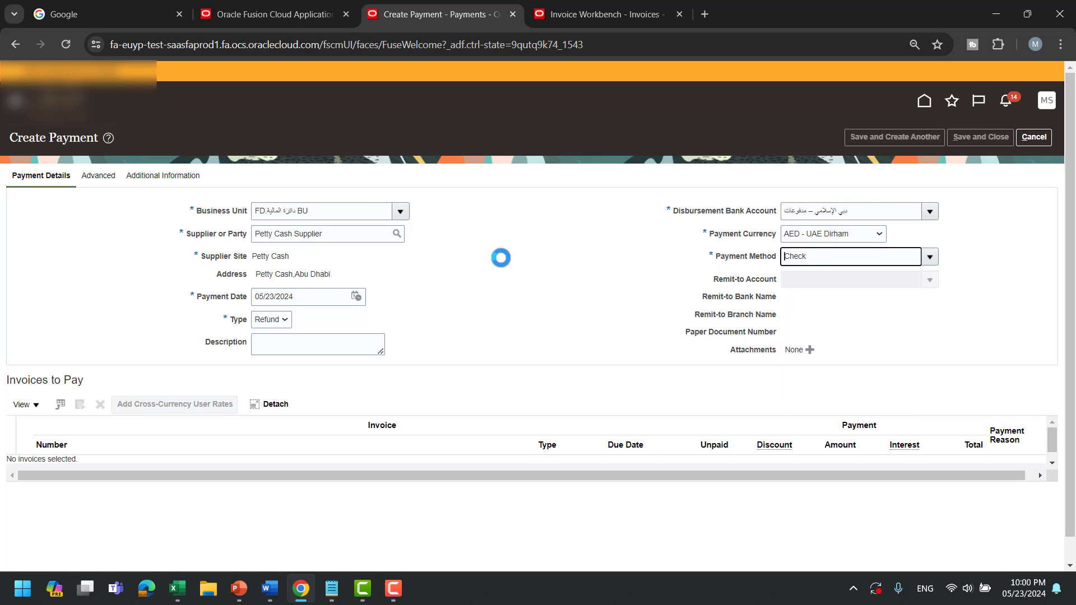
# Enter refund as the new payment's required payment reason and go back to its main details.
pyautogui.click(169, 177)
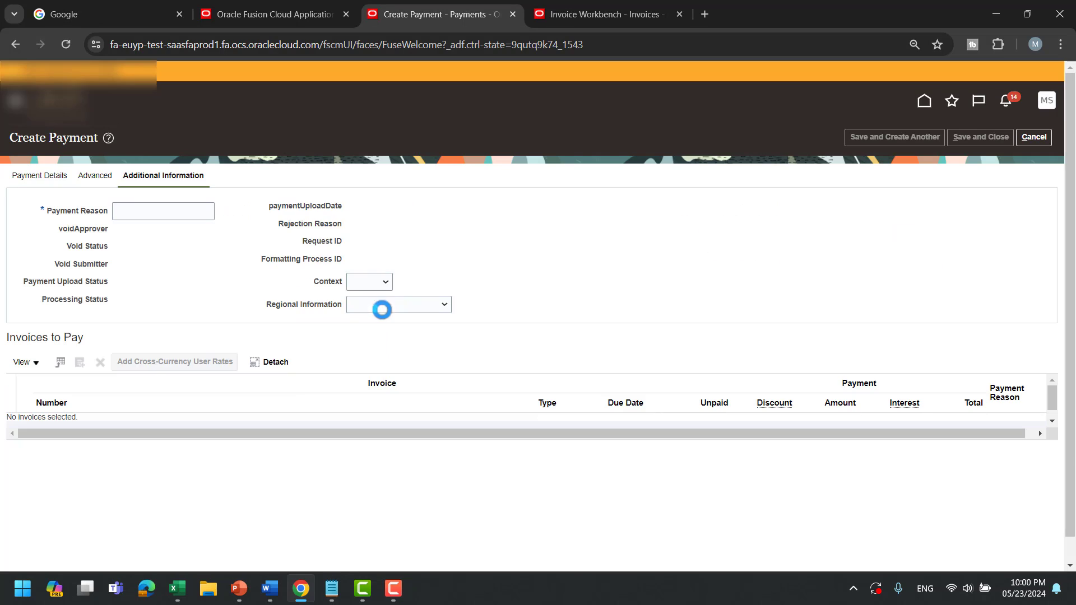
pyautogui.click(168, 212)
pyautogui.write('refund')
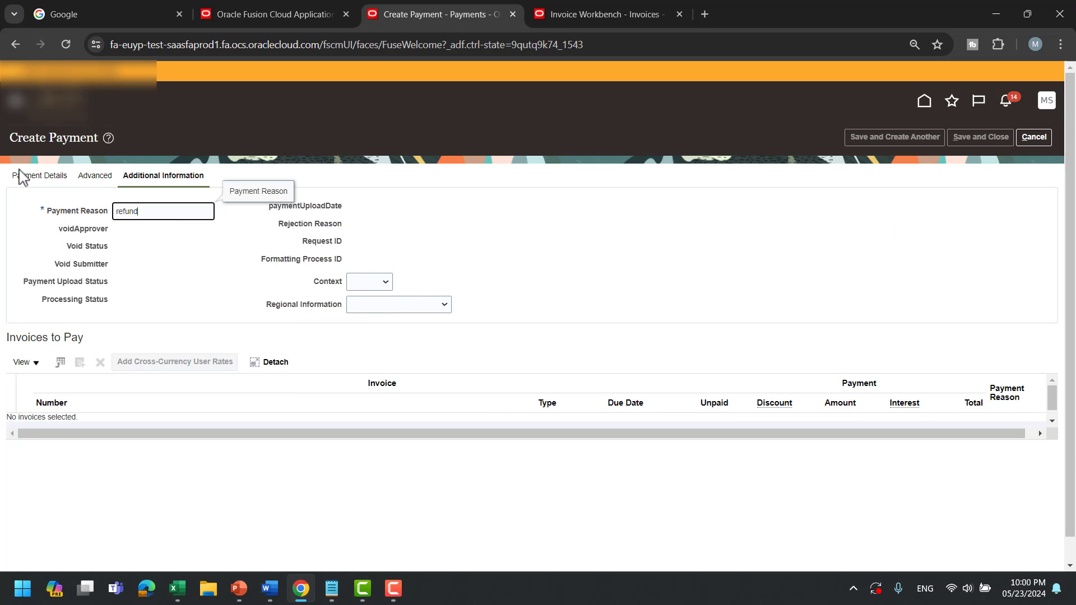
pyautogui.click(20, 176)
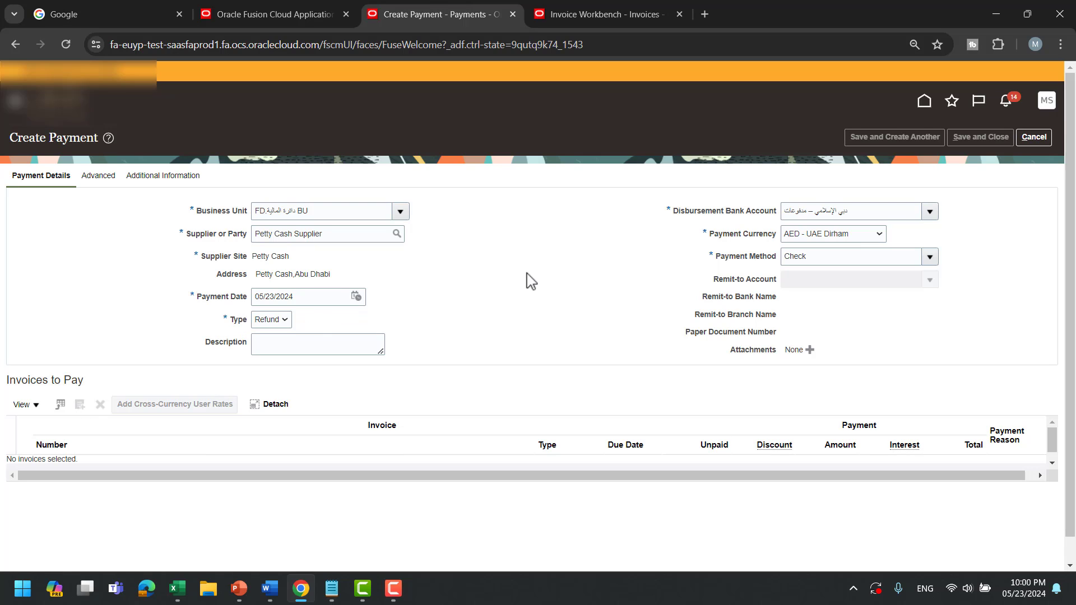
# Reopen the -100 AED debit memo and examine its available actions, status summary, lines and totals.
pyautogui.click(603, 14)
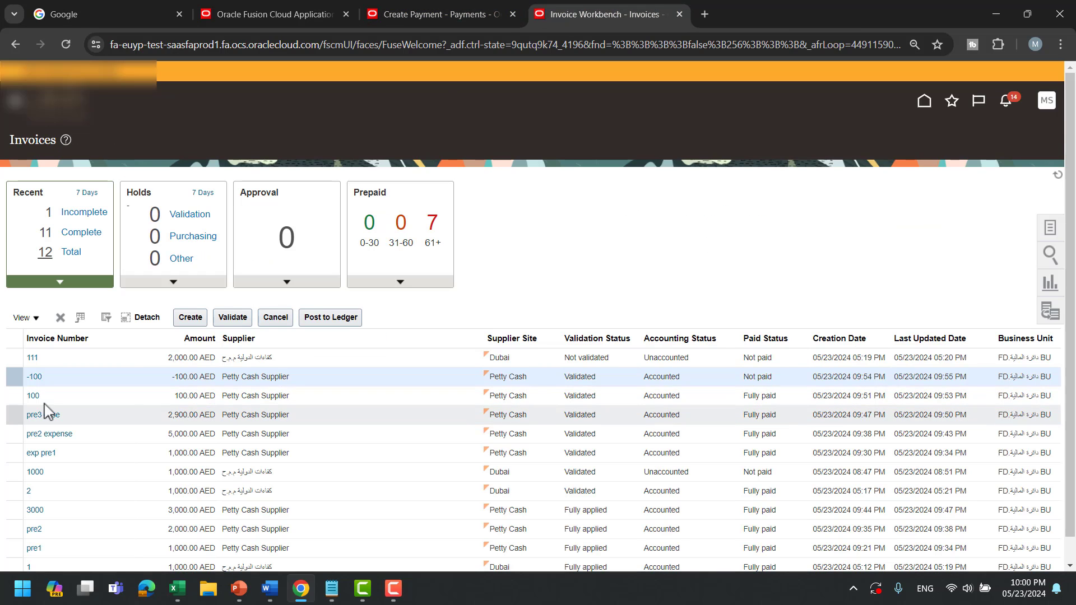
pyautogui.click(34, 378)
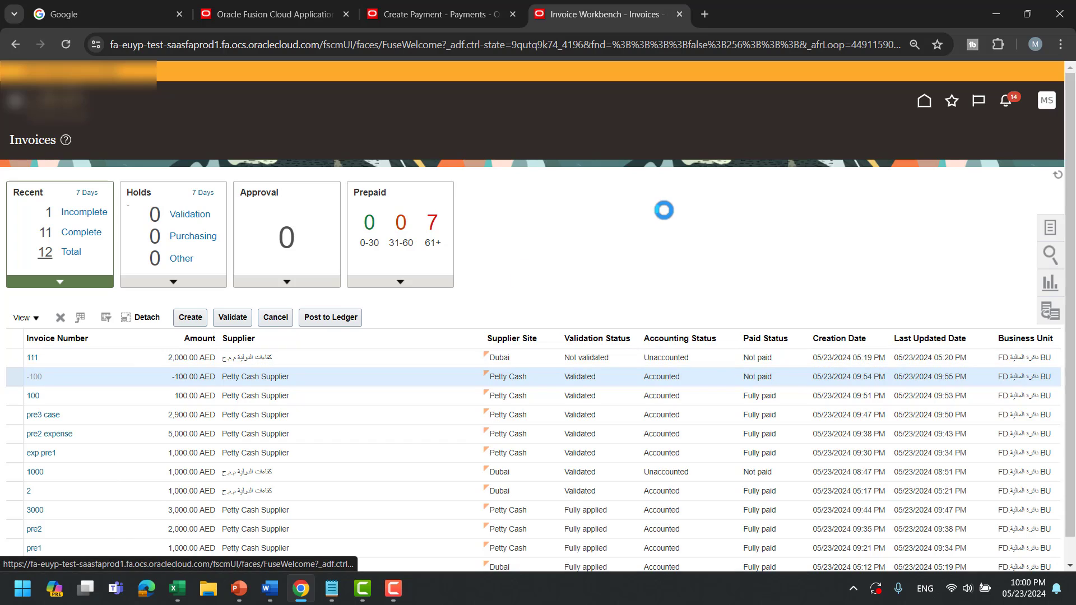
pyautogui.click(861, 138)
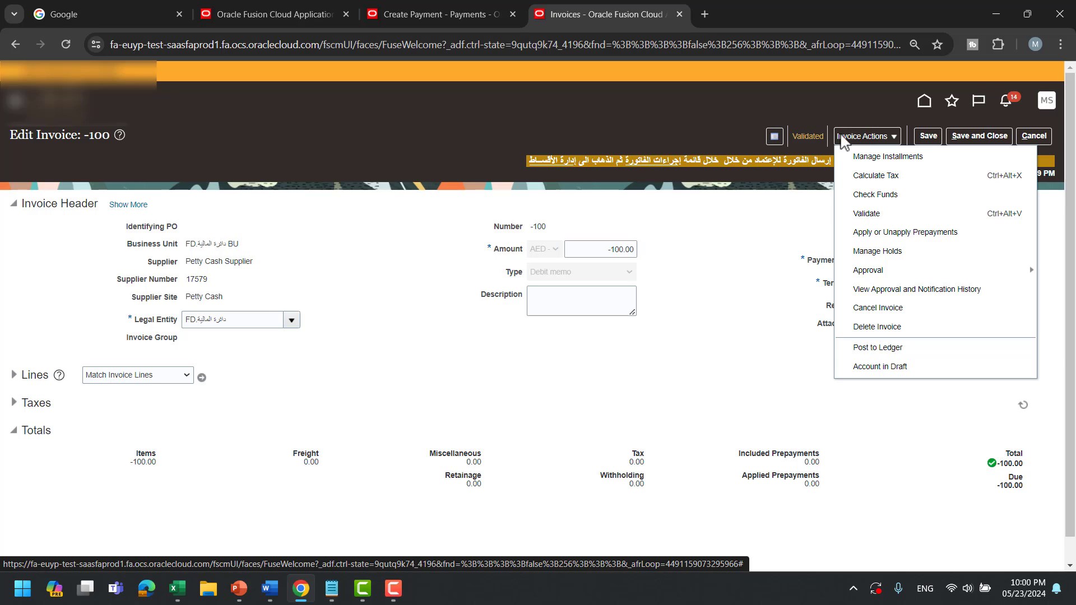
pyautogui.click(813, 137)
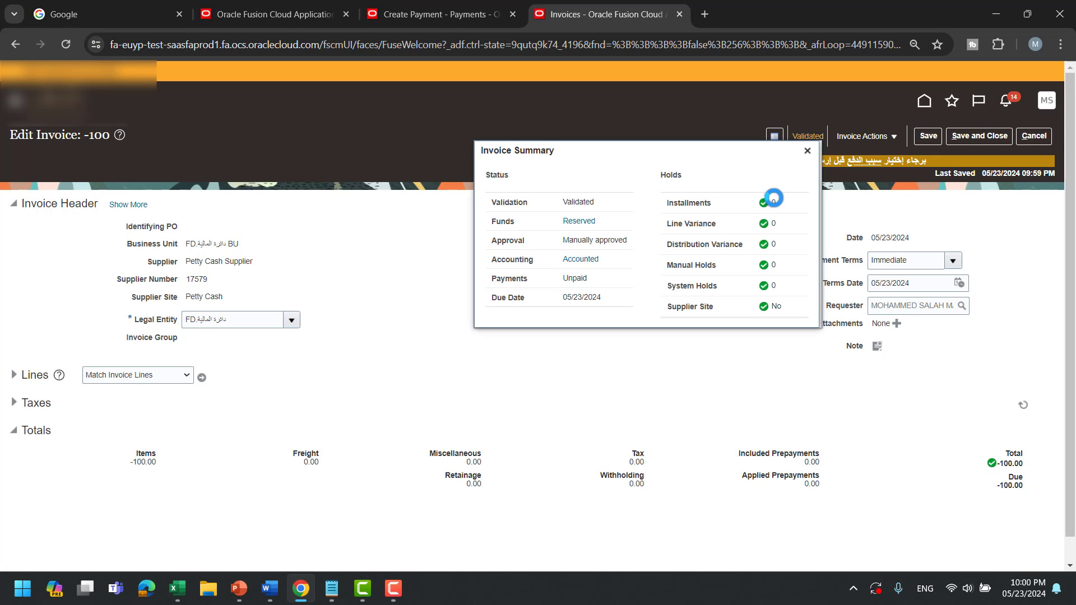
pyautogui.click(806, 153)
pyautogui.scroll(-1, 610, 301)
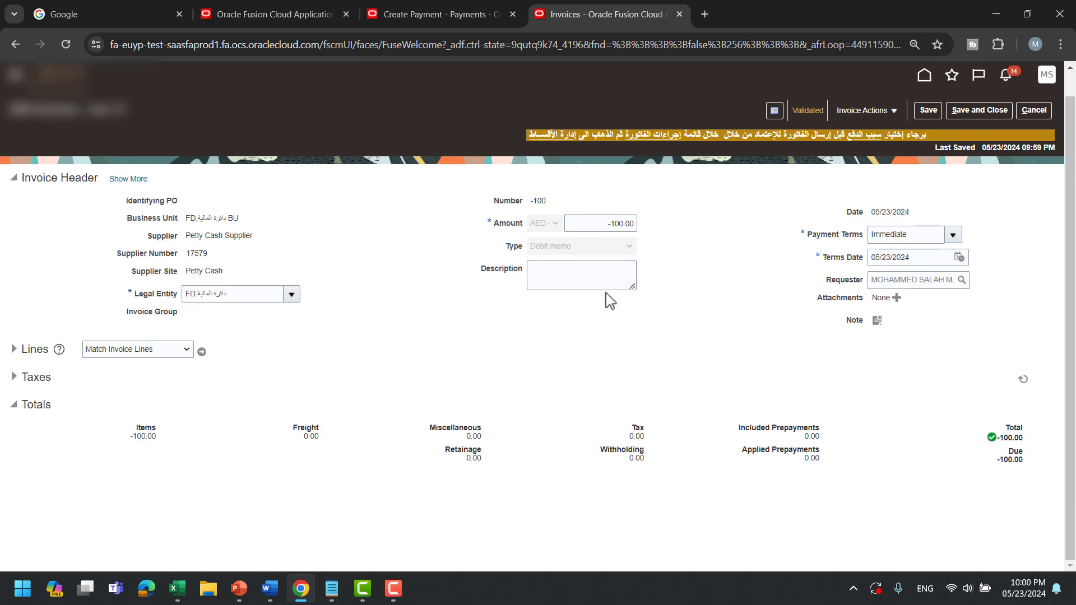
pyautogui.click(13, 350)
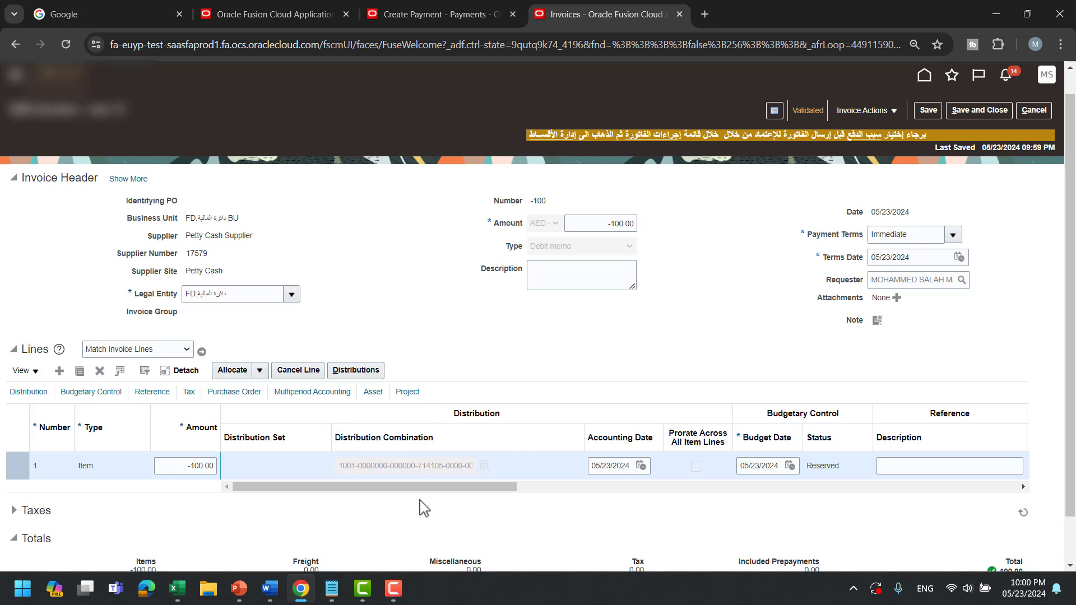
pyautogui.scroll(-2, 478, 503)
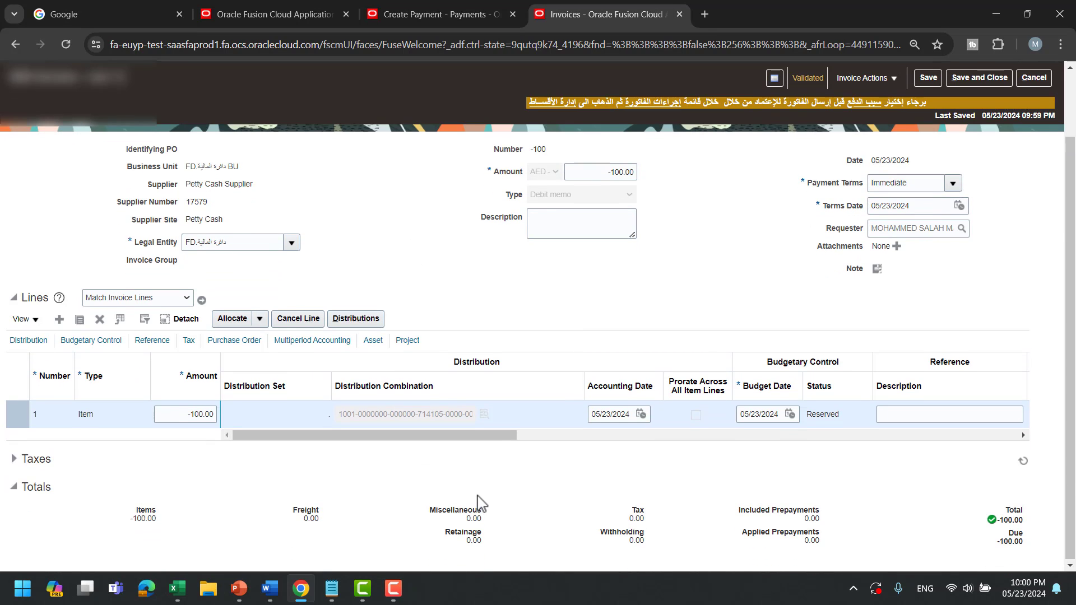
pyautogui.scroll(3, 480, 501)
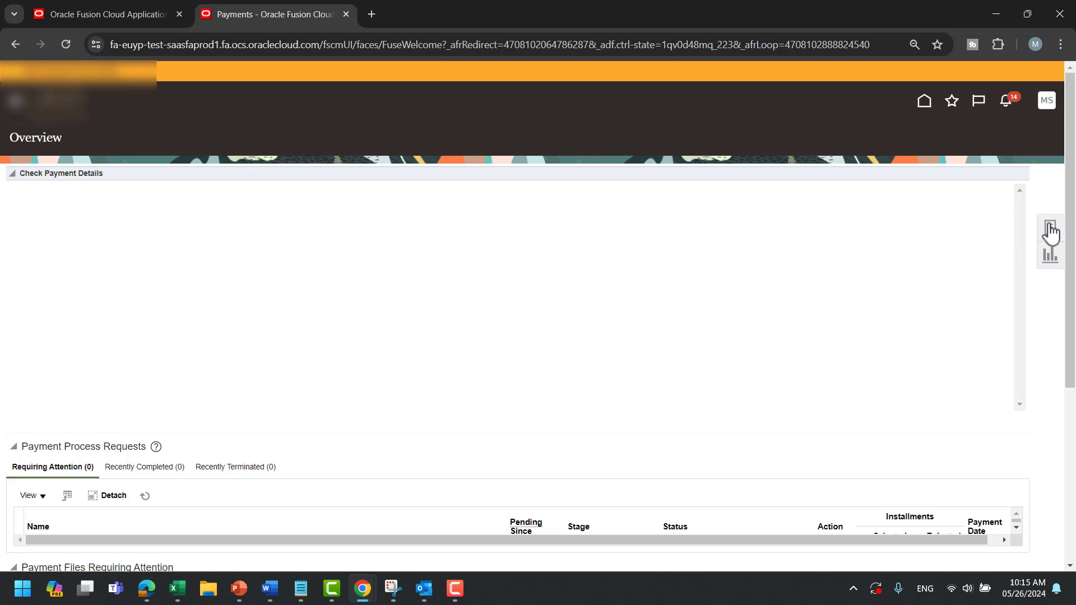
# Open a blank Create Payment form from the Payments tasks.
pyautogui.click(1048, 227)
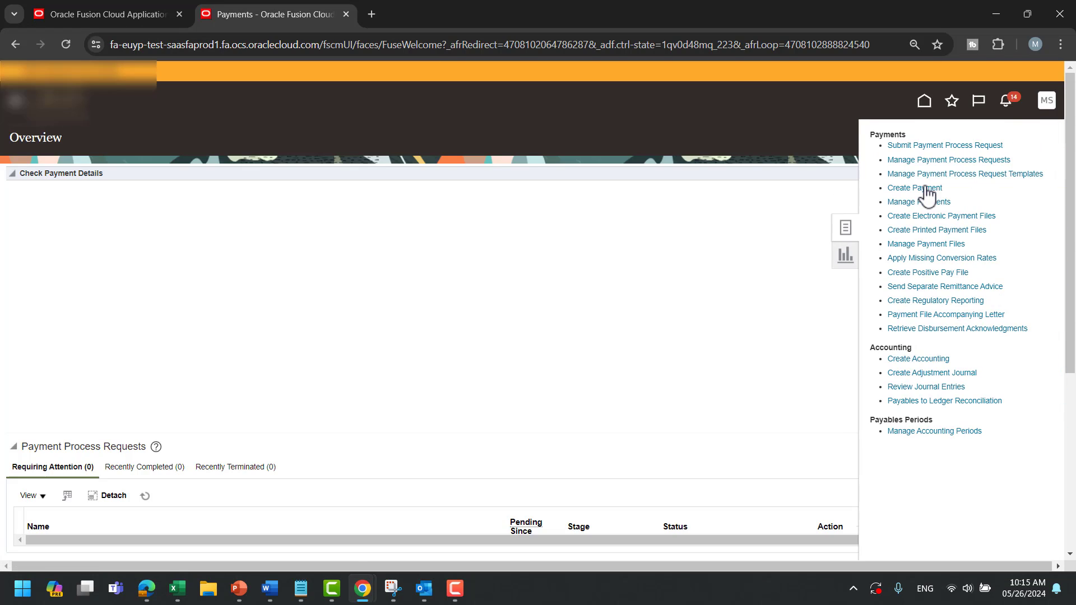
pyautogui.click(922, 189)
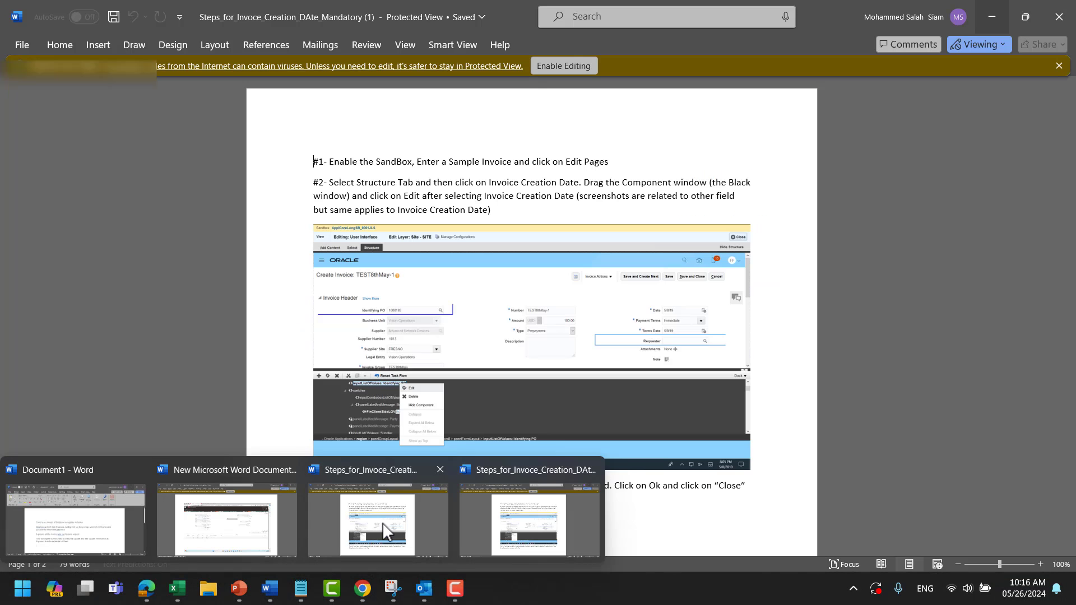
# Check the Steps_for_Invoce_Creation_DAte_Mandatory (1) guide in Word and return to Chrome to view the Create Payment page's administration options.
pyautogui.click(386, 533)
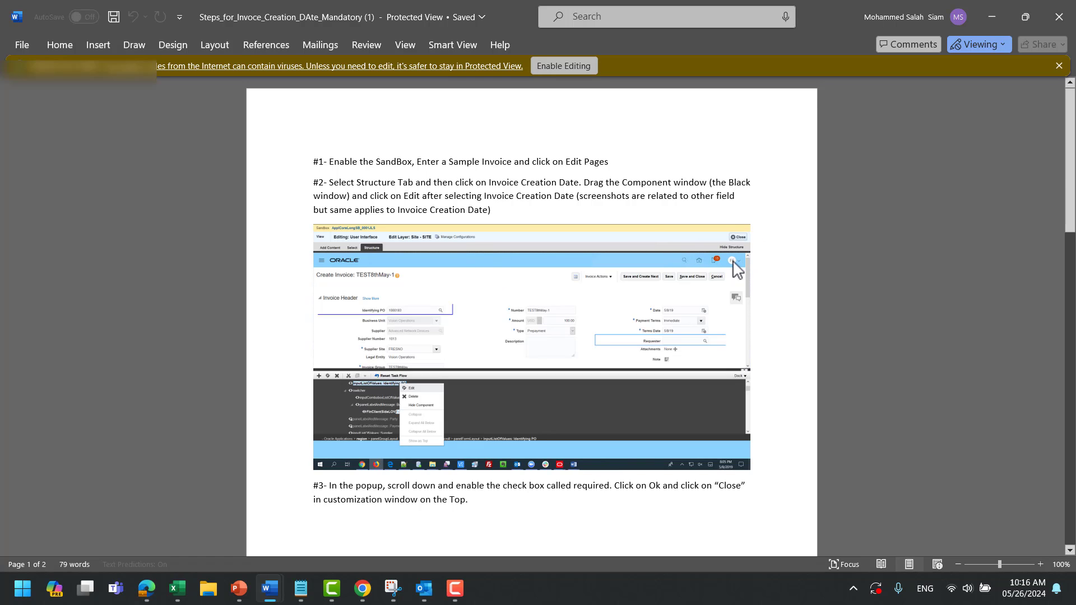
pyautogui.moveTo(362, 588)
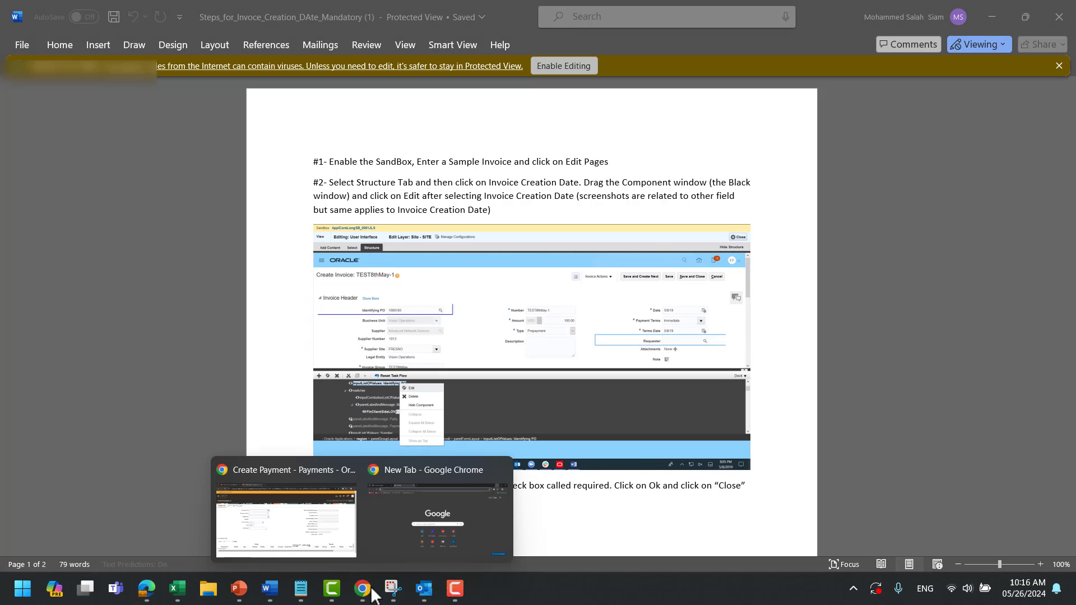
pyautogui.click(306, 535)
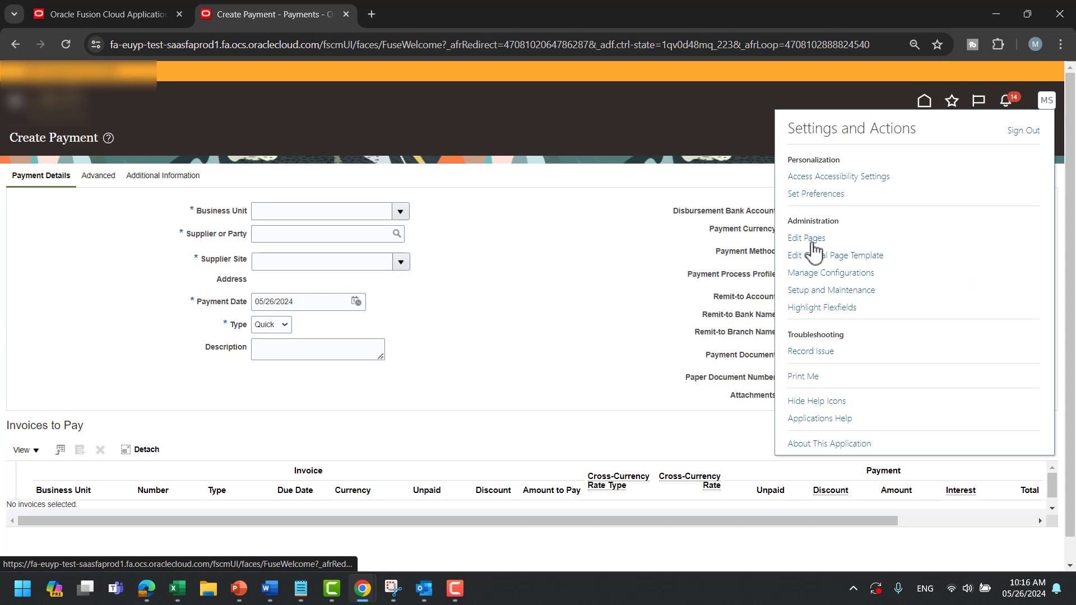
pyautogui.click(657, 232)
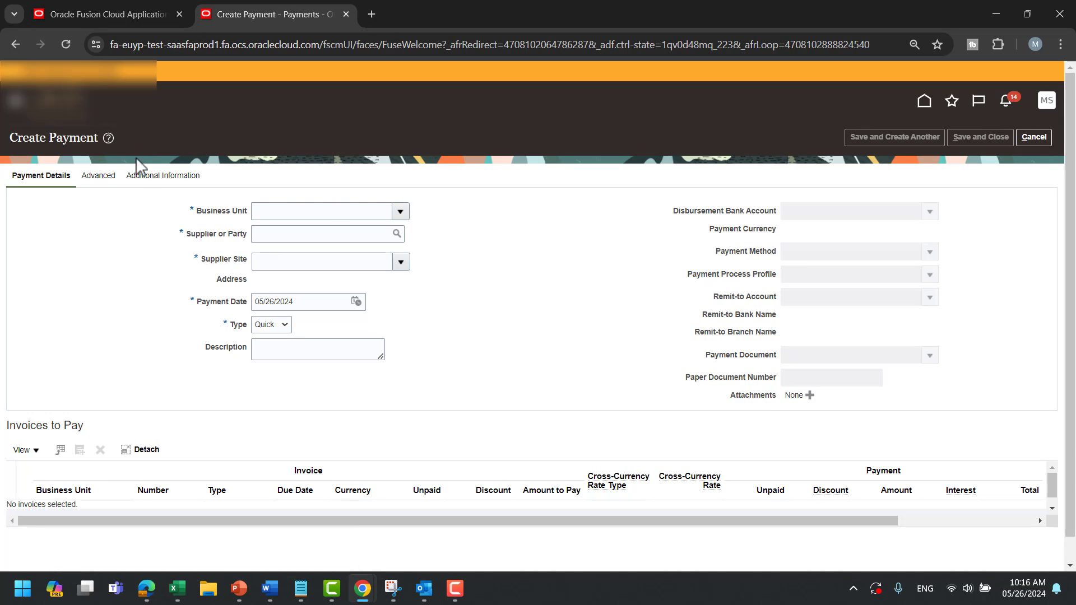
# Switch to Word, look through the open documents and bring up the Steps_for_Invoce_Creation_DAte_Mandatory (1) guide at 120% zoom.
pyautogui.moveTo(349, 486); pyautogui.dragTo(267, 594)
pyautogui.click(268, 594)
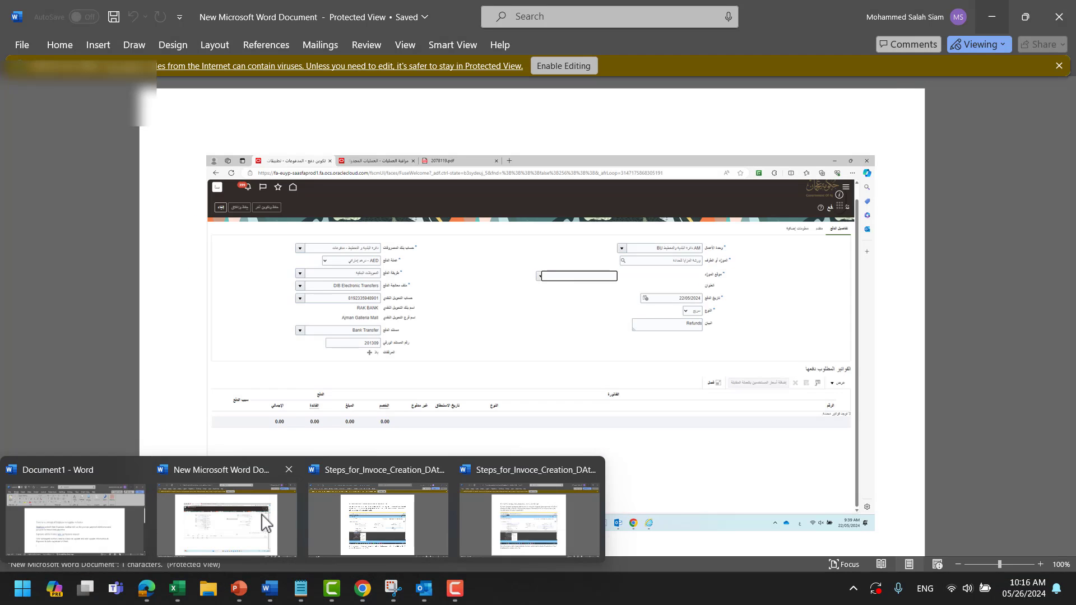
pyautogui.click(268, 520)
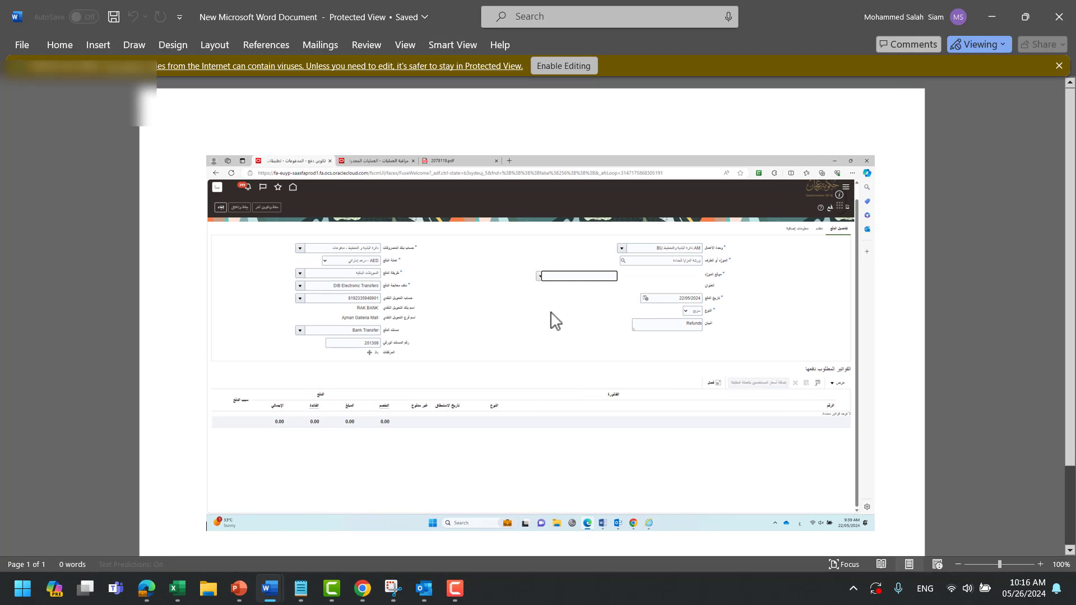
pyautogui.moveTo(274, 598)
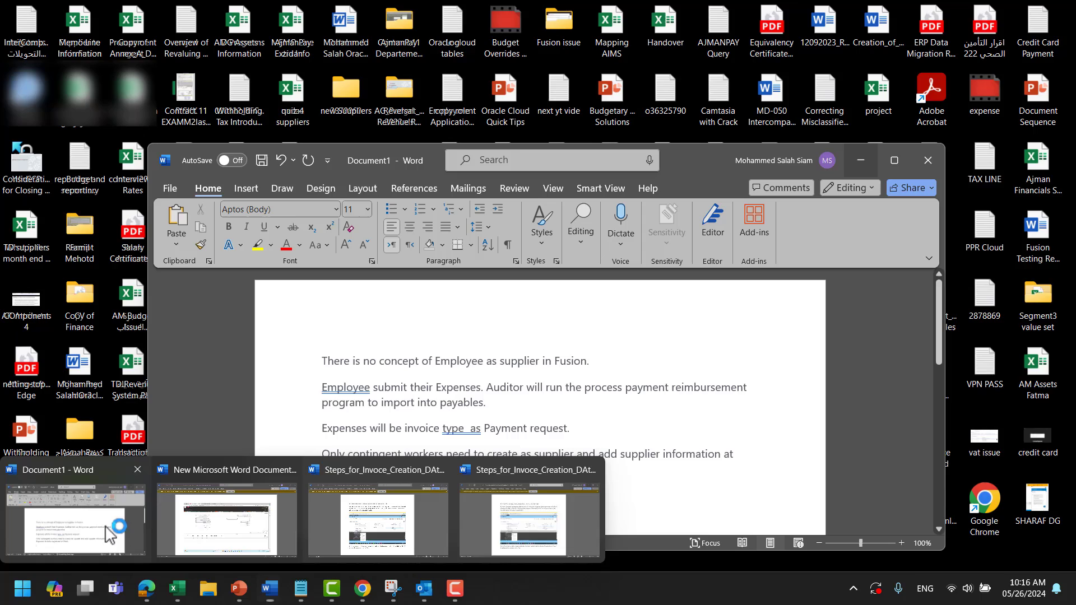
pyautogui.click(122, 532)
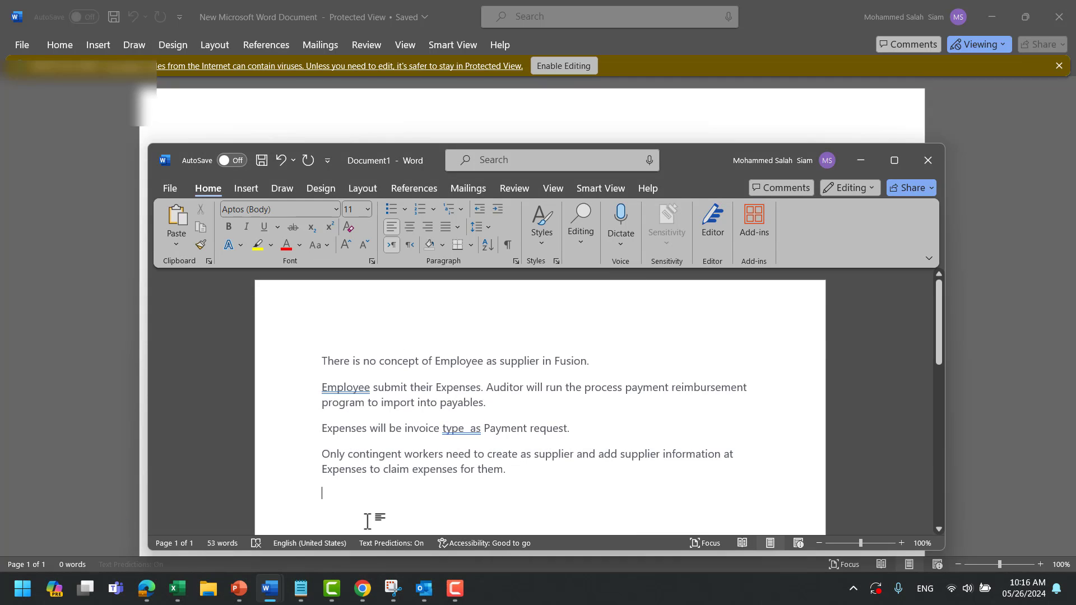
pyautogui.click(266, 596)
pyautogui.click(267, 596)
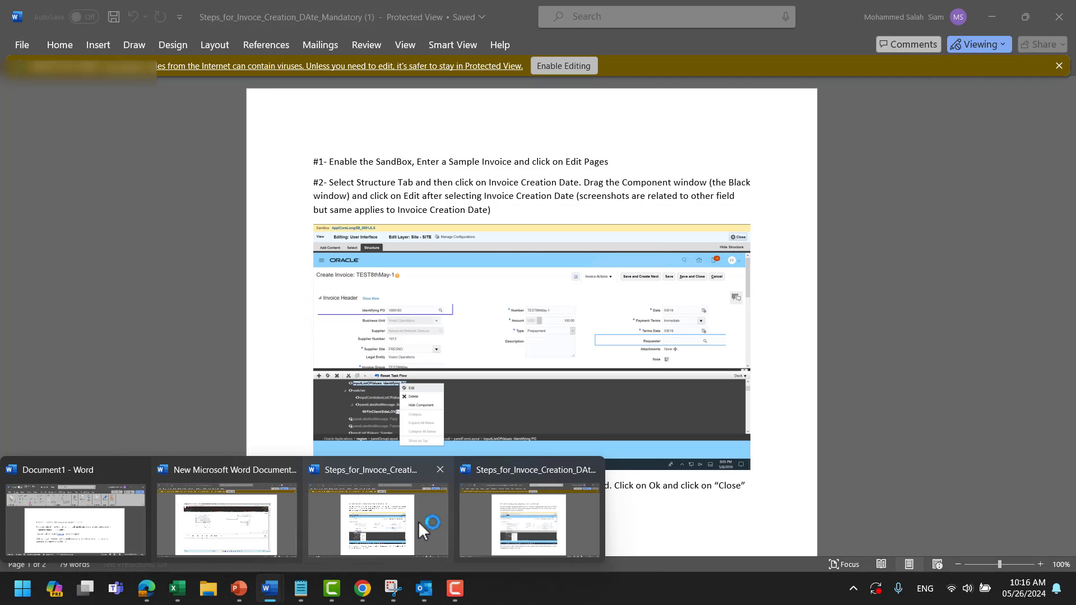
pyautogui.click(418, 521)
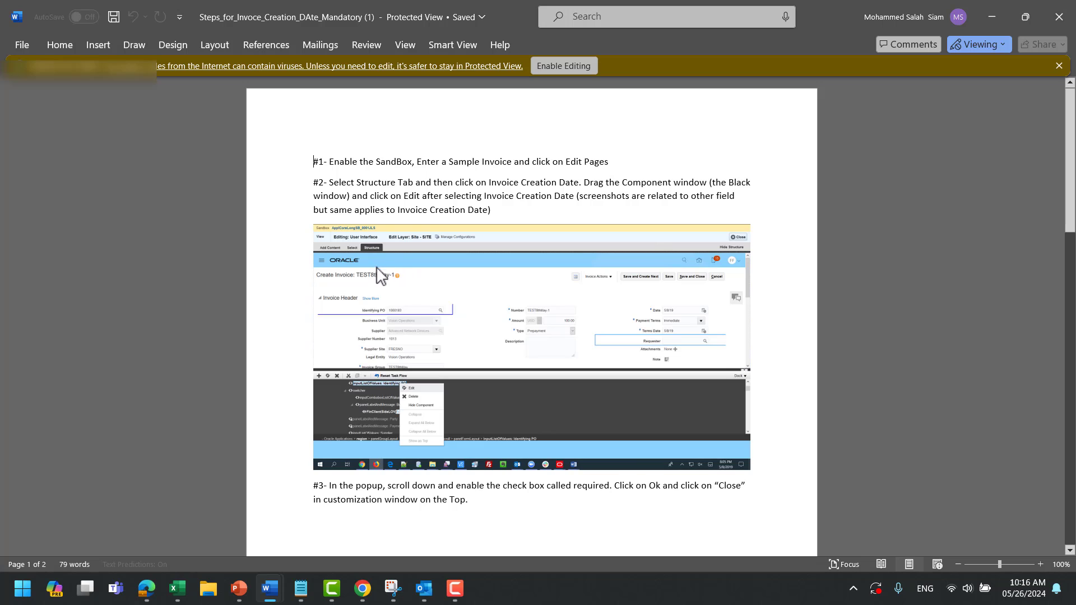
pyautogui.click(1040, 565)
pyautogui.click(1040, 565)
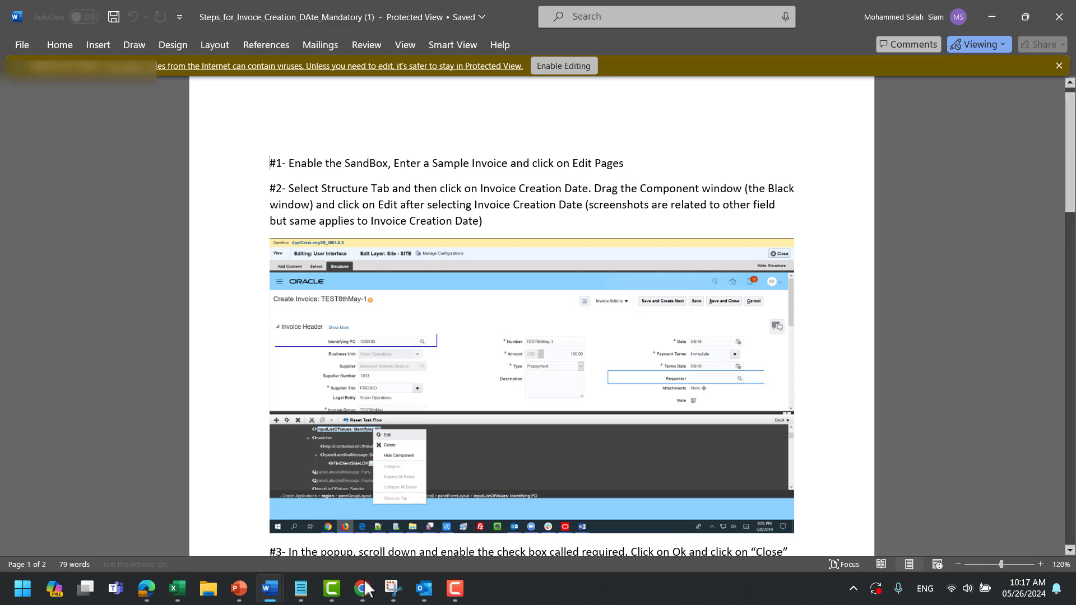
# Compare the Create Payment form with the Word guide and read its instructions for making a page field required, including the page 2 screenshot.
pyautogui.moveTo(363, 588)
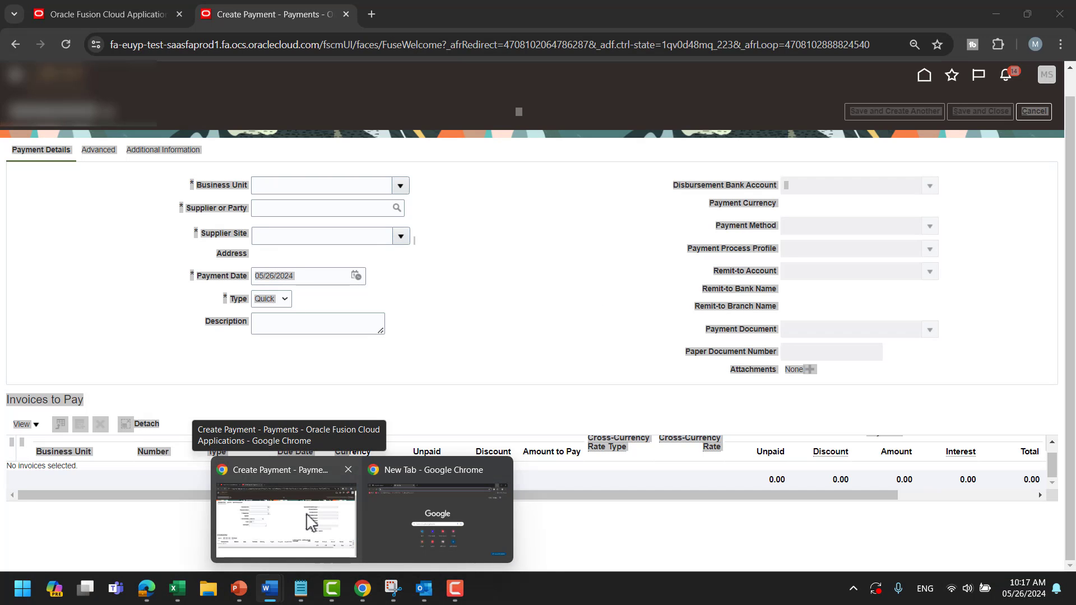
pyautogui.click(311, 522)
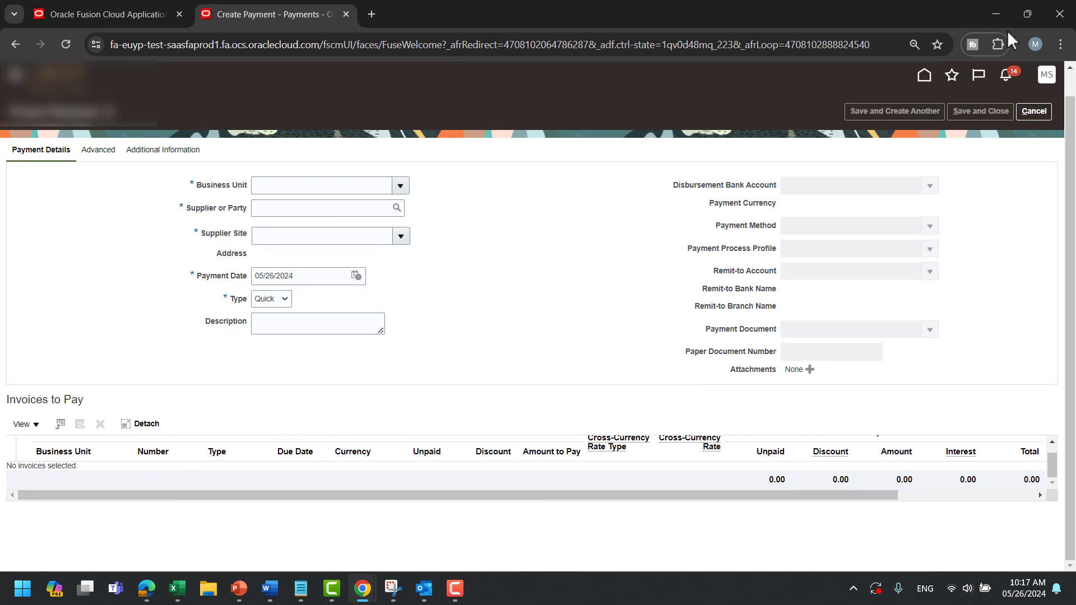
pyautogui.click(997, 14)
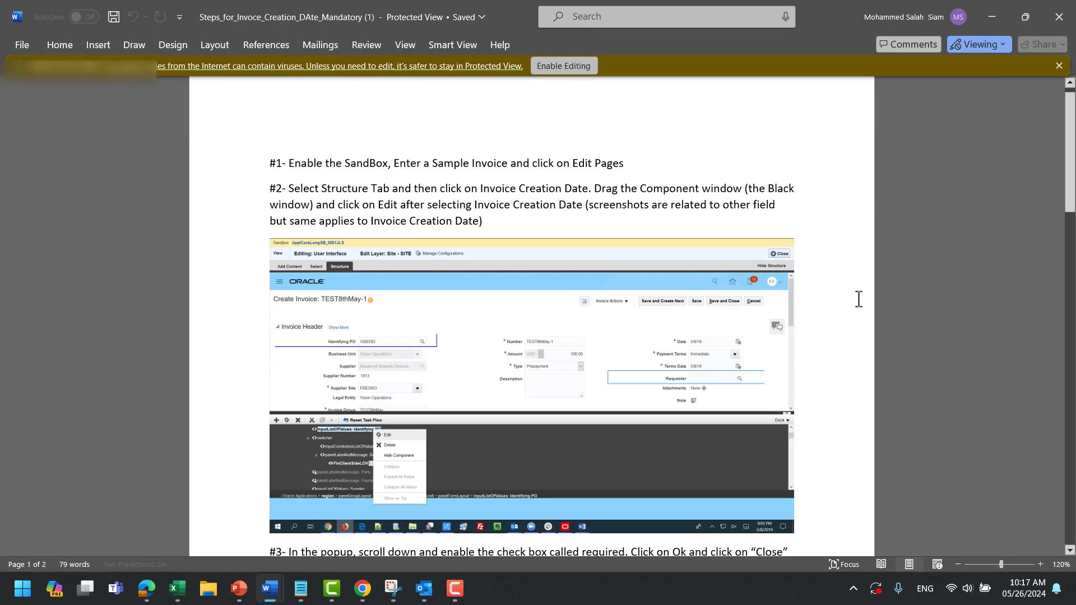
pyautogui.moveTo(1071, 145); pyautogui.dragTo(1070, 200)
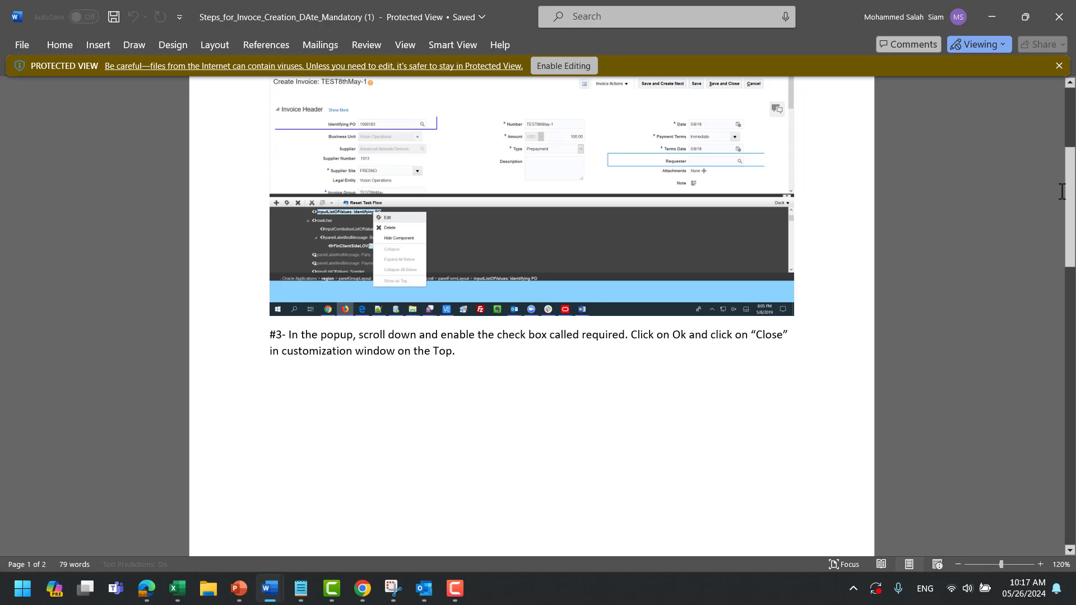
pyautogui.moveTo(1068, 192); pyautogui.dragTo(1051, 362)
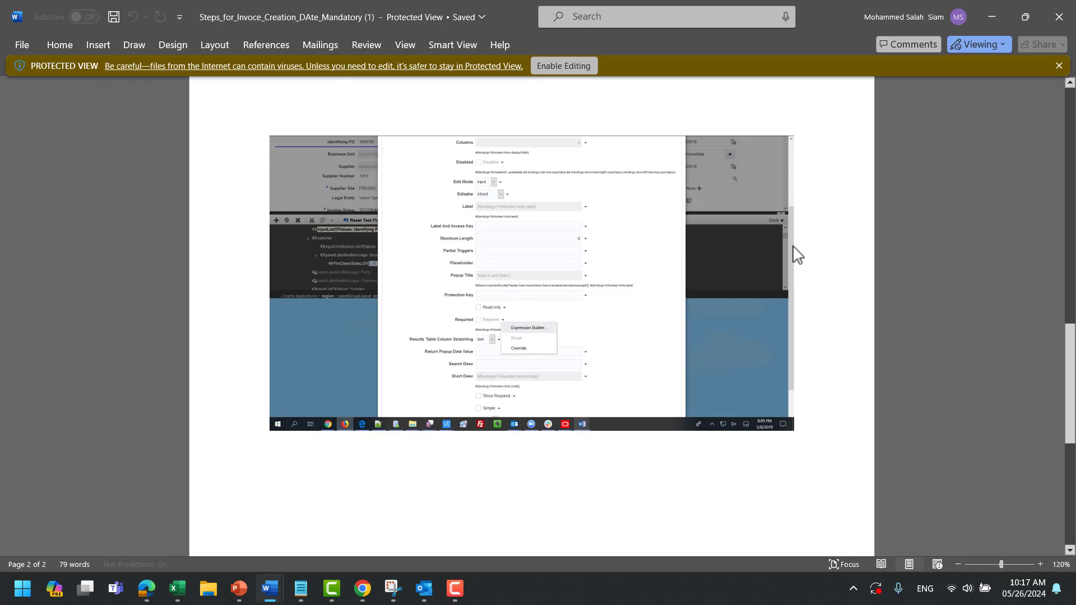
pyautogui.moveTo(1072, 443); pyautogui.dragTo(1073, 209)
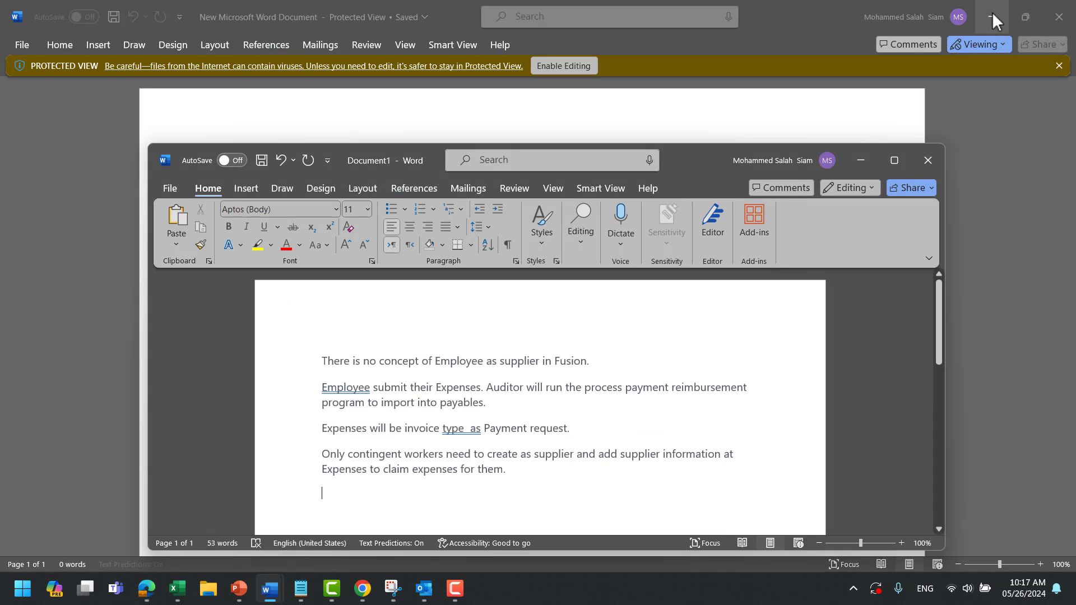
# Minimize the open Word documents and switch back to the Create Payment page in Chrome.
pyautogui.click(992, 14)
pyautogui.click(861, 160)
pyautogui.click(989, 17)
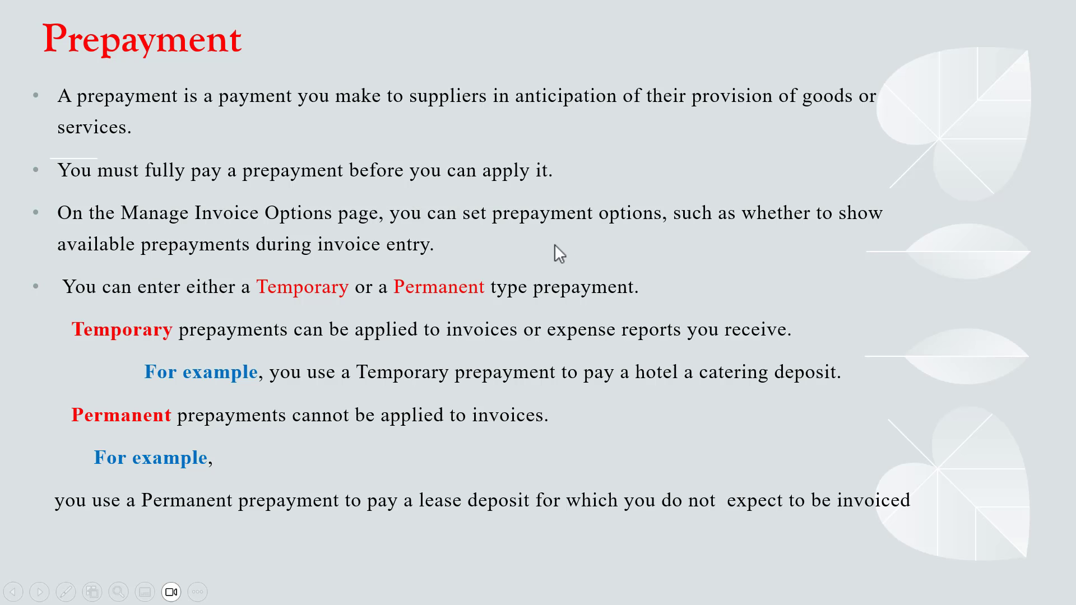
pyautogui.hotkey('alt', 'Tab')
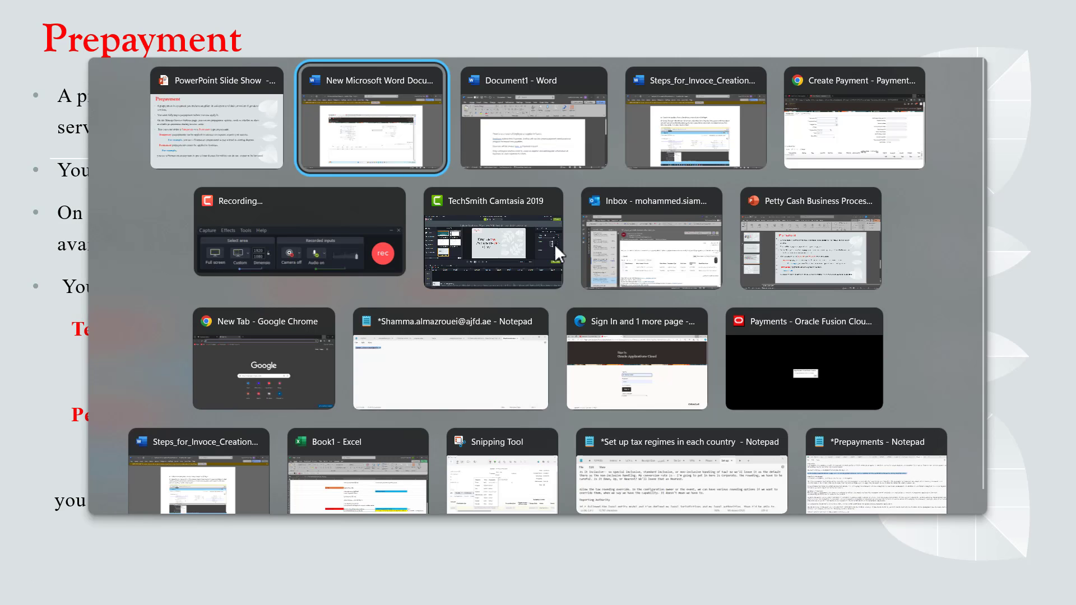
pyautogui.hotkey('alt', 'Tab')
pyautogui.hotkey('alt', 'Tab')
pyautogui.hotkey('alt', 'Tab')
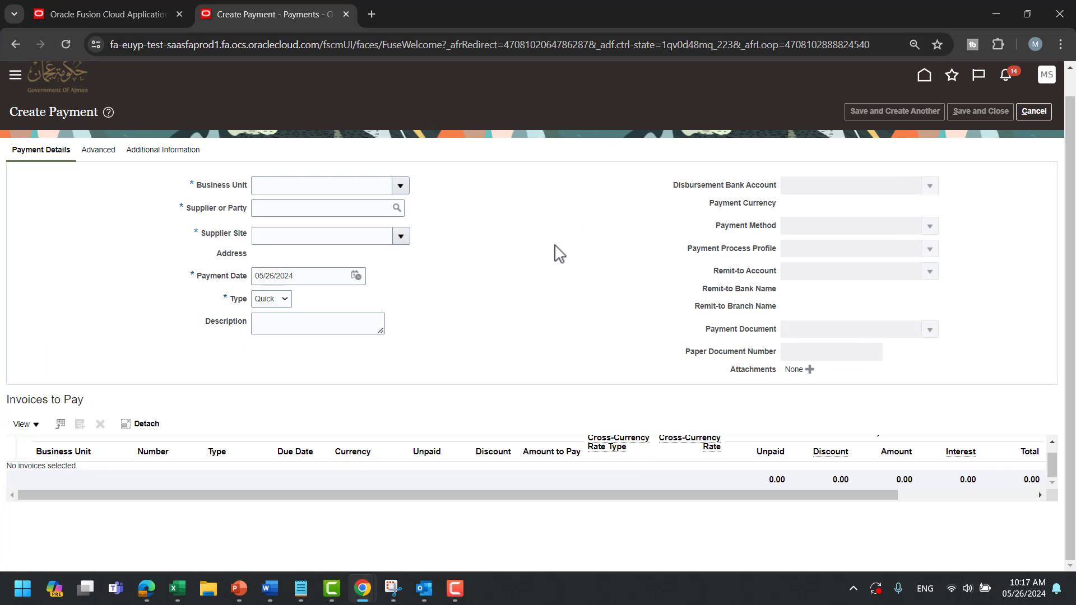
# Go to the Oracle Fusion home page and open the Sandboxes page from the Configuration group.
pyautogui.click(133, 8)
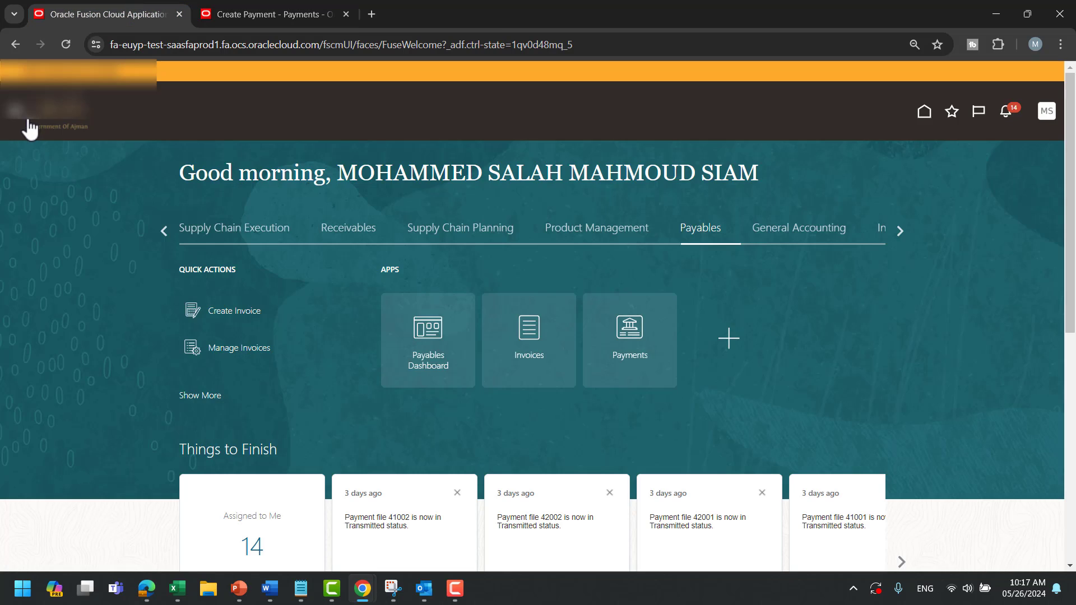
pyautogui.click(23, 122)
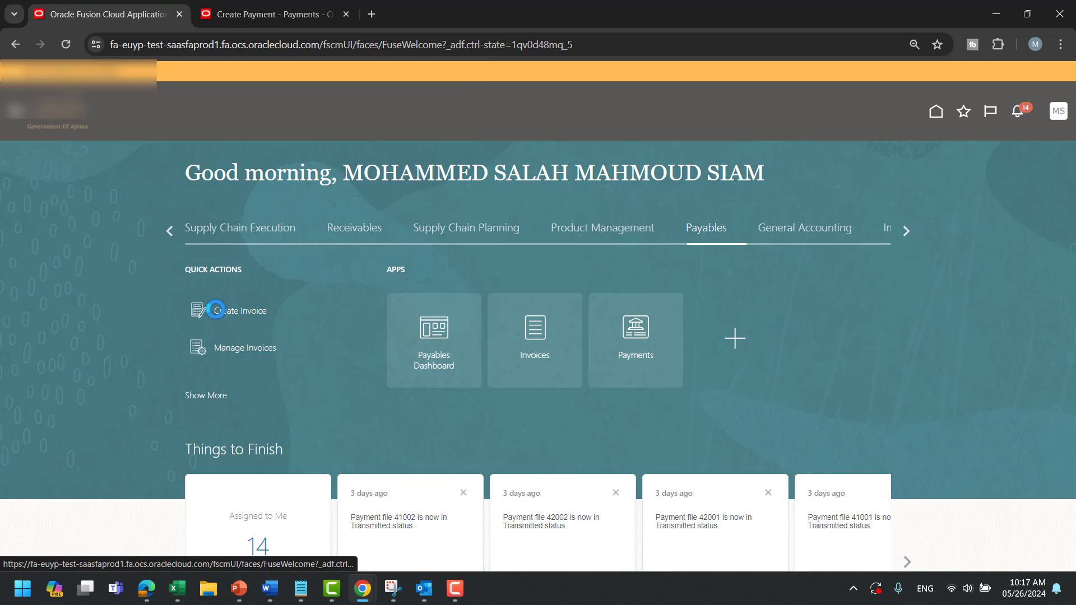
pyautogui.scroll(-5, 482, 446)
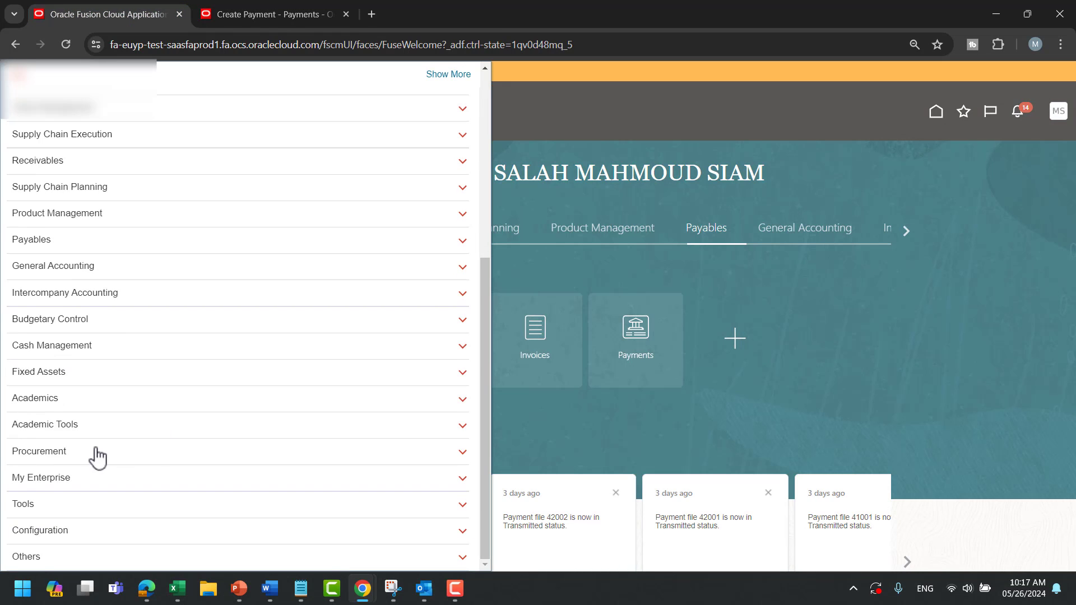
pyautogui.click(35, 531)
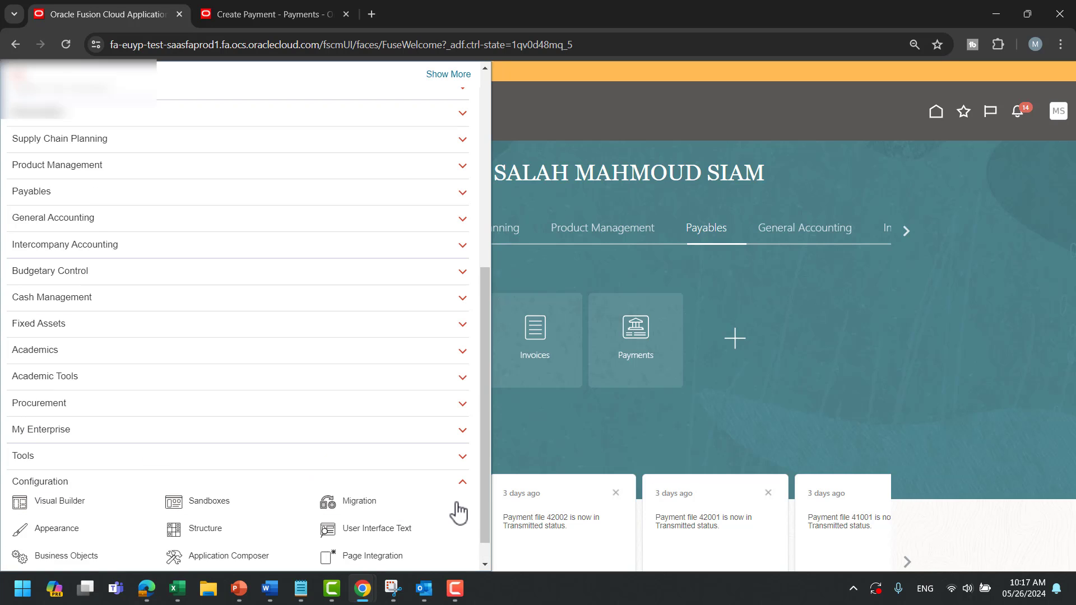
pyautogui.scroll(-1, 487, 561)
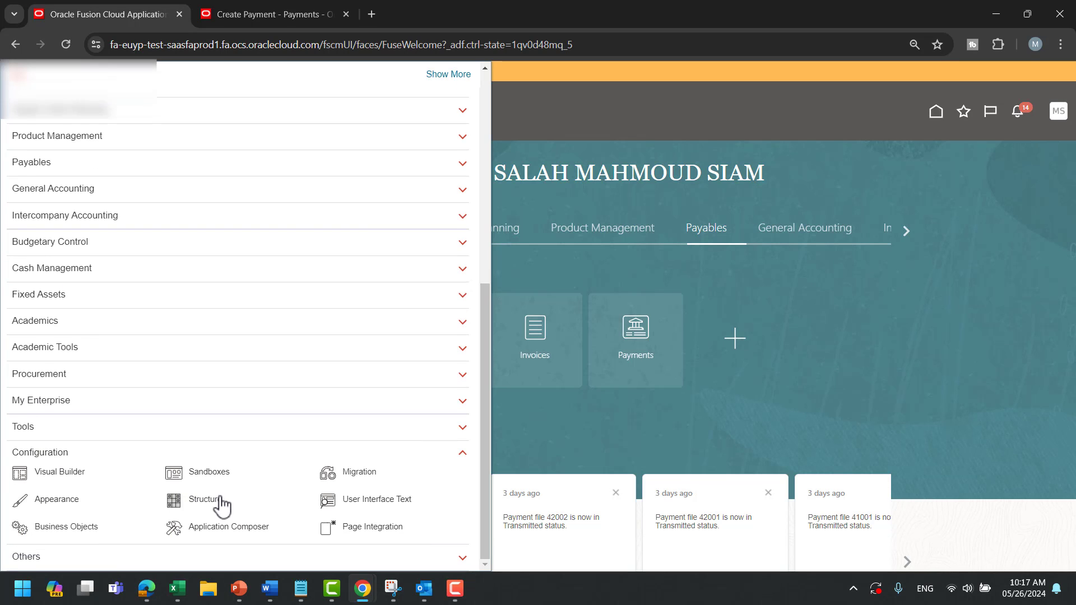
pyautogui.click(220, 474)
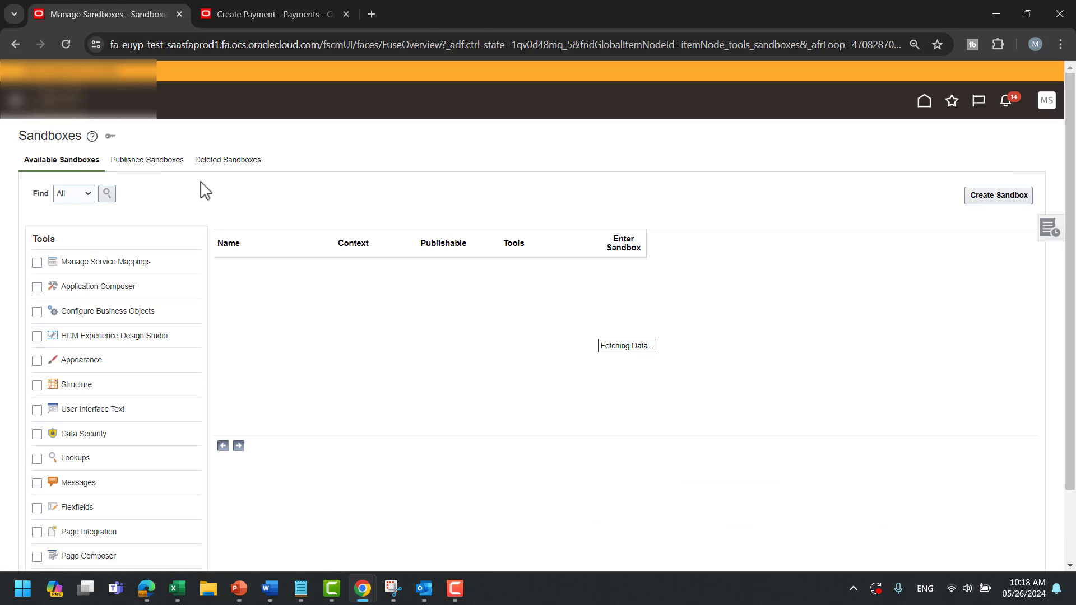
# Start a new publishable sandbox and name it paper ap doc.
pyautogui.click(994, 197)
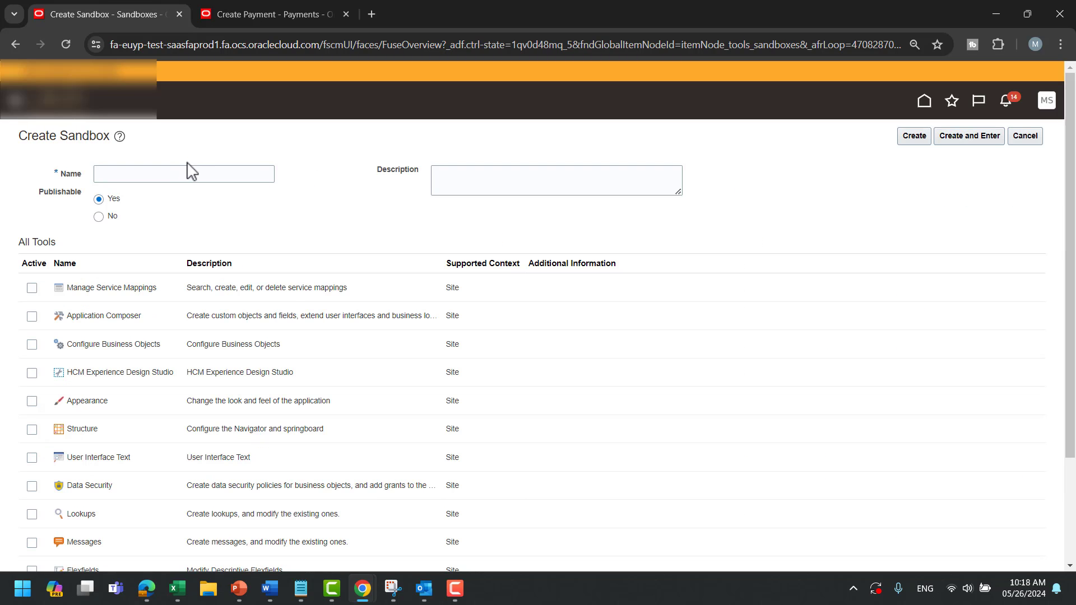
pyautogui.click(190, 172)
pyautogui.write('paper ap doc')
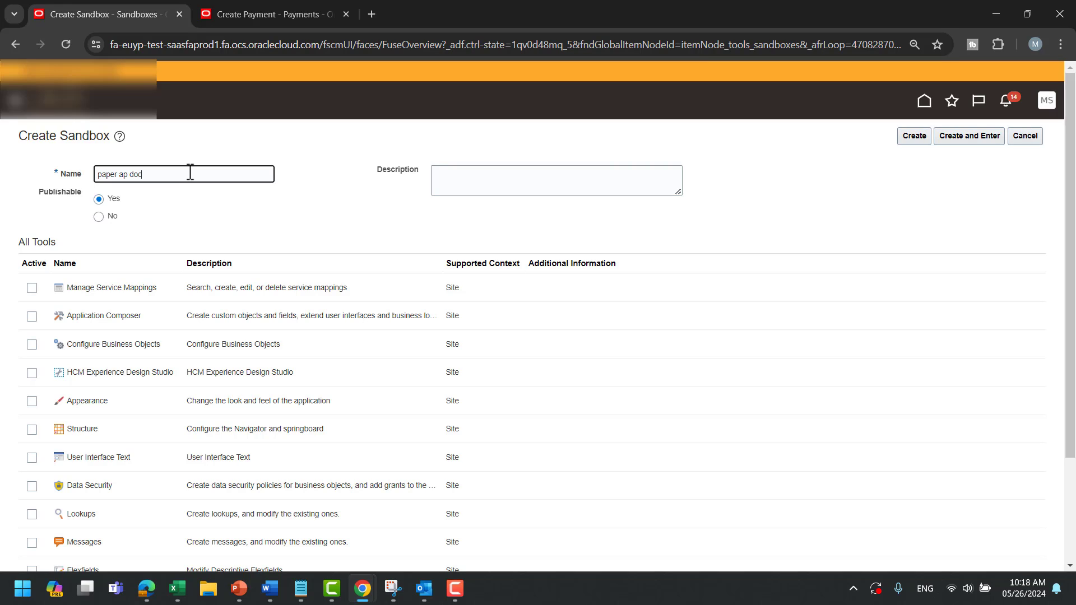
# Activate every listed tool for the sandbox, from Manage Service Mappings to Page Template Composer, and create and enter it.
pyautogui.click(32, 288)
pyautogui.click(31, 317)
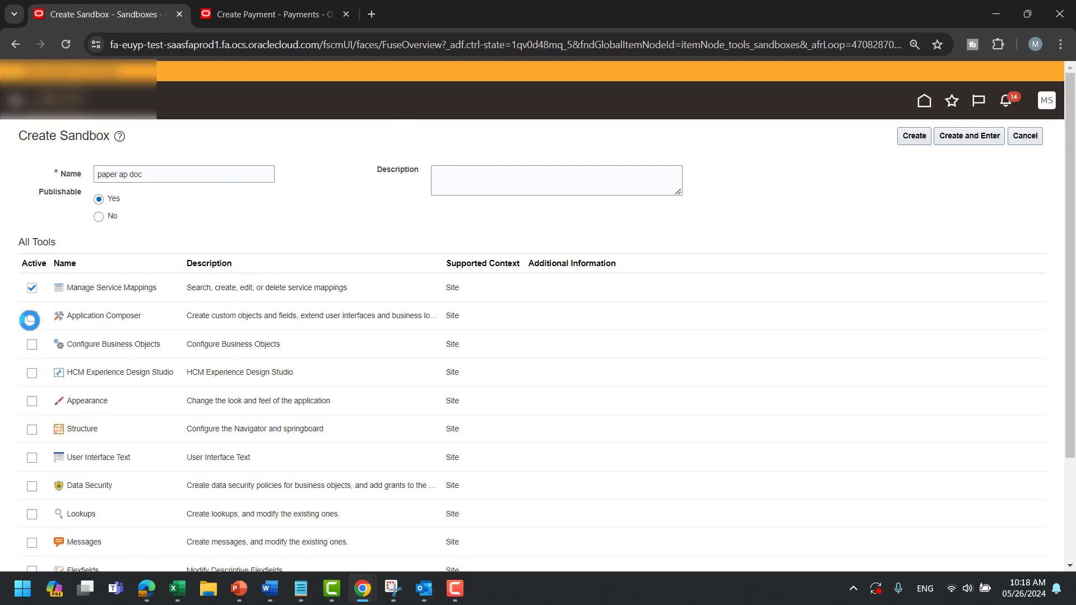
pyautogui.scroll(-2, 30, 319)
pyautogui.click(32, 216)
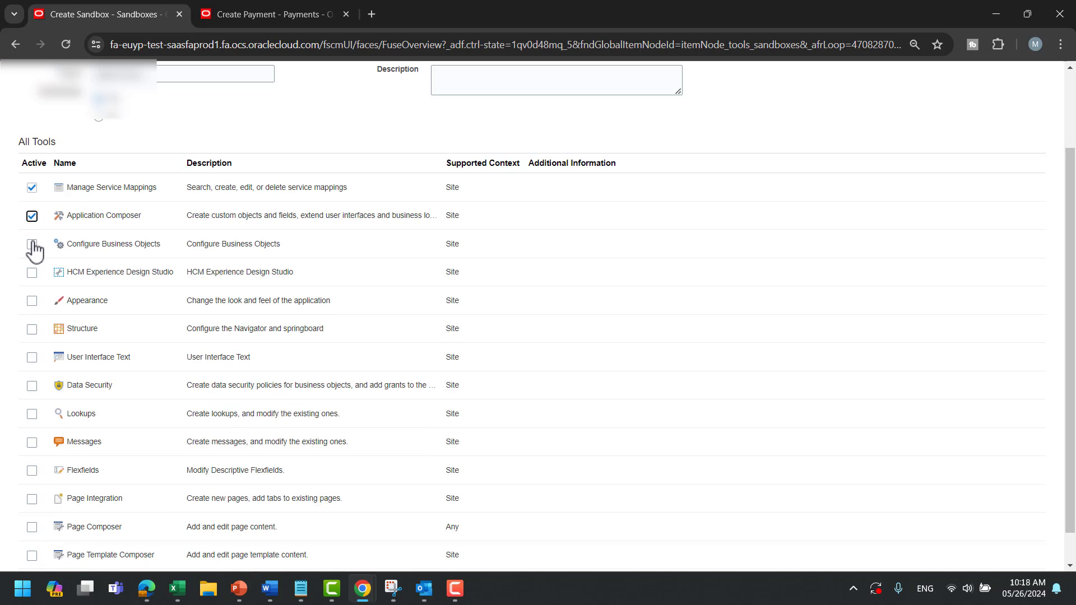
pyautogui.click(32, 245)
pyautogui.click(32, 273)
pyautogui.click(32, 301)
pyautogui.click(32, 329)
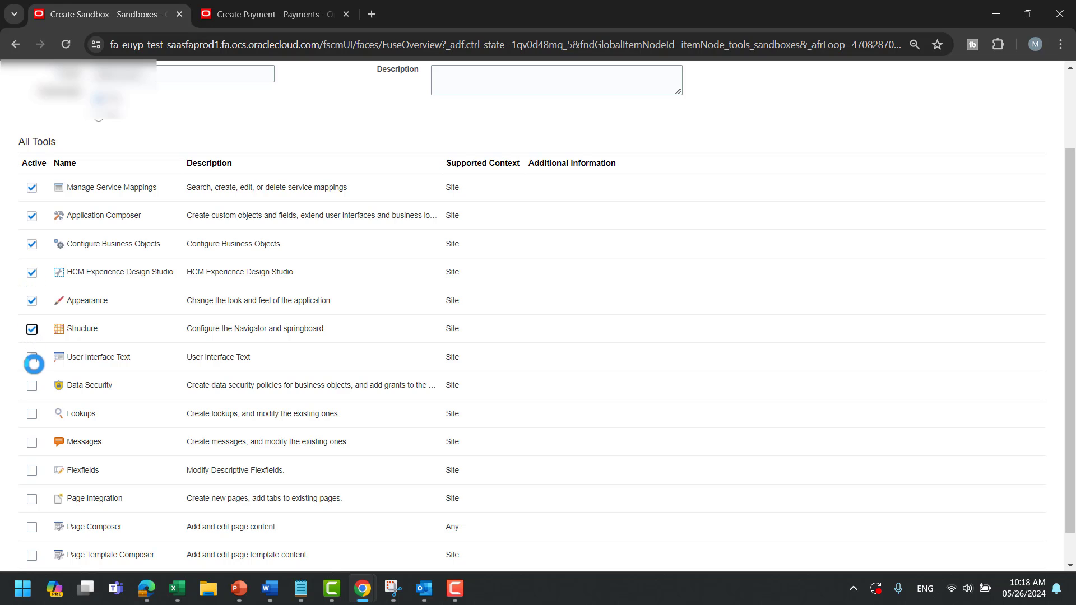
pyautogui.click(33, 362)
pyautogui.click(32, 381)
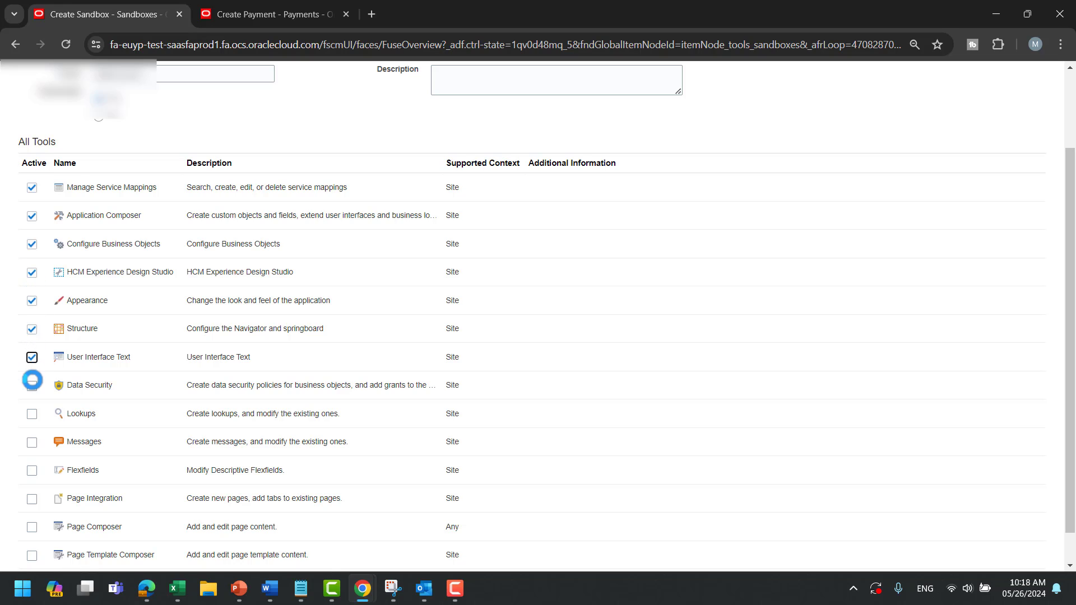
pyautogui.click(32, 415)
pyautogui.click(32, 442)
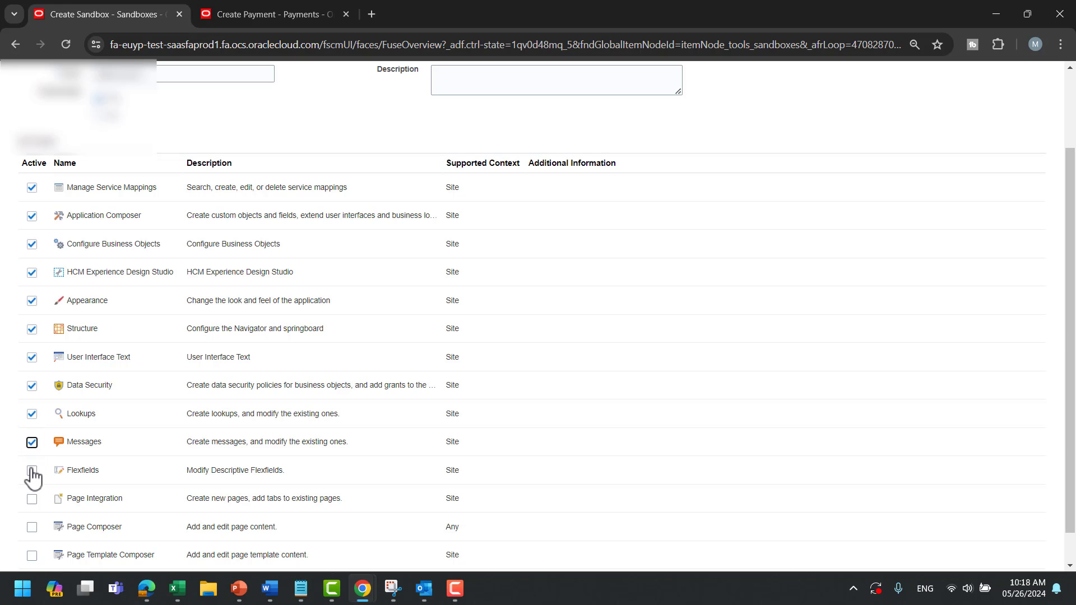
pyautogui.click(32, 471)
pyautogui.click(32, 500)
pyautogui.click(32, 528)
pyautogui.click(32, 556)
pyautogui.scroll(-1, 1068, 324)
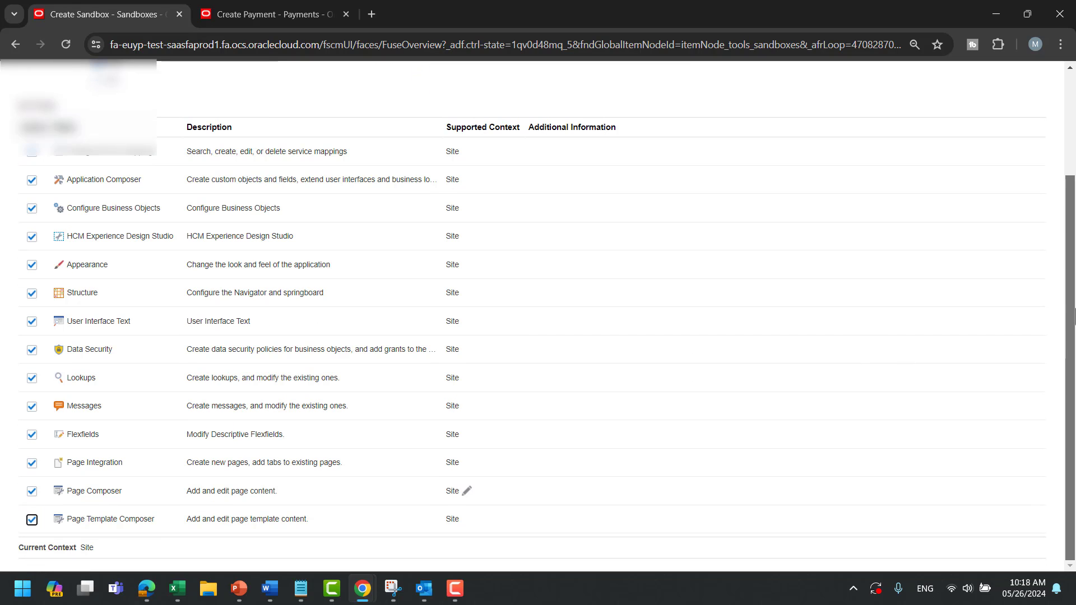
pyautogui.scroll(3, 1068, 316)
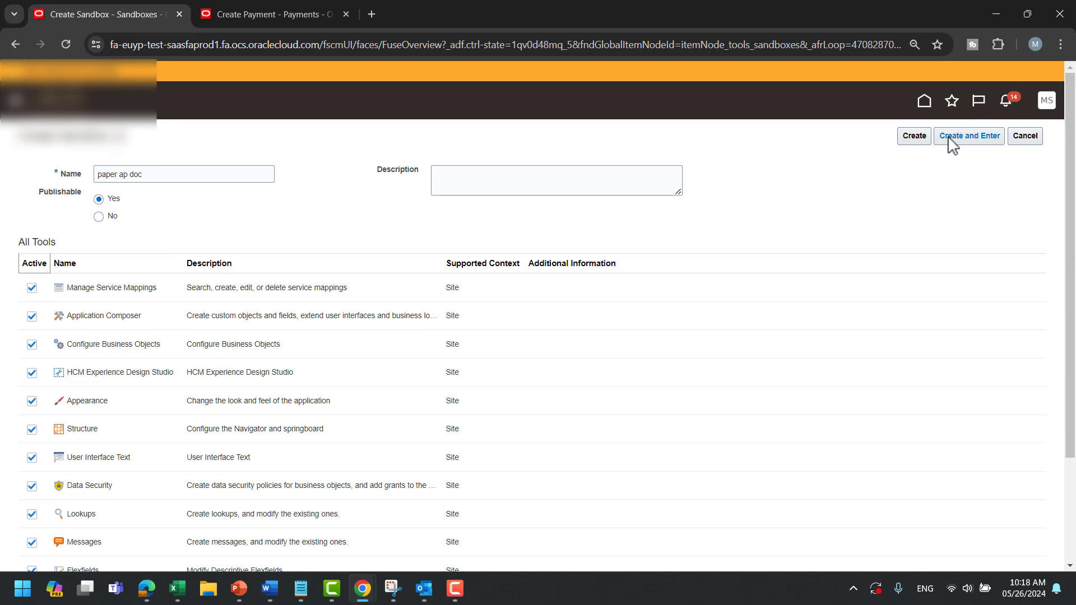
pyautogui.click(949, 137)
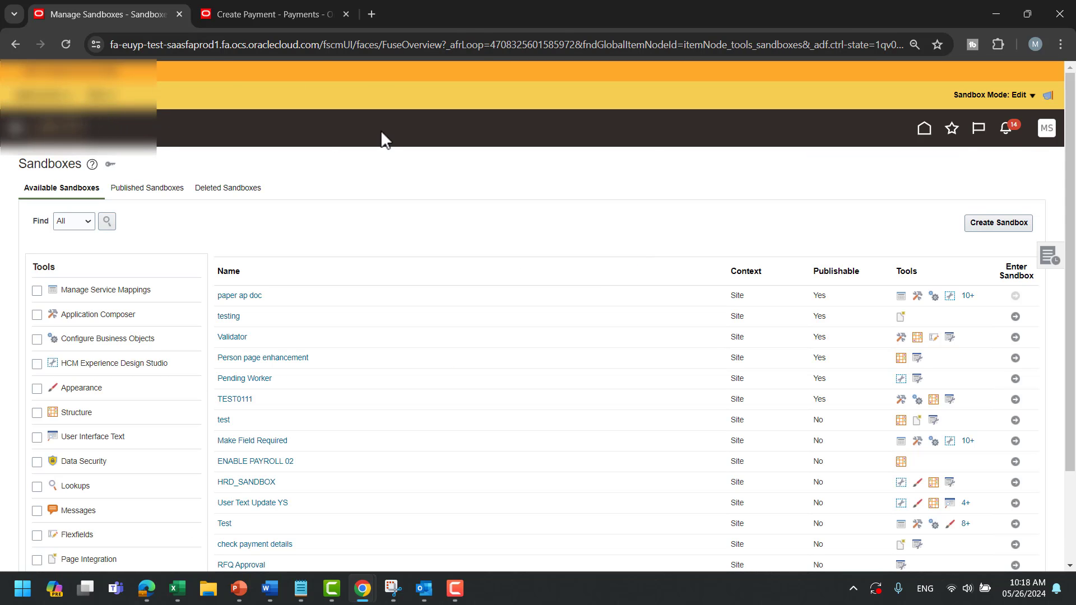
# Open the Create Payment page from the Payables Payments work area and put it into page editing mode.
pyautogui.click(932, 134)
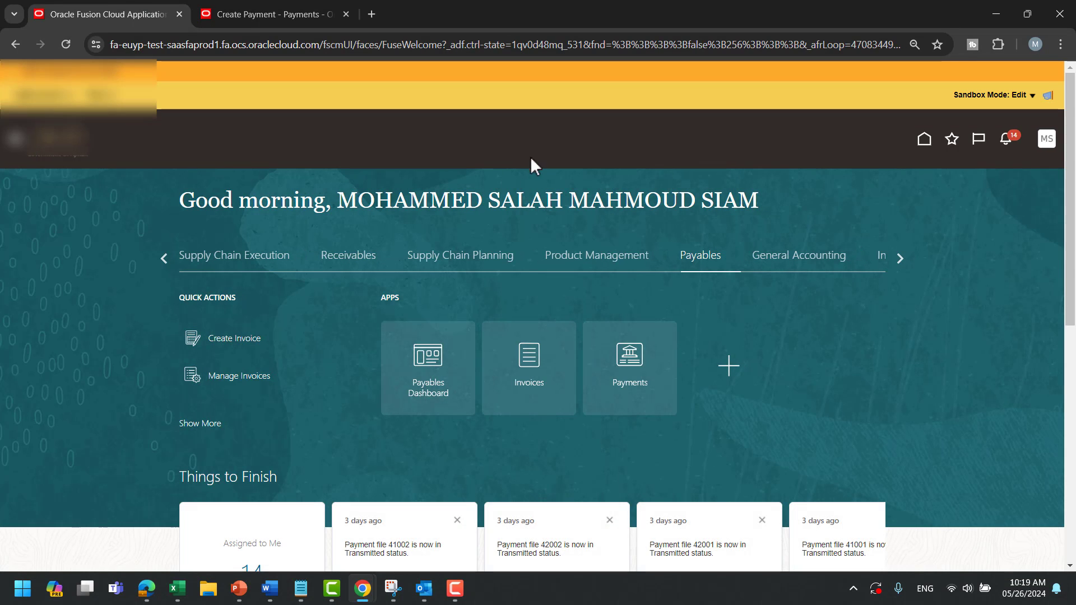
pyautogui.click(639, 363)
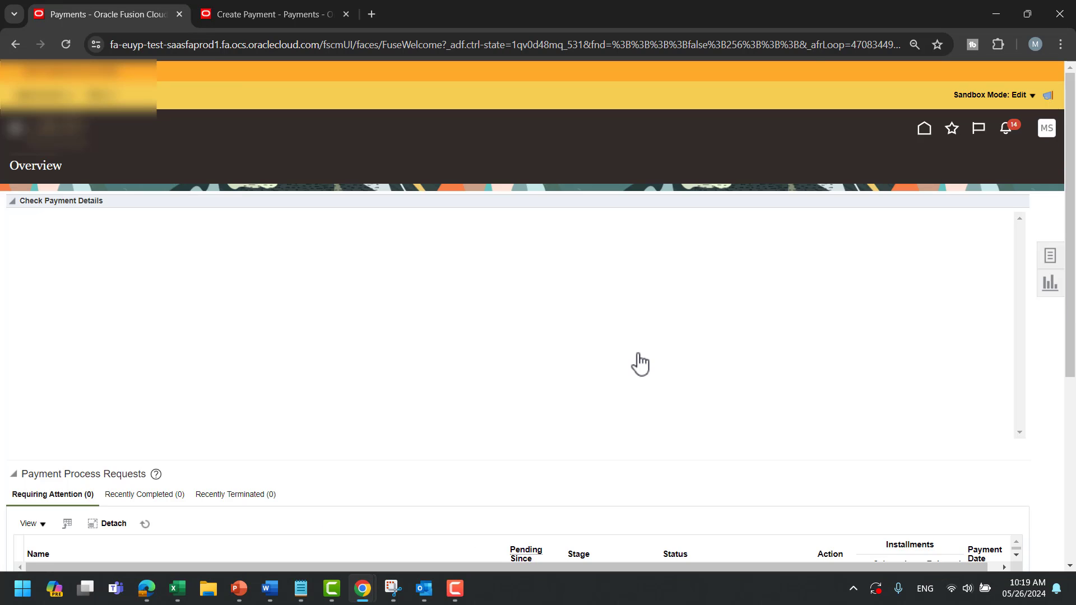
pyautogui.click(1050, 256)
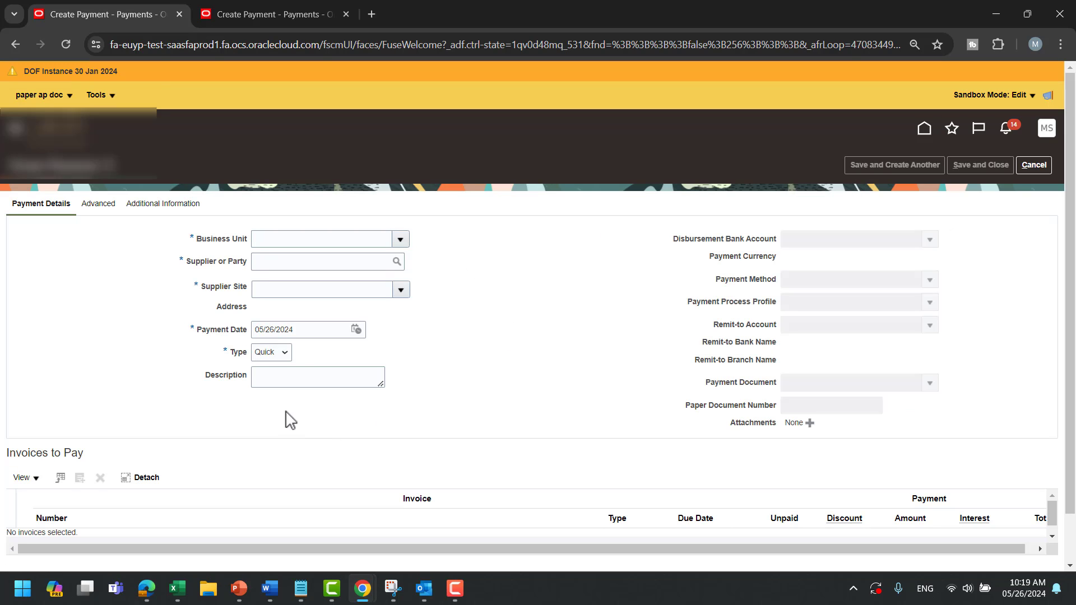
pyautogui.click(292, 381)
pyautogui.click(1050, 139)
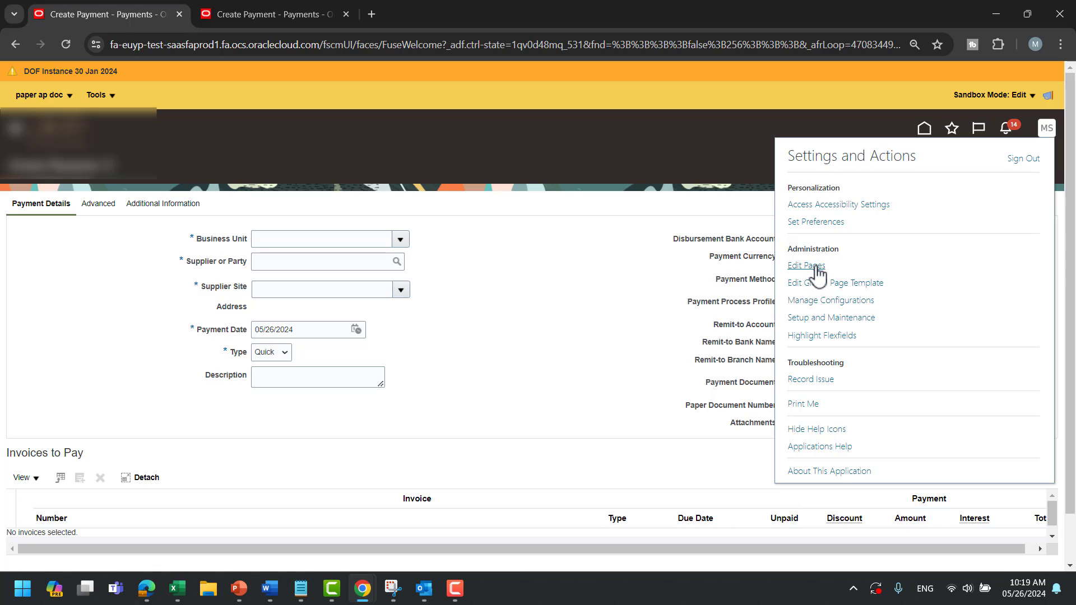
pyautogui.click(807, 266)
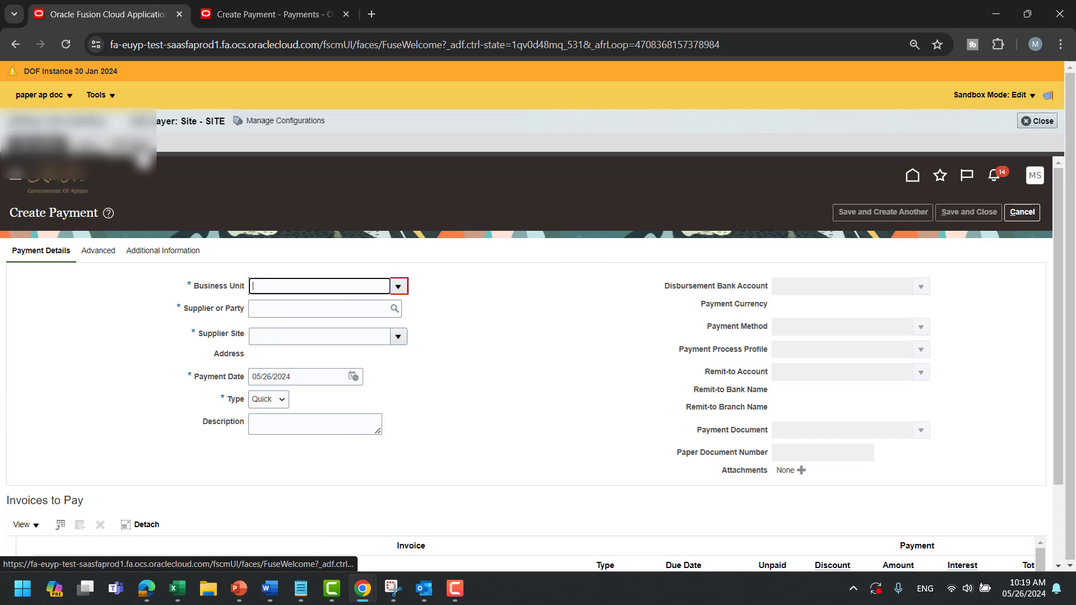
# Try business unit DG.دائرة عجمان الرقمية BU and look for a disbursement bank account.
pyautogui.click(398, 287)
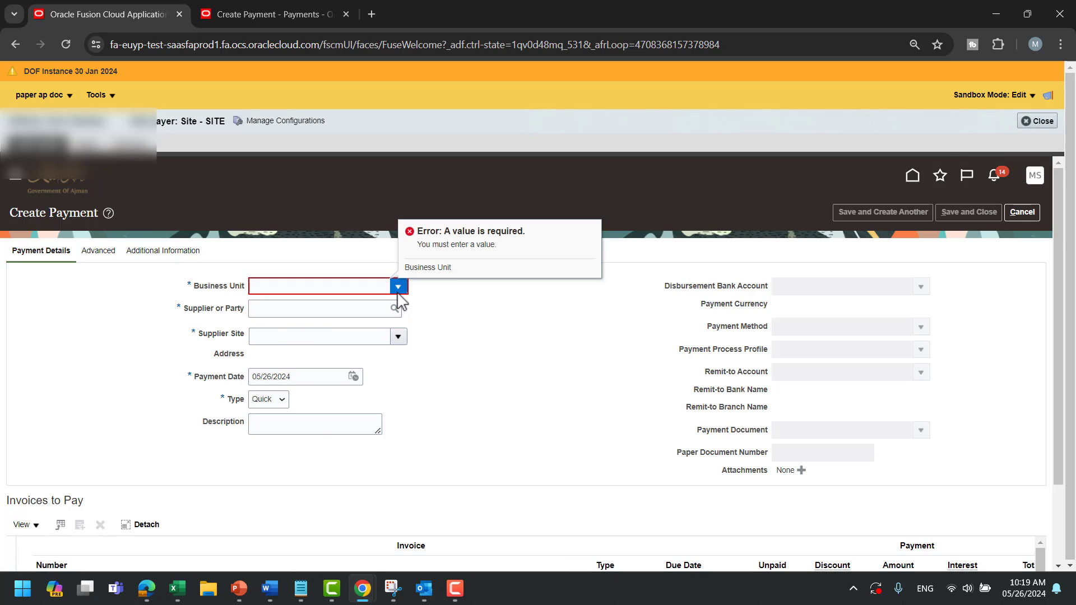
pyautogui.click(359, 320)
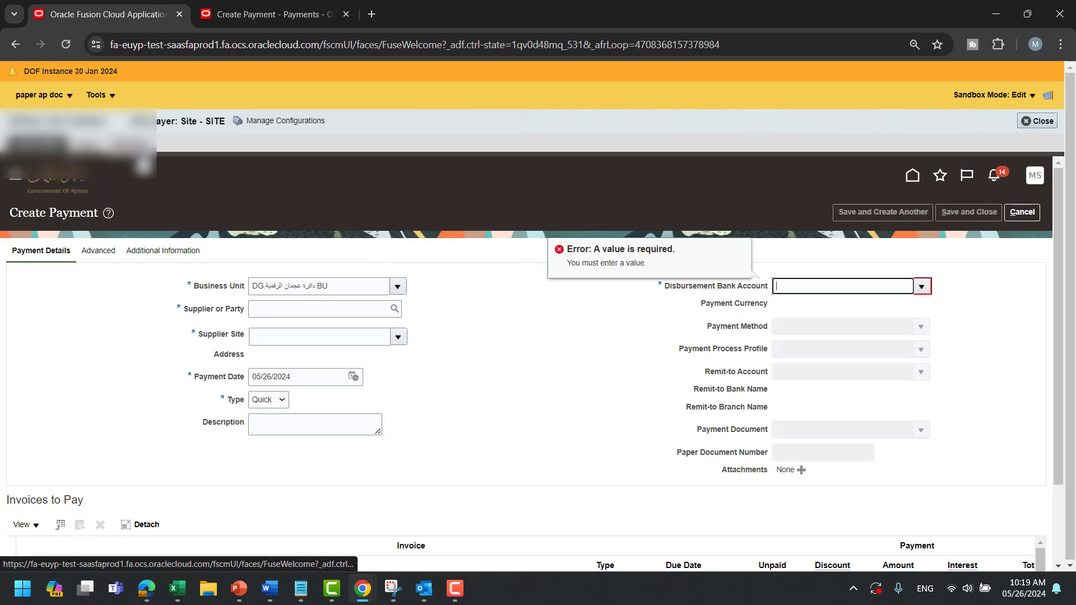
pyautogui.click(928, 288)
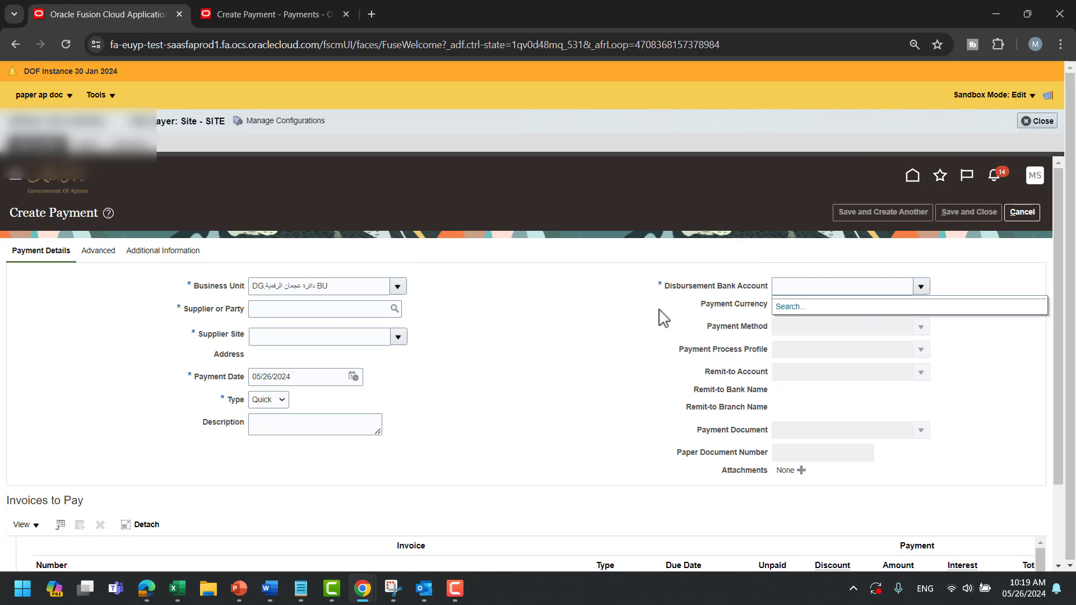
pyautogui.click(357, 310)
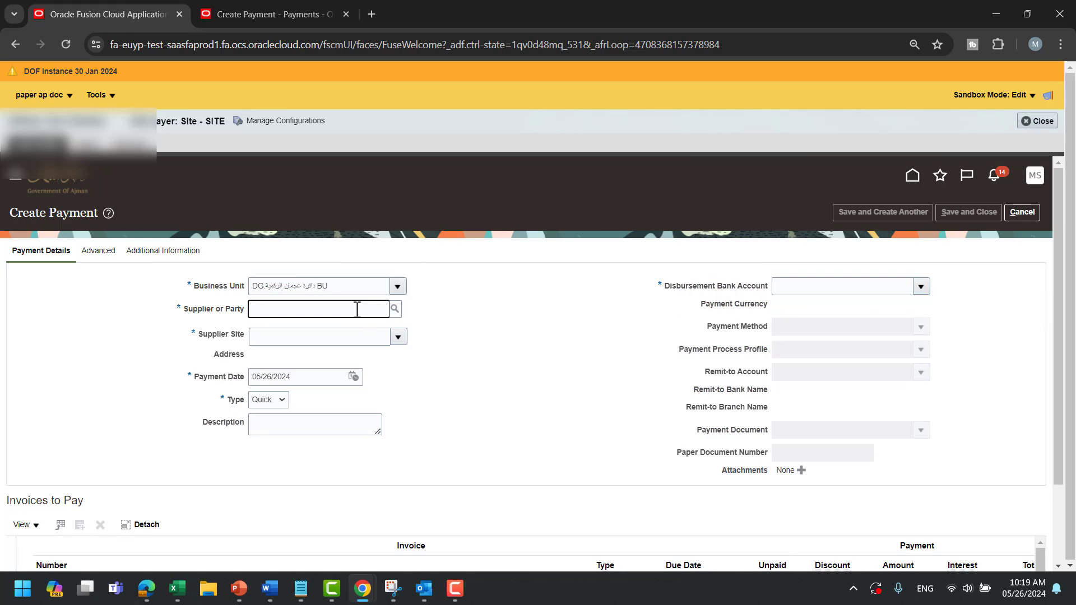
# Set the business unit to AM.دائرة البلدية والتخطيط BU and the supplier to كفاءات الدولية م.م.ح.
pyautogui.click(396, 288)
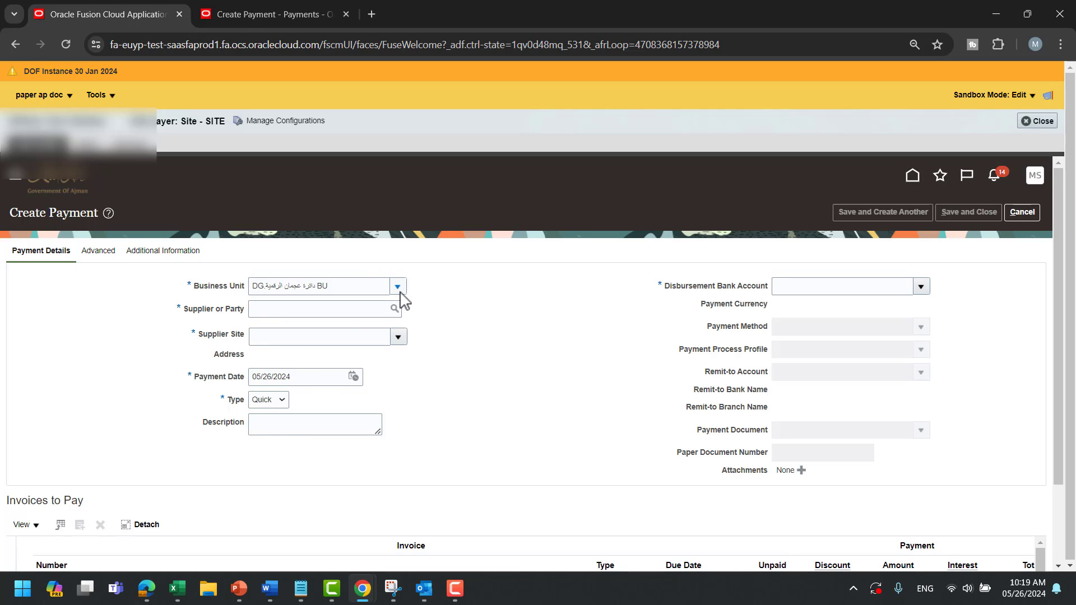
pyautogui.click(348, 337)
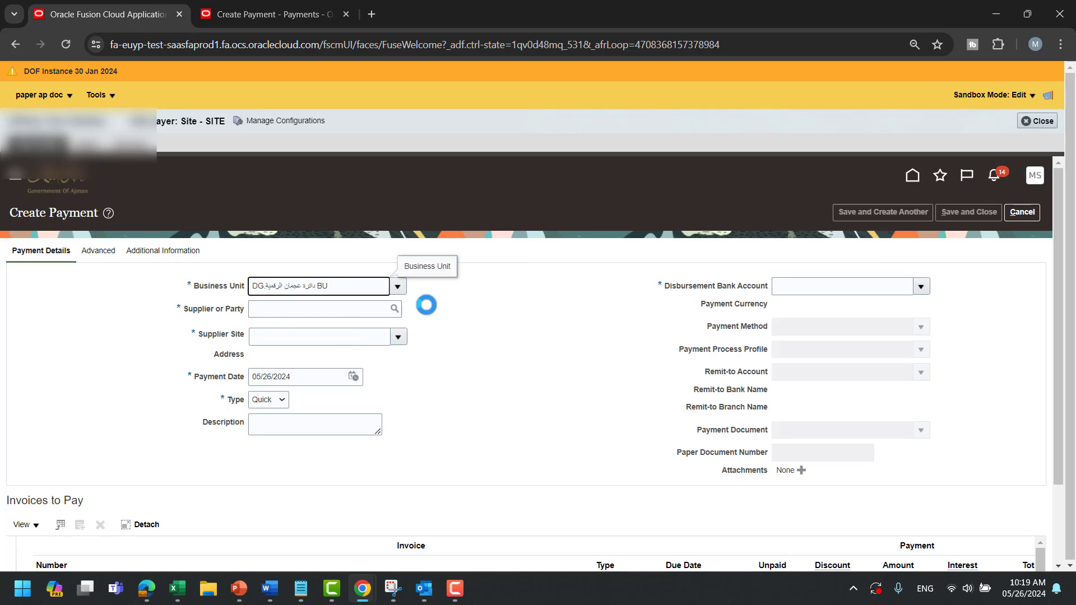
pyautogui.click(362, 312)
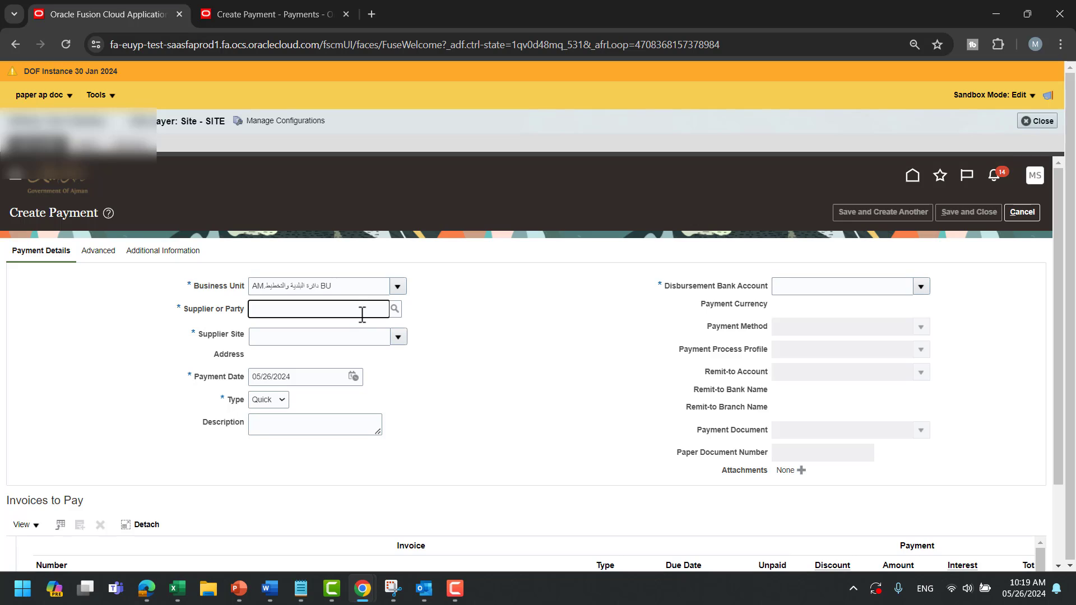
pyautogui.write('كفاءات الدولية م.م.ح')
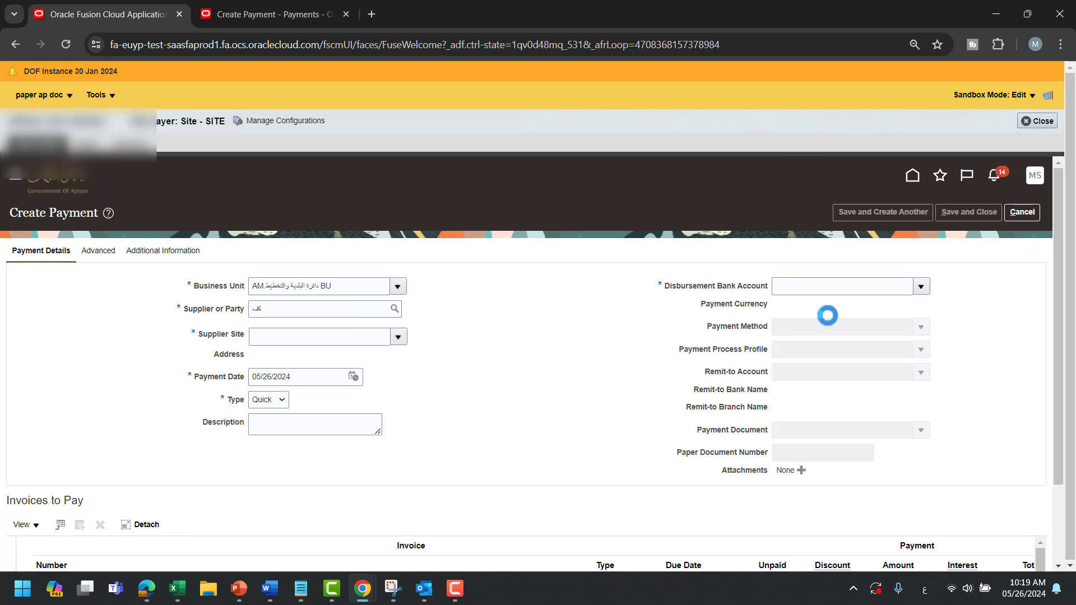
# Choose بنك المشرق - بلدية as the payment's disbursement bank account.
pyautogui.click(923, 288)
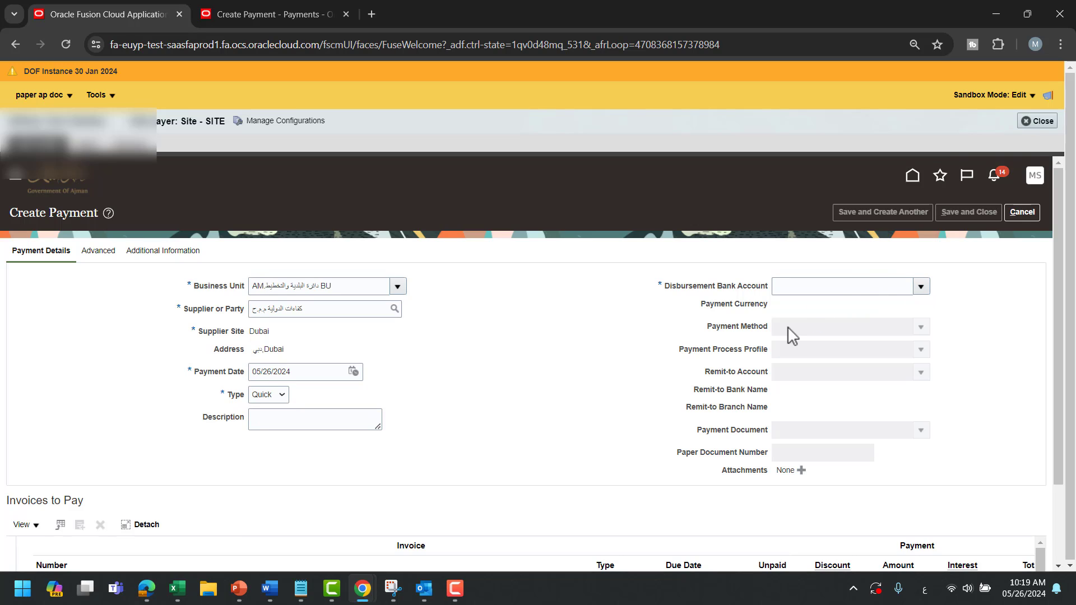
pyautogui.click(923, 286)
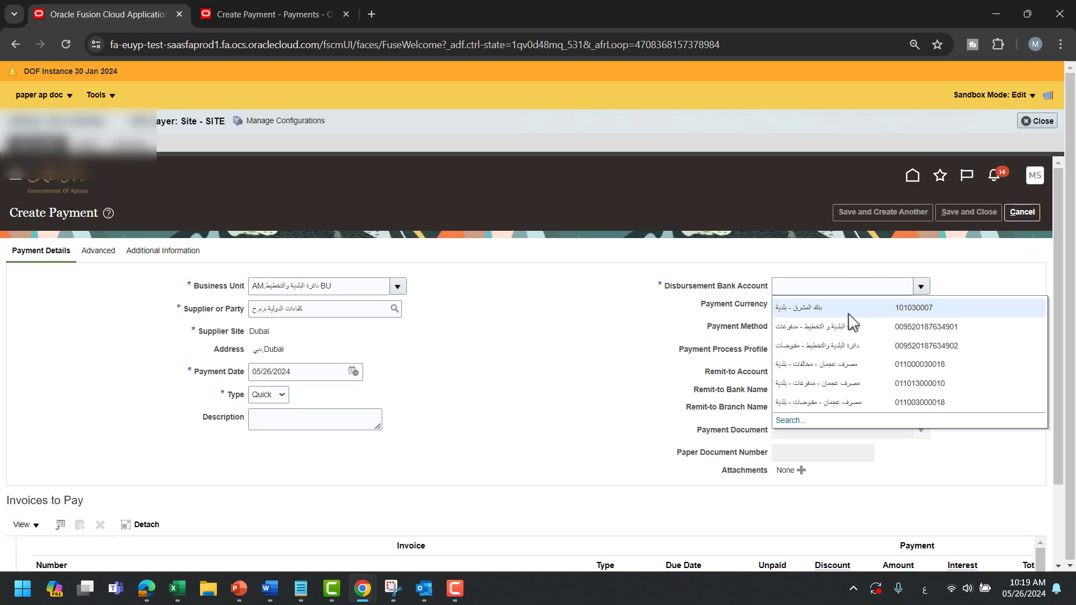
pyautogui.click(848, 313)
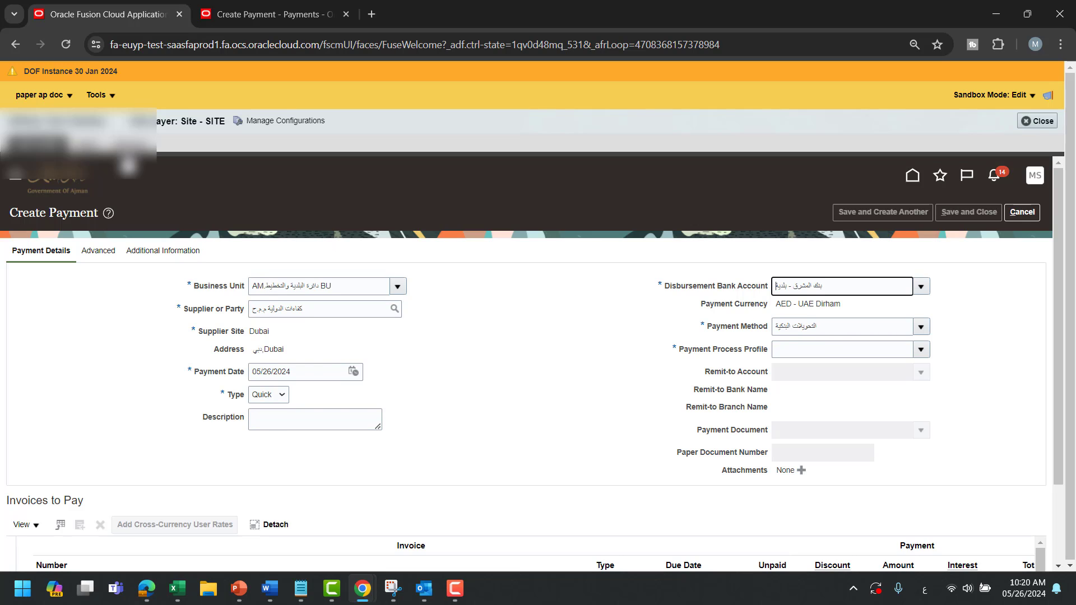
pyautogui.click(921, 350)
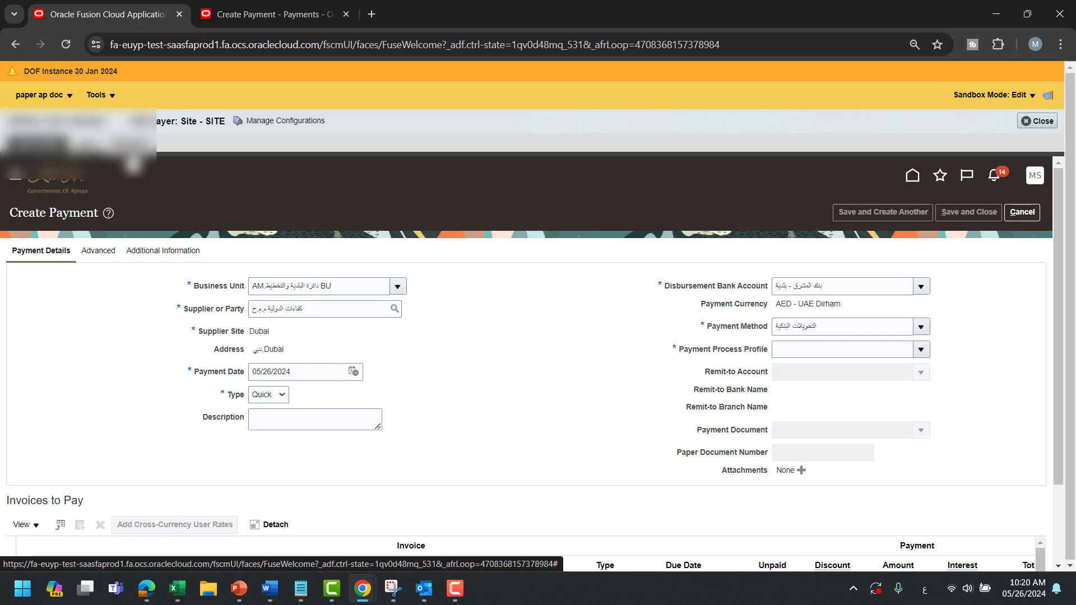
# Select the Description field in the editor's structure view, allow the shared component edit, and enlarge the structure area.
pyautogui.click(130, 150)
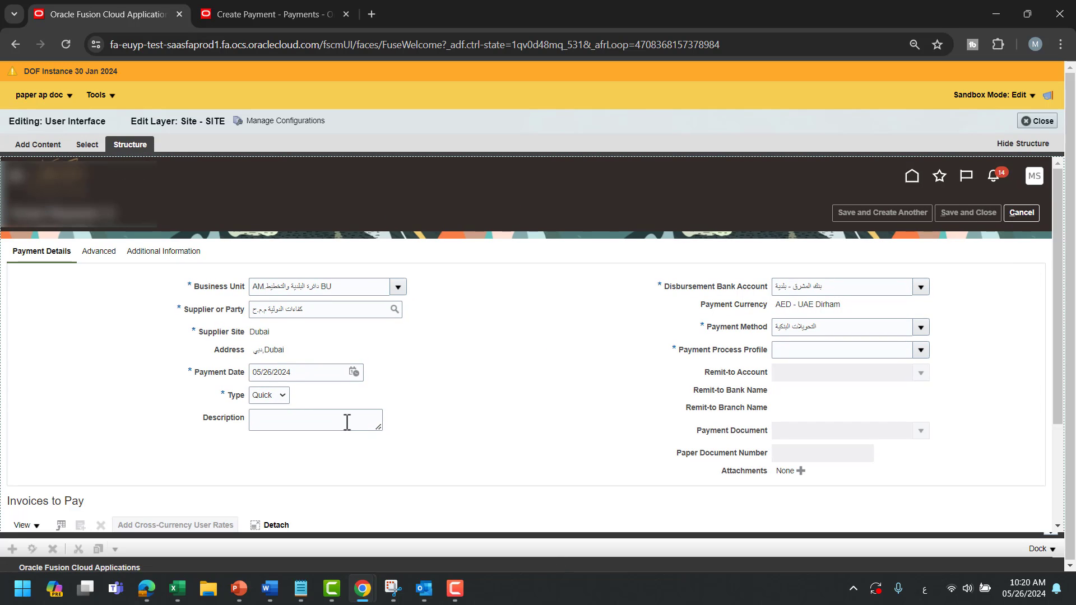
pyautogui.click(248, 430)
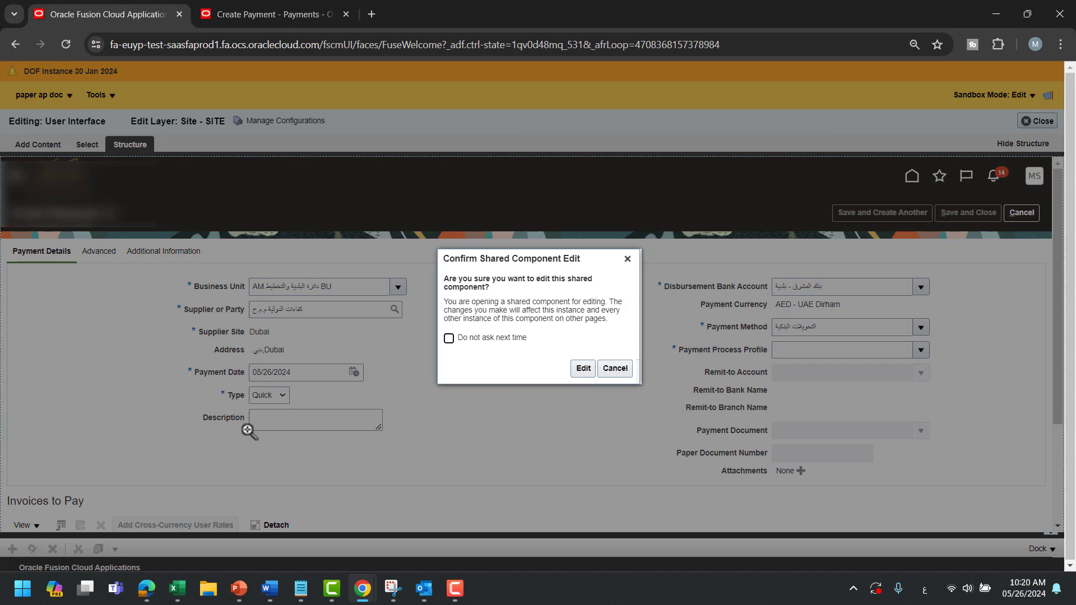
pyautogui.click(583, 368)
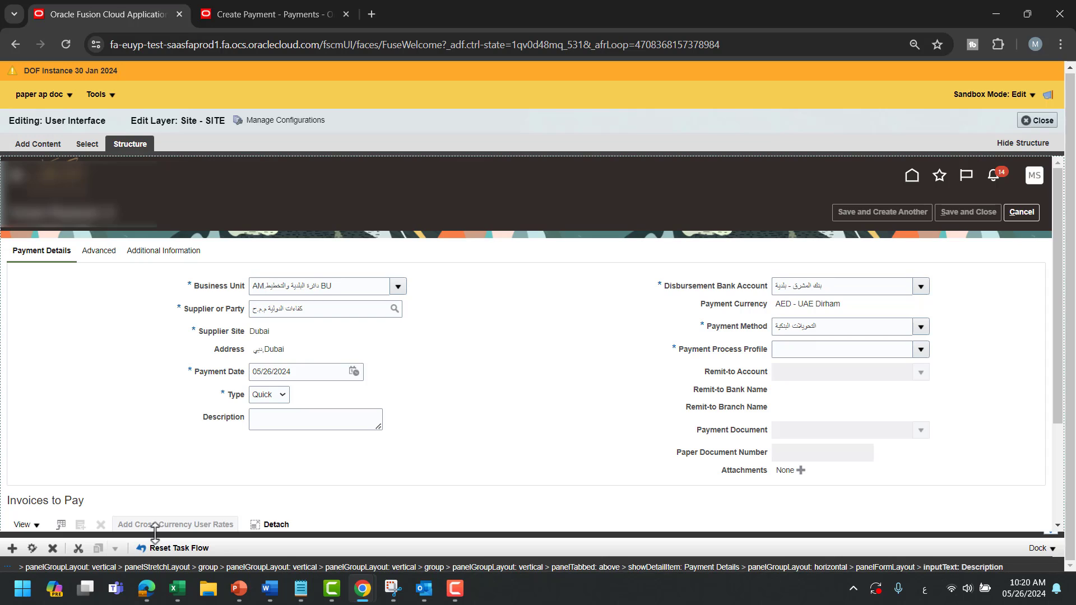
pyautogui.moveTo(154, 531); pyautogui.dragTo(166, 432)
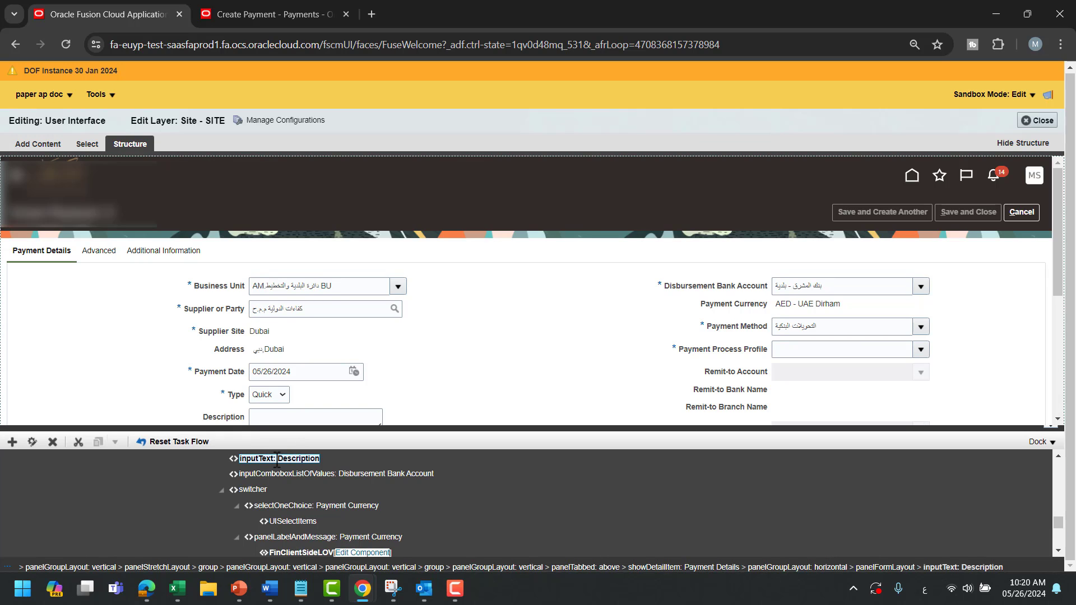
# Try the Read only and Show Required options in the Description field's component properties, discarding the changes.
pyautogui.click(32, 442)
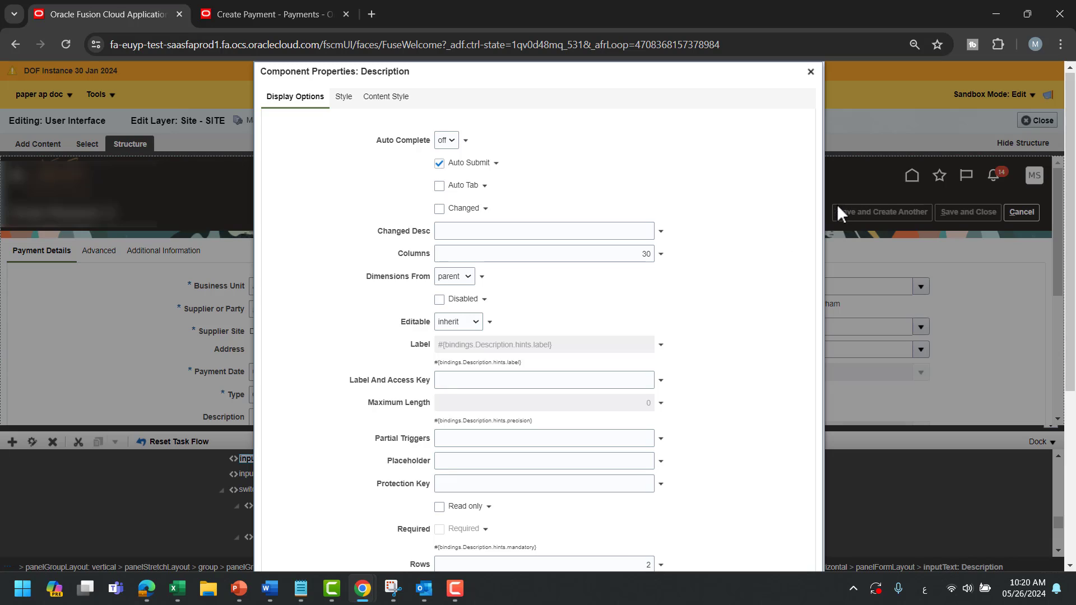
pyautogui.click(440, 508)
pyautogui.click(440, 507)
pyautogui.scroll(-5, 1067, 415)
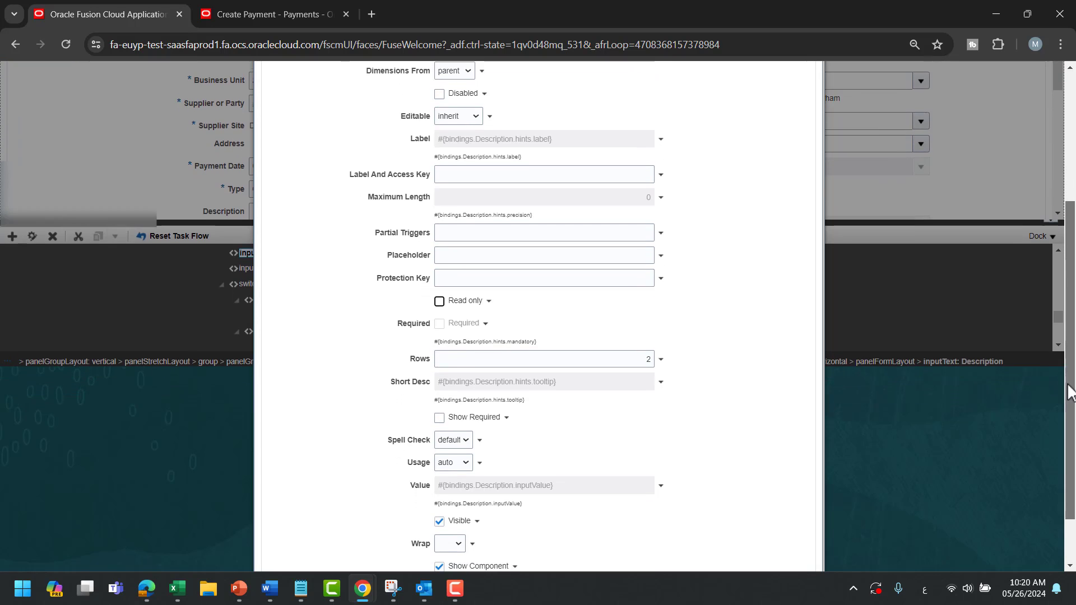
pyautogui.scroll(-1, 1068, 415)
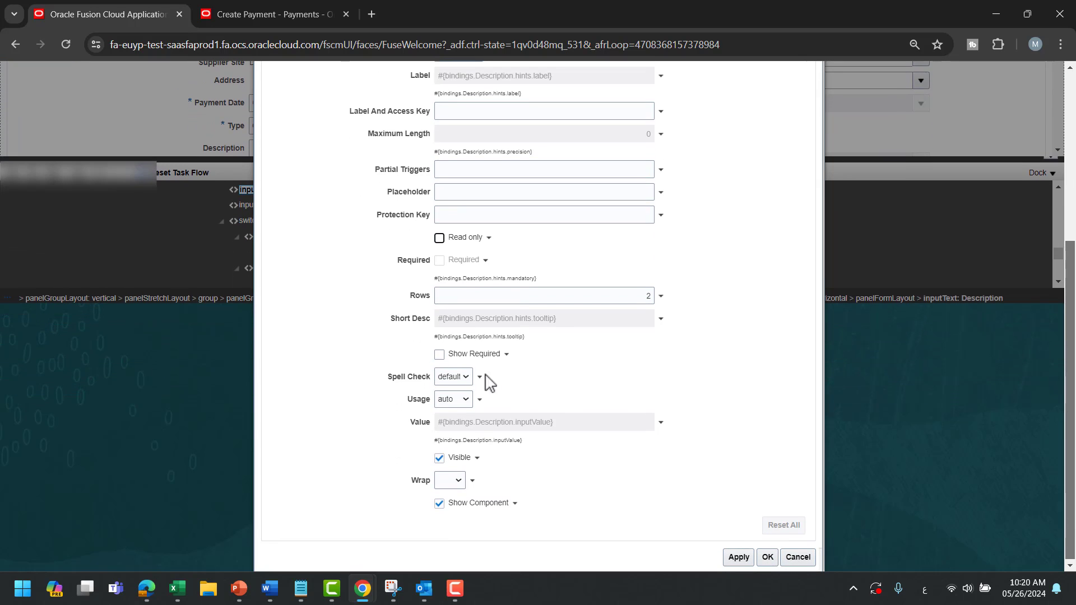
pyautogui.click(439, 355)
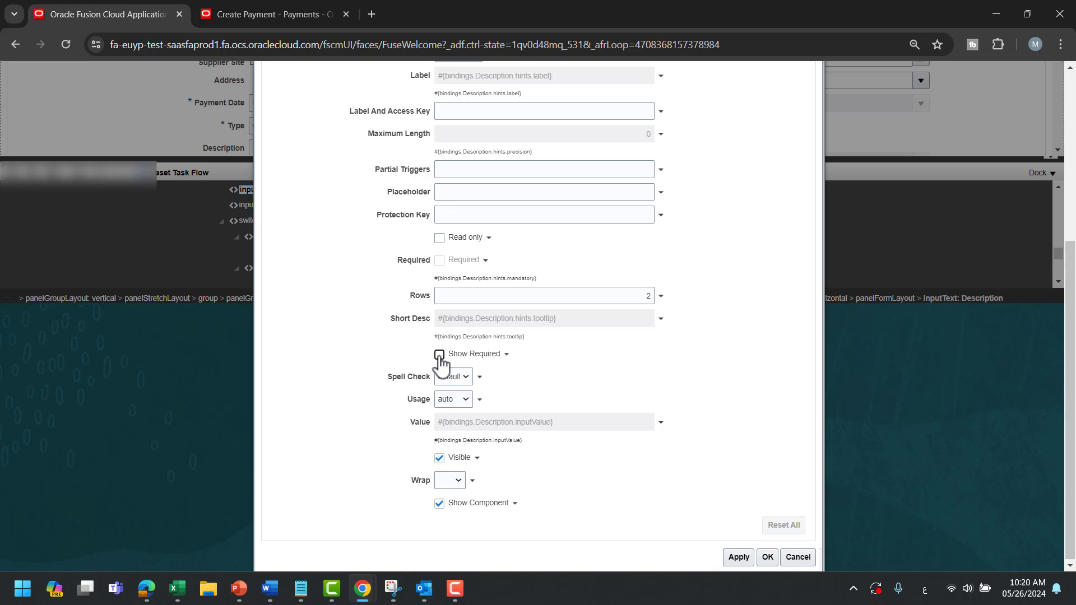
pyautogui.click(439, 238)
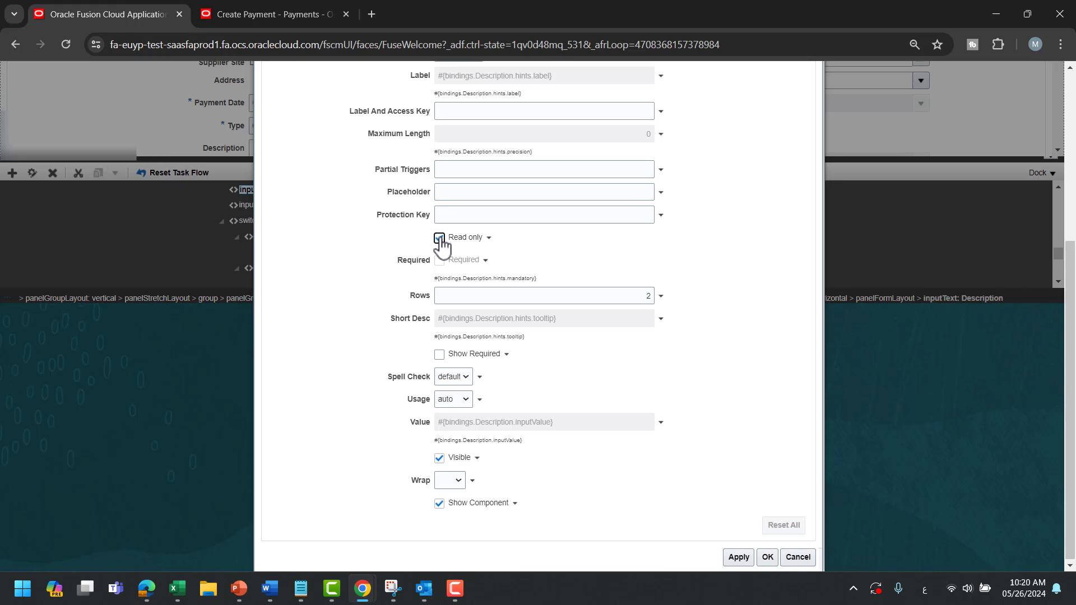
pyautogui.click(440, 238)
pyautogui.click(811, 558)
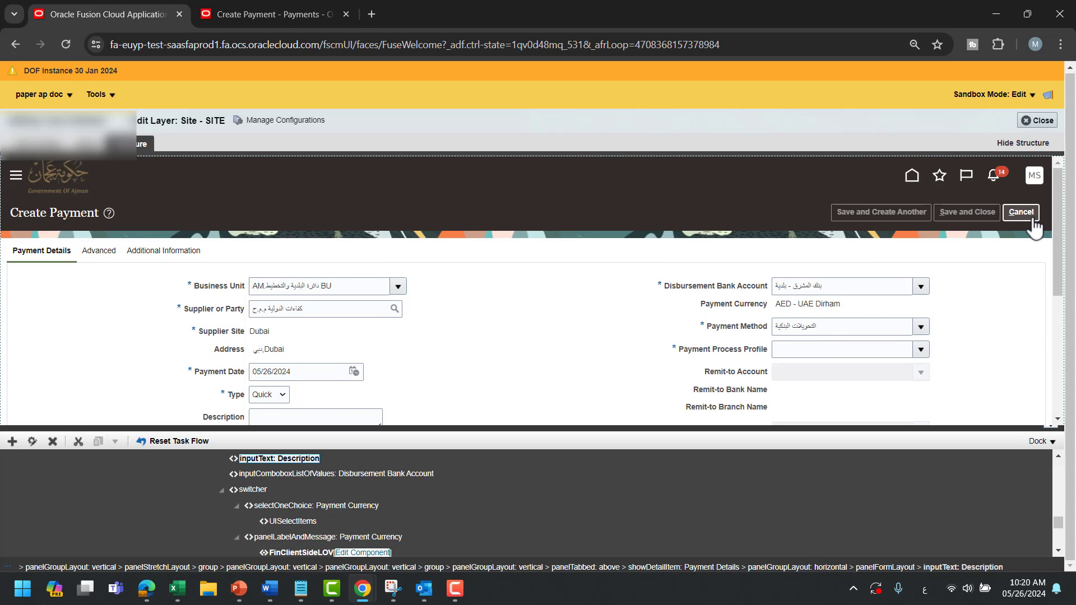
# Close the page editor and leave the paper ap doc sandbox, confirming the page refresh.
pyautogui.click(1034, 124)
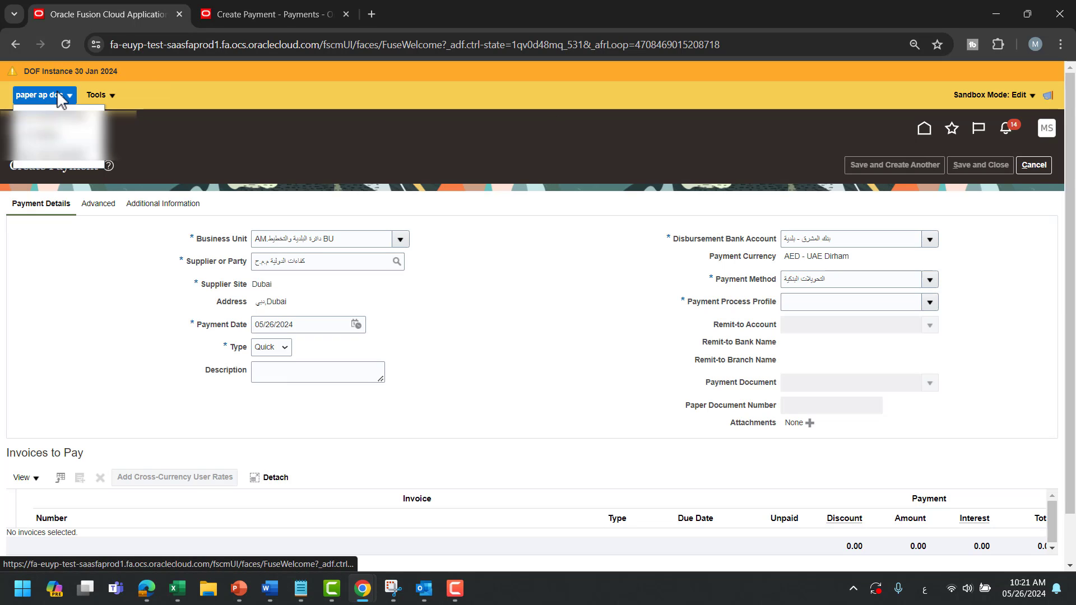
pyautogui.click(58, 93)
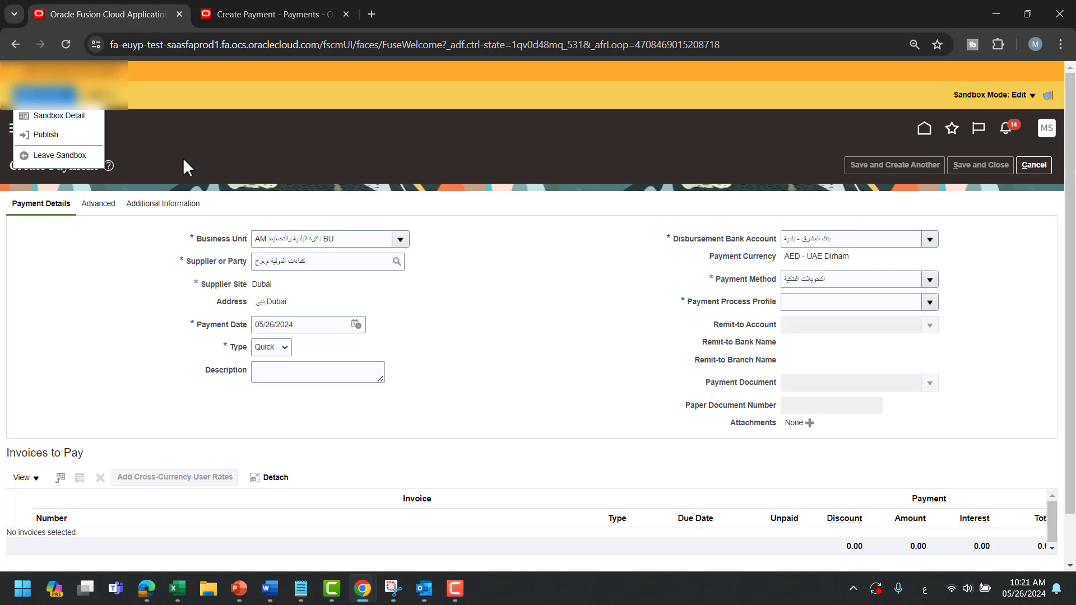
pyautogui.click(72, 159)
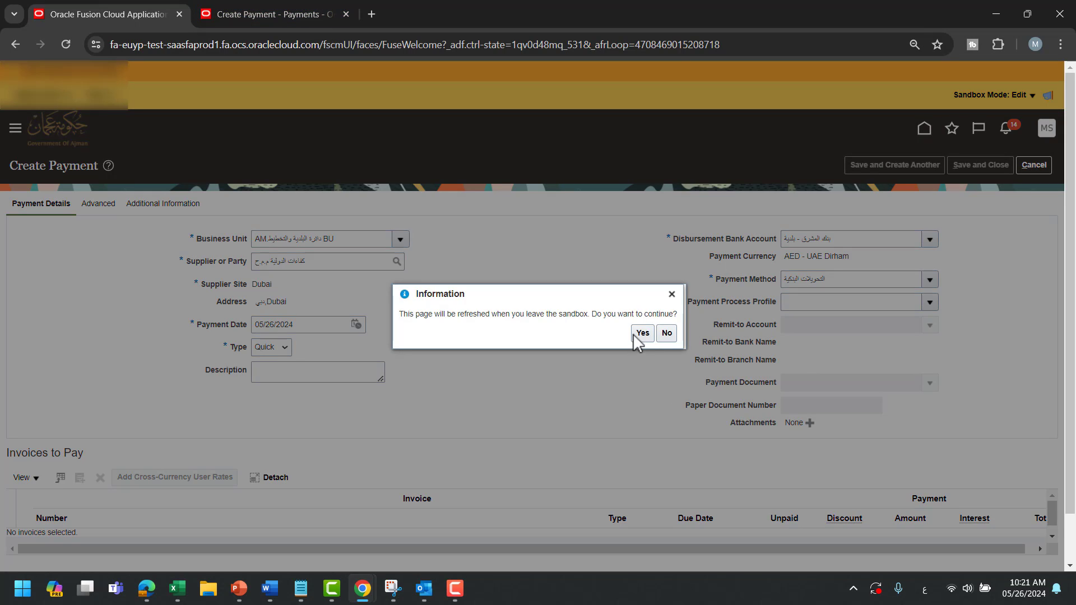
pyautogui.click(641, 334)
# Try to set the business unit to FD.دائرة المالية BU in the other open Create Payment page, closing the former sandbox page's browser tab.
pyautogui.click(241, 13)
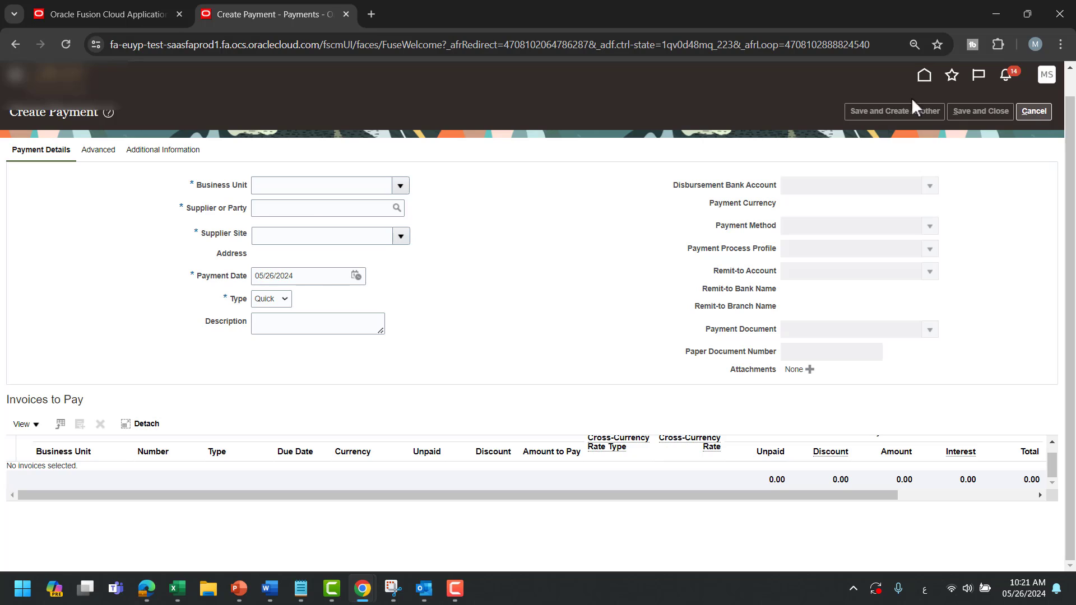
pyautogui.click(402, 186)
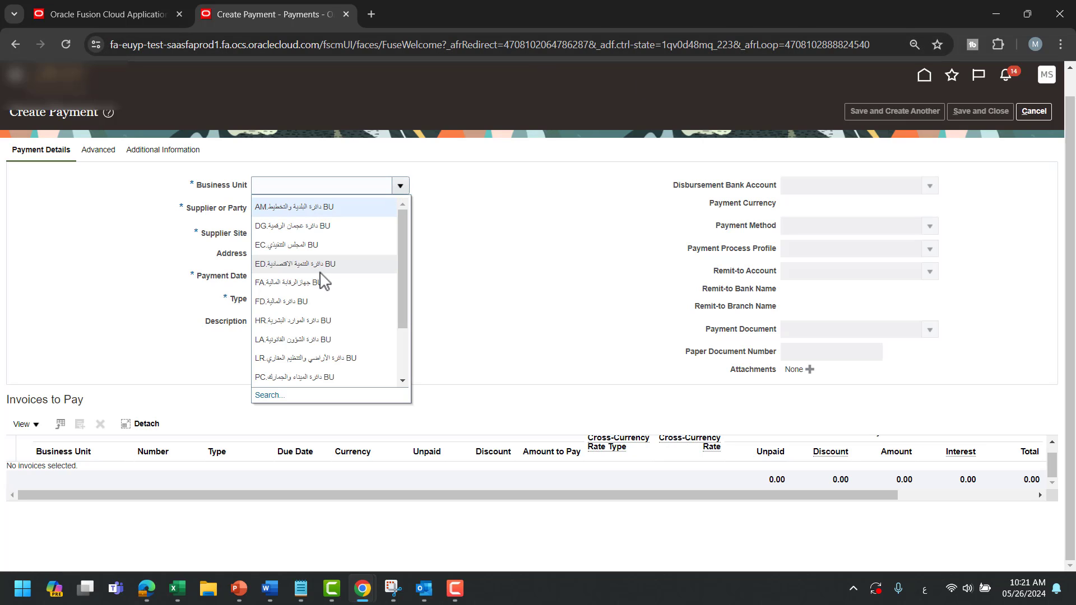
pyautogui.click(303, 306)
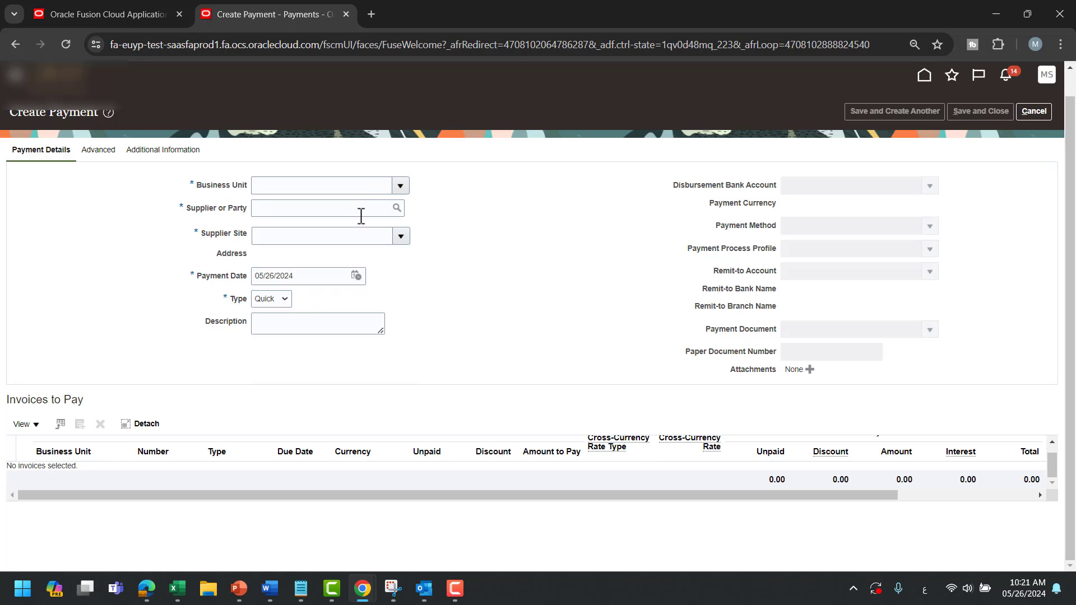
pyautogui.click(361, 216)
pyautogui.hotkey('alt', 'shift')
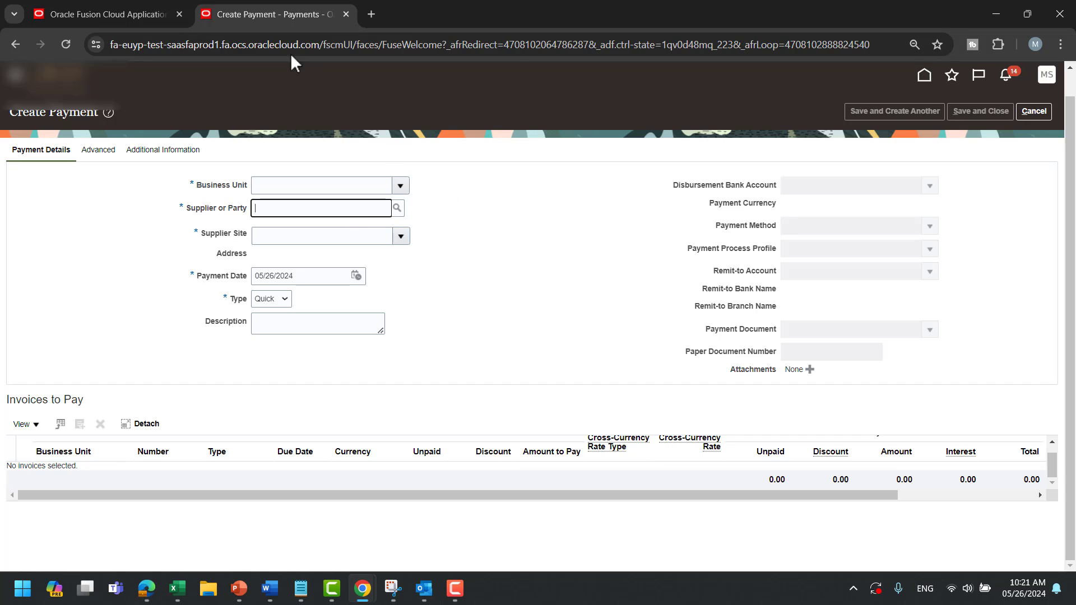
pyautogui.click(180, 15)
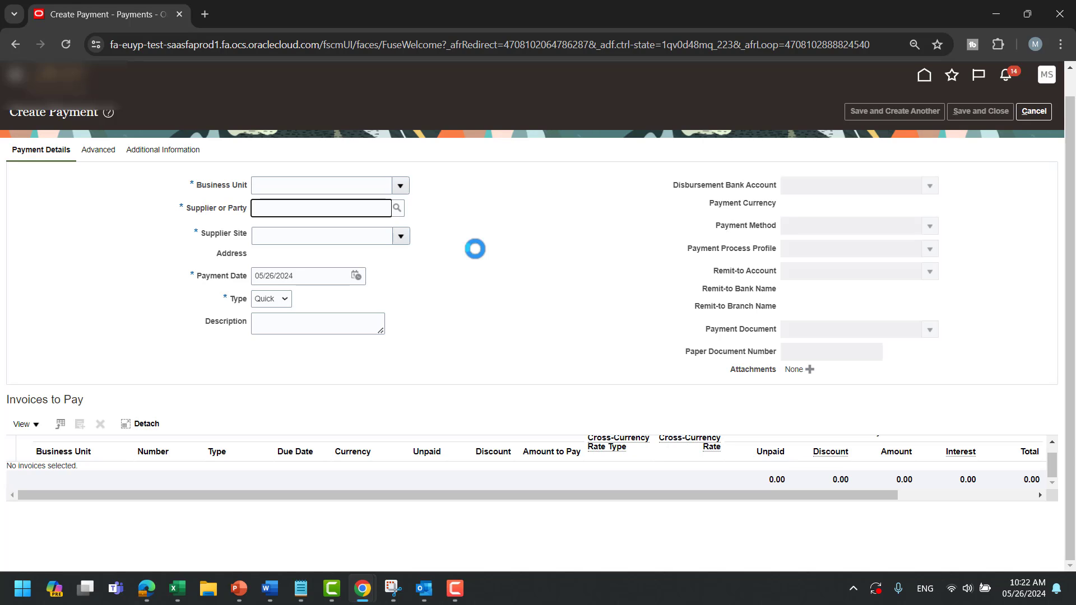
pyautogui.click(400, 186)
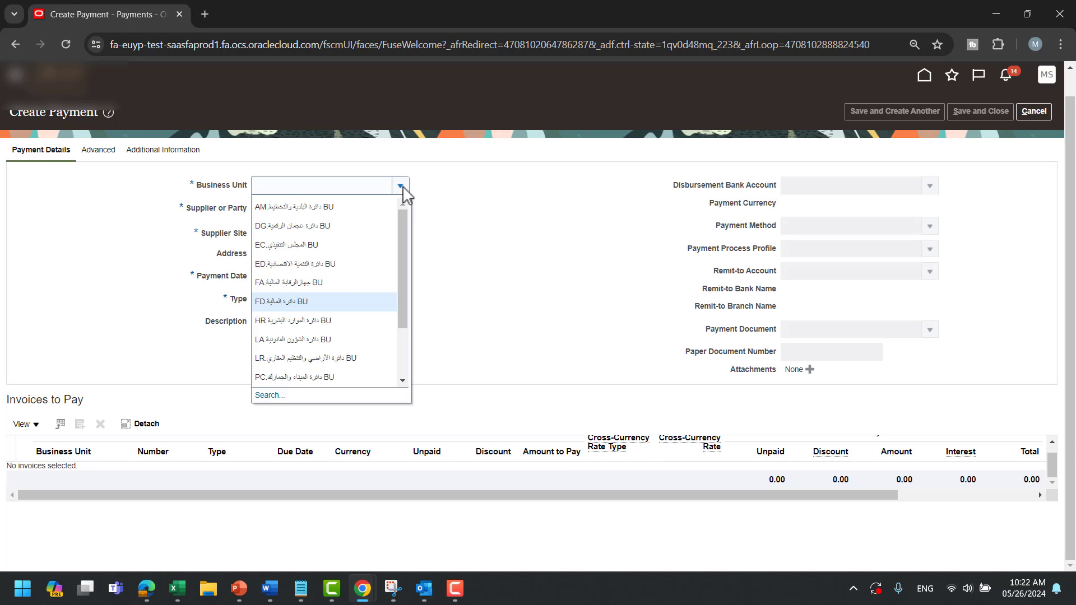
pyautogui.click(313, 305)
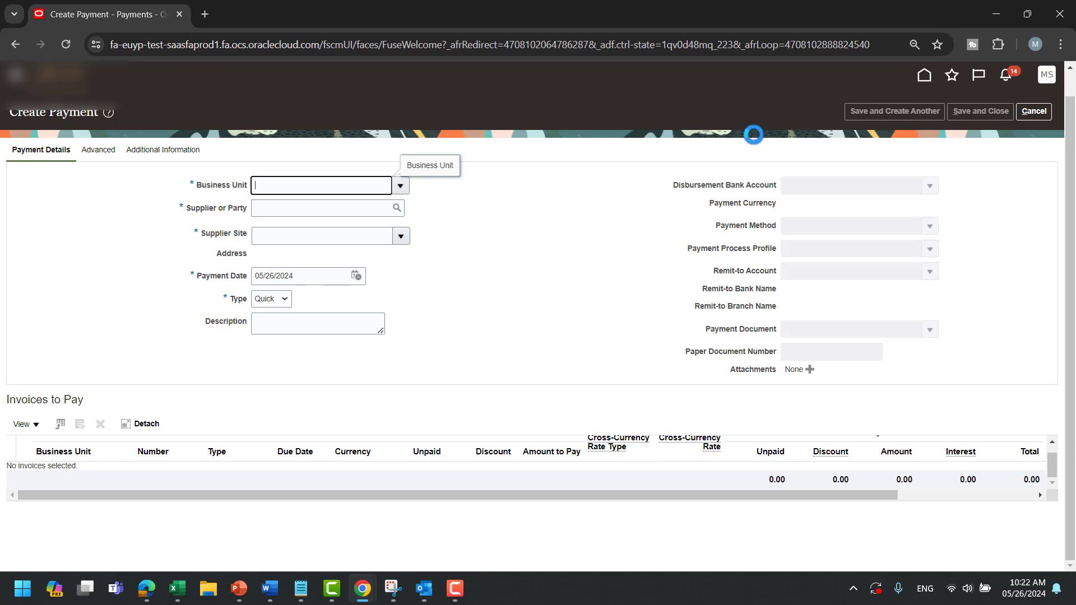
# Leave the unresponsive payment page, reload the Oracle Fusion test instance in a new browser tab, and close the old tab.
pyautogui.click(926, 79)
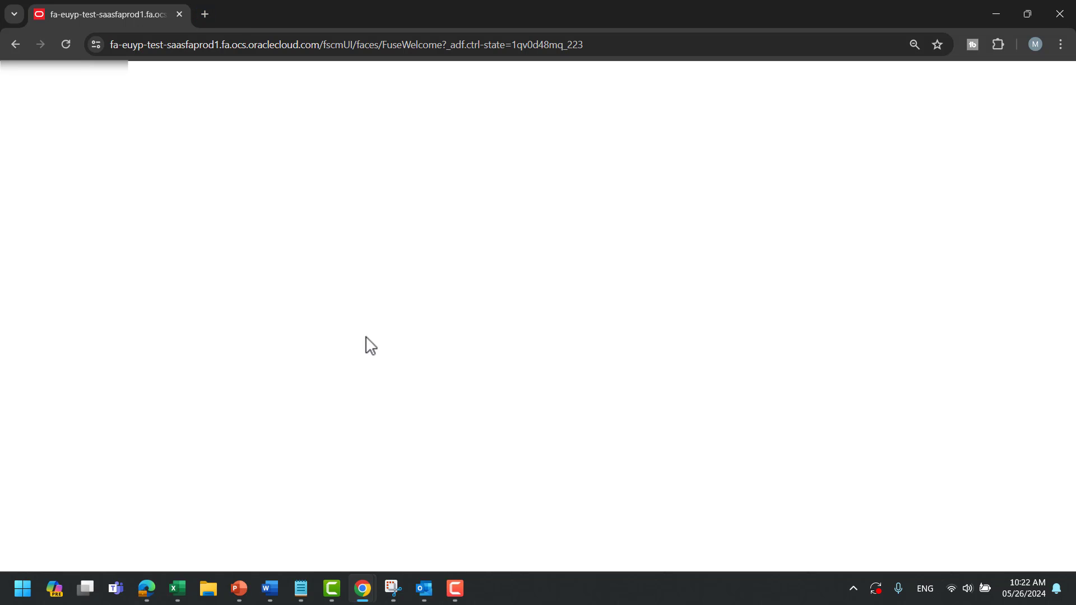
pyautogui.click(205, 15)
pyautogui.click(145, 7)
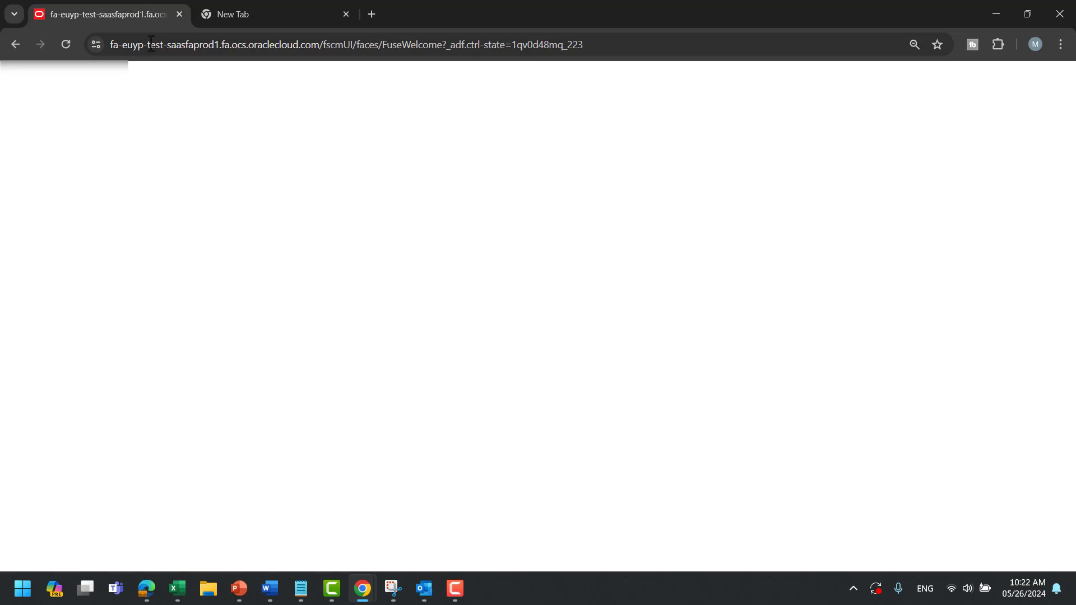
pyautogui.click(150, 44)
pyautogui.hotkey('ctrl', 'a')
pyautogui.press('Return')
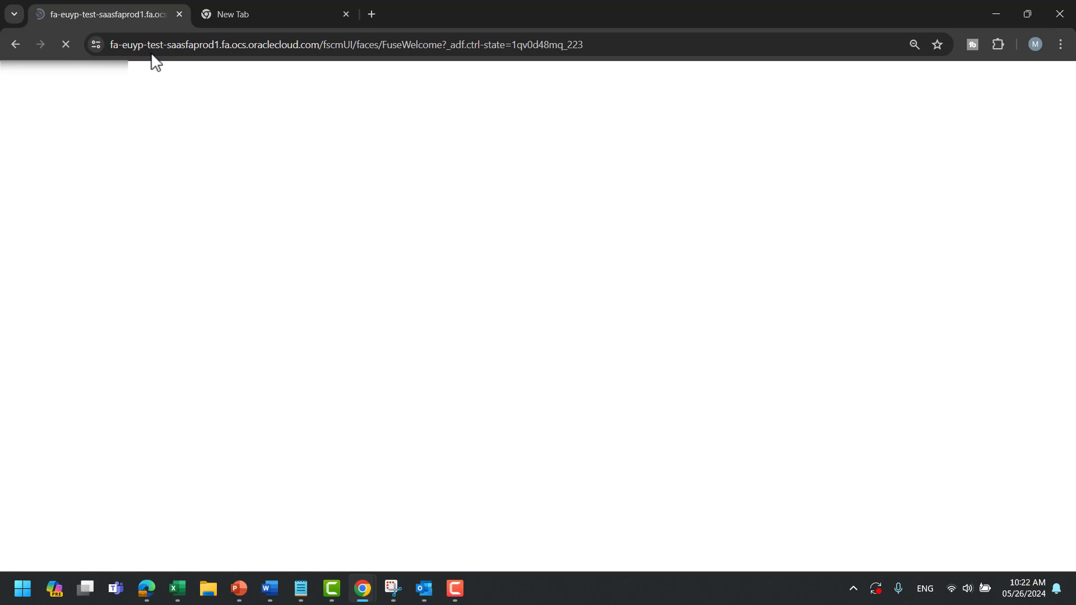
pyautogui.click(270, 5)
pyautogui.write('test')
pyautogui.press('Return')
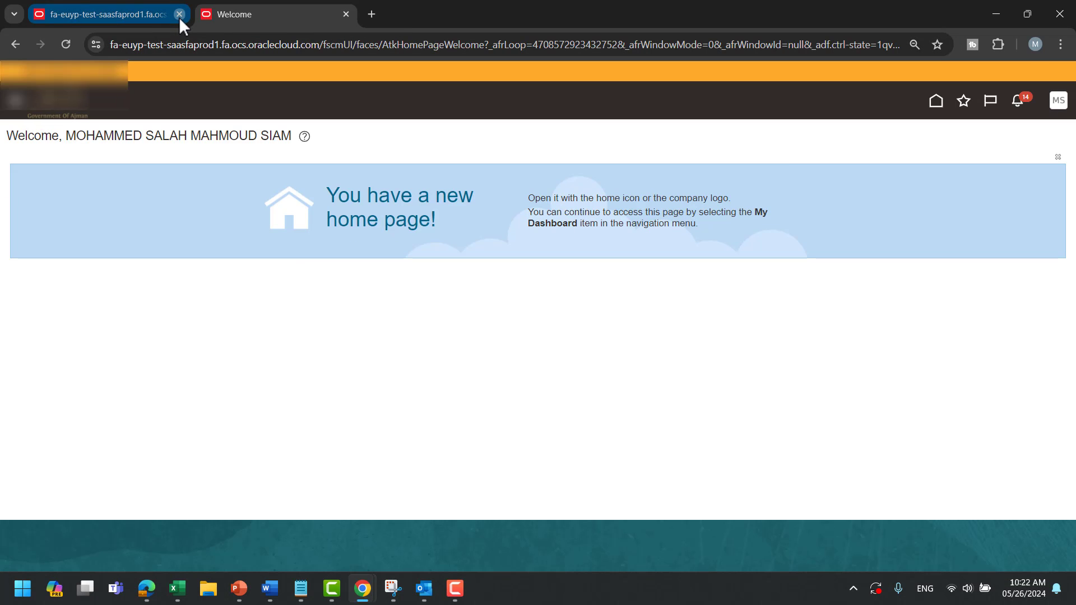
pyautogui.click(179, 14)
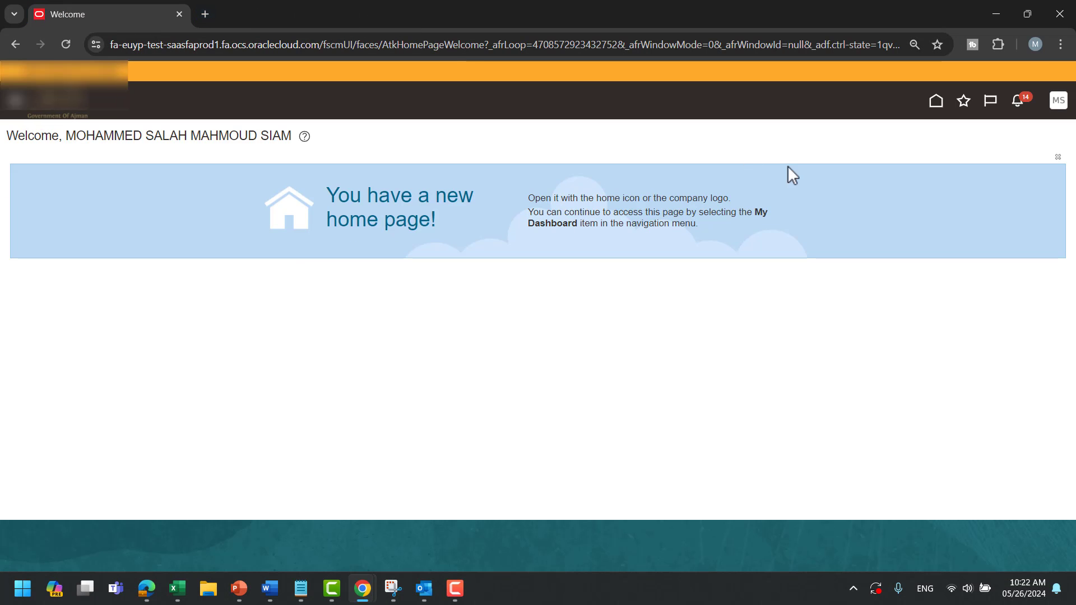
# Start a new payment from the Payments work area and set its business unit to FD.دائرة المالية BU.
pyautogui.click(935, 102)
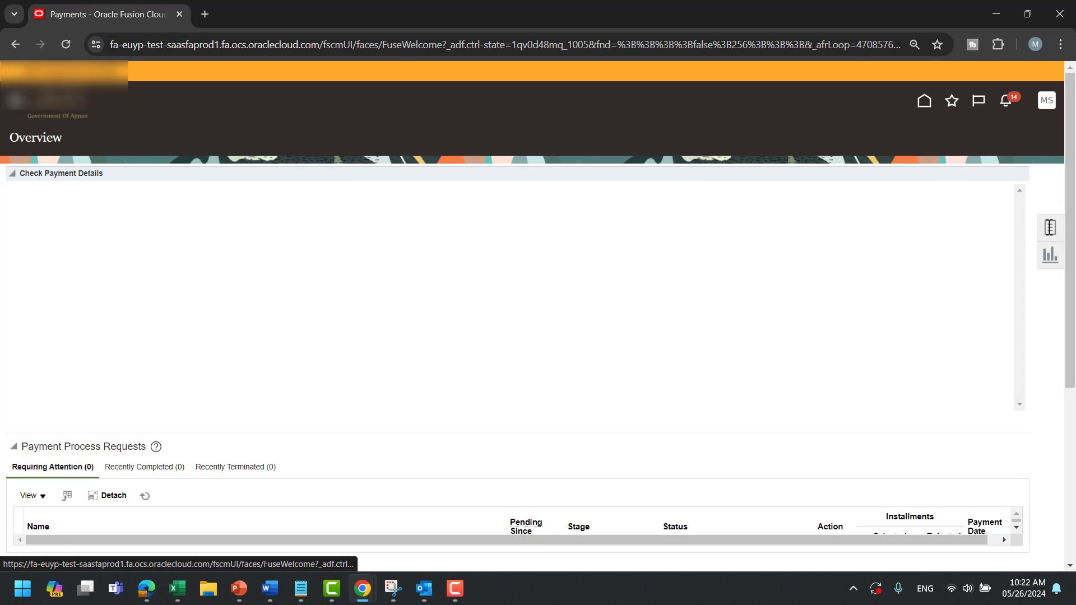
pyautogui.click(1050, 228)
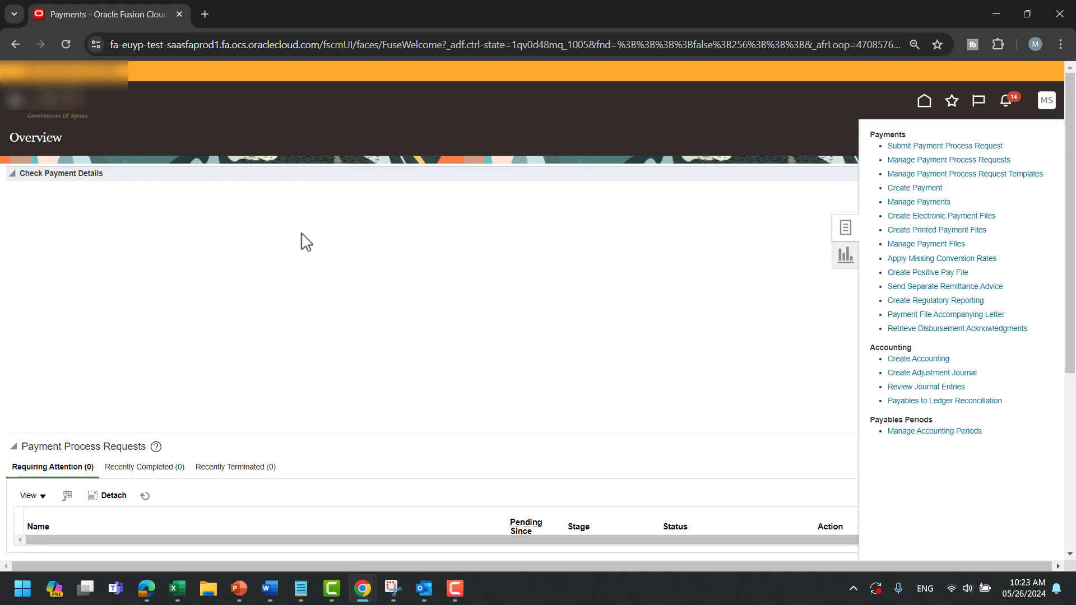
pyautogui.click(402, 211)
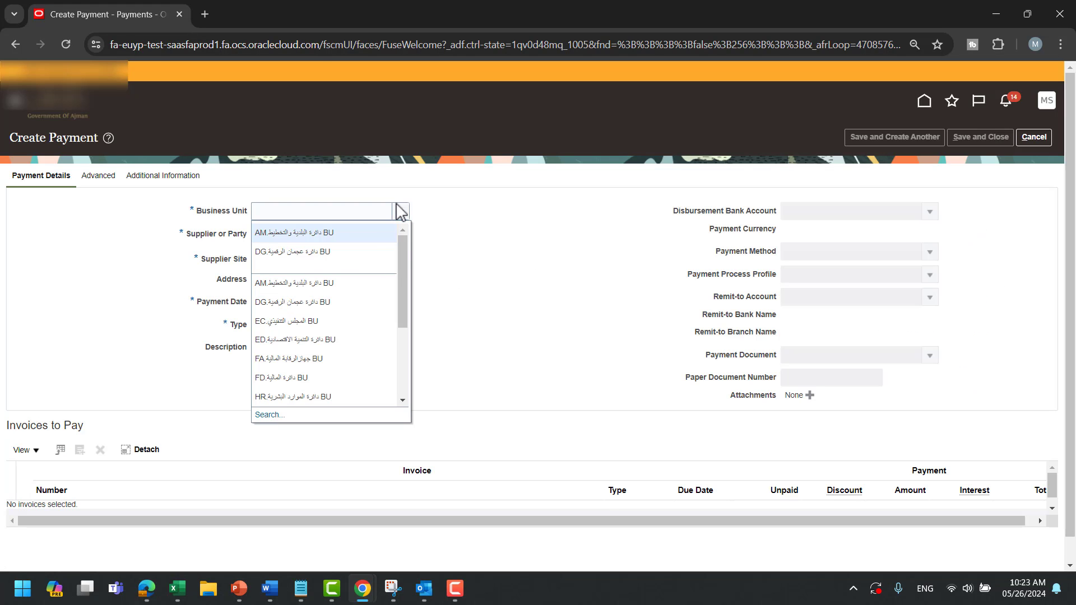
pyautogui.click(289, 377)
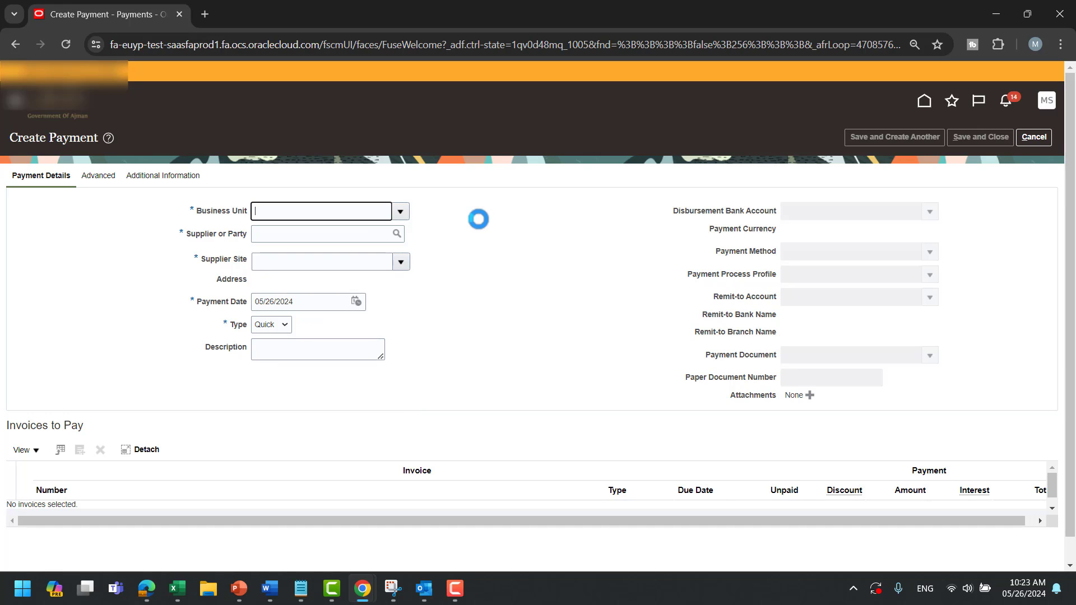
# Set the supplier to Petty Cash Supplier and the payment type to Refund.
pyautogui.click(354, 236)
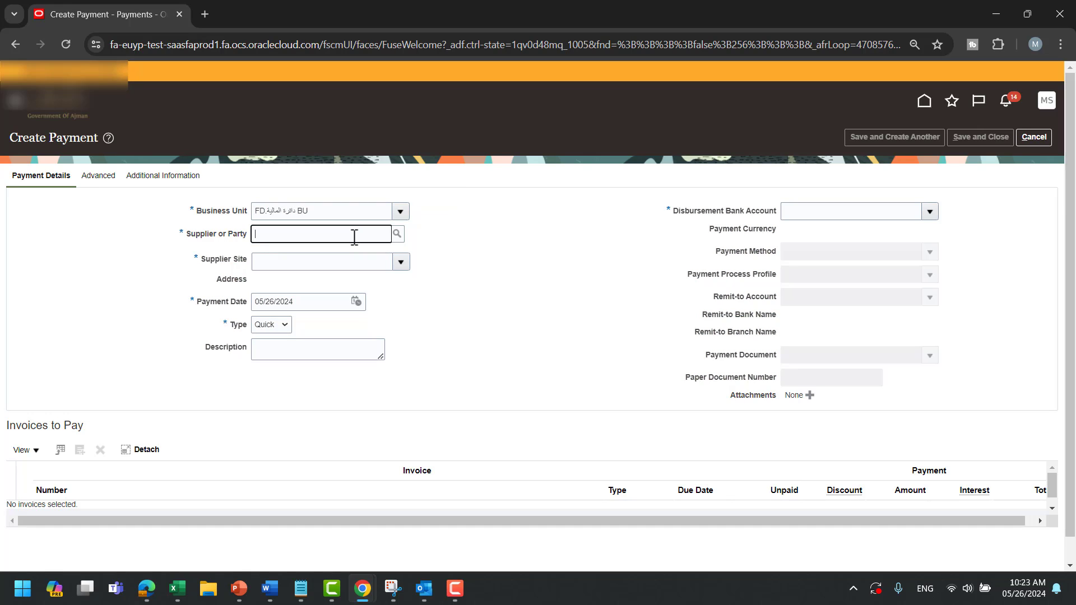
pyautogui.press('Tab')
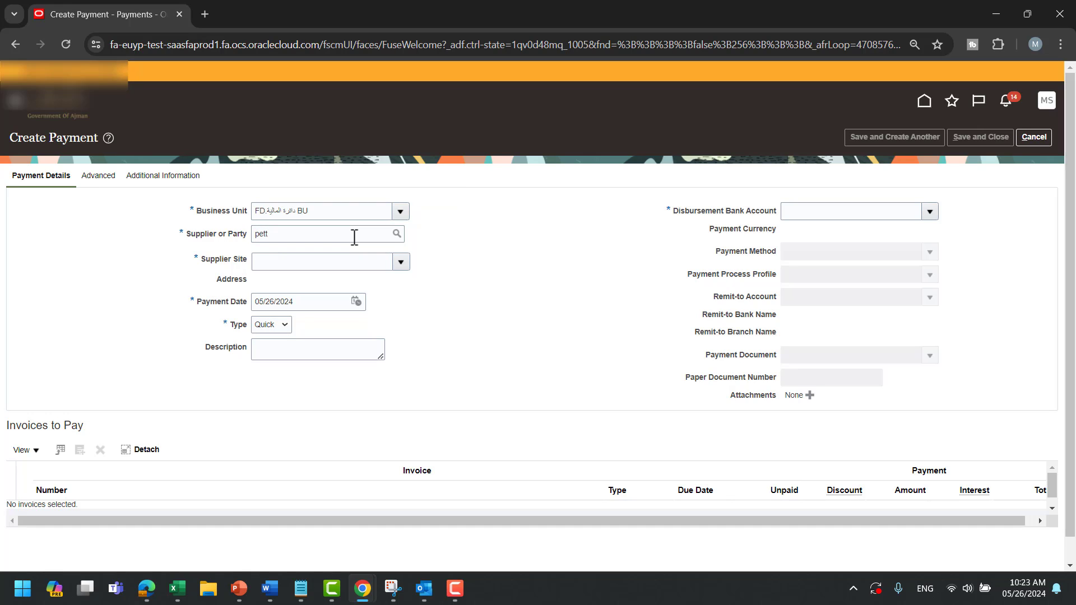
pyautogui.click(284, 323)
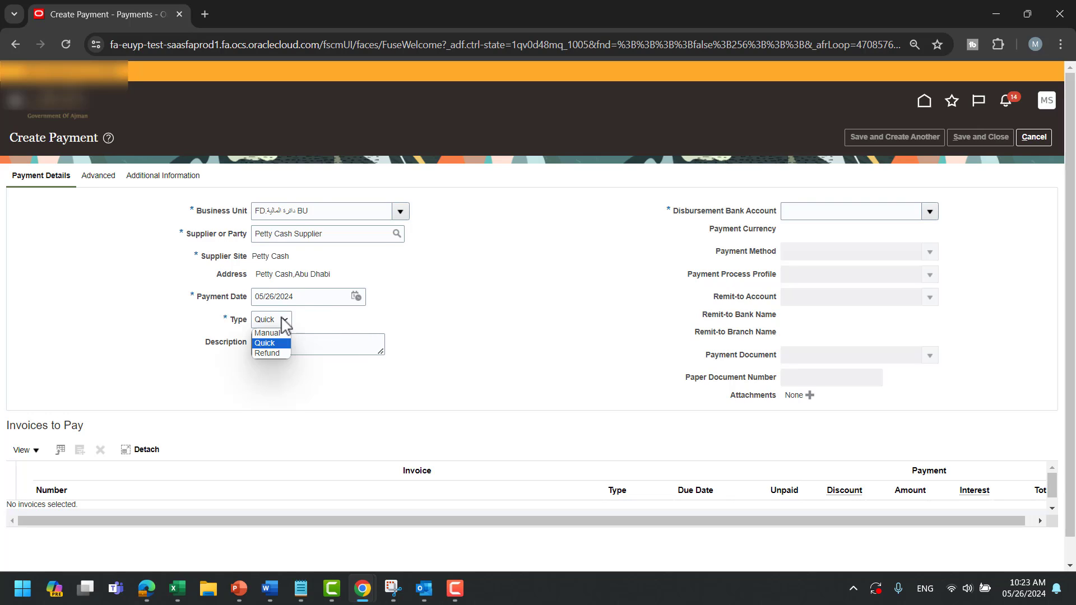
pyautogui.click(269, 354)
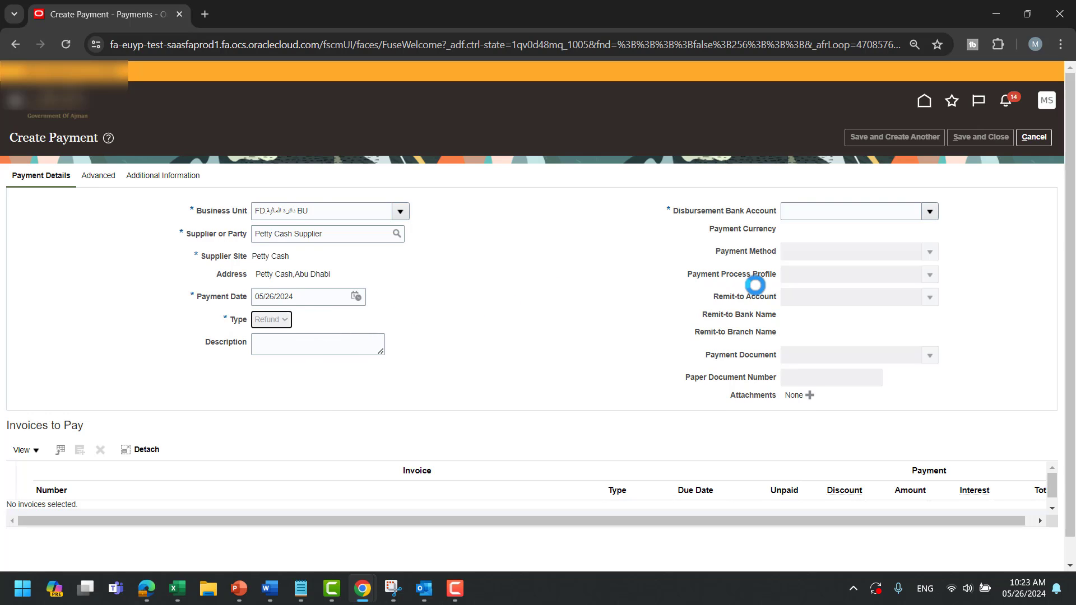
# Enter 11111 as the paper document number and choose دبي الإسلامي – مدفوعات as the disbursement bank account.
pyautogui.click(931, 215)
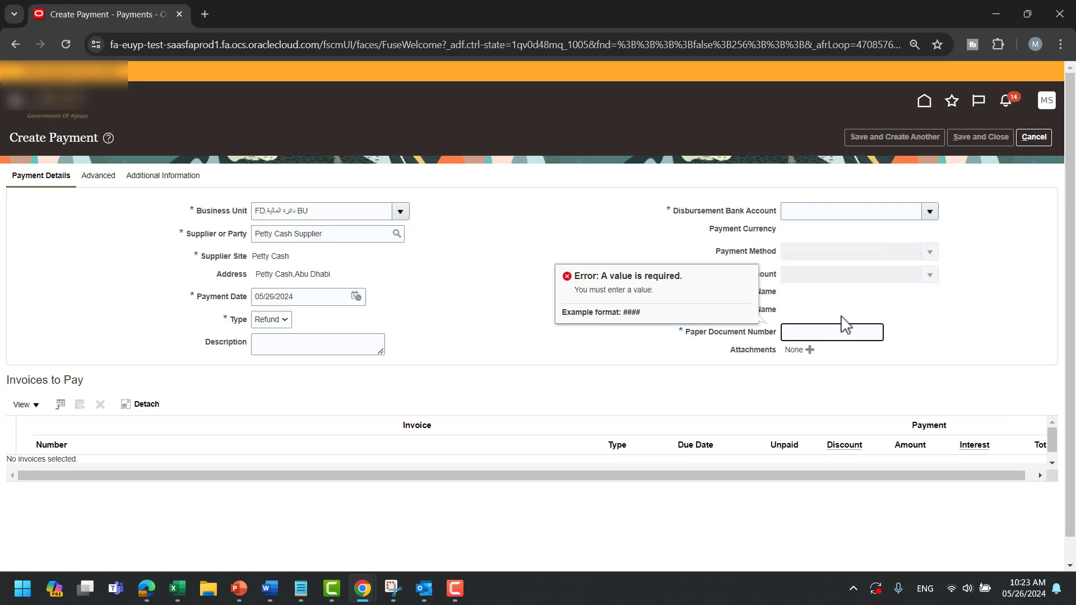
pyautogui.click(825, 330)
pyautogui.write('11111')
pyautogui.click(929, 212)
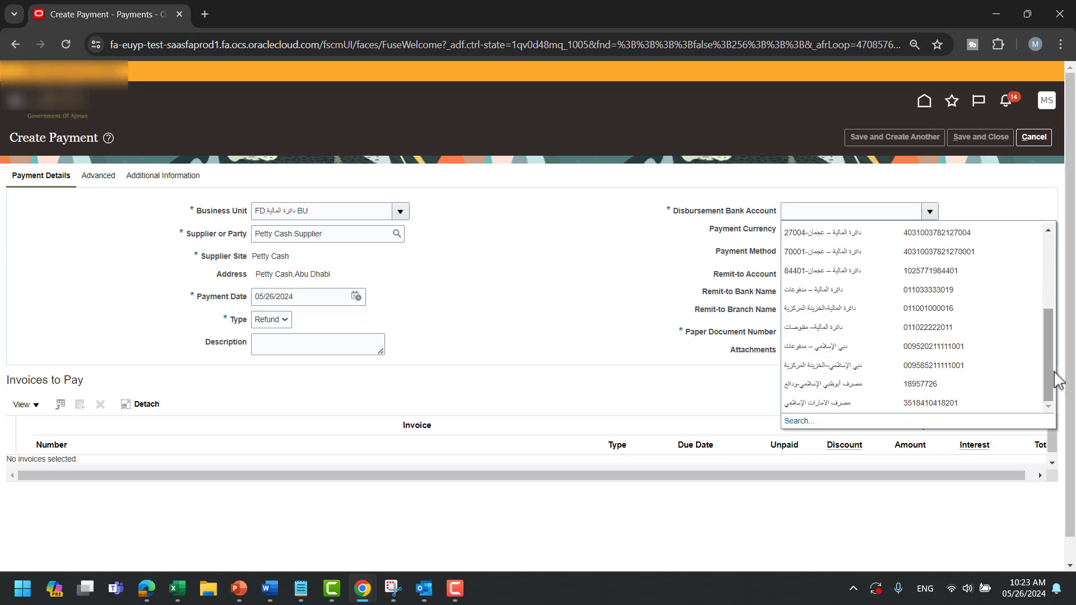
pyautogui.click(1049, 376)
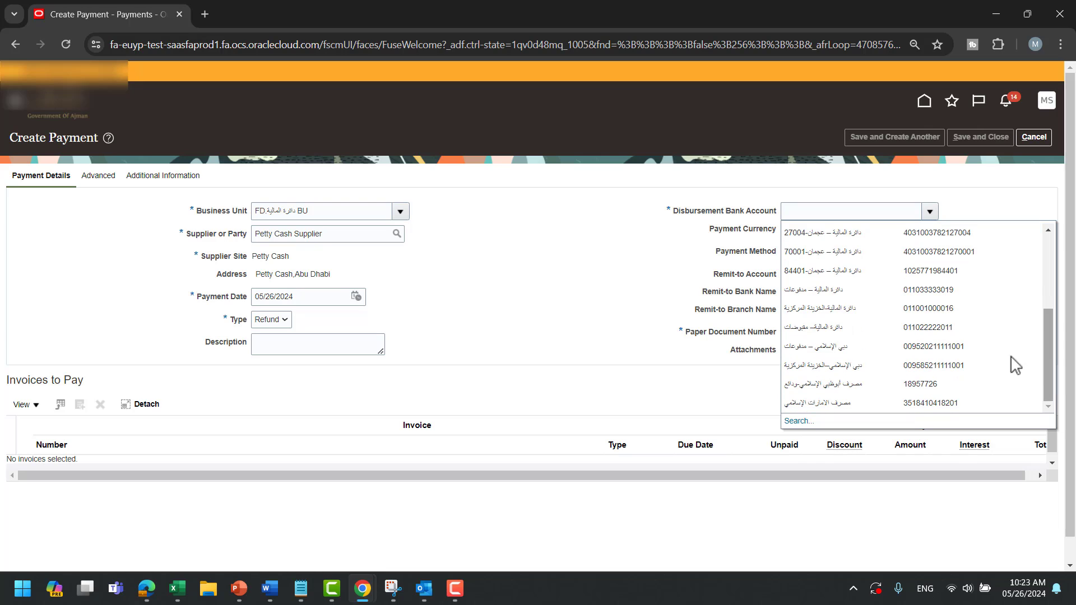
pyautogui.click(890, 353)
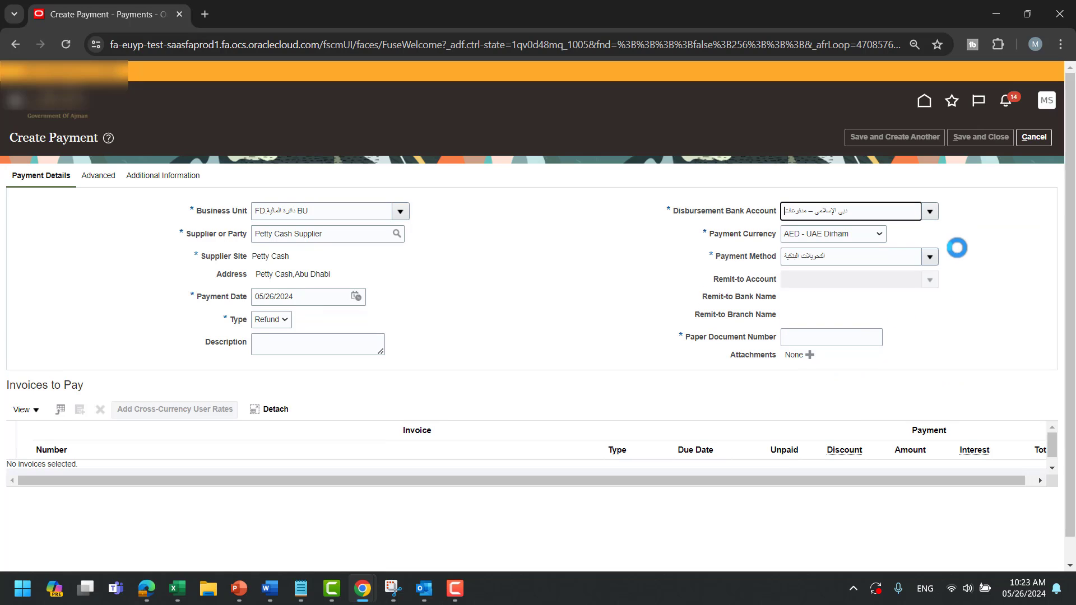
# Set the refund's payment method to Check and its paper document number to 9999.
pyautogui.click(933, 258)
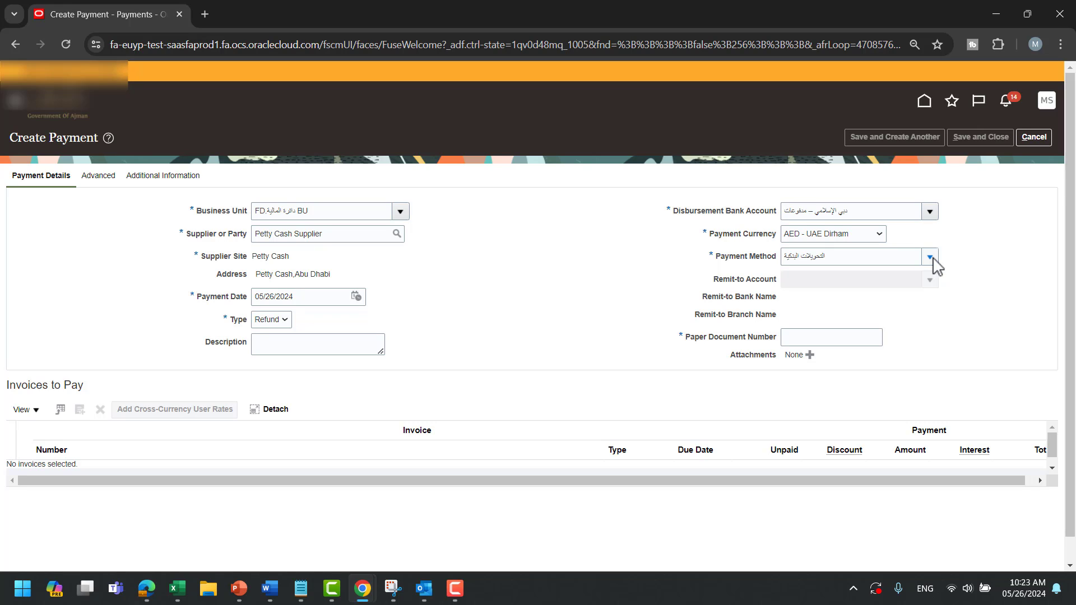
pyautogui.click(843, 337)
pyautogui.write('5555')
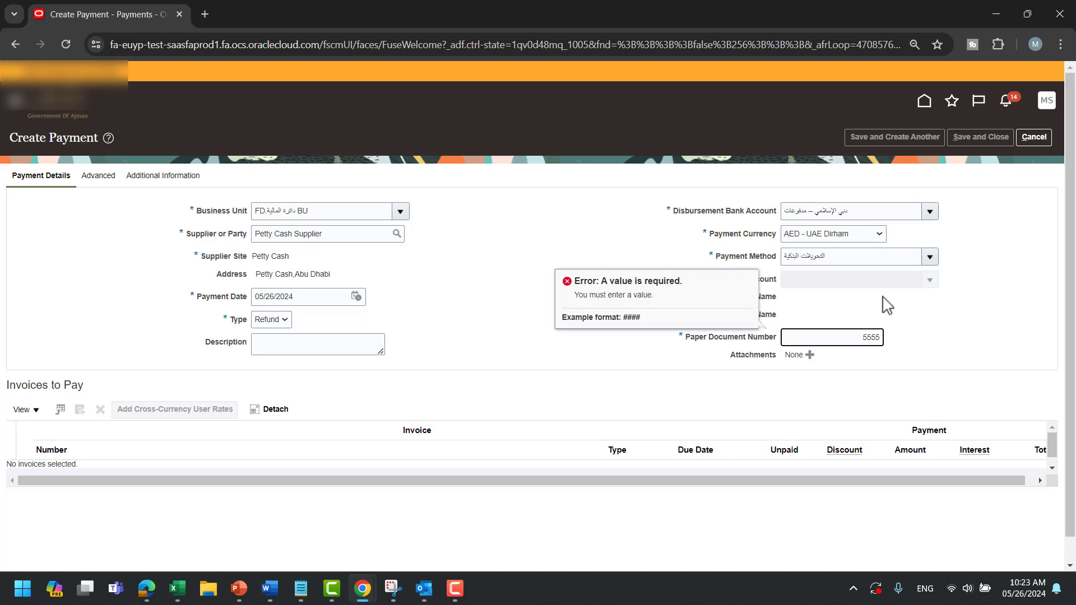
pyautogui.click(929, 258)
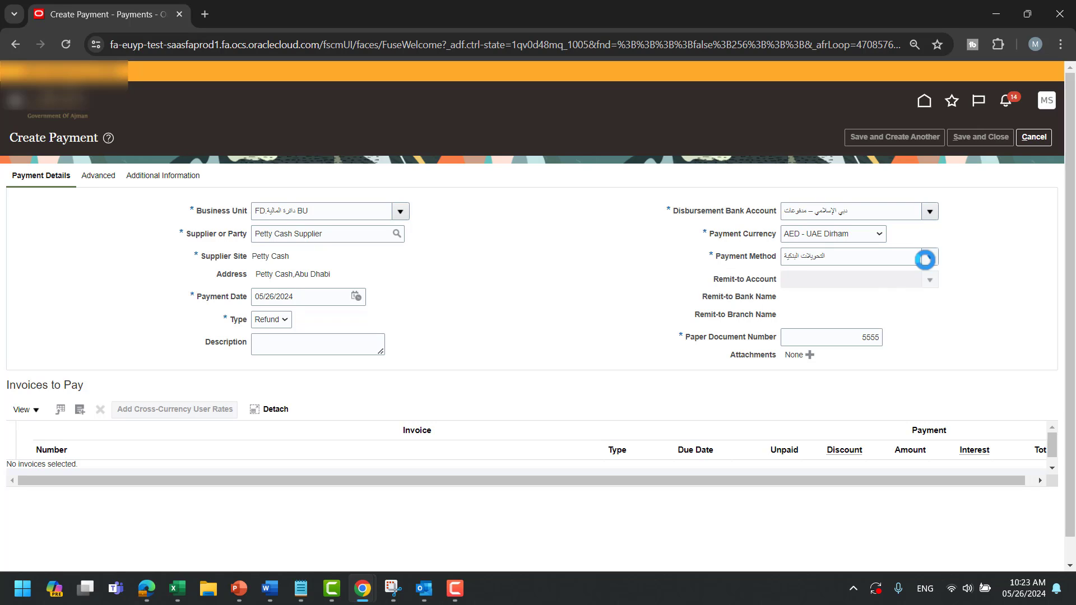
pyautogui.click(894, 279)
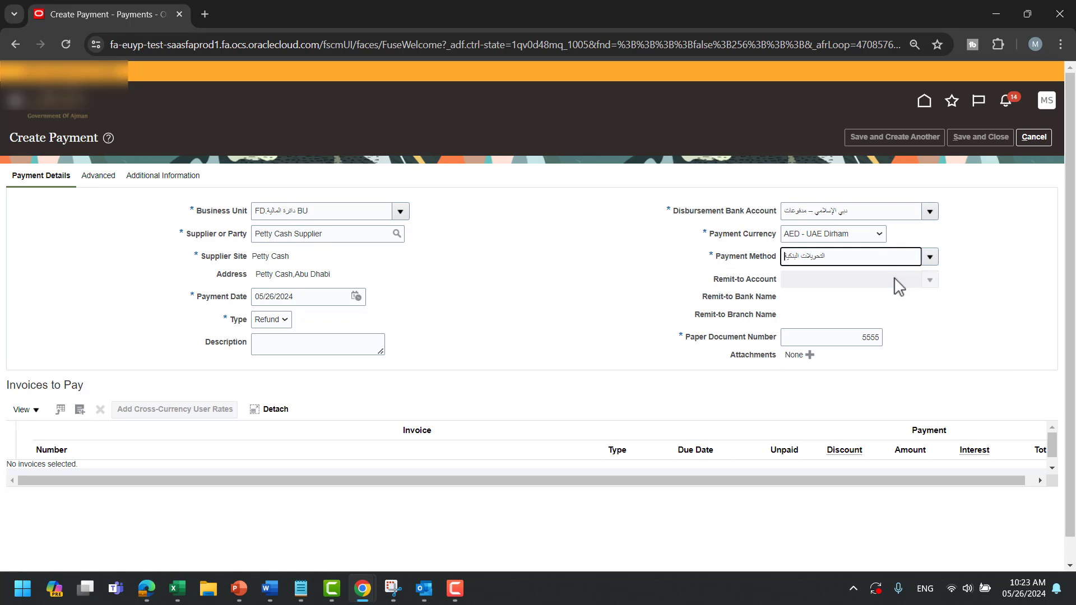
pyautogui.click(854, 336)
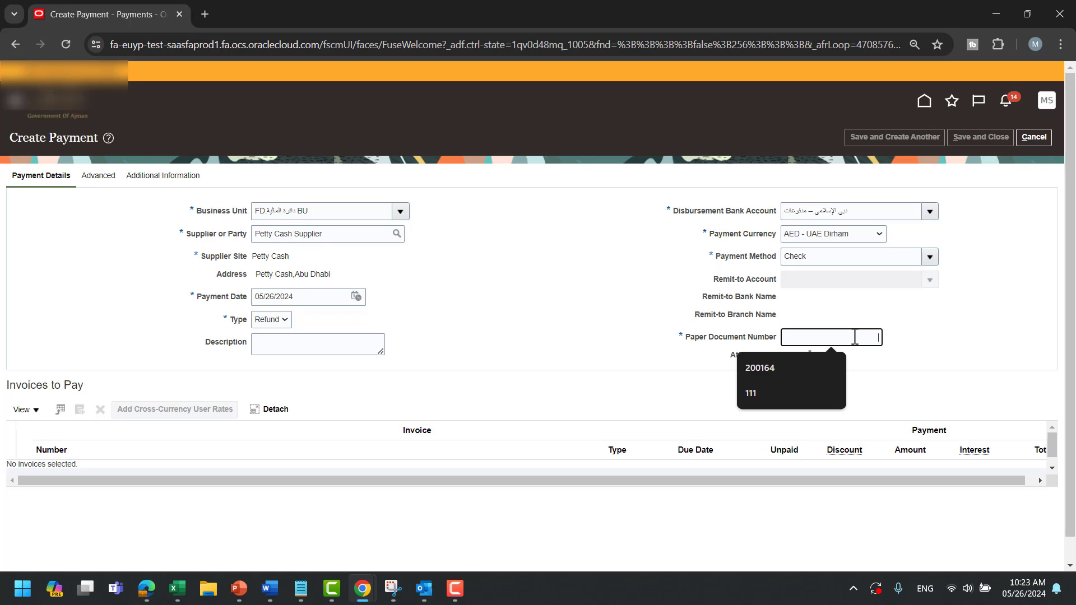
pyautogui.write('9999')
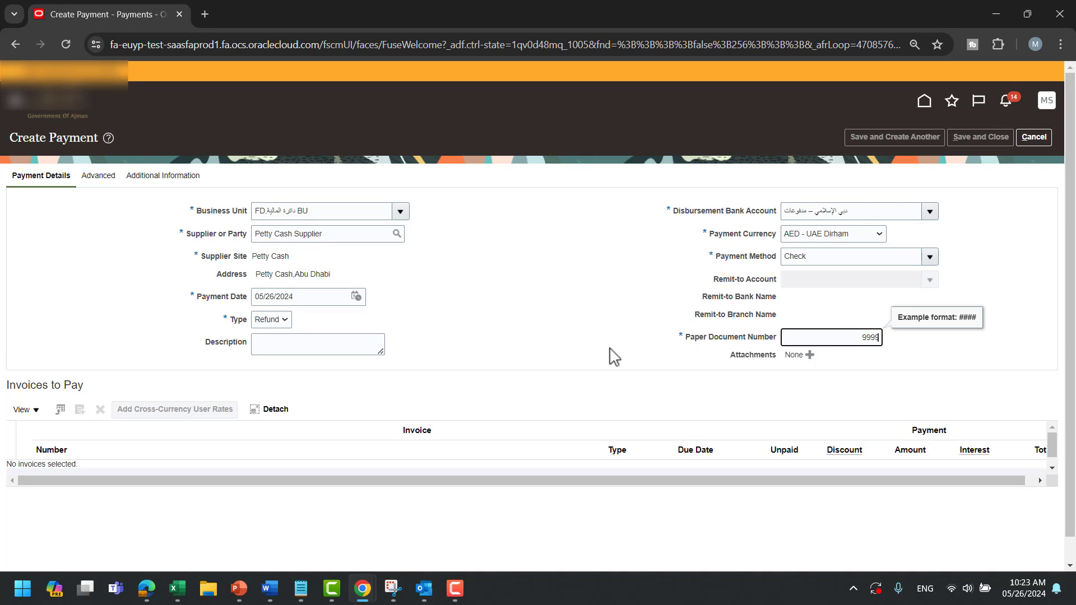
pyautogui.click(609, 348)
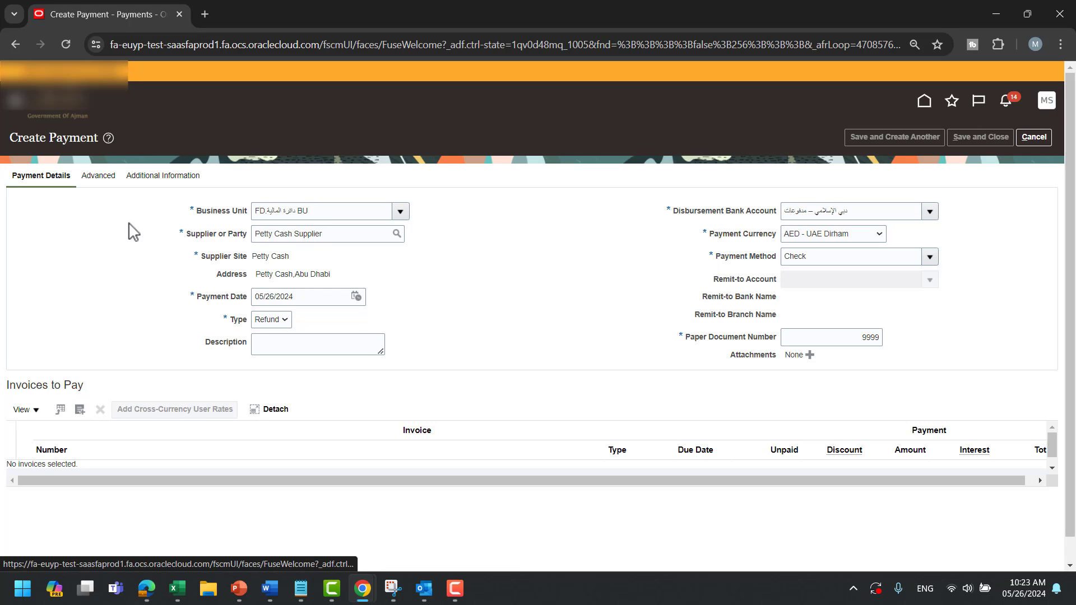
# Enter "ref pay" as the payment reason in the payment's additional information.
pyautogui.click(150, 179)
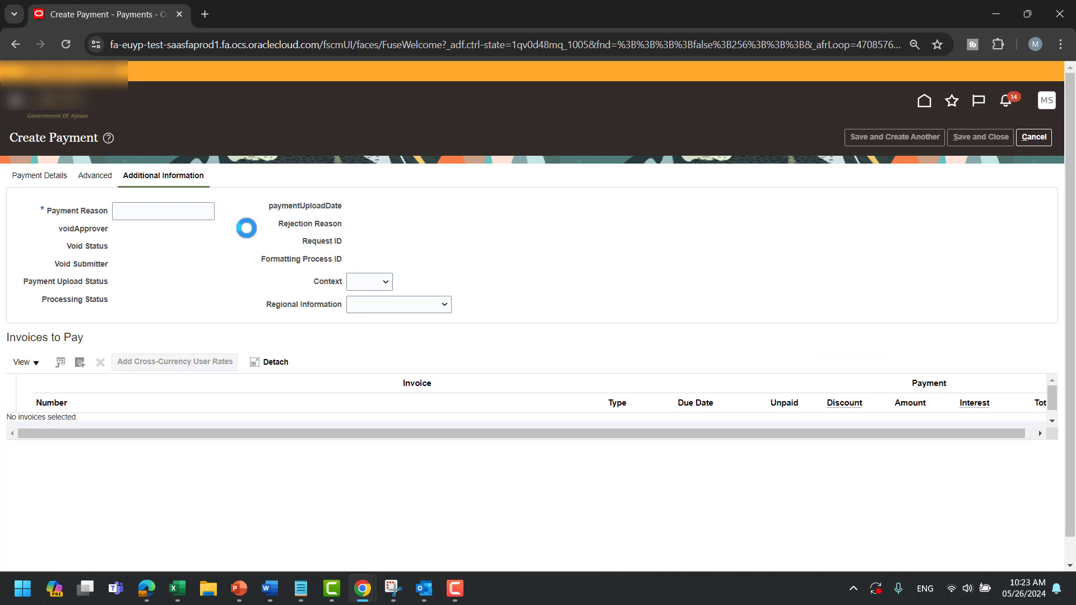
pyautogui.click(183, 219)
pyautogui.write('t')
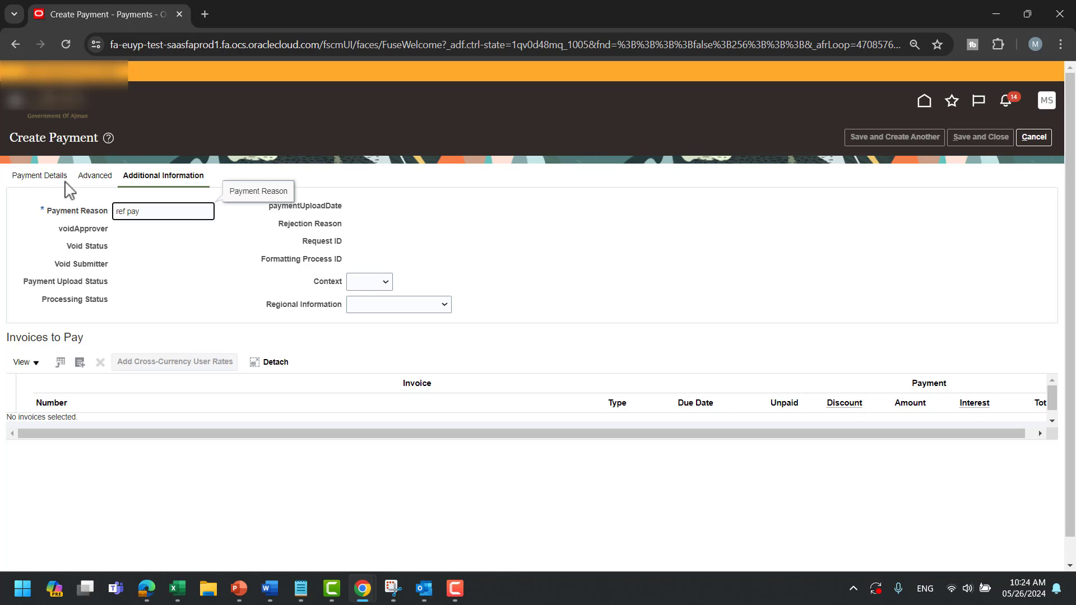
# Add debit memo -100 to the invoices to pay, and save and close the refund payment.
pyautogui.click(80, 364)
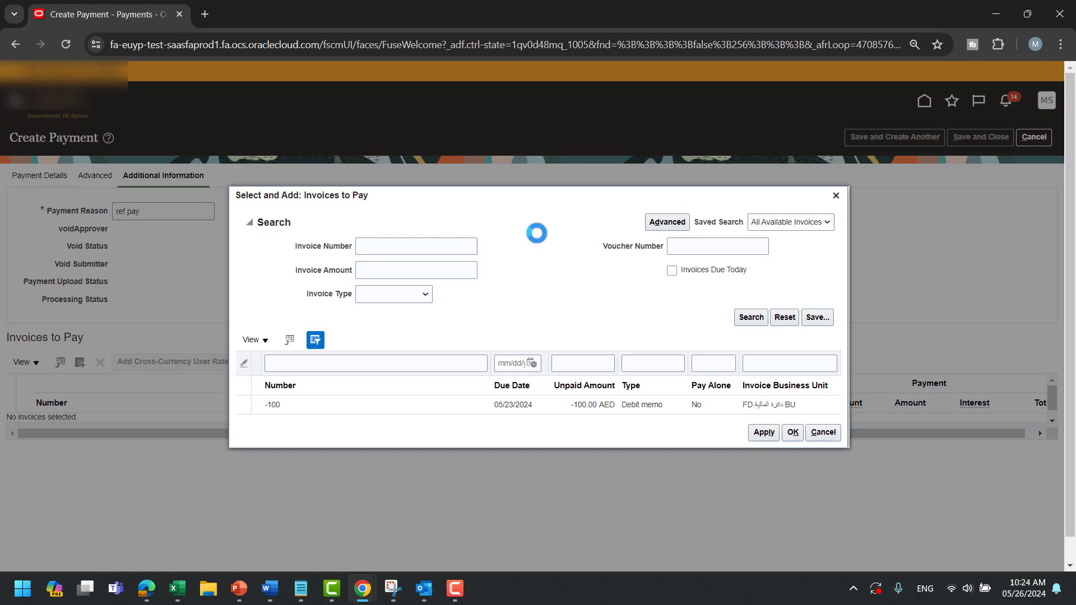
pyautogui.click(398, 399)
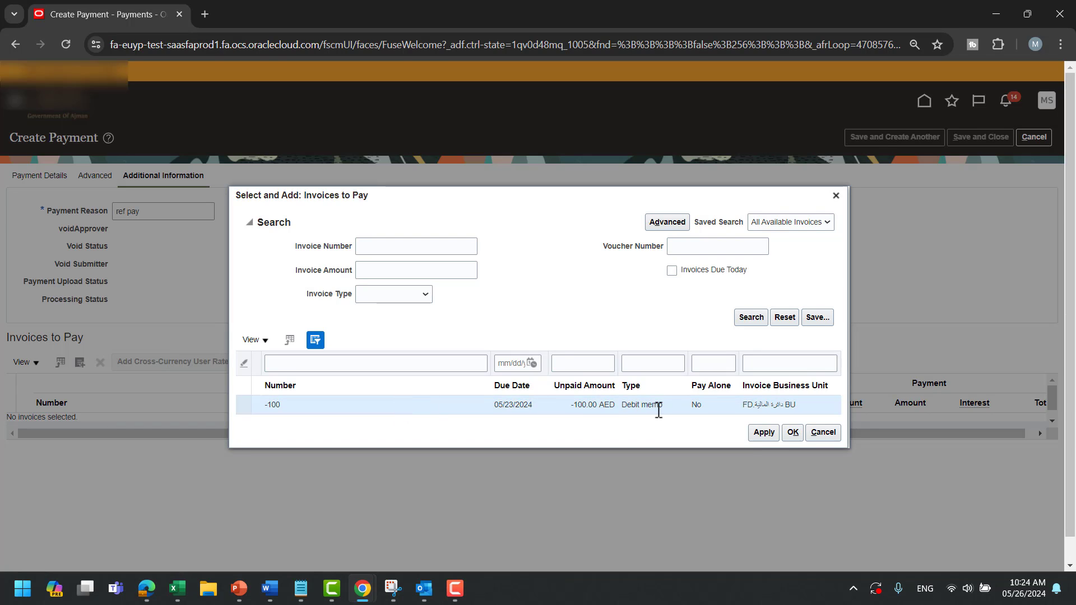
pyautogui.click(793, 432)
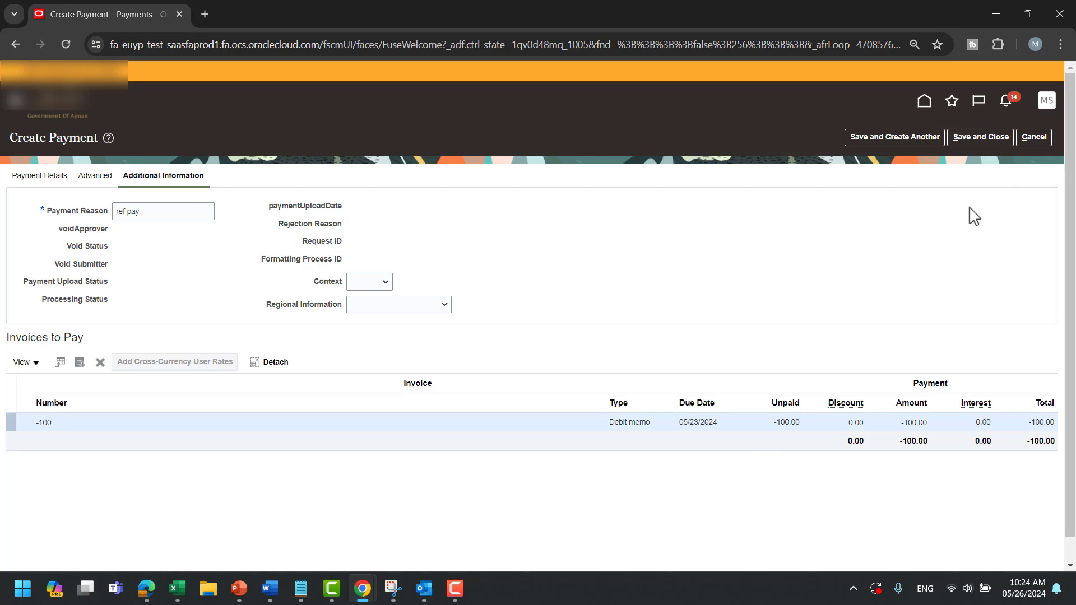
pyautogui.click(973, 139)
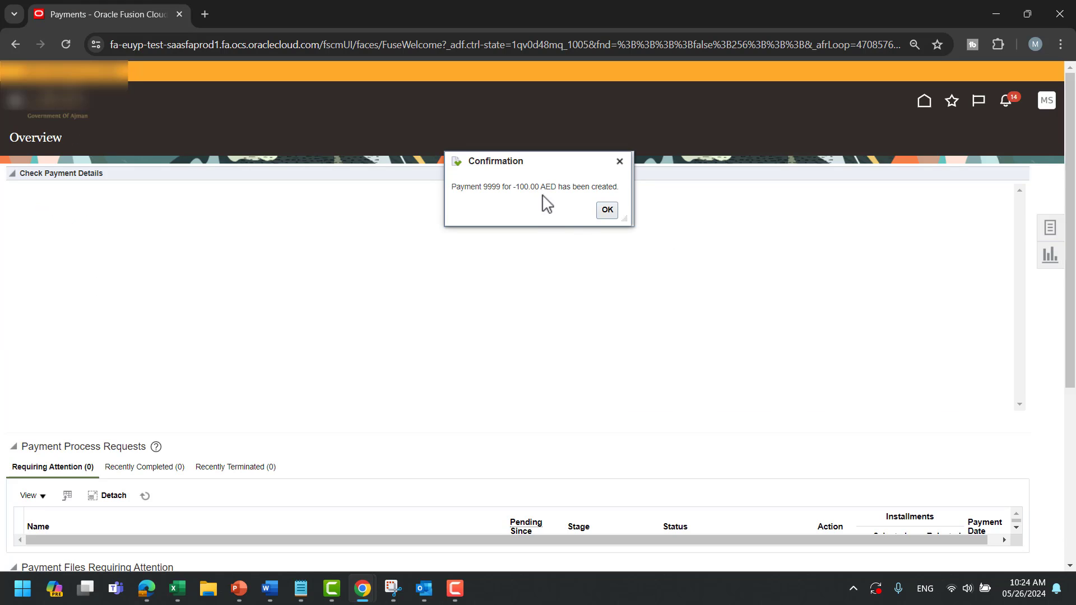
pyautogui.click(607, 211)
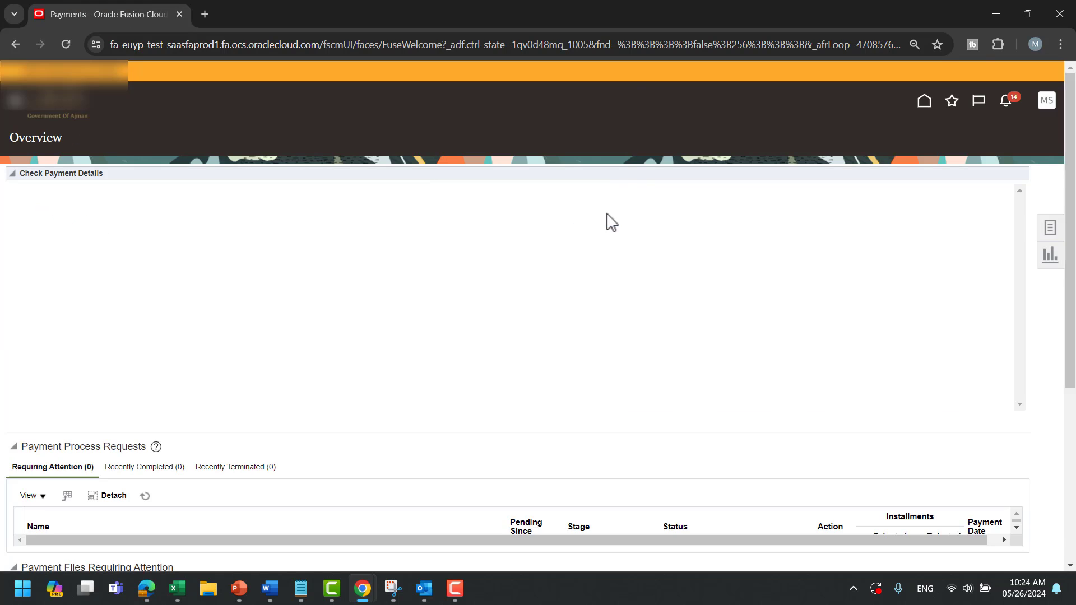
# Switch to the Book1 workbook in Excel and review the case 3 notes on refunding the remaining prepayment amount.
pyautogui.hotkey('alt', 'Tab')
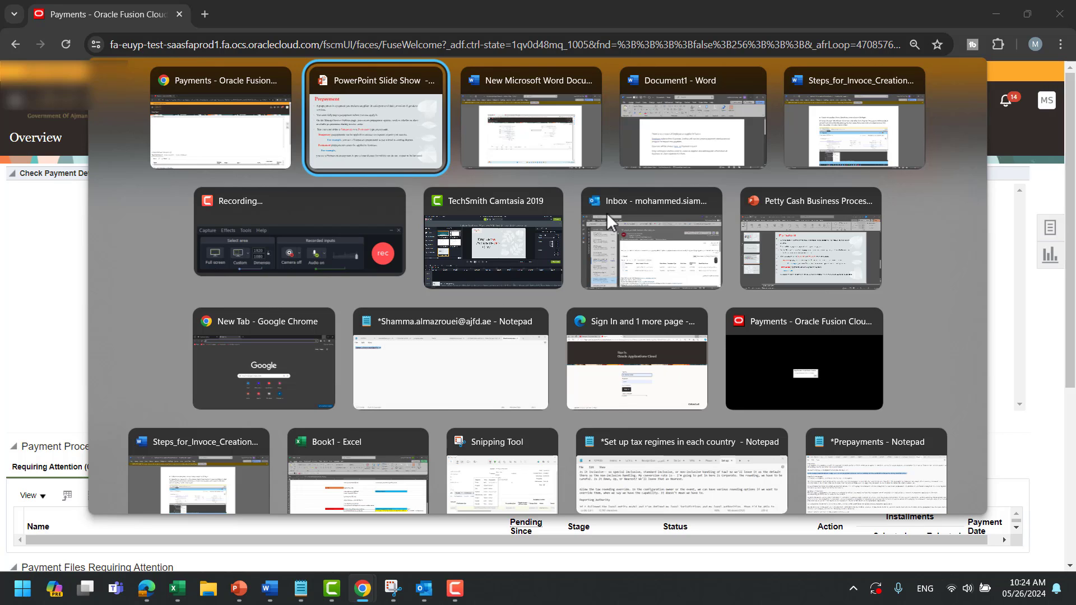
pyautogui.press('Tab')
pyautogui.press('Tab')
pyautogui.press('Tab')
pyautogui.press('Tab')
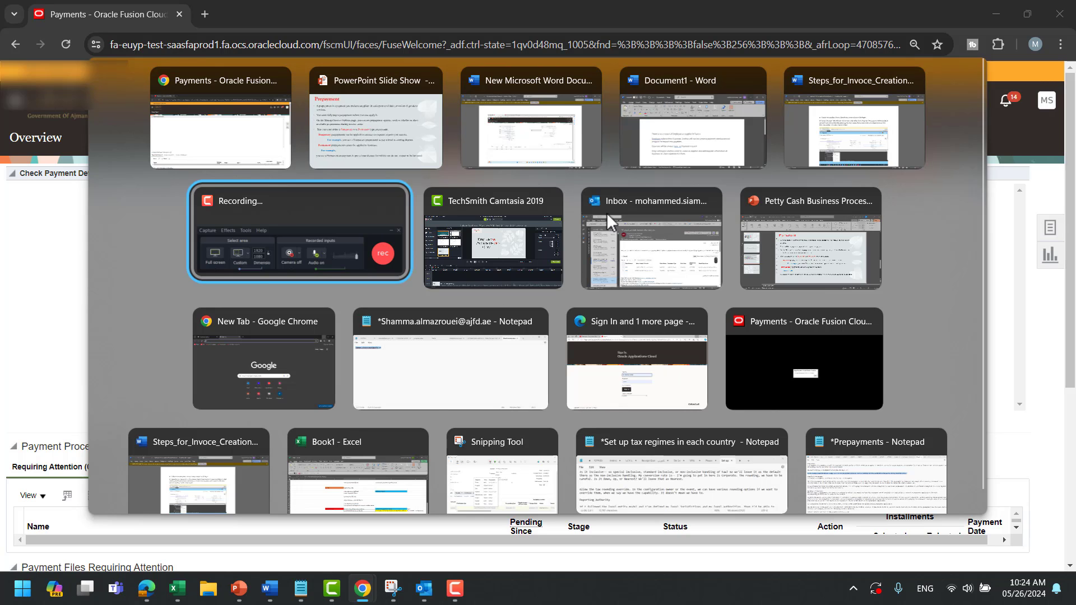
pyautogui.press('Tab')
pyautogui.press('Tab')
pyautogui.press('Tab')
pyautogui.press('Tab')
pyautogui.press('Tab')
pyautogui.press('Tab')
pyautogui.press('Tab')
pyautogui.press('Tab')
pyautogui.press('Tab')
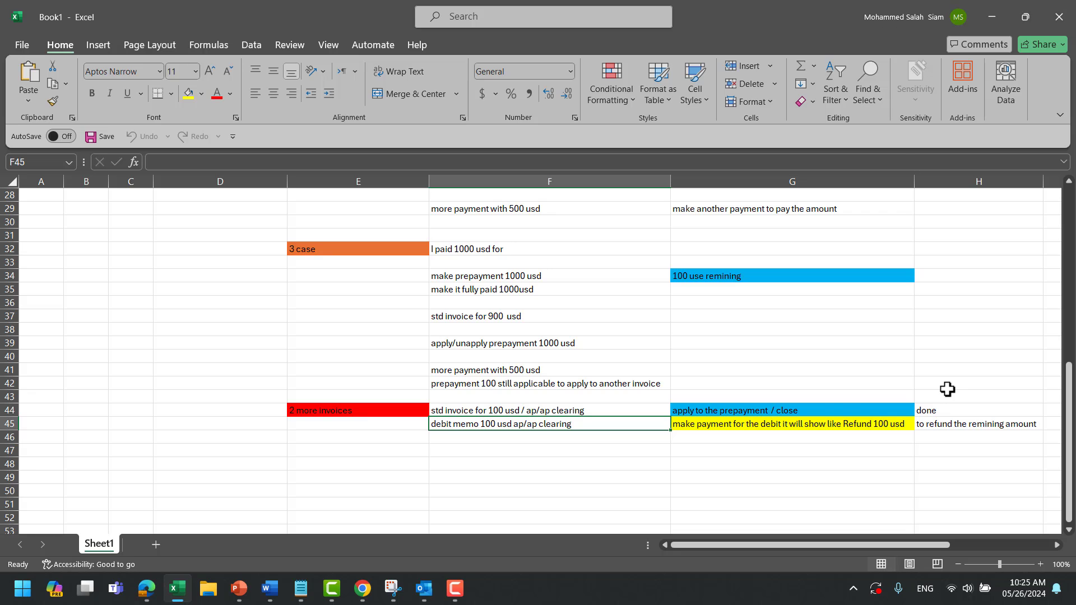
# Switch to the PowerPoint slide show and view the Prepayment slide.
pyautogui.hotkey('alt', 'Tab')
pyautogui.hotkey('alt', 'Tab')
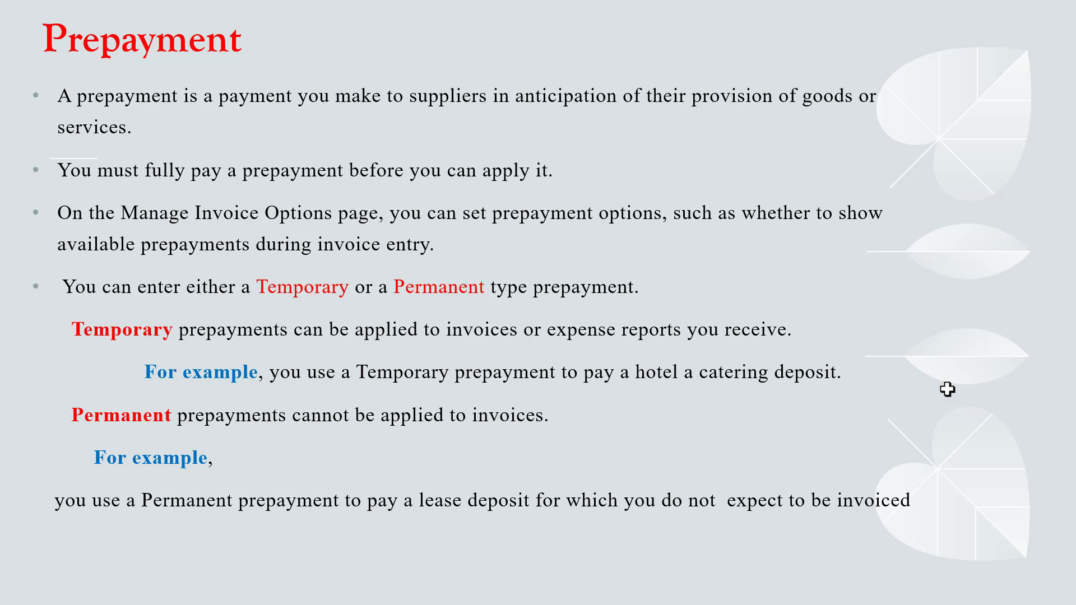